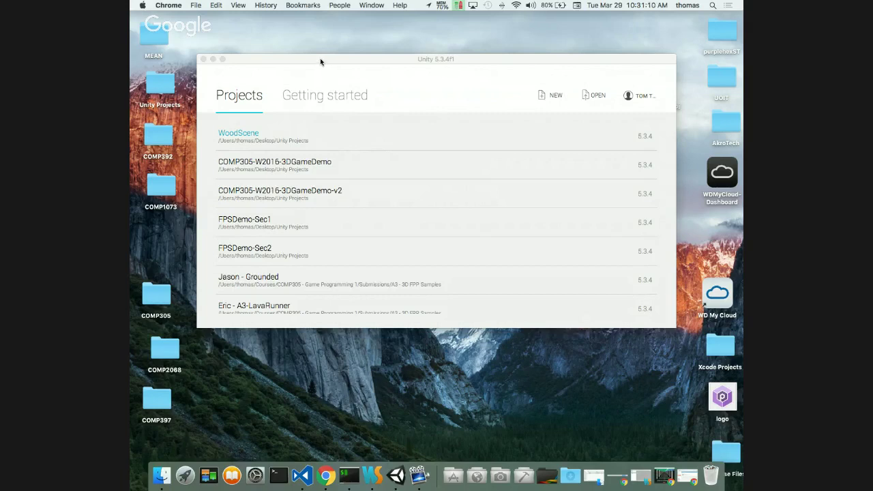
- Create a new 3D project named COMP305-W2016-MenuDemo in the Unity Projects folder
click(553, 97)
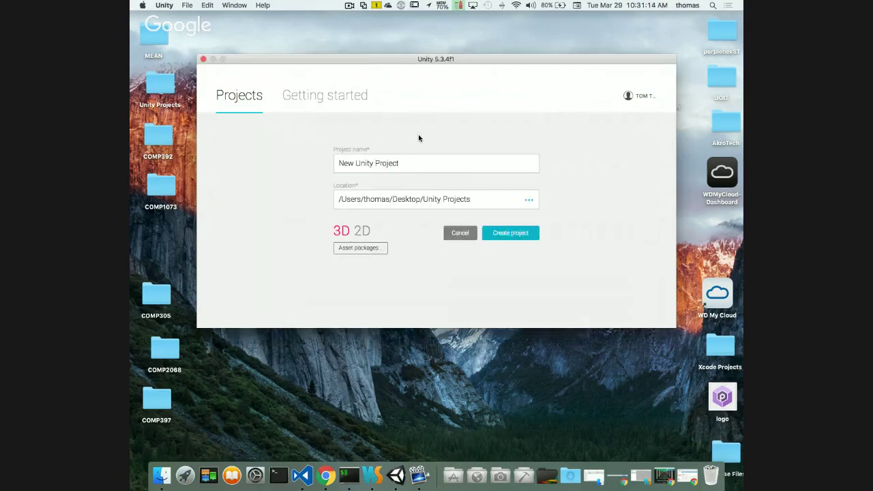
click(450, 161)
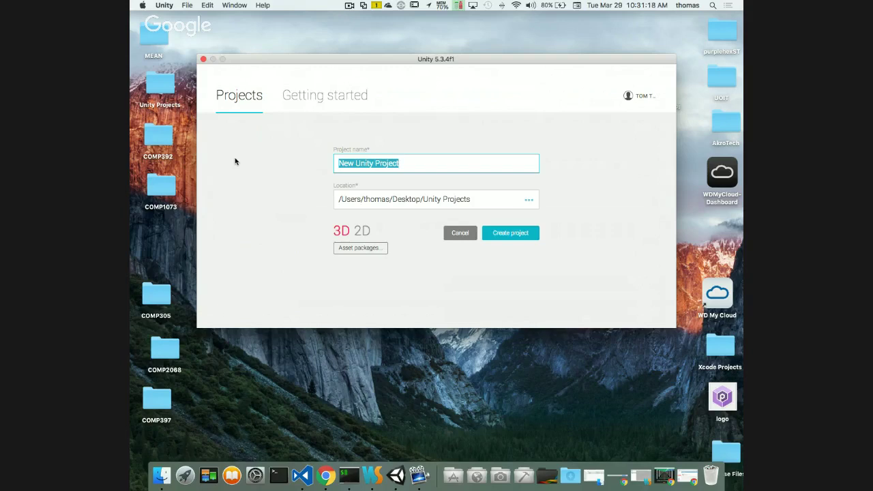
text(COMP305-)
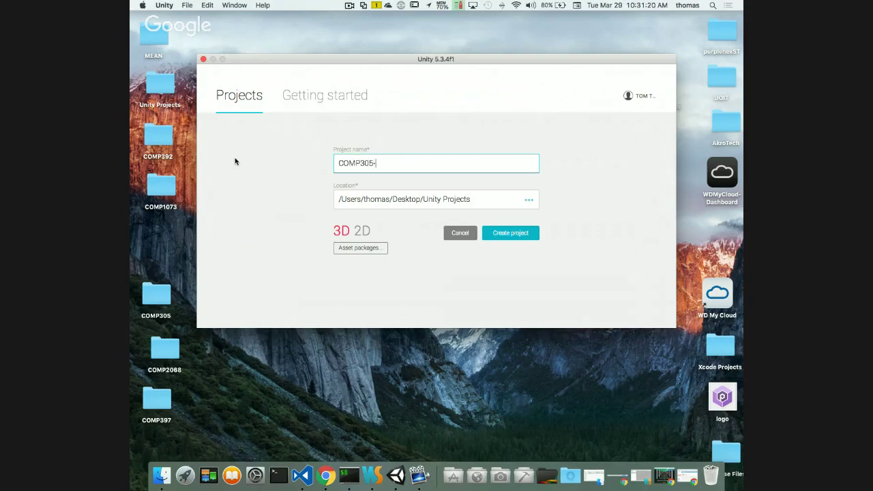
text(W2016-MenuDemo)
click(510, 235)
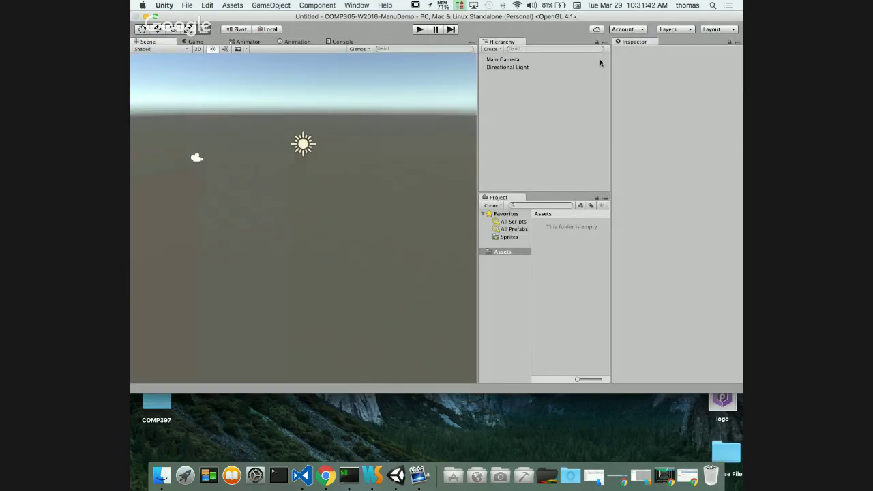
- Create a folder named _Scripts in the project's Assets folder
right_click(555, 229)
mouse_move(573, 232)
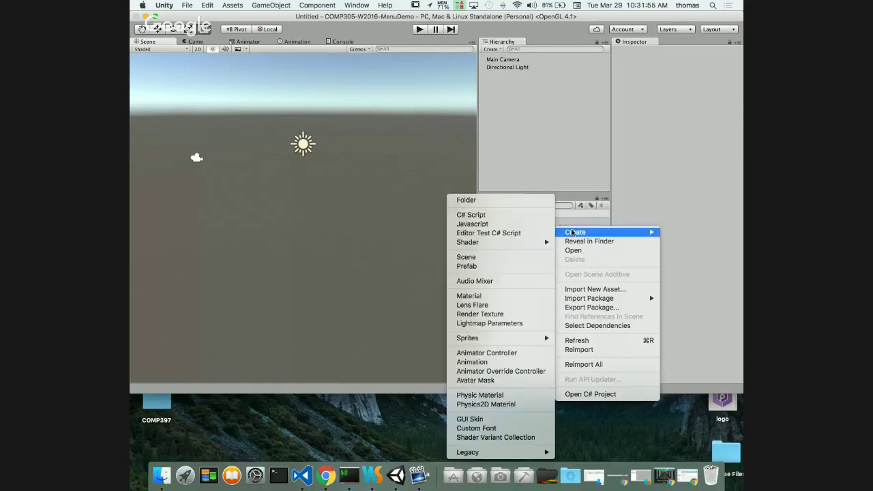
click(490, 200)
text(_Scripts)
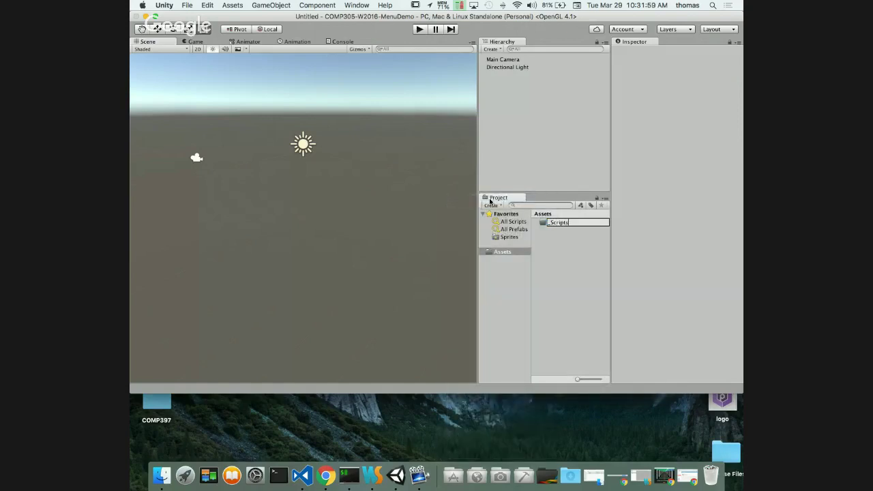
key(Return)
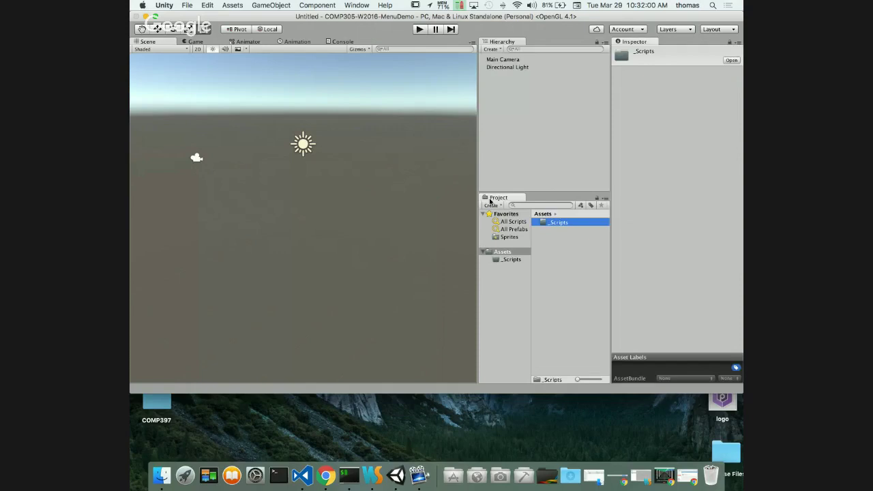
- Add a folder named _Scenes to the project's Assets folder
right_click(536, 240)
mouse_move(561, 244)
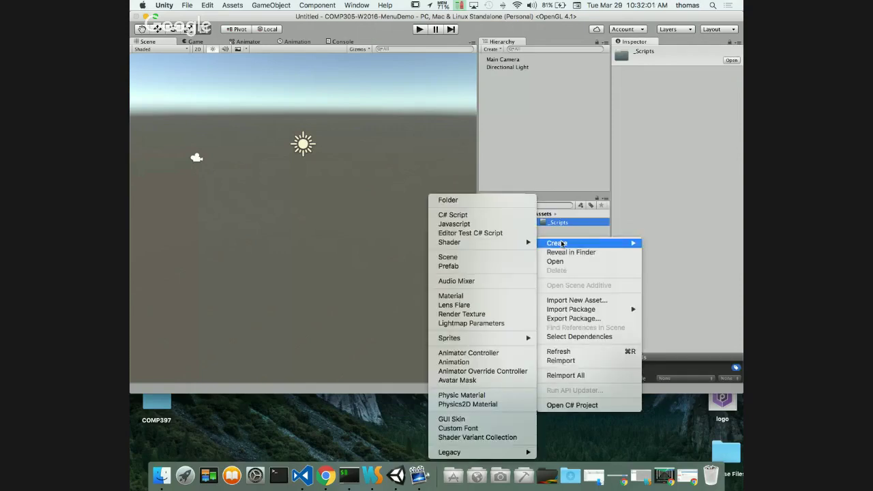
click(474, 204)
text(_Scenes)
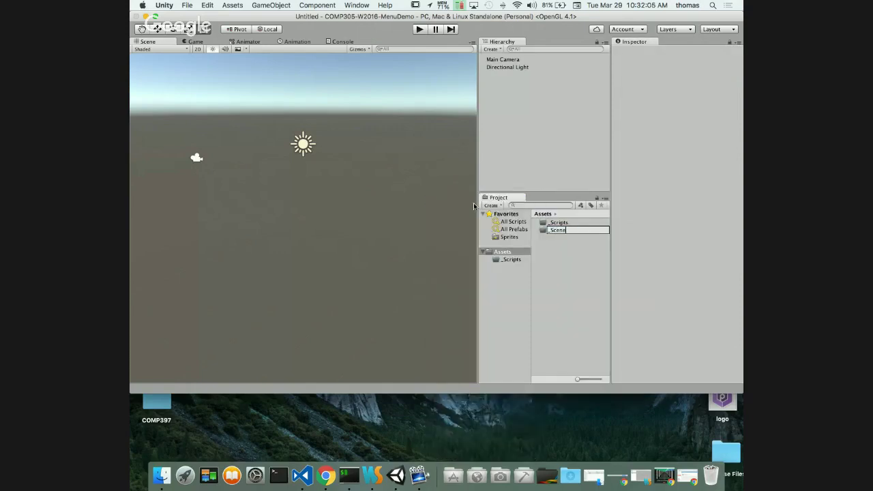
key(Return)
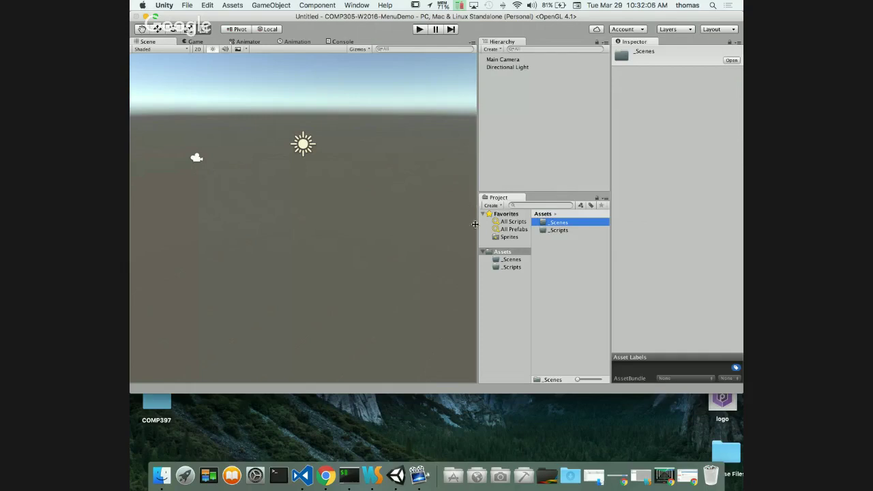
- Add a folder named Textures to the project's Assets folder
right_click(545, 244)
mouse_move(561, 249)
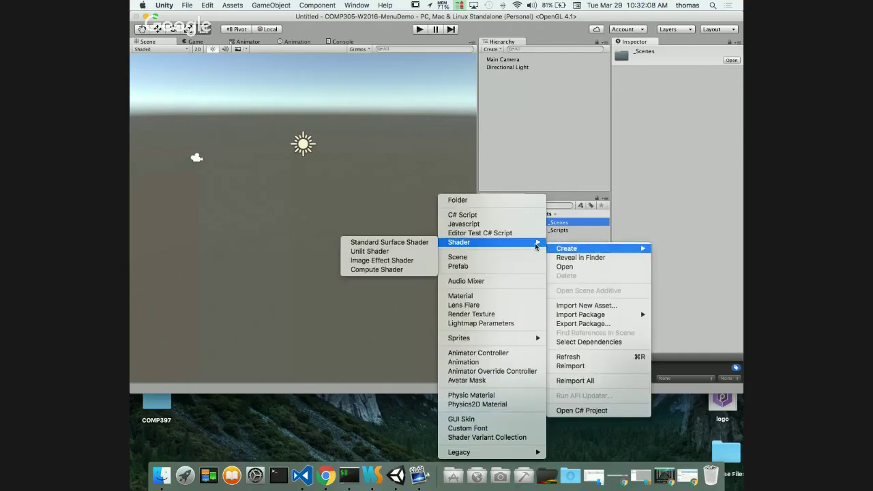
click(460, 200)
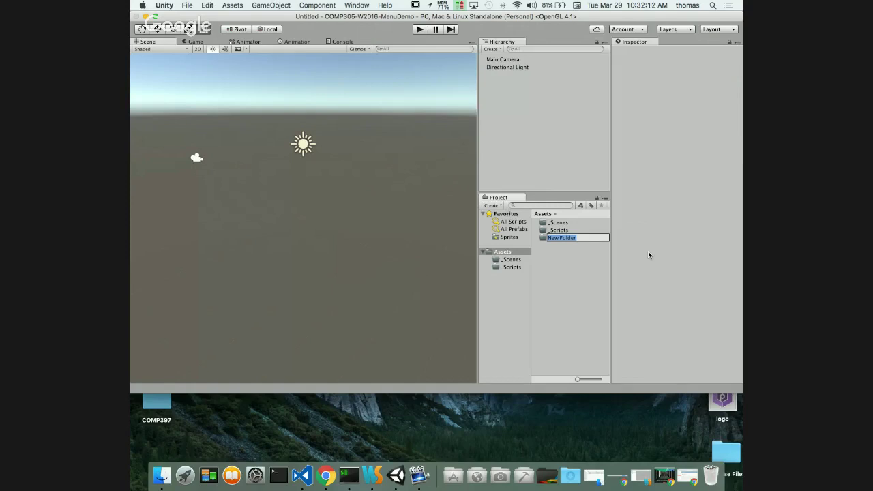
text(Textures)
key(Return)
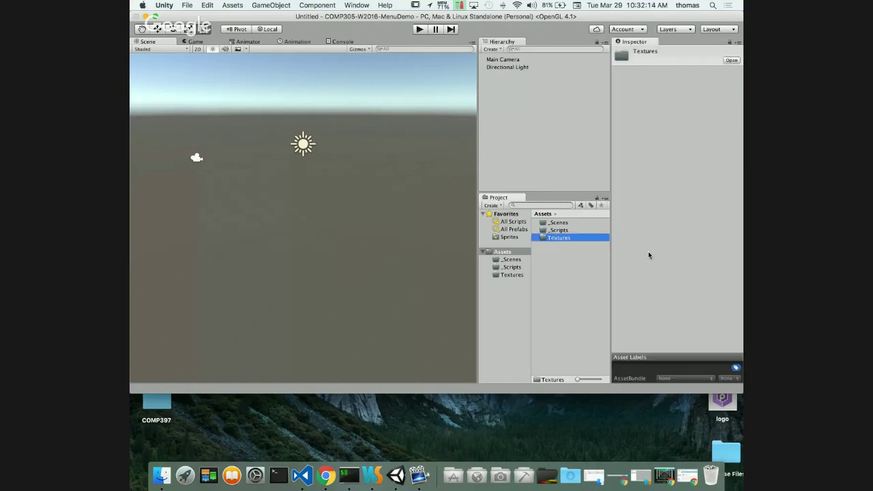
- Add a folder named Models to the project's Assets folder
right_click(546, 266)
mouse_move(564, 272)
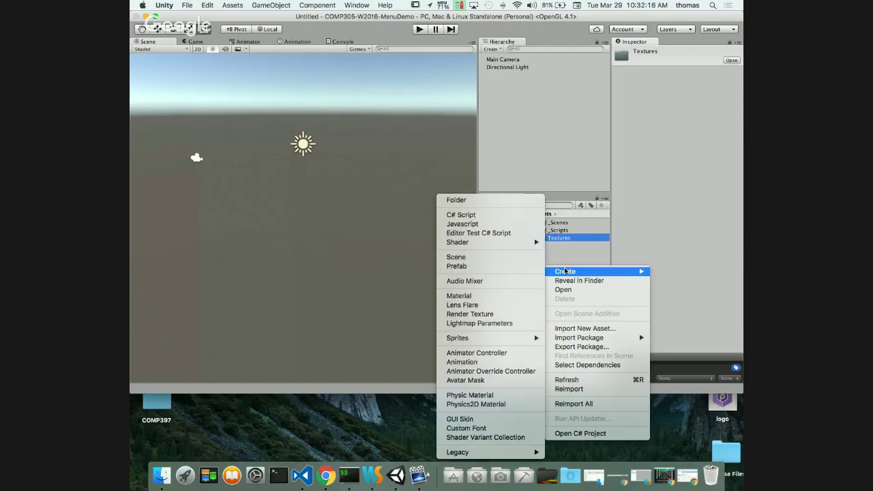
click(462, 200)
text(Models)
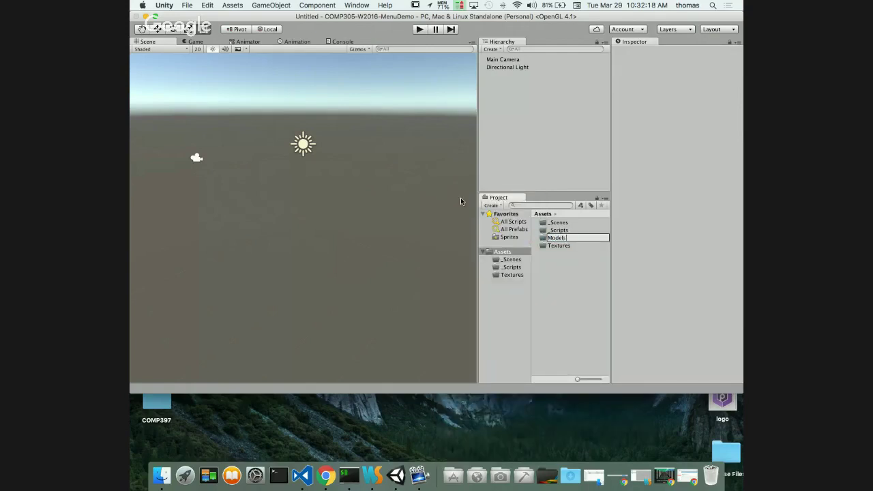
key(Return)
- Add a folder named Prefabs to the project's Assets folder
right_click(550, 281)
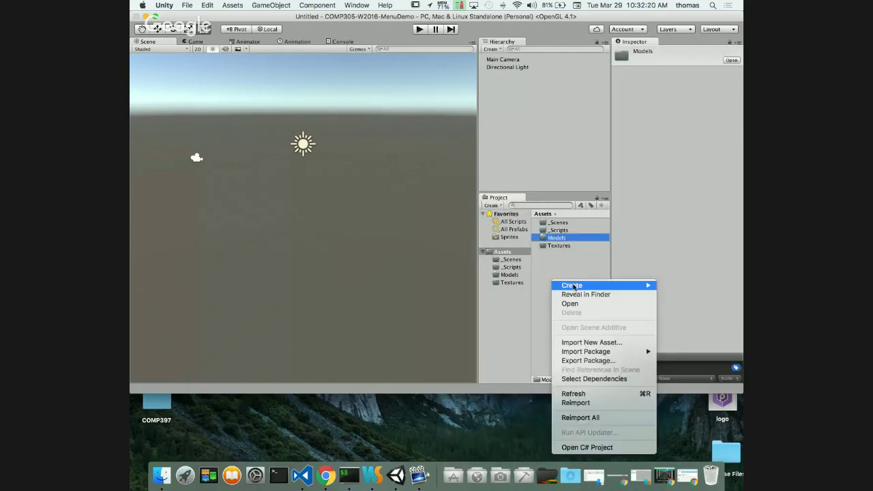
mouse_move(574, 286)
click(469, 200)
text(P)
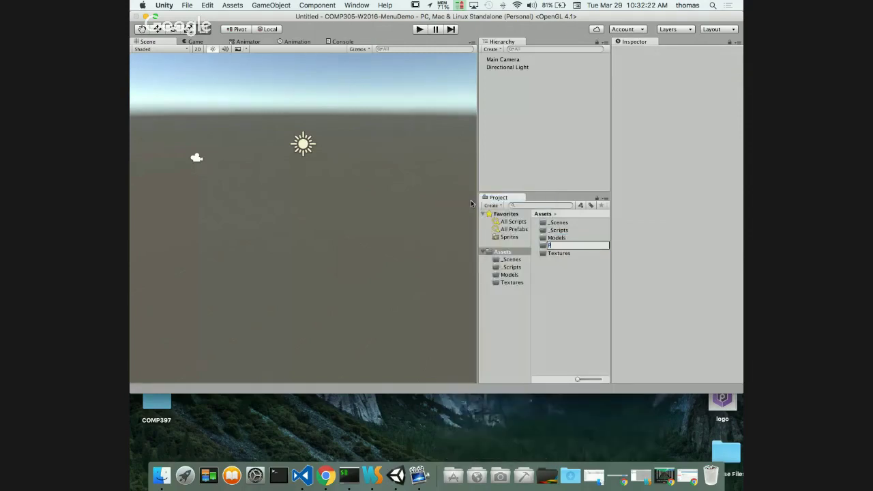
text(refabs)
key(Return)
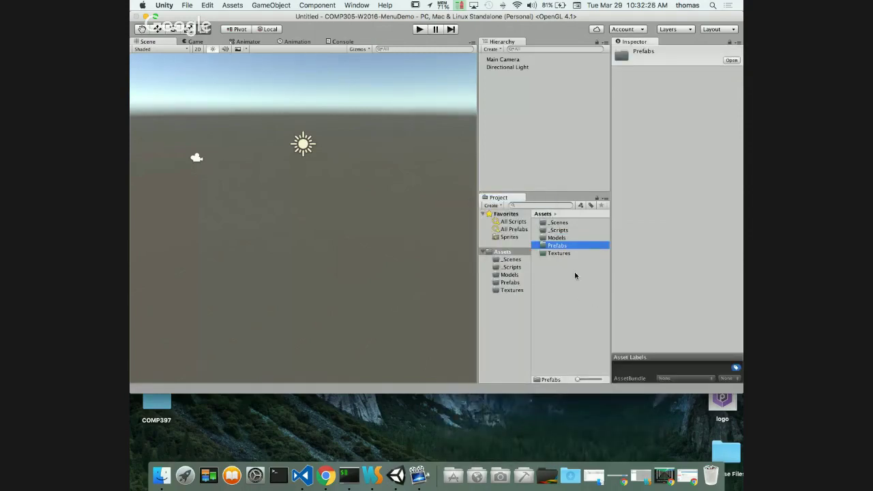
- Add a folder named Materials to the project's Assets folder
right_click(549, 272)
mouse_move(570, 273)
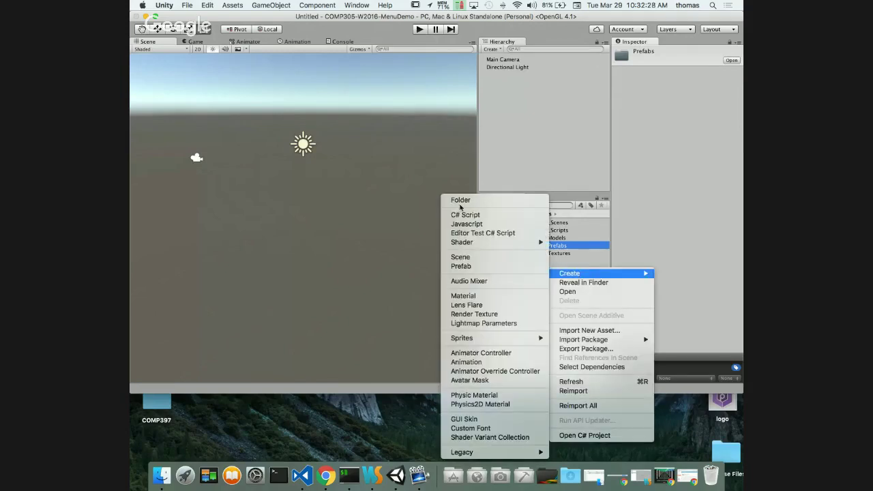
click(460, 200)
text(Materials)
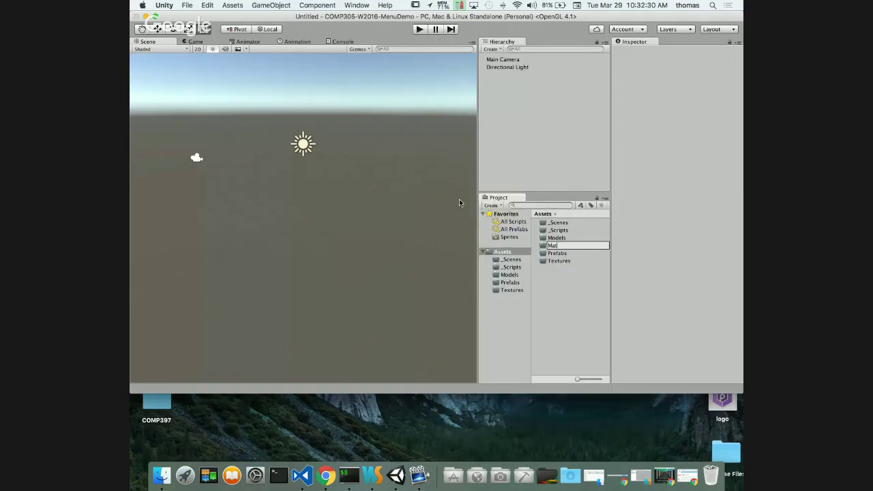
key(Return)
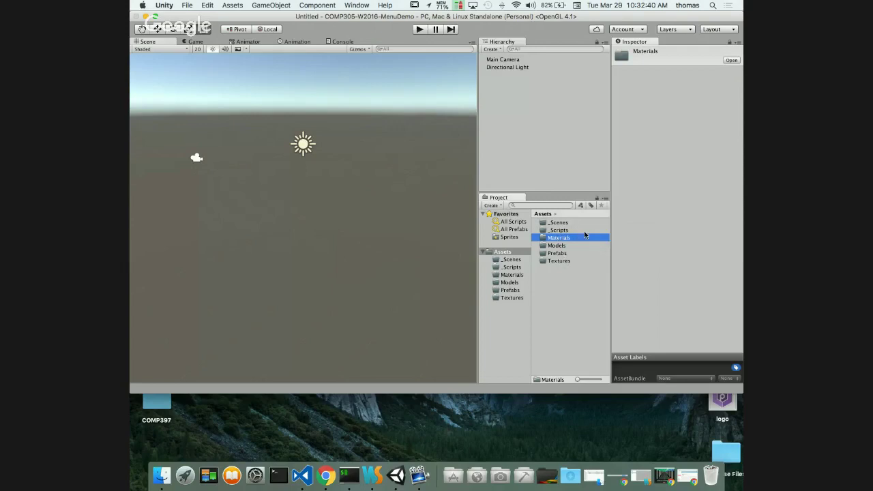
- Save the current scene under the name Menu in the _Scenes folder inside Assets
click(187, 5)
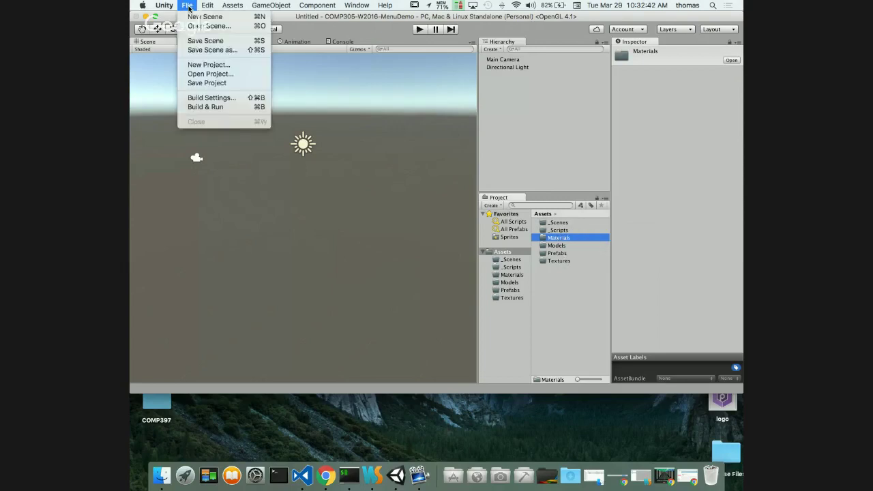
click(198, 42)
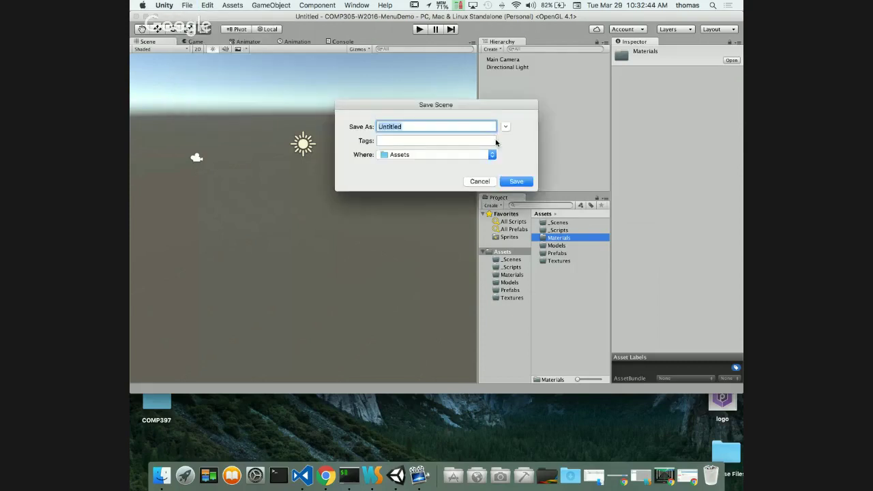
click(506, 128)
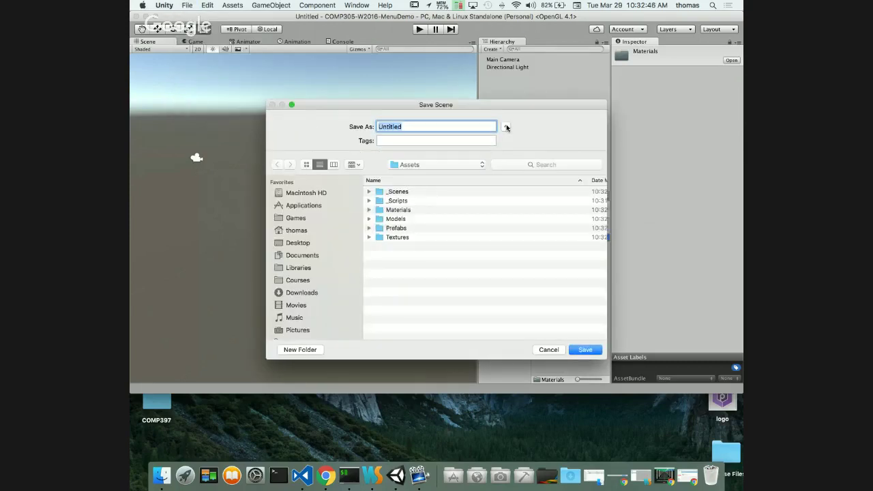
click(403, 195)
double_click(402, 194)
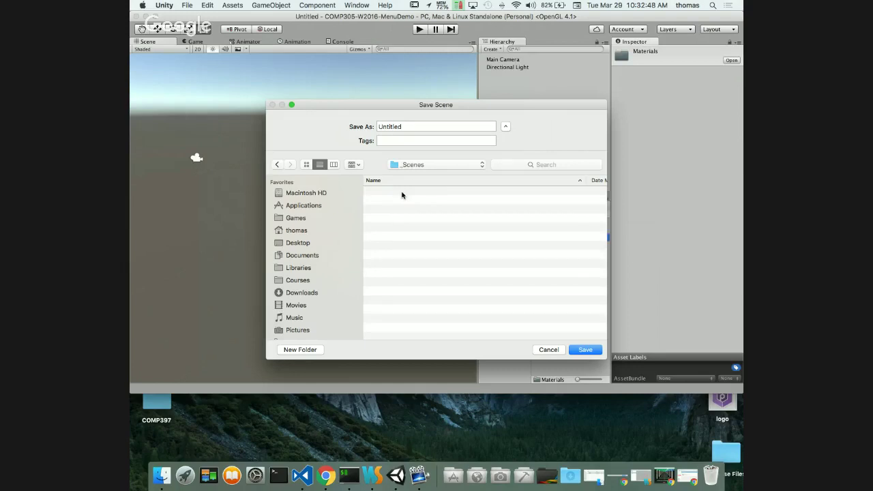
click(409, 128)
key(BackSpace)
key(BackSpace)
key(BackSpace)
key(BackSpace)
key(BackSpace)
key(BackSpace)
key(BackSpace)
key(BackSpace)
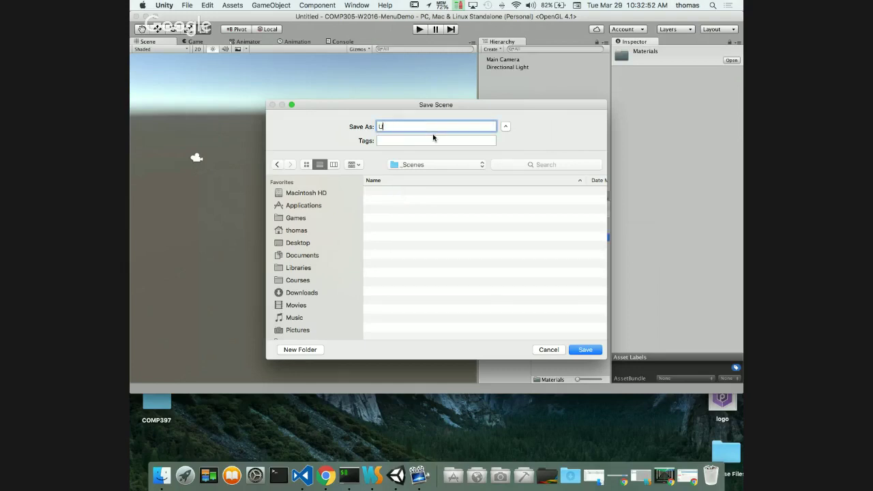
text(Menu)
click(583, 349)
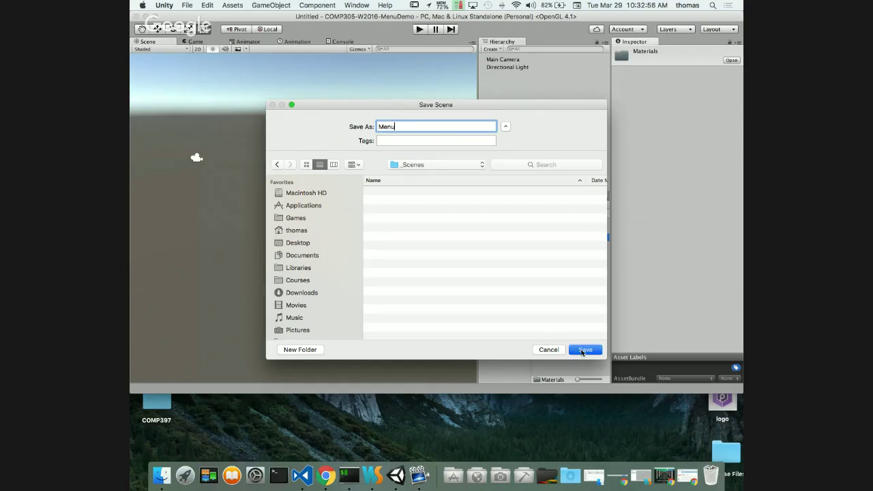
- Check the contents of the _Scenes and _Scripts folders, ending with _Scenes open
click(556, 223)
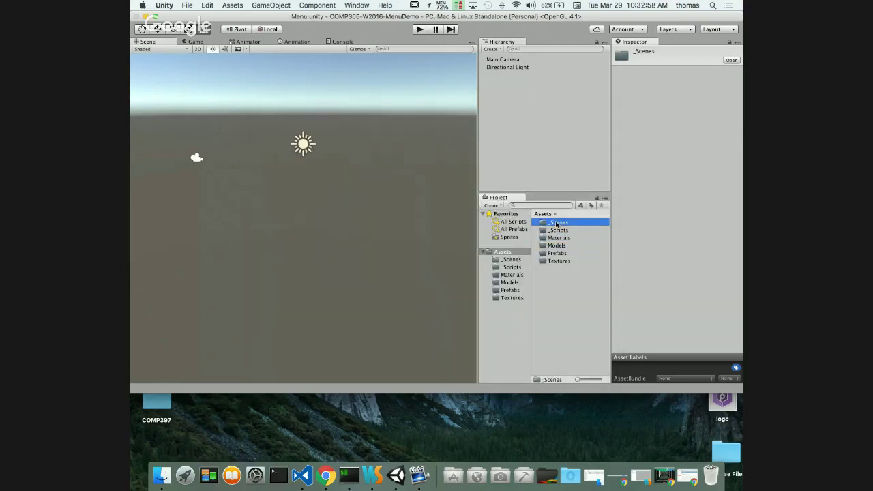
double_click(557, 224)
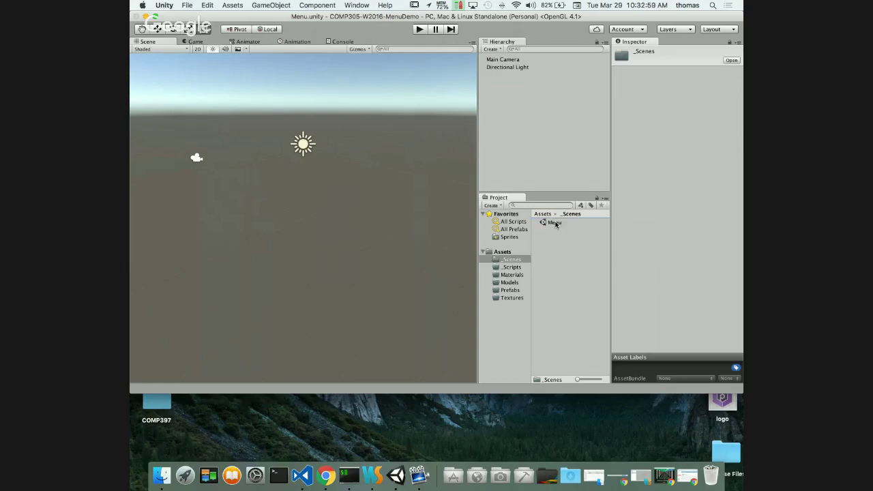
click(513, 268)
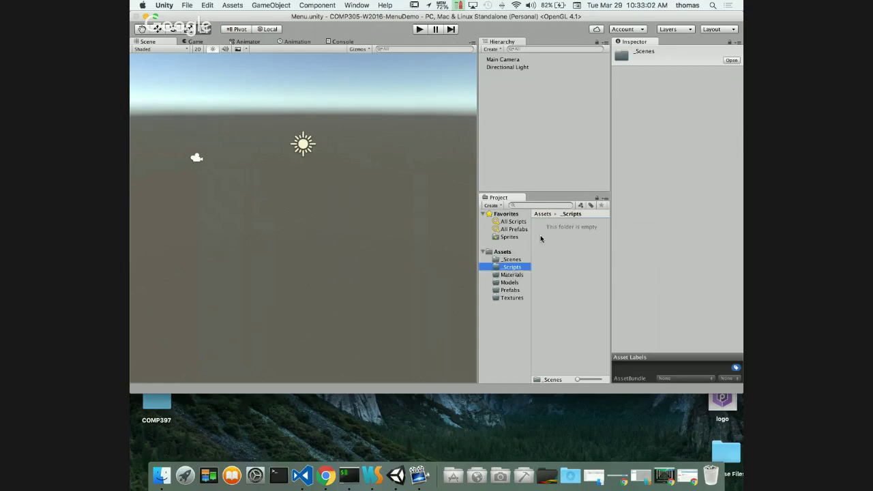
click(510, 259)
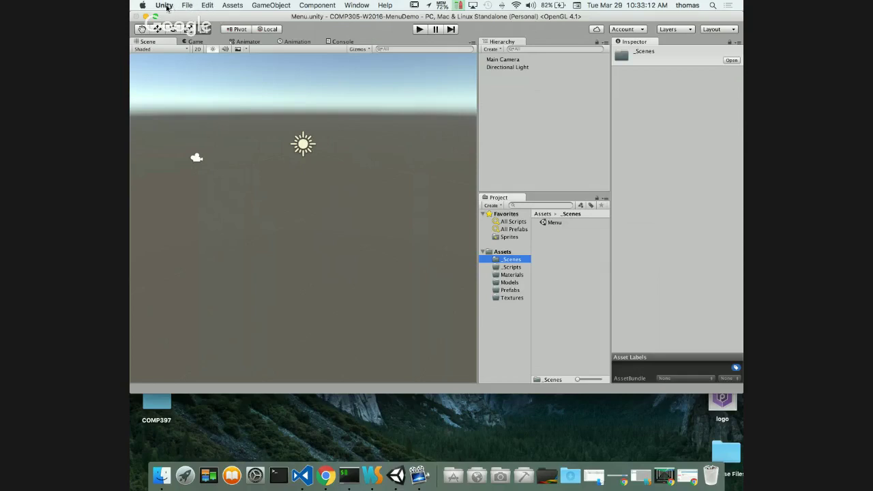
- Open the build settings and review the target platform choices for PC, Mac & Linux Standalone
click(188, 6)
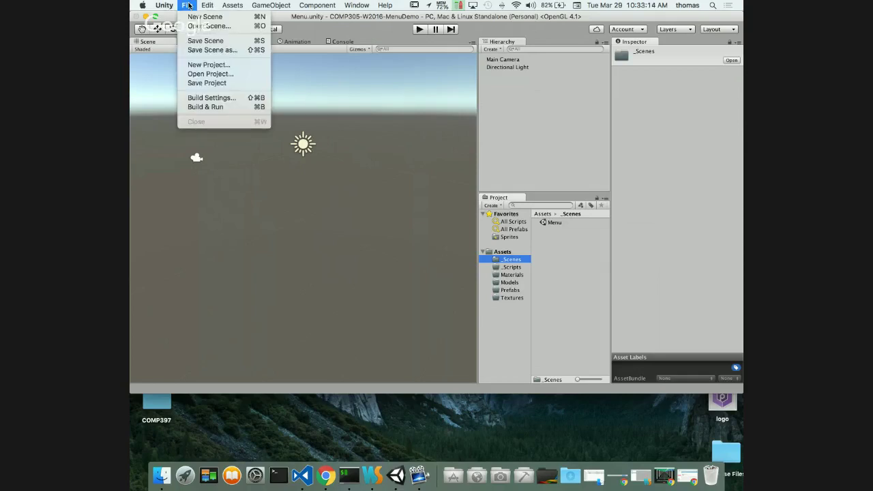
click(213, 98)
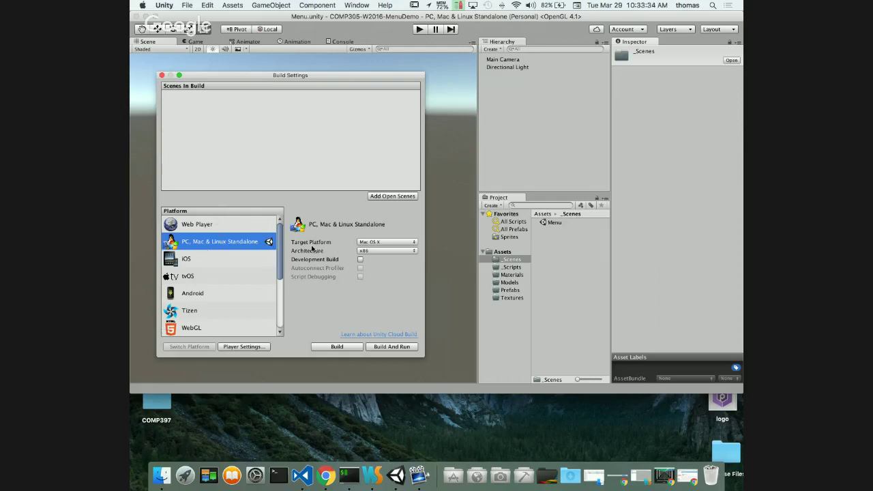
click(393, 242)
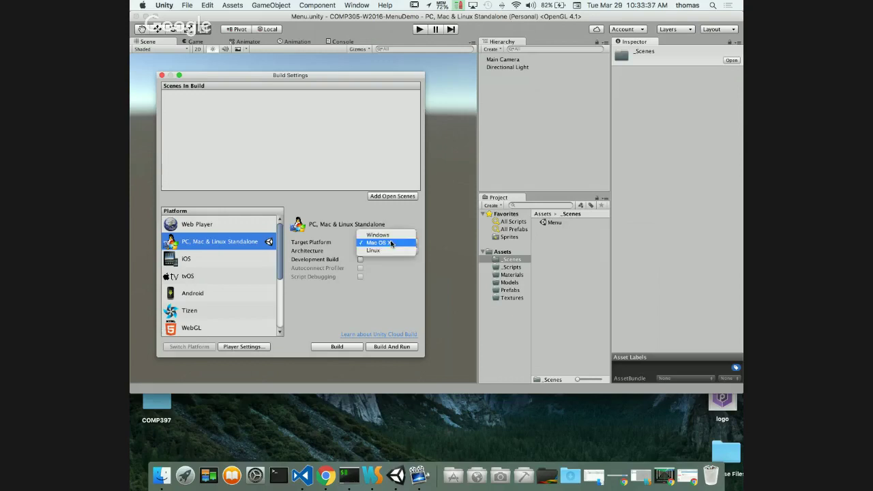
click(332, 213)
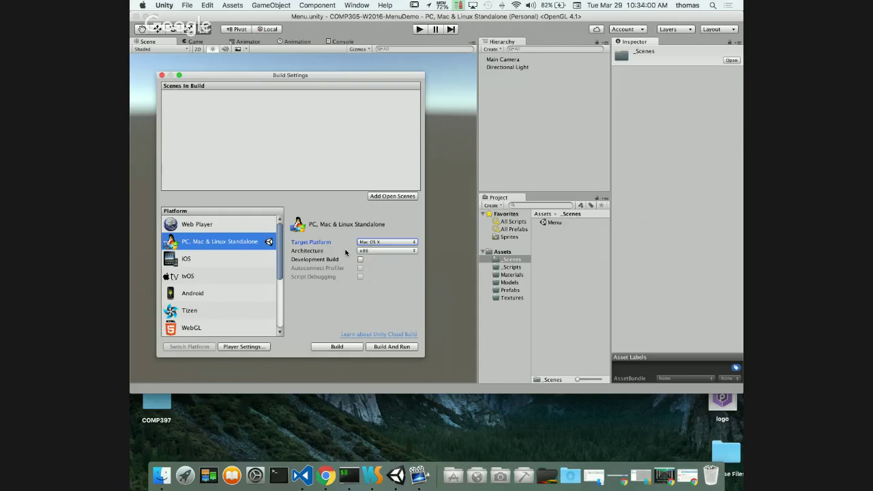
- Set the build architecture for the Mac OS X target to x86_64
click(387, 250)
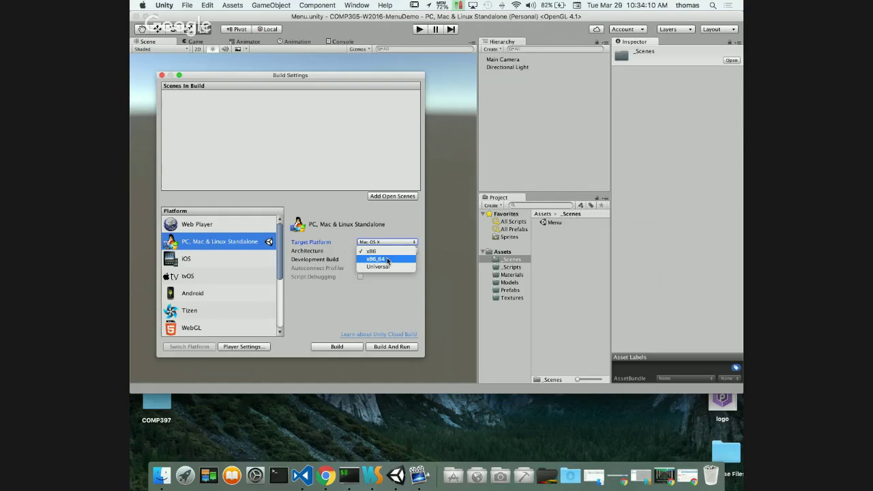
click(386, 259)
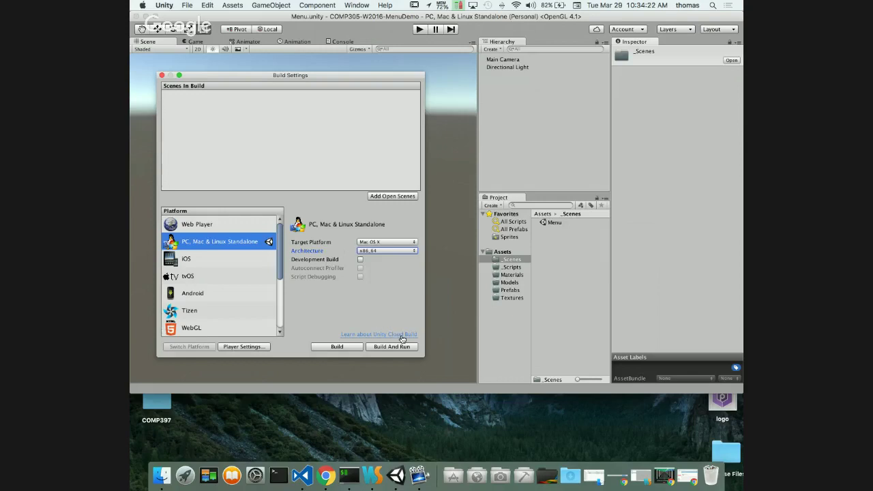
- Review the build options for Web Player, WebGL and Xbox One, ending back on PC, Mac & Linux Standalone
click(200, 225)
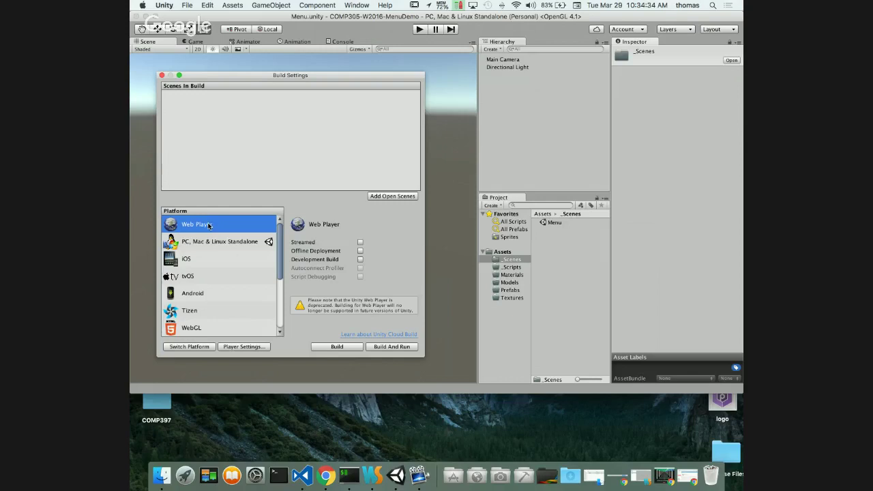
click(200, 328)
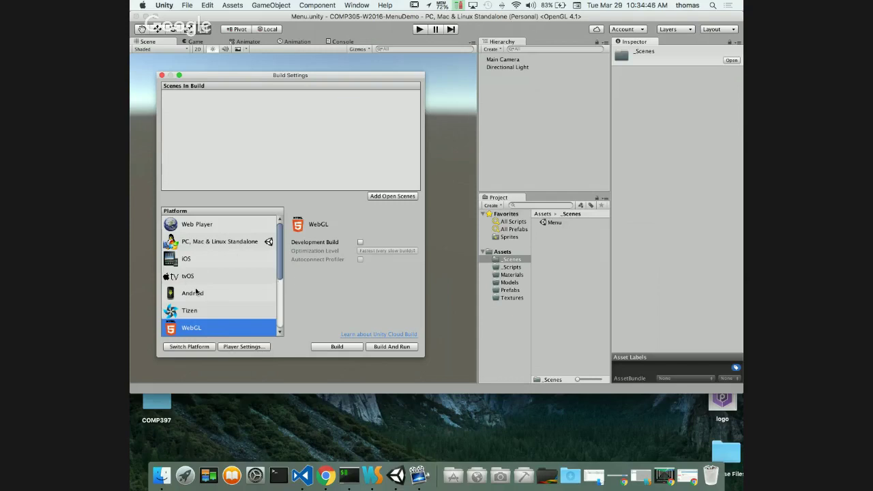
drag(280, 256, 289, 308)
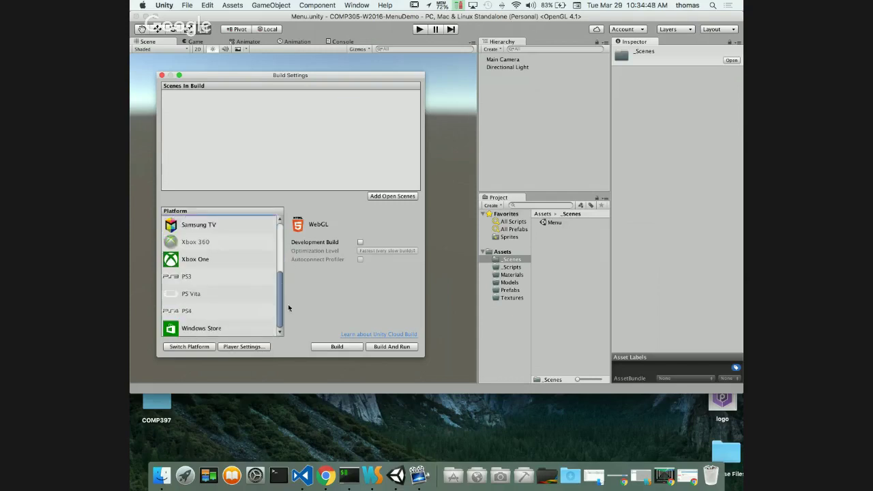
click(190, 262)
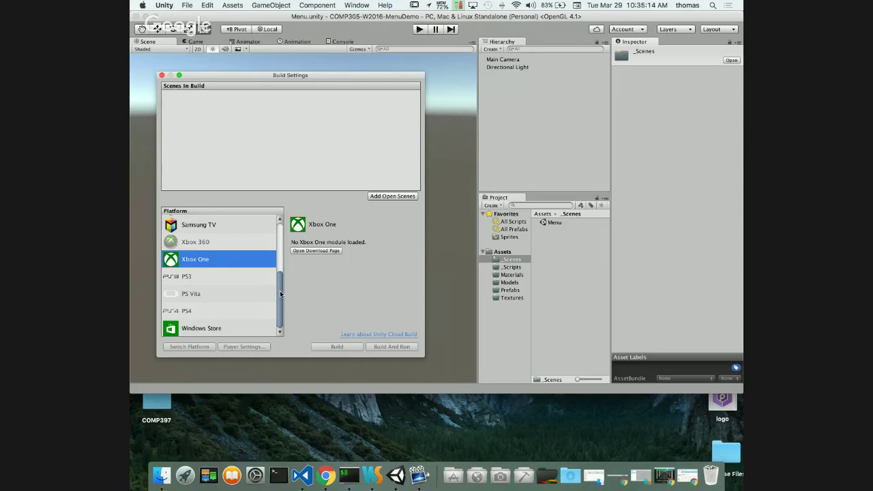
drag(280, 294, 280, 227)
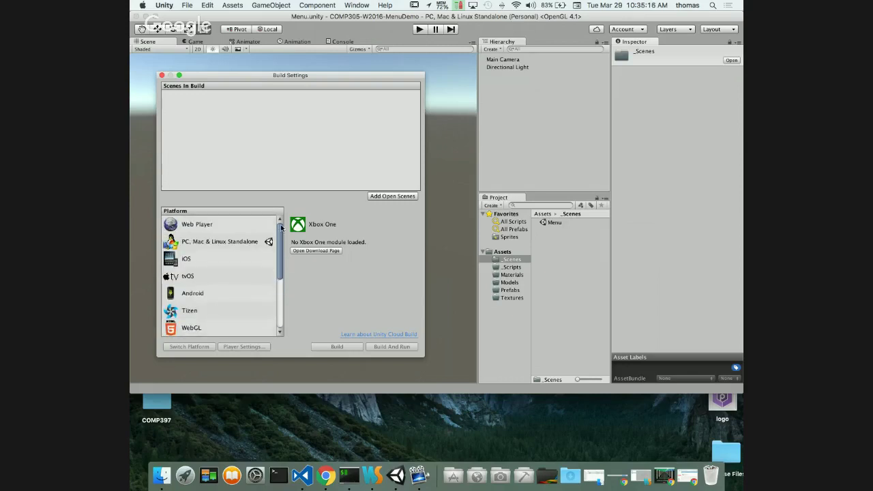
click(223, 244)
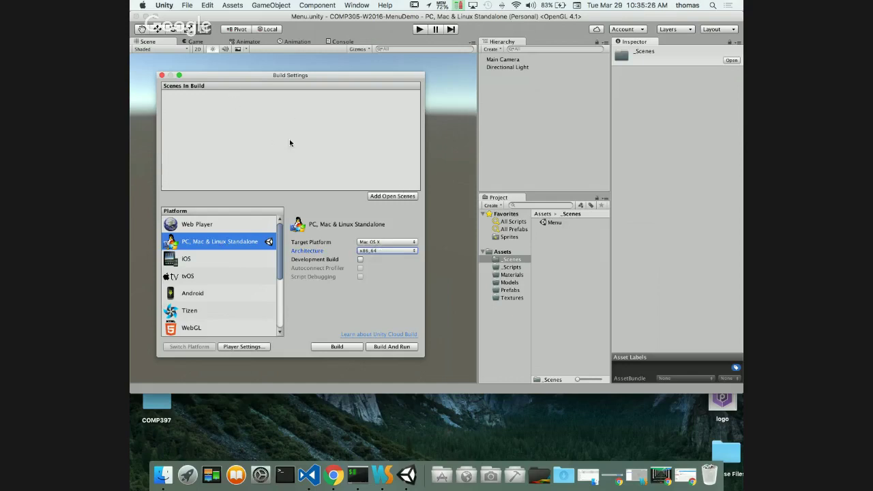
- Add the open Menu scene to the scenes in the build and close the build settings
click(383, 197)
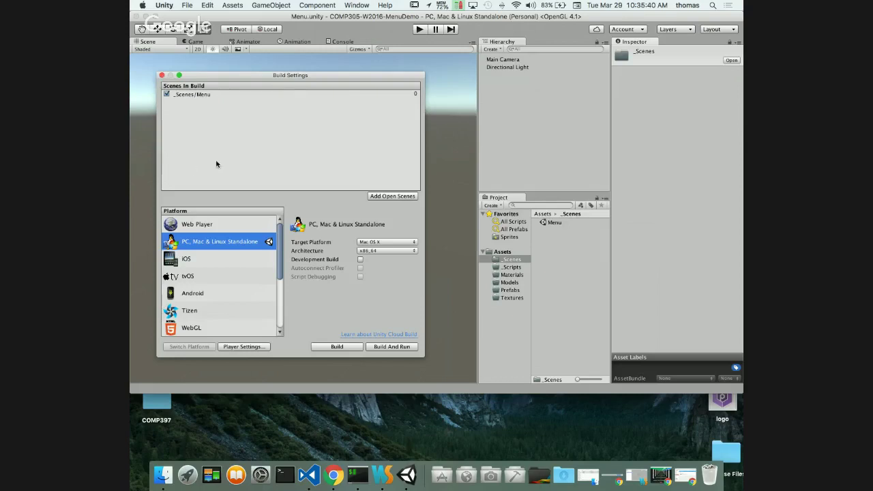
click(162, 76)
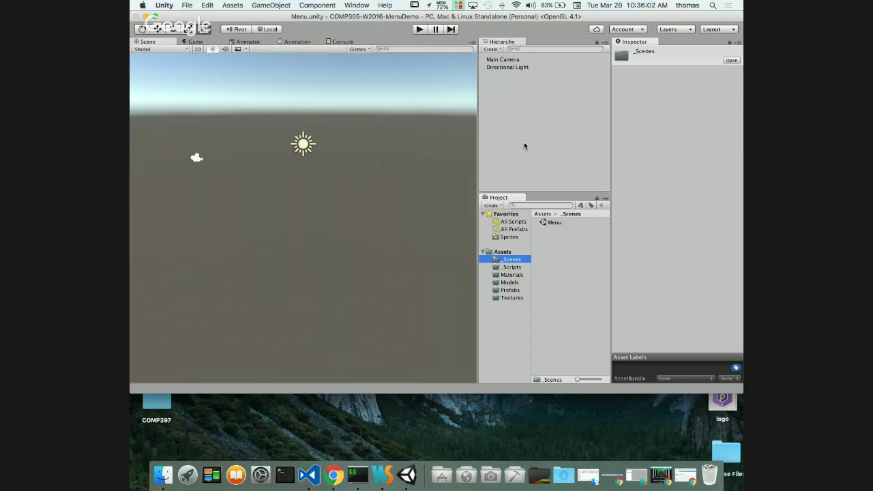
- Add a UI button to the scene hierarchy
right_click(497, 82)
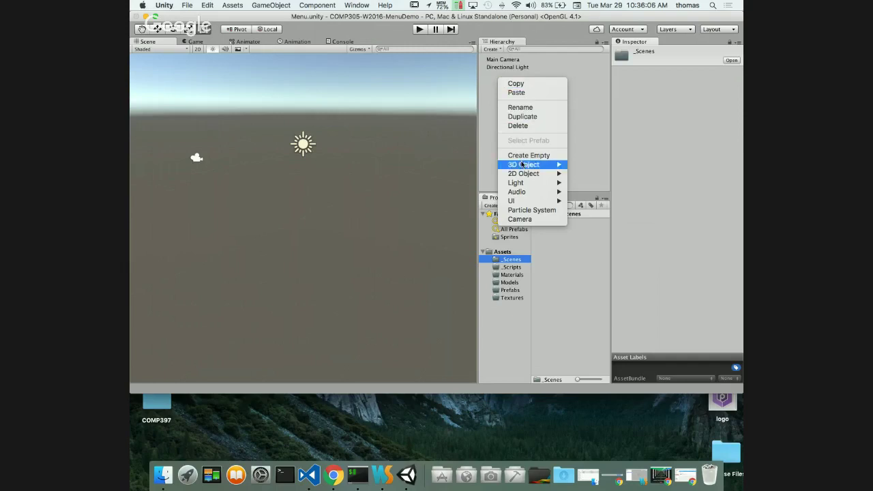
mouse_move(519, 201)
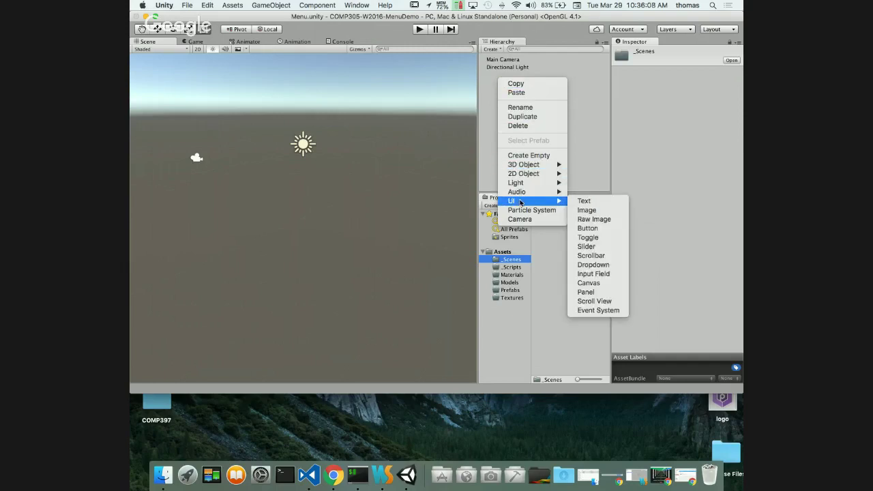
click(598, 232)
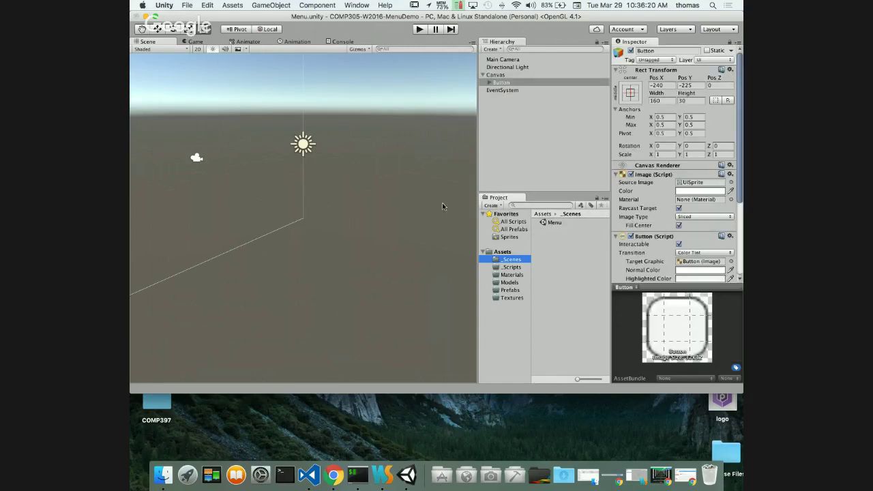
- Show the scene in 2D with the whole Canvas framed, and check the button's placement in the Game view
click(488, 83)
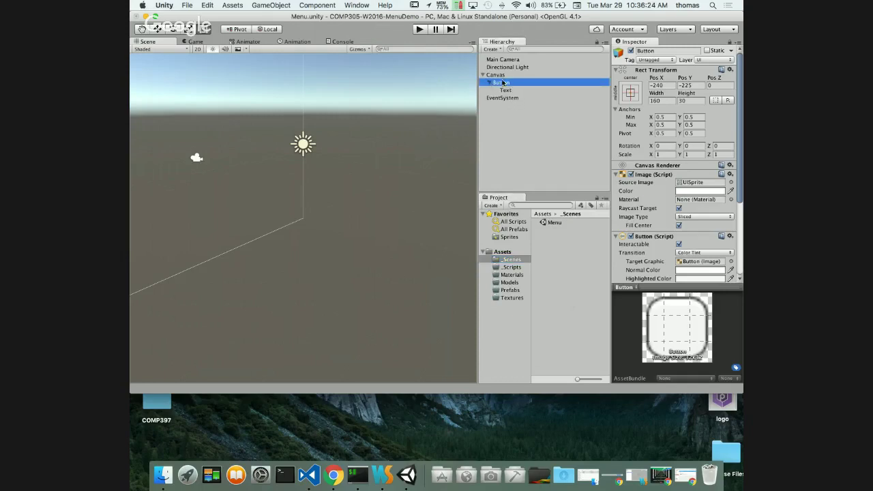
click(496, 75)
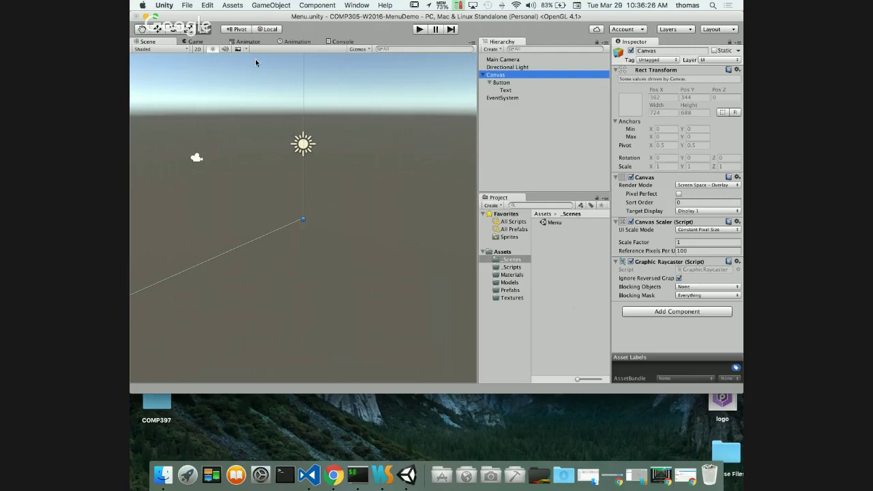
click(197, 50)
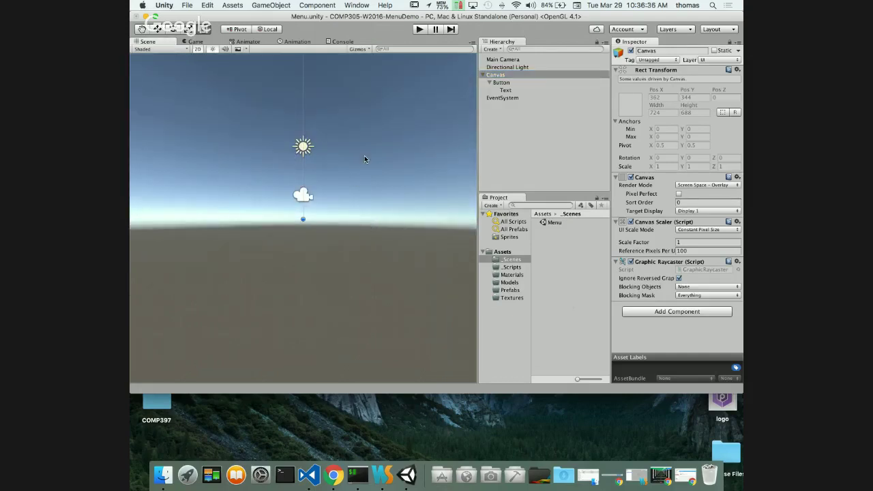
key(f)
scroll(328, 222, up, 5)
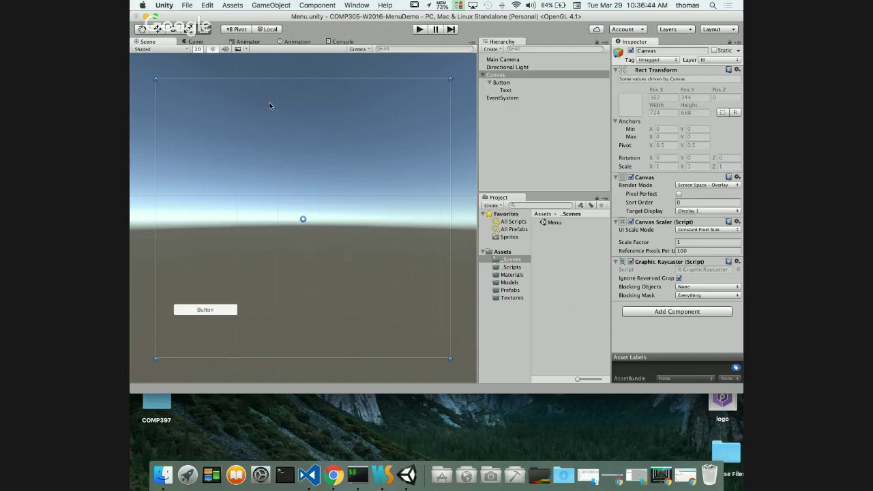
click(198, 42)
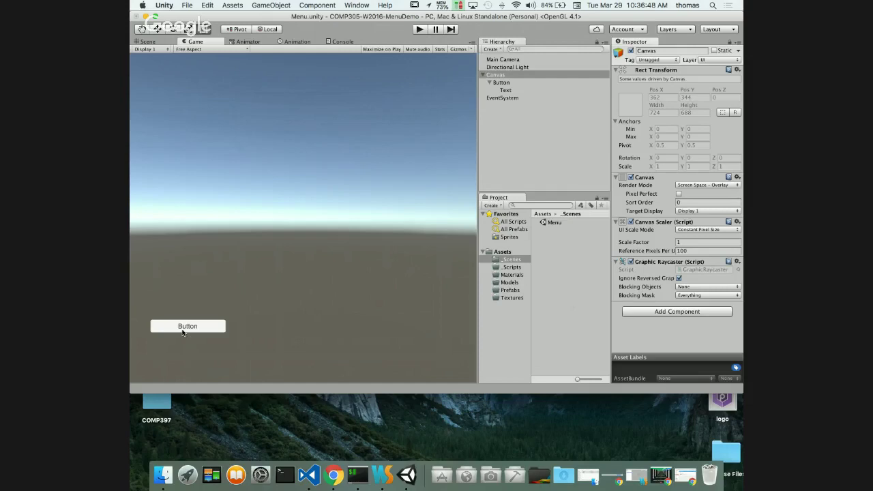
click(147, 42)
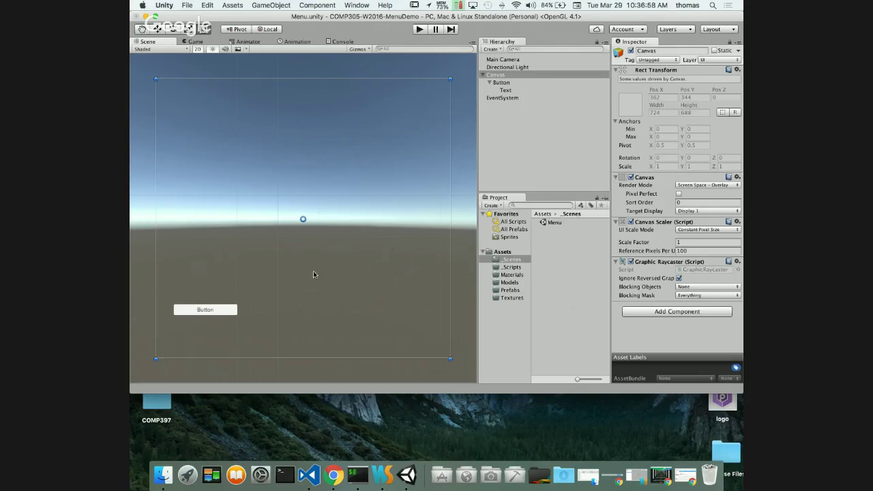
- Rename the new button object as PlayButton
click(208, 313)
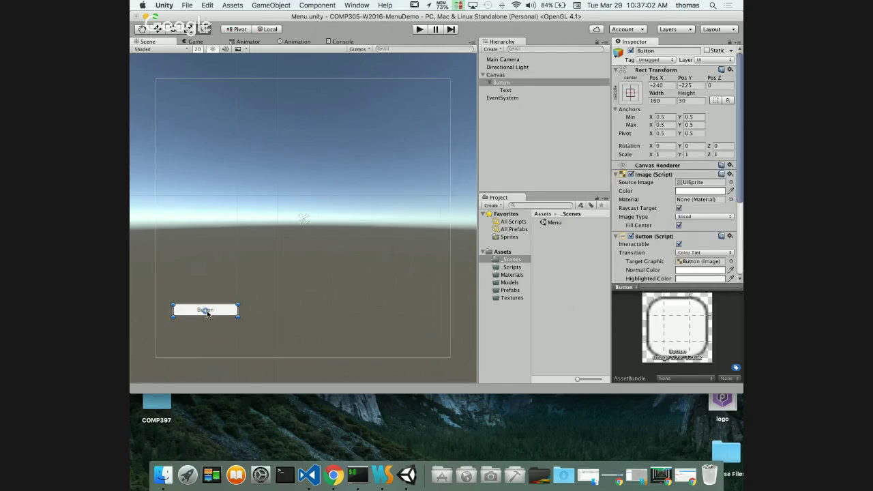
click(652, 52)
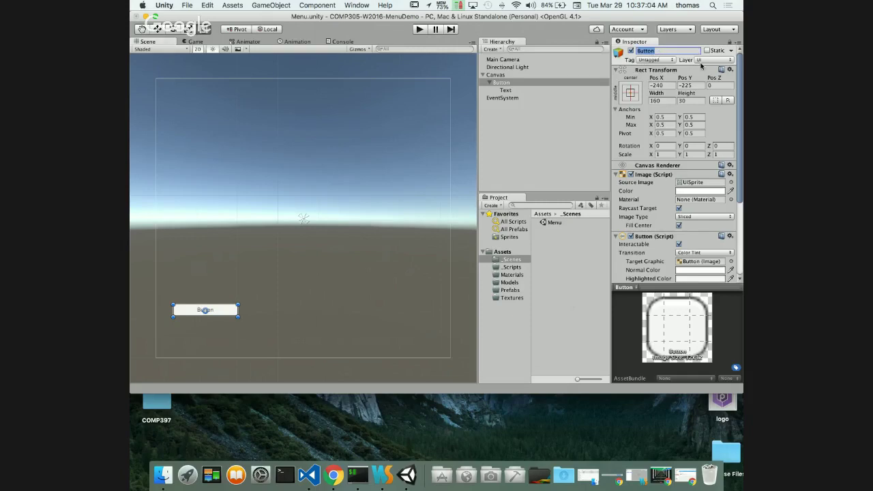
text(PlayButton)
key(Return)
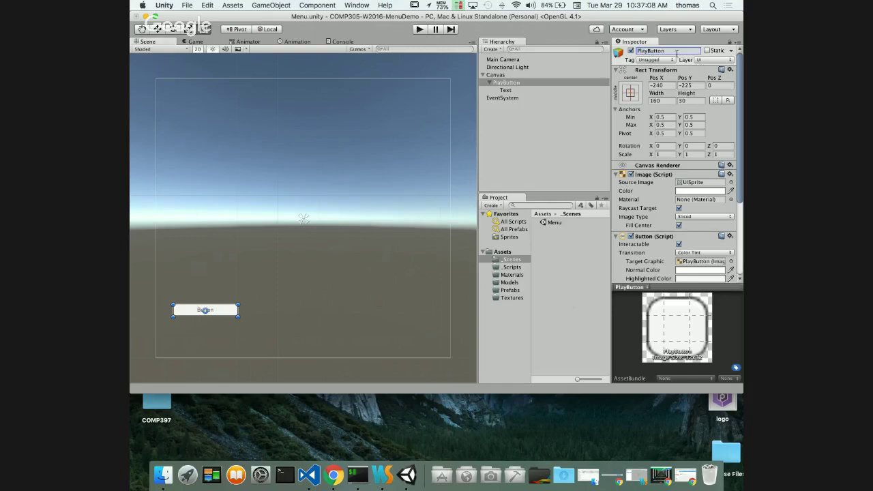
- Rename the button object under the Canvas as StartButton
click(505, 90)
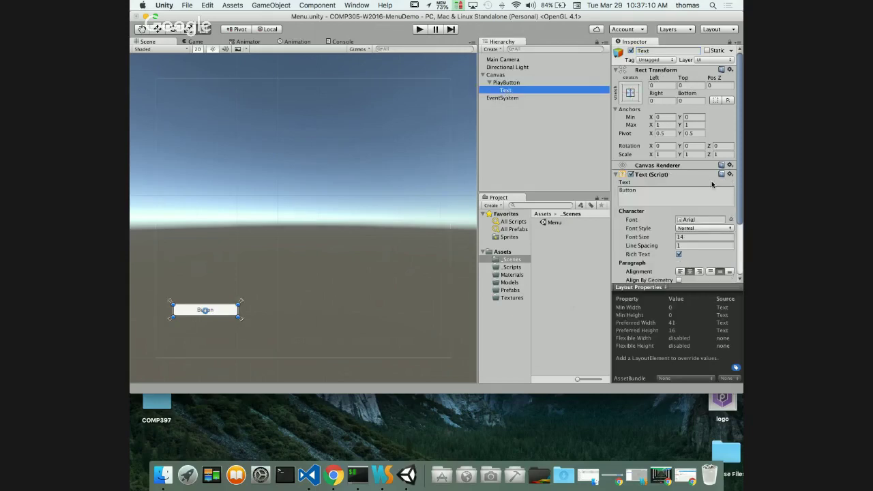
click(508, 82)
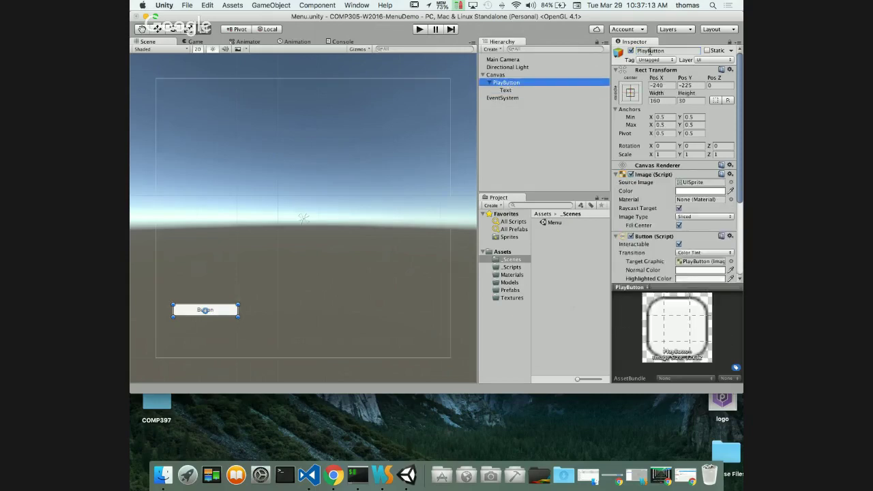
click(651, 51)
text(StartButton)
key(Return)
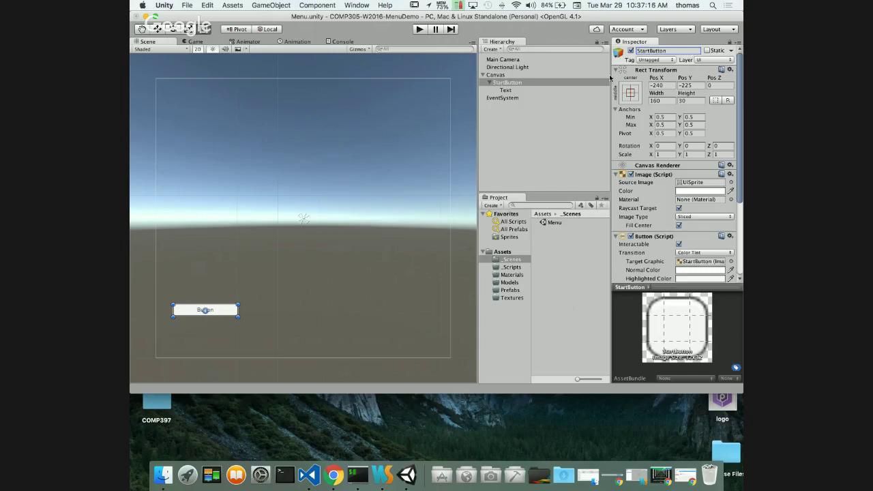
- Change the label text of StartButton to START
click(508, 90)
click(651, 194)
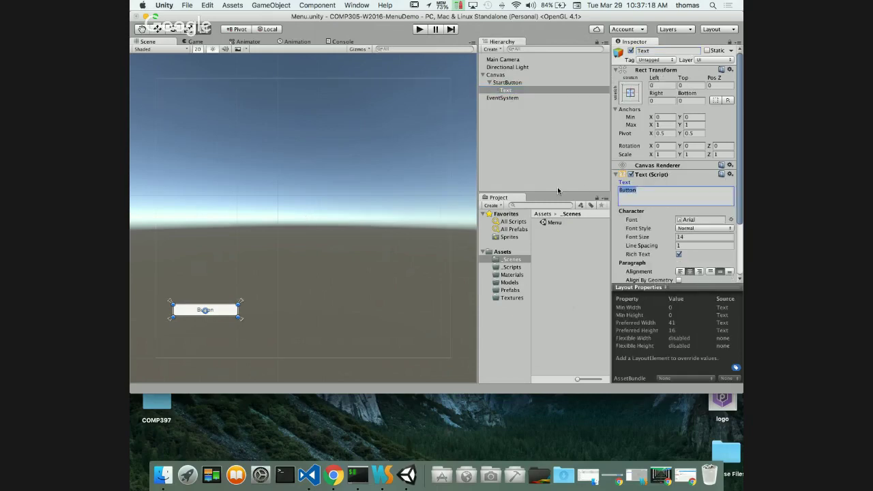
text(START)
key(BackSpace)
key(BackSpace)
text(T)
click(381, 281)
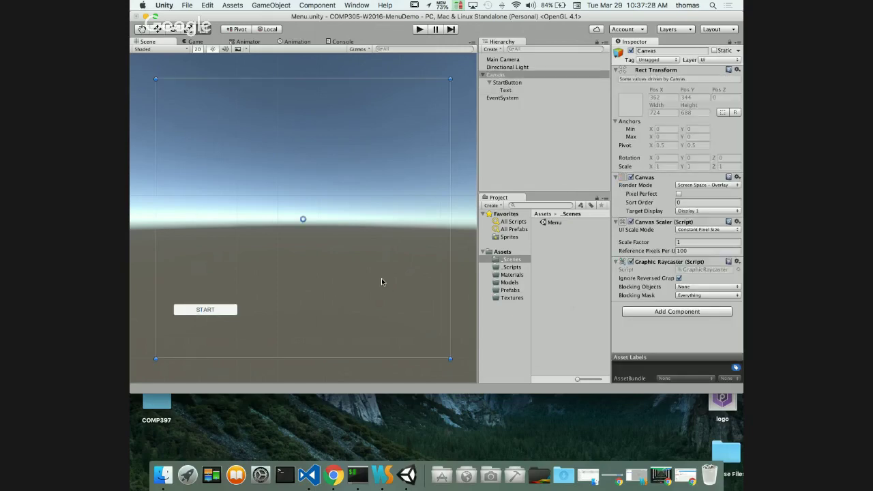
- Centre StartButton on the Canvas by setting Pos X and Pos Y to 0, and check it in the Game view
click(210, 308)
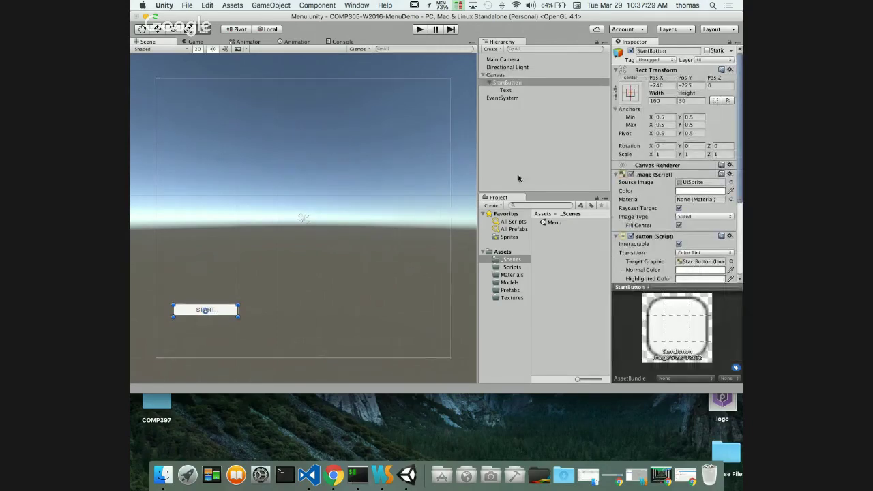
click(632, 92)
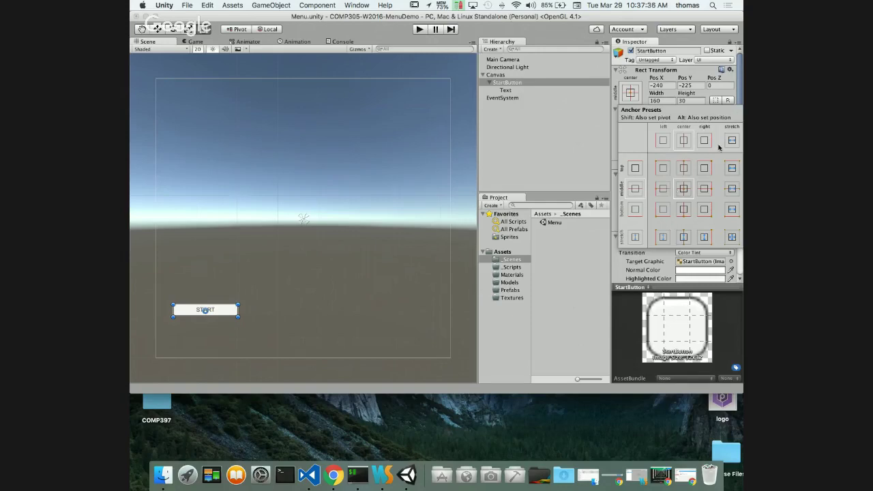
click(690, 85)
text(0)
click(667, 86)
text(0)
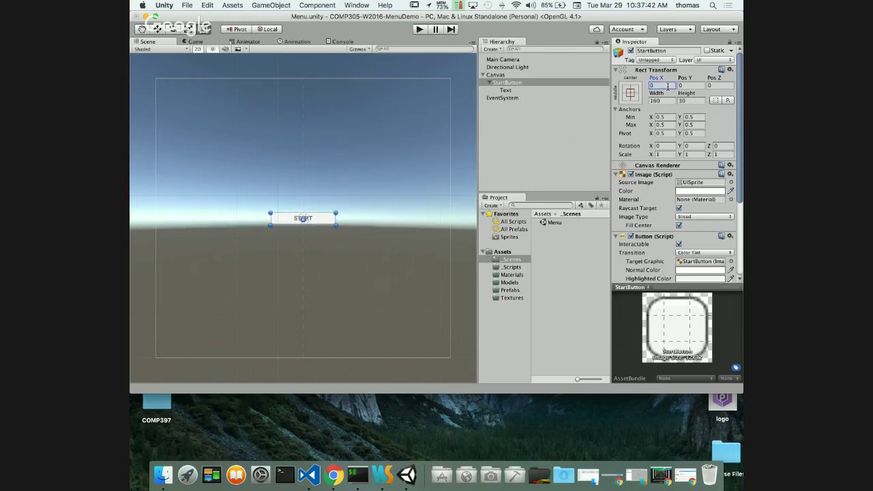
click(195, 43)
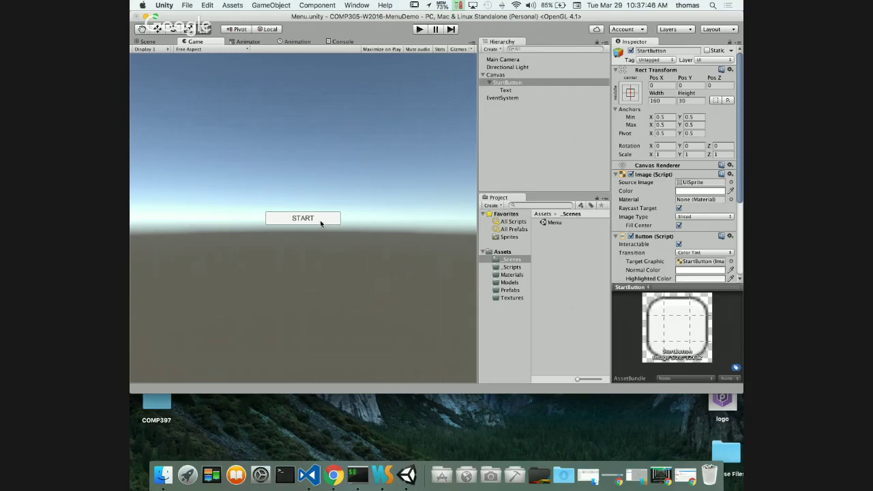
click(148, 42)
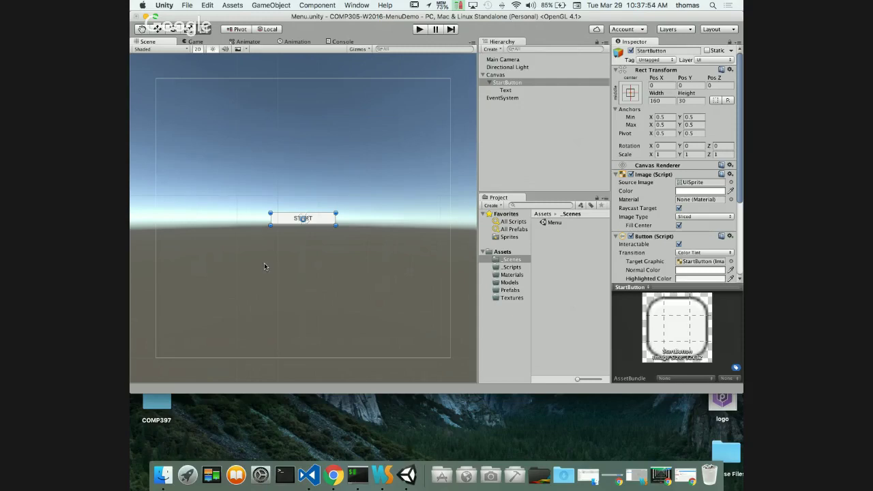
- Add a UI Panel as a child of the Canvas
click(497, 75)
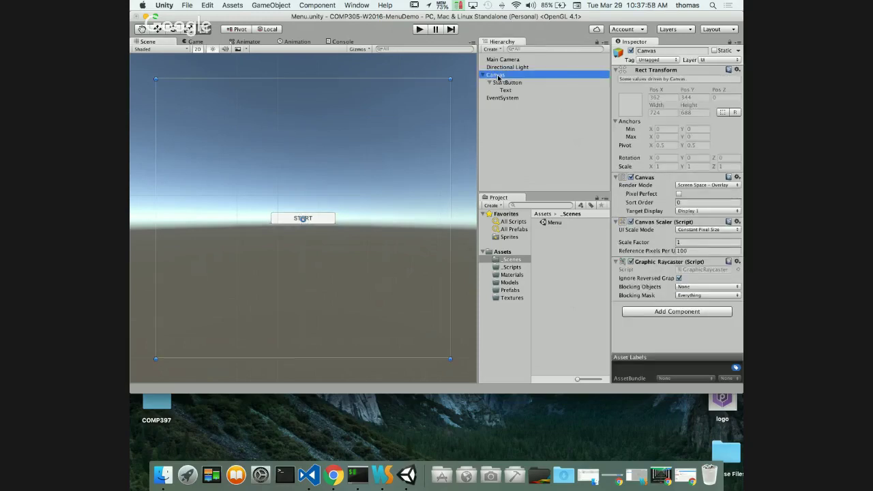
right_click(496, 75)
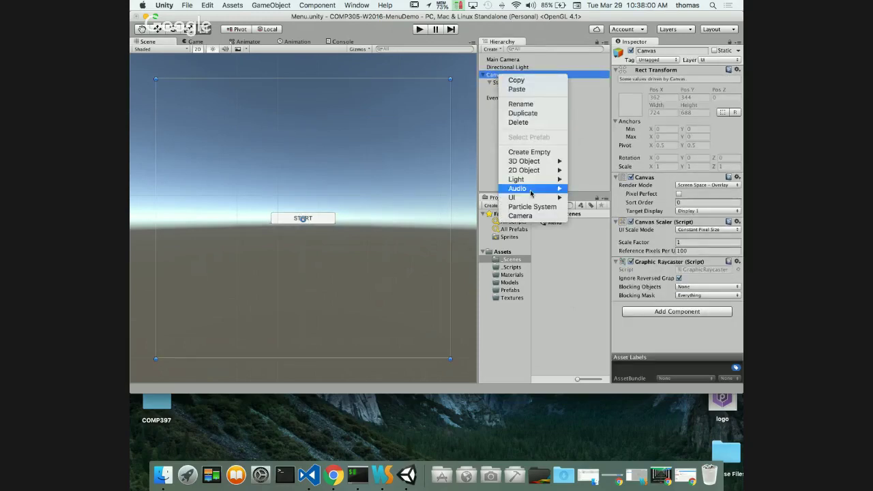
mouse_move(534, 199)
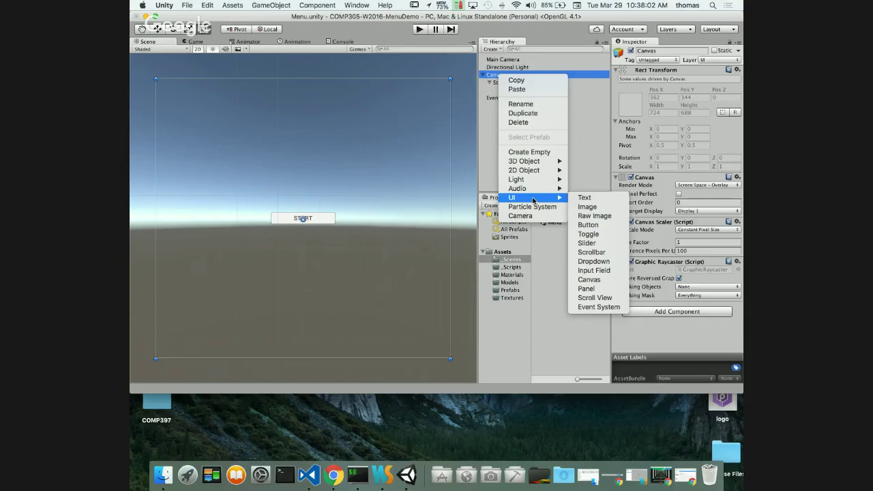
click(598, 289)
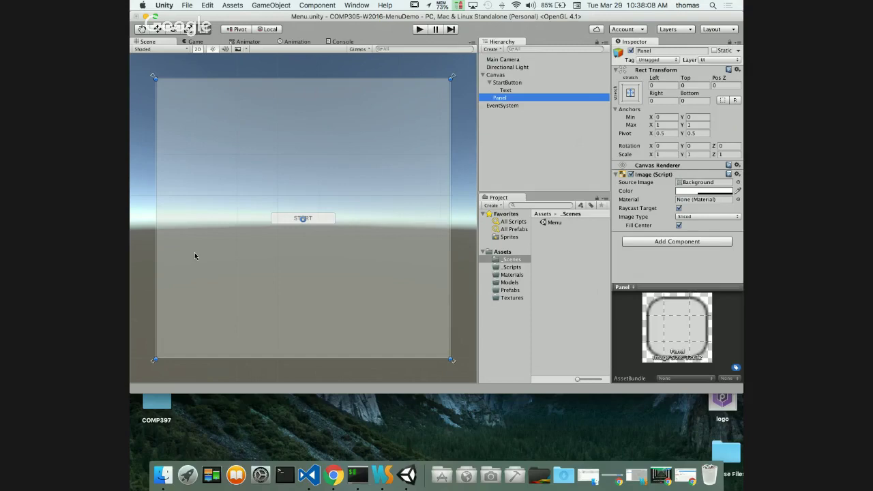
- Move the Panel above StartButton in the hierarchy, nest StartButton inside the Panel, and check the layout in the Game view
drag(500, 98, 503, 77)
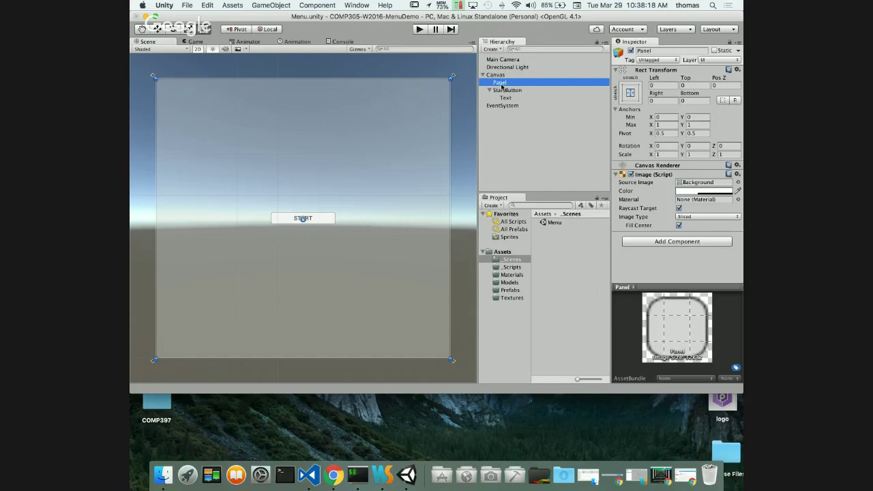
drag(497, 92, 495, 83)
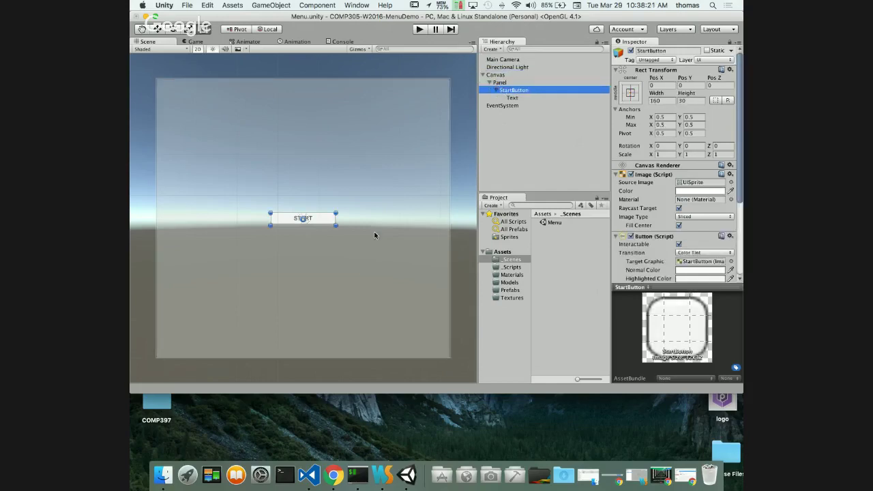
click(323, 241)
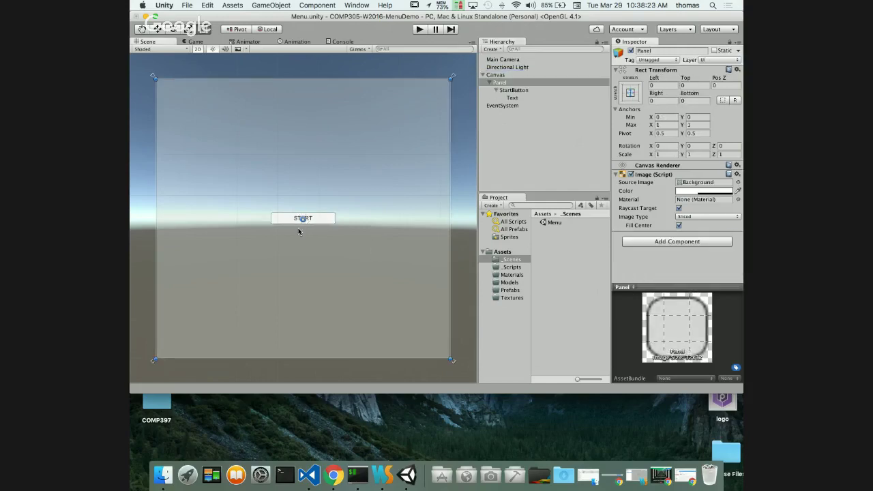
click(192, 42)
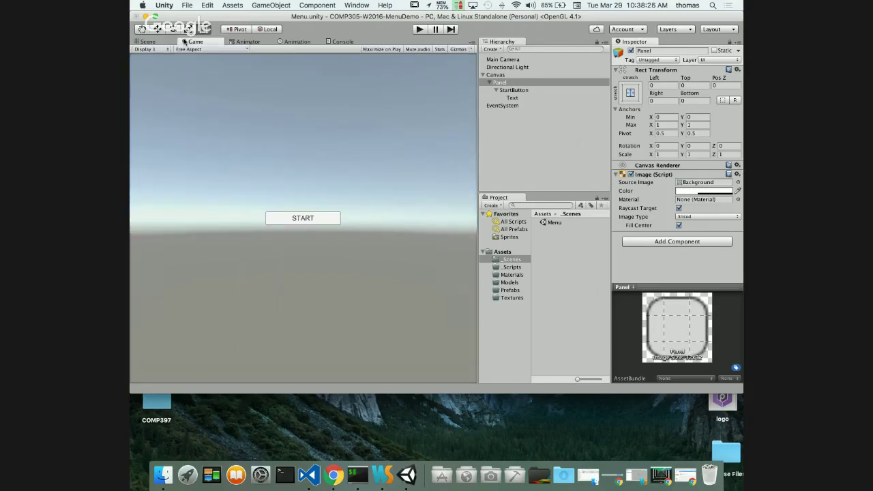
click(150, 42)
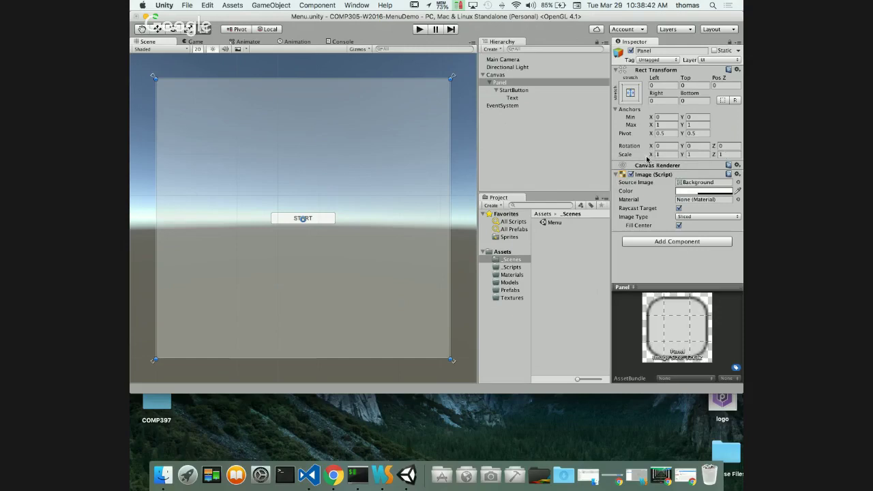
- Set the Panel's Scale X to 1 and move StartButton out of the Panel, directly under the Canvas
mouse_move(651, 156)
mouse_down()
mouse_move(629, 156)
mouse_move(648, 157)
mouse_up()
text(1)
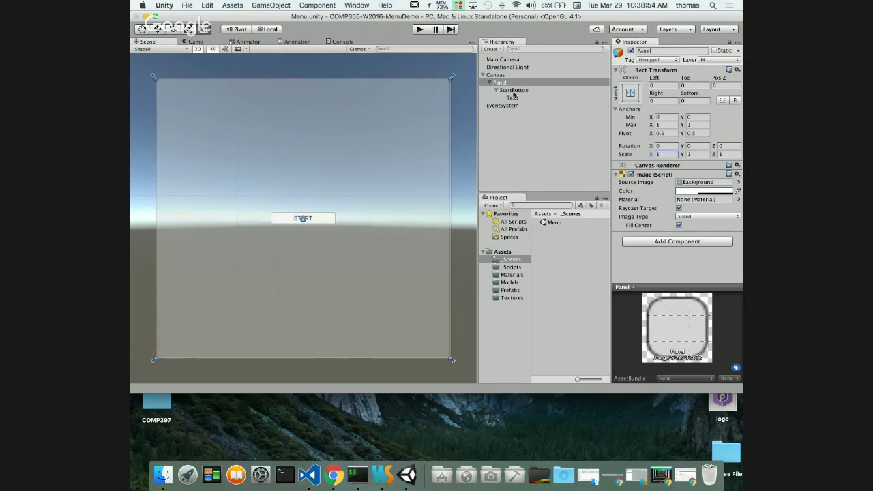
drag(506, 91, 505, 79)
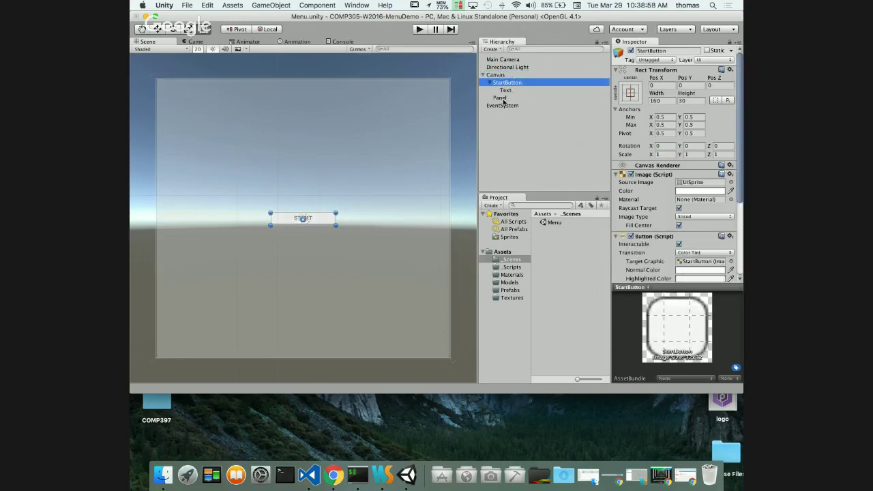
- Scale the Panel to about 0.64 in X and 0.86 in Y, anchor it to middle center, and check it in the Game view
click(505, 99)
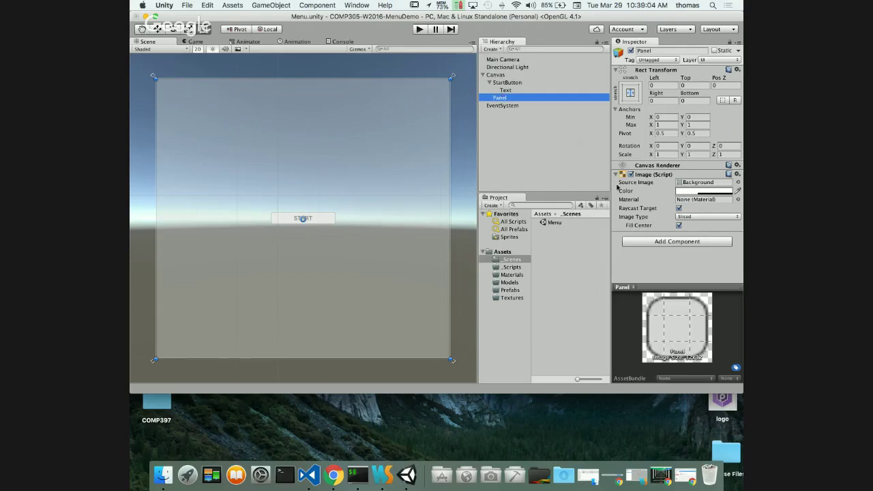
drag(652, 157, 681, 155)
click(631, 93)
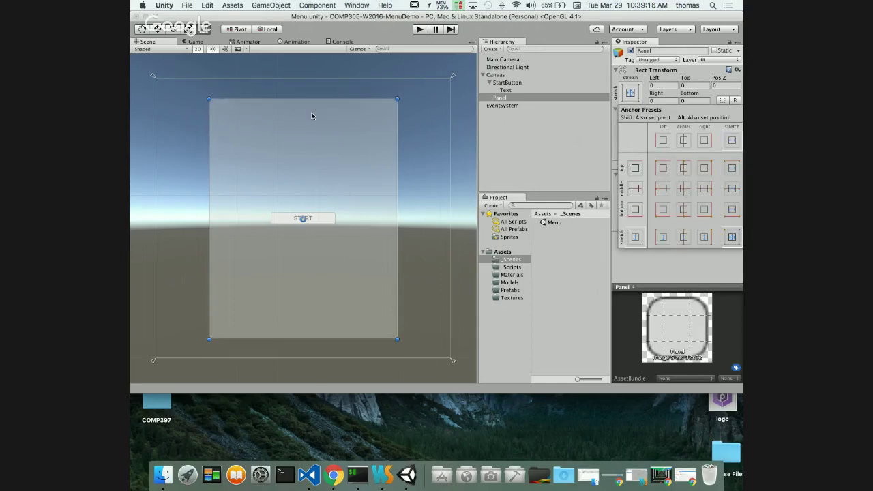
click(683, 190)
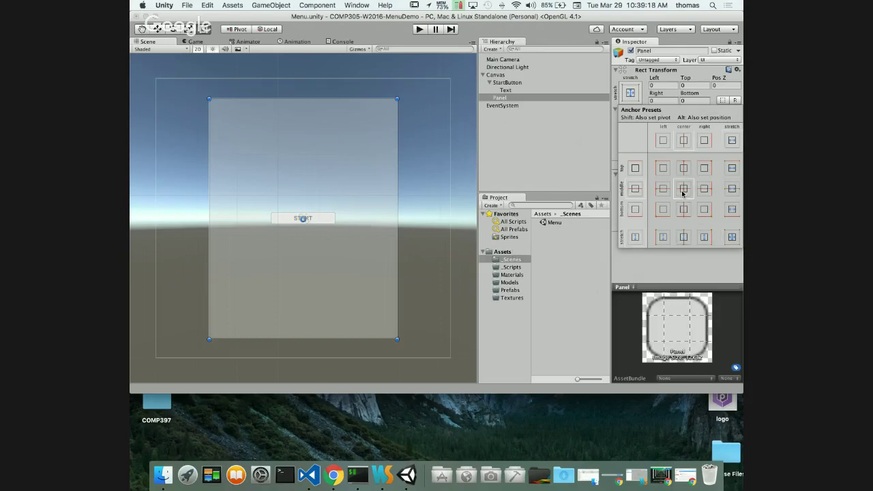
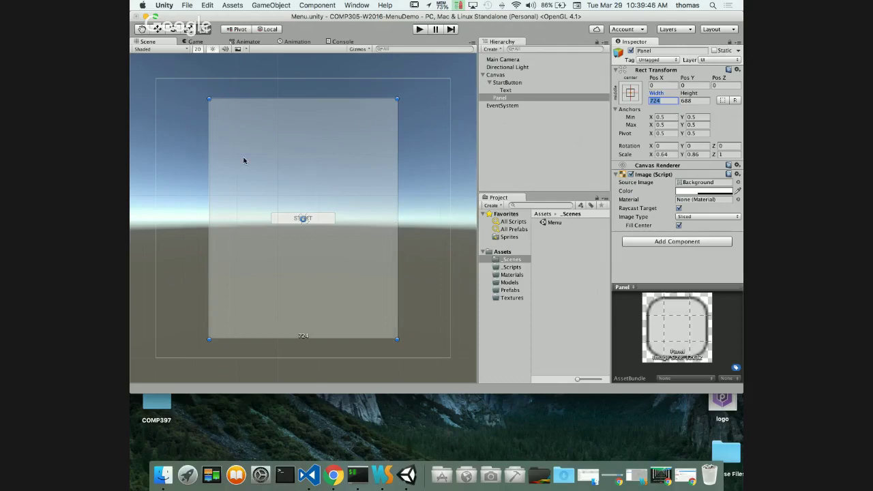
click(195, 42)
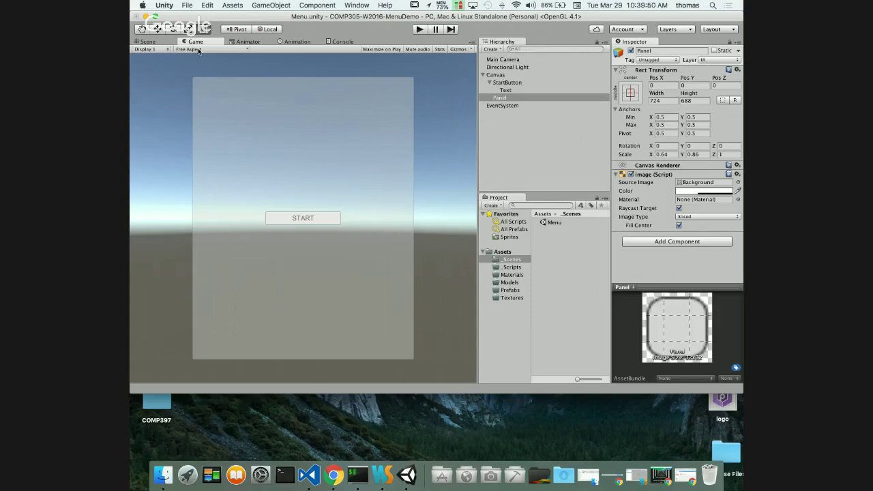
click(149, 42)
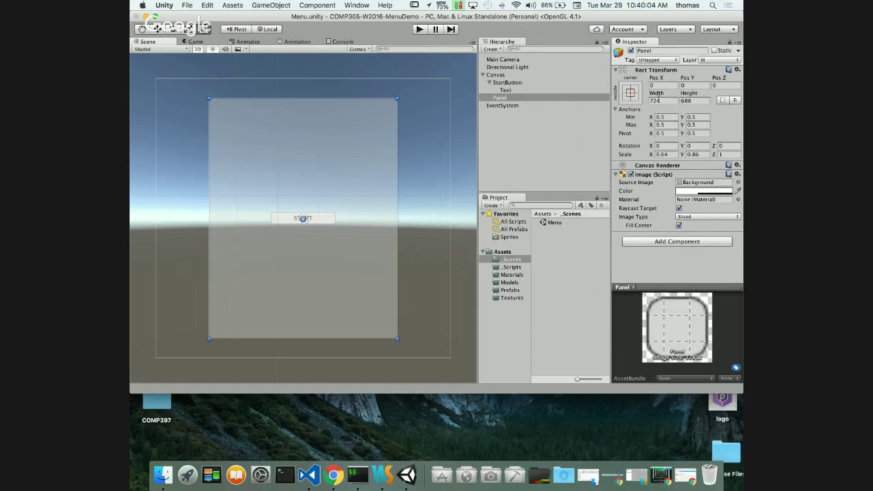
- Set the Panel's Width to 700 and its Scale X and Y to 1
click(666, 100)
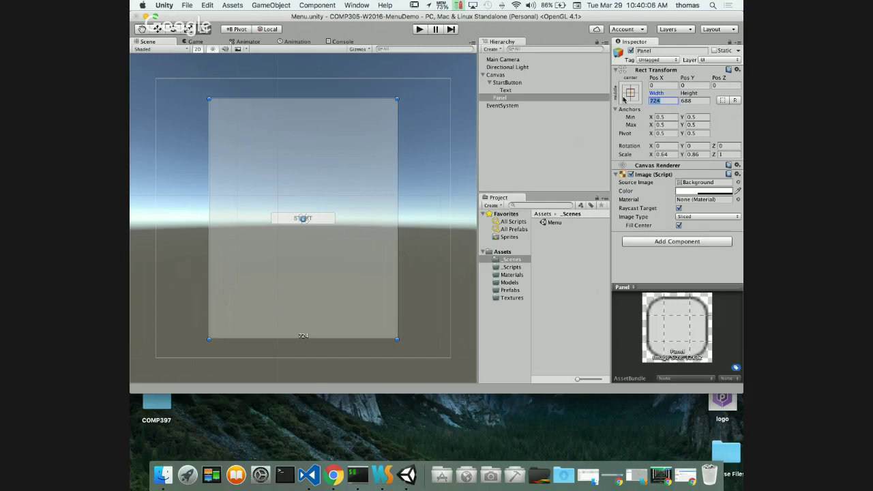
text(700)
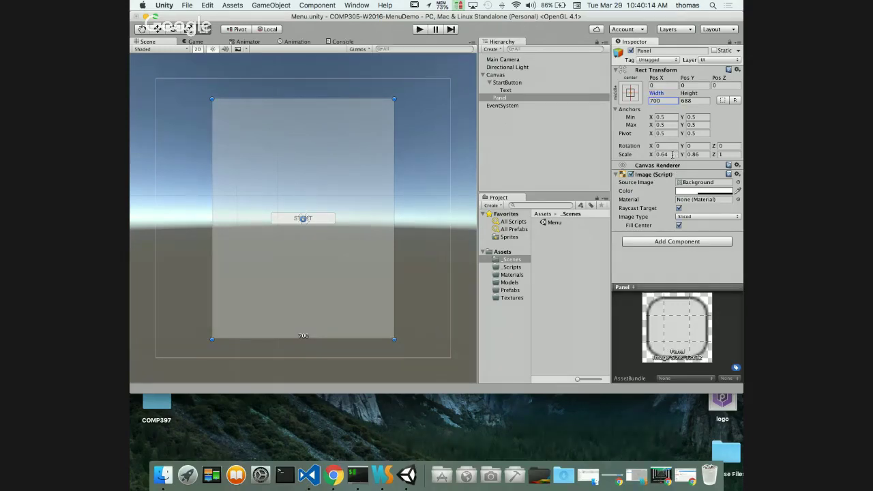
click(673, 154)
text(1)
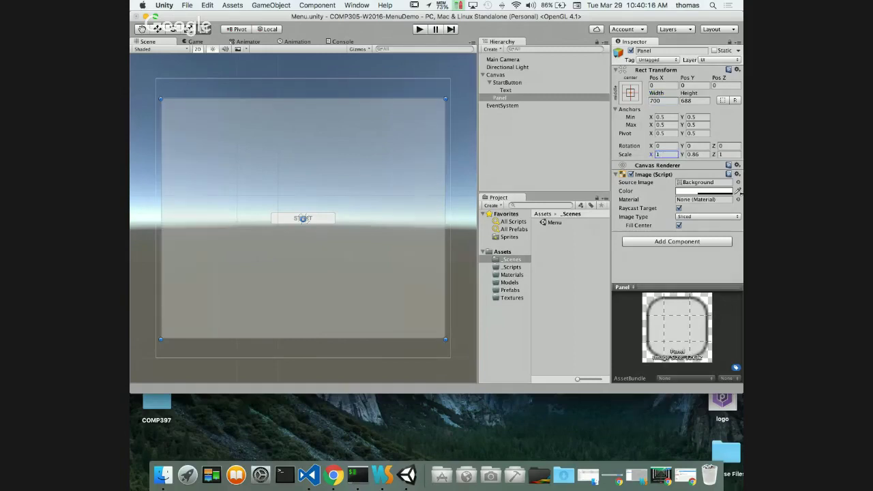
click(703, 154)
text(1)
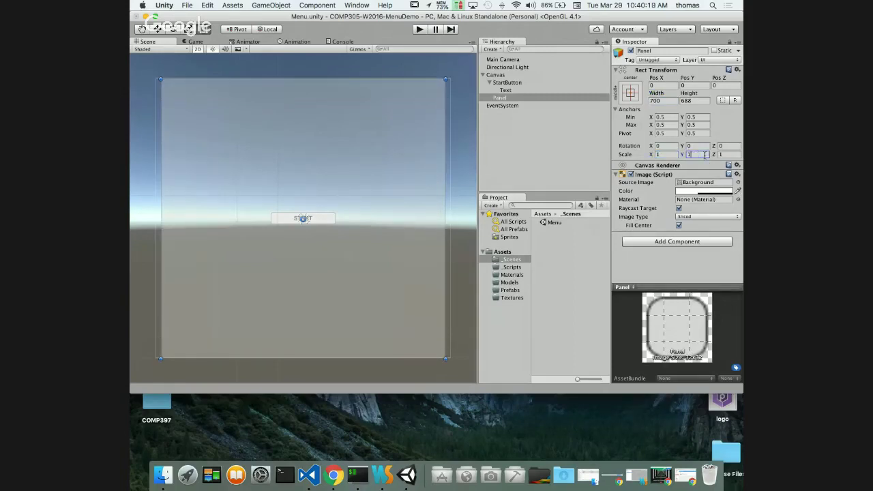
- Narrow the Panel by trying Widths of 600 and 500, then settling on 400
click(655, 101)
text(600)
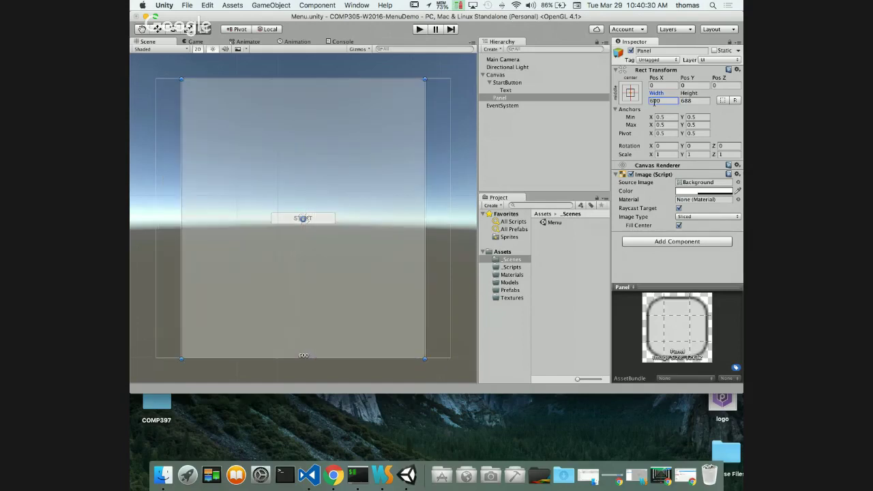
click(664, 101)
text(500)
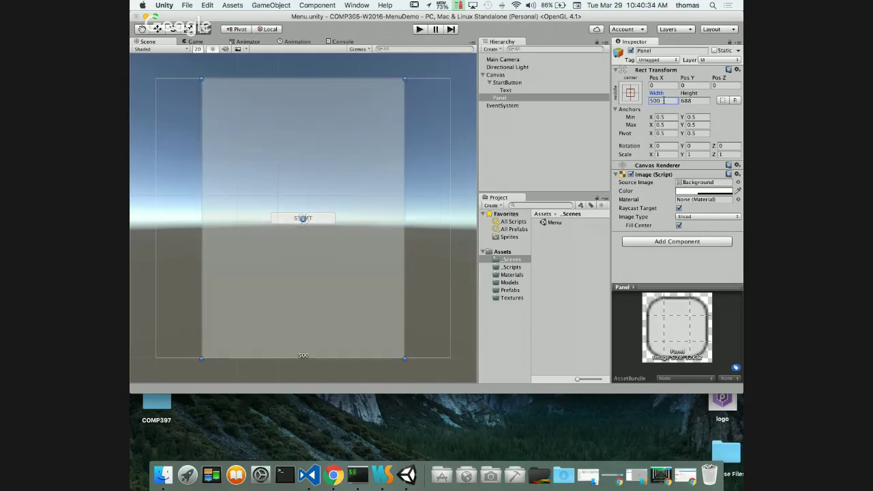
click(663, 100)
text(400)
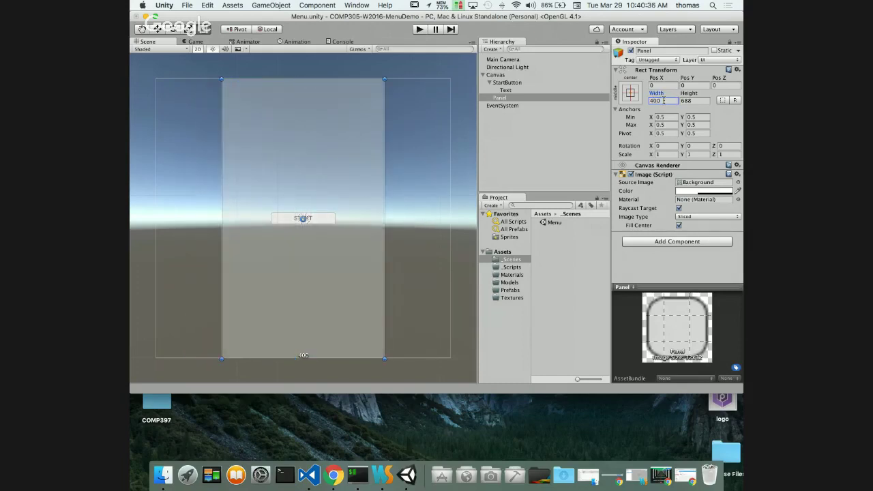
- Adjust the Panel's Height by trying 300 and 500, then settling on 600
click(693, 100)
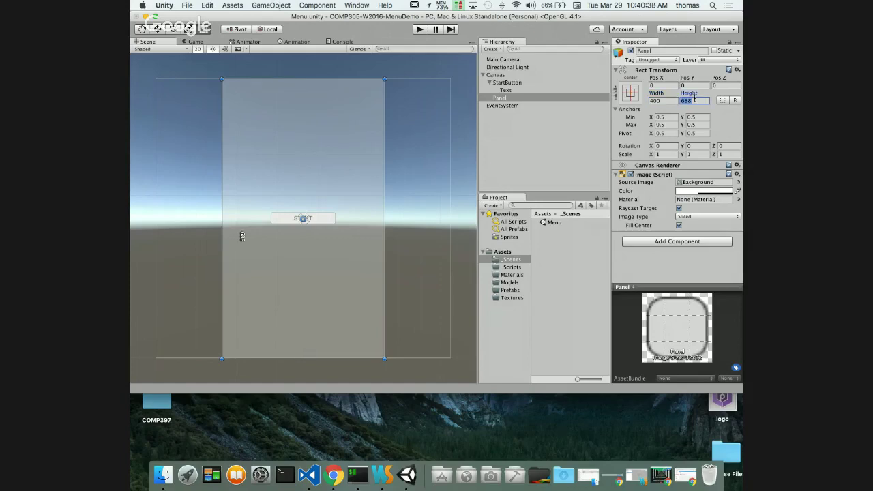
text(300)
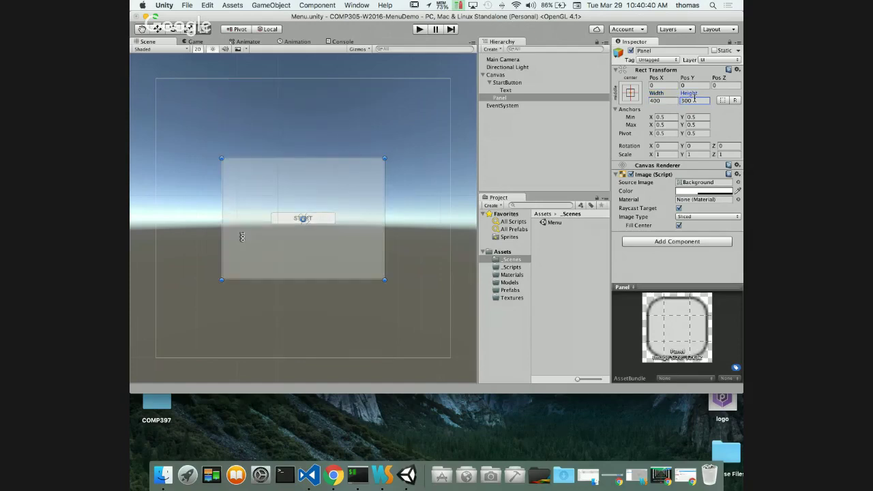
double_click(694, 99)
text(500)
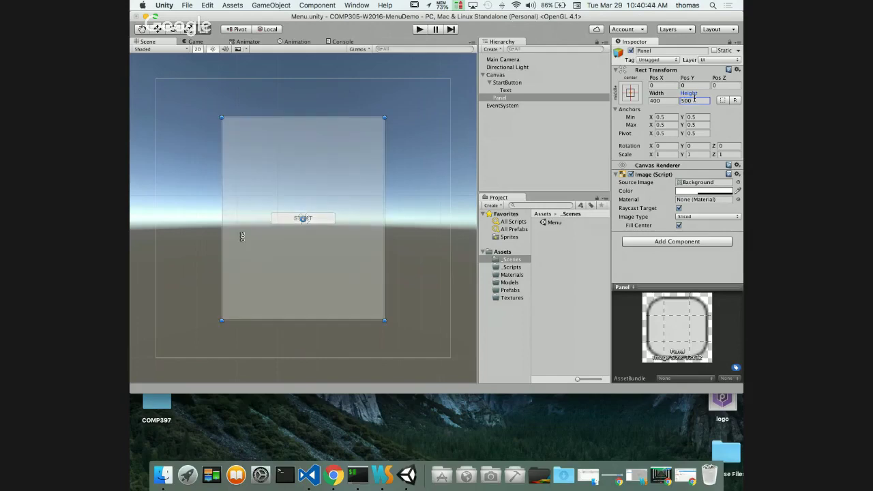
double_click(694, 99)
text(600)
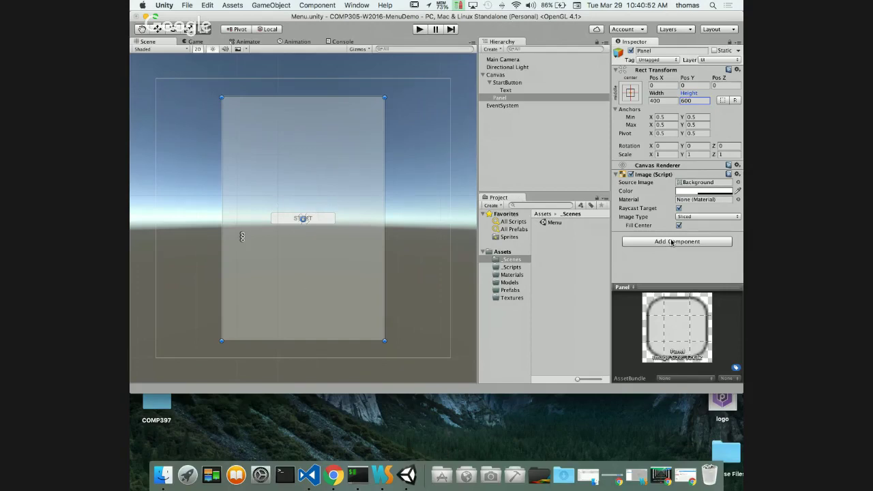
- Locate the Panel's Background source image and check the resized Panel in the Game view
click(702, 183)
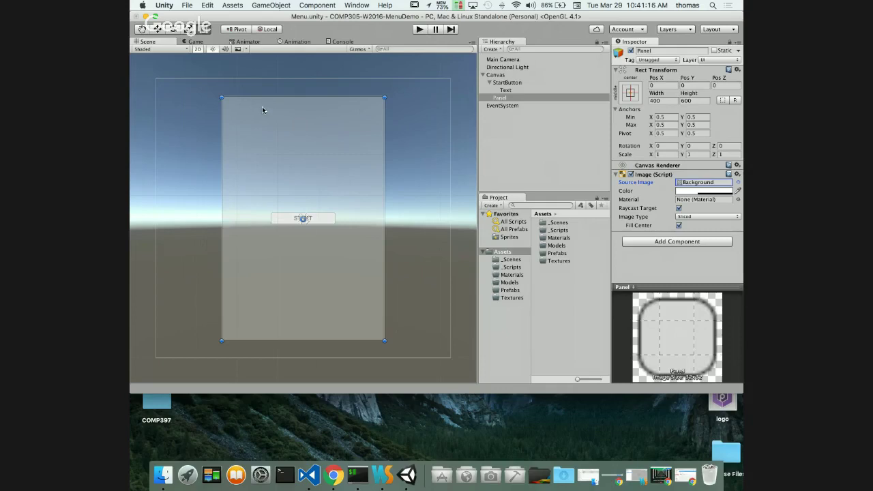
click(192, 42)
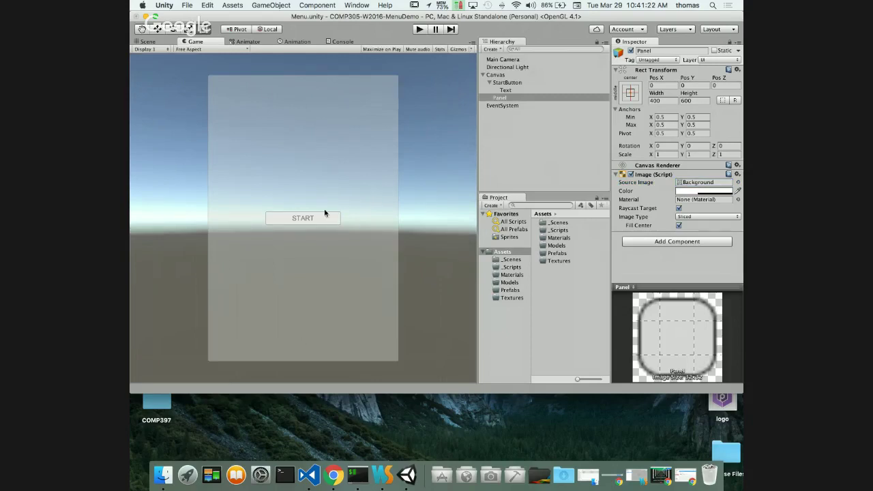
click(149, 40)
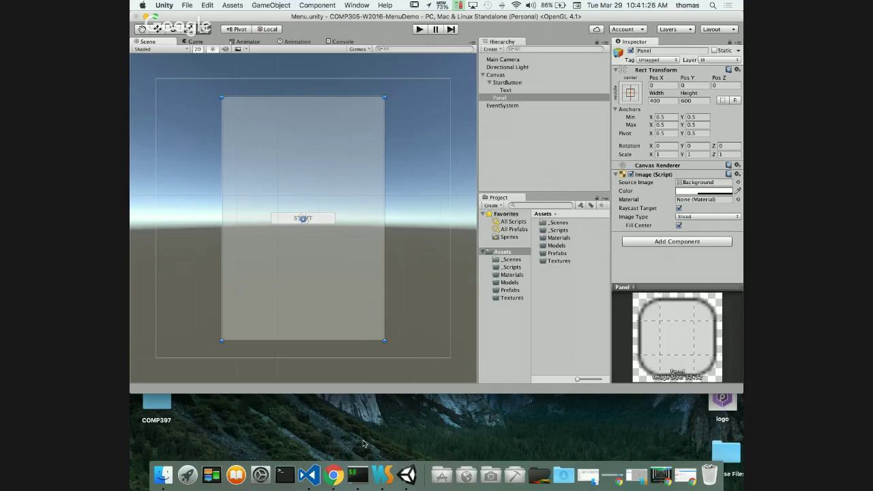
- Launch Adobe Fireworks and create a new document 400 pixels wide and 600 pixels high
click(491, 476)
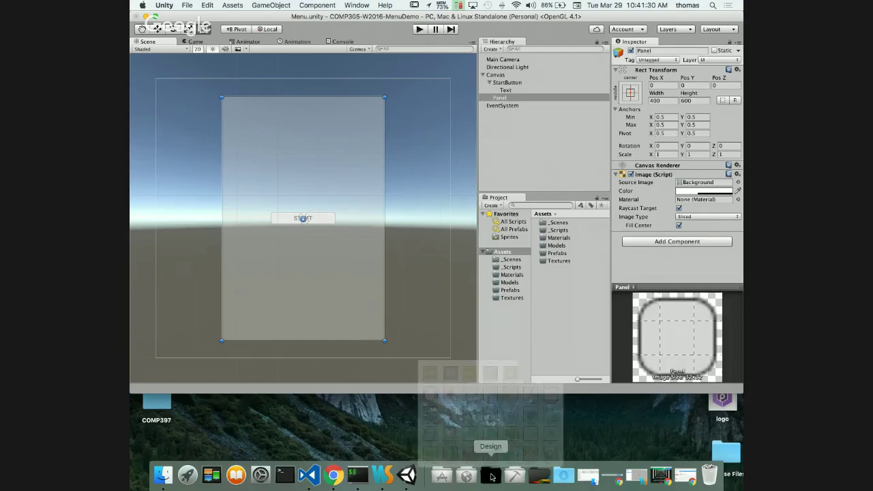
click(427, 169)
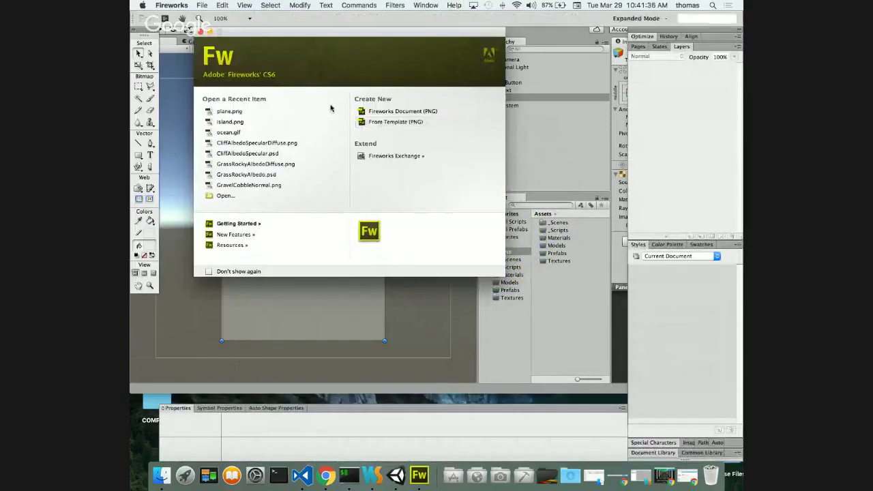
click(202, 6)
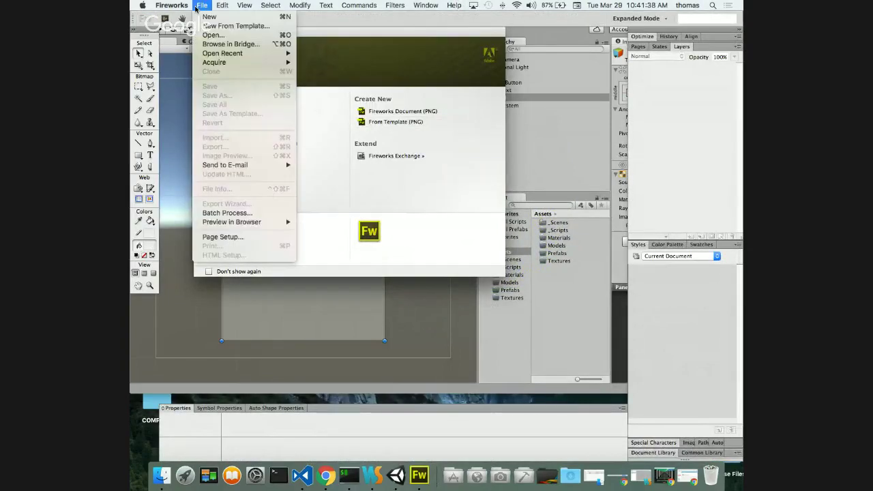
click(203, 16)
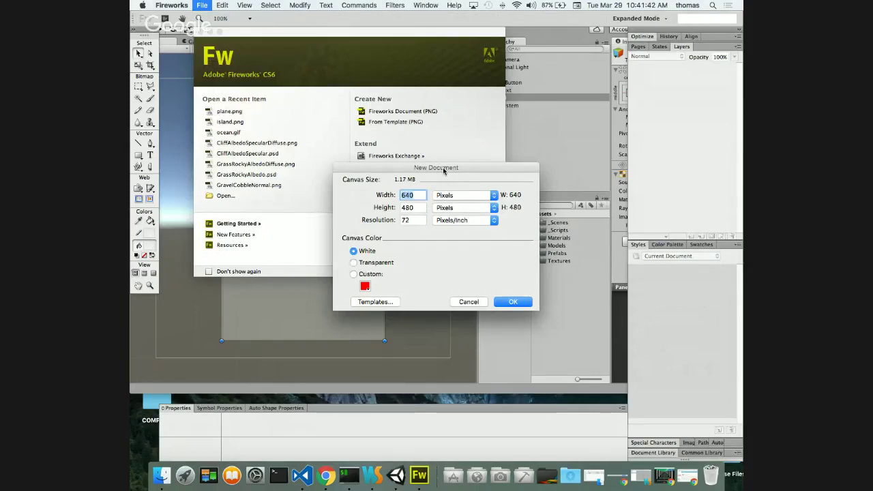
text(400)
click(422, 206)
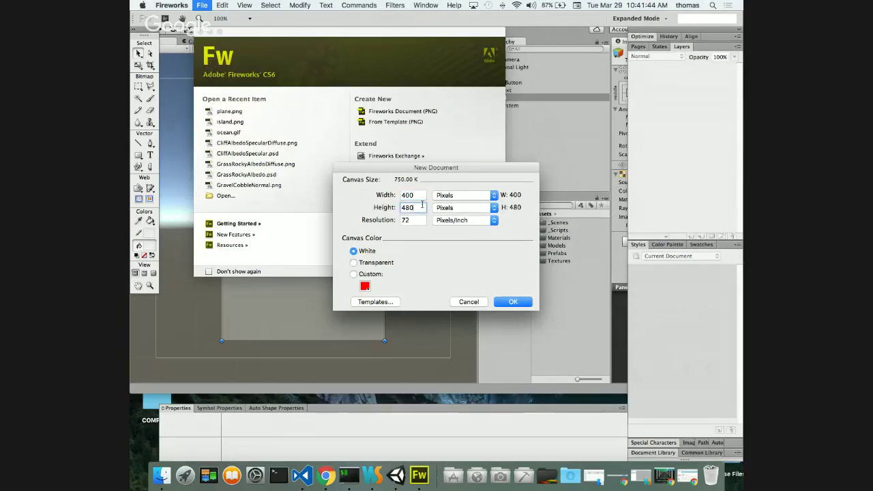
key(BackSpace)
key(BackSpace)
key(BackSpace)
text(600)
click(505, 304)
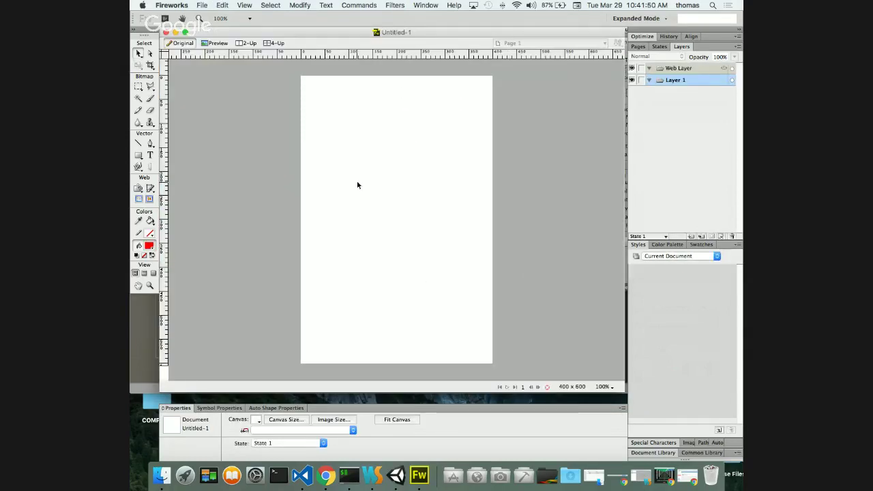
- Change the document's canvas color to Transparent
click(300, 6)
mouse_move(306, 16)
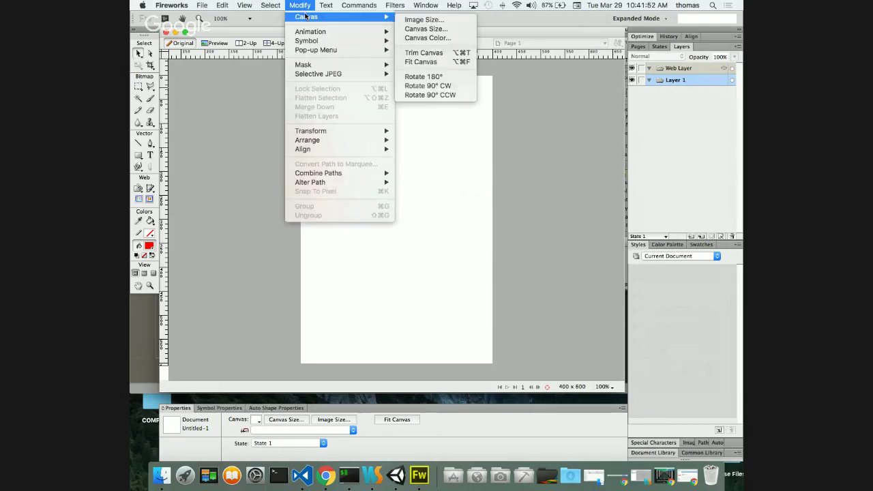
click(426, 38)
click(415, 227)
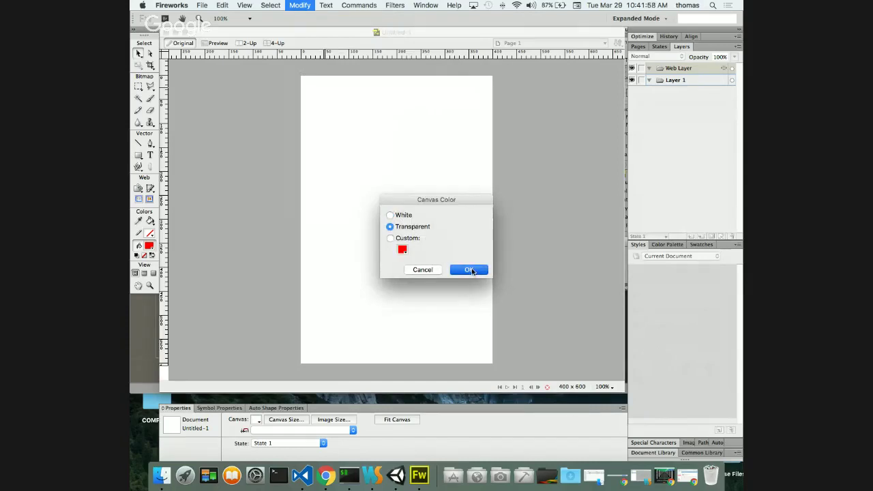
click(469, 271)
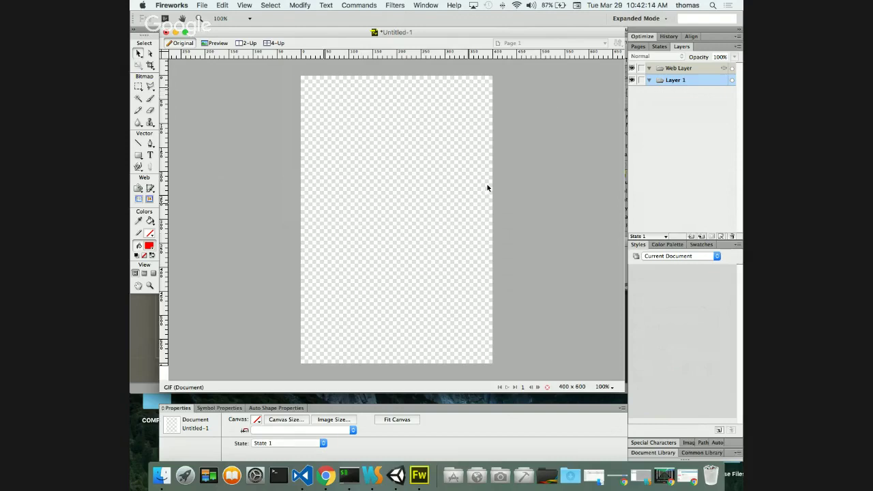
- Draw a rectangle of about 398 by 599 pixels over the whole canvas and remove its fill
click(138, 155)
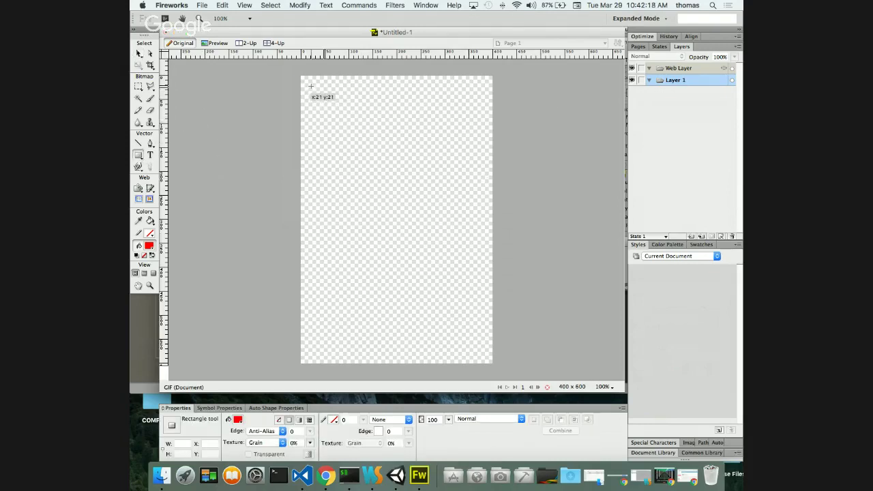
drag(302, 77, 491, 362)
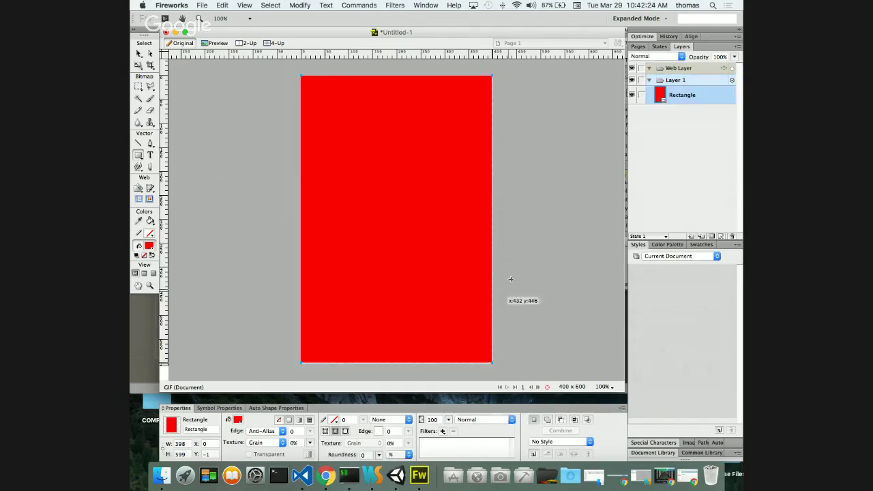
click(238, 420)
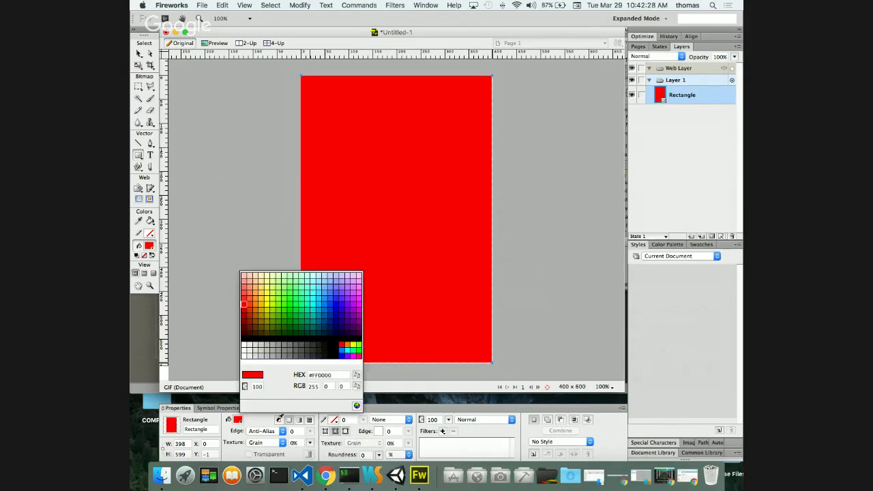
click(279, 424)
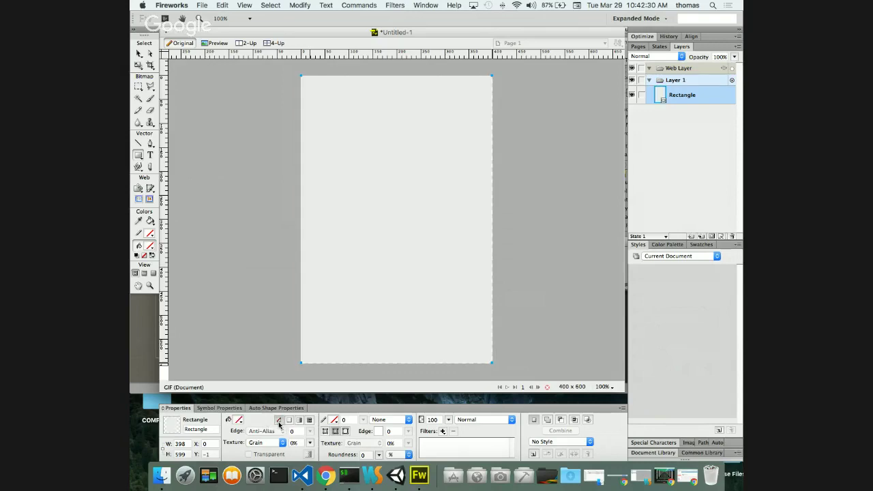
- Give the rectangle a blue stroke with a thickness of 4
click(337, 416)
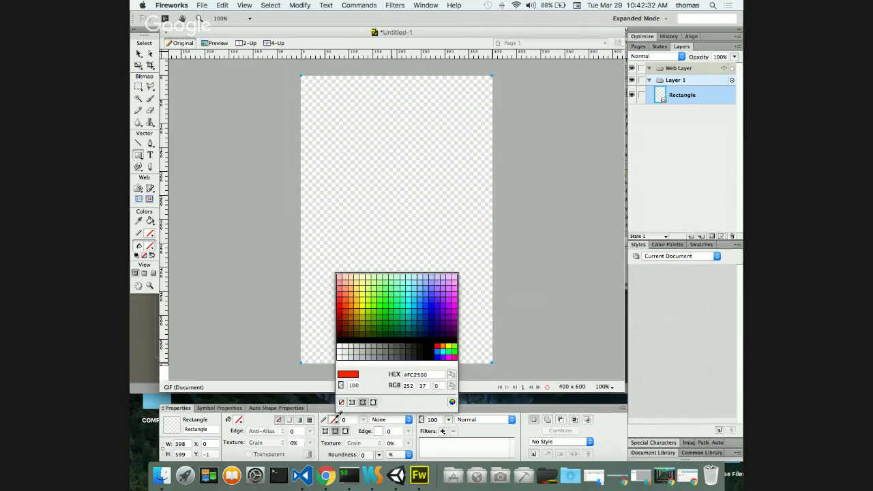
click(418, 308)
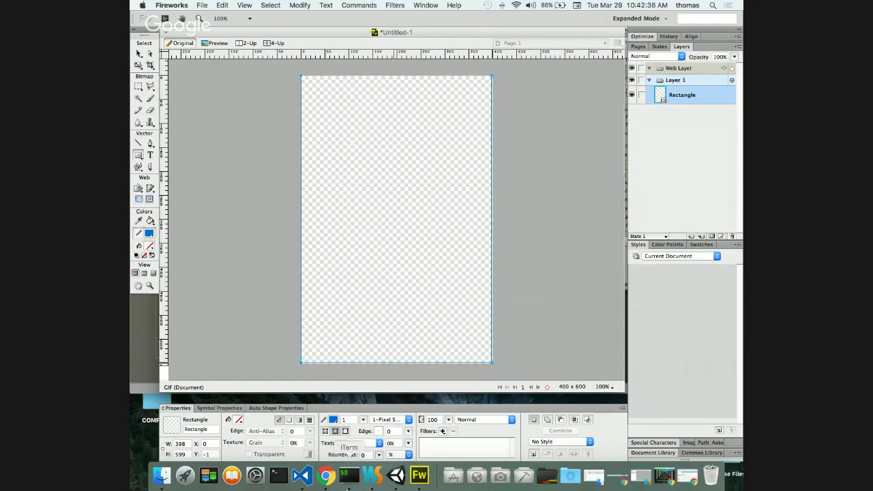
click(346, 419)
text(4)
key(Return)
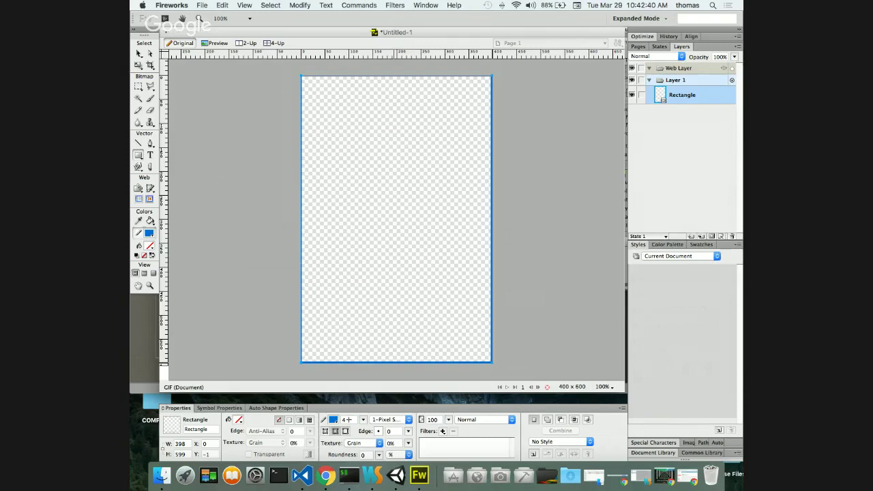
- Set the rectangle's width to 400, its height to 600 and its Y position to 0
click(184, 443)
double_click(181, 443)
text(400)
key(Return)
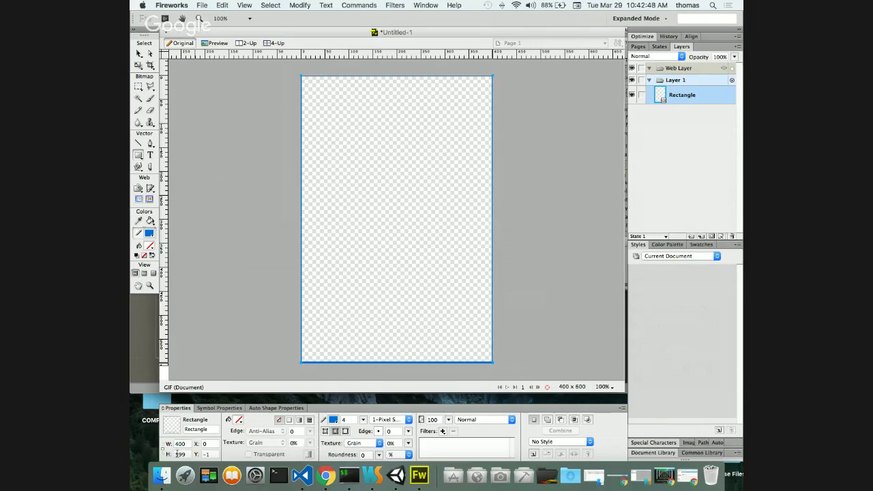
click(187, 454)
double_click(187, 453)
text(600)
key(Return)
key(Tab)
text(0)
key(Return)
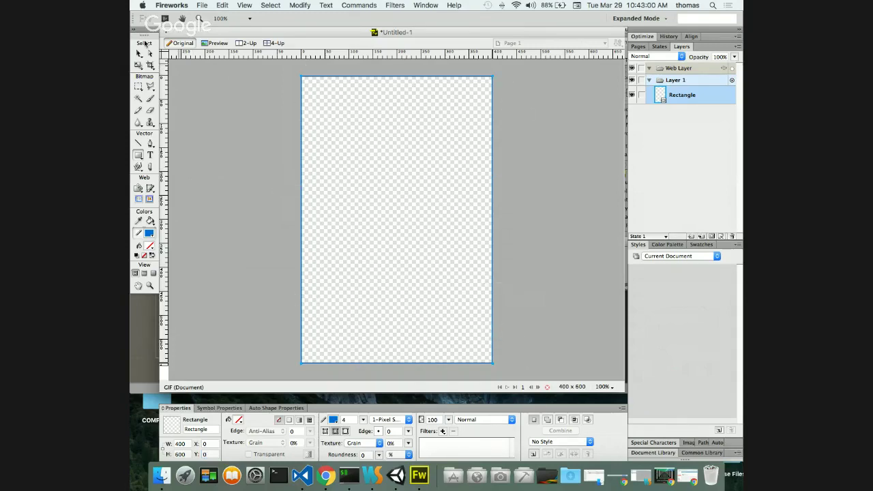
- Scale the rectangle down to 360 by 540 pixels and center it on the canvas at X 20, Y 30
click(138, 65)
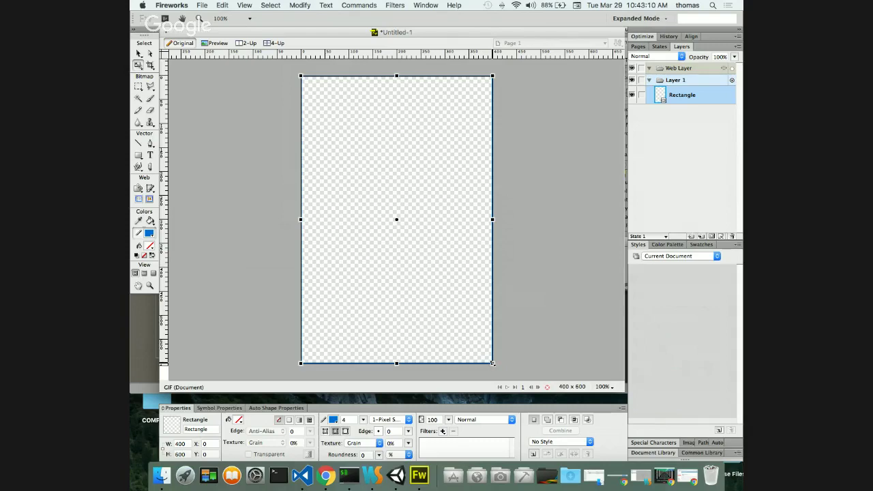
drag(492, 363, 466, 337)
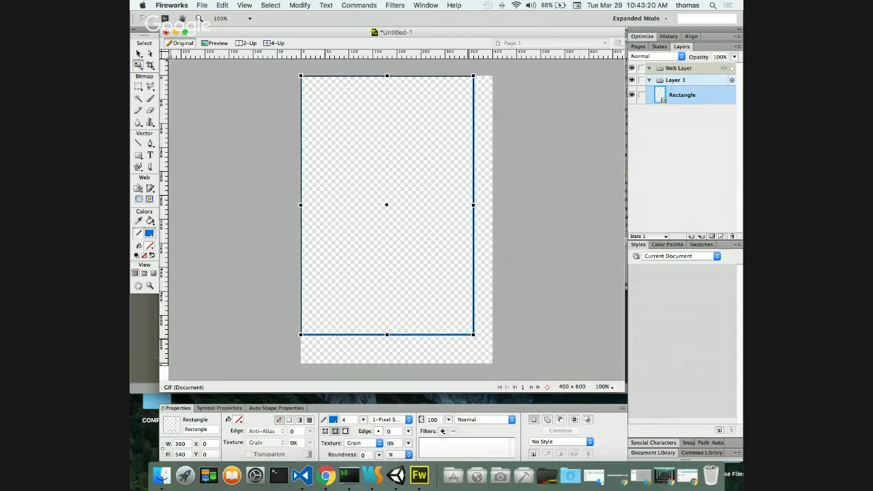
click(139, 54)
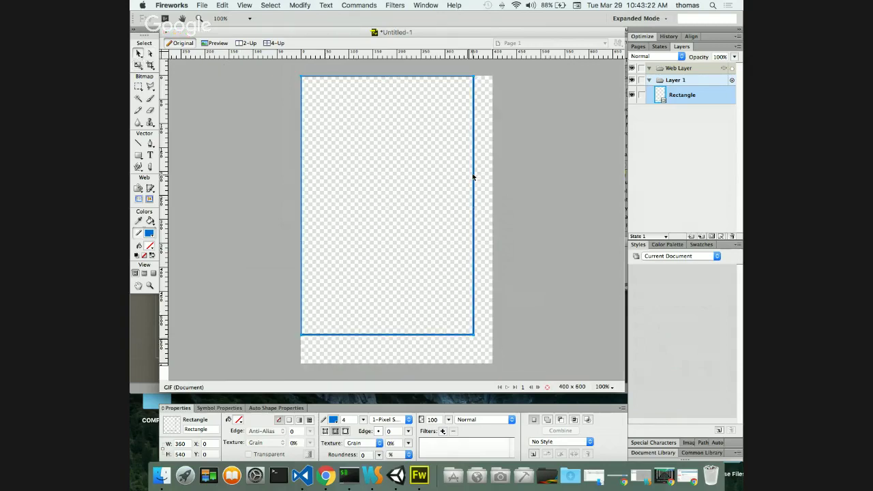
drag(473, 175, 480, 193)
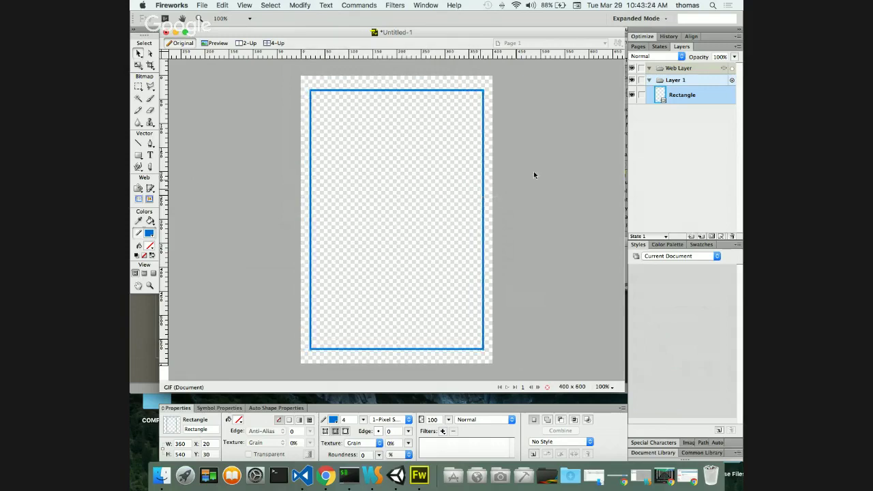
click(539, 172)
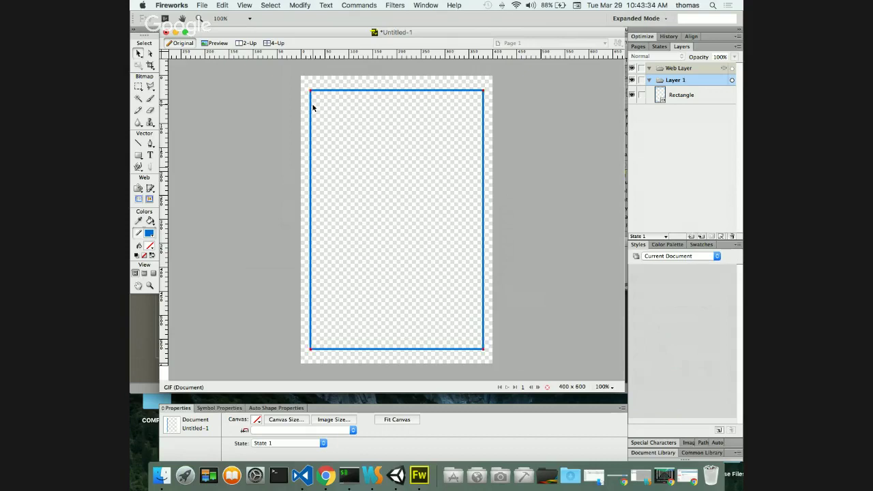
- Draw a small rectangle around the frame's upper-left corner and set its width and height to 40
click(139, 155)
drag(303, 82, 319, 99)
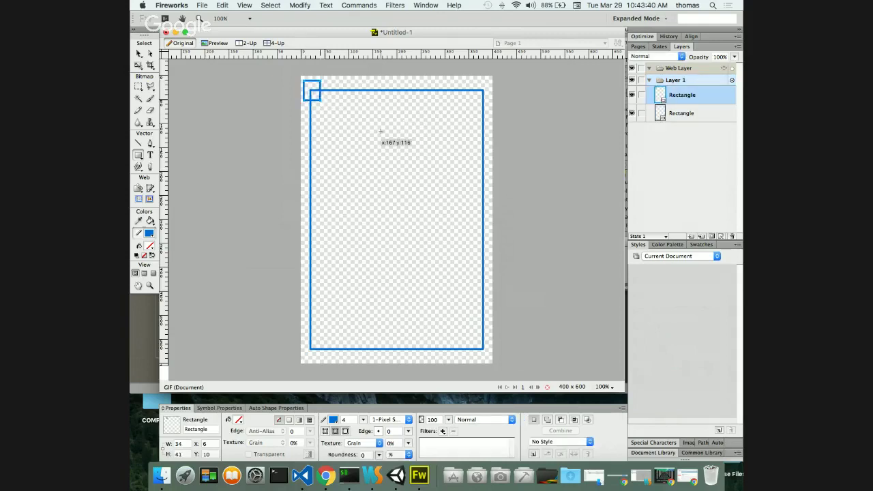
double_click(187, 443)
text(4)
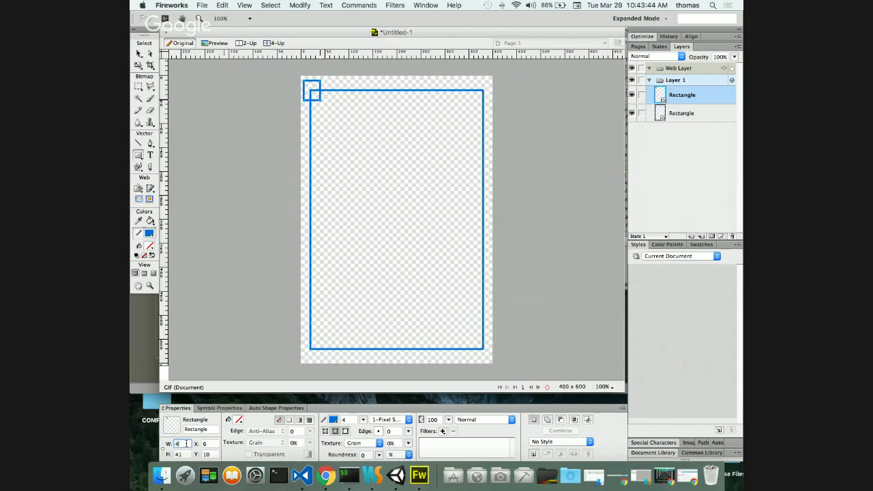
text(0)
key(Return)
click(184, 454)
text(40)
key(Return)
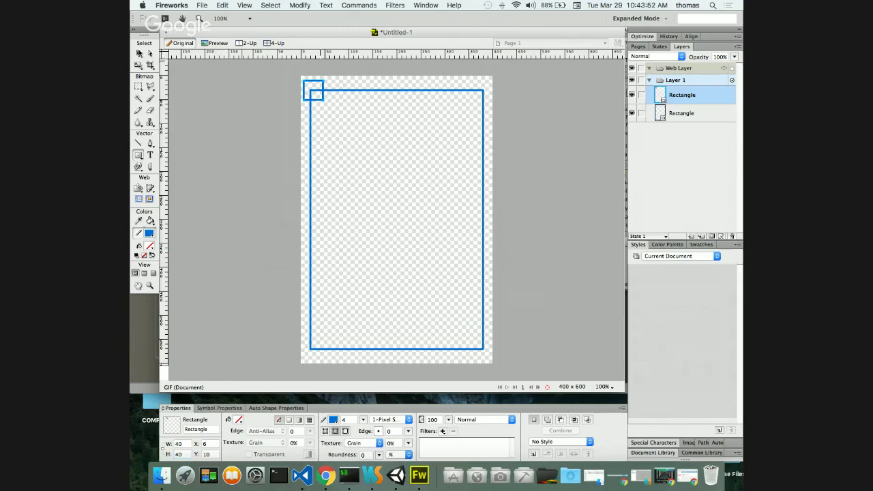
- Duplicate the small square onto the frame's upper-right corner at about X 355, Y 10
key(v)
click(344, 79)
click(321, 88)
alt+drag(322, 87, 489, 87)
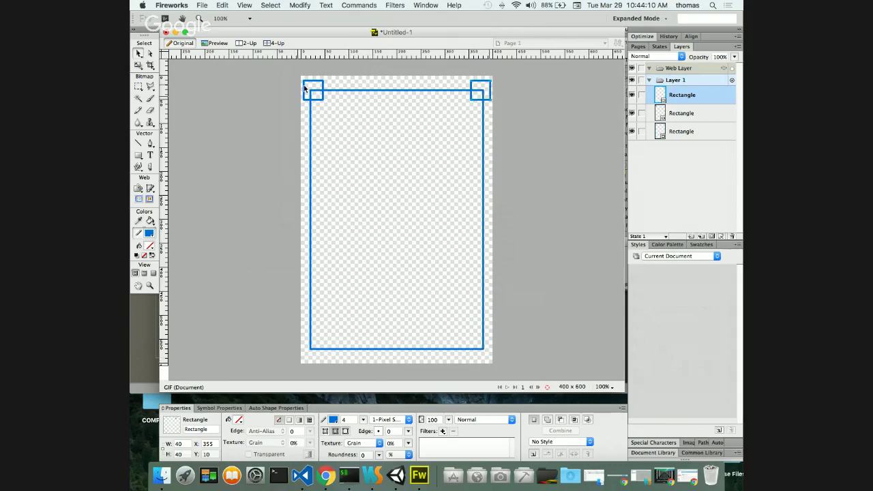
- Copy the upper-left square onto the frame's lower-left corner at about X 6, Y 545
click(315, 82)
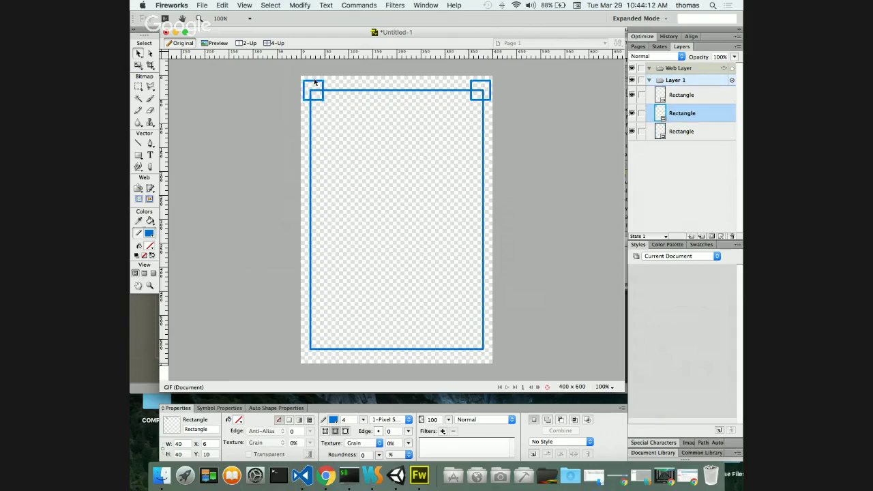
key(super+v)
drag(314, 81, 317, 339)
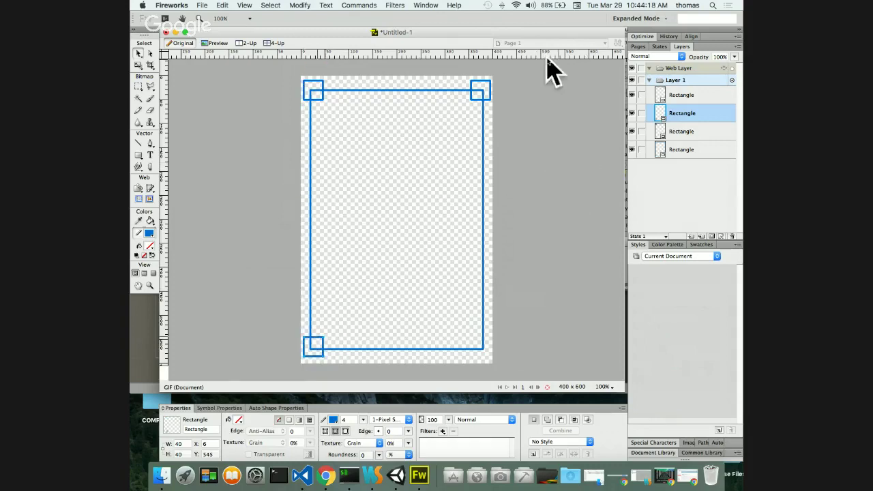
- Copy the upper-right square straight down onto the frame's lower-right corner and deselect it
click(489, 91)
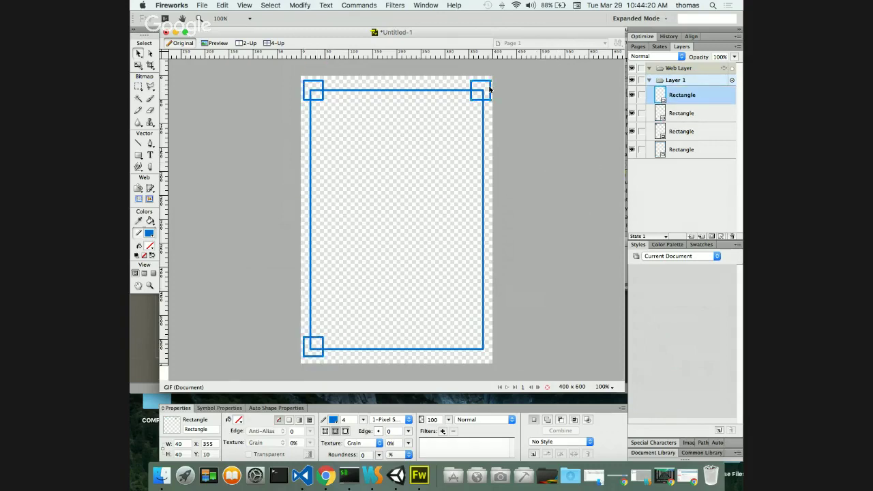
key(super+c)
key(super+v)
drag(490, 91, 488, 348)
click(534, 273)
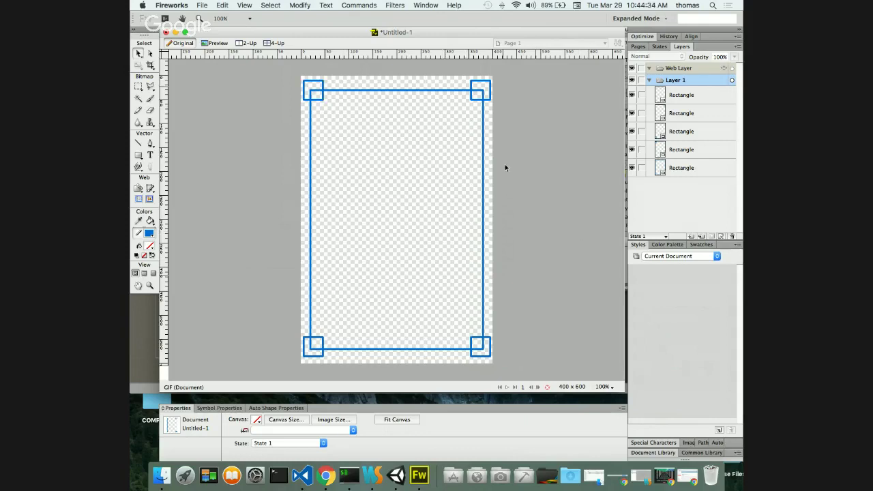
- Save the frame drawing as panel.png in the Assets/Textures folder of the COMP305-W2016-MenuDemo Unity project
click(201, 5)
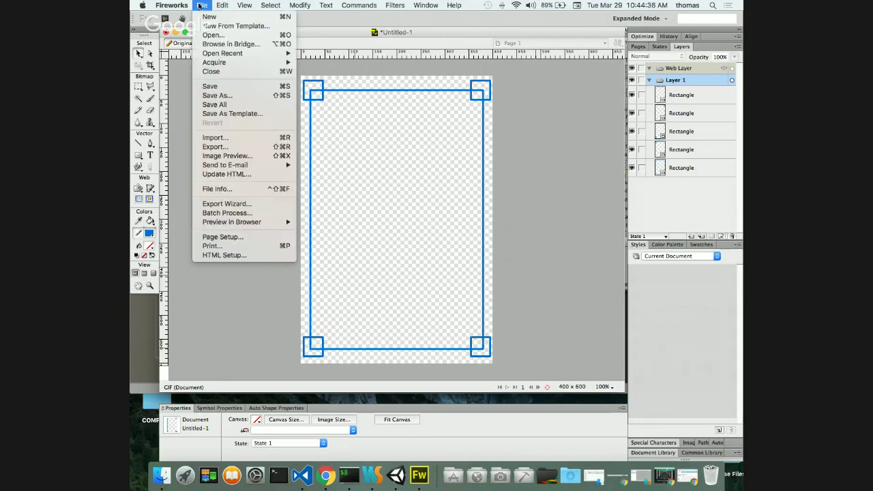
click(217, 95)
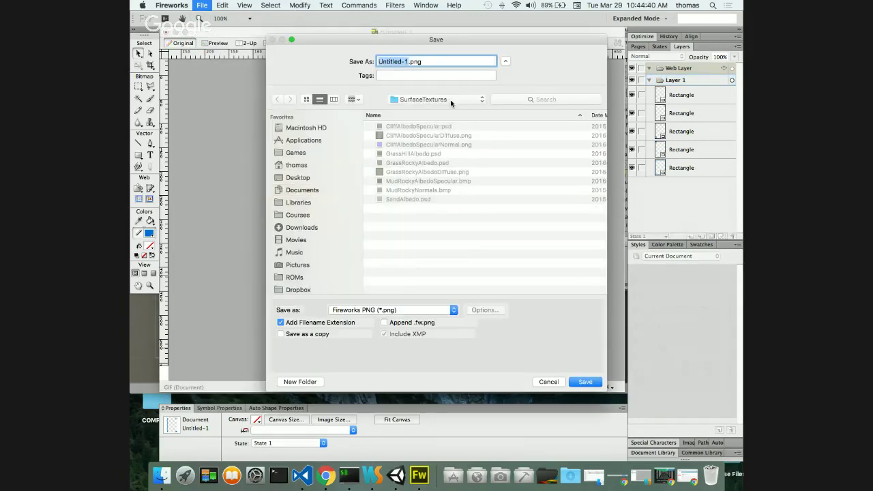
text(panel)
click(302, 178)
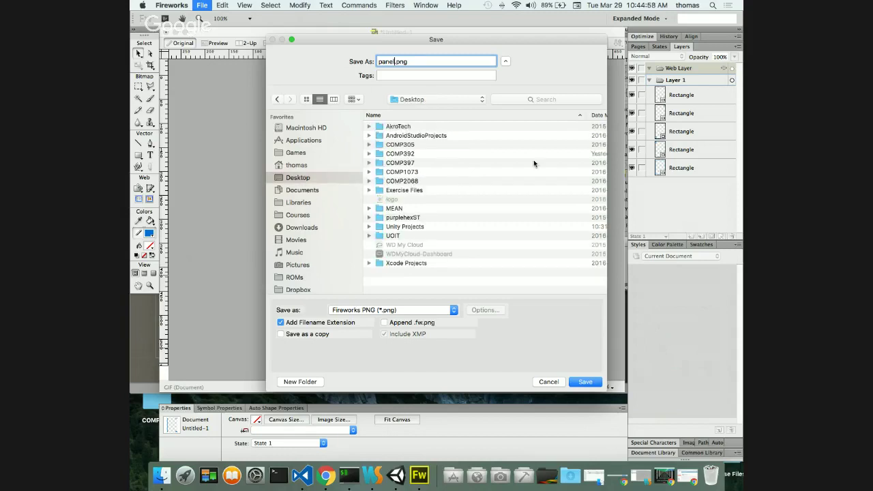
double_click(406, 227)
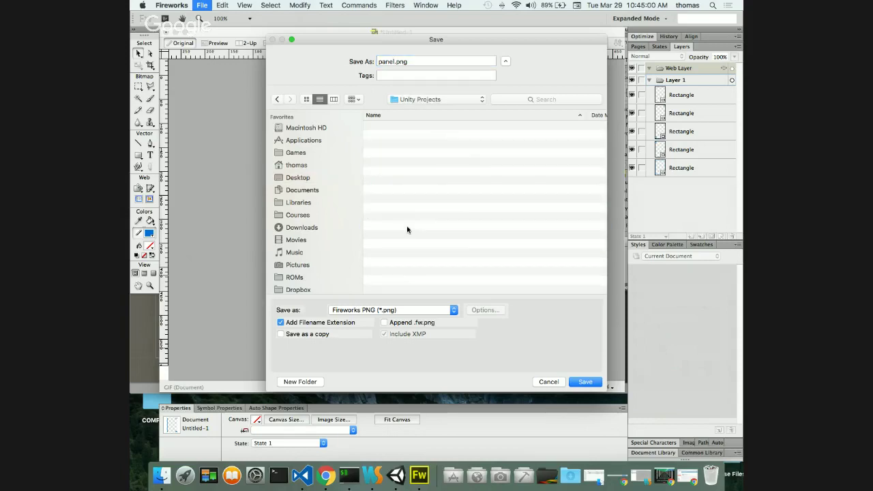
scroll(440, 265, down, 3)
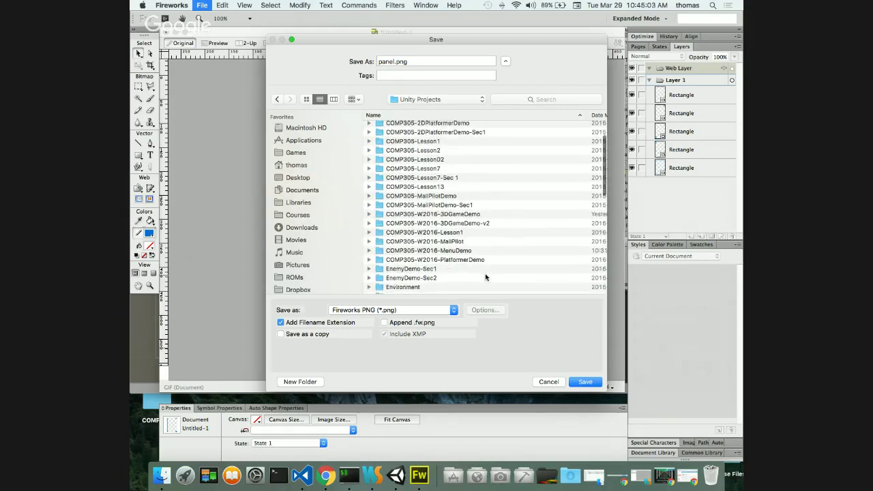
double_click(437, 251)
double_click(398, 128)
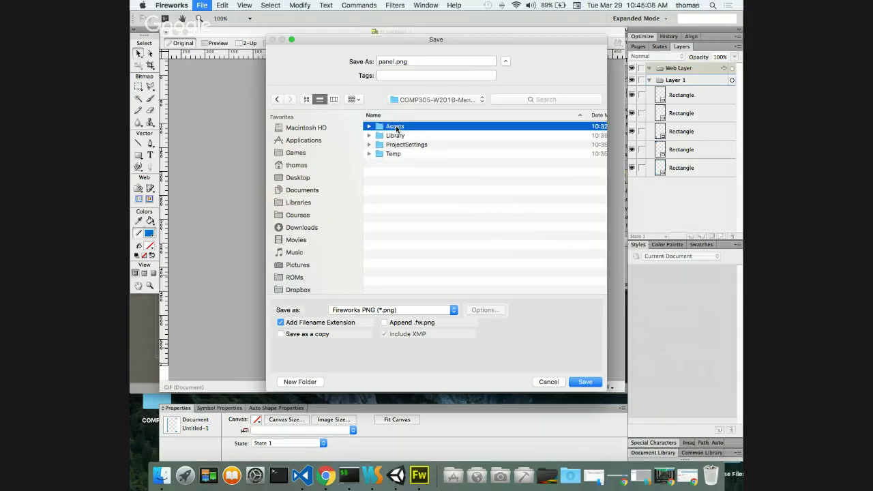
double_click(416, 173)
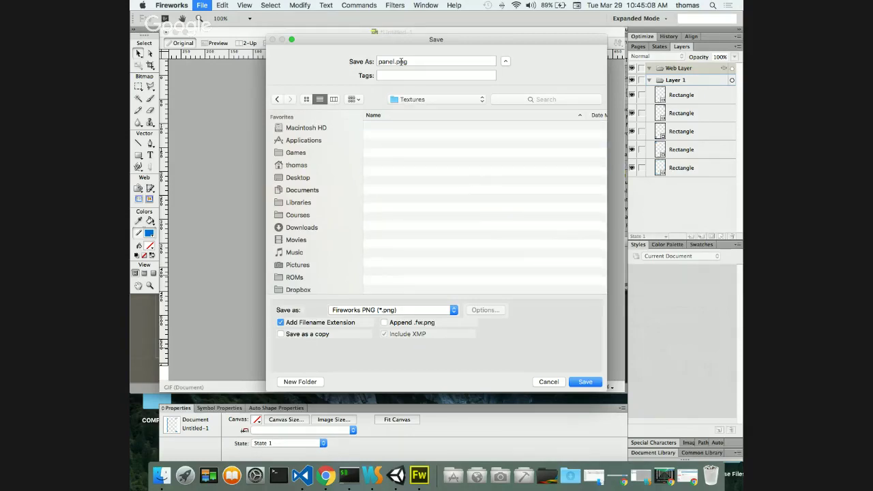
click(584, 382)
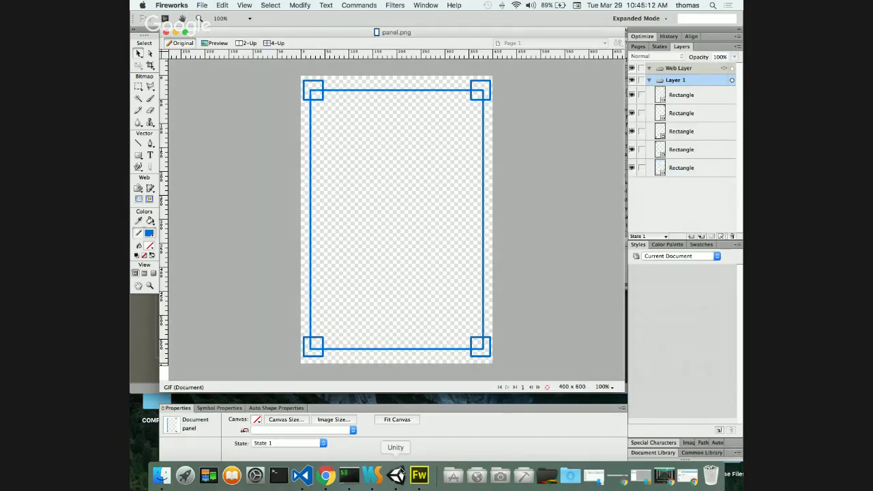
- Switch to Unity, set the panel texture's type to Sprite (2D and UI), and apply the import settings
click(397, 475)
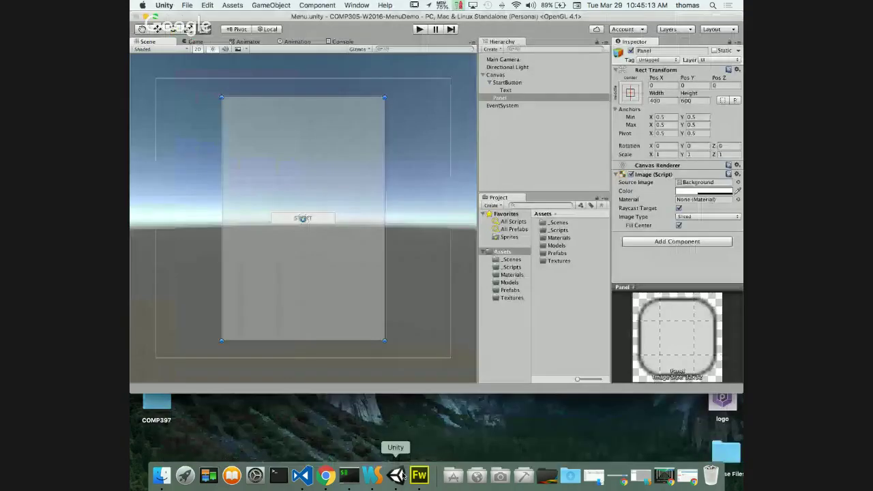
click(556, 265)
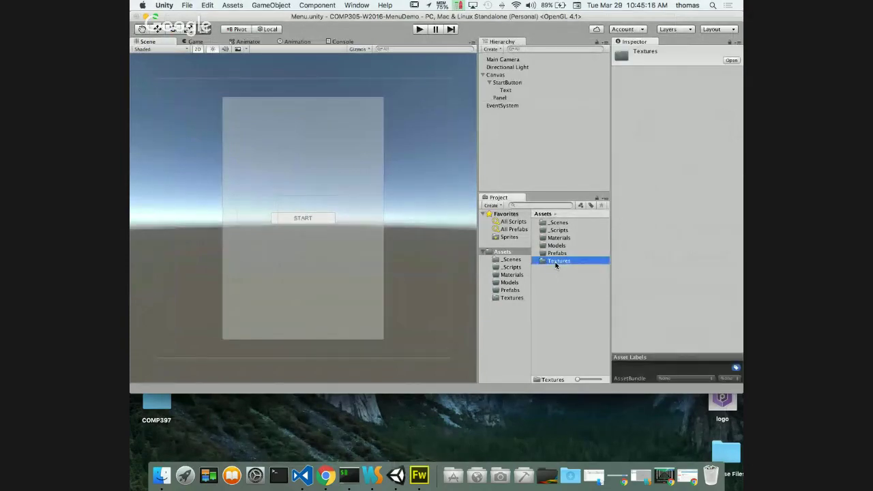
double_click(556, 264)
click(547, 222)
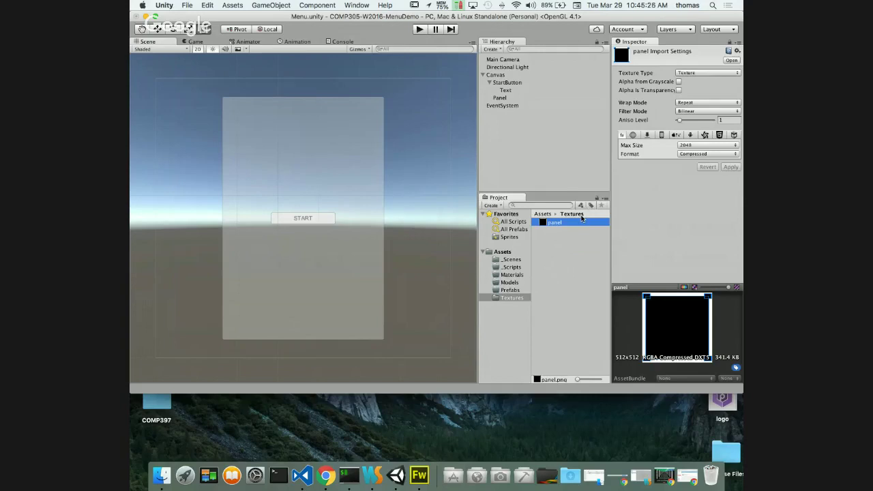
click(707, 72)
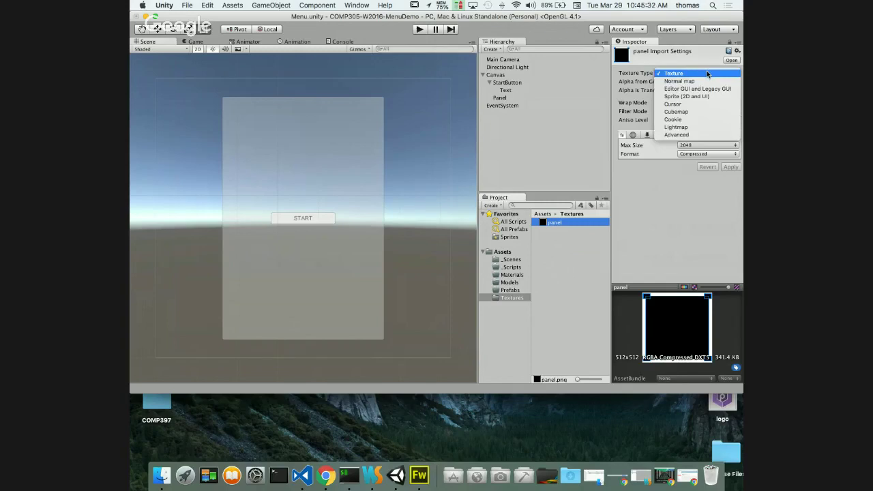
click(688, 96)
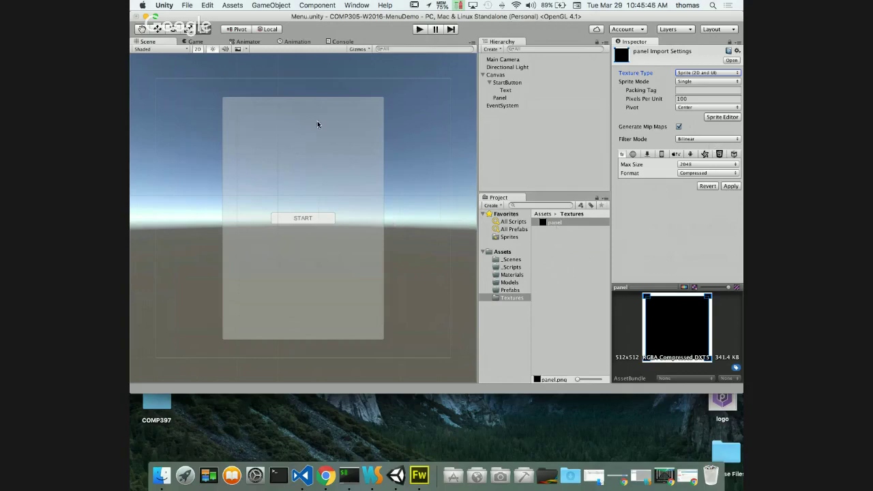
click(502, 99)
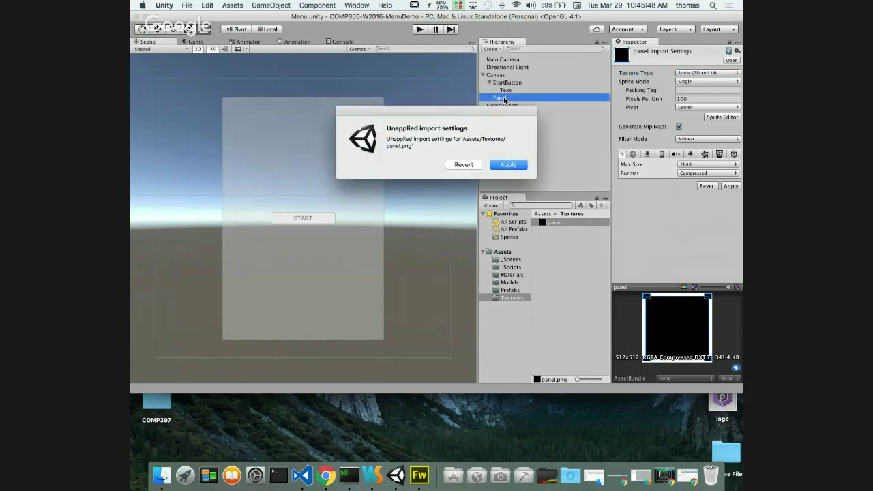
click(508, 165)
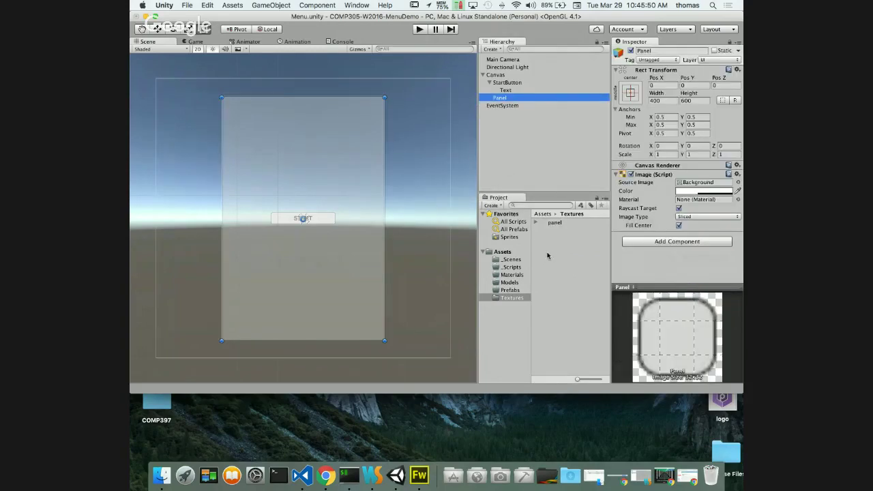
- Set the Source Image of the Canvas's Panel to the panel sprite
click(554, 223)
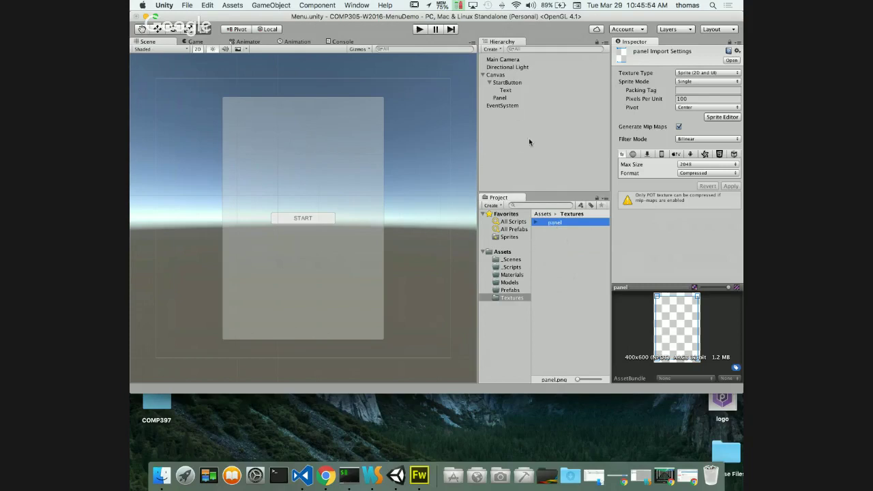
click(500, 97)
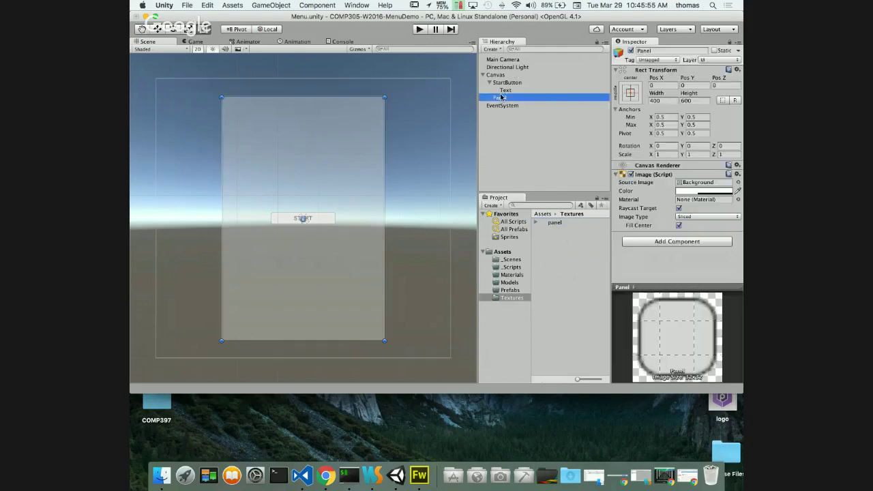
click(737, 182)
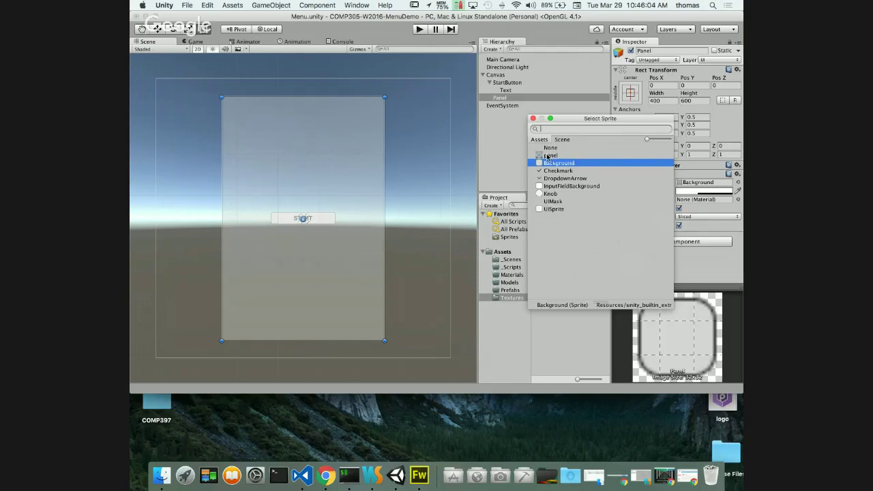
click(551, 156)
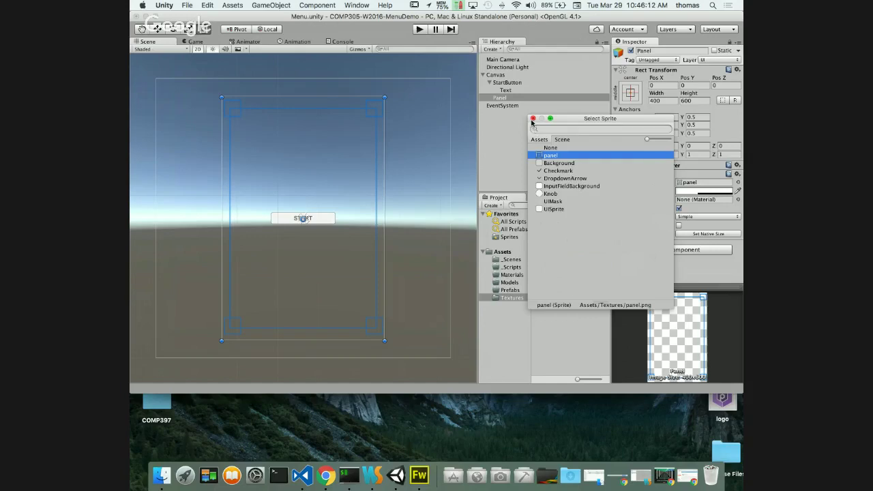
click(533, 119)
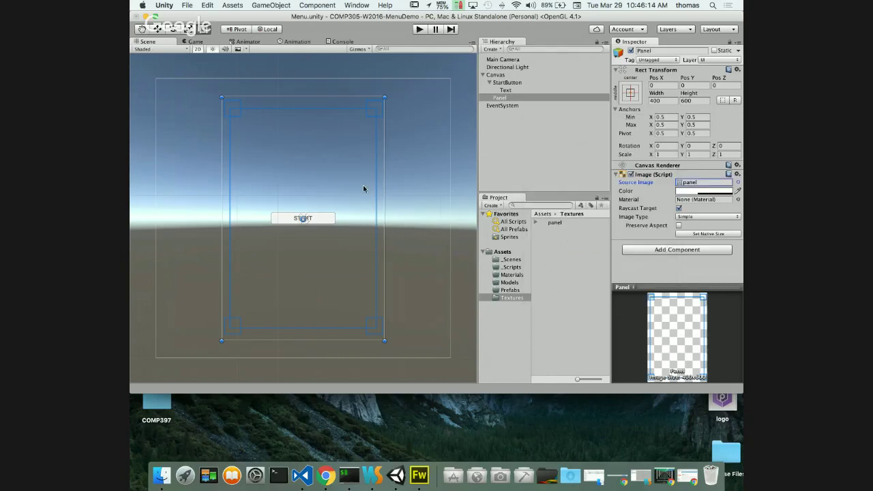
- Show the Game view and set the Main Camera's Clear Flags to Solid Color
click(197, 42)
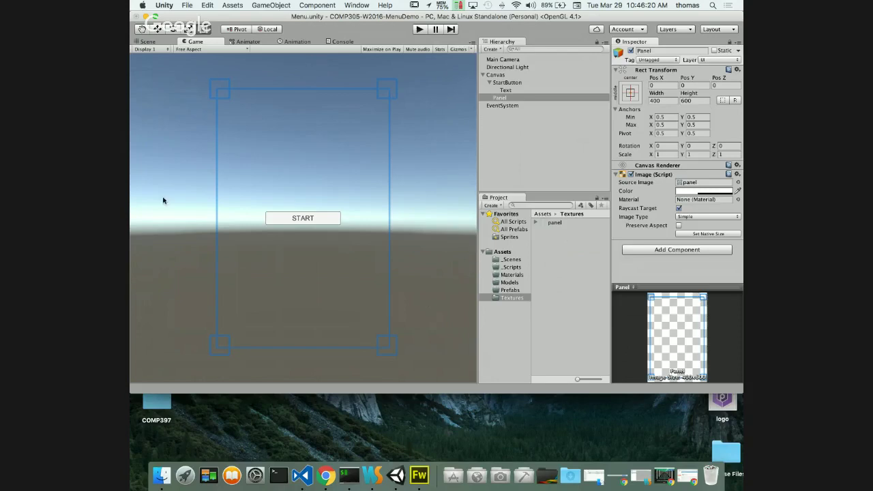
click(502, 60)
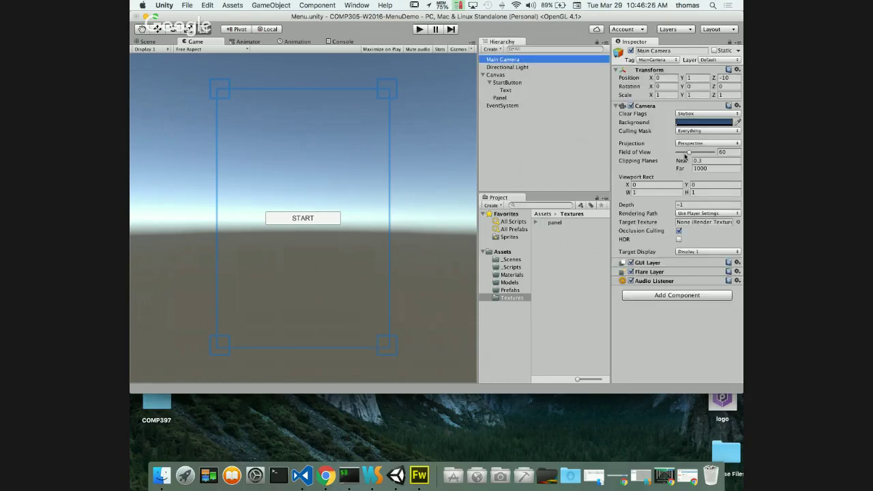
click(693, 114)
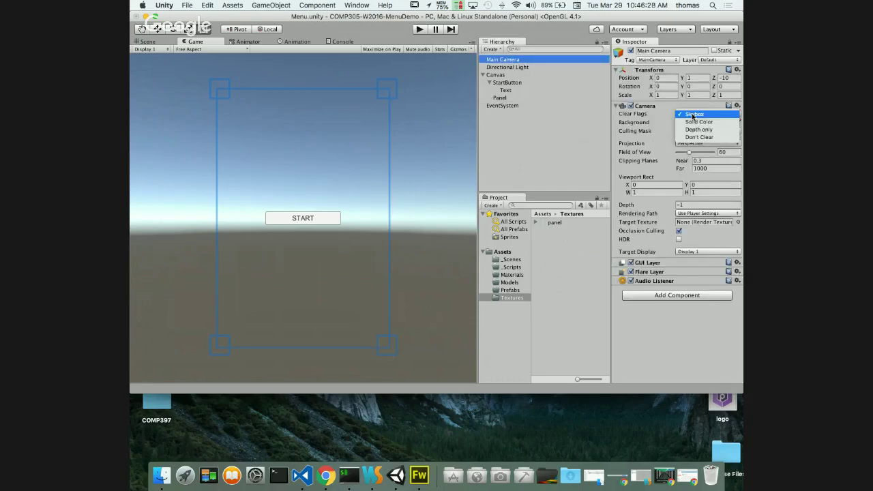
click(711, 122)
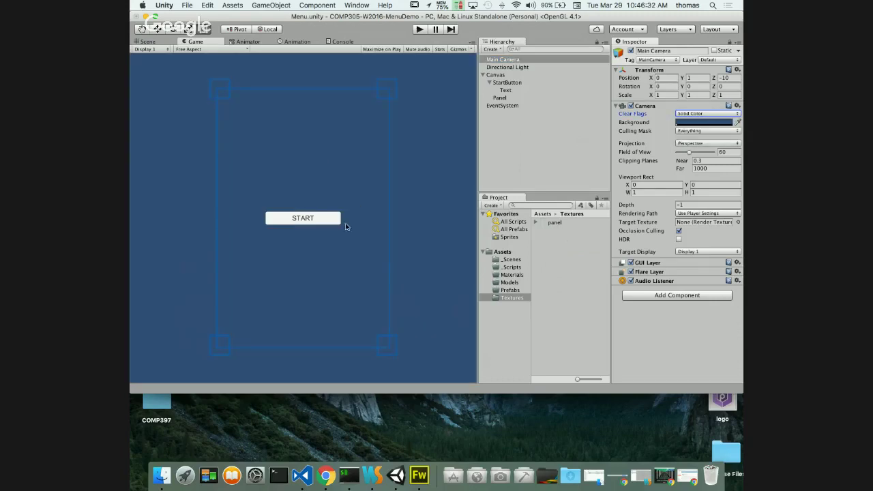
- Try a dark blue Main Camera background, about RGB 9, 54, 126, and compare the Scene and Game views
click(692, 122)
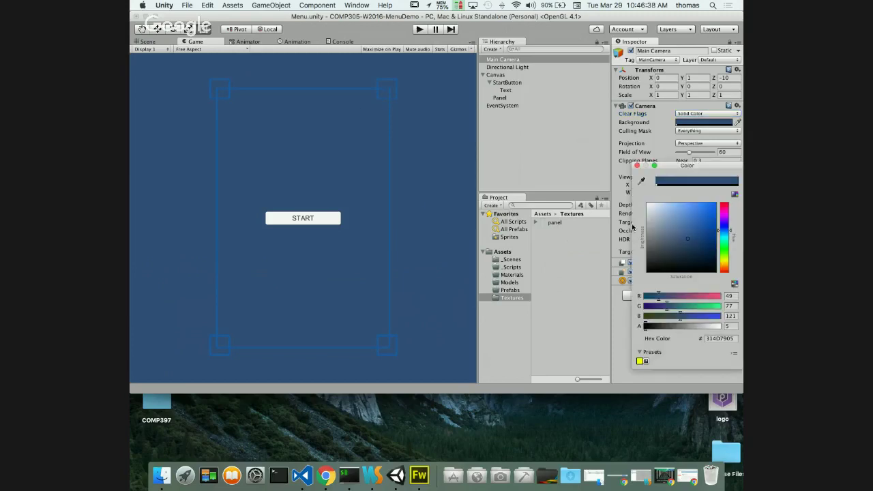
click(679, 234)
mouse_move(680, 236)
mouse_down()
mouse_move(694, 233)
mouse_move(704, 245)
mouse_move(688, 248)
mouse_move(670, 235)
mouse_move(692, 228)
mouse_move(709, 240)
mouse_up()
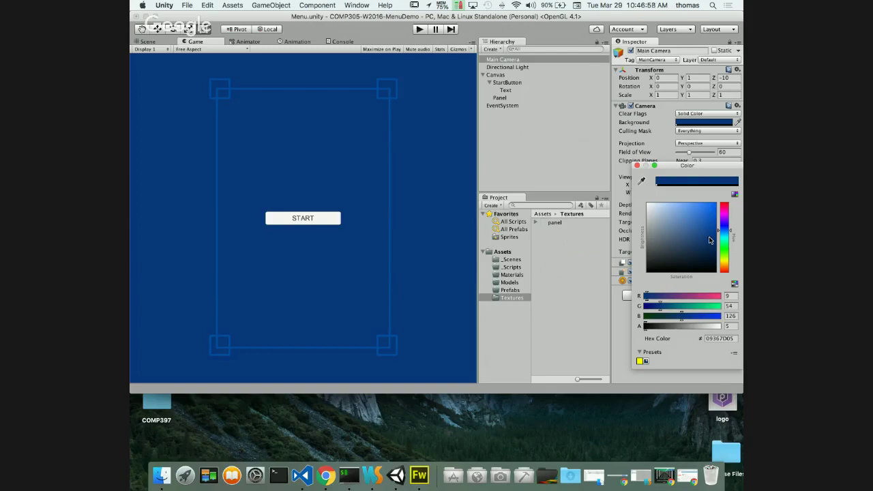
click(146, 43)
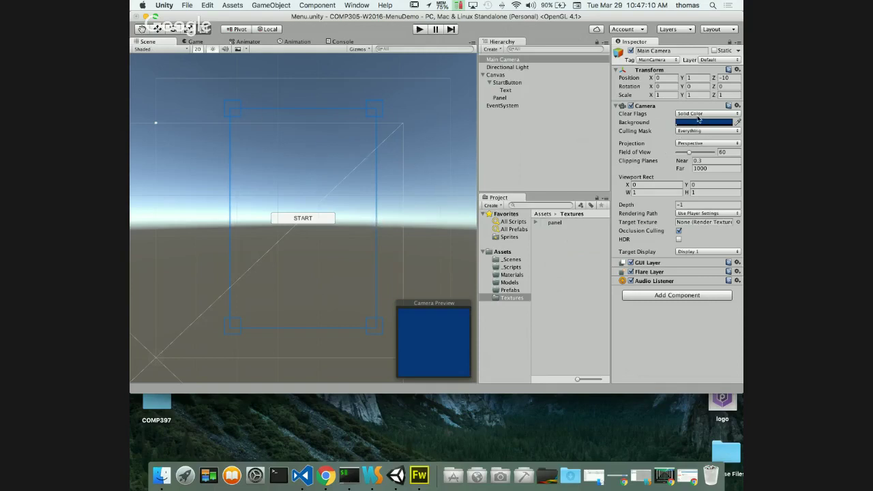
click(195, 41)
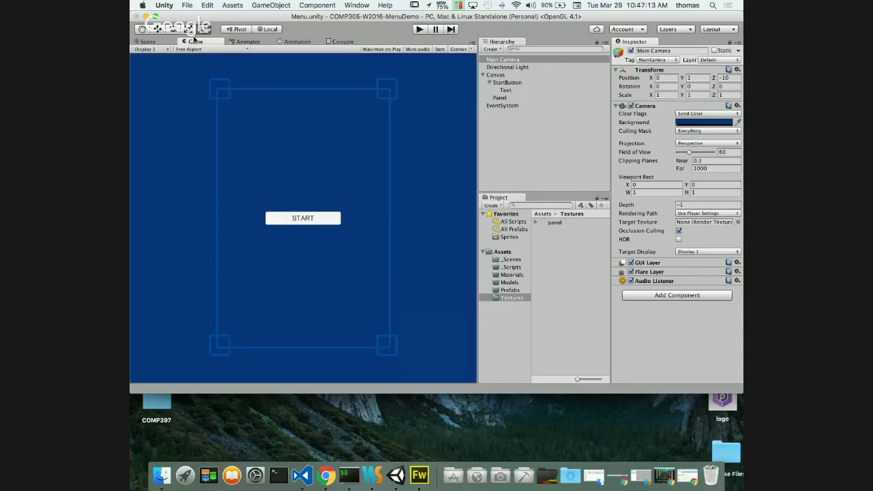
- Set the Main Camera's background to light gray, RGB 223, 223, 223
click(690, 122)
click(655, 214)
drag(655, 214, 645, 204)
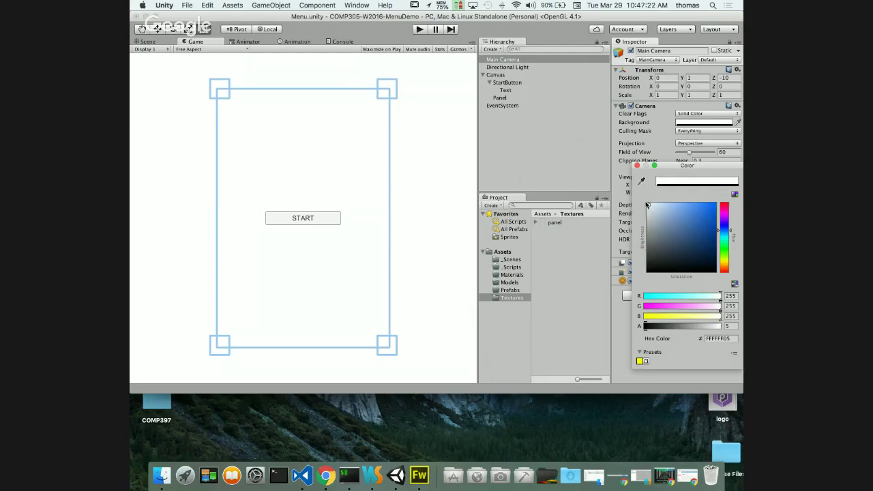
mouse_move(649, 206)
mouse_down()
mouse_move(649, 280)
mouse_move(641, 237)
mouse_up()
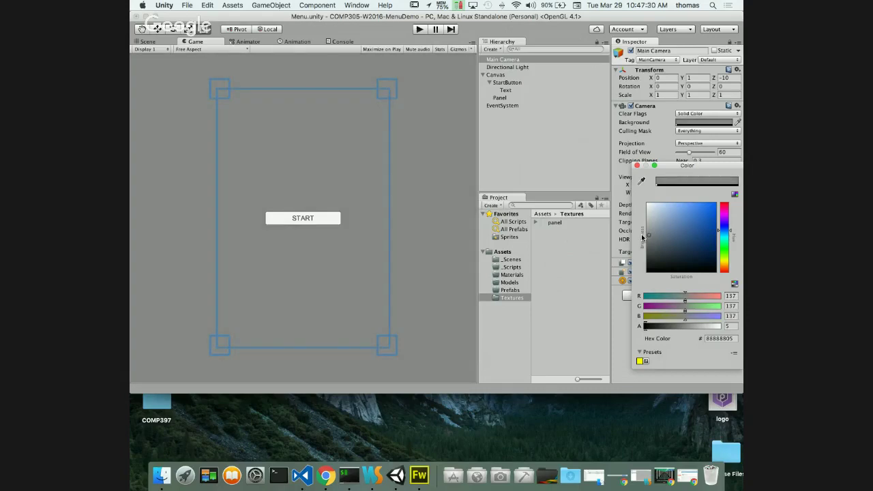
drag(641, 233, 632, 216)
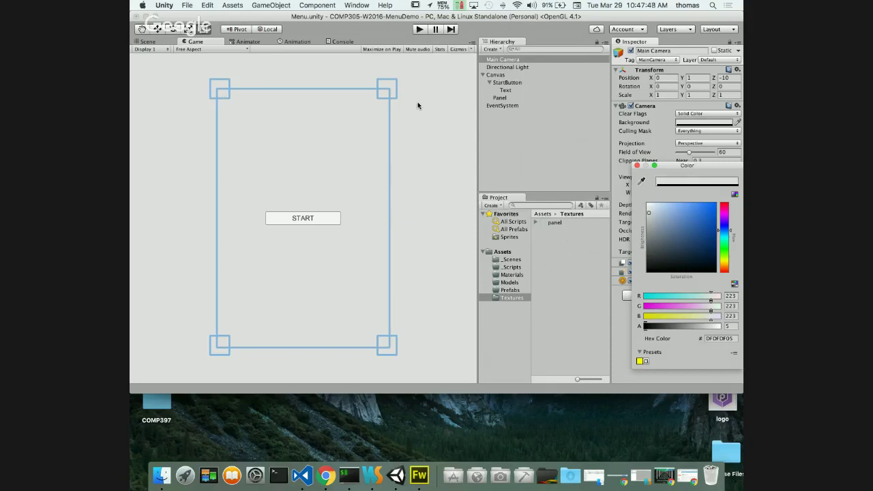
click(496, 173)
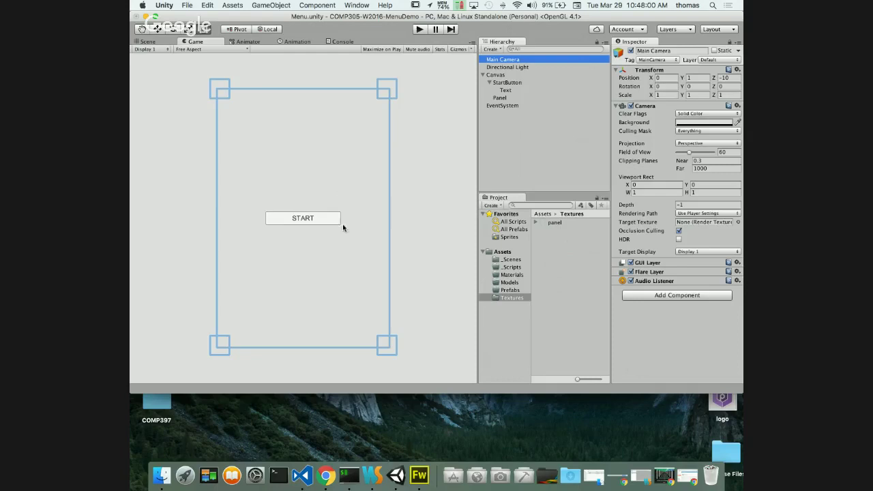
- Set the font size of the StartButton's Text to 20
click(507, 82)
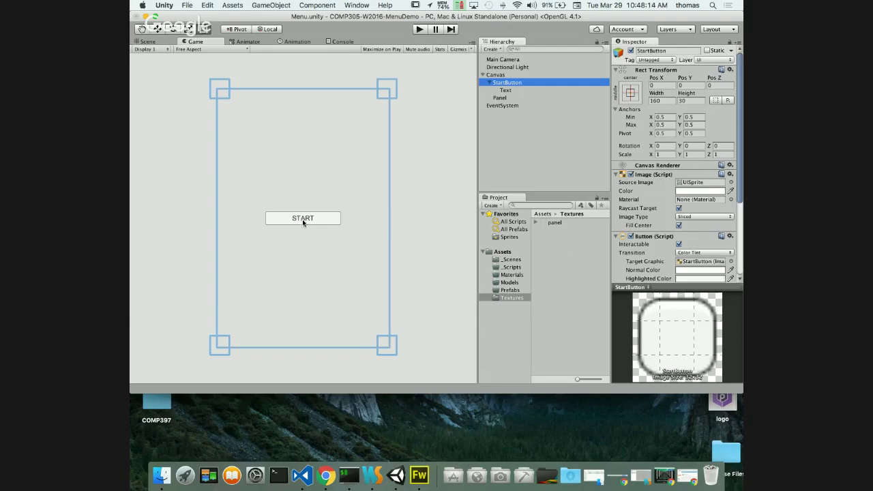
click(504, 90)
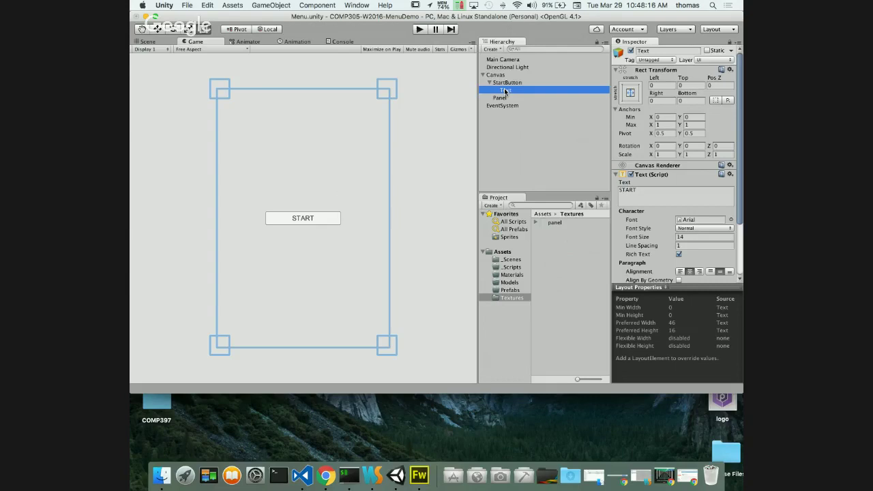
click(691, 237)
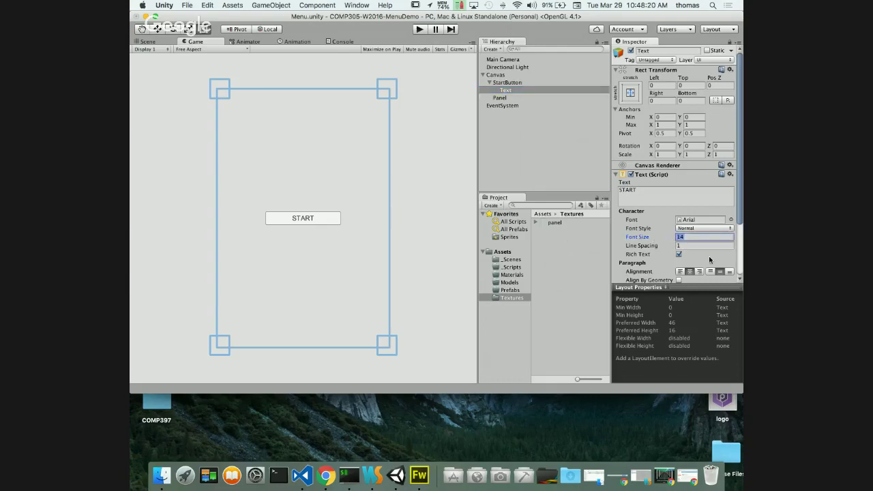
text(20)
- Set the StartButton's height to 40
click(517, 83)
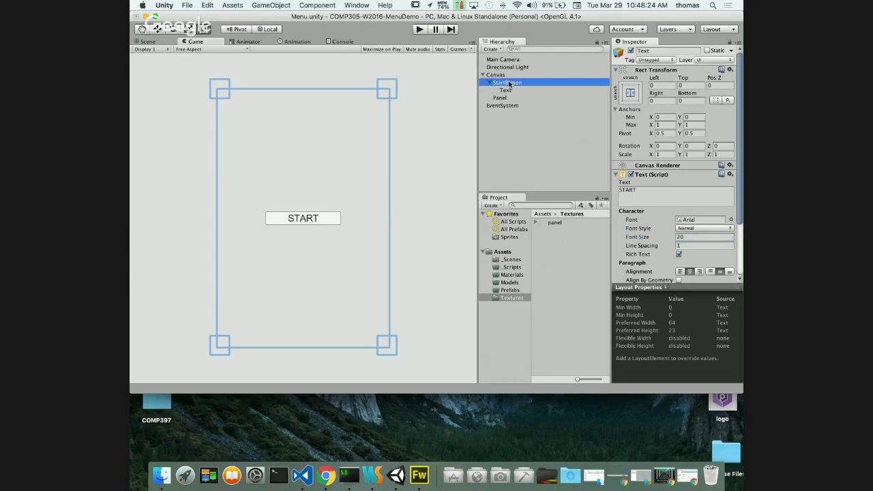
click(689, 101)
click(688, 101)
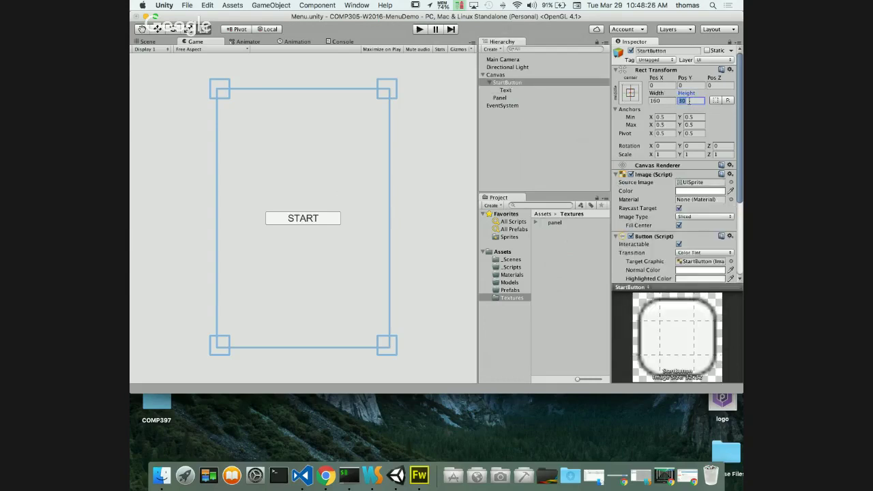
text(40)
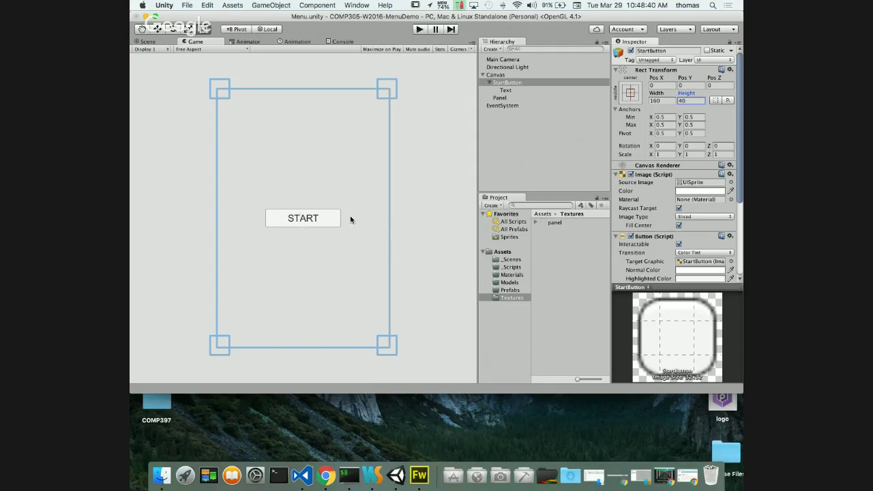
- Change the StartButton's label text to INSTRUCTIONS
click(505, 90)
click(649, 194)
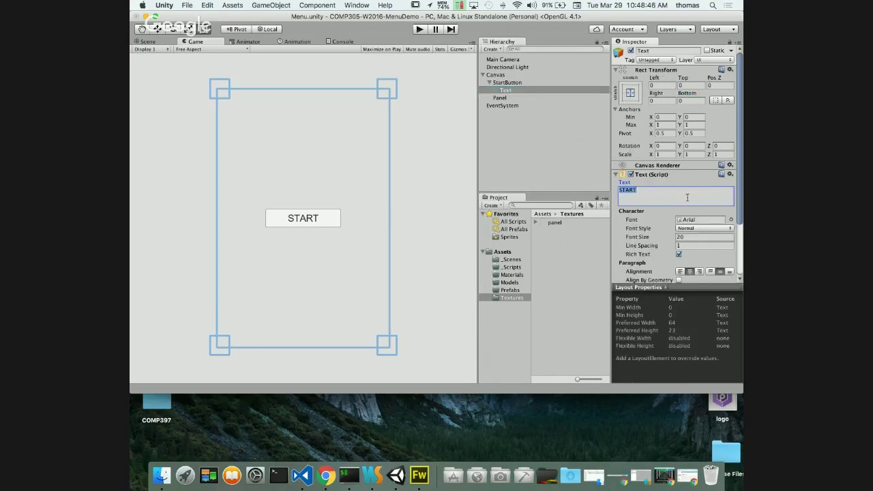
text(INSTRUCTIONS)
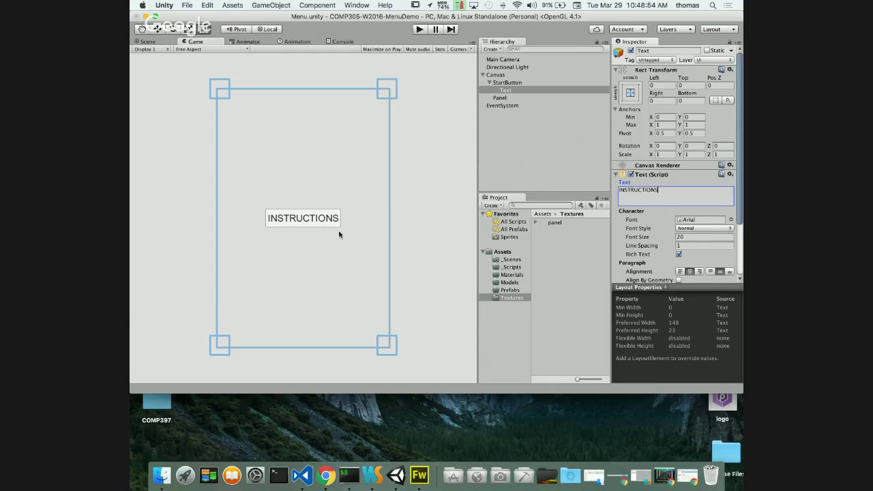
- Resize the StartButton to a width of 180 and a height of 60
click(514, 83)
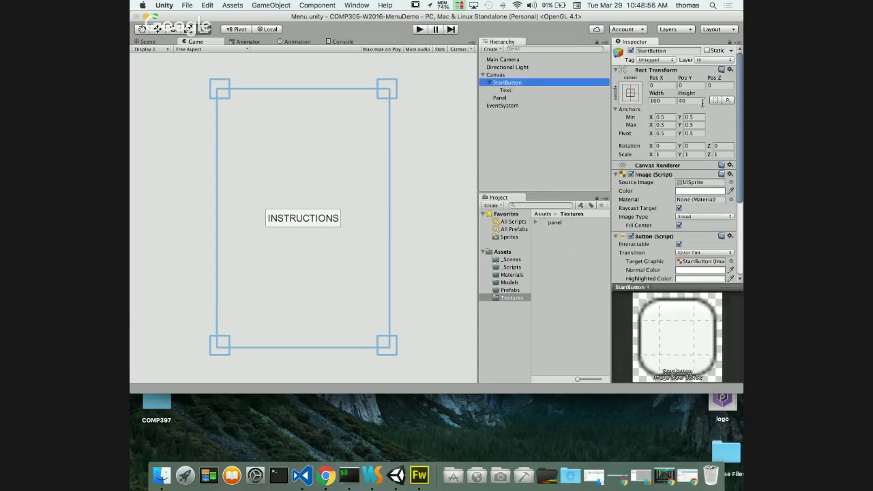
click(650, 100)
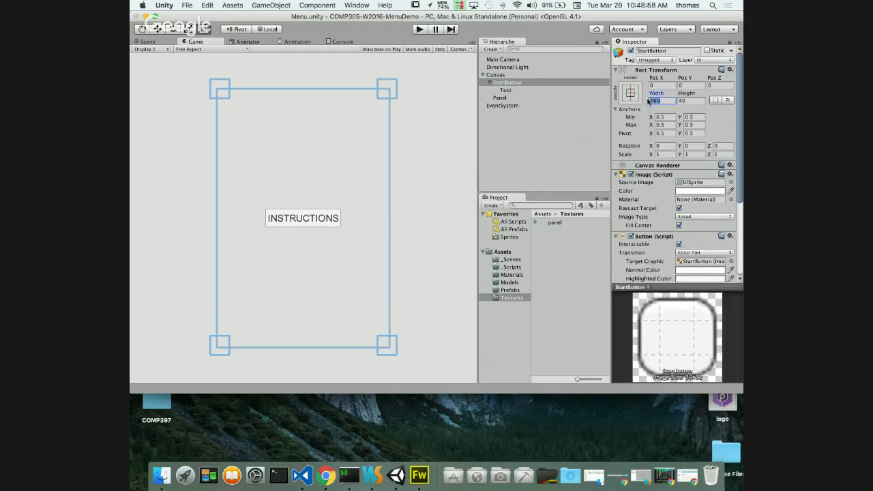
text(180)
click(686, 101)
text(60)
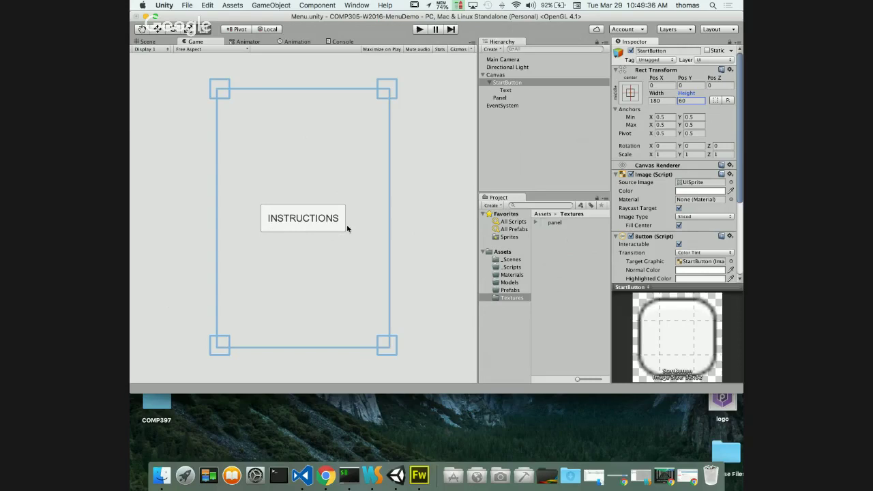
- Enlarge the StartButton to a width of 200 and a height of 80
click(664, 102)
text(200)
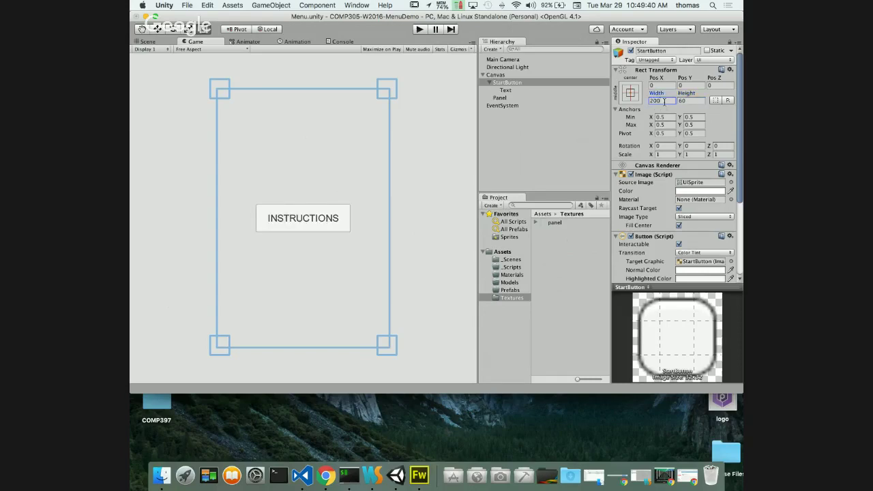
click(700, 101)
text(8)
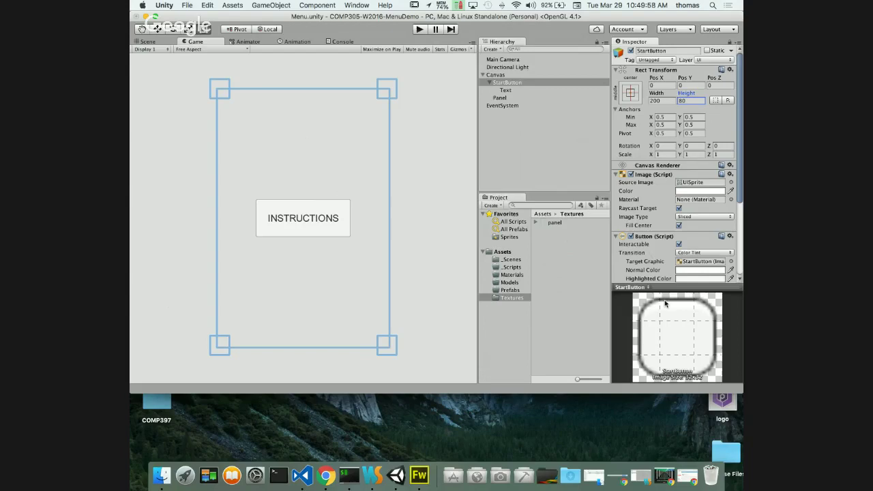
- Switch to Fireworks and group all five rectangles of the frame in panel.png
click(417, 475)
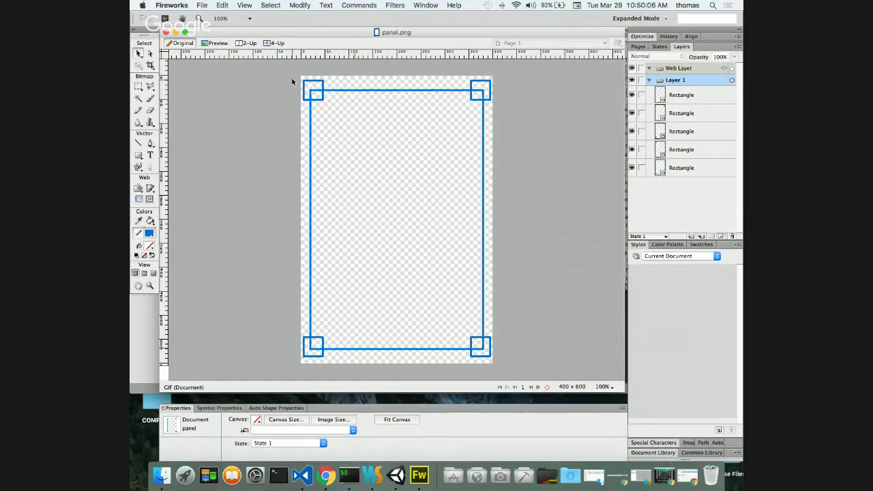
mouse_move(286, 68)
mouse_down()
mouse_move(434, 398)
mouse_move(515, 374)
mouse_up()
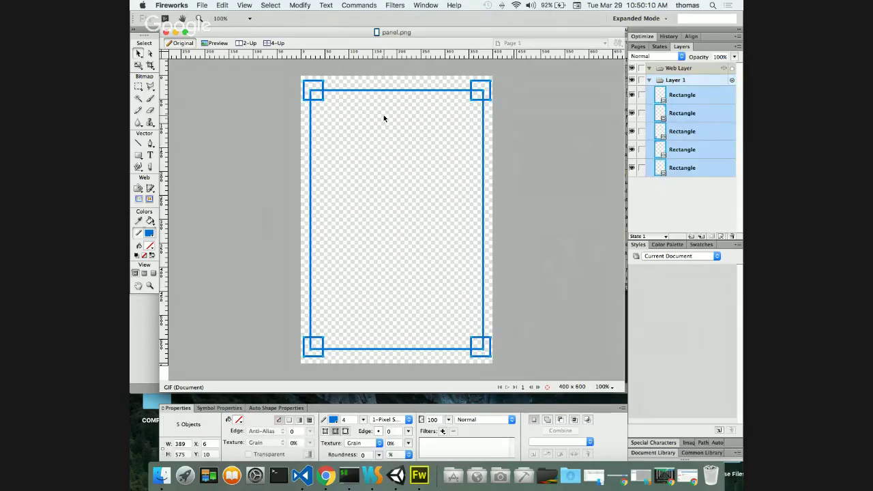
right_click(320, 89)
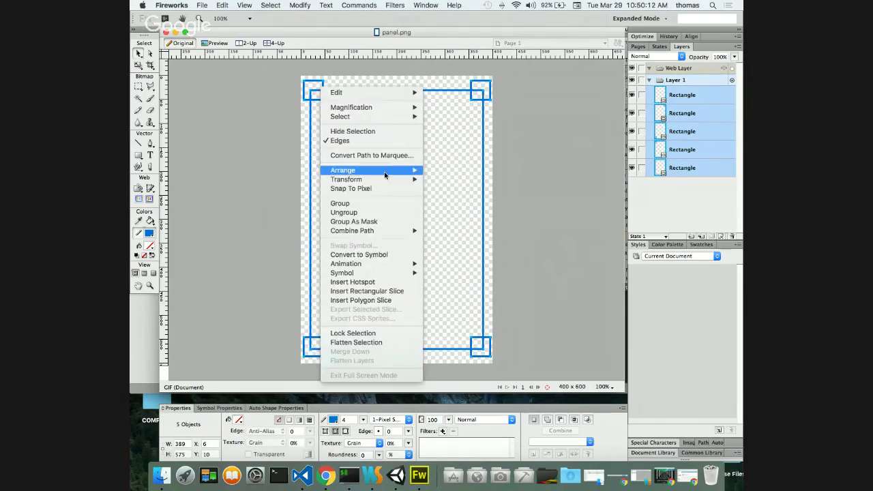
click(361, 203)
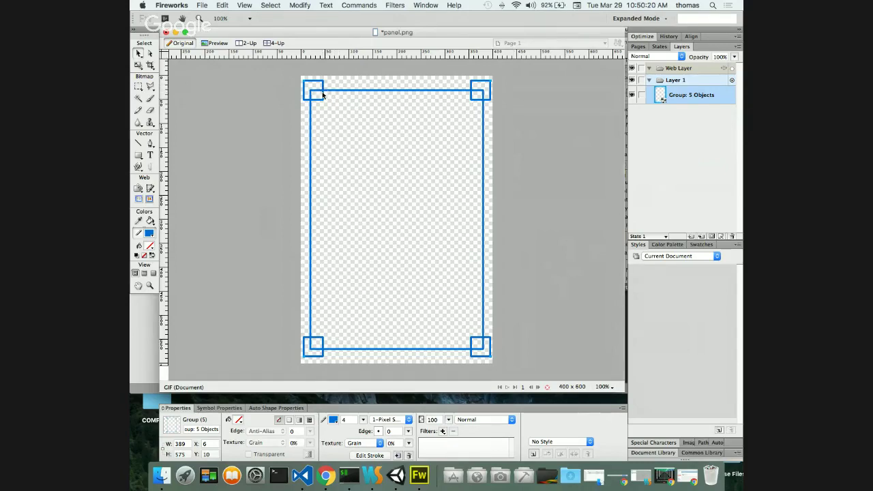
- Try to squash the grouped frame vertically to about 204 px high, keeping its lower edge in place
click(138, 65)
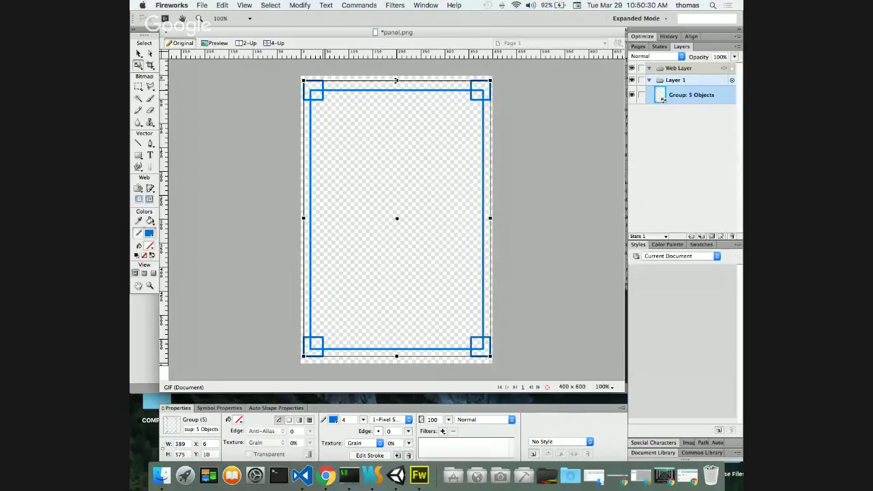
drag(396, 81, 381, 258)
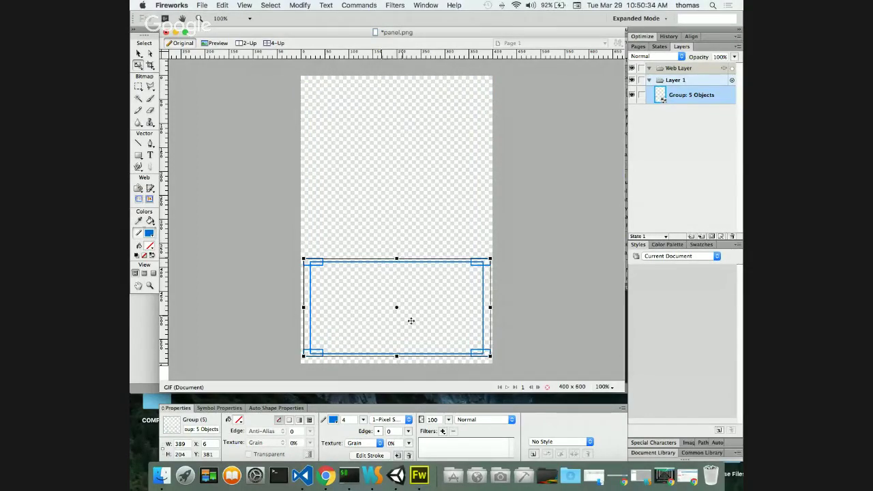
click(139, 53)
click(321, 157)
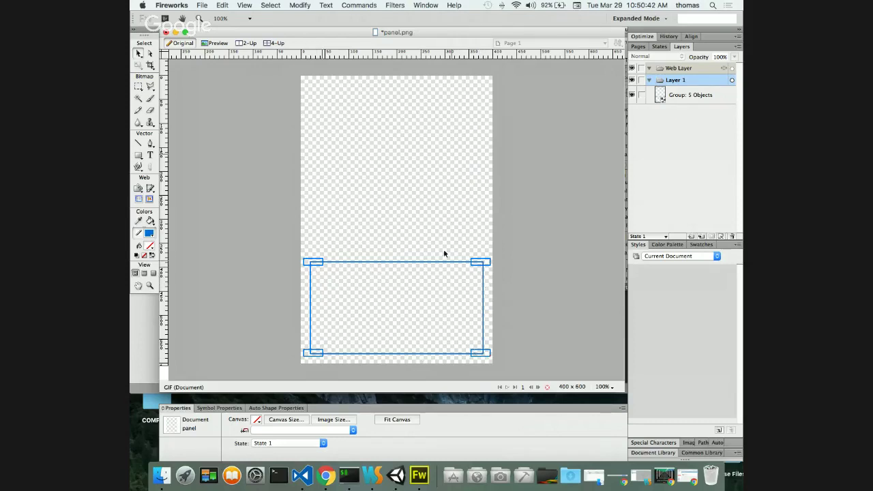
- Undo the frame's vertical scaling and ungroup its five rectangles
key(ctrl+z)
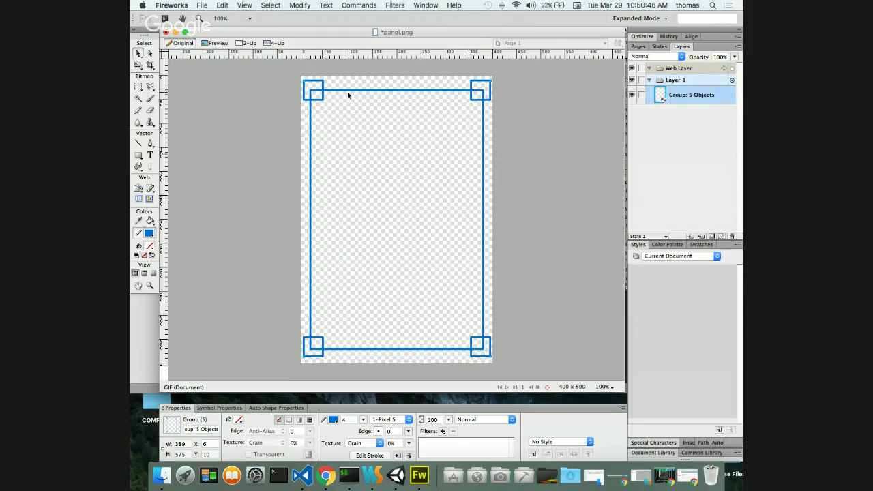
key(super+shift+g)
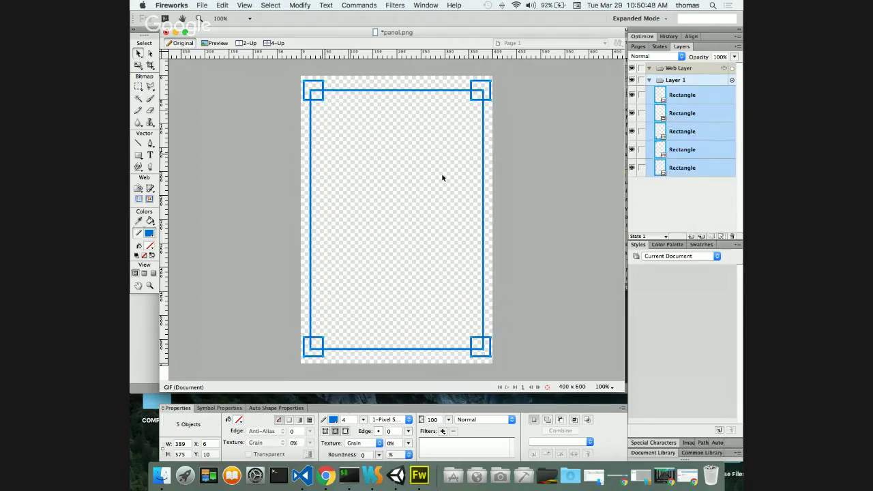
click(560, 225)
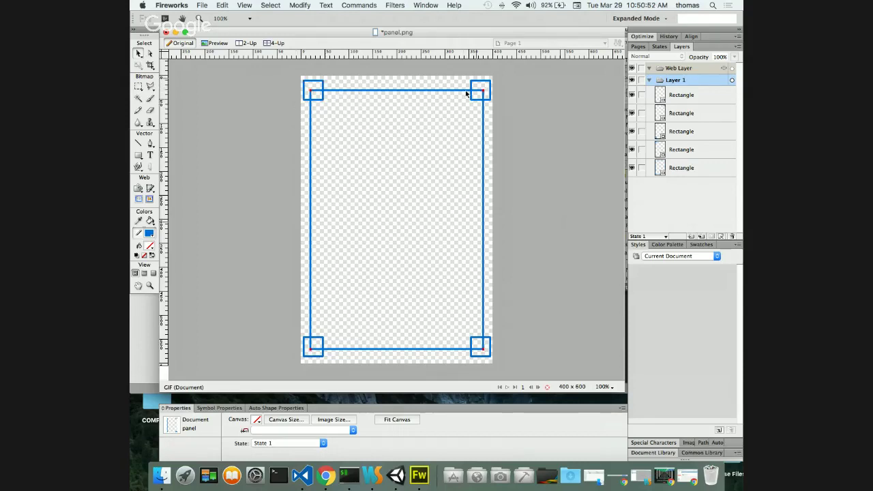
- Resize the large frame rectangle to 200 px wide and 80 px high
click(375, 92)
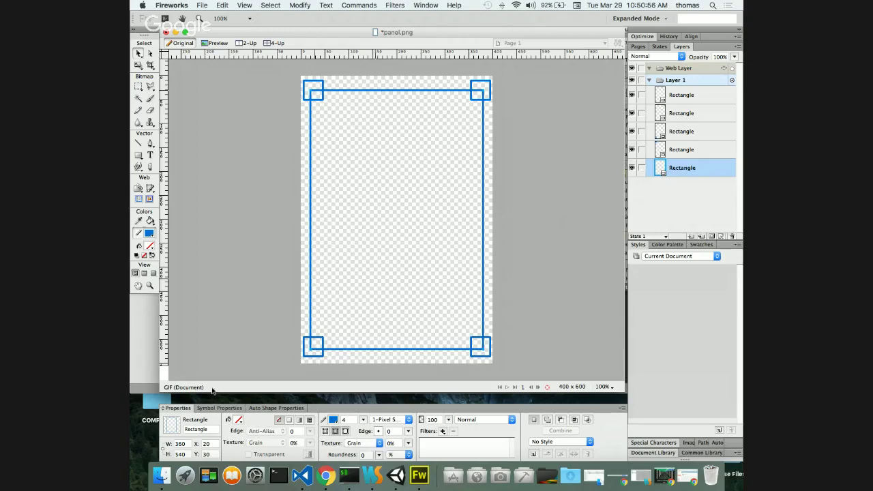
click(187, 444)
text(200)
key(Return)
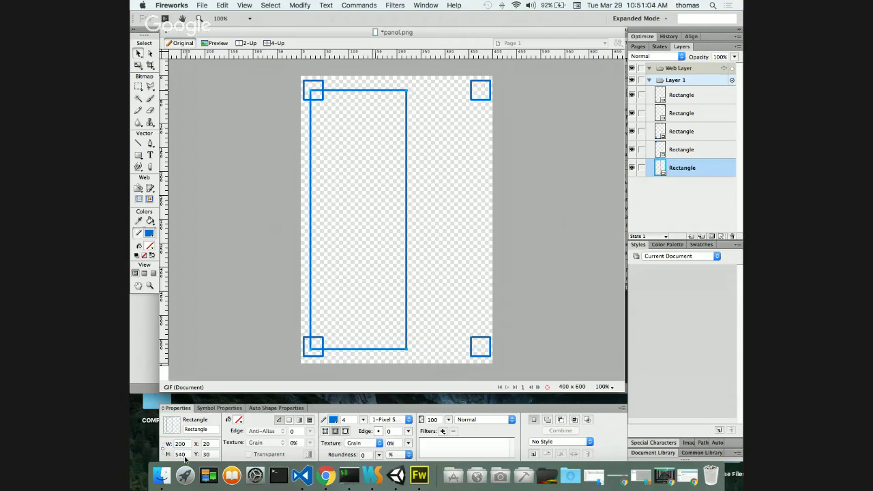
click(183, 454)
text(80)
key(Return)
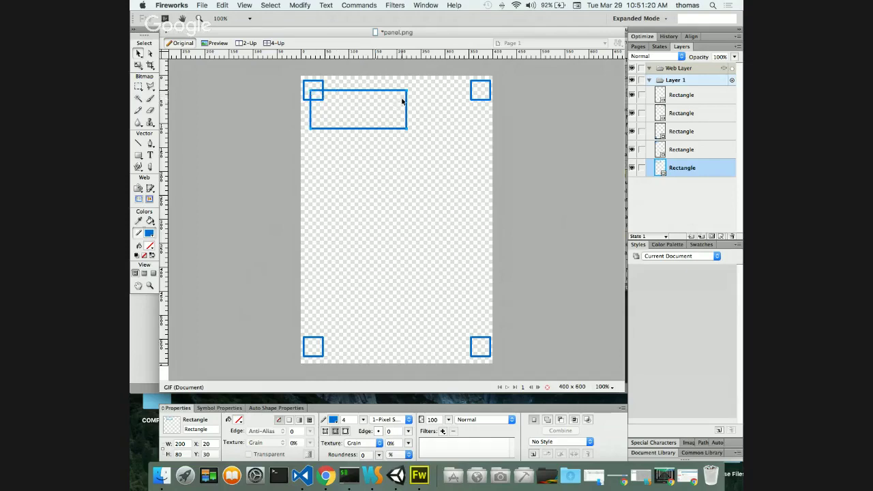
- Set the frame rectangle's size to 180 px wide and 60 px high
click(187, 444)
drag(188, 444, 139, 444)
text(180)
key(Return)
click(184, 454)
double_click(180, 454)
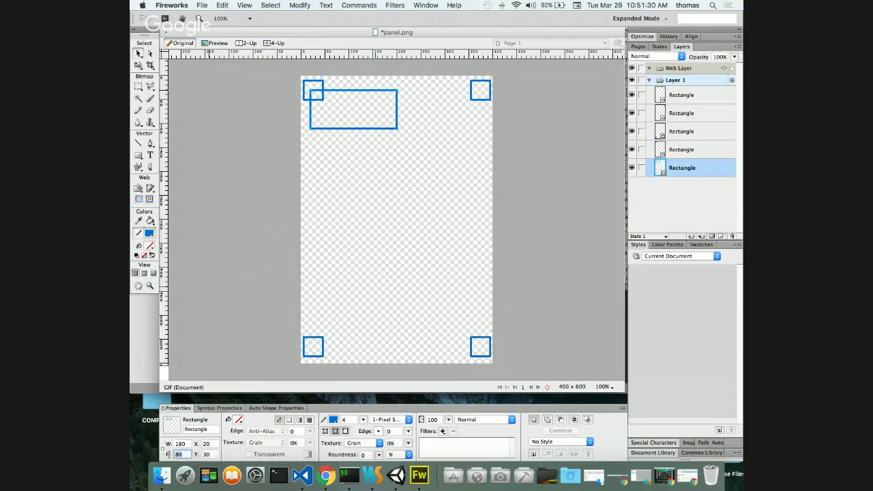
text(60)
key(Return)
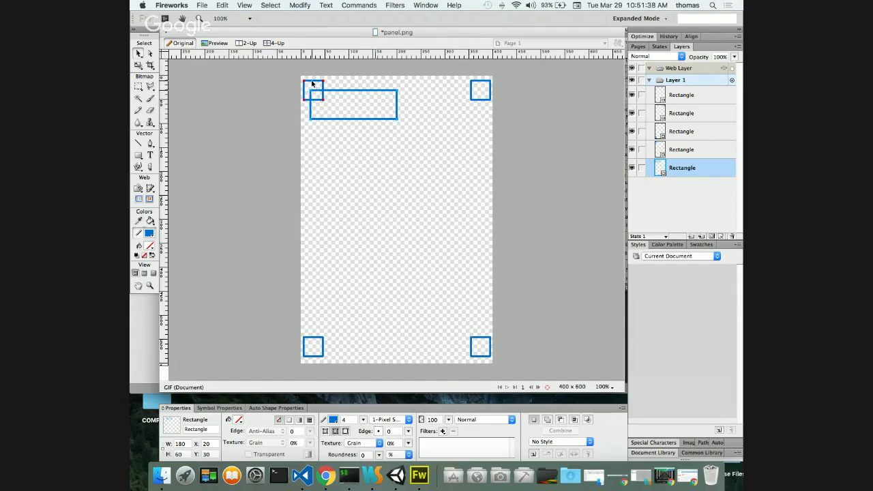
- Move the upper-left corner square to mid-canvas and duplicate the 180 by 60 rectangle, placing the copy below the original at about Y 129
drag(312, 83, 368, 203)
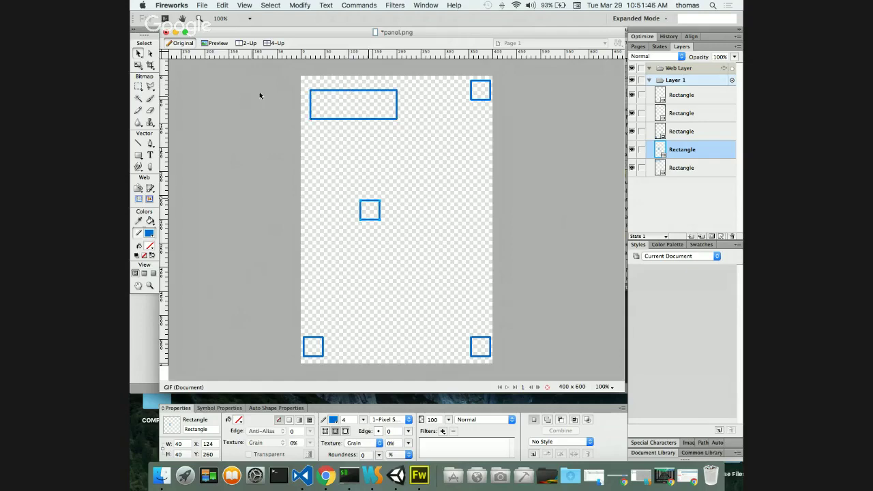
click(326, 91)
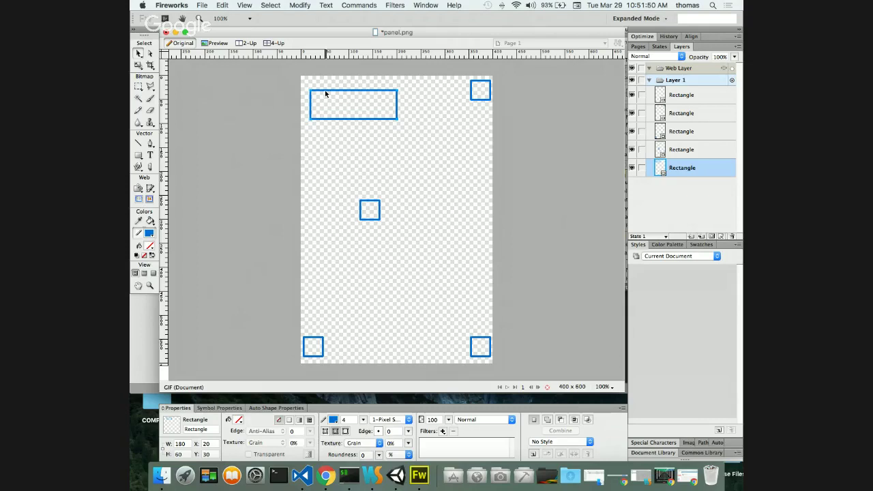
key(super+shift+d)
drag(331, 120, 331, 169)
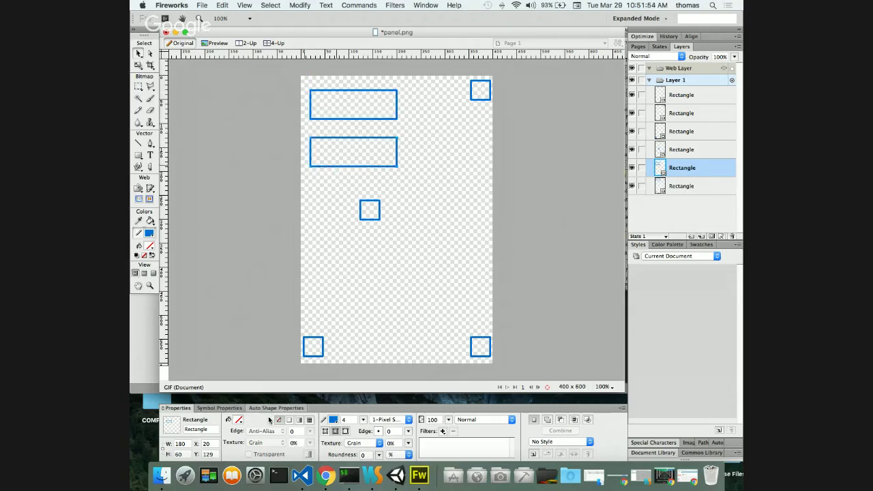
- Resize the duplicated rectangle to 200 px wide and 80 px high
double_click(187, 443)
text(20)
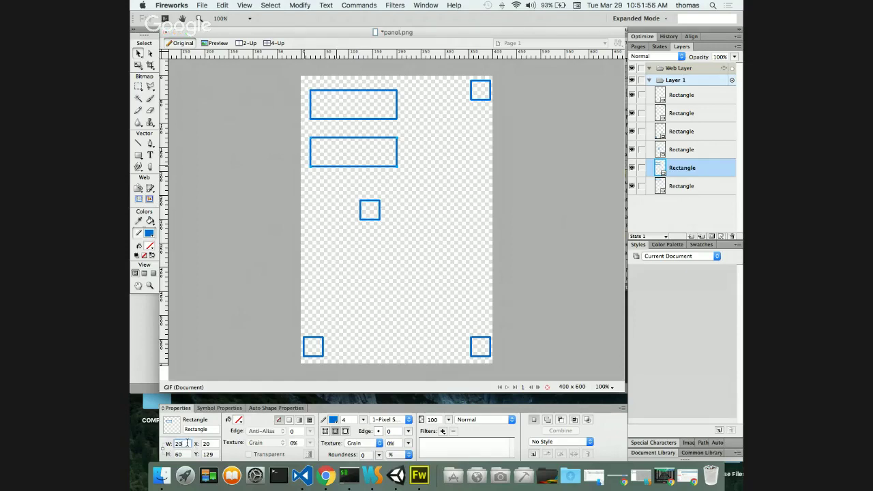
text(0)
key(Return)
double_click(188, 453)
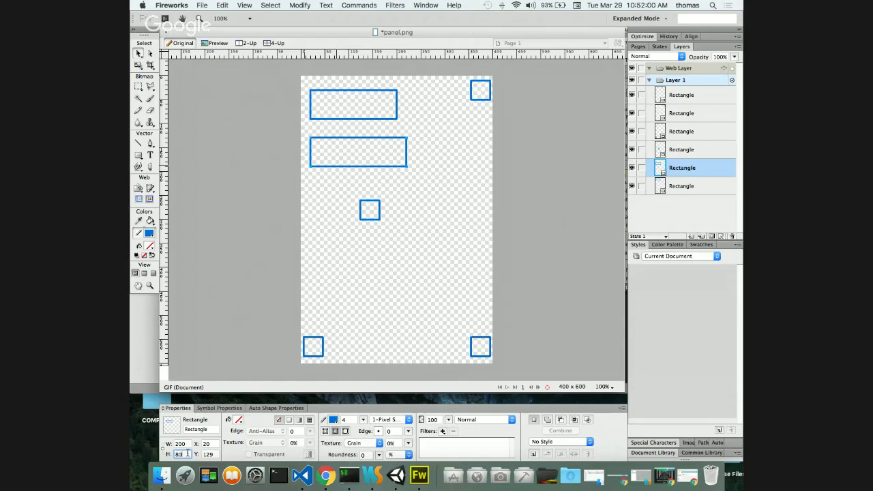
text(80)
key(Return)
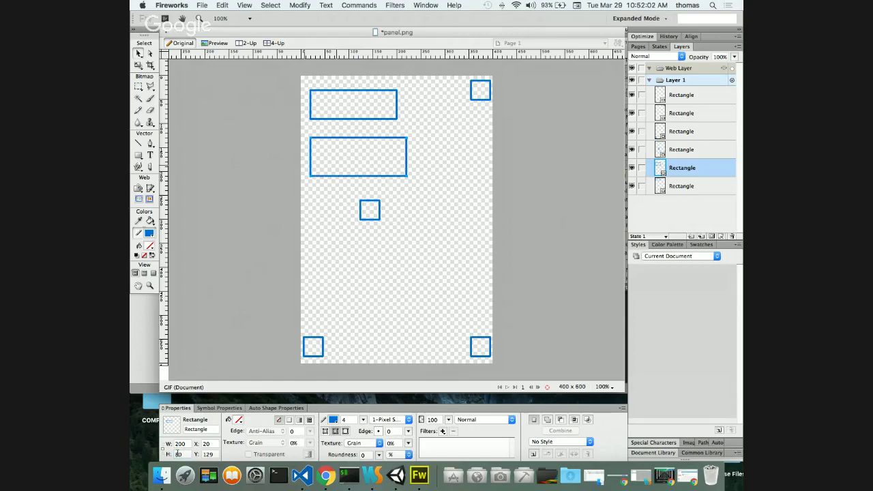
- Move the small square to the canvas's left edge and centre the 200 by 80 rectangle at X 100, Y 260
drag(371, 140, 405, 235)
drag(367, 201, 310, 146)
drag(385, 234, 393, 202)
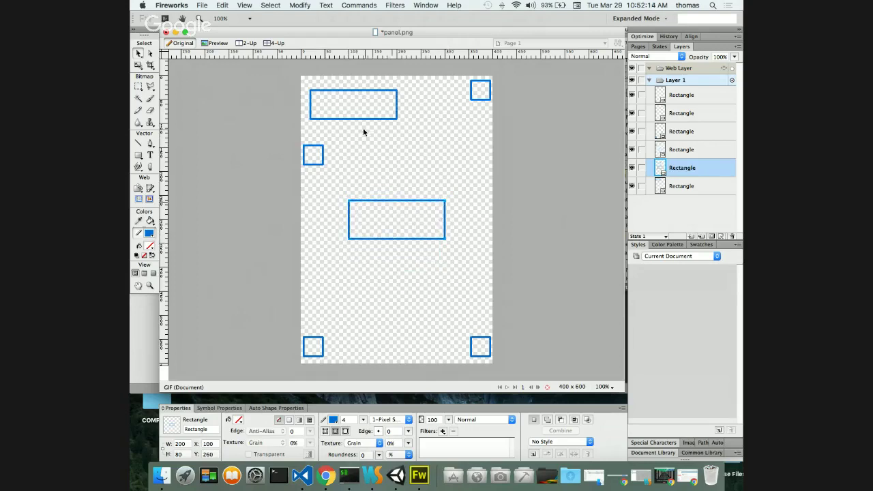
- Centre the 180 by 60 rectangle inside the outer one at X 110, Y 270, and move the left-edge square to X 100, Y 260
drag(353, 119, 394, 234)
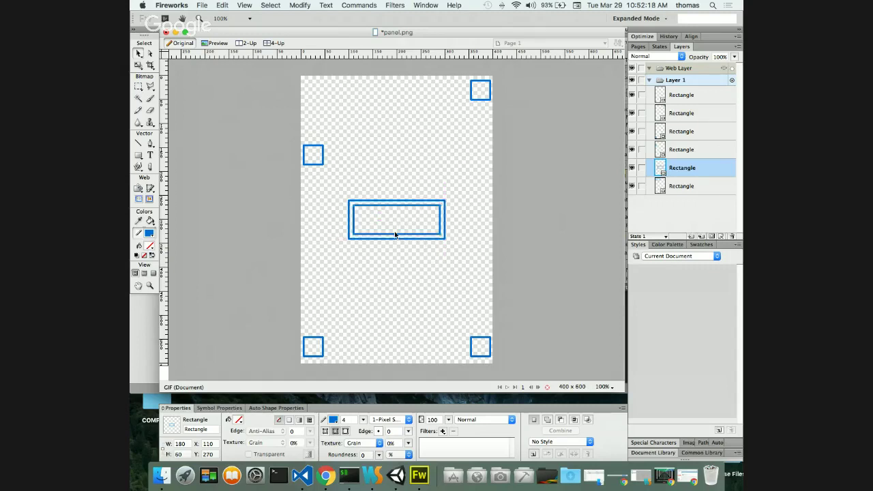
click(349, 203)
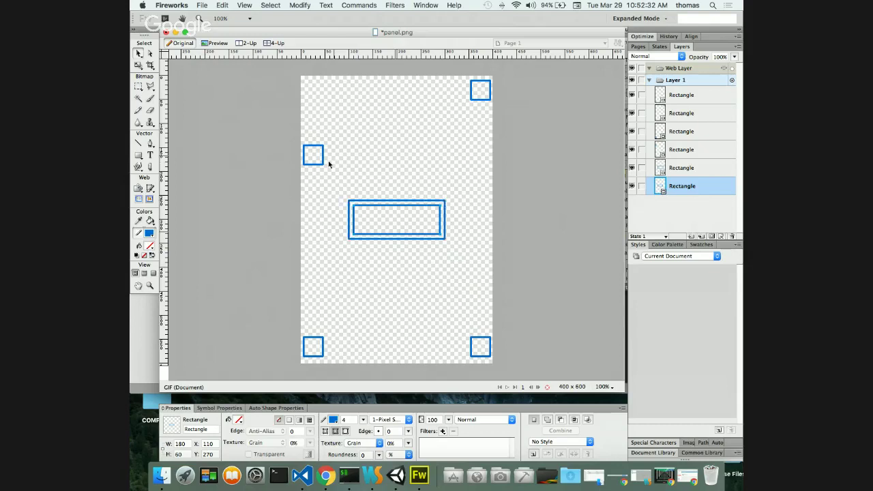
drag(311, 165, 361, 219)
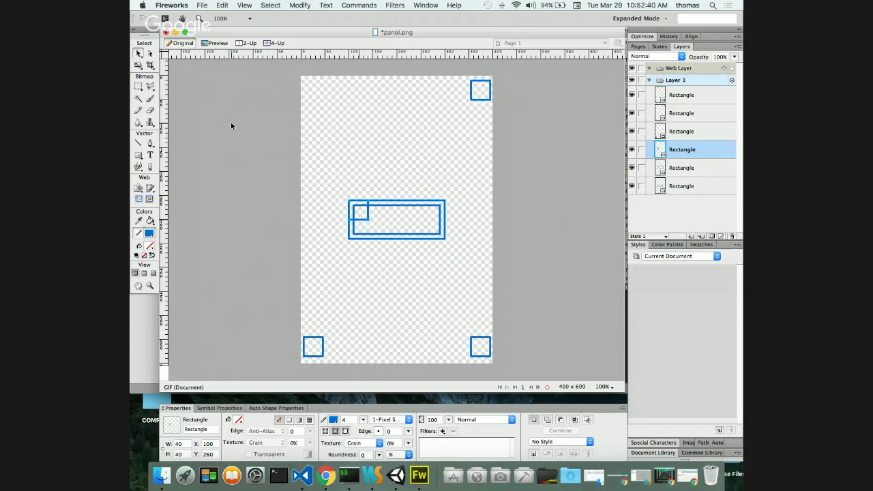
- Resize the square at the frame's upper-left corner to 20 px wide and 20 px high
double_click(191, 447)
text(20)
key(Return)
double_click(180, 454)
text(20)
key(Return)
- Shift the 20 px corner square slightly inward from the outer rectangle's corner, to X 103, Y 262
click(150, 285)
drag(322, 187, 468, 267)
click(137, 52)
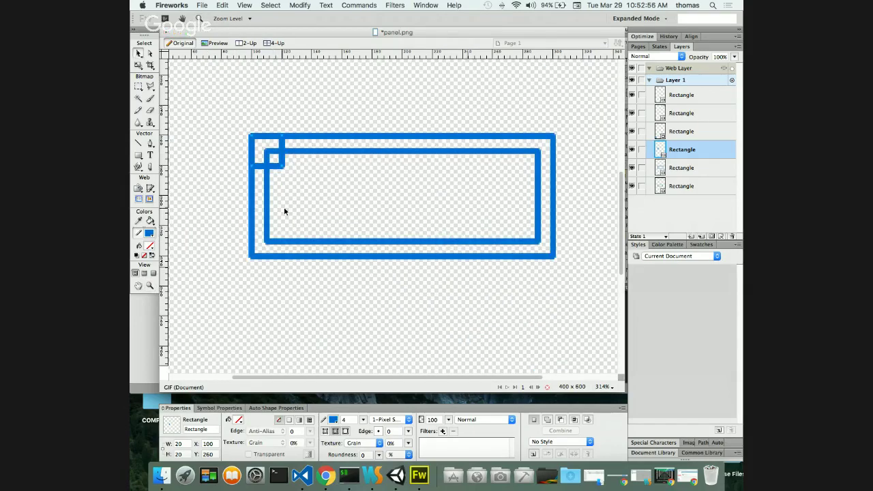
drag(278, 166, 280, 172)
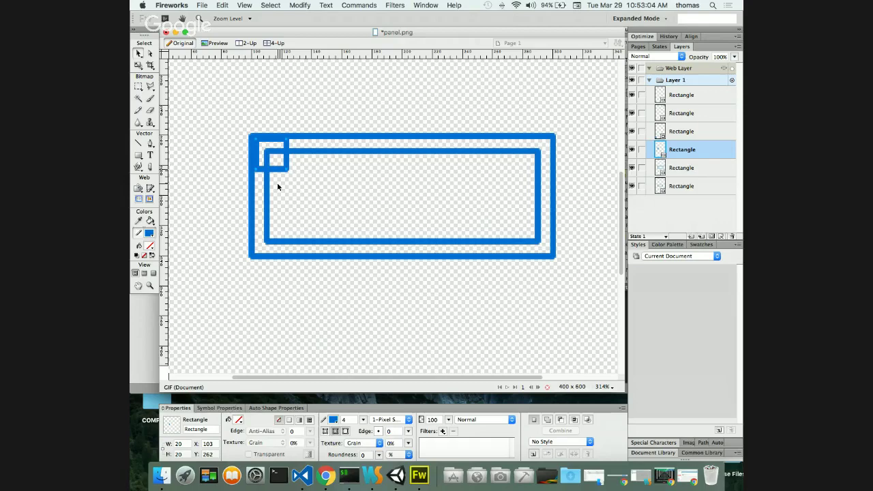
- Duplicate the 20 px square to the frame's other corners at X 103, Y 317; X 278, Y 262; and X 278, Y 317
alt+drag(277, 170, 276, 253)
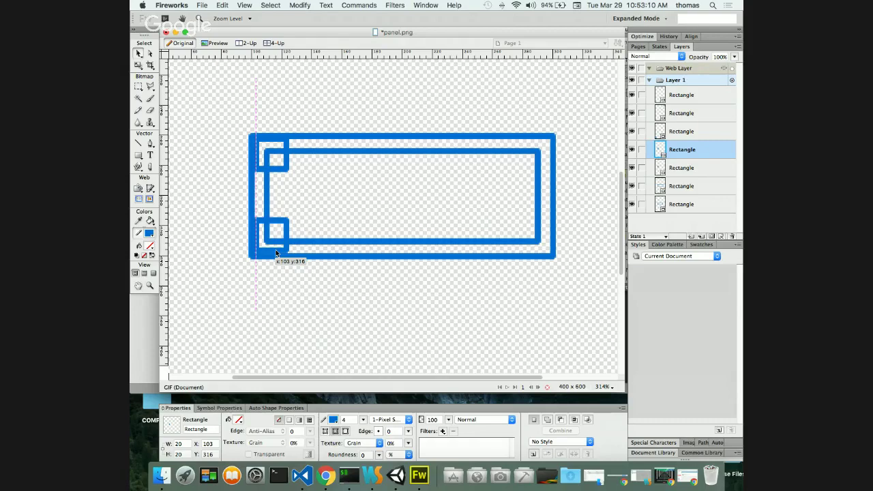
alt+drag(276, 253, 276, 254)
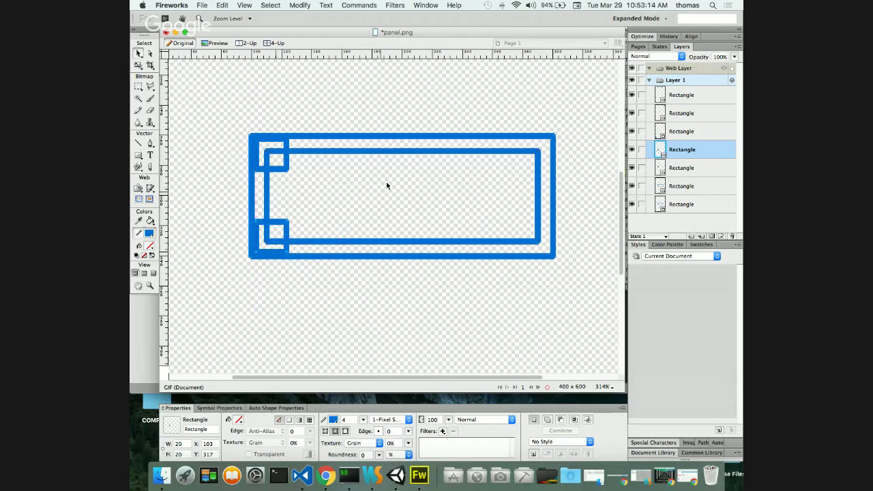
key(super+Down)
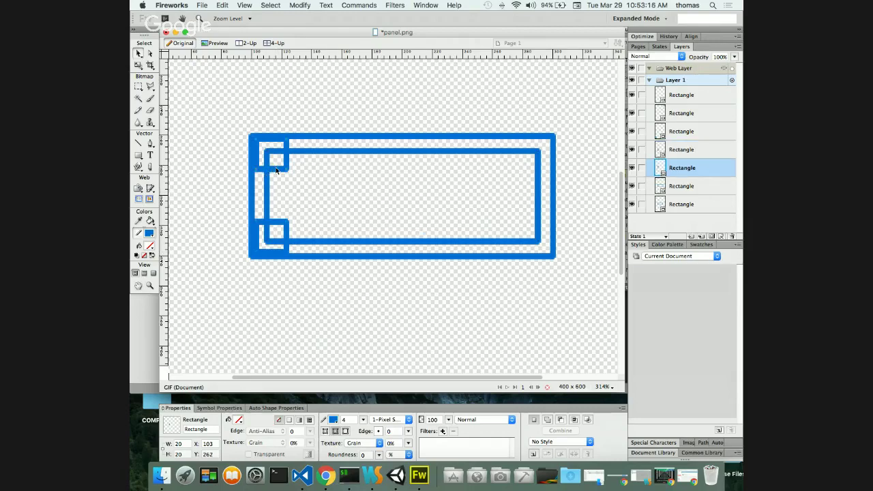
alt+drag(276, 170, 540, 169)
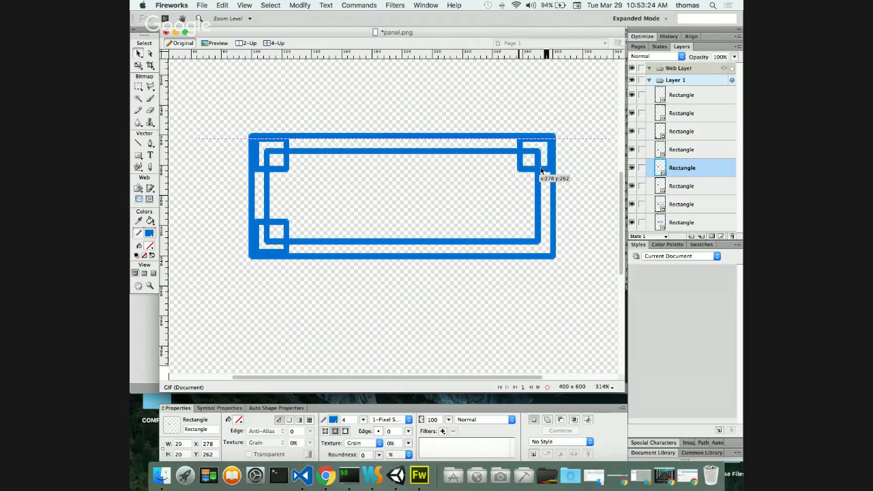
alt+drag(540, 170, 540, 170)
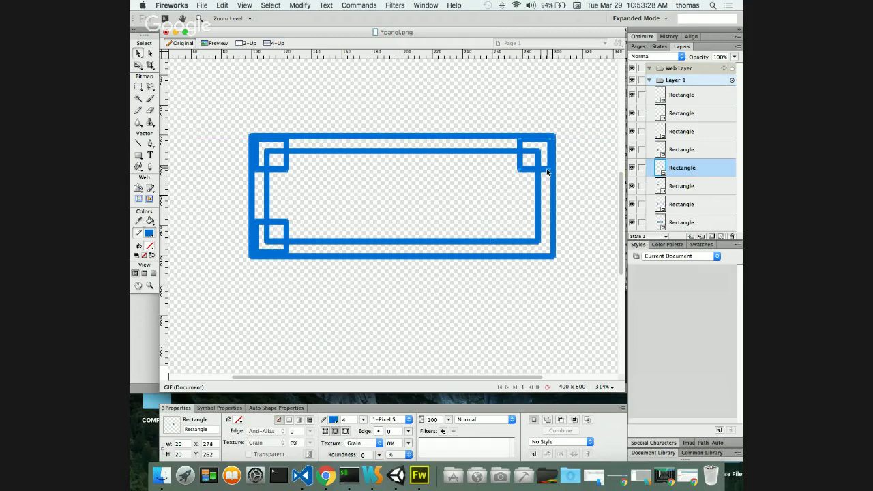
alt+drag(538, 174, 530, 258)
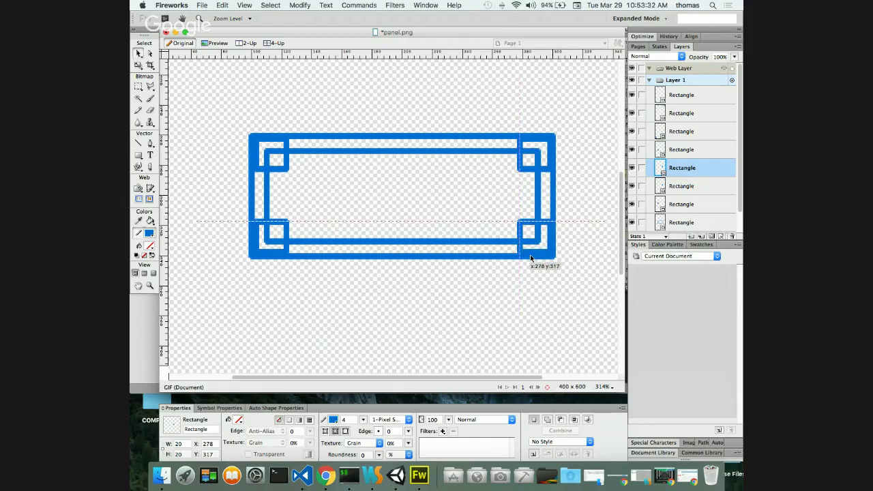
alt+drag(530, 258, 530, 258)
- Delete the outer 200 by 80 rectangle and the three leftover 40 px squares in the canvas corners
click(554, 197)
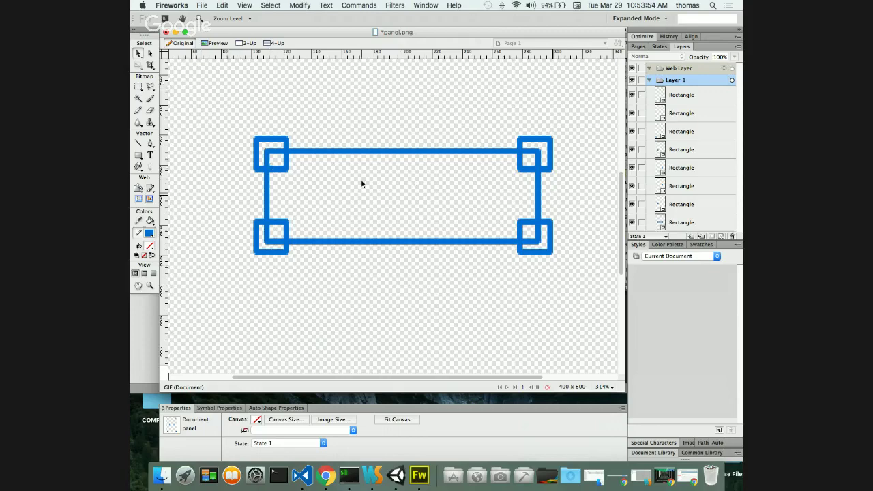
key(super+1)
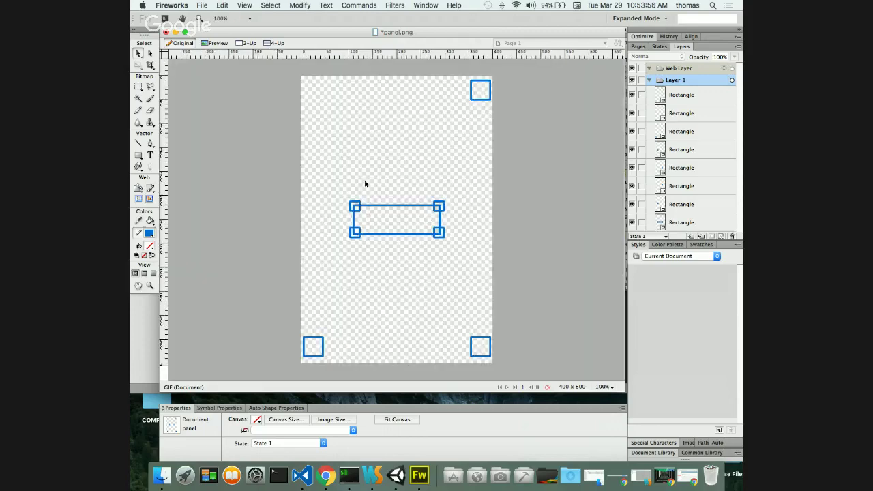
key(super+equal)
key(super+minus)
key(super+minus)
key(Tab)
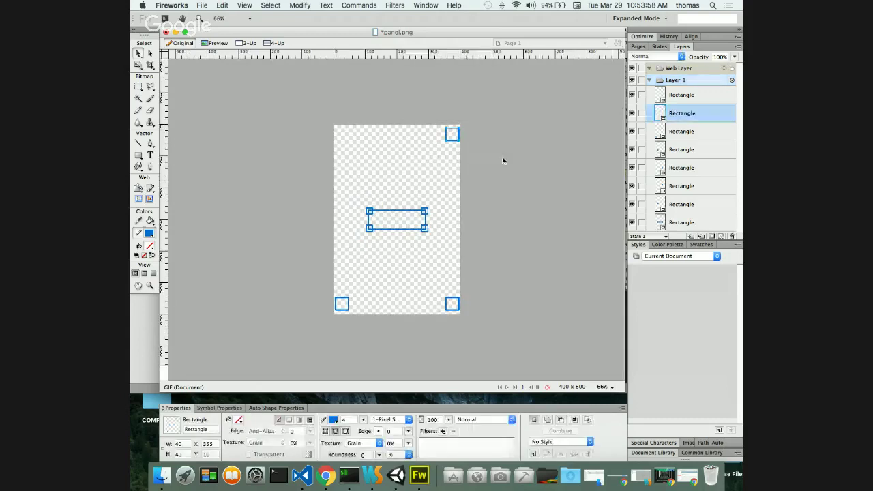
key(Delete)
drag(432, 284, 497, 327)
key(Delete)
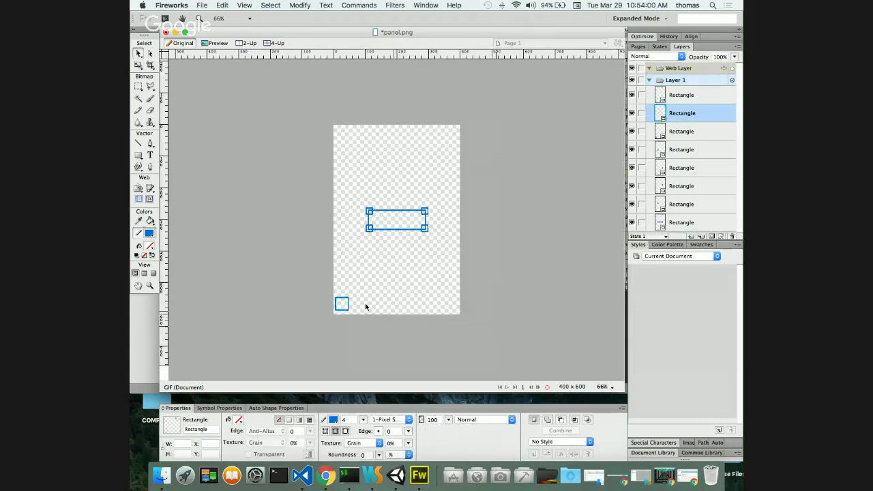
key(Delete)
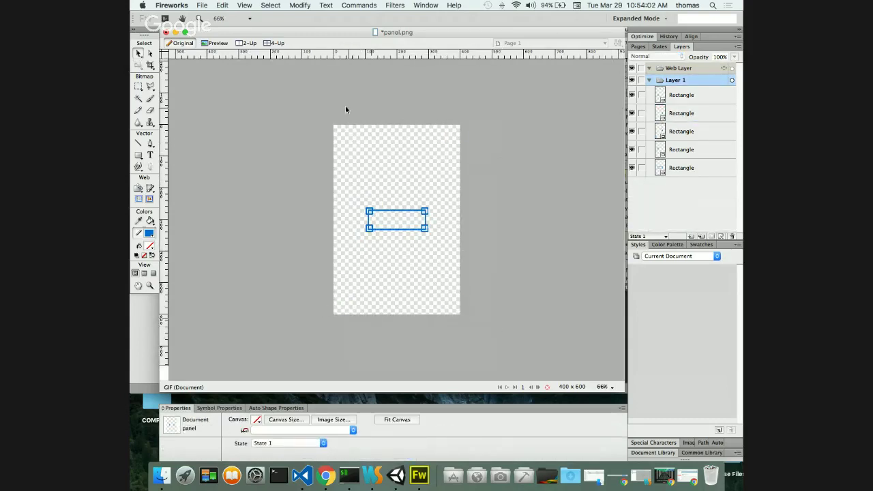
- Fit the canvas to the remaining button frame artwork
click(299, 5)
mouse_move(301, 18)
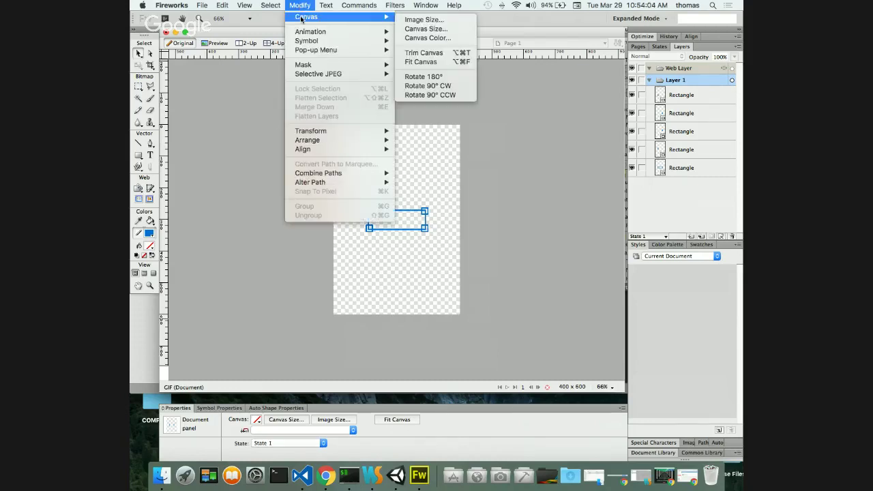
click(437, 62)
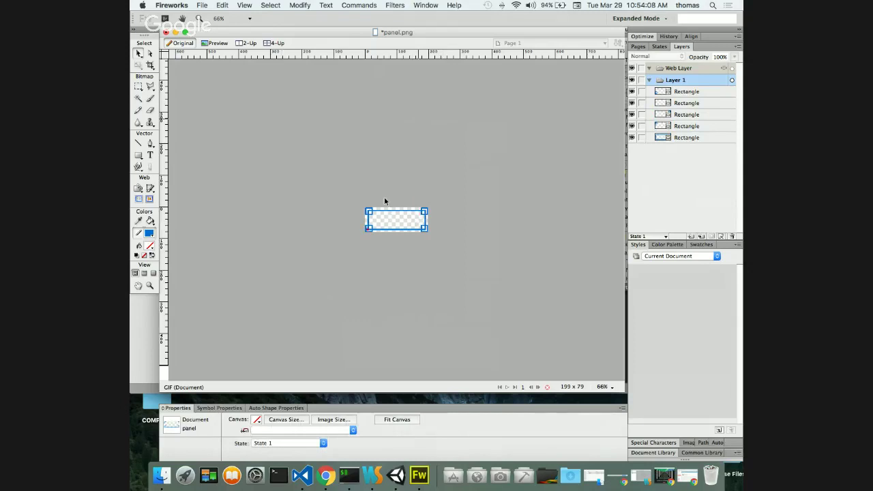
- Set the canvas size to 200 by 80 pixels with the centre anchor, and clear the selection
click(299, 5)
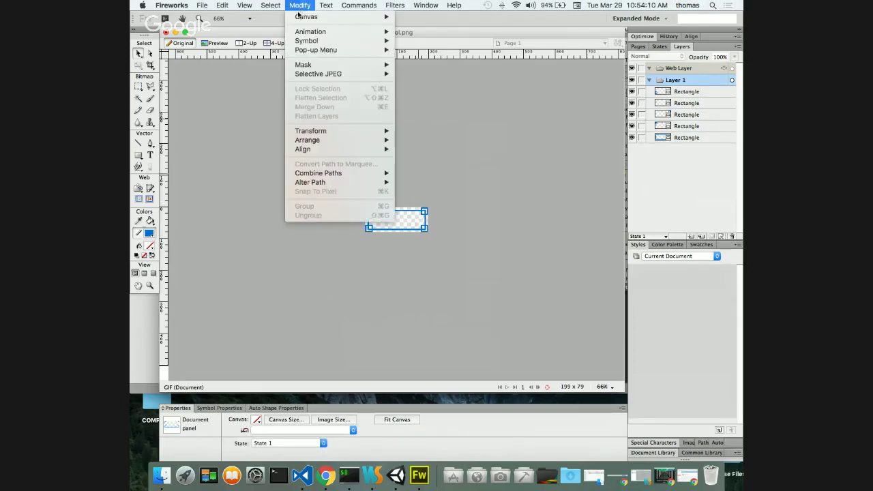
mouse_move(298, 15)
click(425, 29)
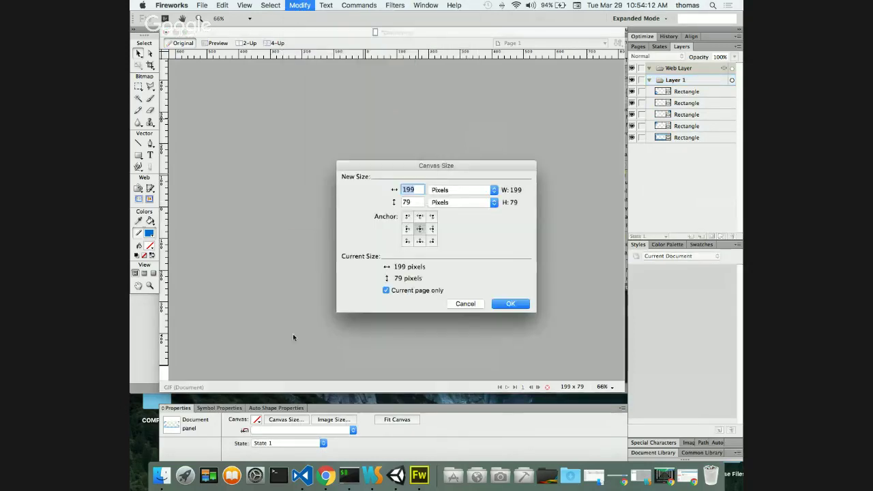
click(419, 189)
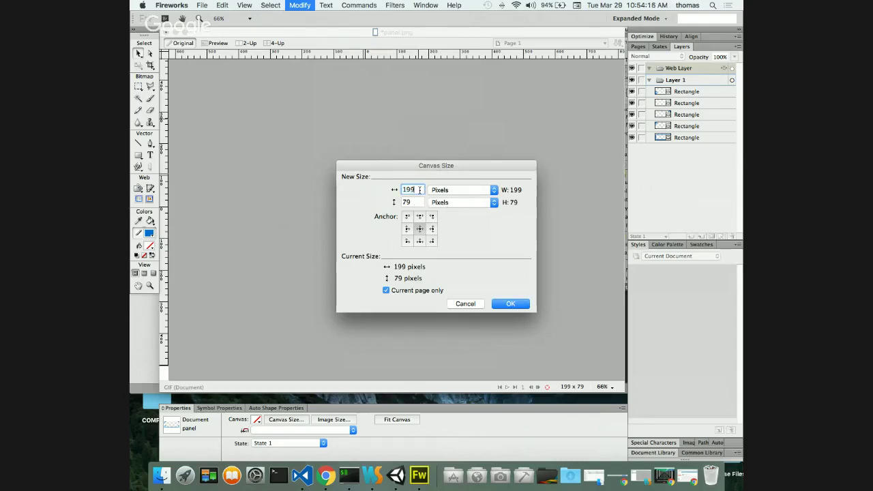
drag(419, 190, 371, 190)
text(200)
key(Tab)
text(9)
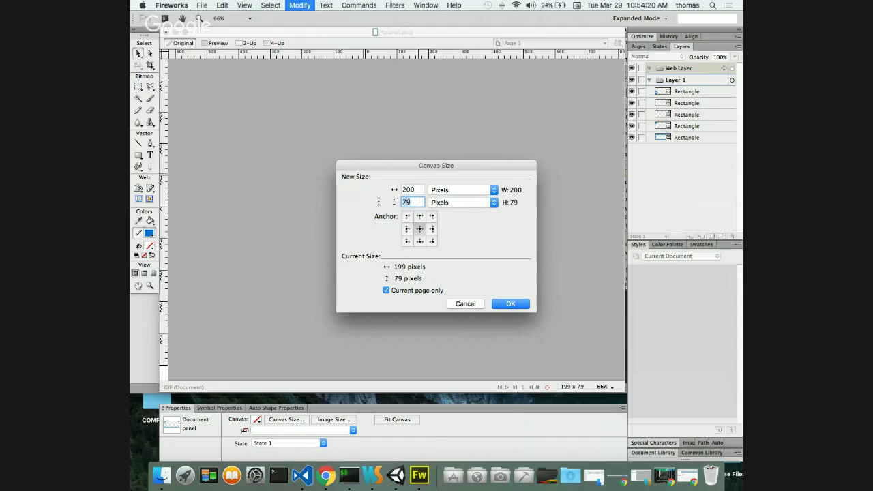
key(BackSpace)
text(80)
key(Return)
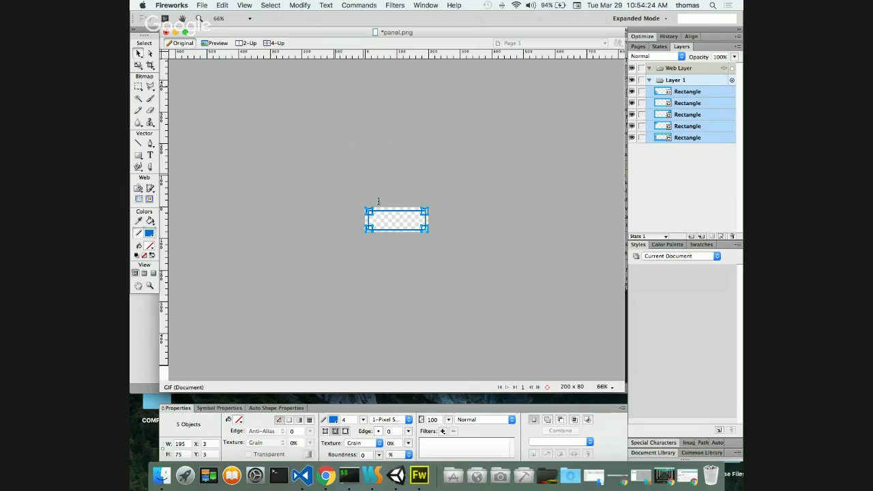
click(348, 280)
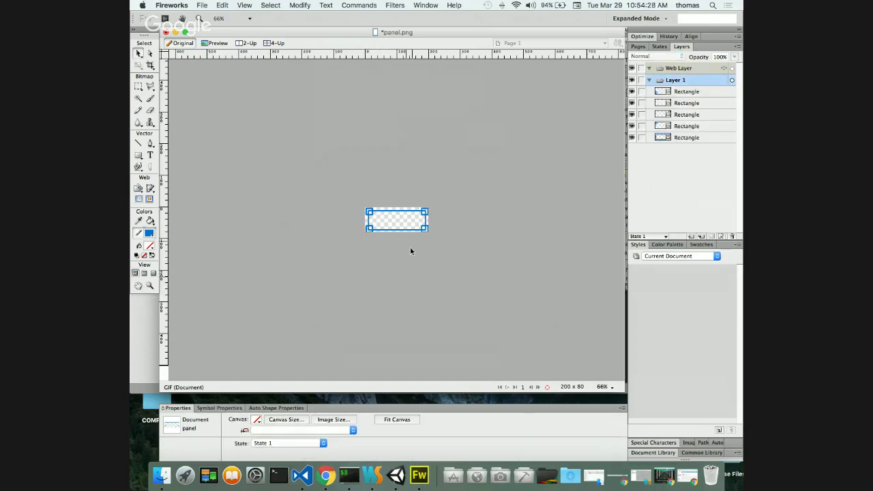
- Save the artwork under the new name button.png in the Textures folder
click(200, 6)
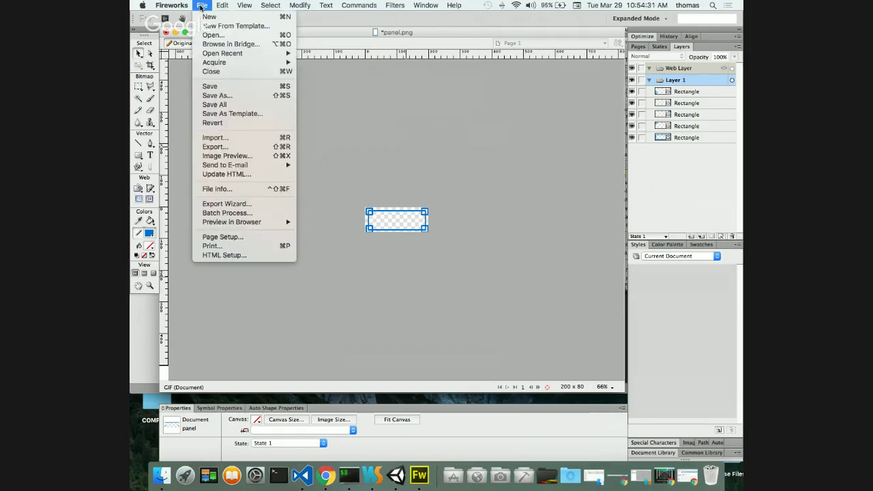
click(219, 95)
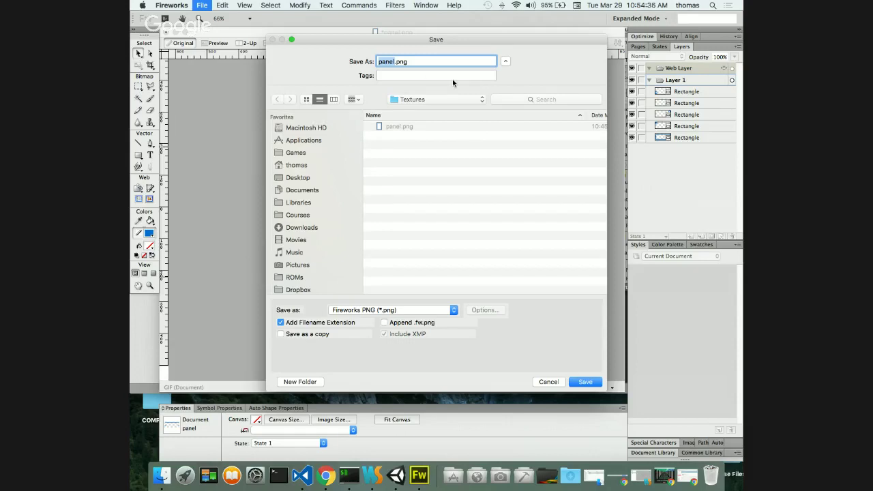
text(button)
click(583, 381)
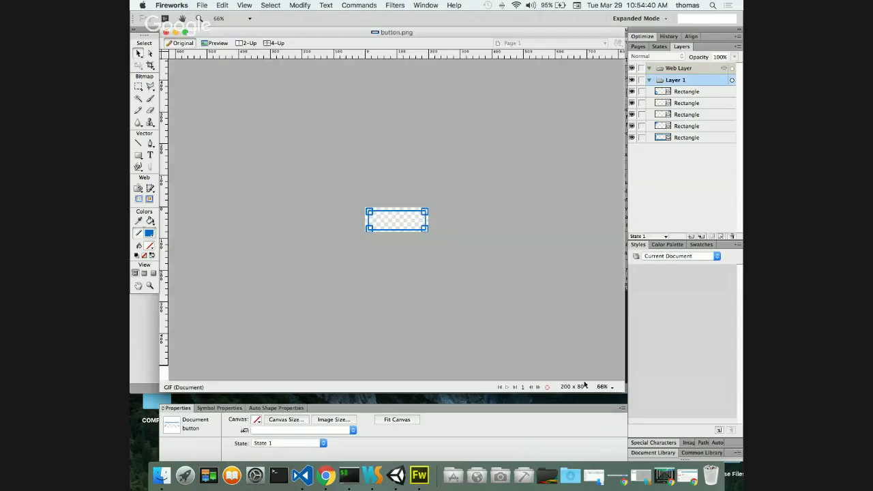
- Switch to Unity and set the button texture's type to Sprite (2D and UI)
click(395, 475)
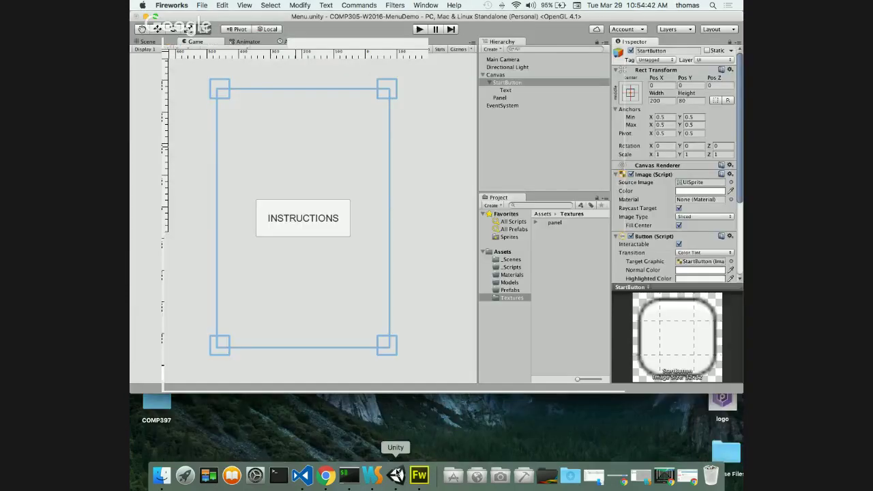
click(552, 223)
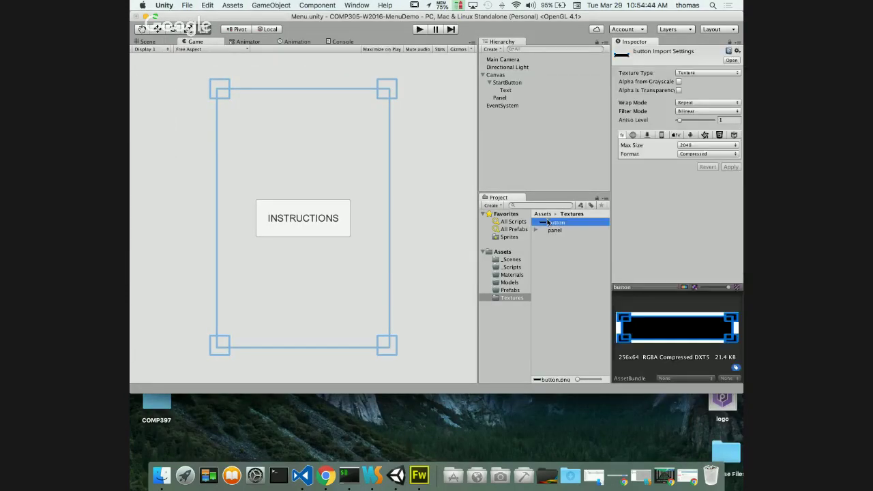
click(694, 74)
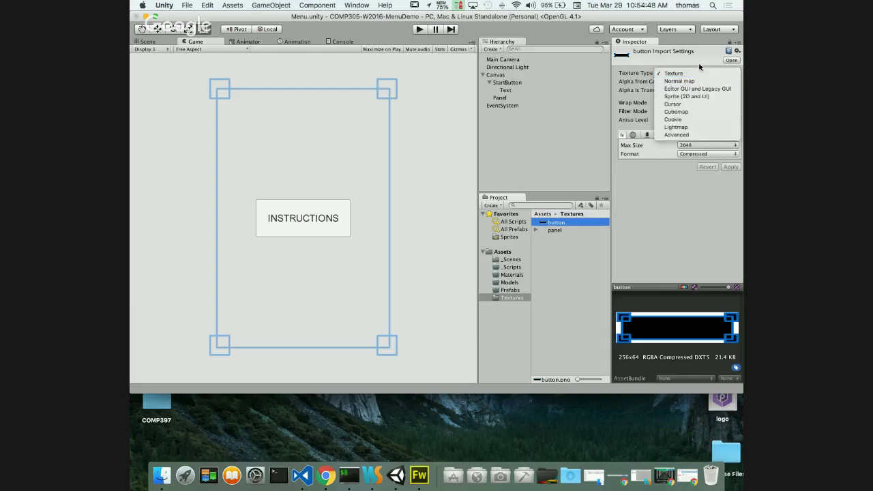
click(691, 73)
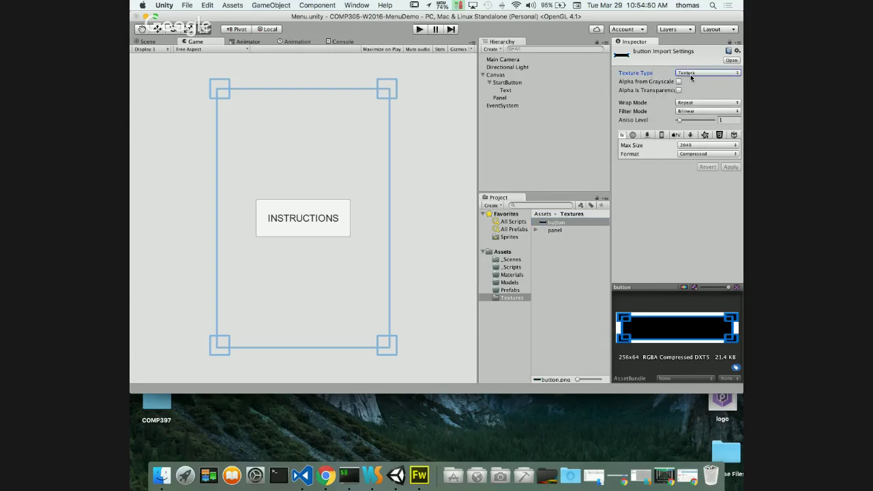
click(555, 230)
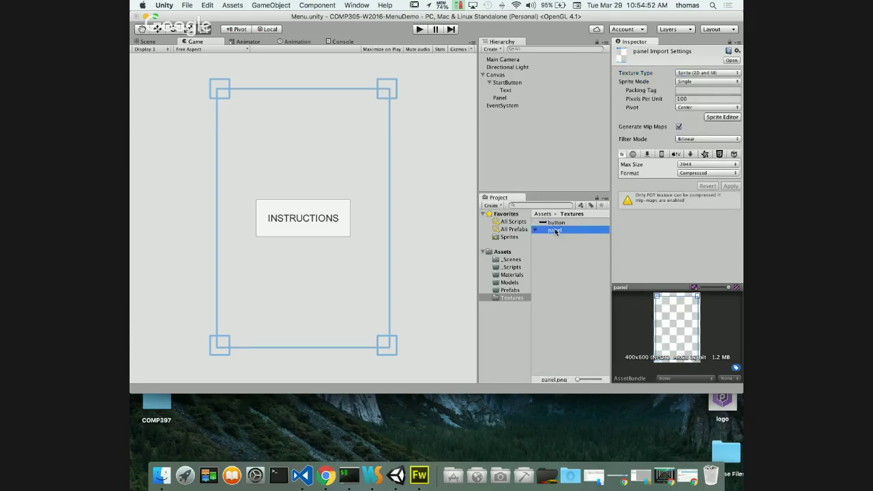
click(554, 223)
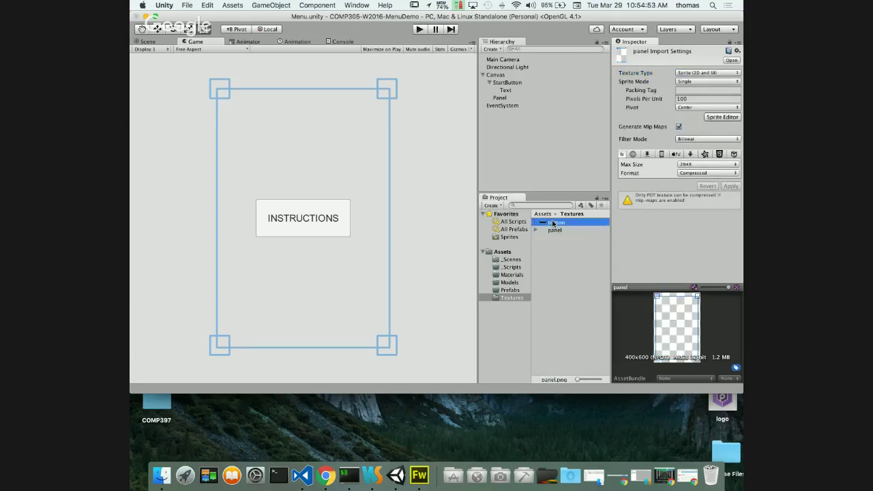
click(694, 73)
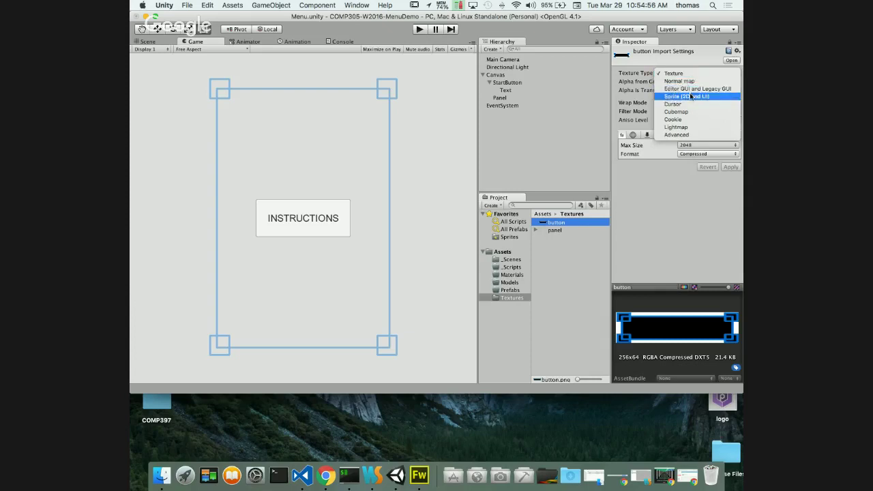
click(691, 96)
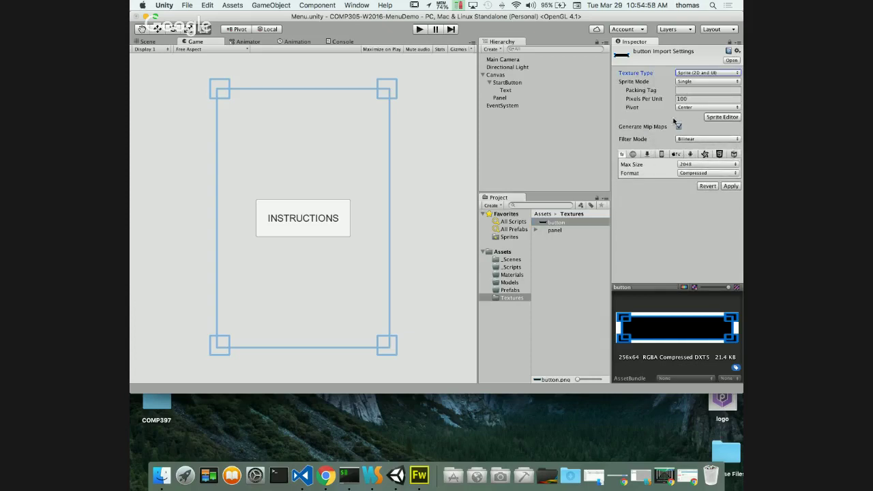
- Apply the changed import settings of the button texture
click(730, 186)
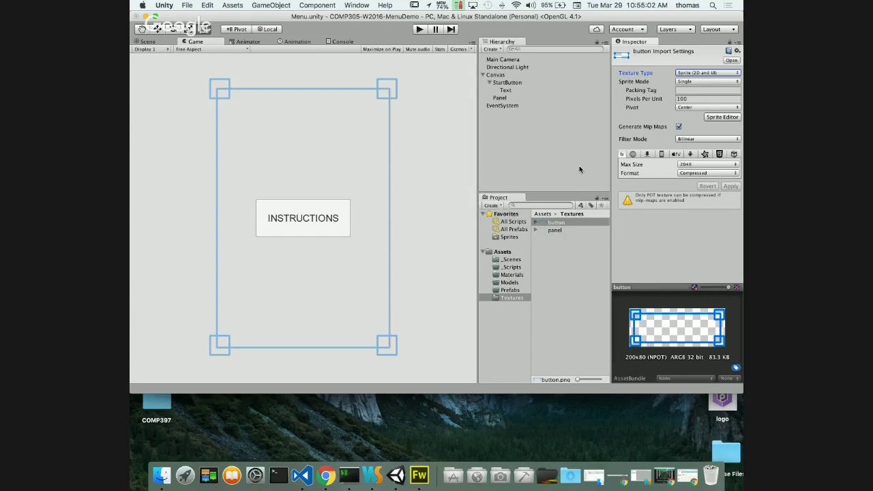
click(511, 83)
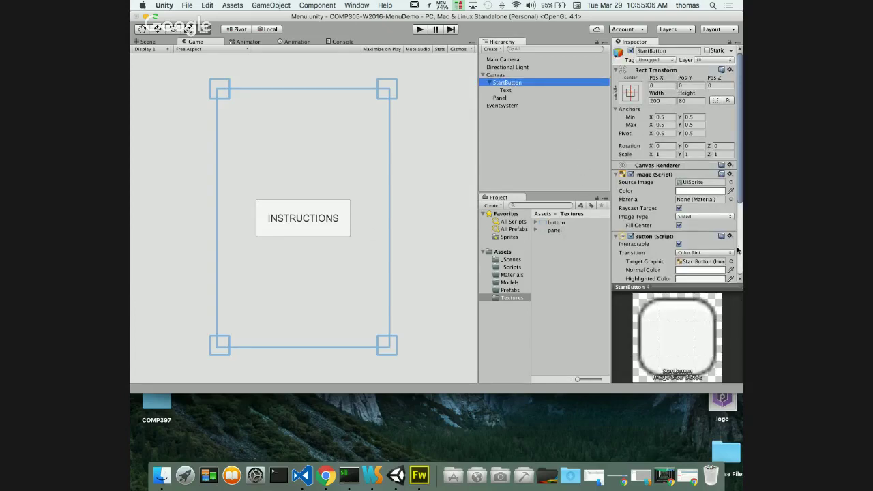
click(739, 199)
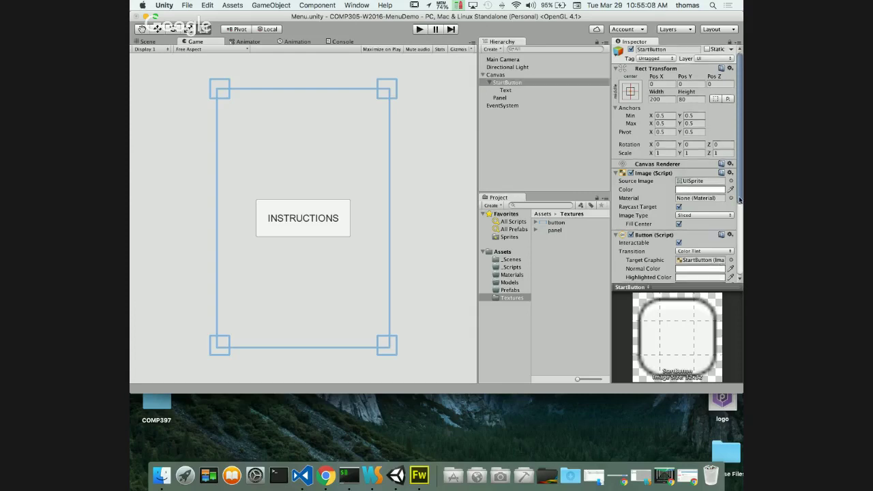
scroll(716, 202, down, 3)
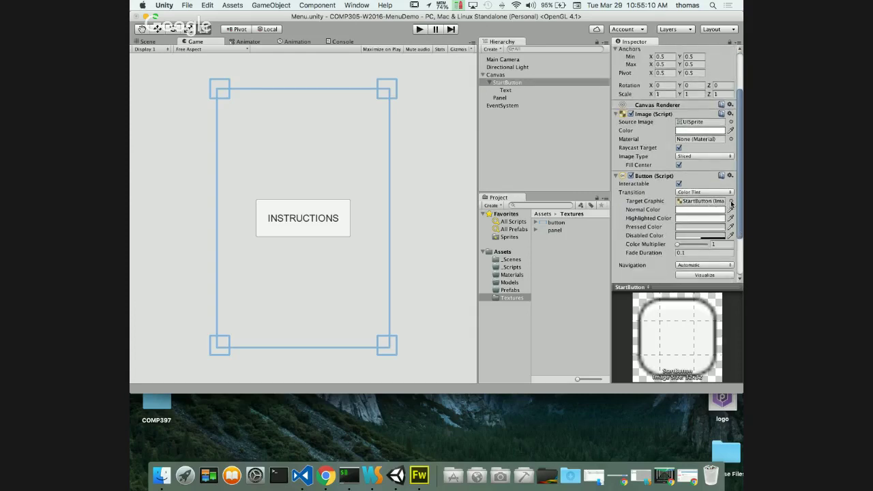
click(731, 202)
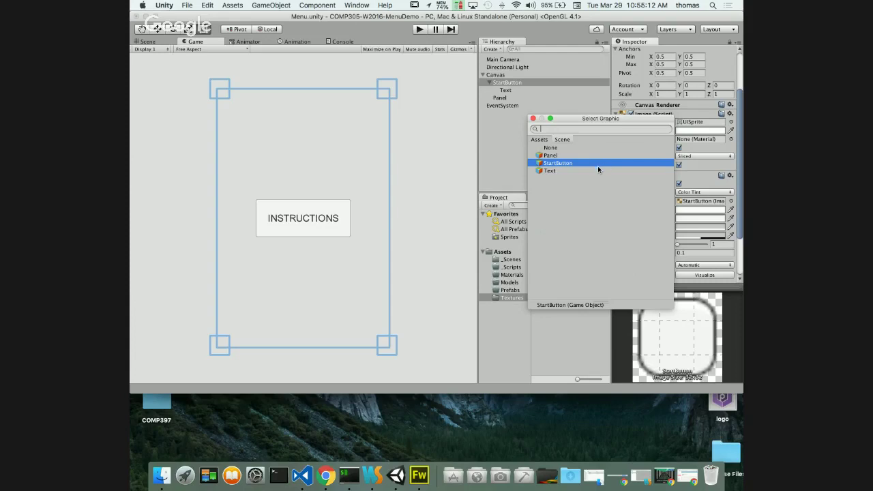
click(539, 139)
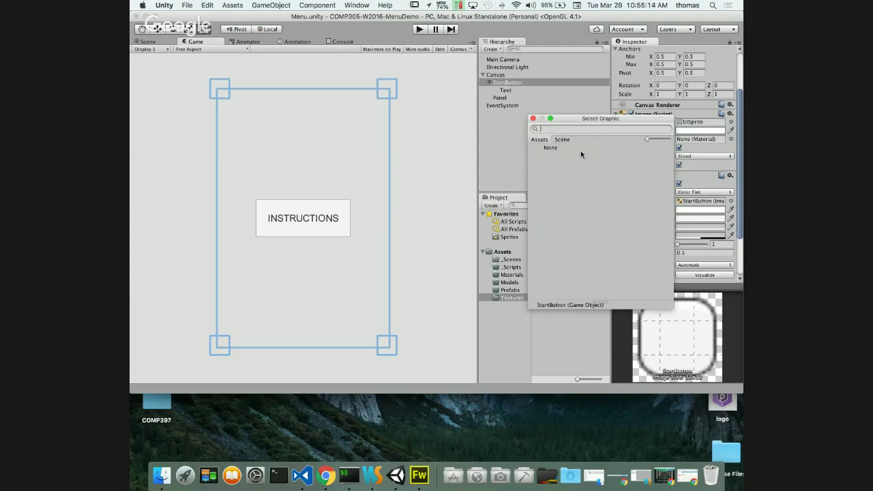
click(562, 139)
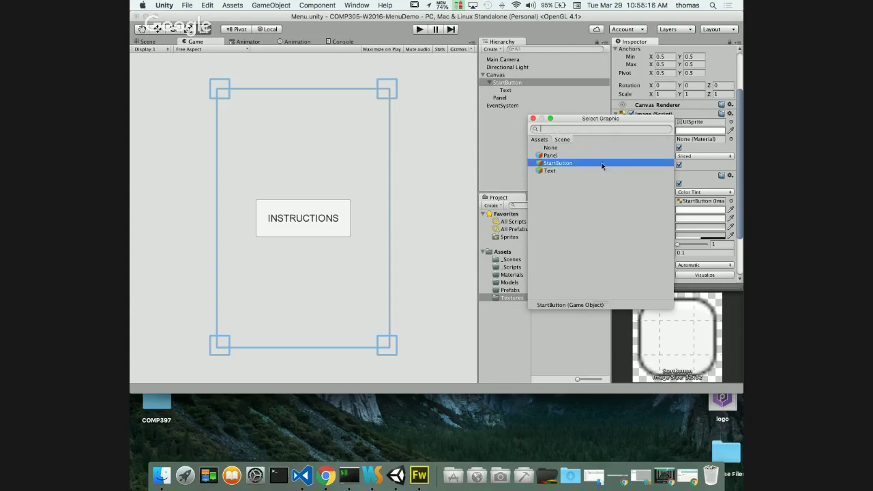
click(702, 172)
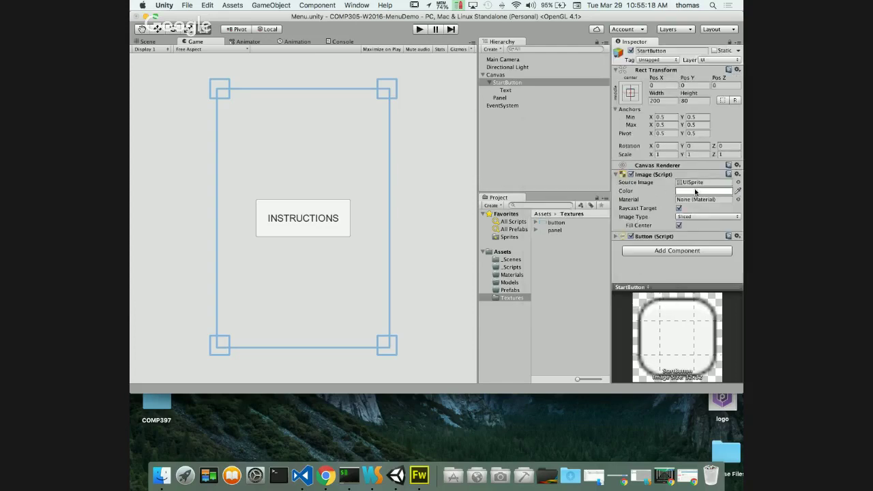
click(554, 223)
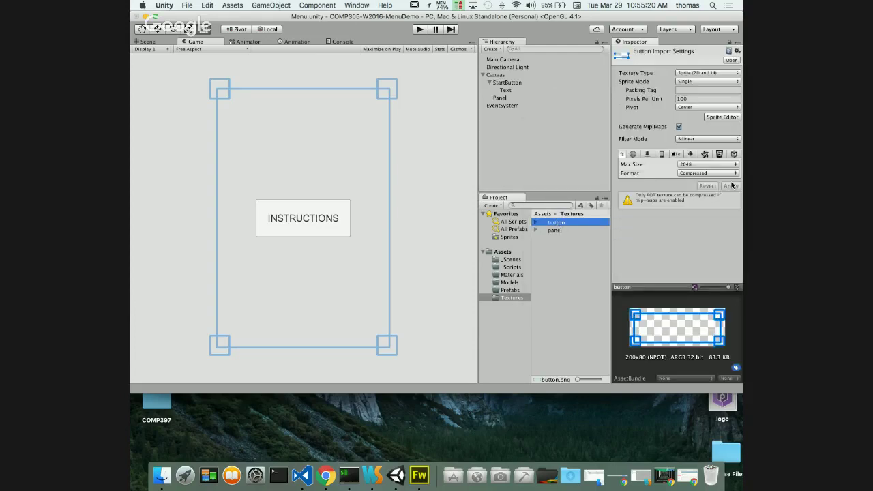
- Set the source image of StartButton to the button sprite
click(505, 83)
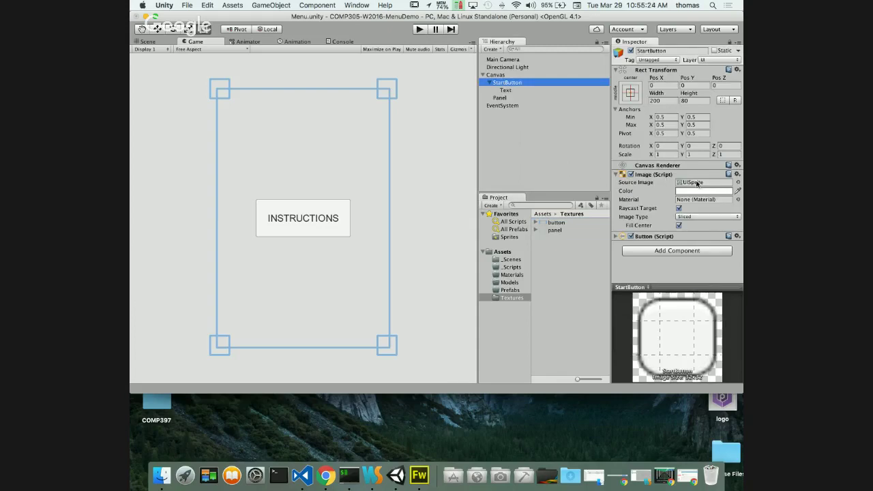
click(736, 182)
click(557, 156)
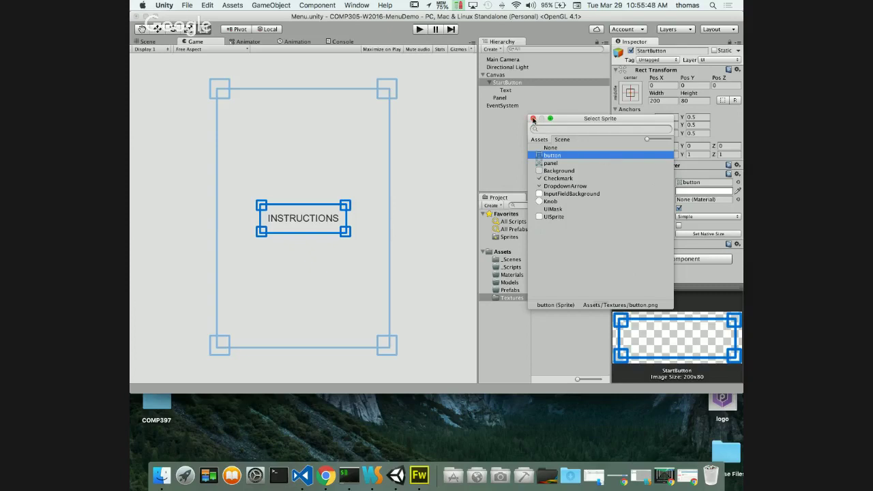
click(533, 119)
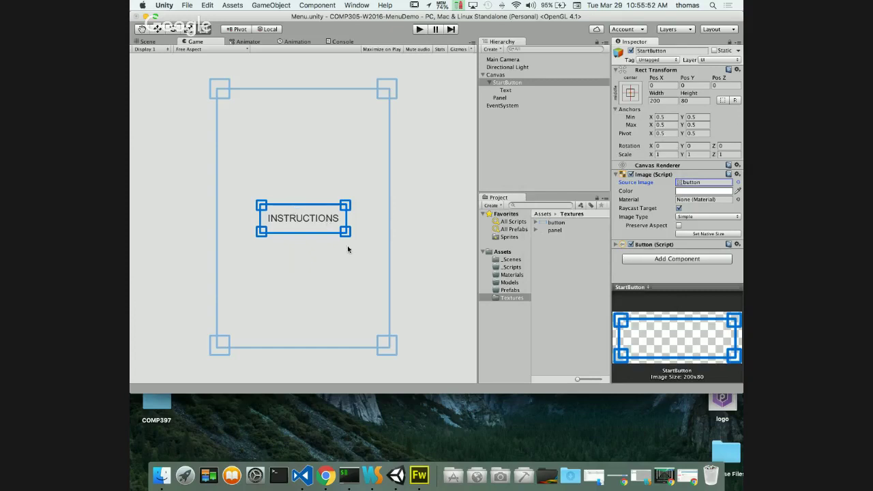
- Inspect the framed button in the Scene and Game views, and play-test the menu briefly
click(149, 43)
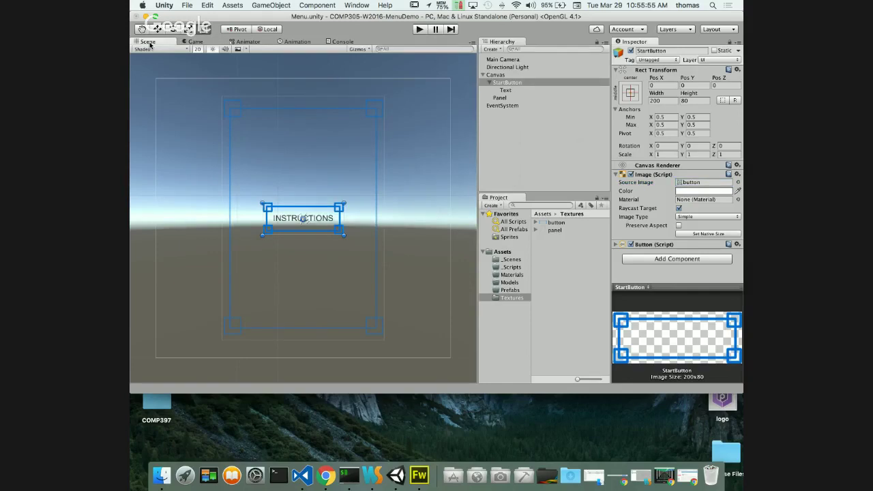
click(192, 42)
click(418, 30)
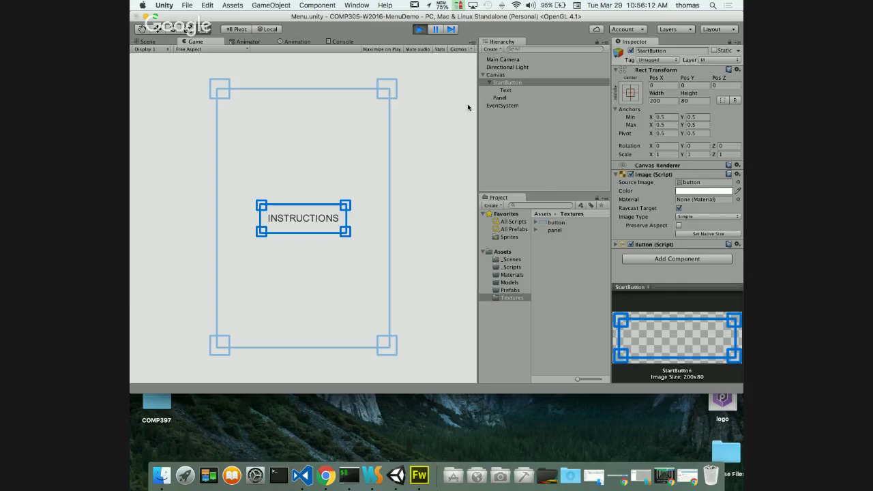
click(419, 30)
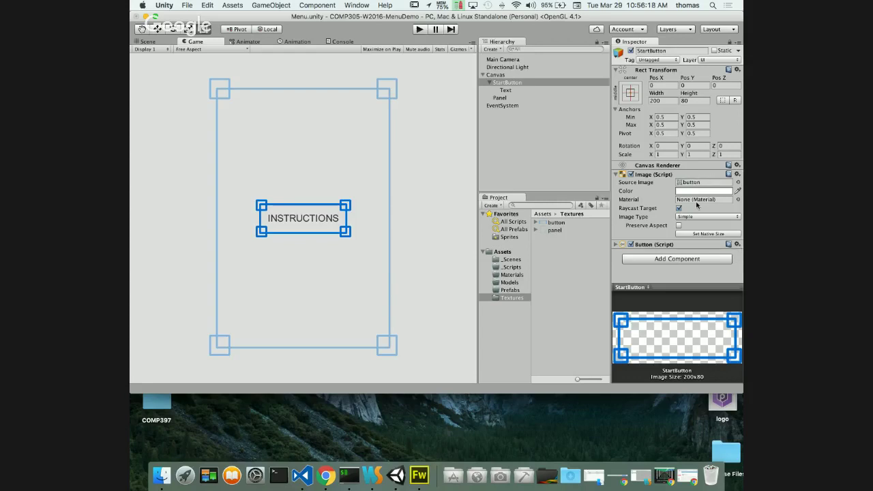
- Try the Filled image type on the StartButton's Image component
click(504, 89)
click(504, 82)
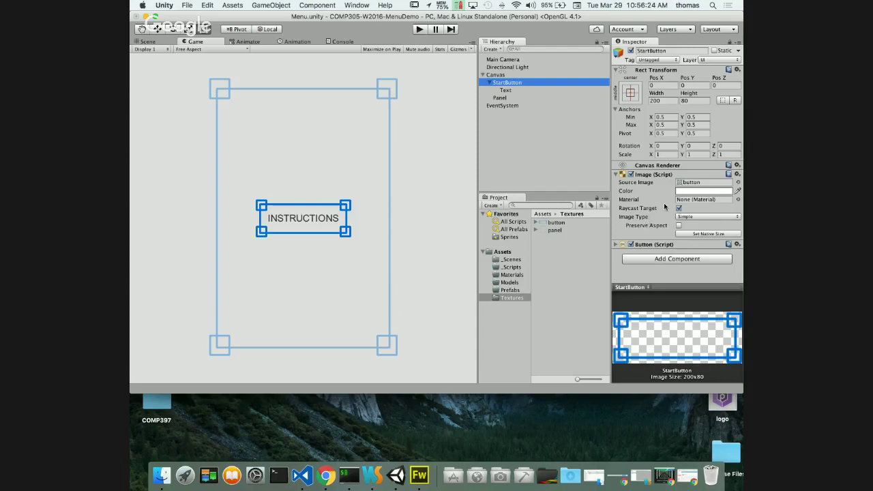
click(697, 217)
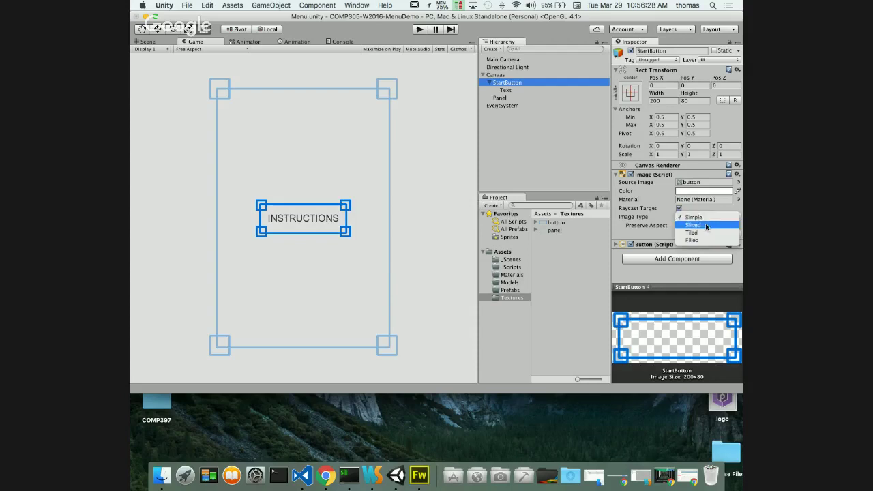
click(700, 240)
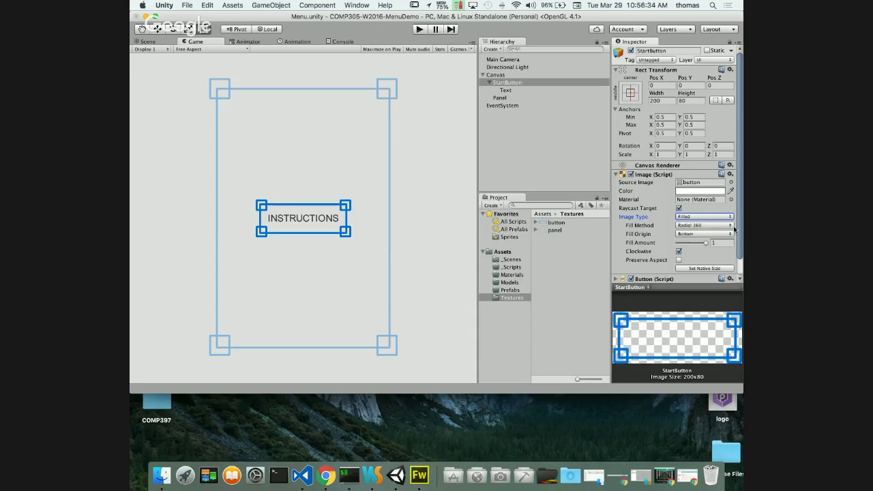
scroll(738, 238, down, 2)
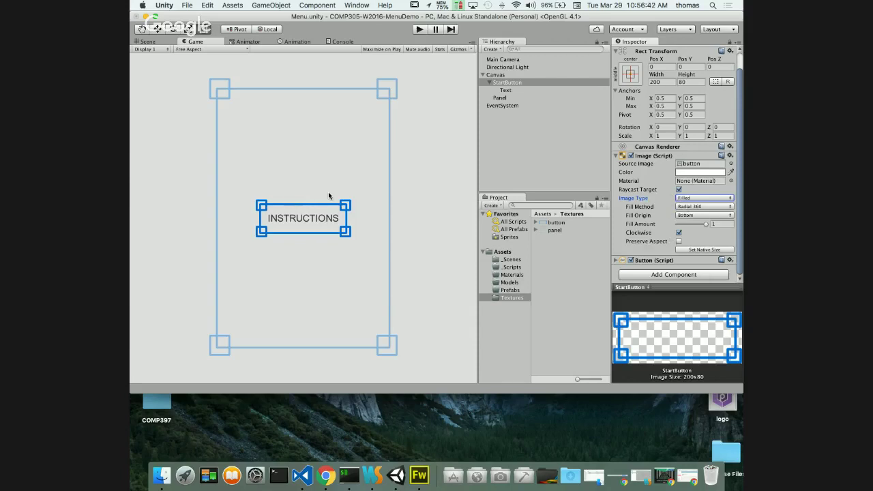
click(527, 165)
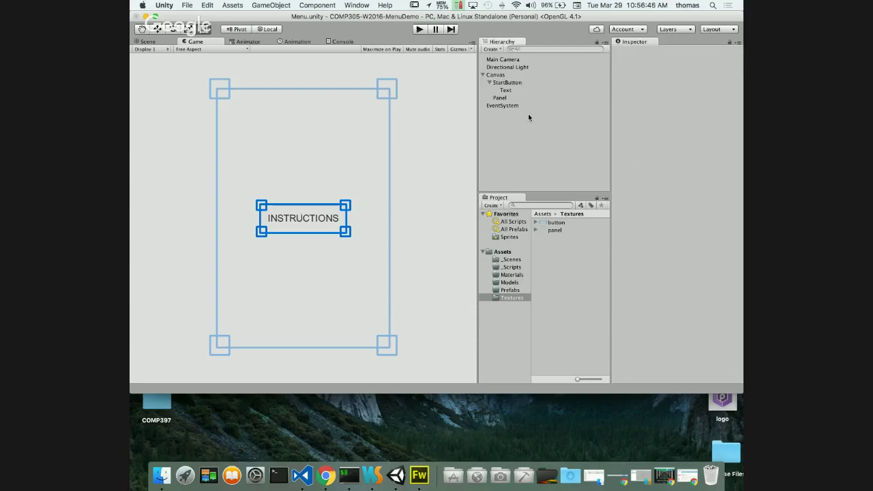
click(504, 82)
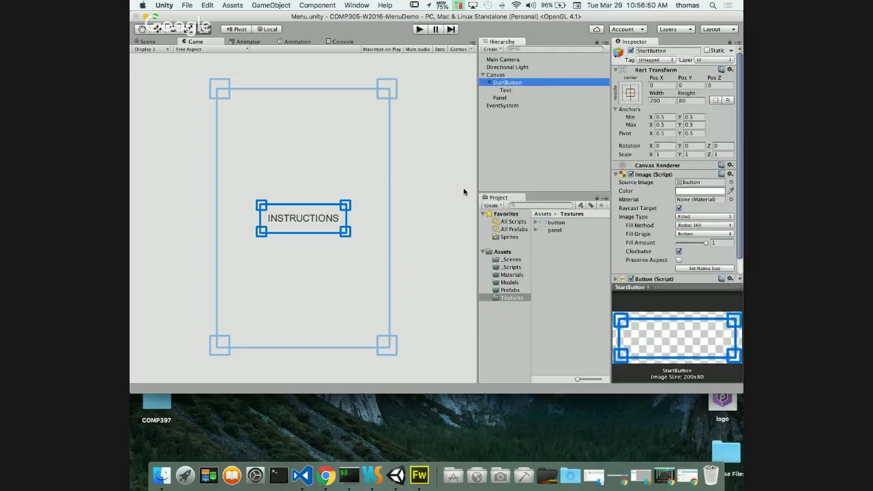
- Undo the StartButton's image type and source image changes
key(super+z)
key(super+z)
key(super+z)
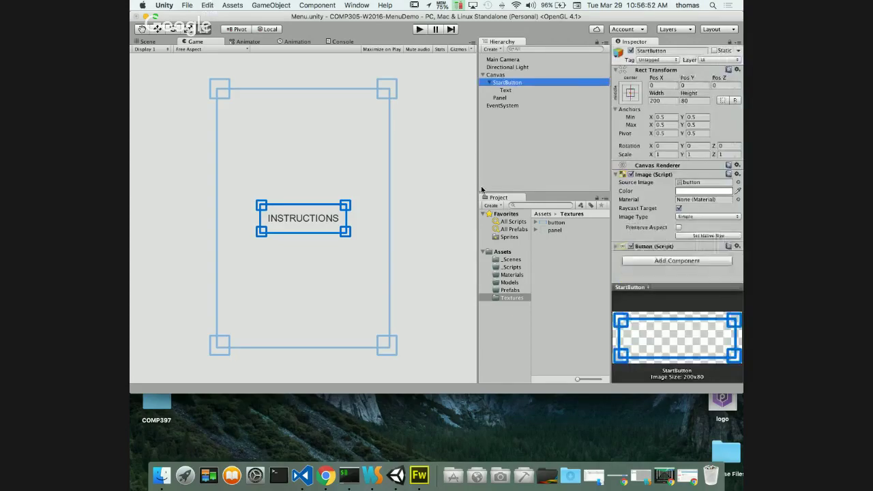
key(super+z)
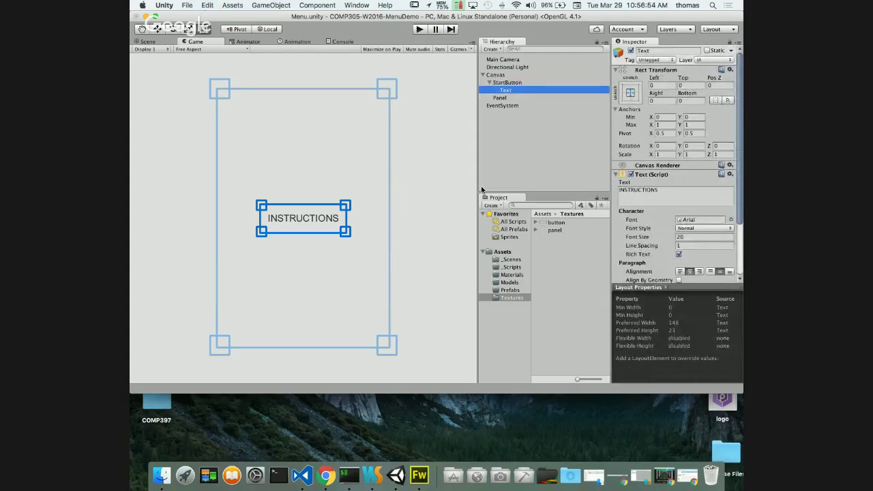
key(super+z)
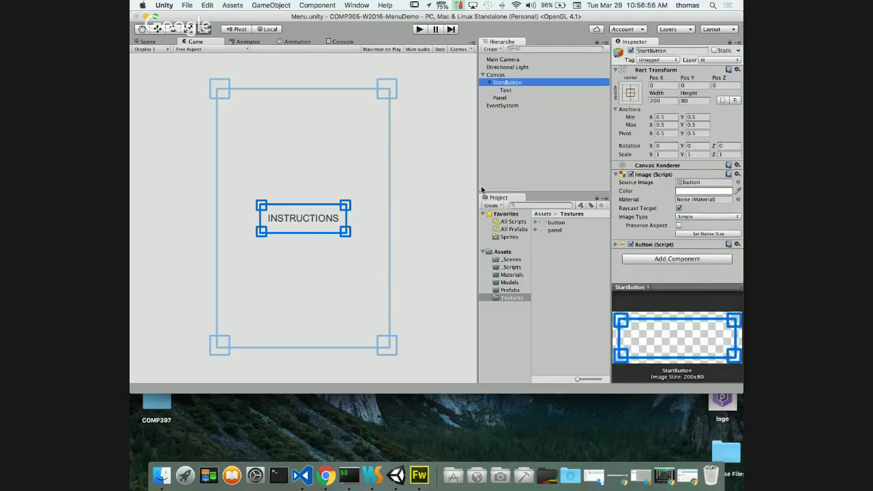
key(super+z)
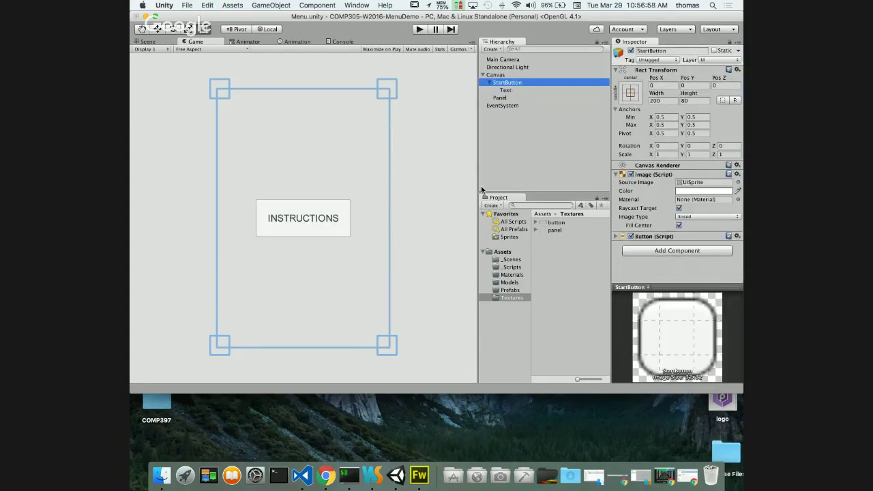
- Play-test the menu with the default UISprite button to examine its interaction behaviour, and stop playing
click(508, 75)
click(512, 83)
click(419, 30)
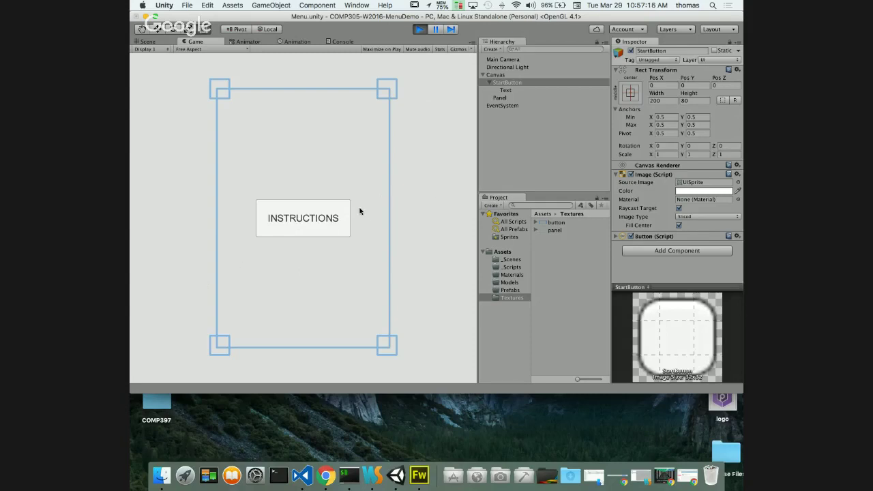
click(420, 30)
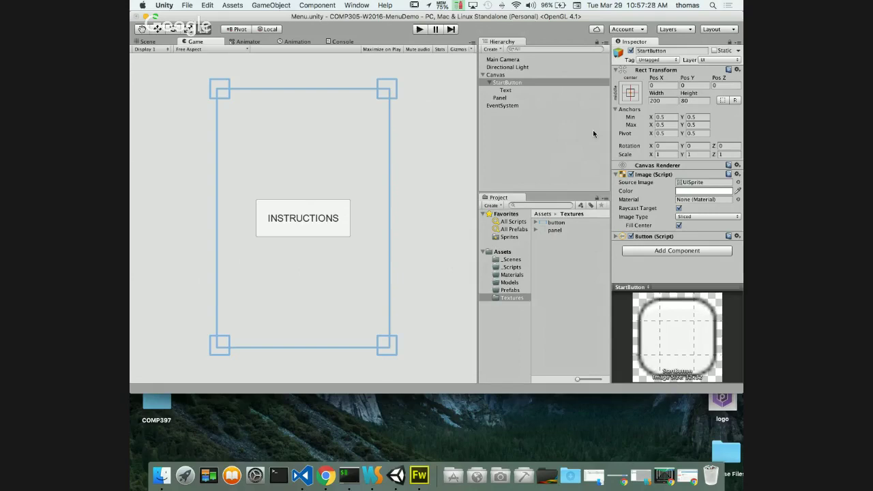
- Expand StartButton's Button component settings and assign the button sprite as its Image component's source image
click(615, 236)
scroll(658, 216, down, 5)
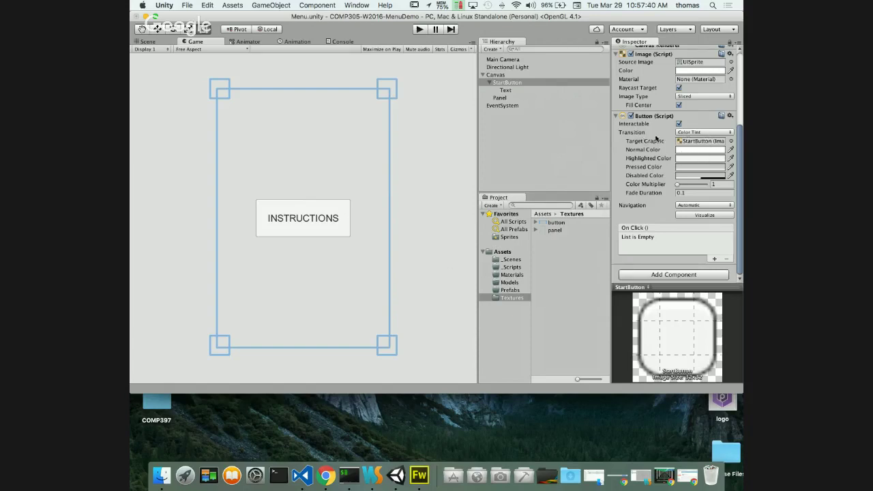
scroll(659, 161, up, 4)
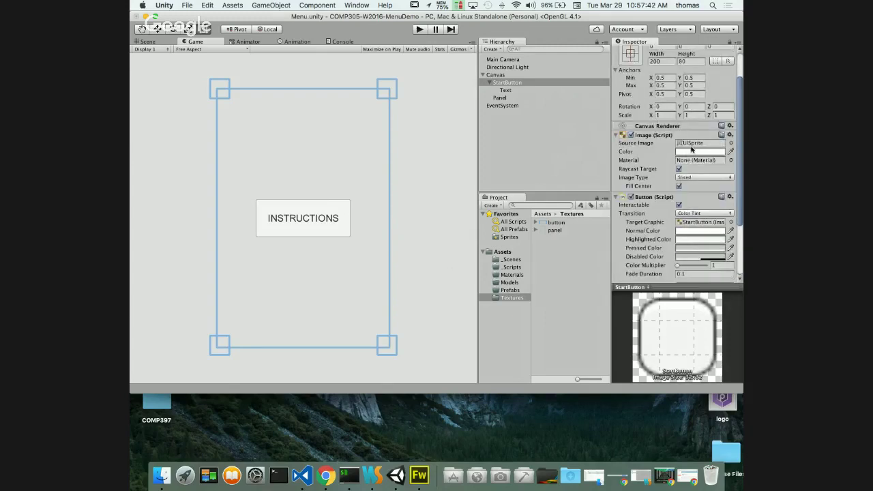
click(730, 143)
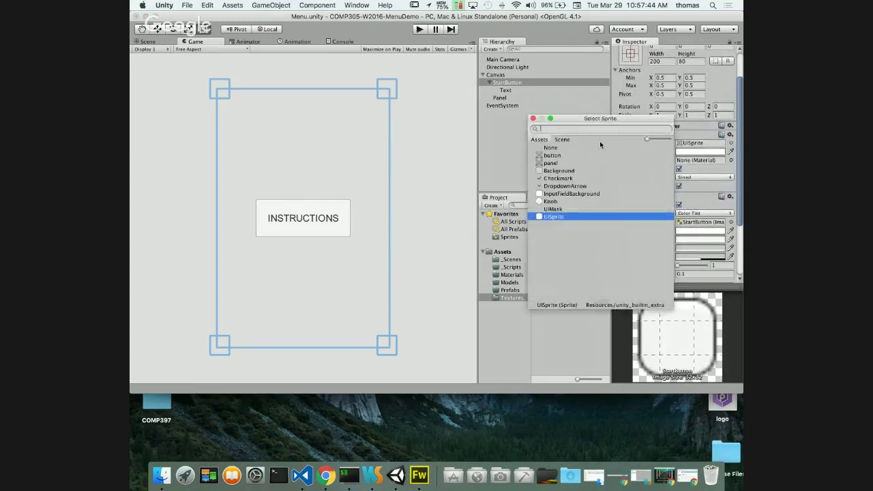
click(552, 156)
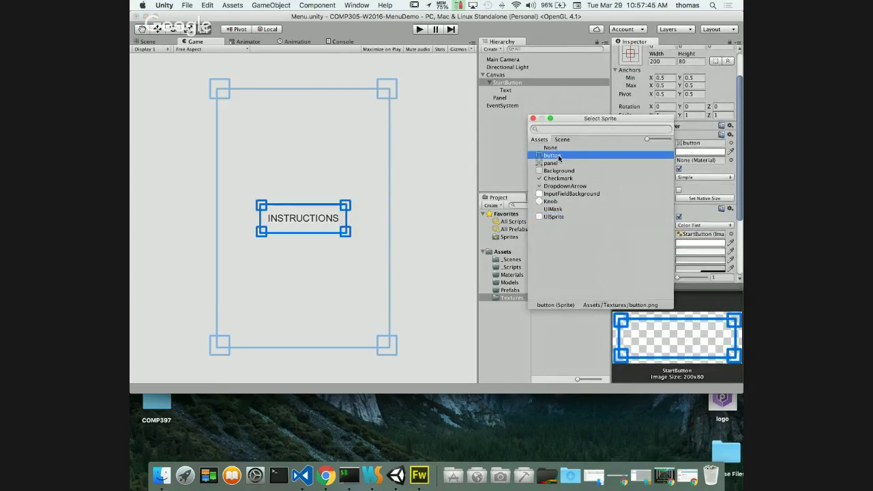
click(532, 119)
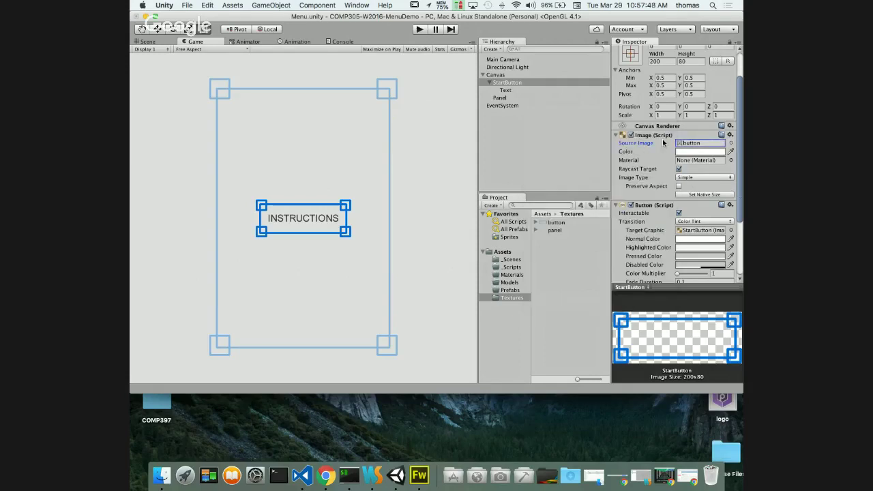
- Collapse StartButton's Image component and set the Button component's transition to Sprite Swap
click(616, 135)
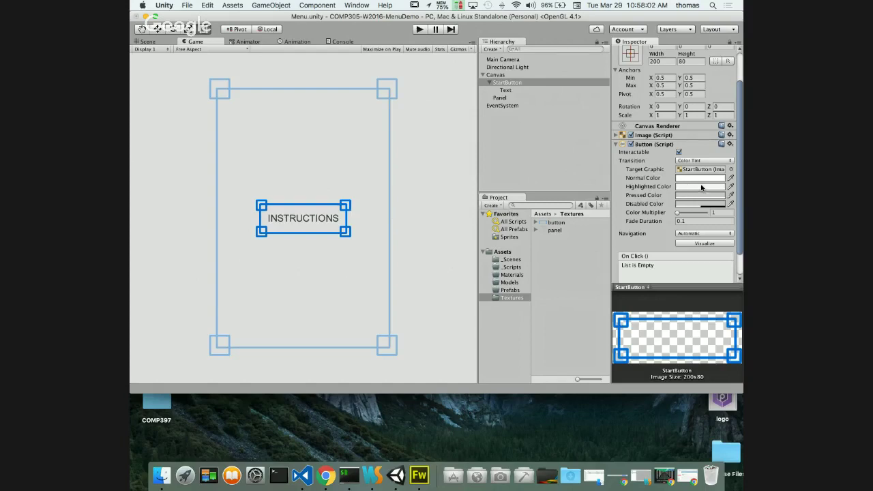
click(702, 161)
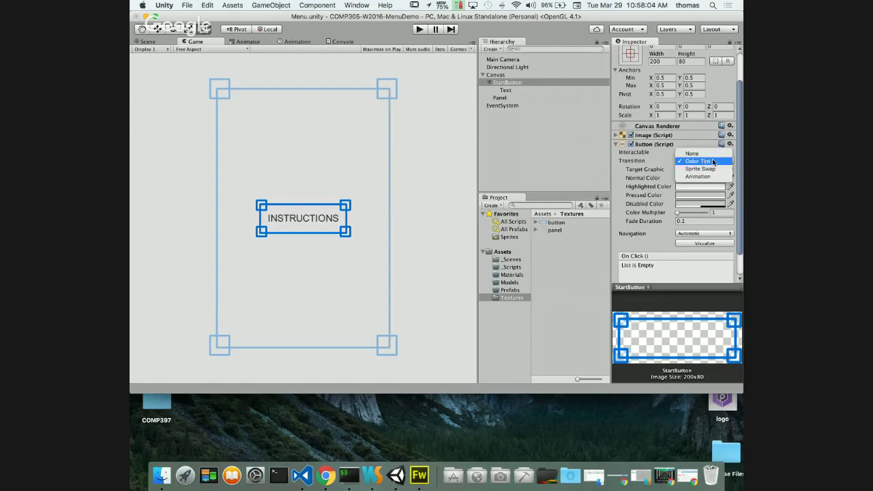
click(713, 169)
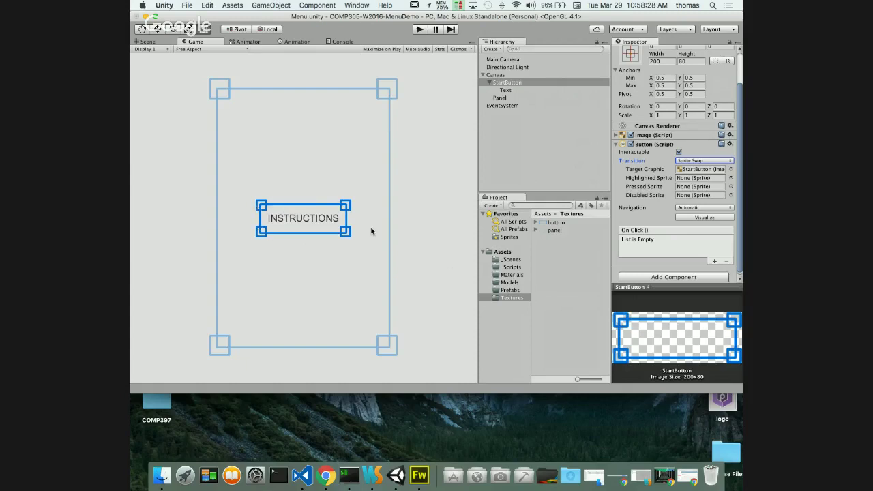
- Switch to Fireworks and give the large central rectangle in button.png a white (#FFFFFF) fill and 50% opacity
key(super+Tab)
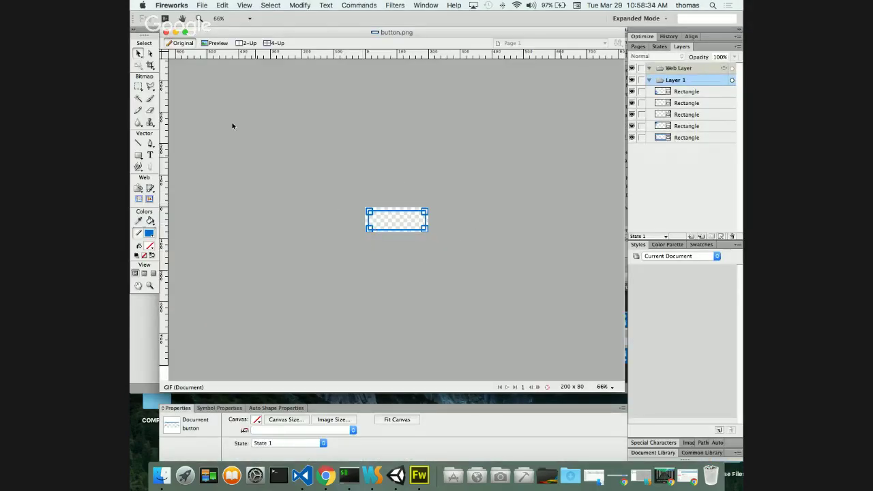
click(150, 286)
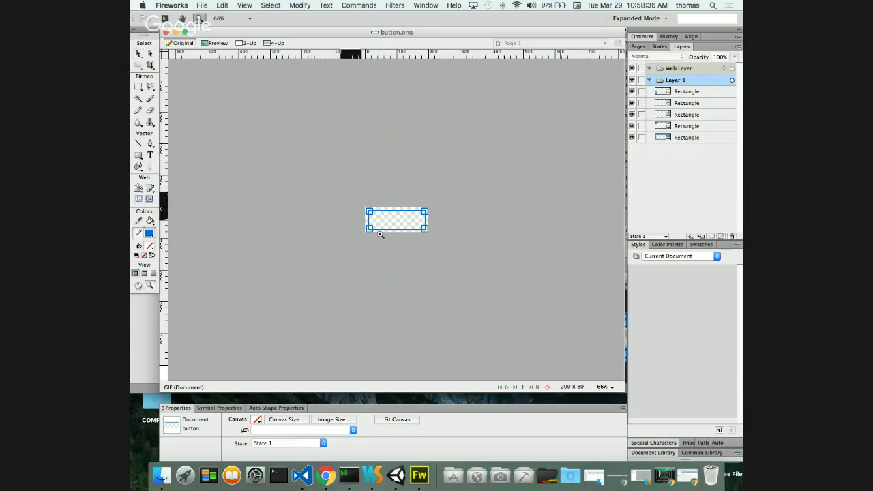
drag(340, 192, 460, 259)
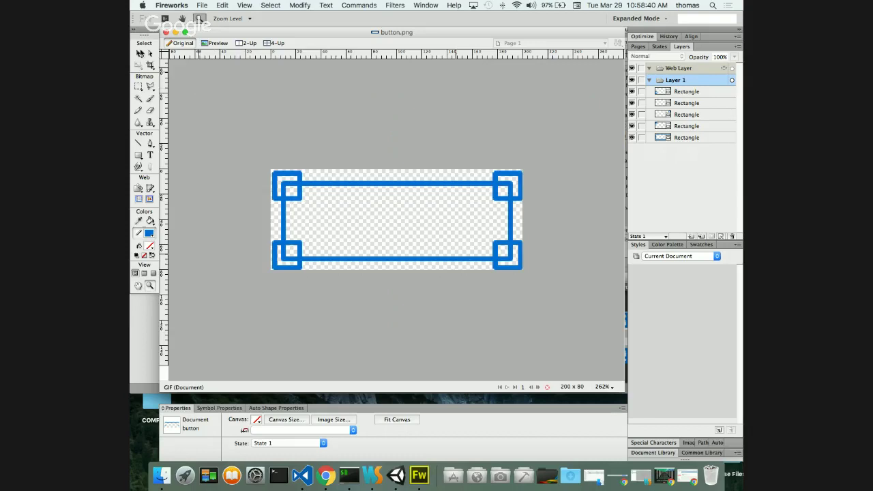
click(139, 54)
click(308, 183)
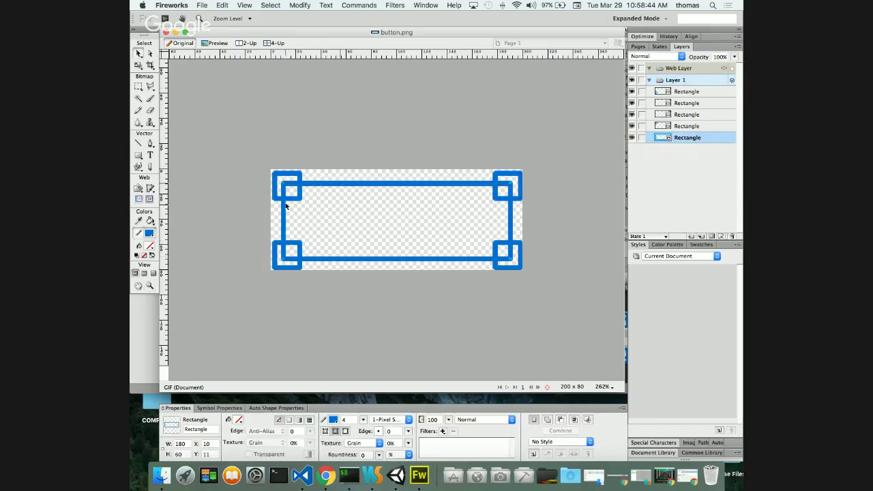
click(238, 420)
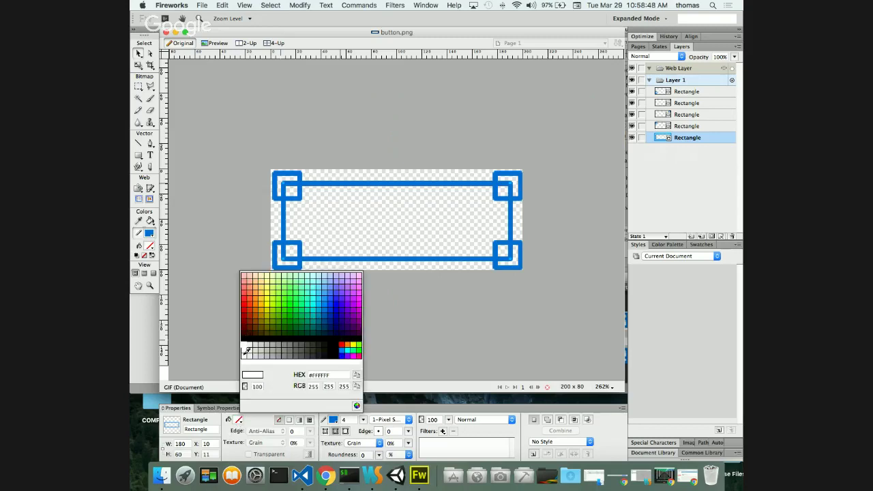
click(244, 352)
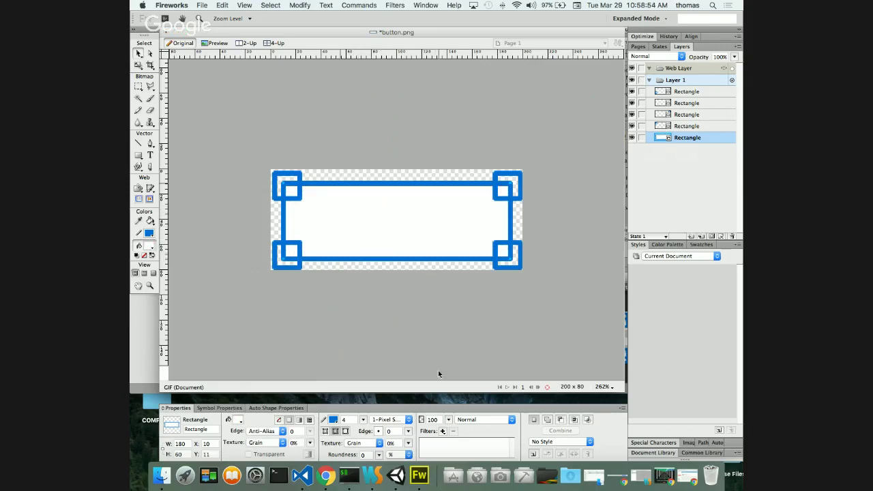
click(439, 419)
text(50)
key(Return)
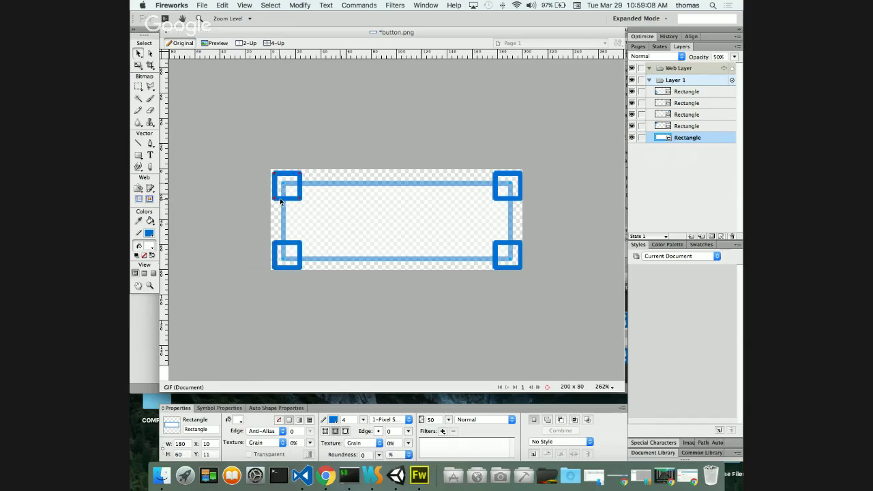
- Set the opacity of the four small corner squares to 50% together, and deselect them
click(283, 248)
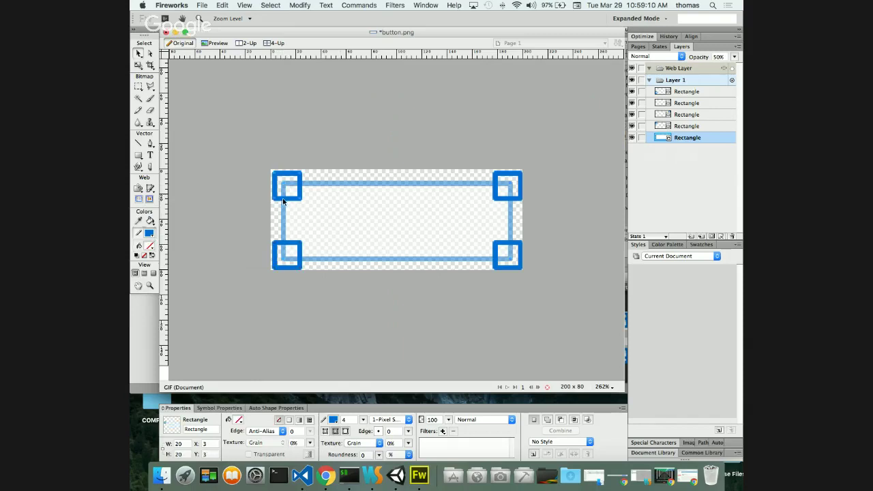
shift+click(471, 216)
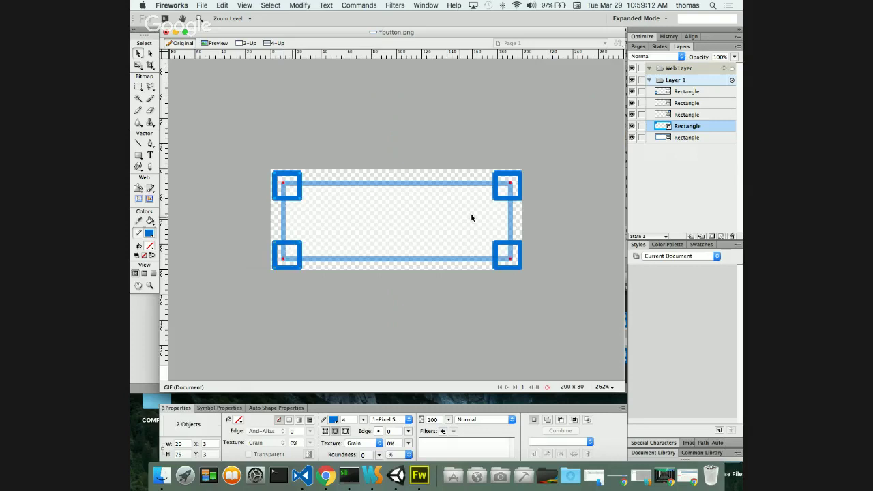
shift+click(510, 180)
shift+click(507, 245)
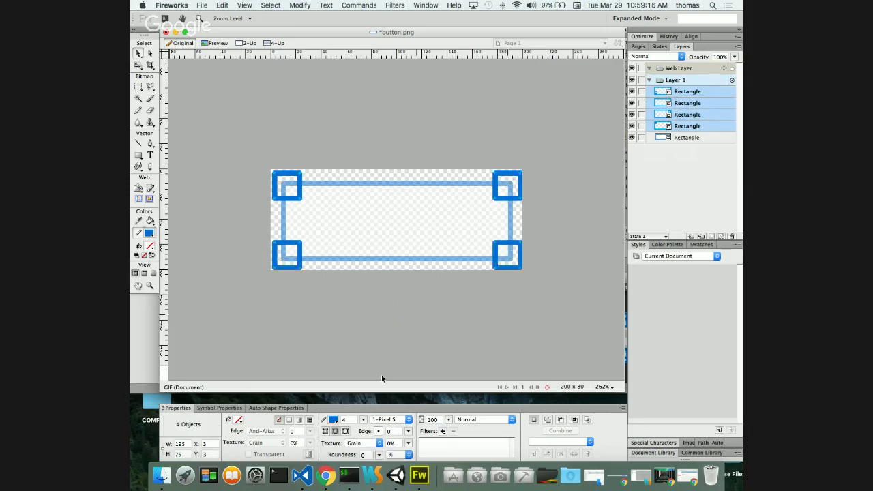
double_click(434, 420)
text(50)
key(Return)
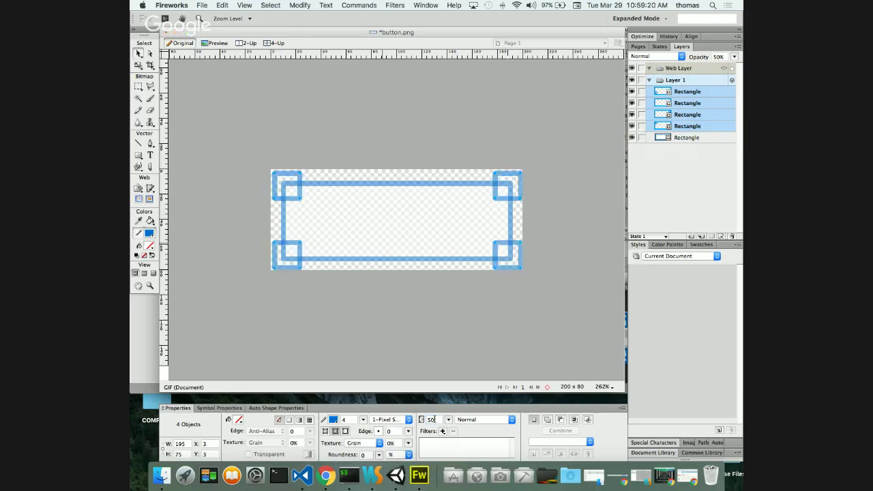
click(234, 116)
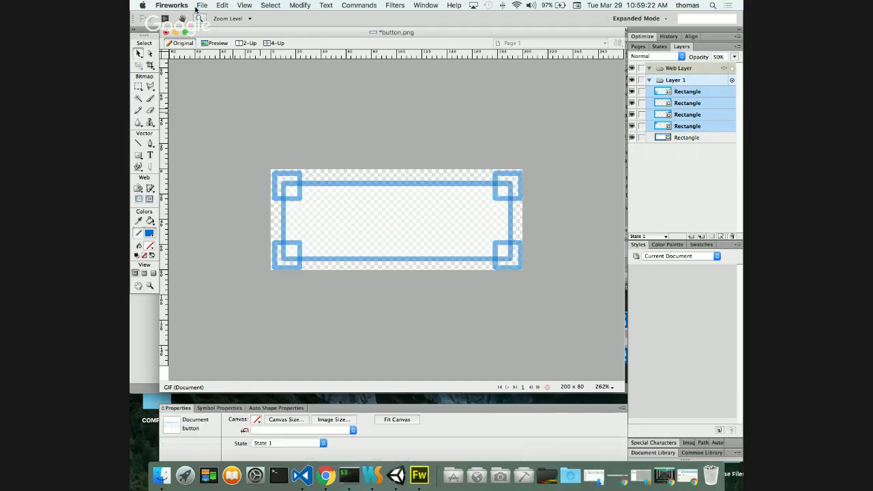
- Save the edited image under the new name button_over.png in the Textures folder
click(202, 5)
click(218, 96)
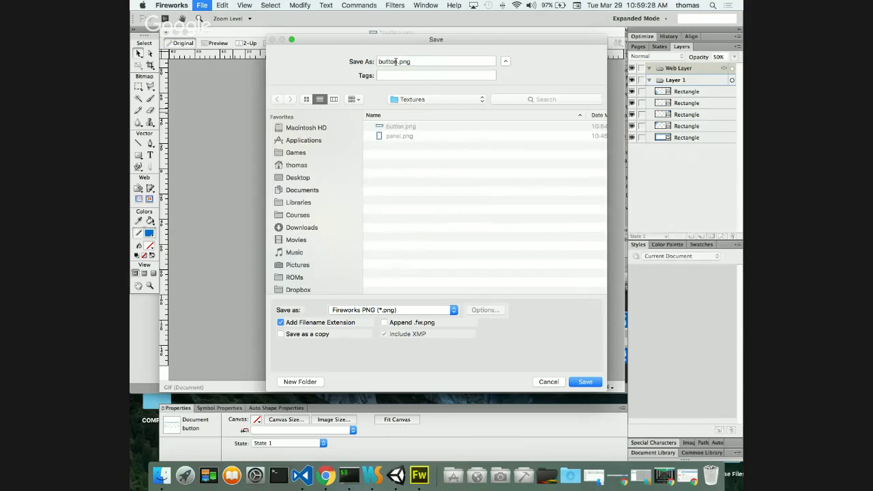
click(397, 61)
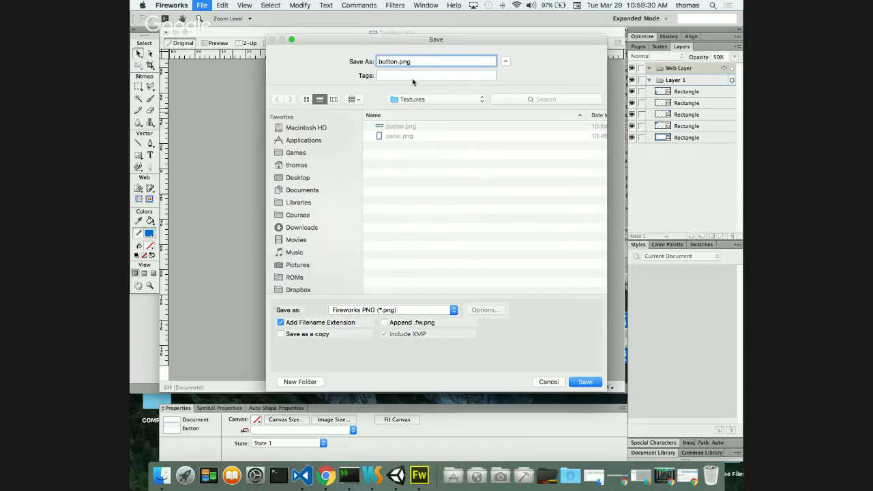
text(_over)
click(585, 381)
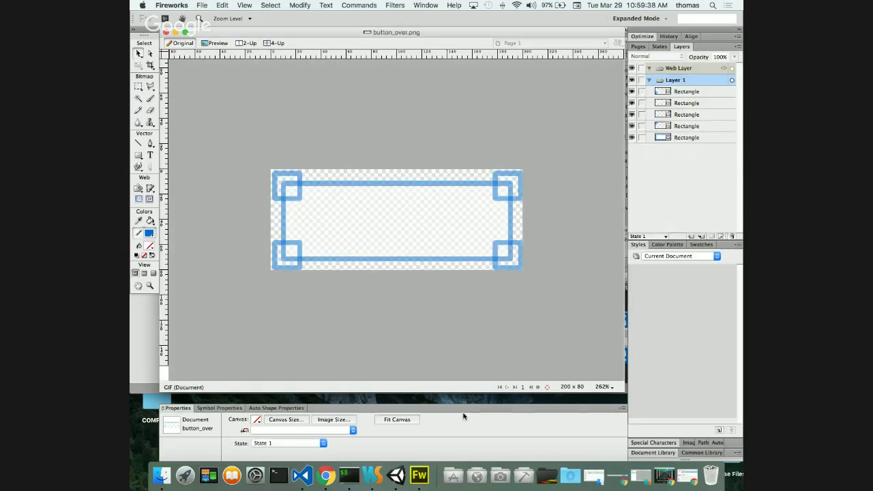
- Switch to Unity and set the button_over texture's type to Sprite (2D and UI), applying the import settings
click(395, 475)
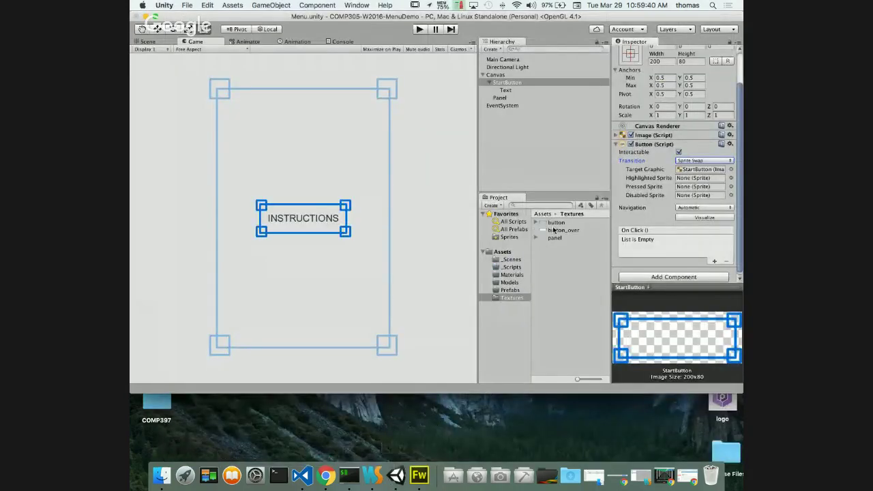
click(555, 230)
click(699, 74)
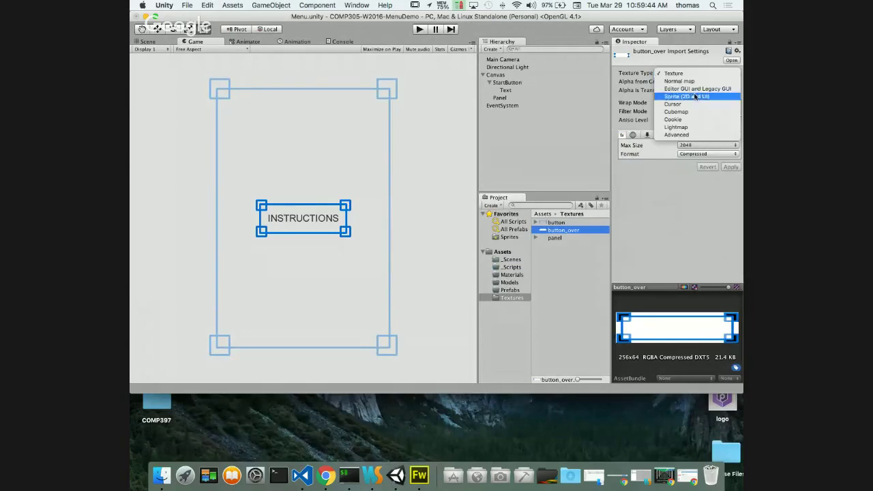
click(689, 96)
click(730, 186)
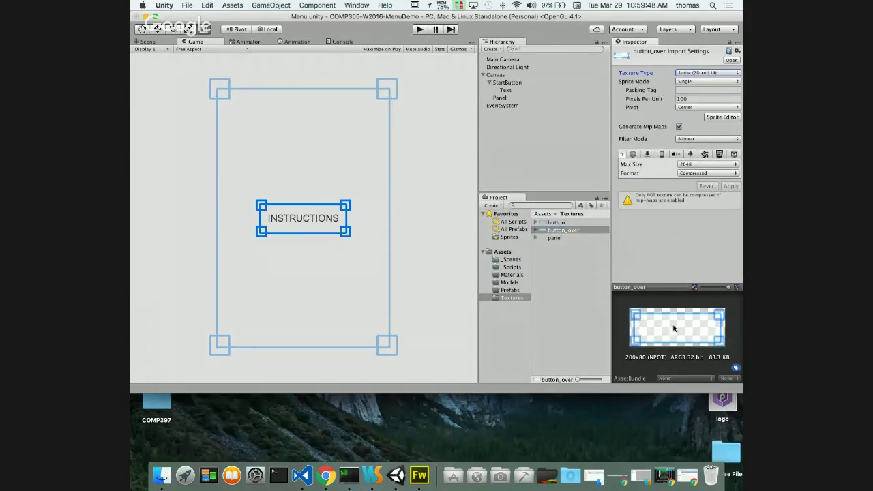
- Assign button_over as the highlighted sprite of StartButton's Button component, and play-test the menu briefly
click(508, 83)
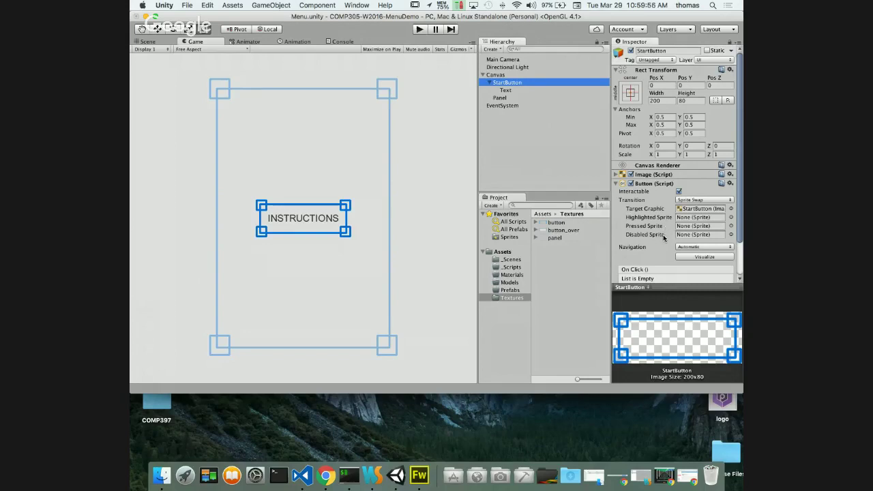
click(731, 218)
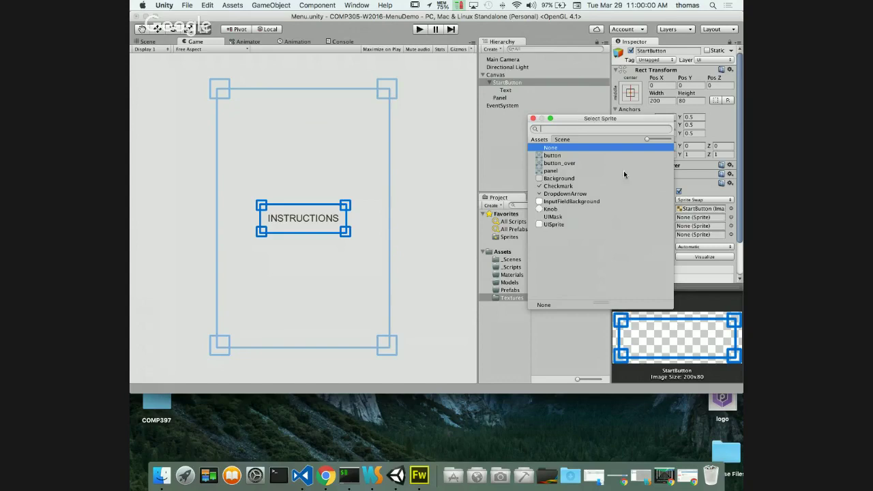
click(564, 163)
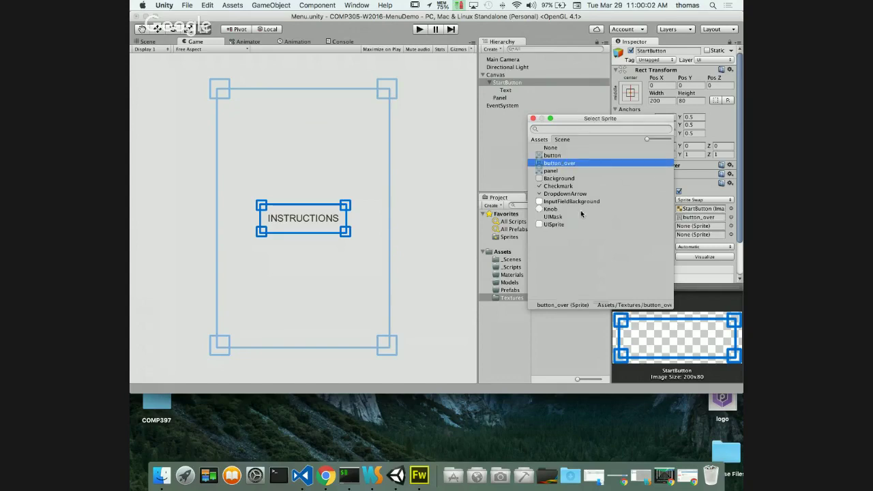
click(533, 119)
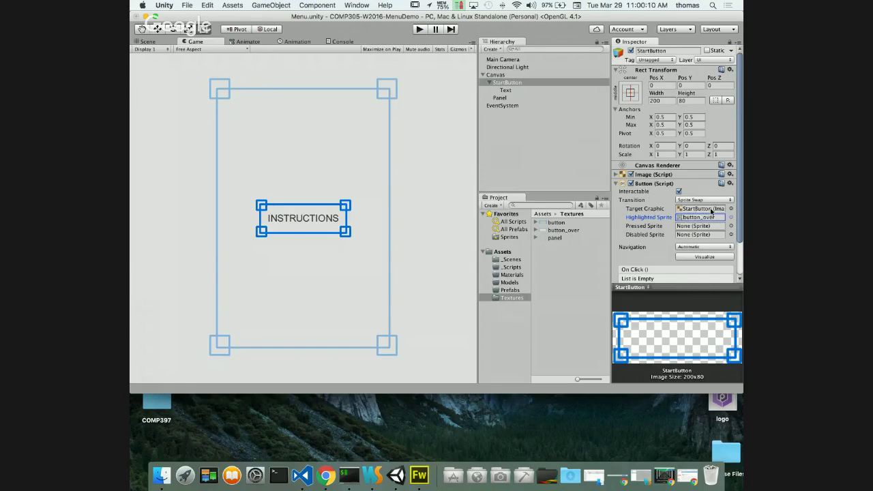
click(418, 29)
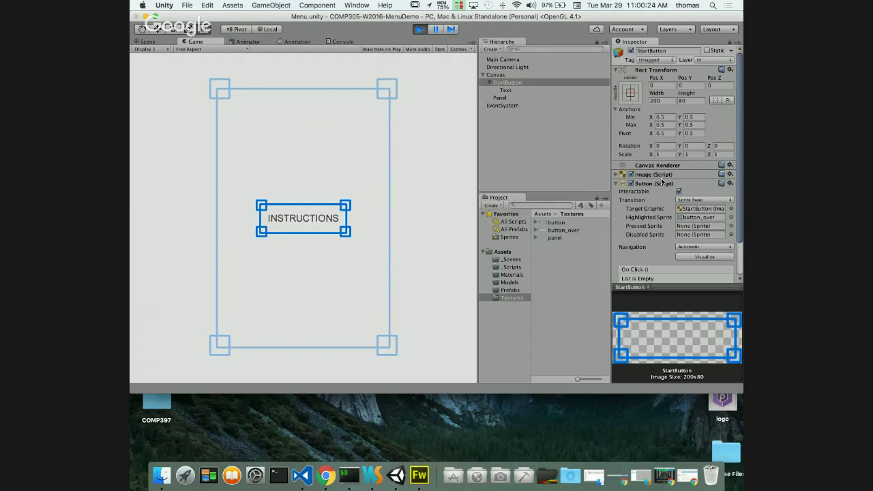
click(418, 31)
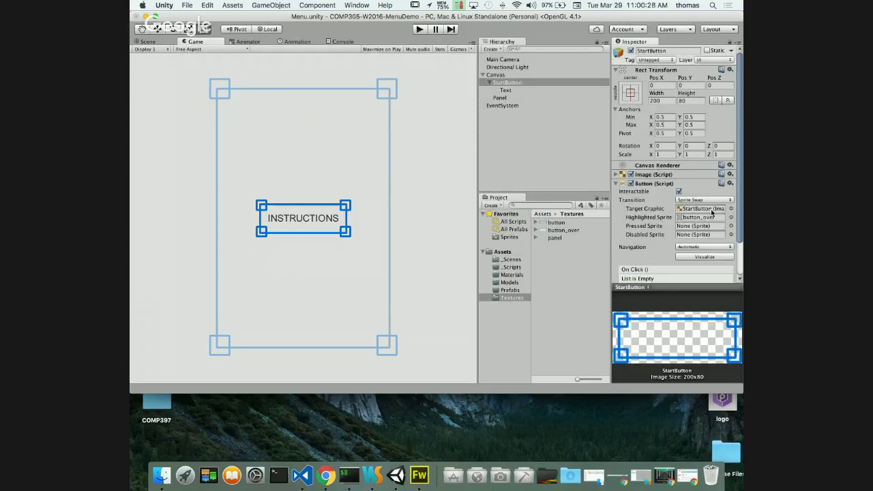
- Expand StartButton's Image component and clear the Button component's highlighted sprite
click(616, 174)
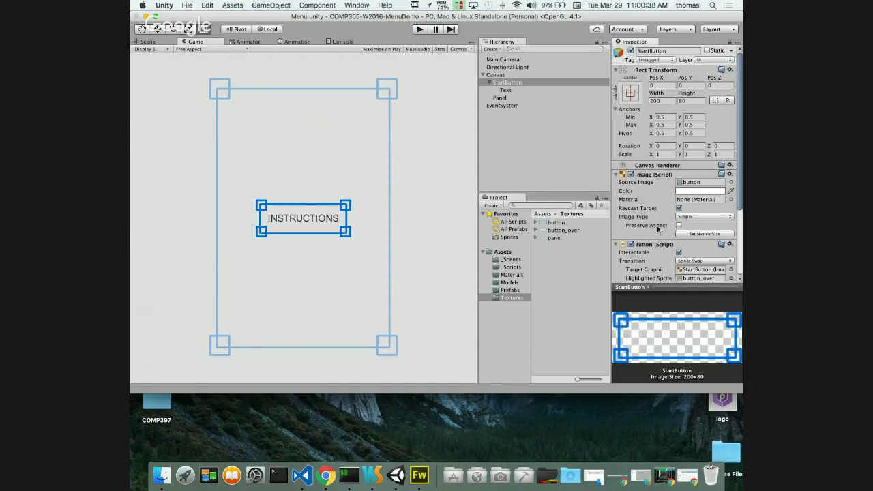
scroll(658, 229, down, 5)
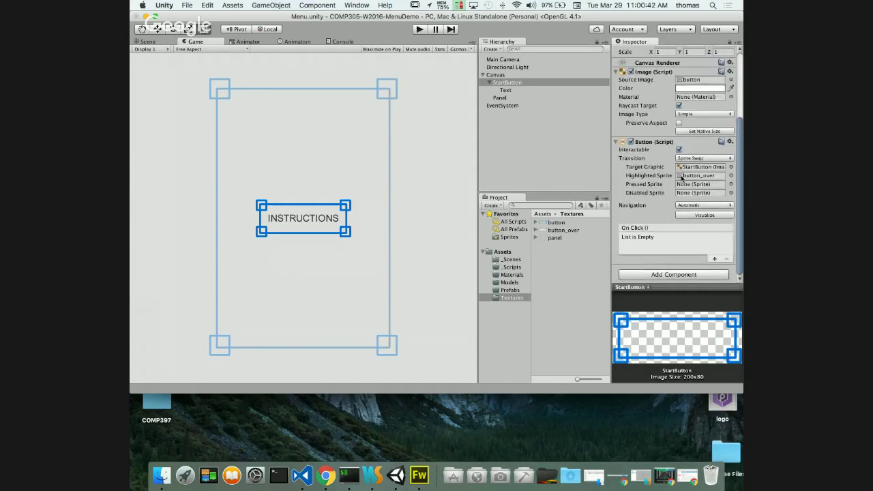
click(722, 176)
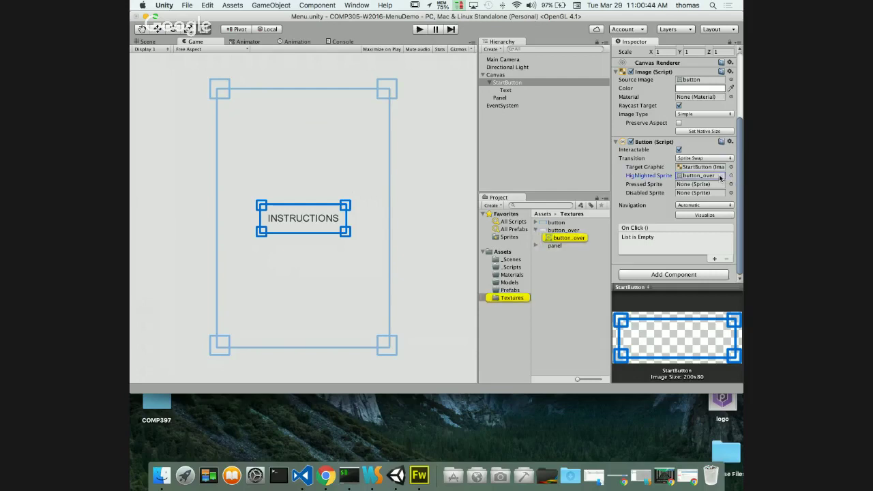
key(BackSpace)
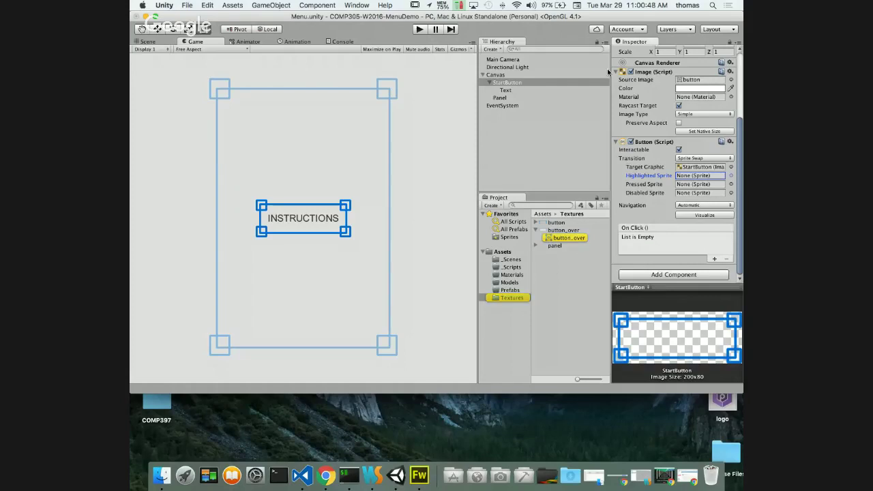
- Try to add a second Image component to StartButton
click(675, 276)
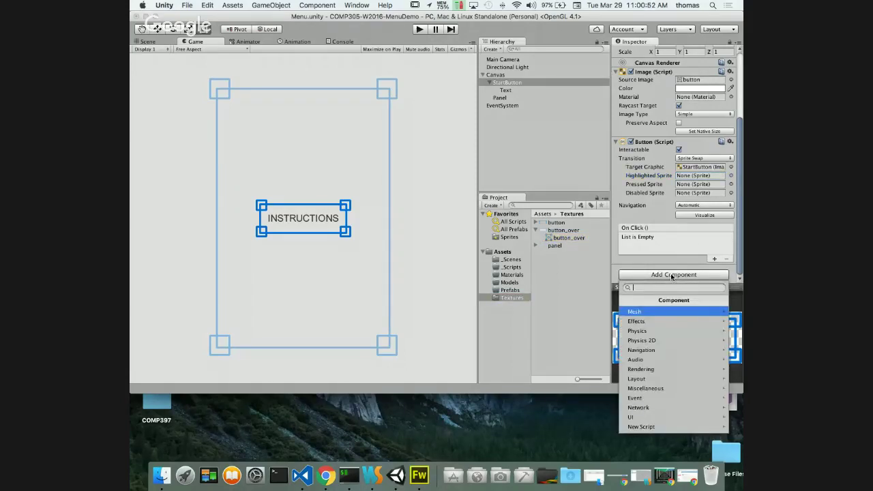
key(Down)
key(Down)
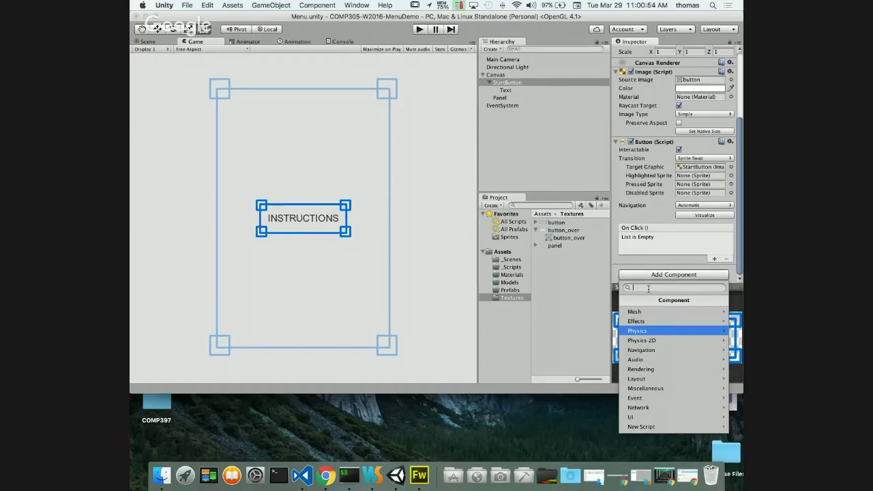
text(Imag)
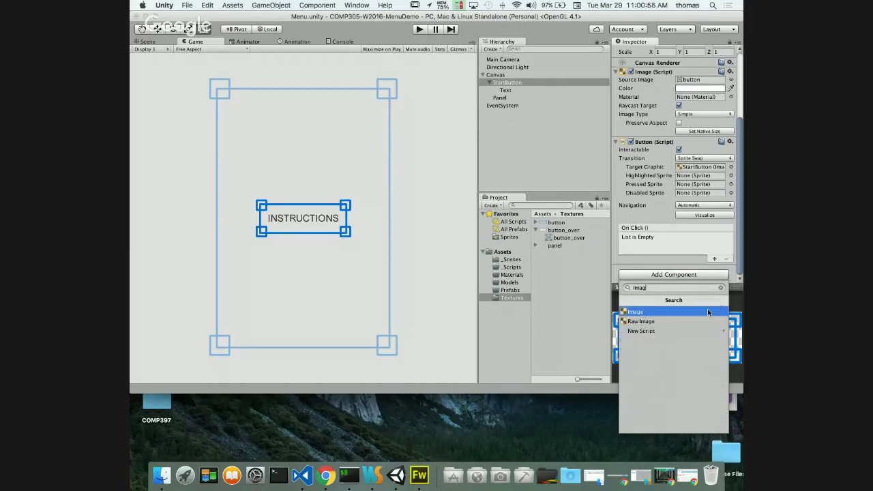
click(642, 315)
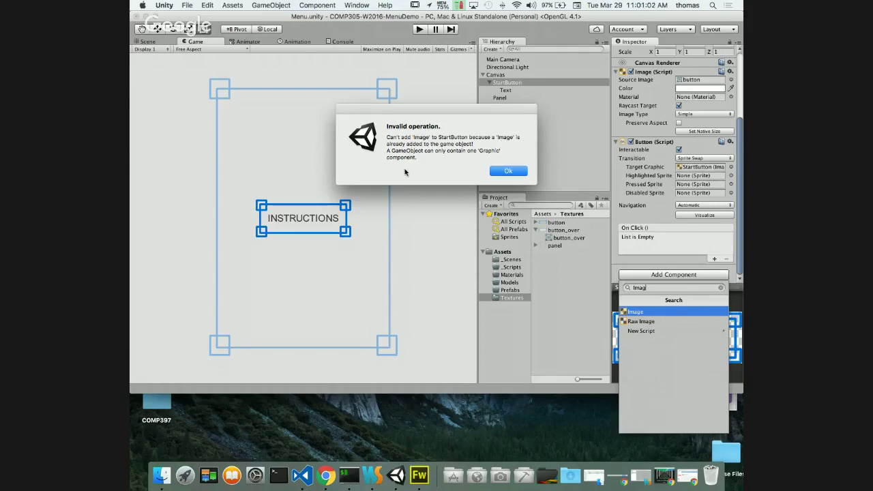
click(506, 171)
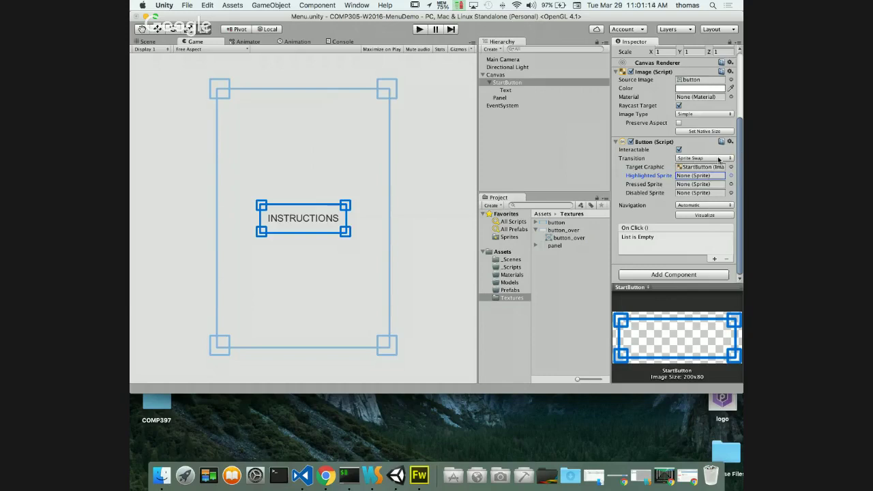
scroll(719, 164, up, 4)
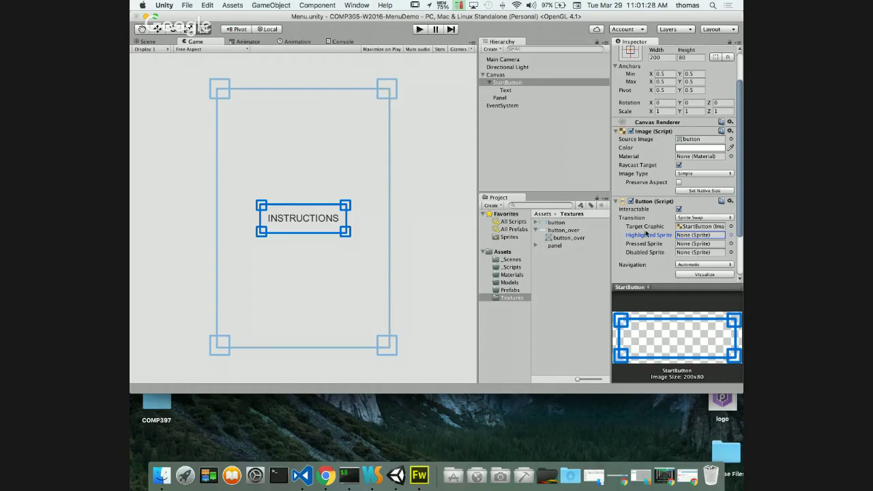
scroll(648, 234, down, 3)
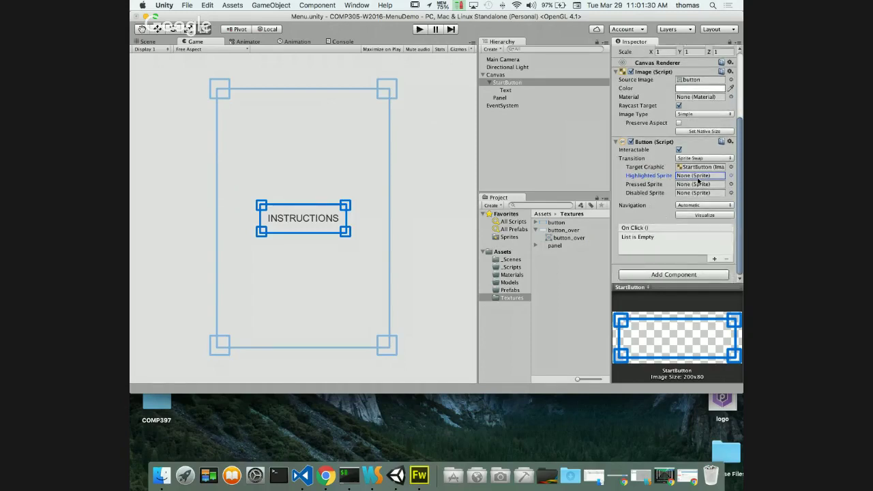
- Examine the button_over sprite, its texture import settings and the scene's EventSystem
click(561, 237)
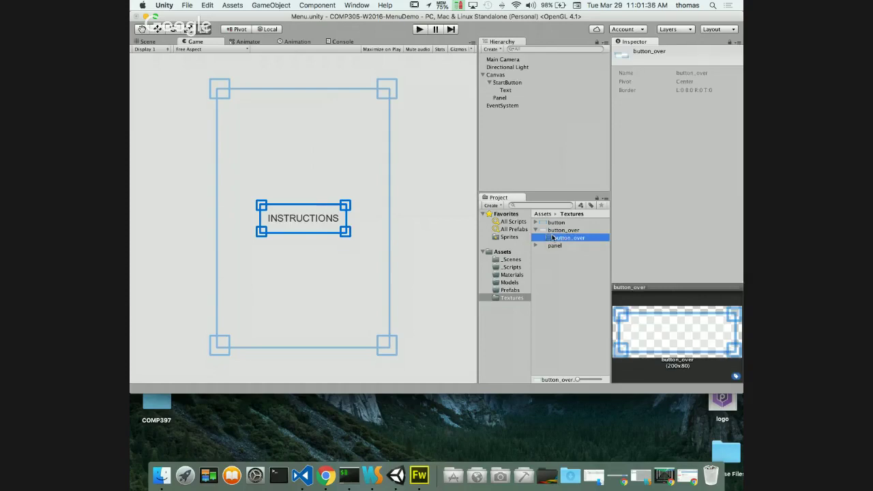
click(534, 230)
click(564, 231)
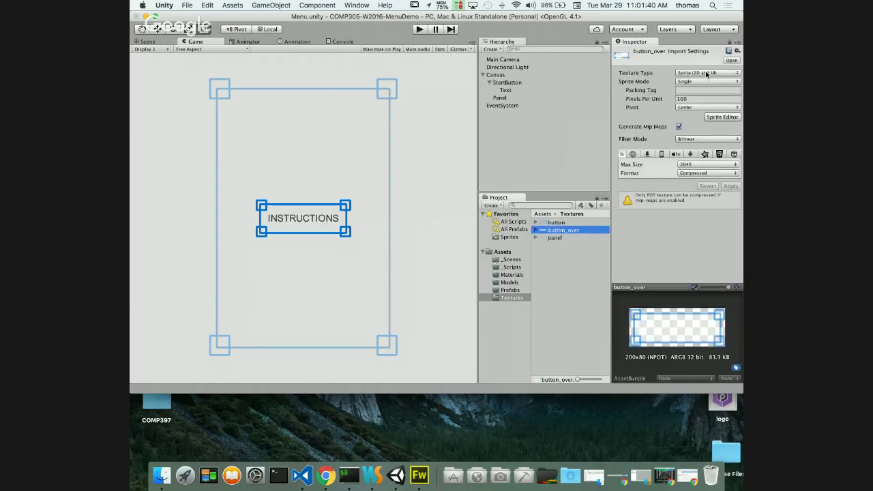
click(492, 106)
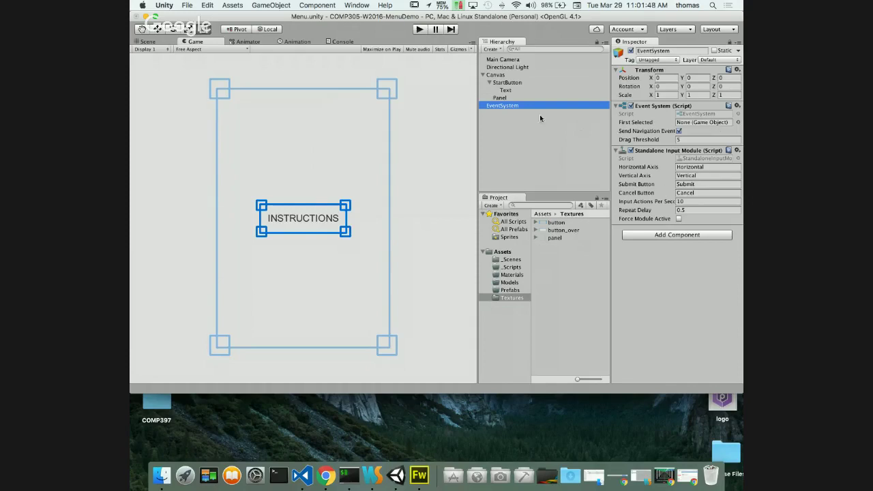
- Try button_over as the source image of StartButton's Image component and play-test the menu briefly
click(506, 82)
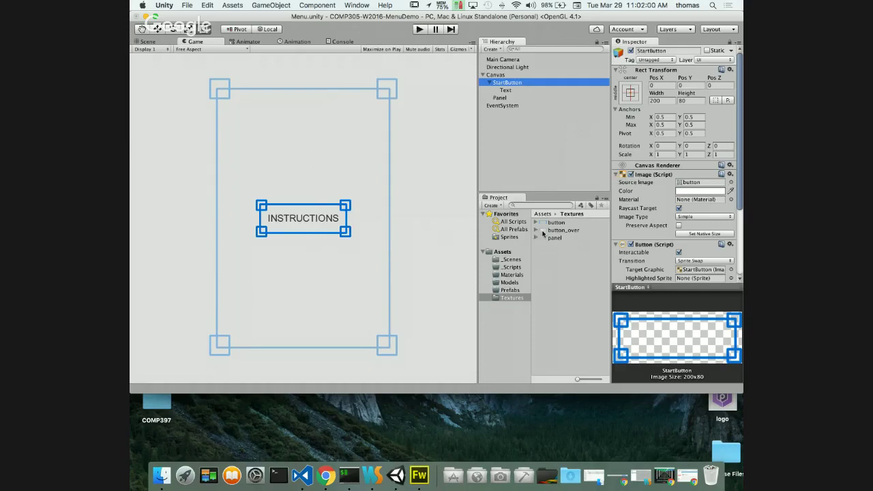
drag(544, 231, 681, 184)
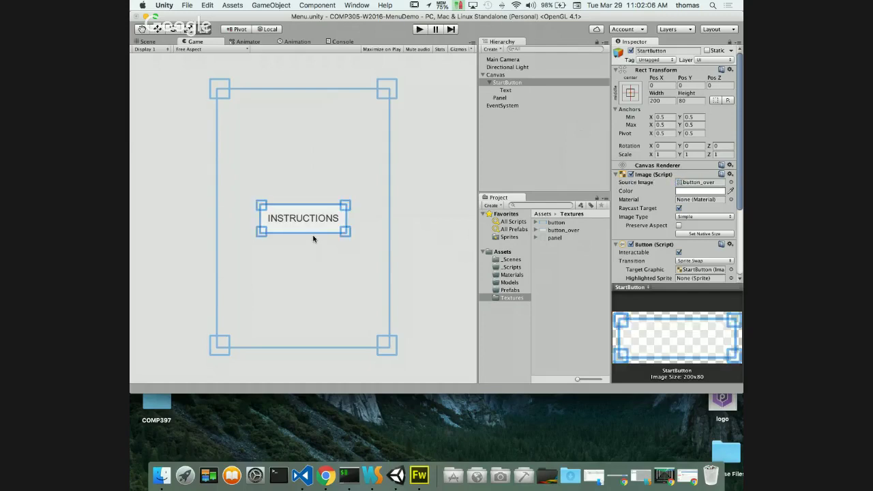
click(419, 28)
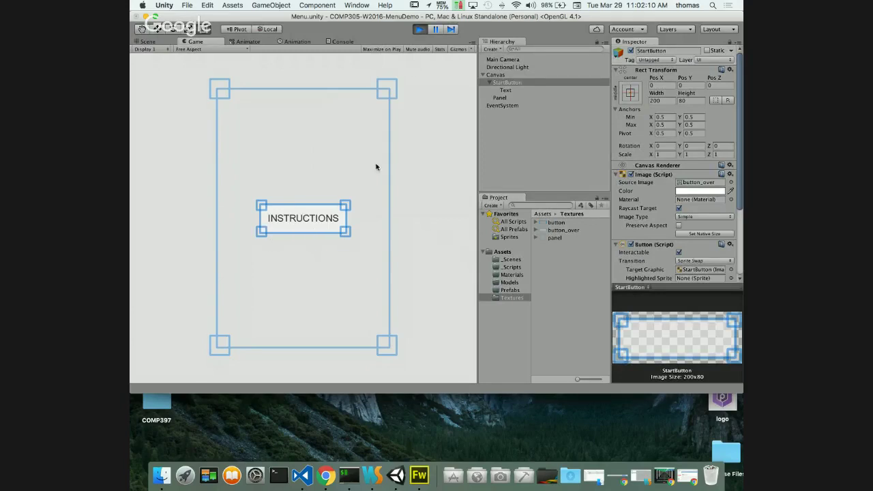
click(420, 29)
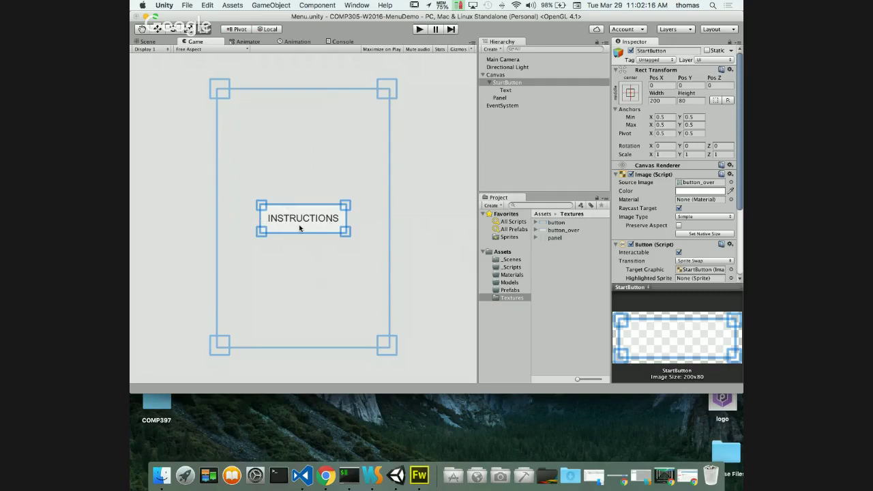
- Set the source image of StartButton's Image component back to the button sprite
click(731, 182)
click(570, 156)
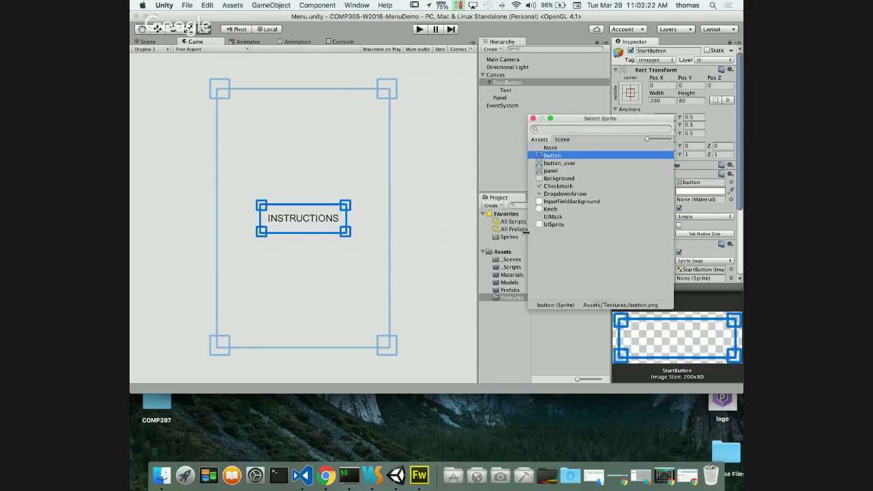
click(562, 369)
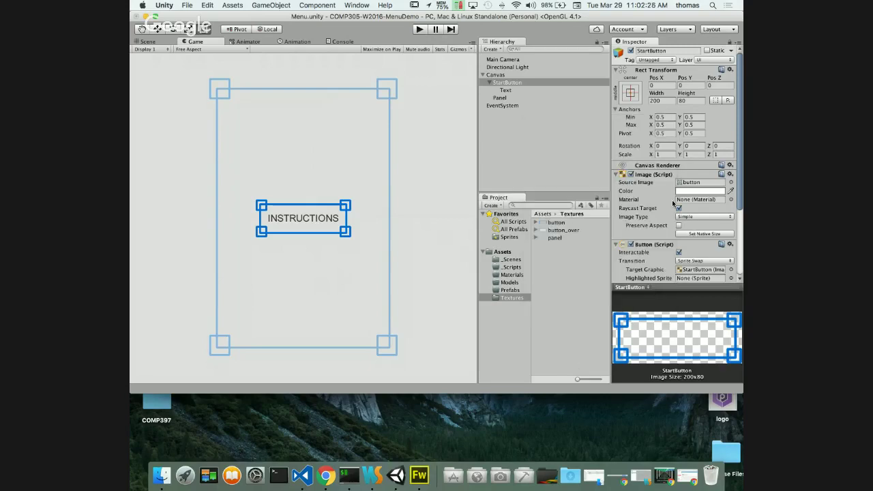
- Assign button_over as the highlighted sprite of StartButton's Button component, leaving its navigation on Automatic
scroll(660, 219, down, 2)
scroll(660, 220, down, 4)
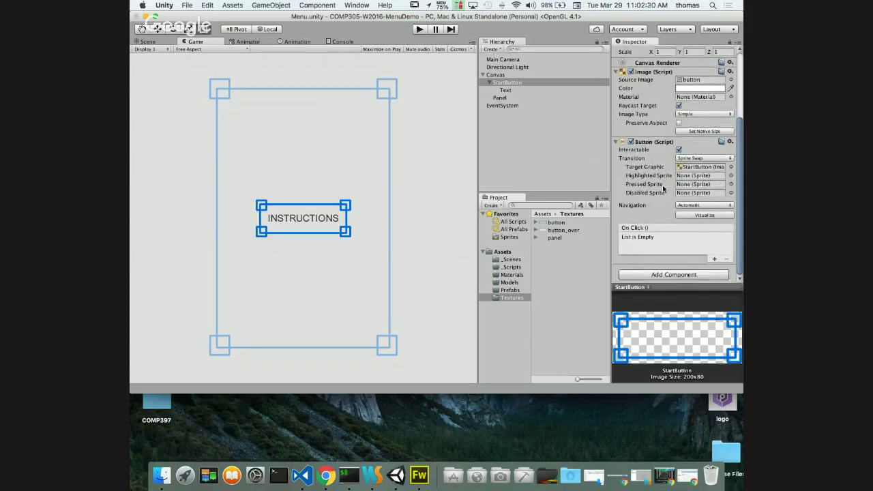
click(704, 205)
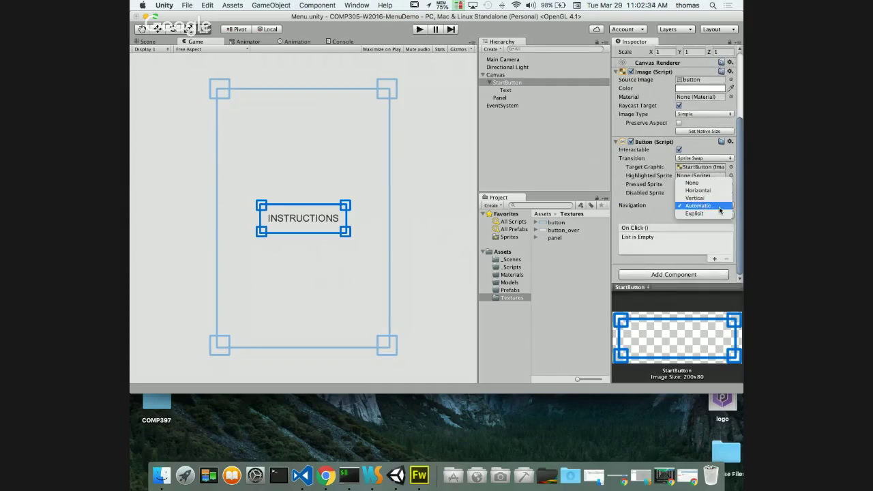
click(728, 217)
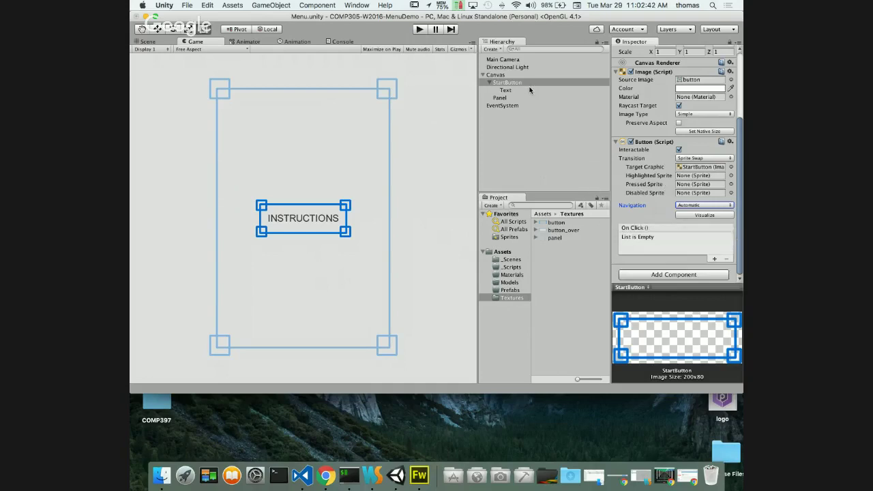
drag(559, 231, 679, 178)
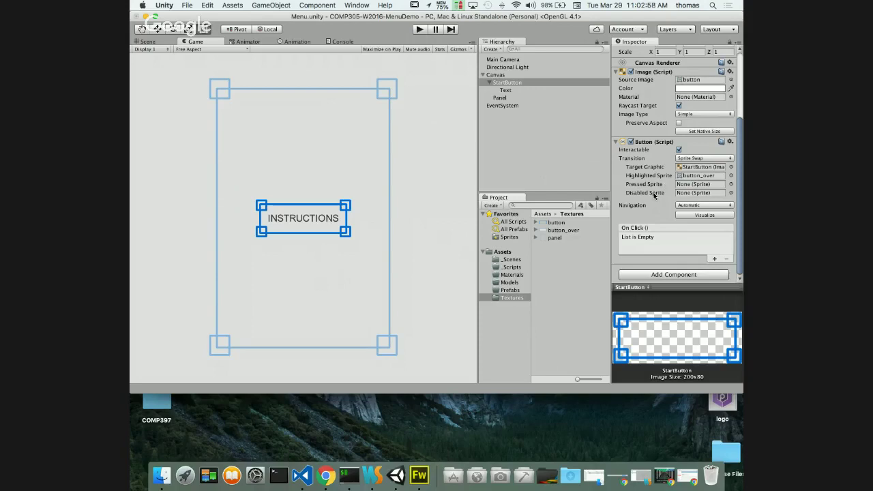
- Switch to Fireworks and save the button_over image under the new name button_pressed.png in the Textures folder
click(421, 475)
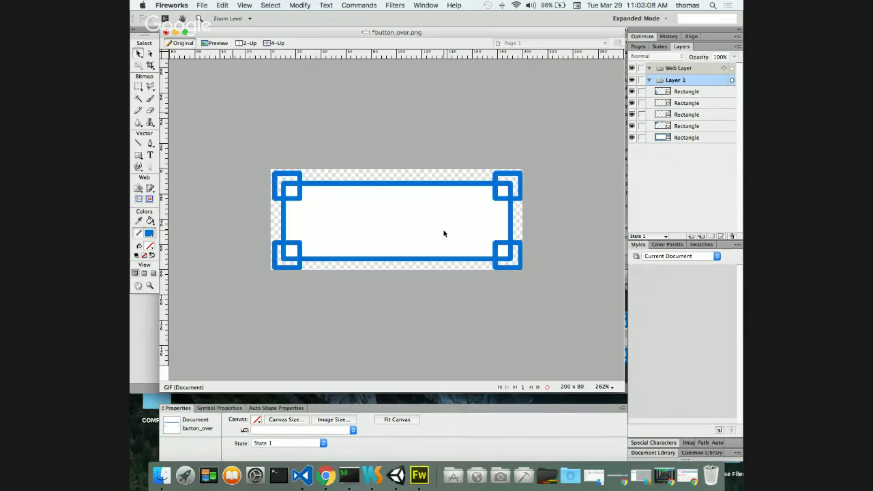
click(201, 6)
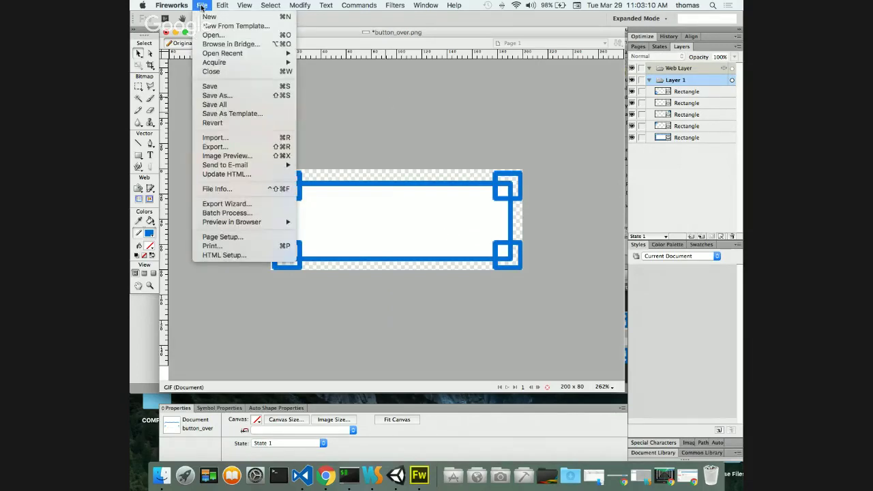
click(218, 96)
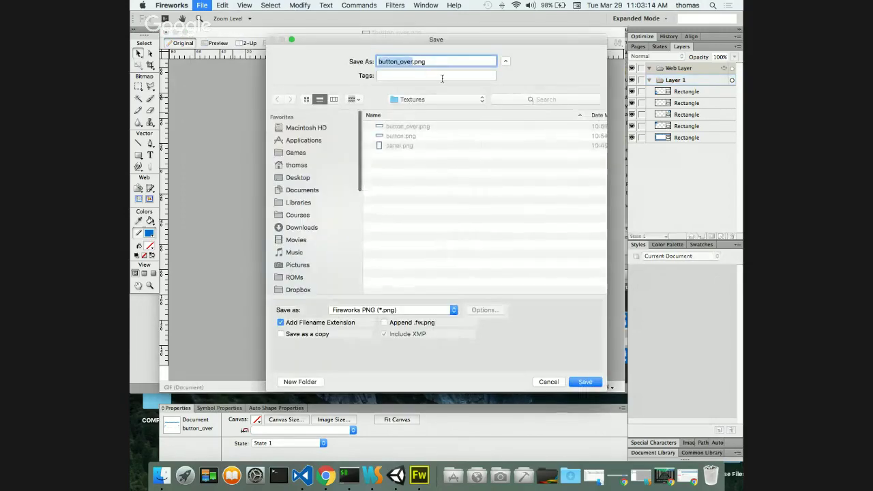
key(Right)
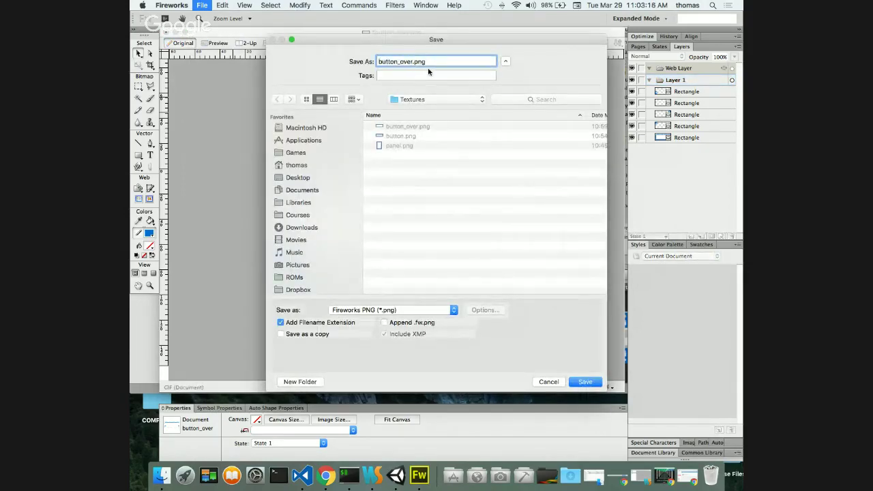
key(BackSpace)
key(BackSpace)
key(BackSpace)
key(BackSpace)
text(pressed)
click(585, 382)
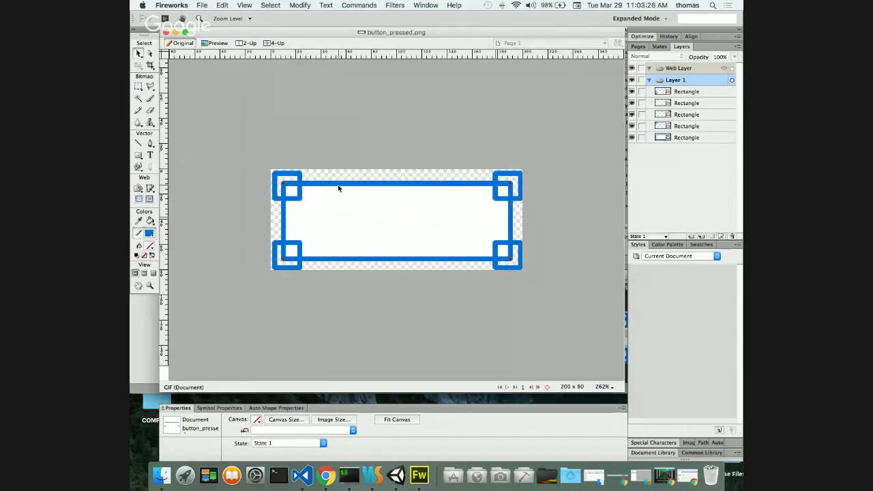
- Fill the large central rectangle of the button_pressed image with gray, trying progressively lighter shades from dark to light-medium gray
click(335, 187)
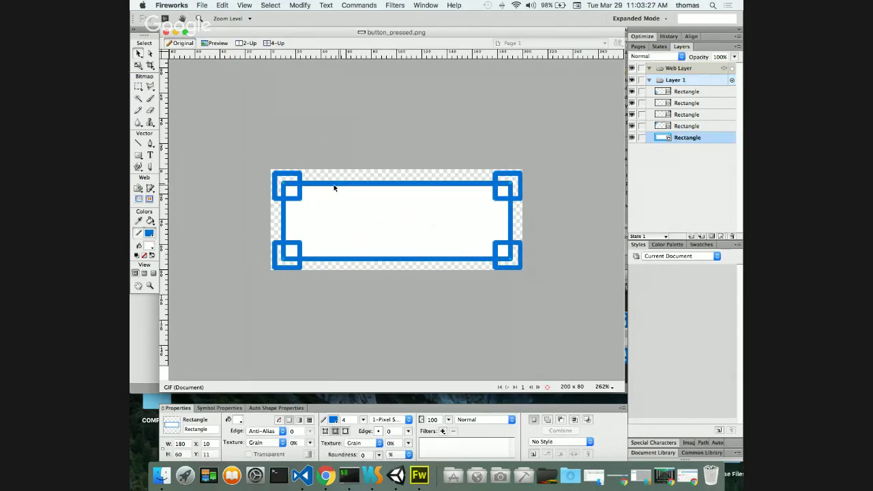
click(239, 420)
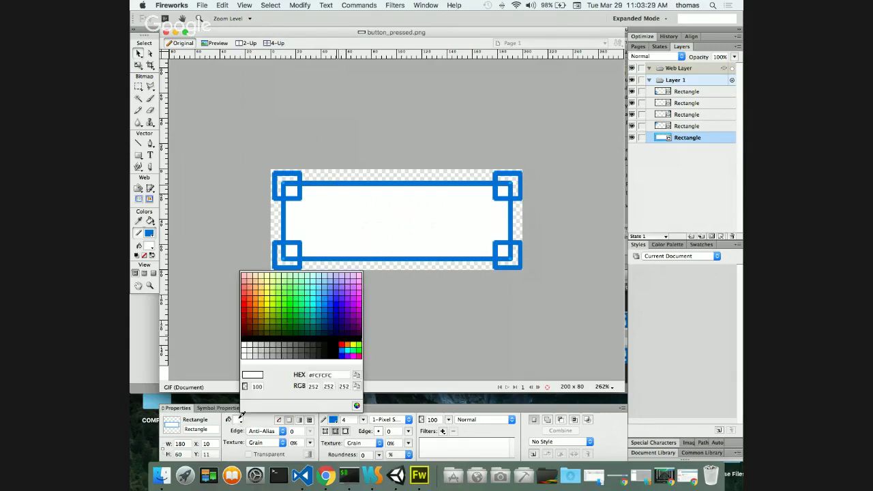
click(297, 343)
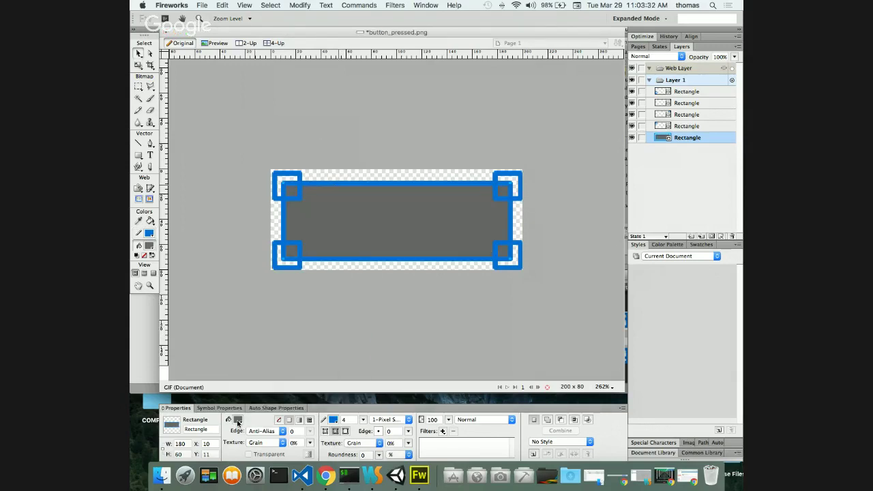
click(238, 420)
click(278, 344)
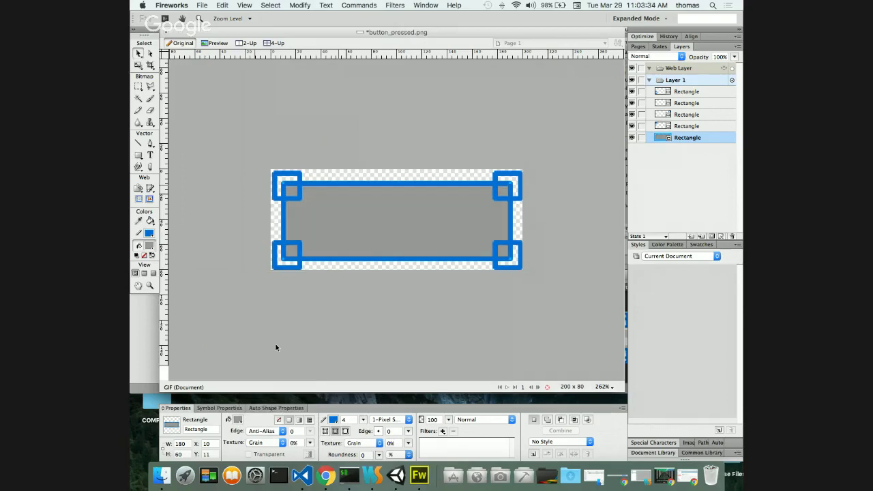
click(238, 420)
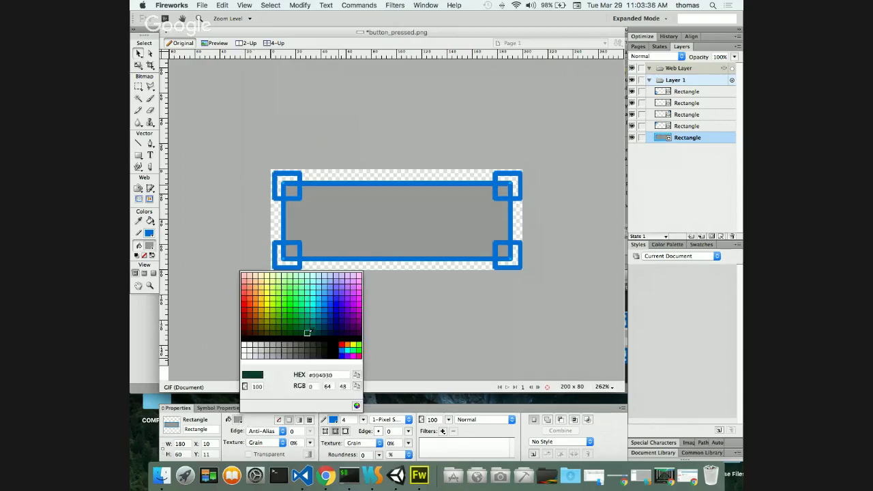
click(273, 343)
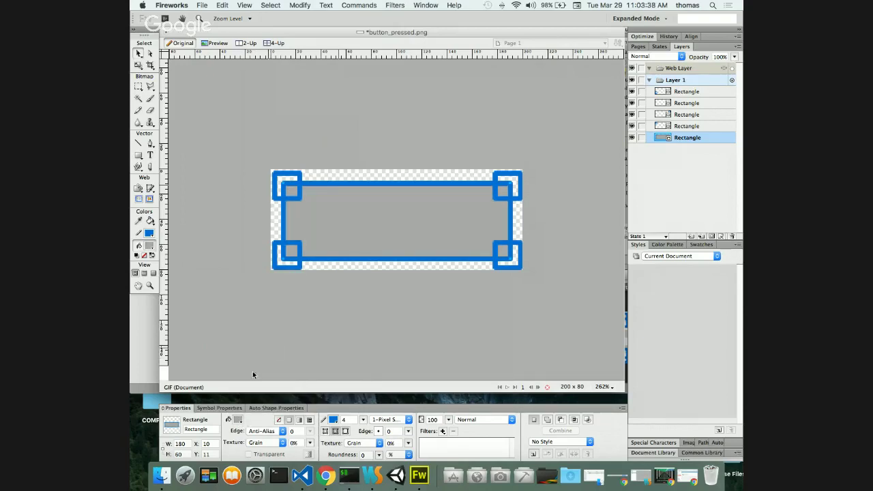
- Fill the large central rectangle with a light grey slightly darker than #EEEEEE and deselect it
click(237, 419)
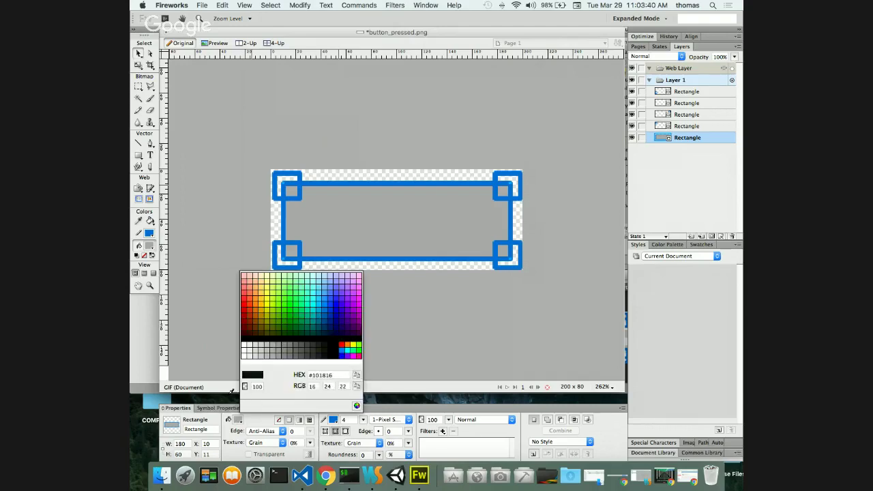
click(252, 340)
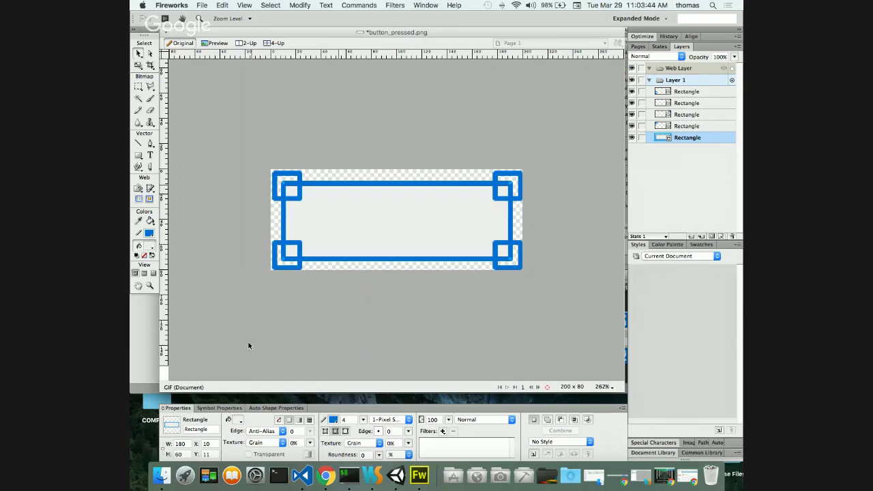
click(237, 420)
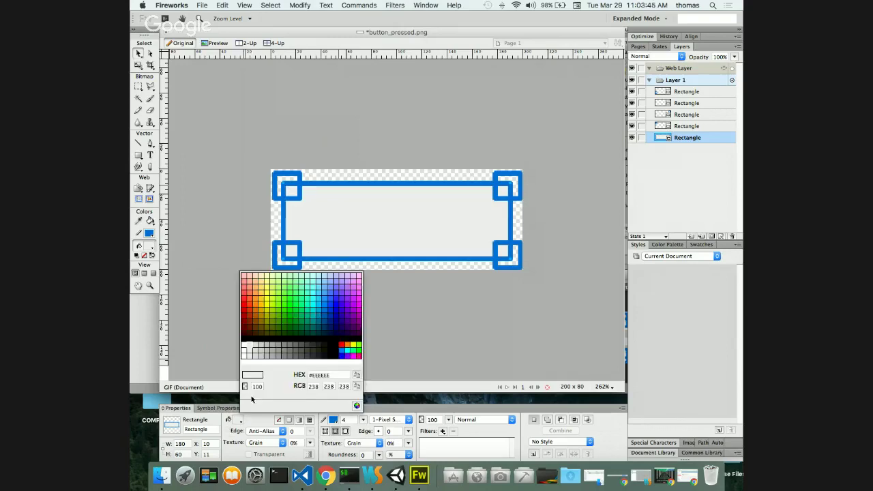
click(256, 347)
click(249, 237)
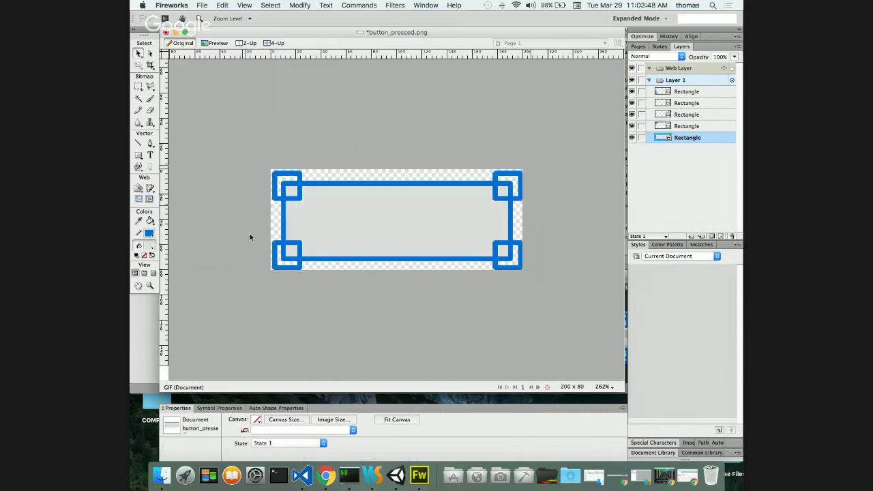
- Save the button image under the new name button_disabled.png in the Textures folder
click(200, 5)
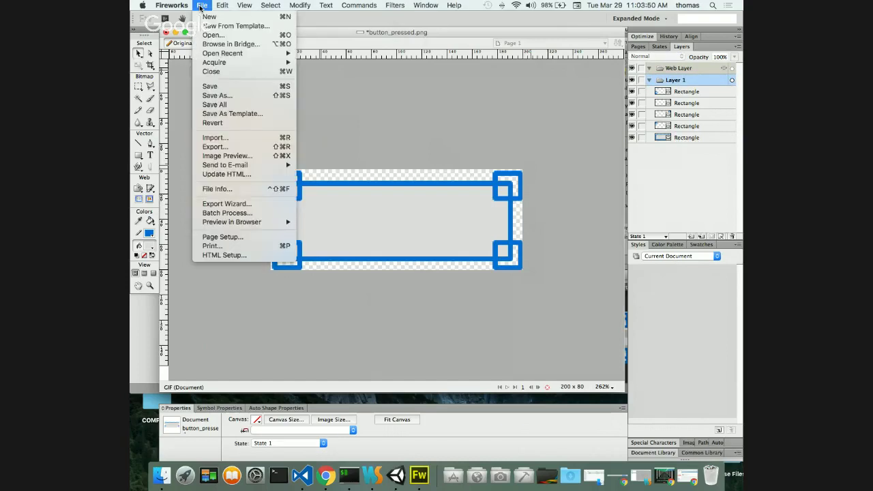
click(225, 106)
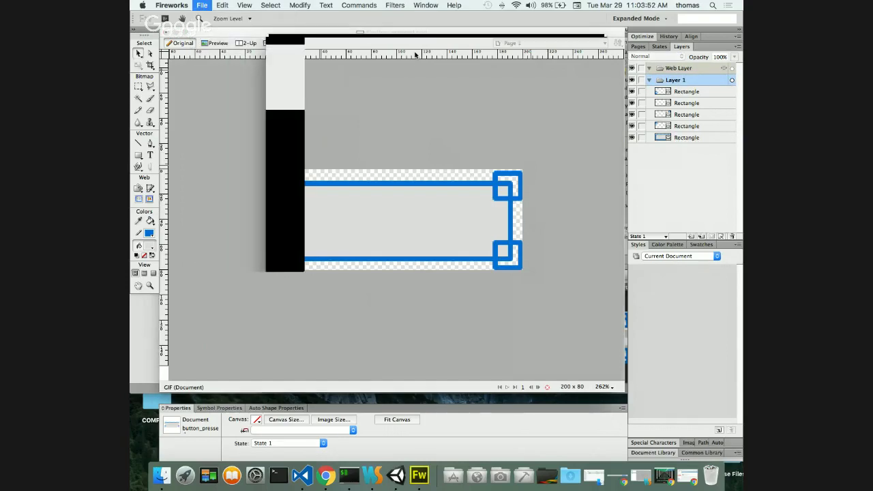
drag(401, 62, 423, 62)
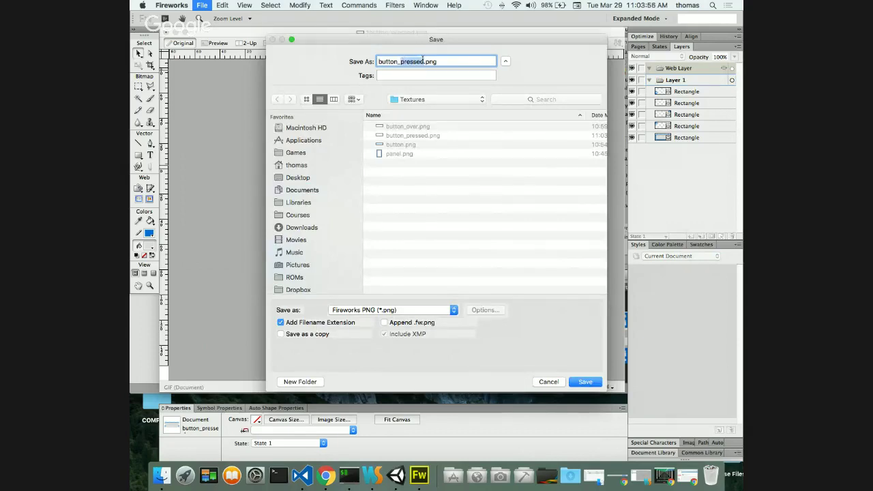
text(disabled)
click(585, 382)
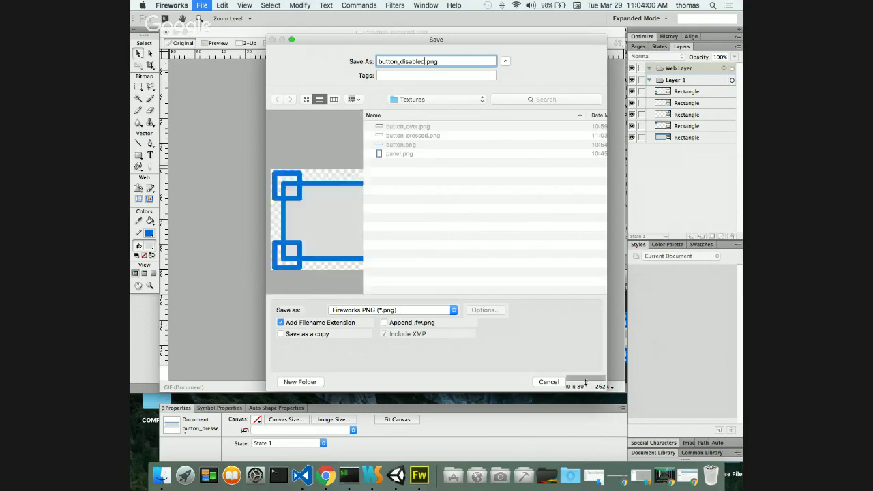
- Switch to Unity and apply the Sprite (2D and UI) texture type to the button_disabled texture
click(395, 475)
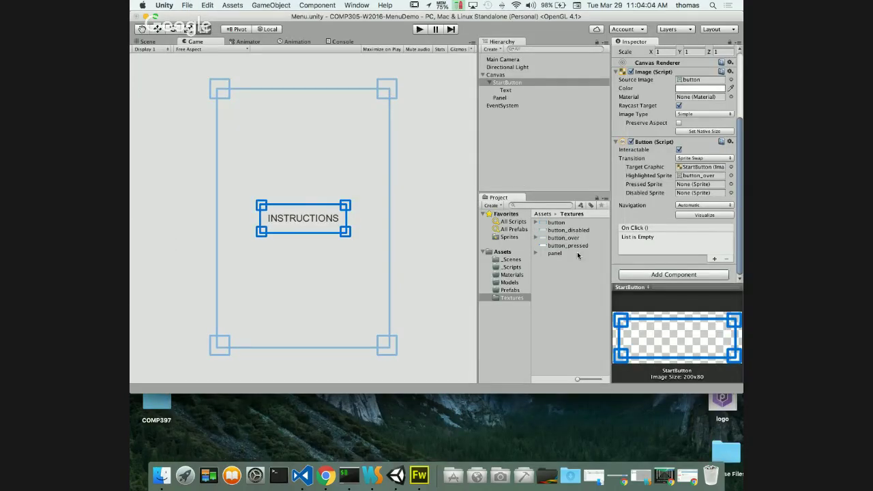
click(578, 231)
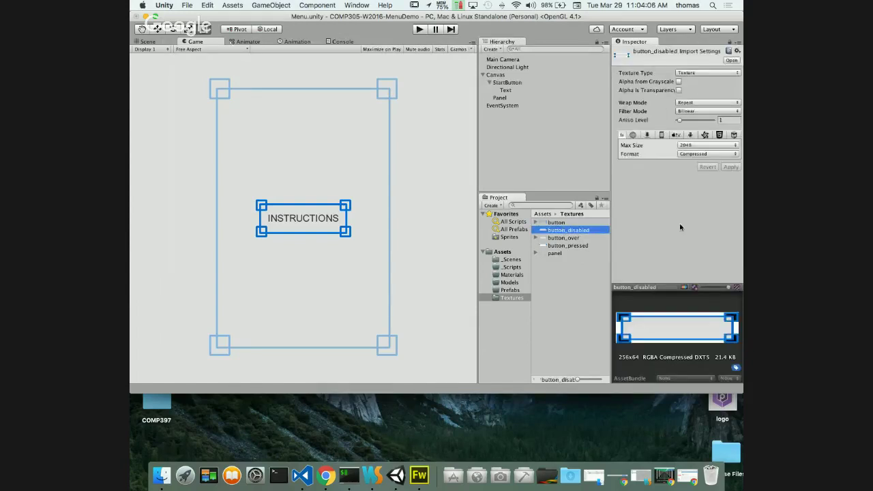
click(688, 73)
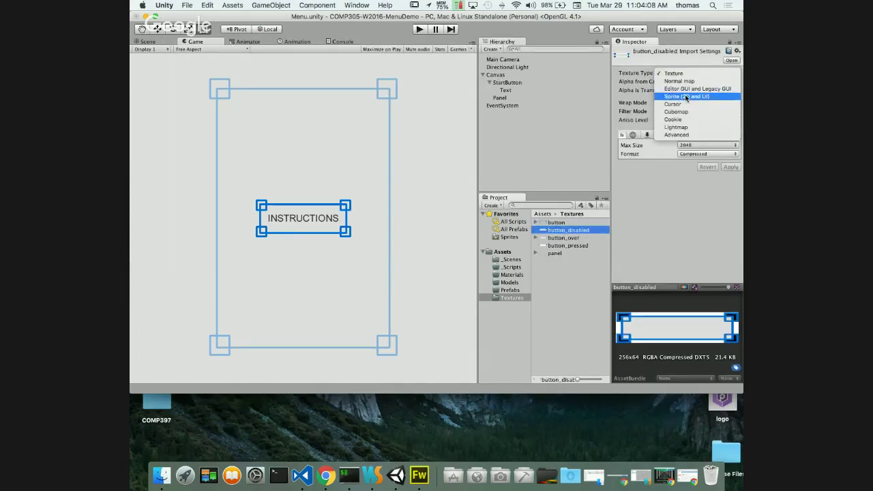
click(687, 94)
click(730, 186)
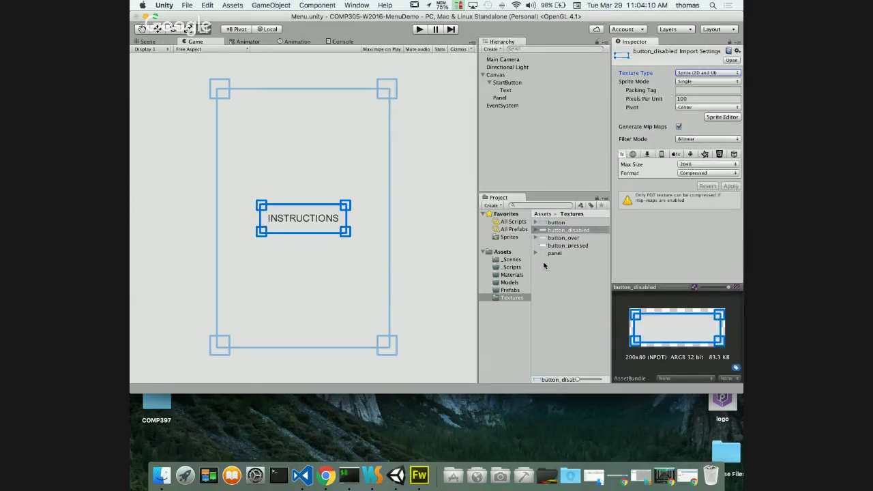
- Apply the Sprite (2D and UI) texture type to the button_pressed texture
click(571, 246)
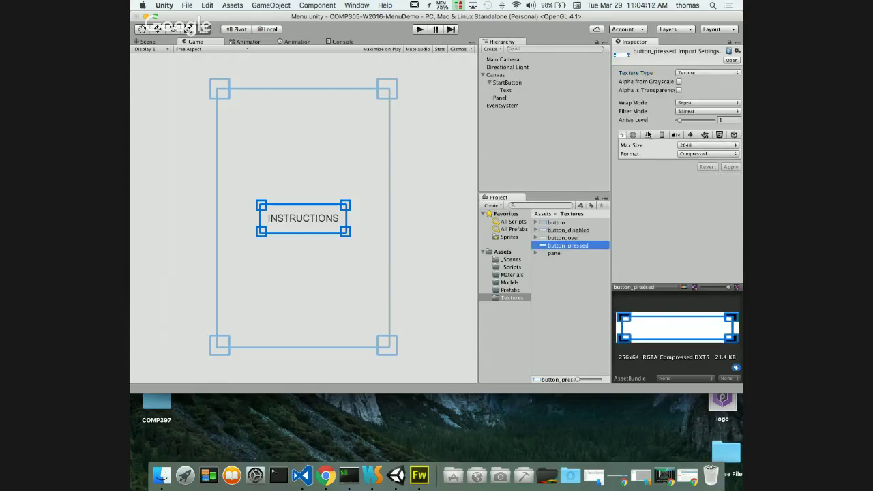
click(685, 73)
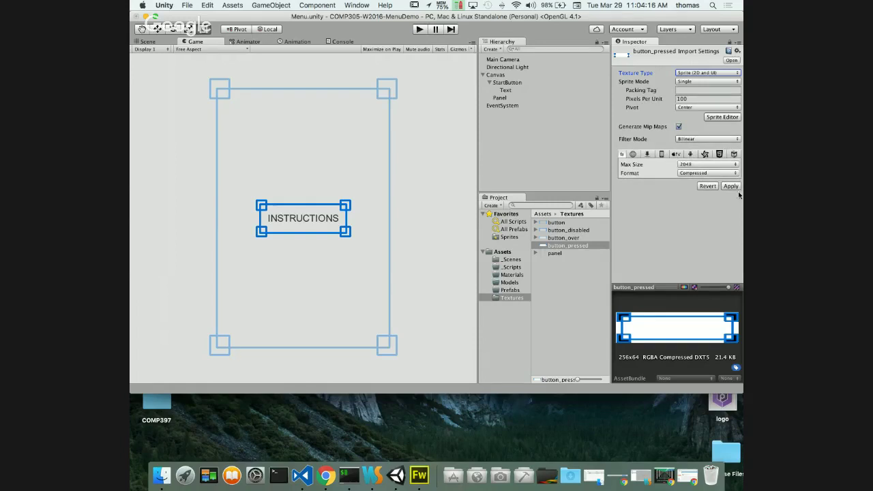
click(731, 186)
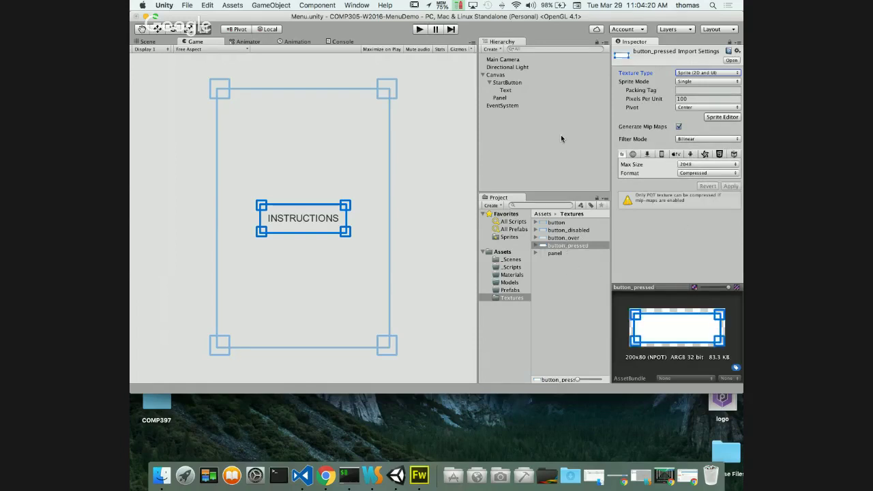
- Assign button_pressed as StartButton's pressed sprite and button_disabled as its disabled sprite, and test the button in play mode
click(508, 83)
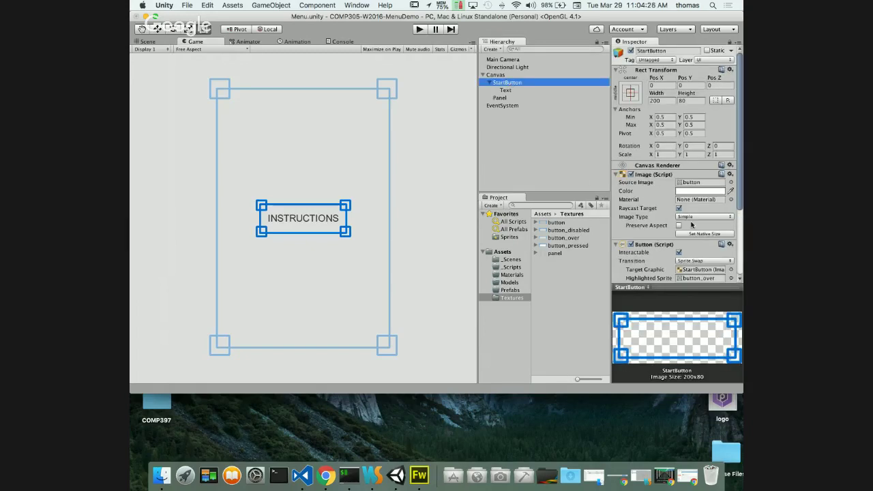
scroll(690, 224, down, 5)
click(617, 74)
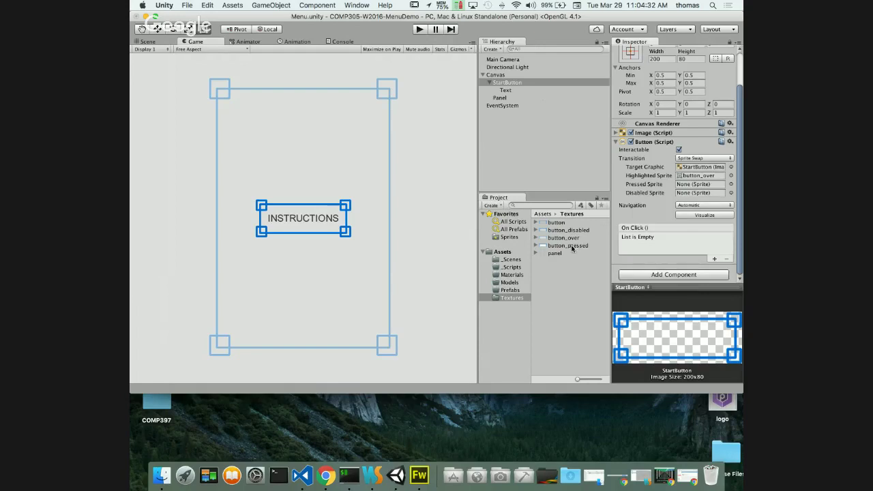
drag(571, 249, 697, 184)
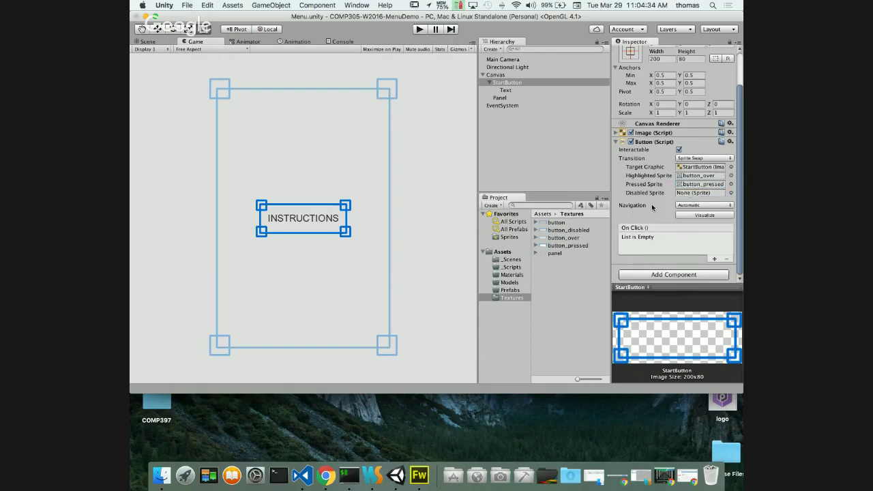
drag(566, 231, 679, 194)
click(420, 28)
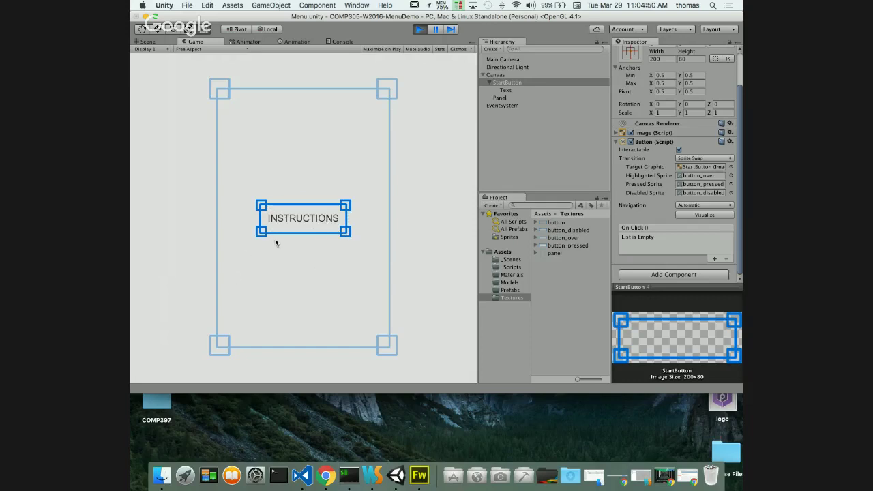
click(420, 29)
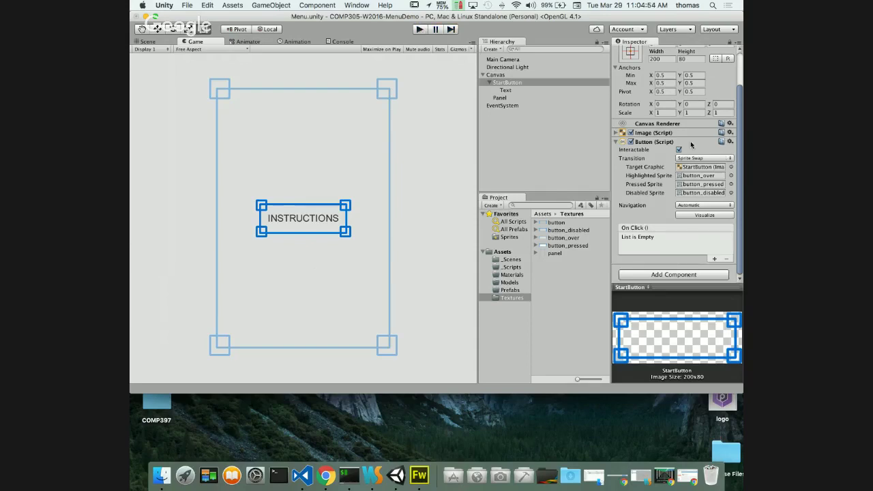
- Change StartButton's transition to Color Tint with highlighted color D7D7D7FF, and test it in play mode
click(706, 158)
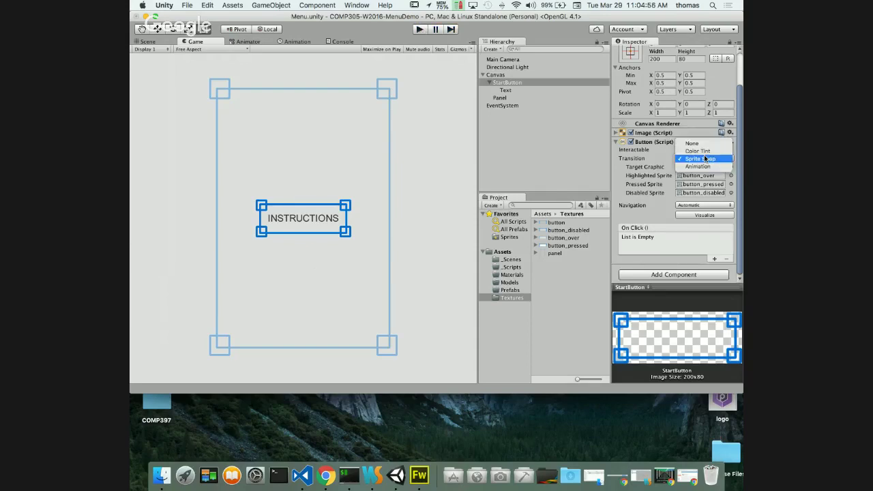
click(705, 151)
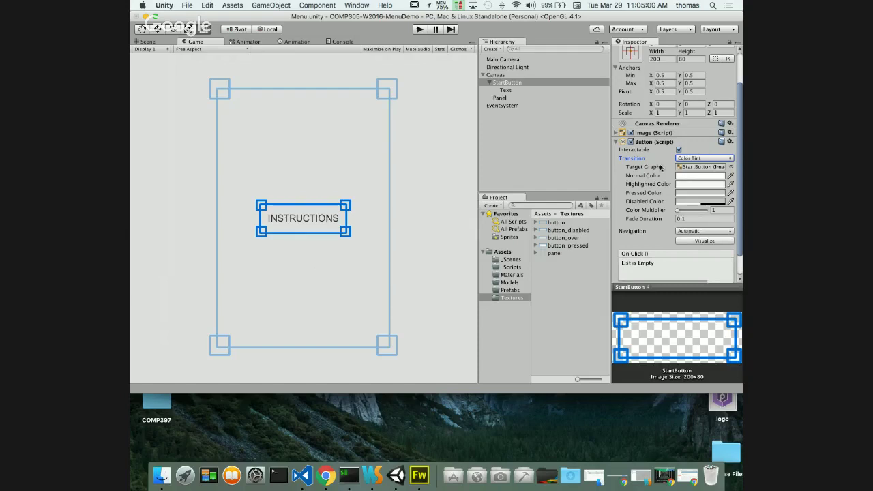
click(690, 185)
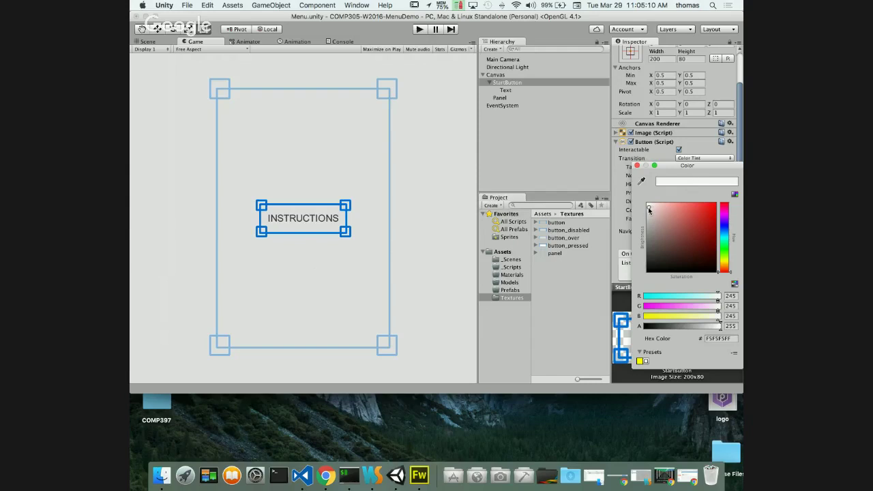
drag(649, 209, 648, 217)
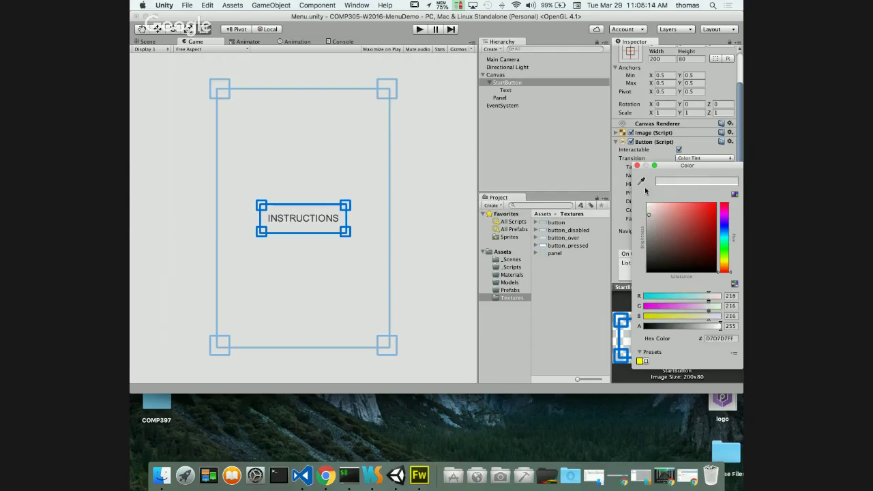
click(576, 126)
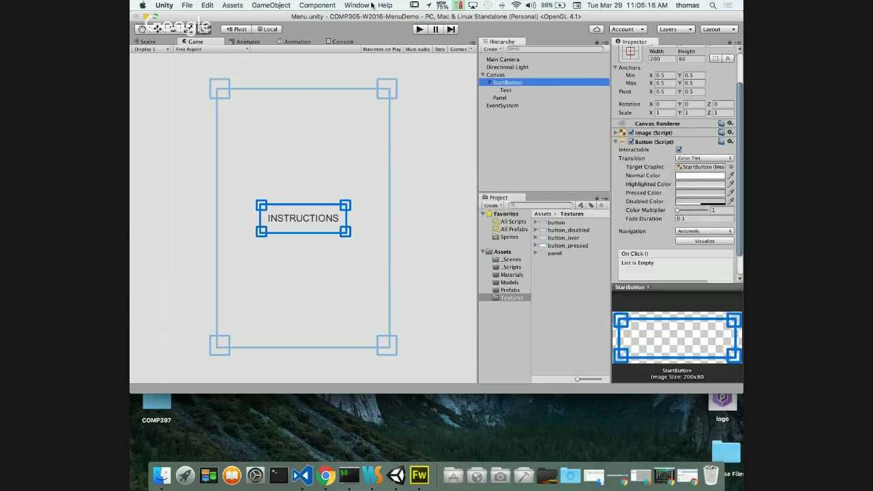
click(419, 29)
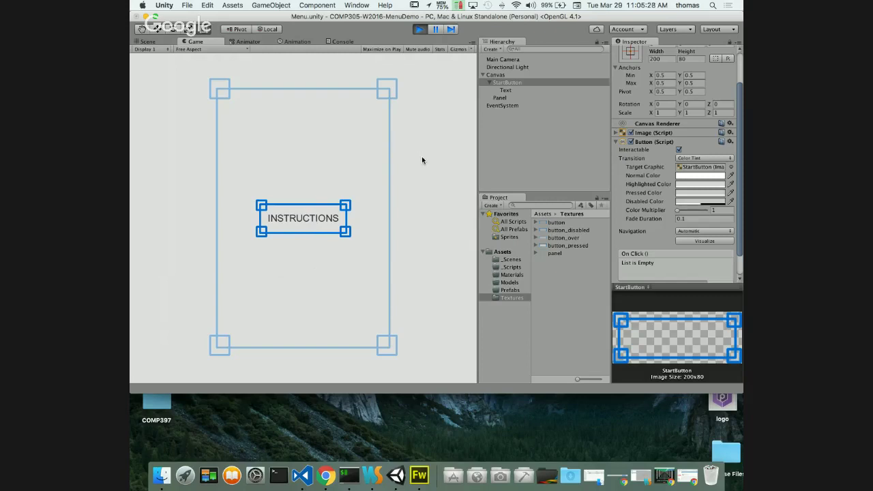
click(420, 29)
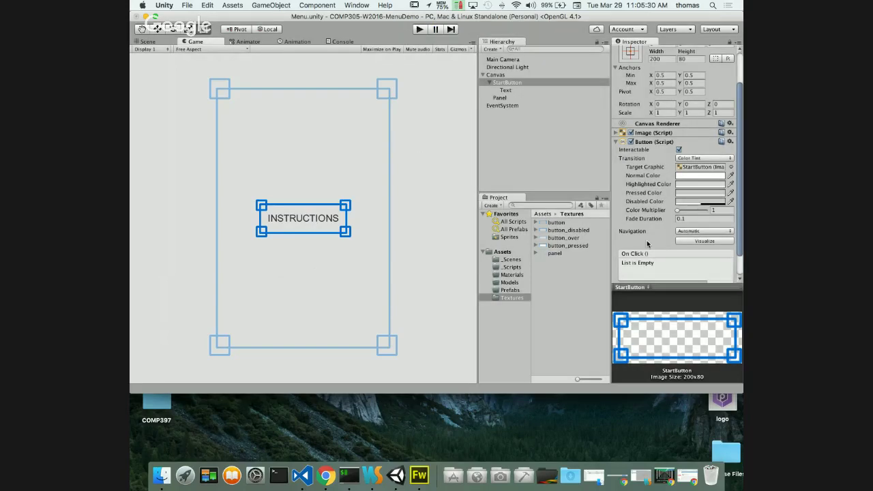
- Set StartButton's transition to None and change it back to Sprite Swap
click(704, 159)
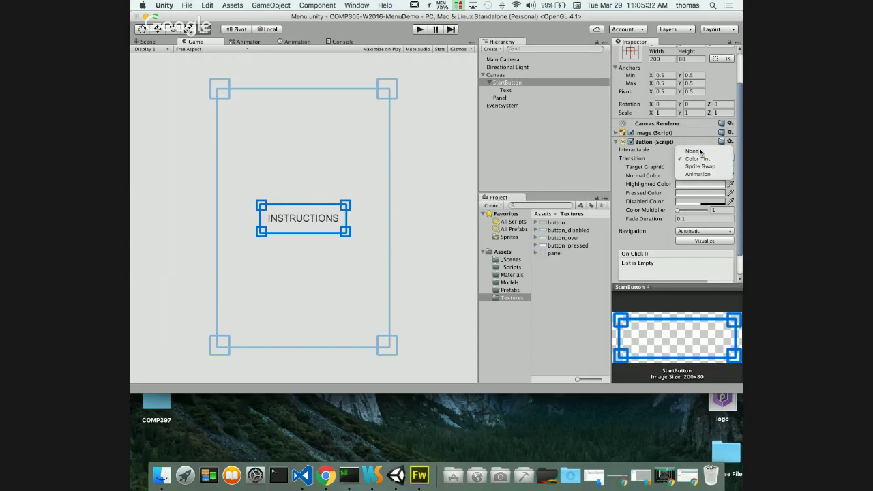
click(700, 151)
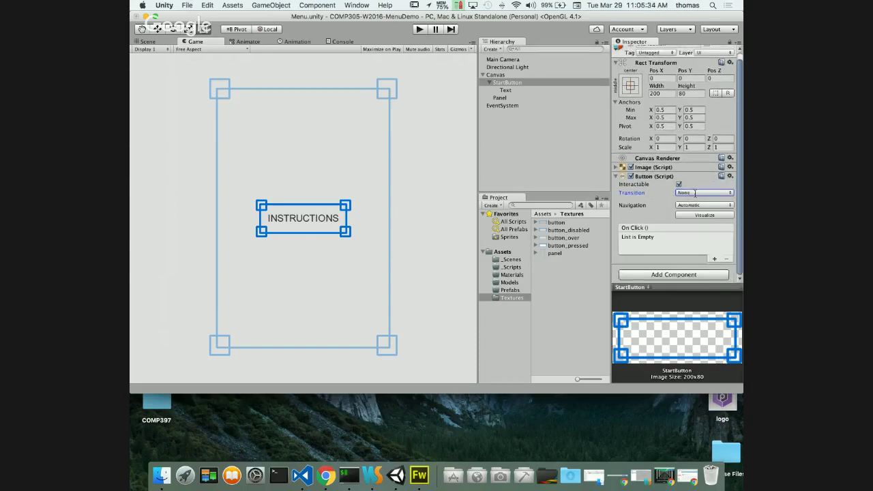
click(691, 195)
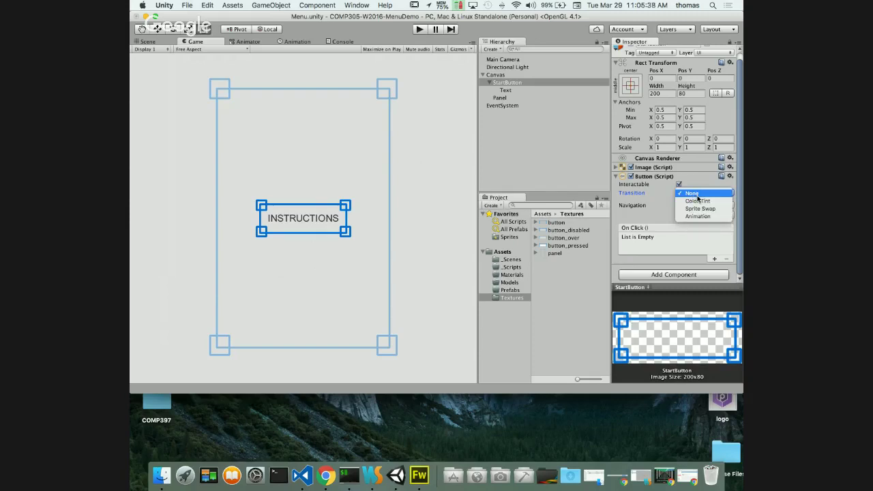
click(698, 207)
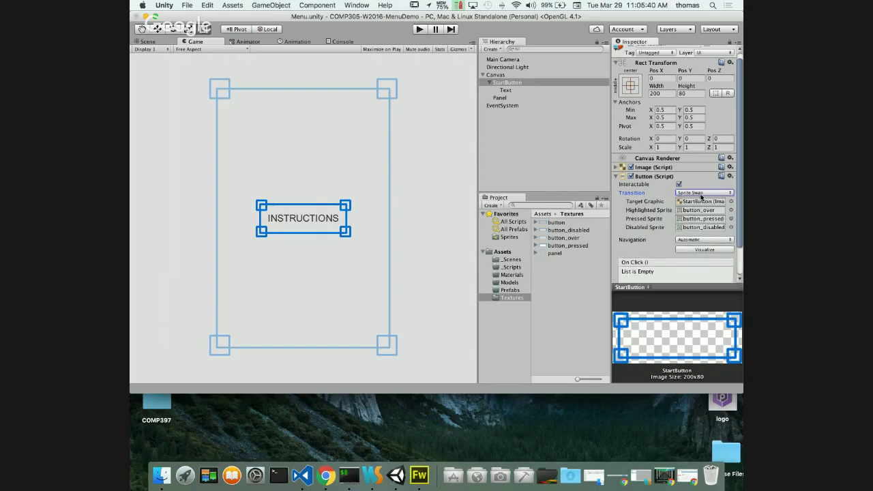
- Set StartButton's transition to Animation, and open the auto-generated animation controller's save dialog but cancel it
click(701, 194)
click(696, 203)
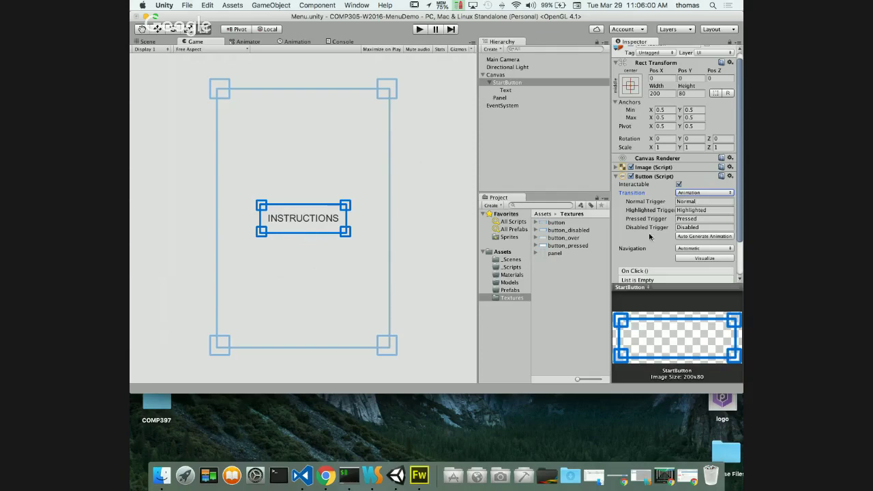
scroll(662, 254, down, 1)
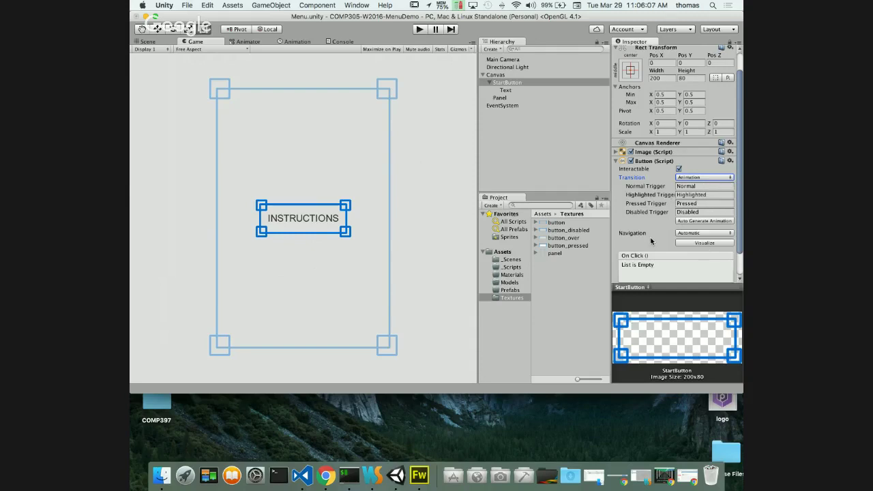
click(699, 221)
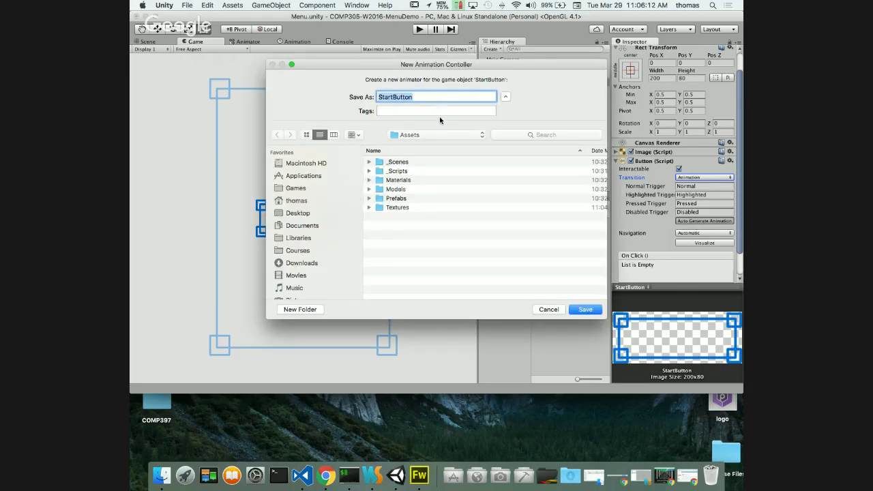
click(555, 309)
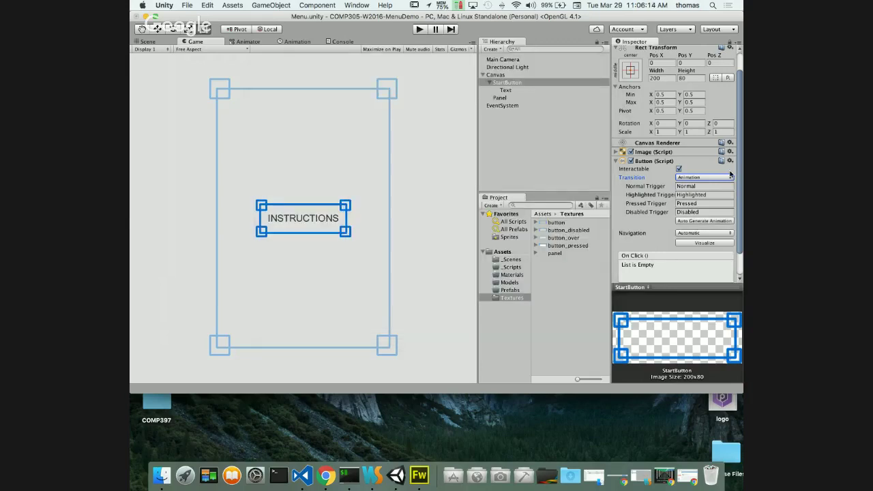
- Set StartButton's transition back to Sprite Swap and collapse its Button component
click(691, 178)
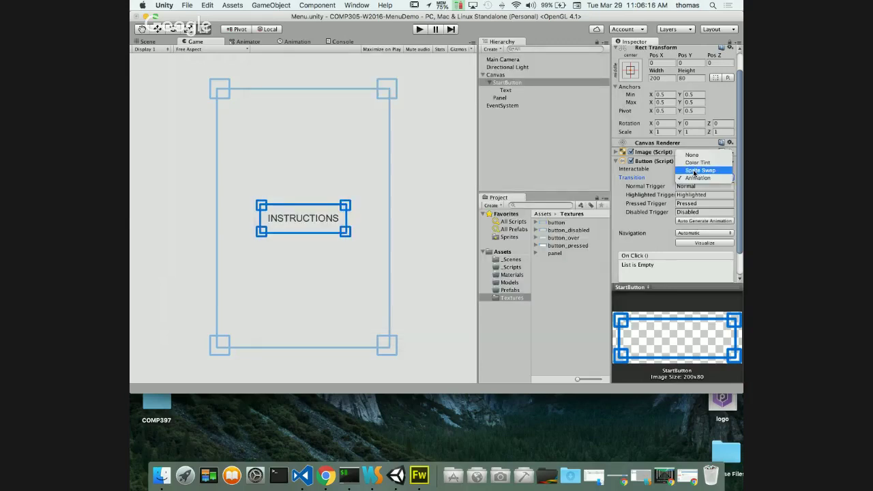
click(694, 170)
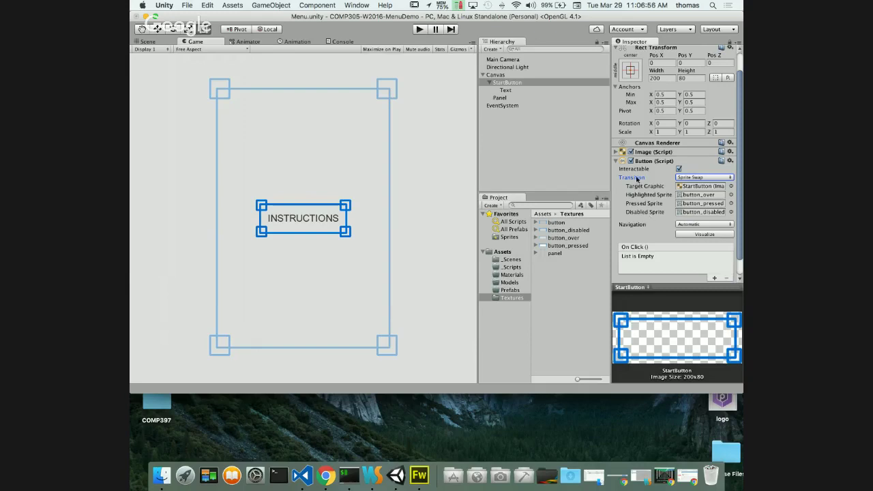
click(615, 161)
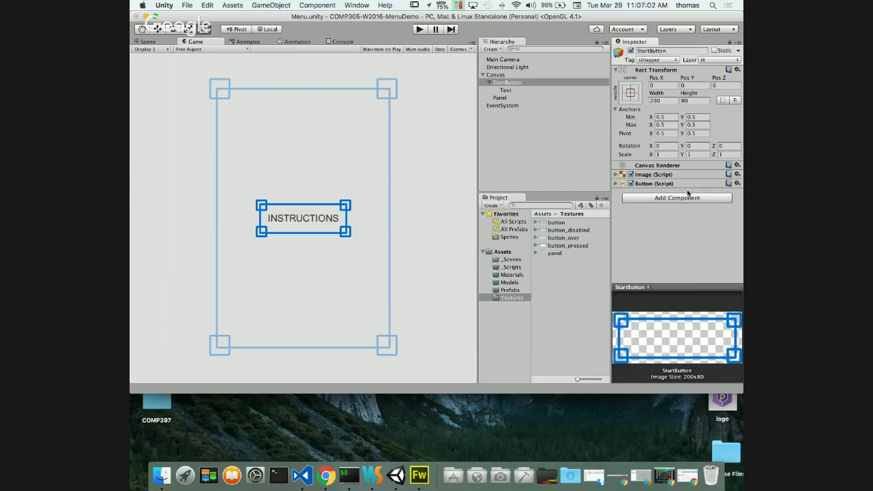
- Create an empty game object and move it out of StartButton to the root of the scene hierarchy
right_click(492, 136)
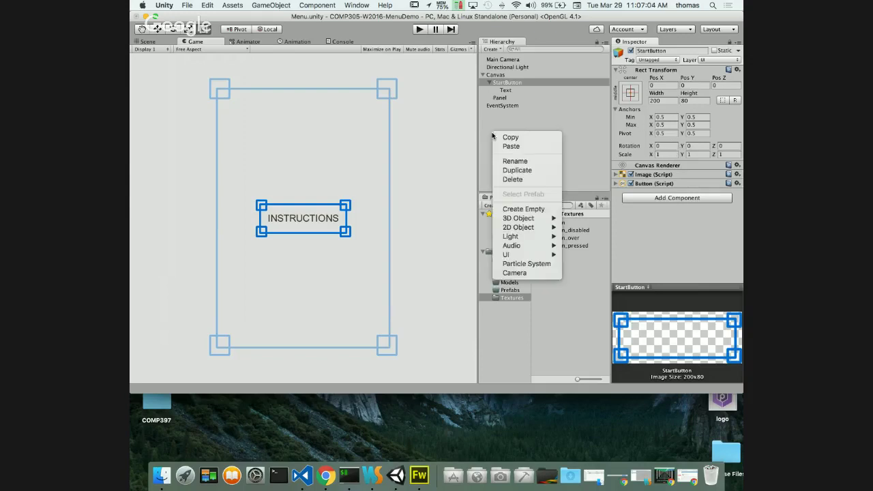
click(533, 210)
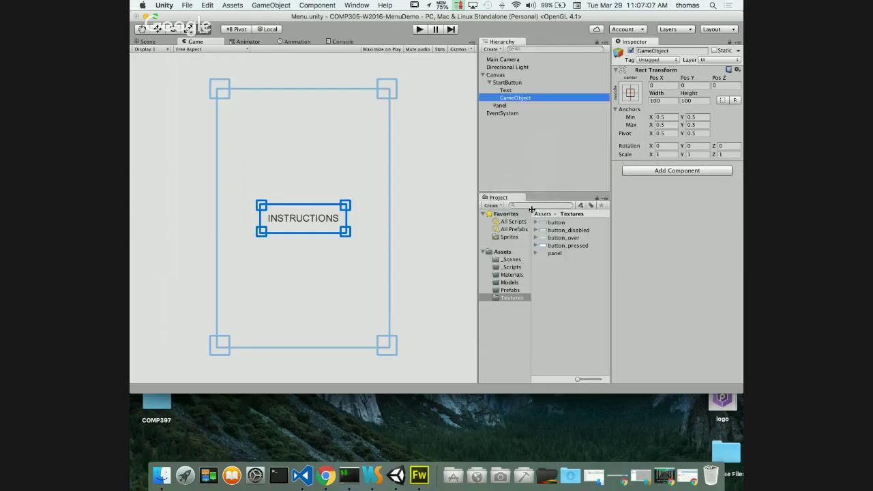
click(506, 100)
drag(507, 100, 546, 149)
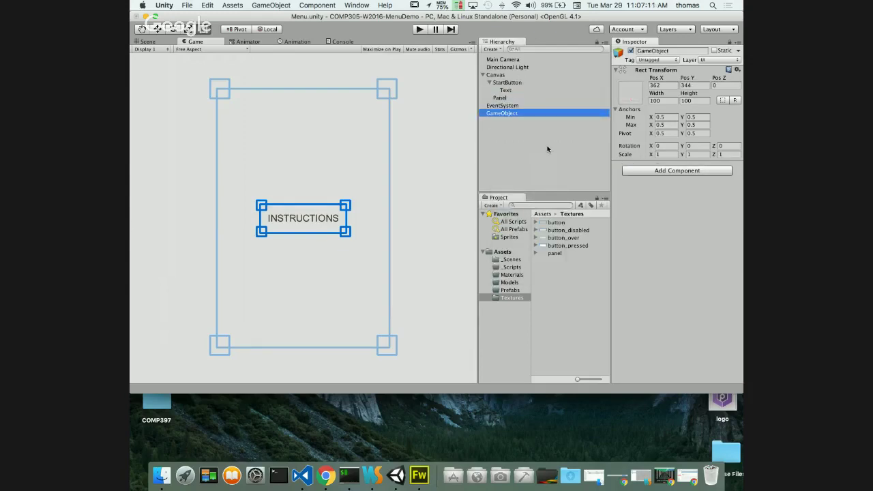
- Rename the new empty game object to GameController
click(514, 115)
text(Ga)
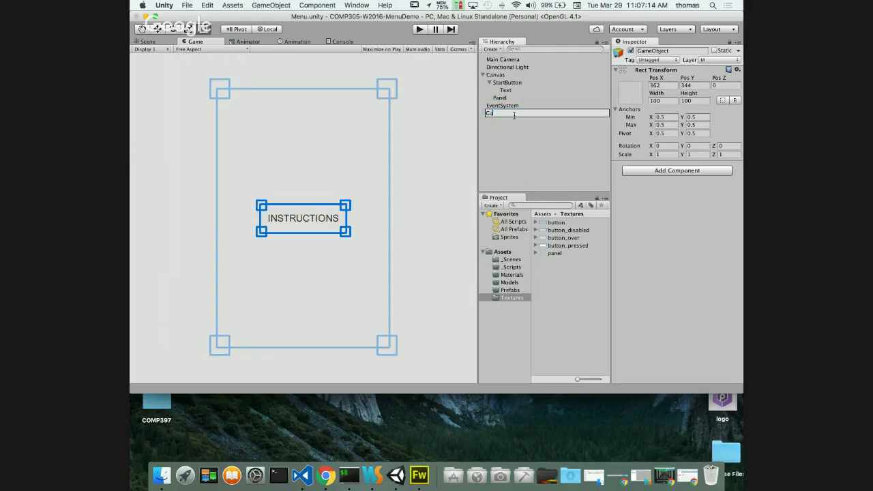
text(meController)
key(Return)
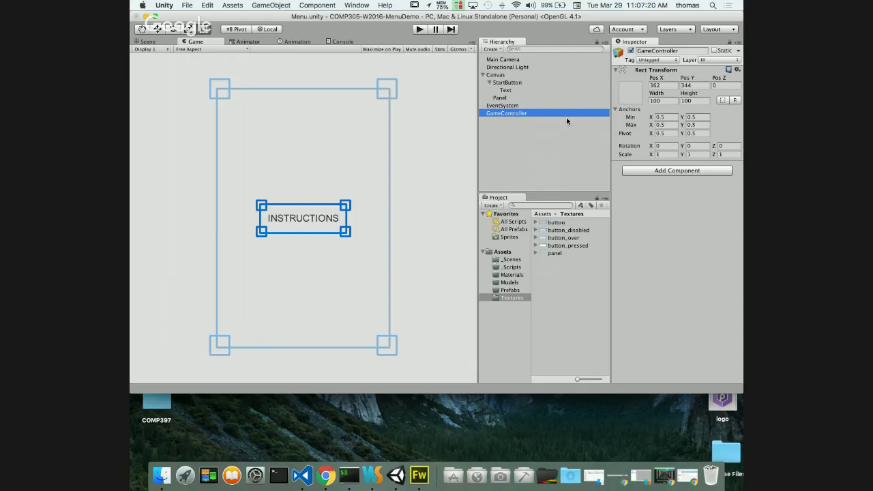
right_click(499, 114)
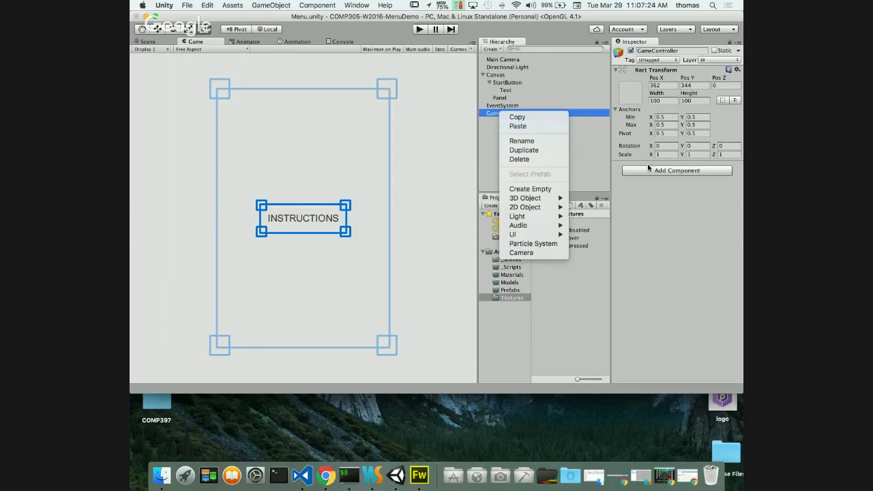
click(598, 153)
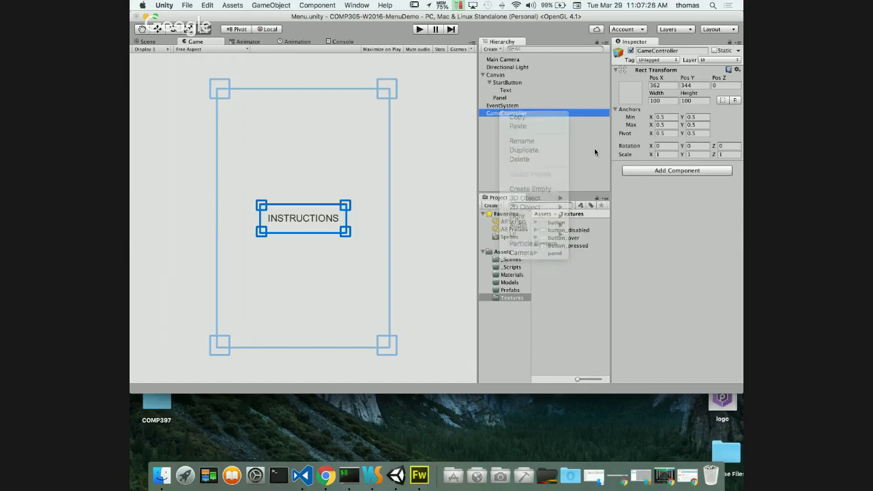
- Create a C# script named GameController in the _Scripts folder and attach it to the GameController object
click(513, 266)
right_click(553, 237)
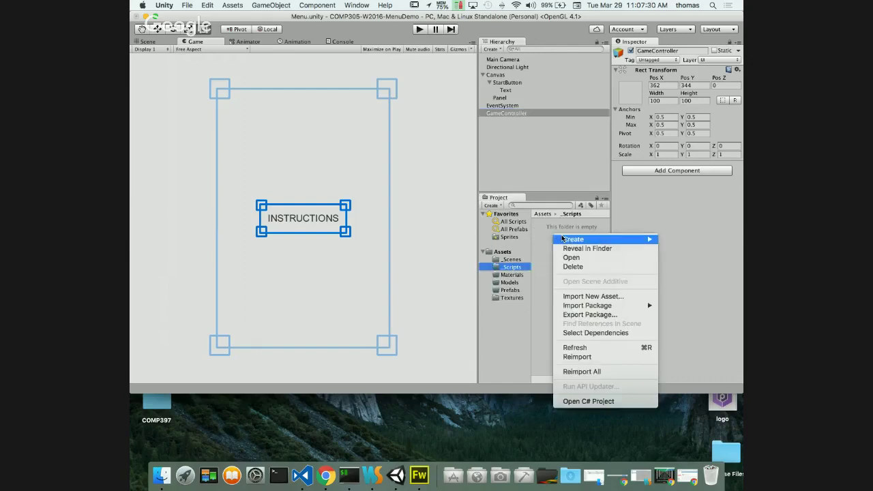
mouse_move(569, 238)
click(470, 216)
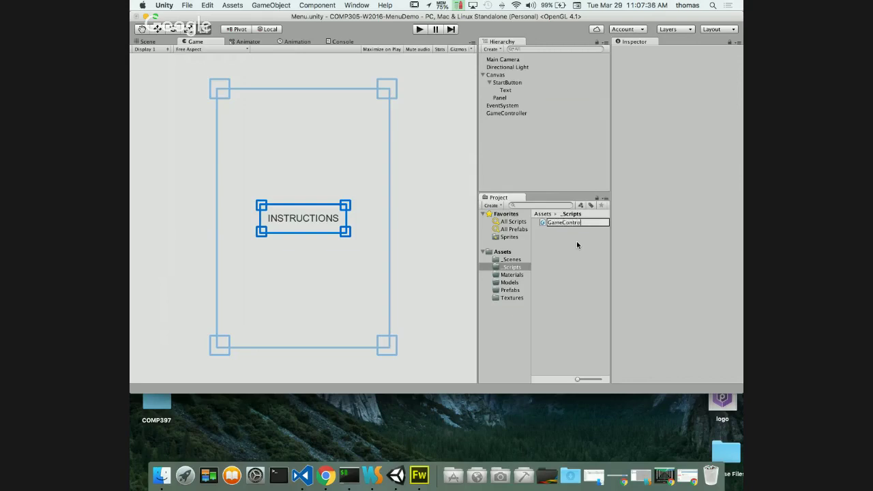
key(Return)
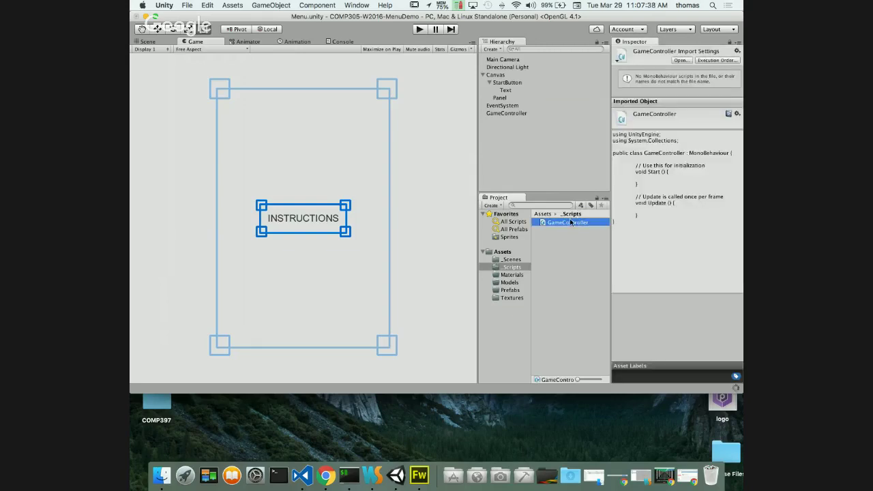
click(515, 113)
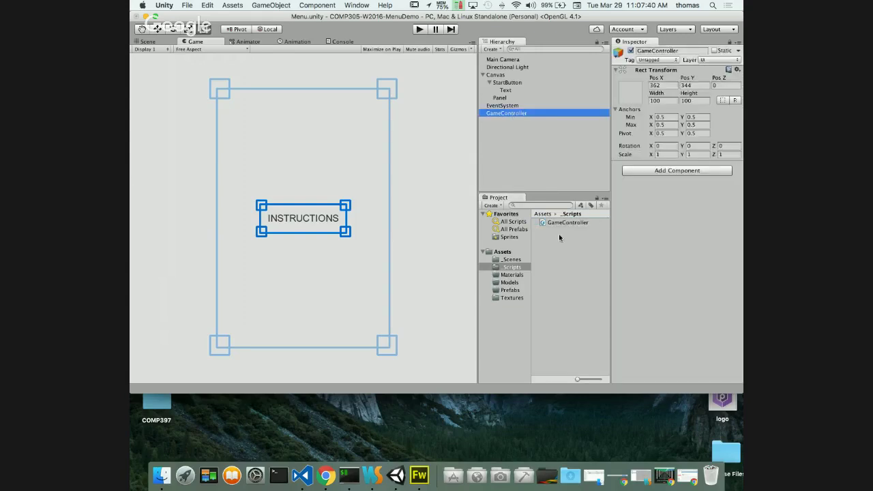
drag(552, 221, 646, 173)
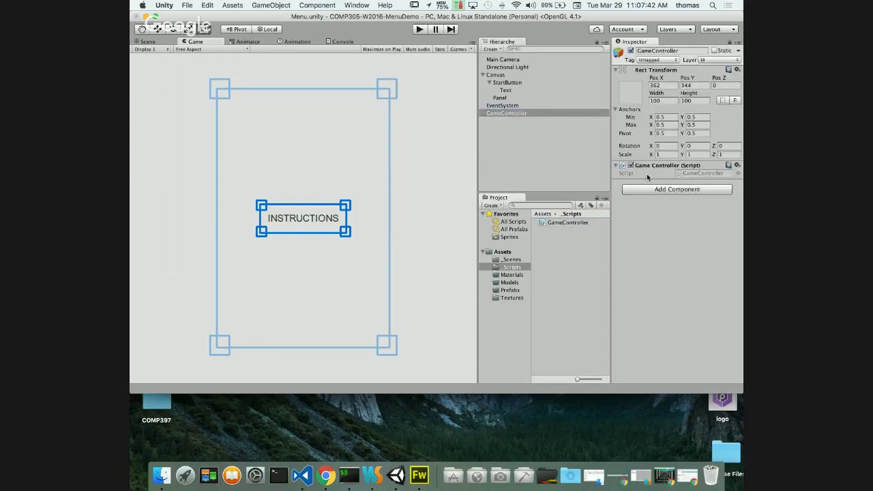
- Open the GameController script in MonoDevelop and add the comment "// Event Handler for StartButtonClick" below the Update method
click(560, 223)
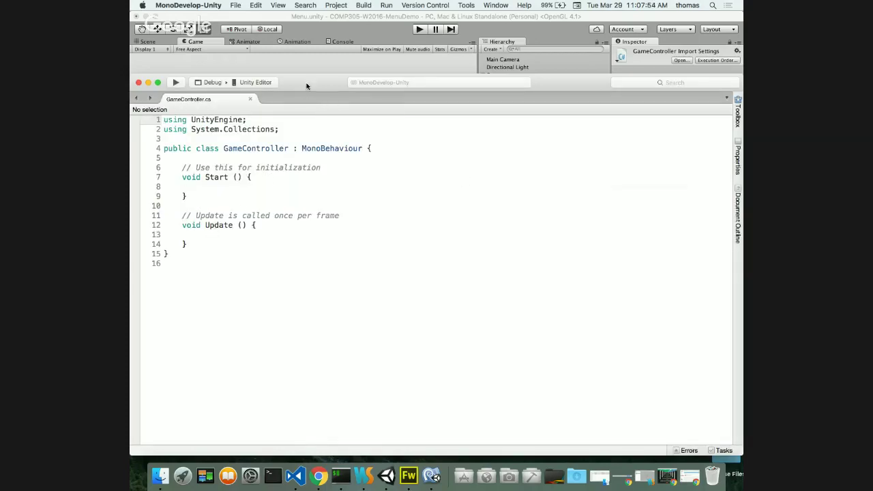
drag(306, 86, 320, 26)
click(216, 187)
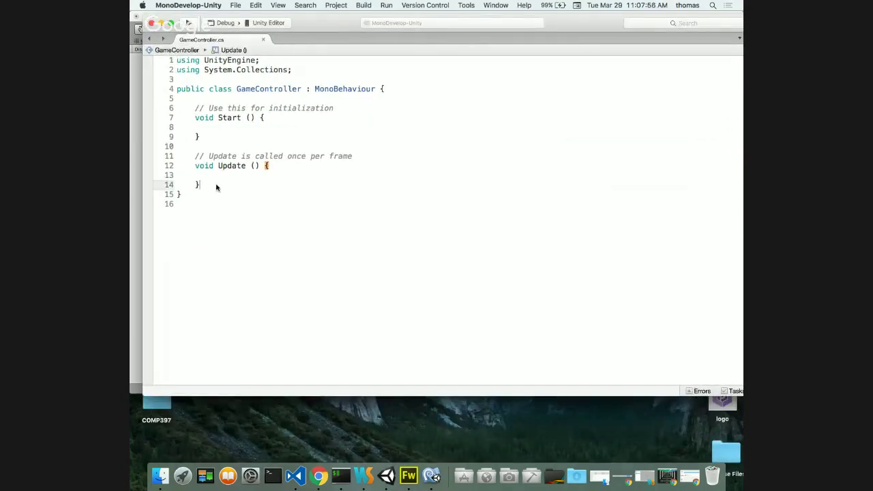
key(Return)
key(Return)
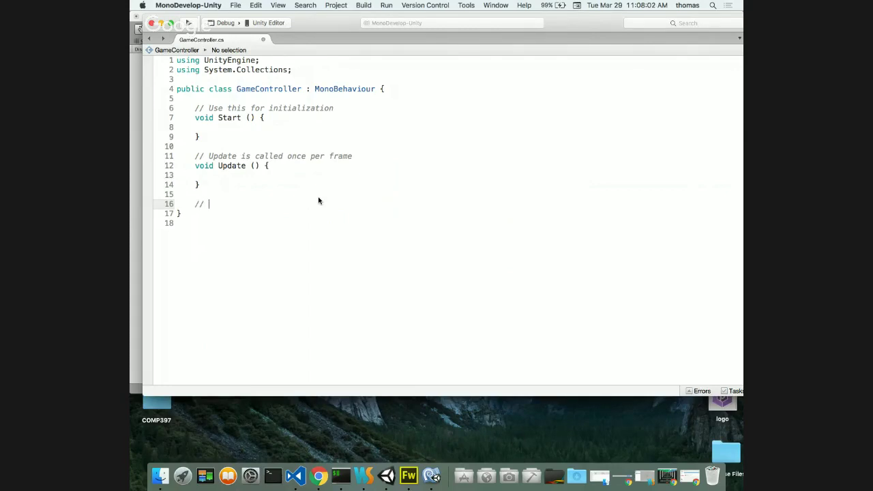
text(// Event Handler for Star)
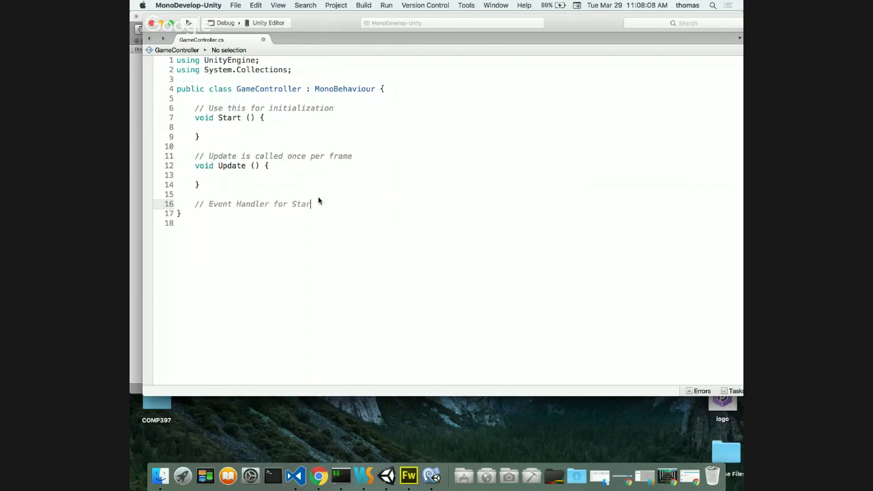
text(tButtonClick)
key(Return)
key(Return)
- Declare an empty method "public void StartButtonClick()" below the event handler comment
text(pu)
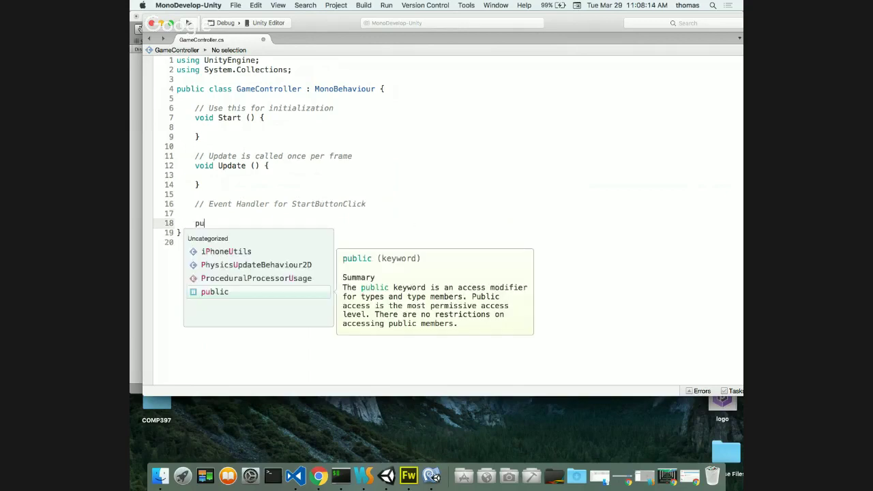
text(blic void )
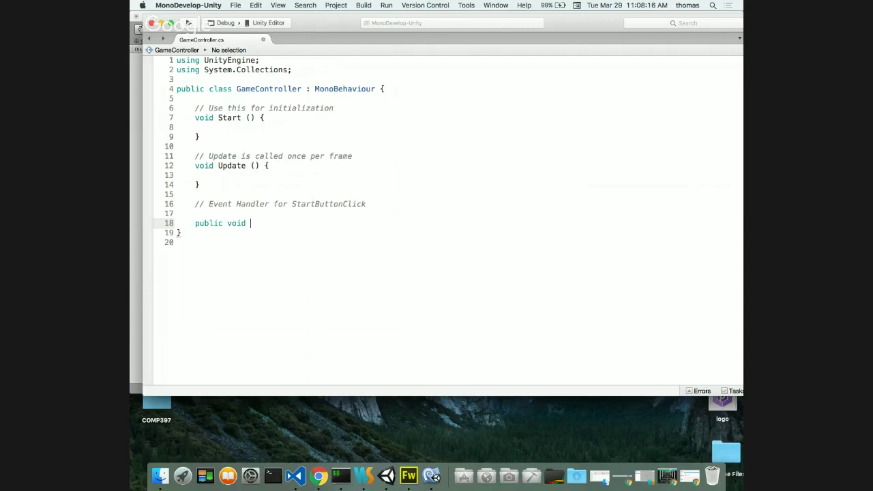
text(StartButtonClick()
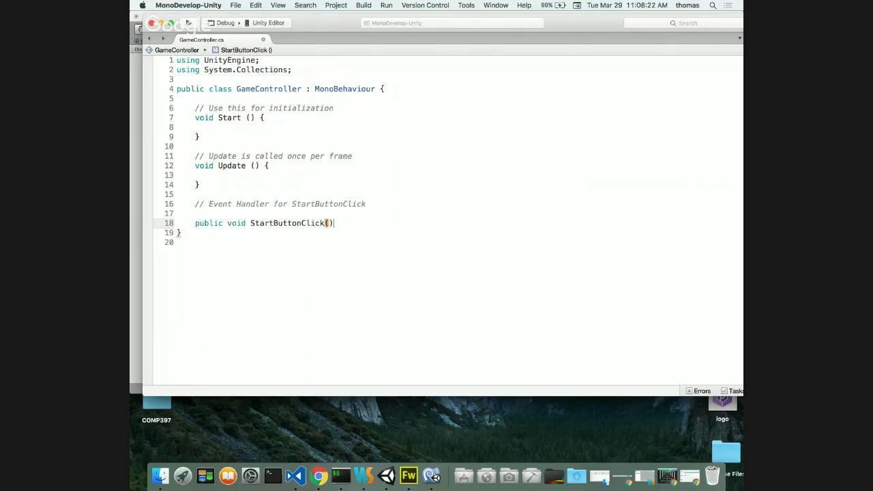
text() {)
key(Return)
text(})
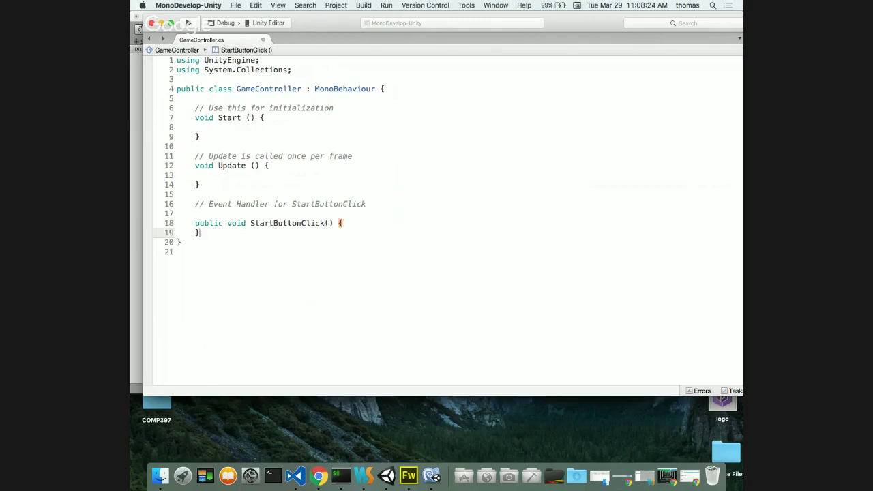
- Add Debug.Log ("Clicked!"); to the StartButtonClick method's body and save the script
click(376, 219)
key(Return)
text(Debug.l)
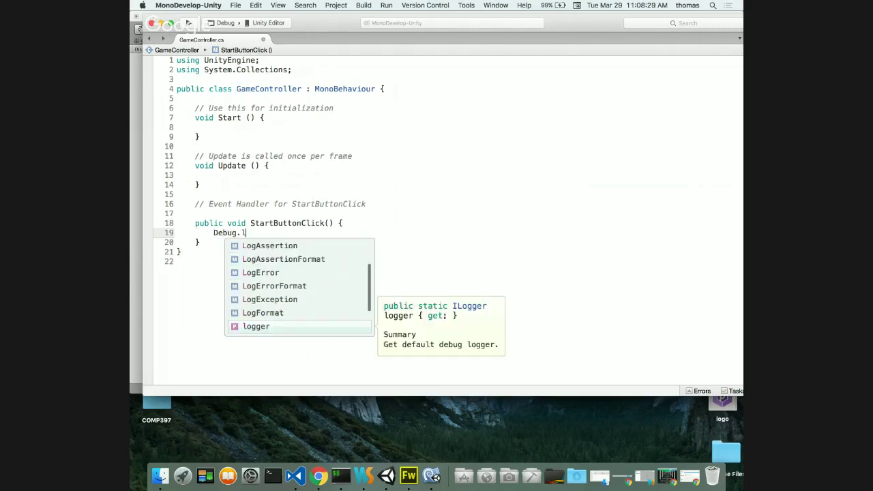
key(BackSpace)
text(L)
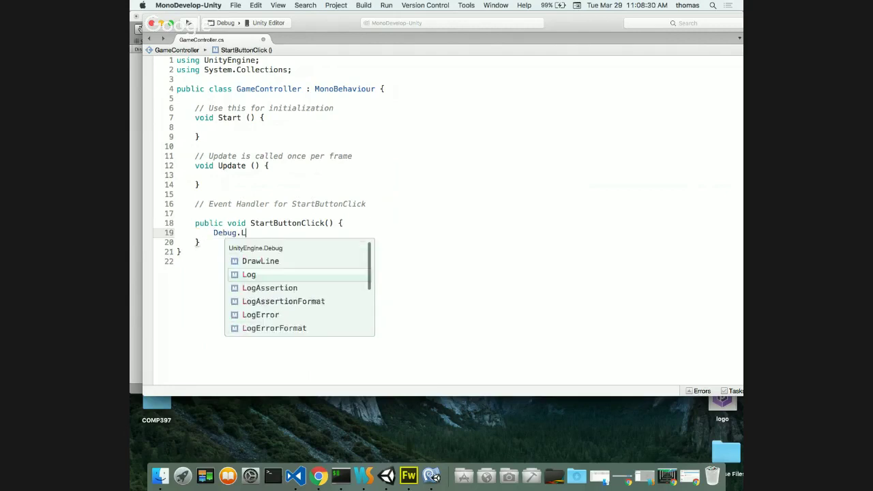
text(og ("Clicke)
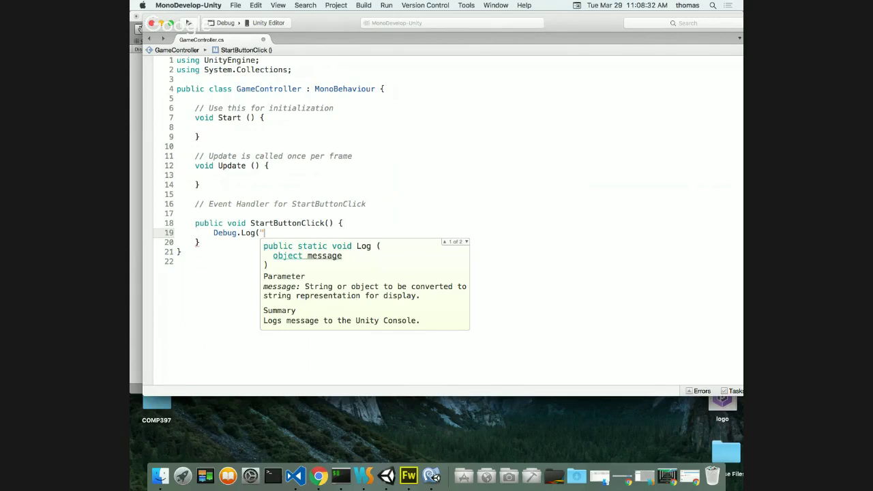
text(d!");)
key(super+s)
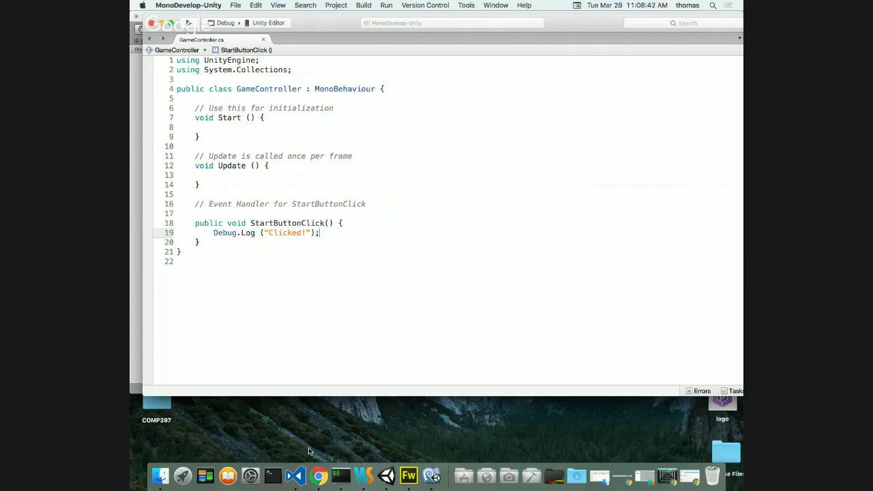
- Switch back to Unity and add an entry to the On Click list of StartButton's Button component
click(386, 475)
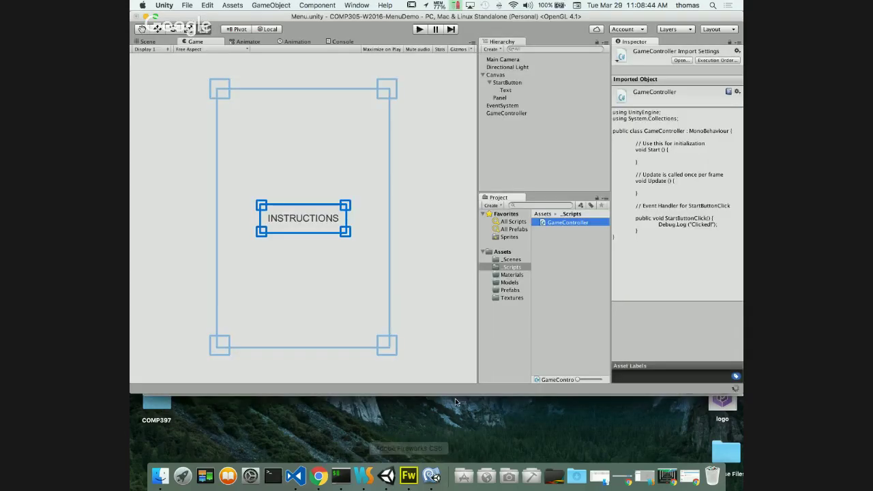
click(505, 83)
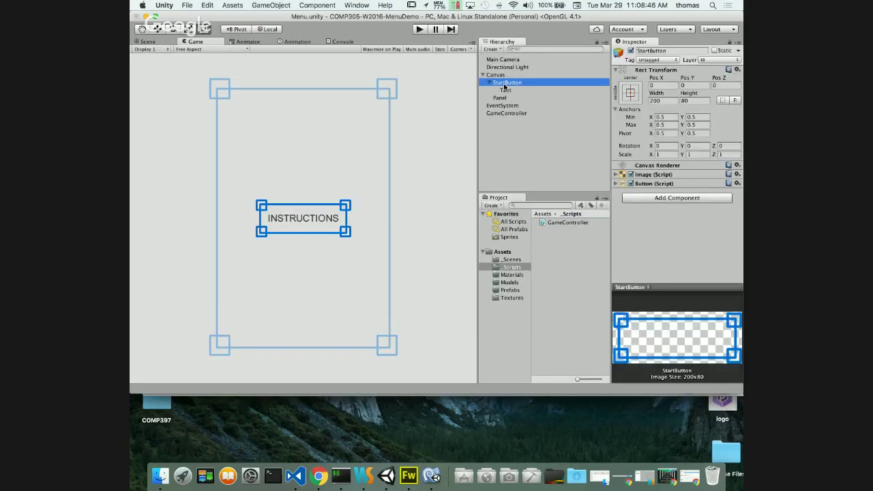
click(616, 183)
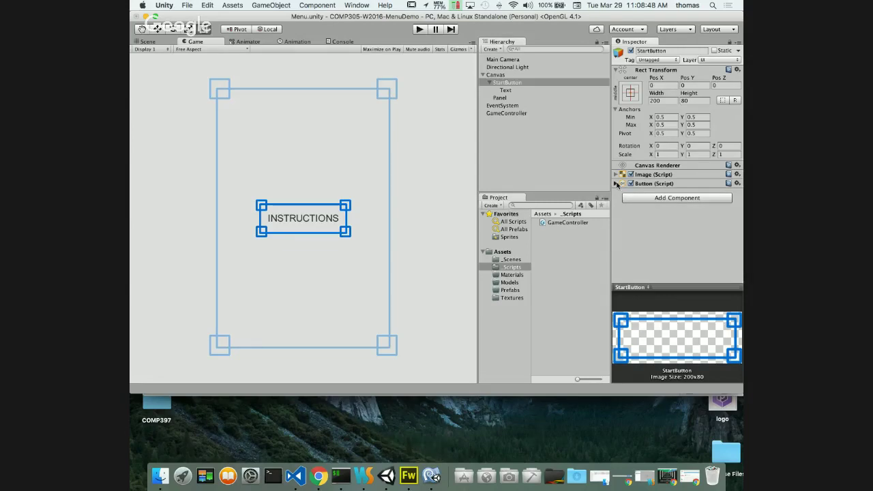
scroll(647, 220, down, 3)
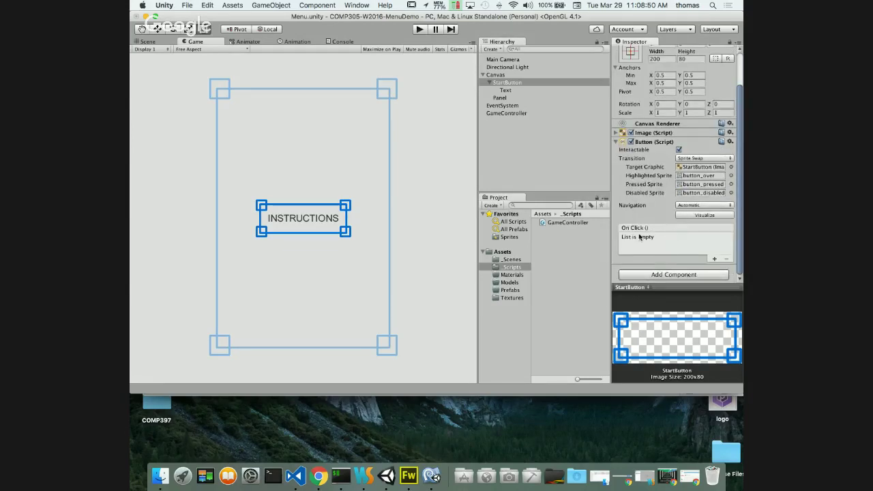
click(713, 258)
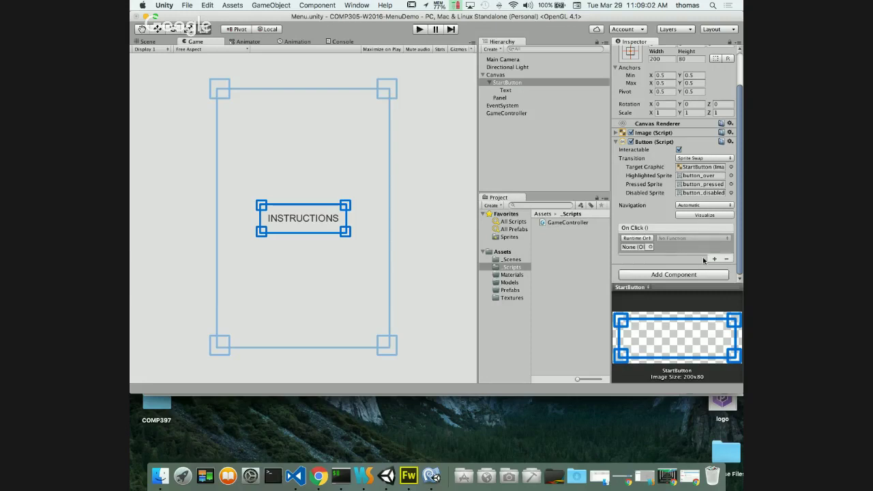
click(650, 246)
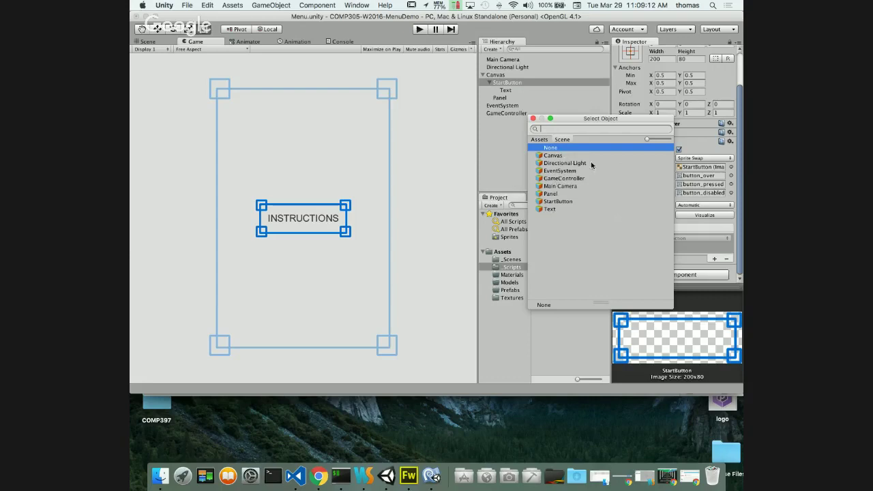
click(538, 140)
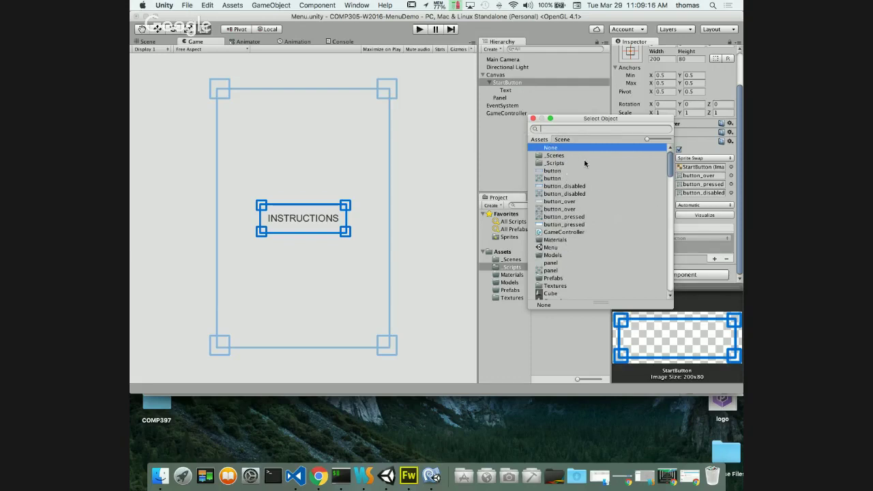
scroll(585, 163, down, 3)
scroll(584, 164, down, 15)
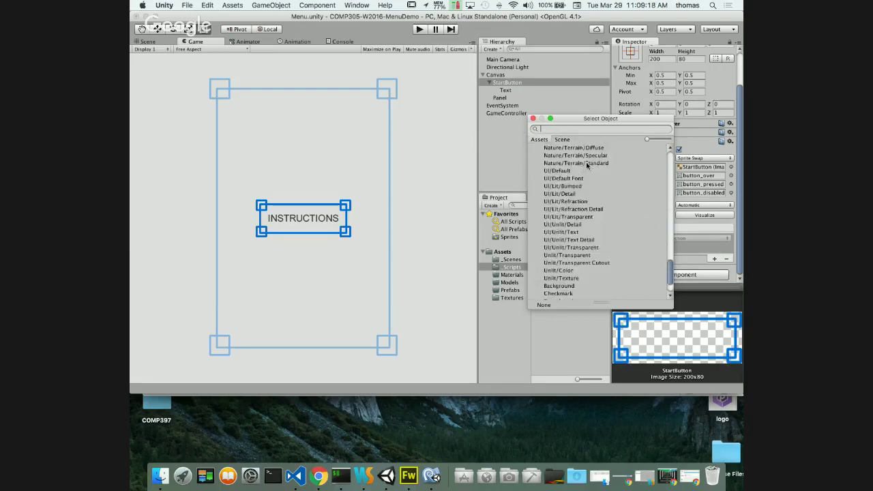
click(707, 233)
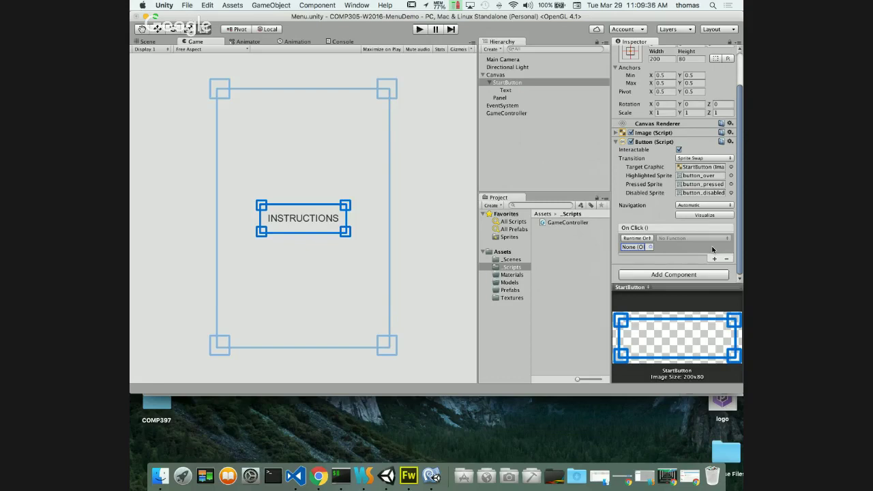
click(634, 238)
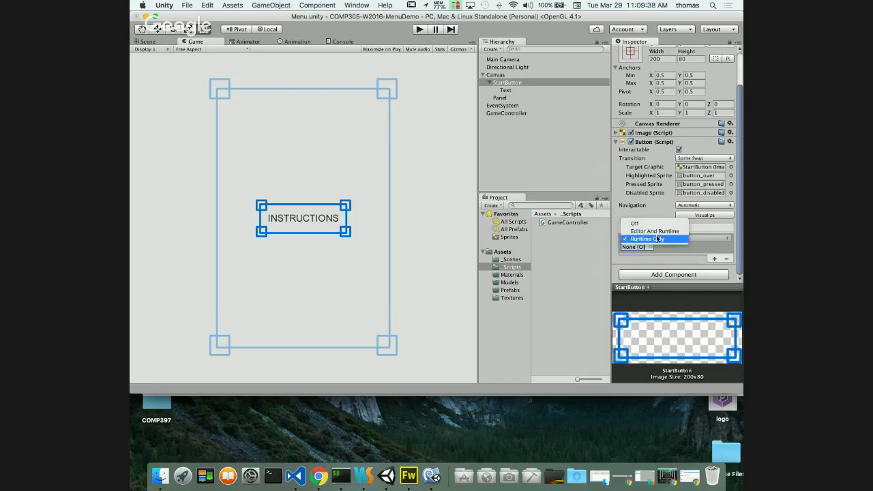
click(692, 250)
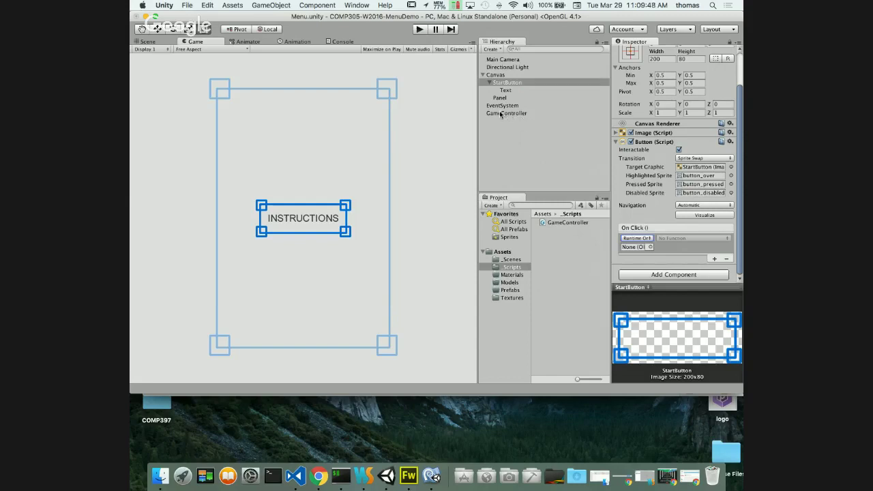
- Assign the GameController object from the scene to StartButton's On Click entry and set its function to GameController.StartButtonClick
drag(504, 113, 626, 248)
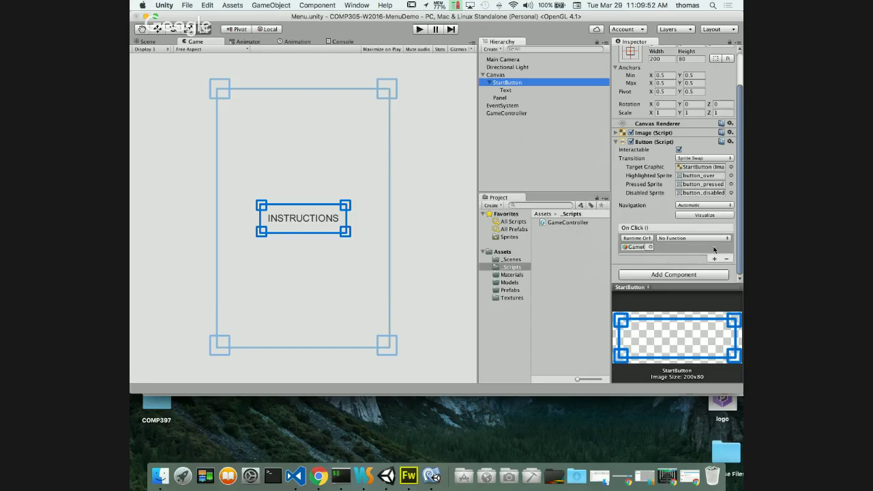
click(681, 239)
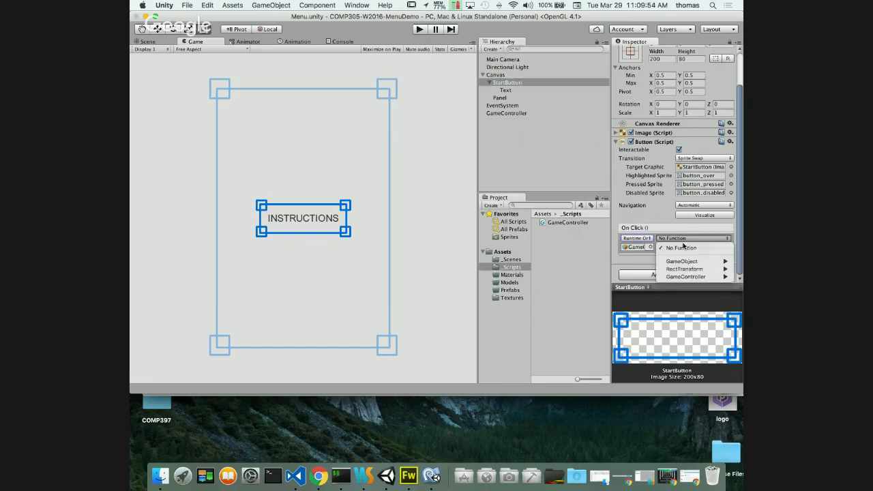
mouse_move(692, 278)
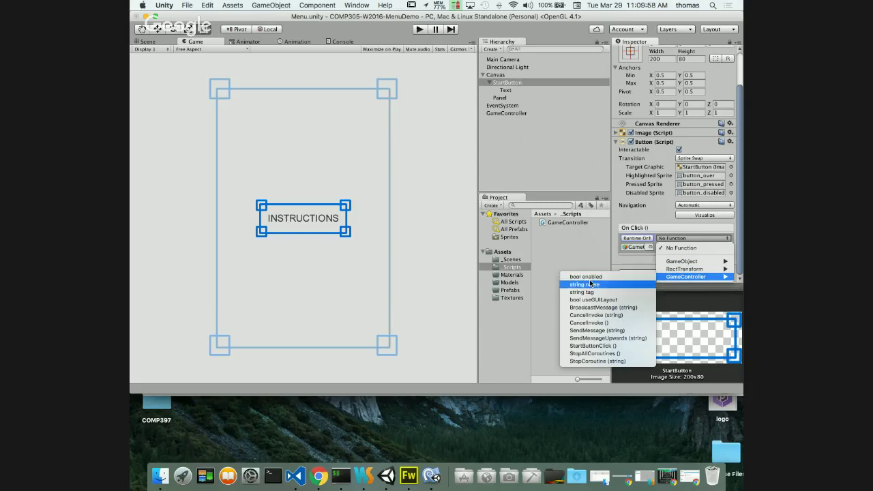
click(603, 346)
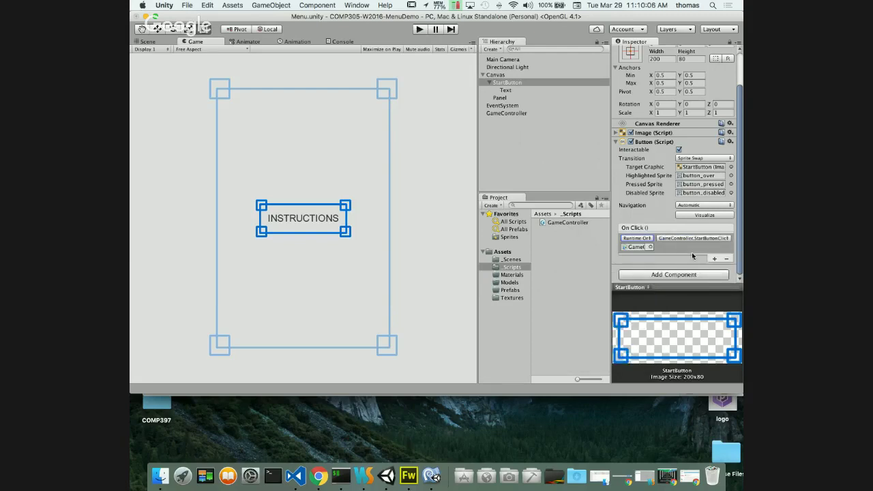
- Play the scene and check the Console output and the StartButtonClick method of the GameController script in MonoDevelop
click(420, 30)
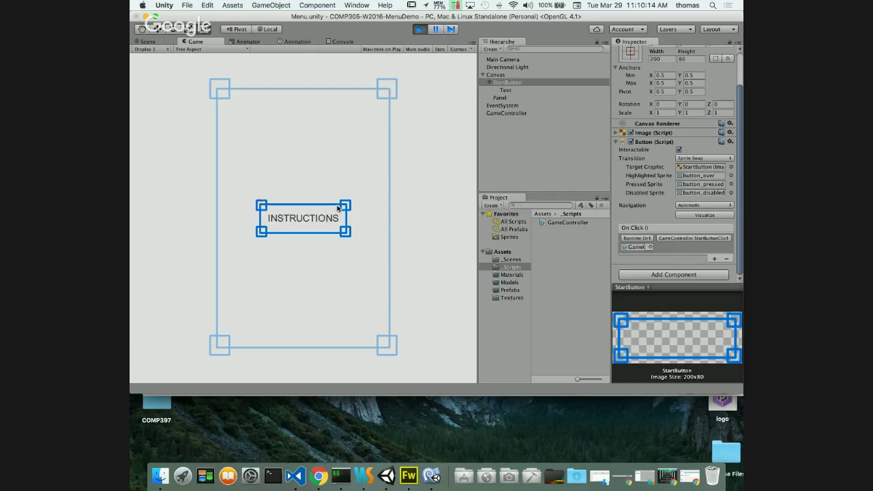
click(343, 42)
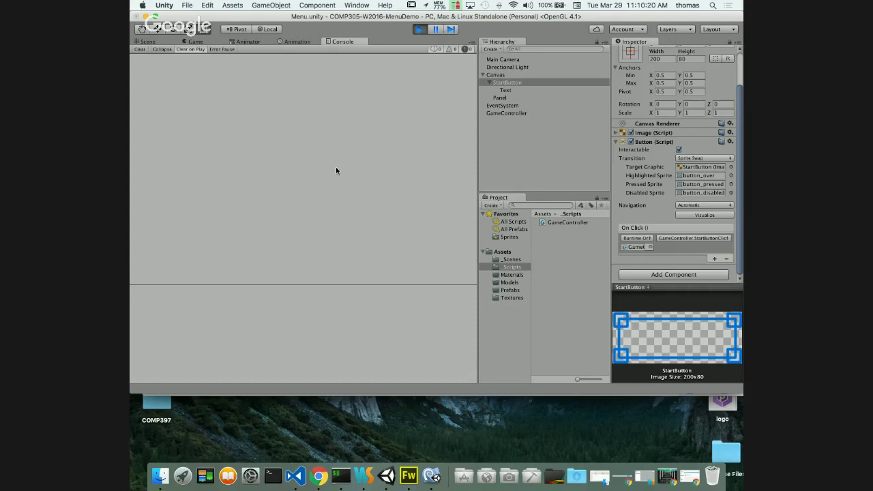
click(195, 41)
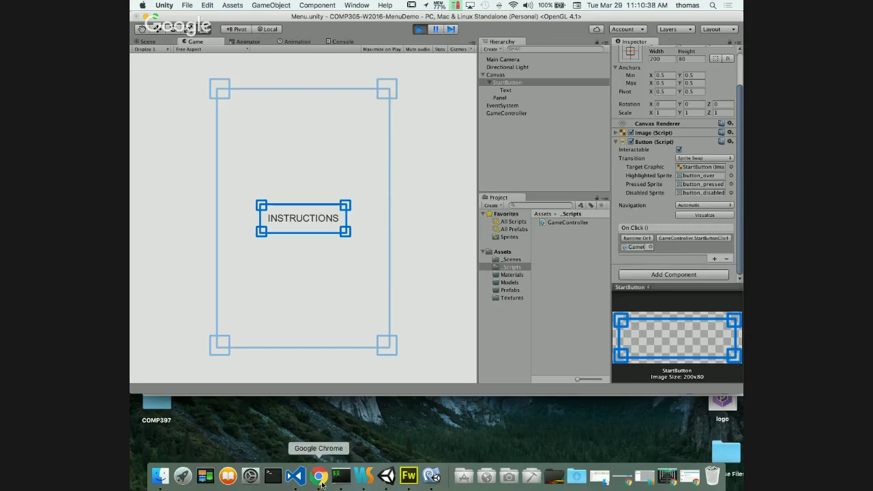
click(430, 476)
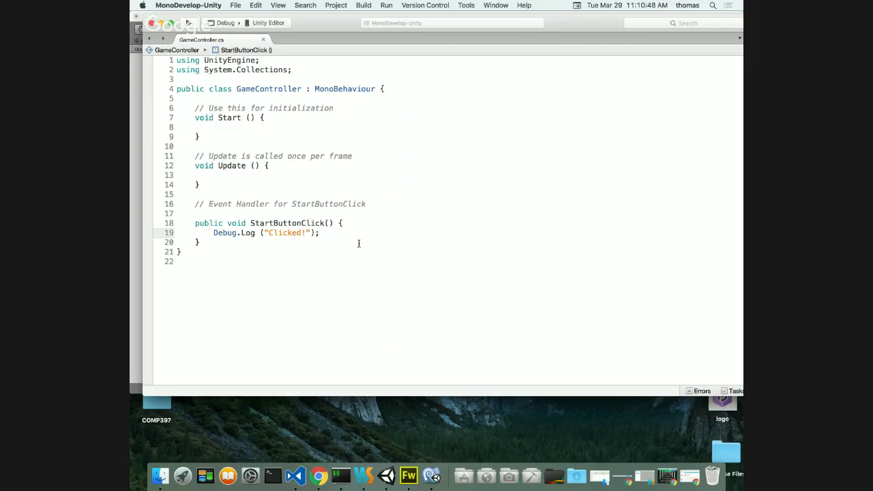
- Switch back to Unity, deactivate Panel while the scene is playing to test the INSTRUCTIONS button, and stop play mode
click(139, 292)
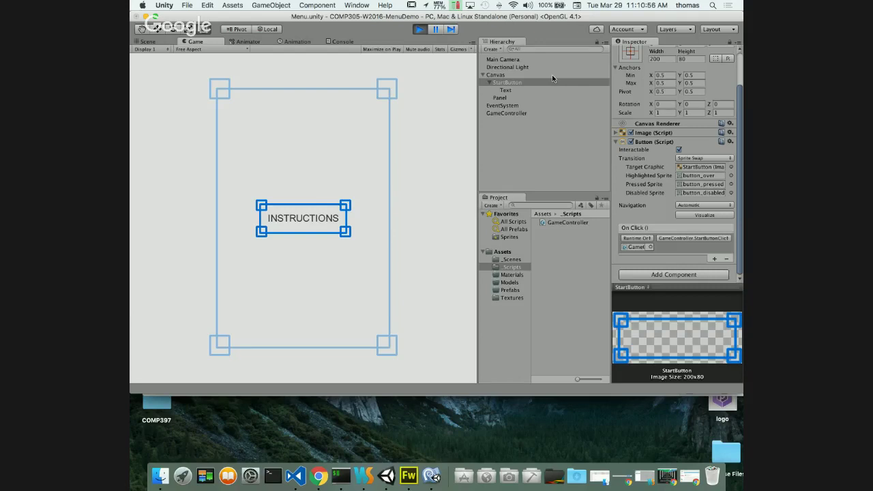
click(497, 99)
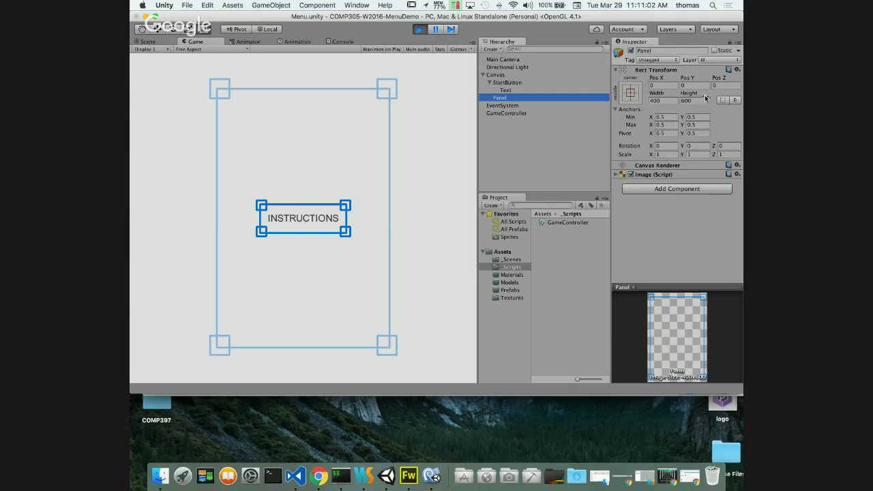
click(631, 51)
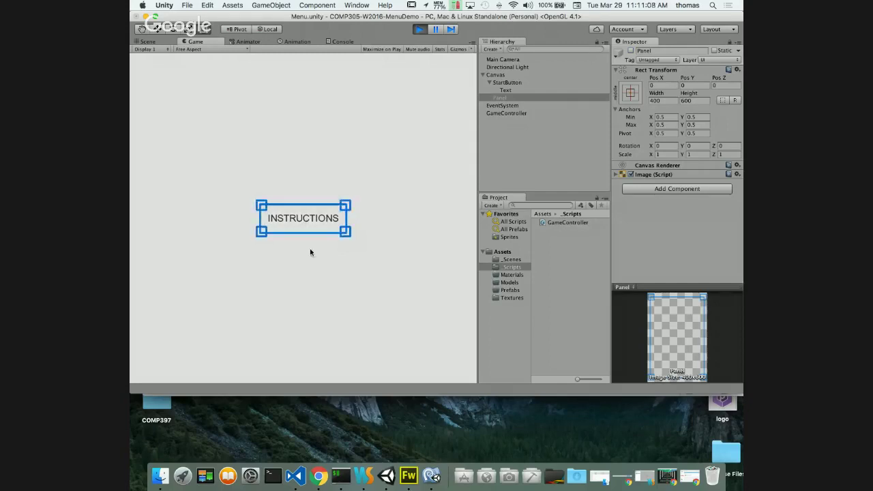
click(265, 231)
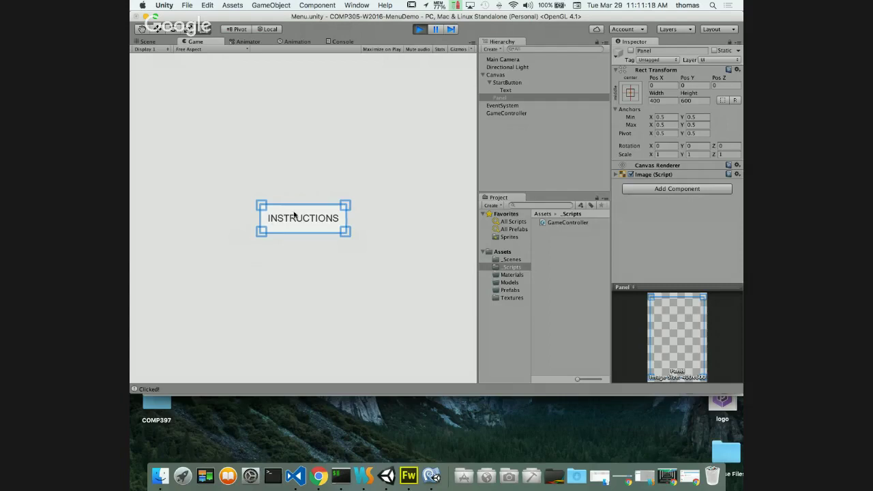
click(420, 29)
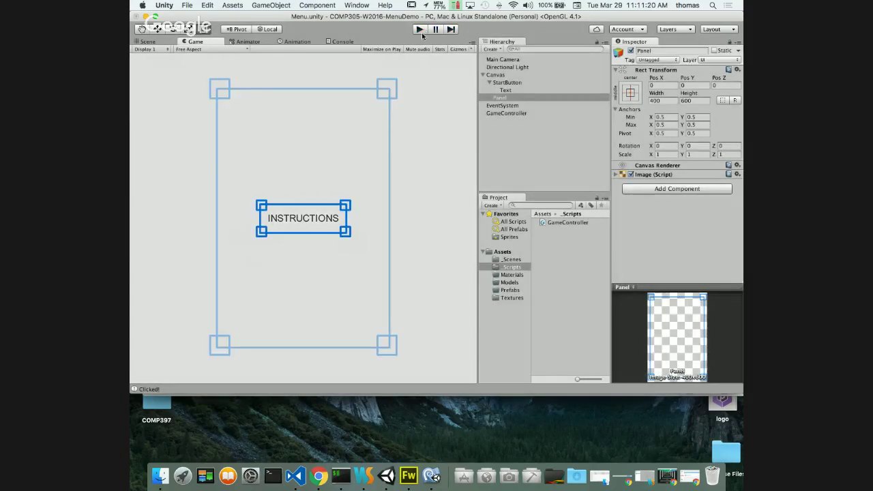
- Make StartButton a child of Panel in the Canvas hierarchy
click(503, 83)
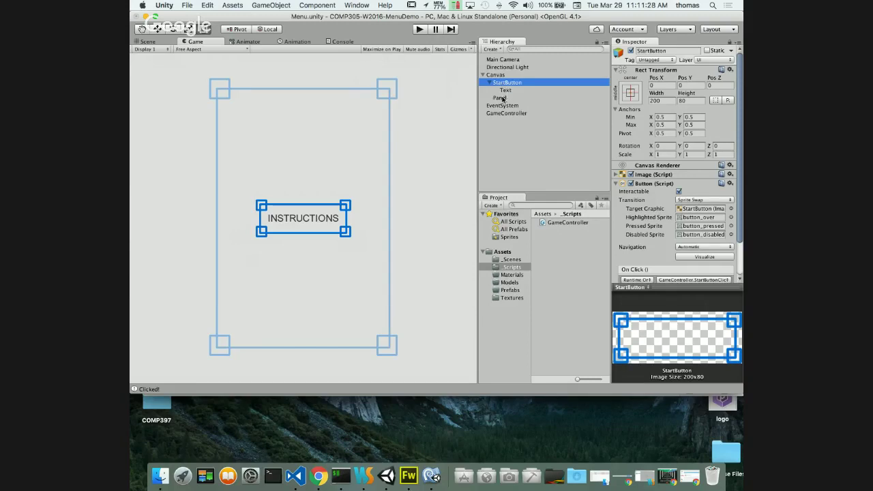
click(500, 98)
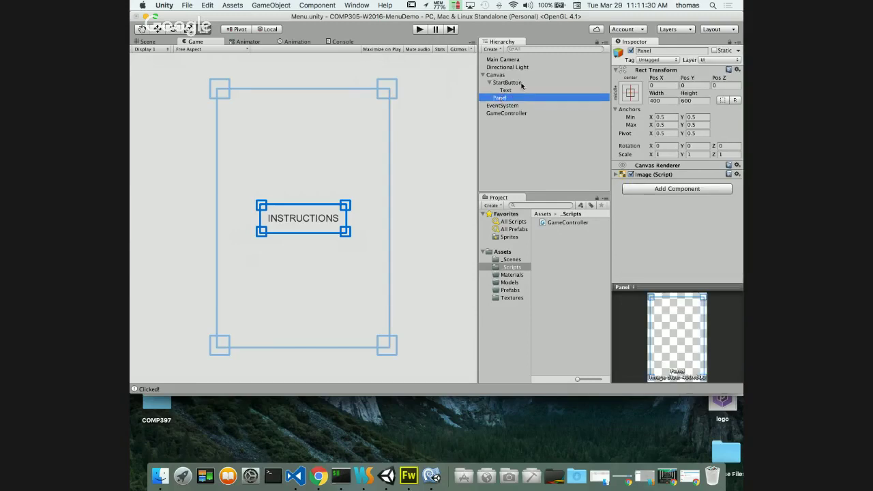
drag(502, 83, 498, 96)
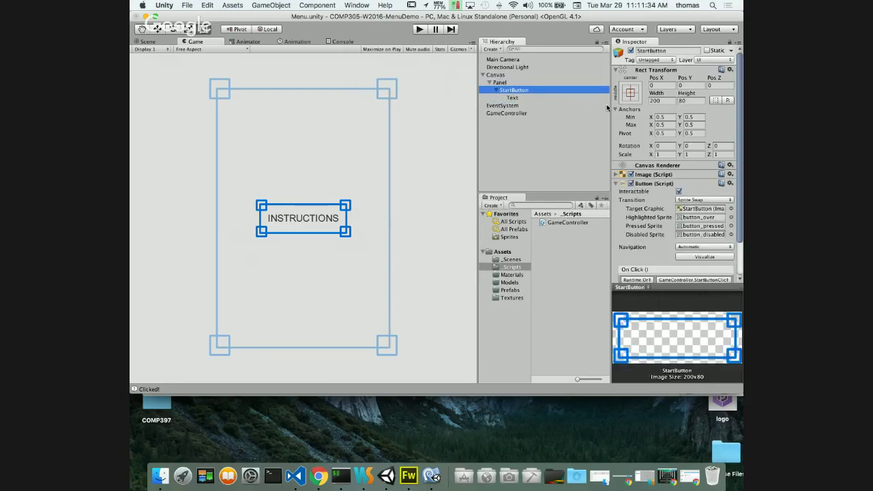
click(501, 83)
click(512, 90)
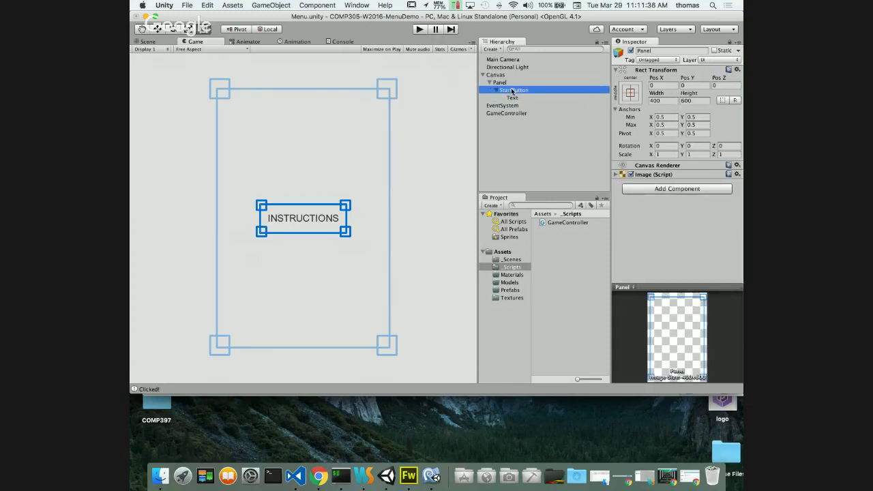
- Play the scene twice, testing a click on the INSTRUCTIONS button inside Panel, and stop play mode after each run
click(419, 30)
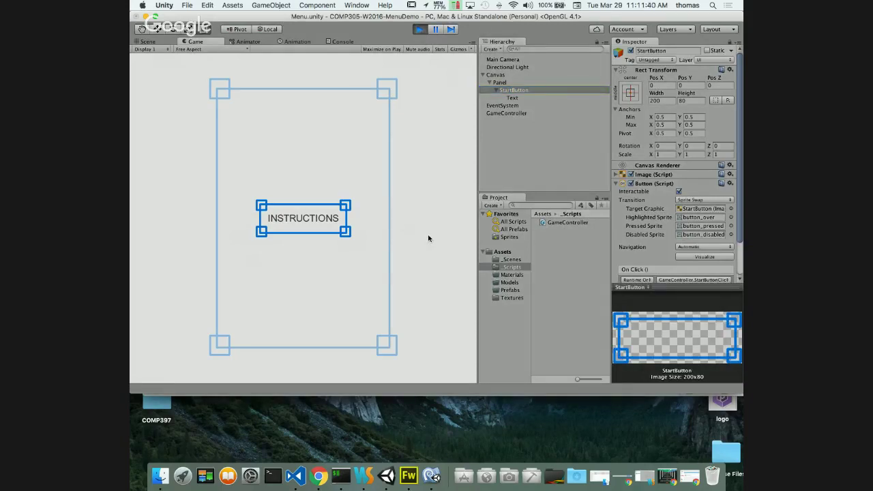
click(301, 224)
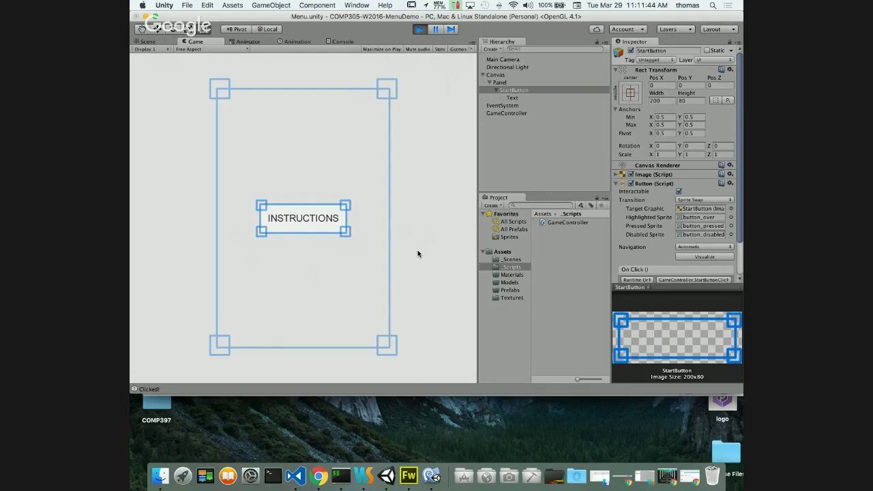
click(418, 30)
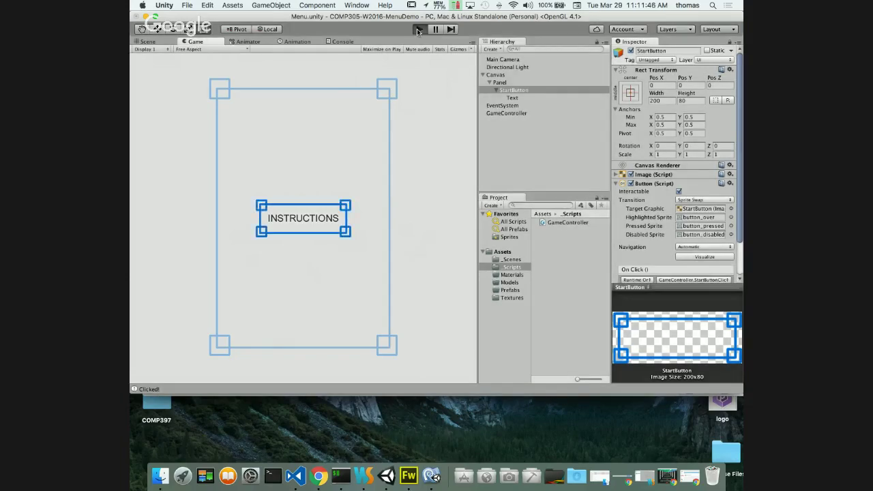
key(super+p)
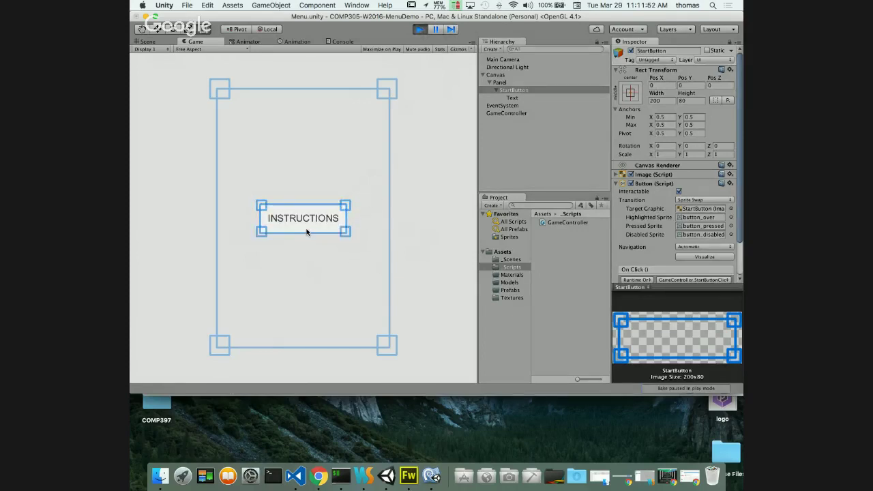
click(307, 228)
click(420, 30)
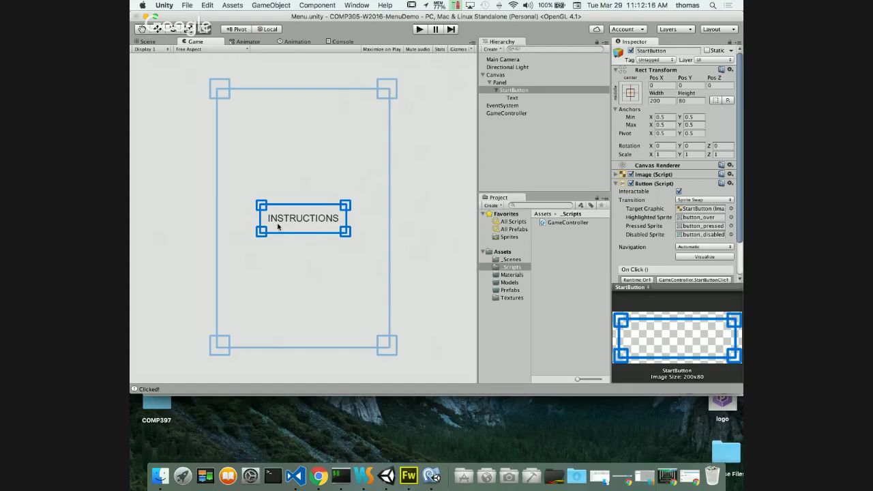
- Duplicate StartButton and move the copy out of Panel and Canvas to the root of the scene hierarchy
click(496, 90)
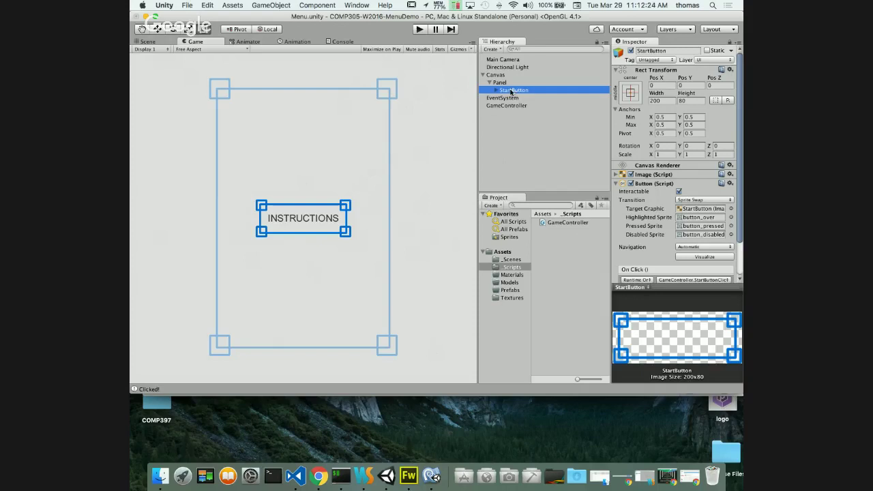
key(super+d)
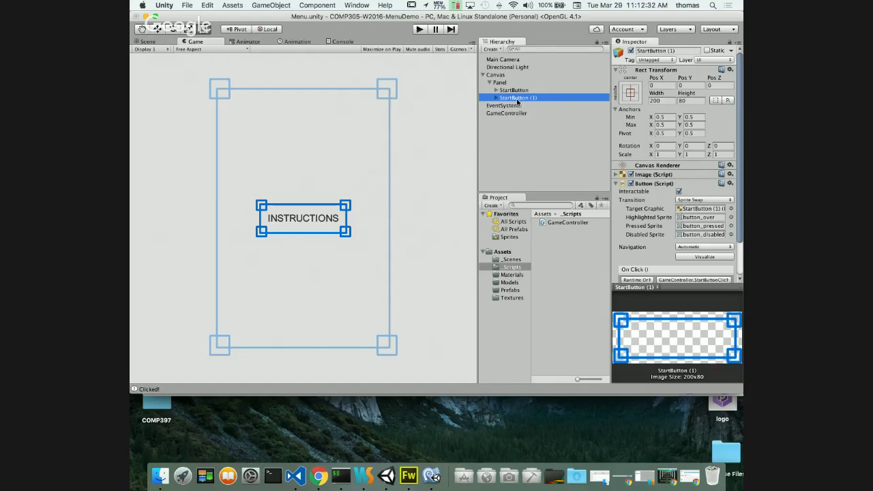
drag(505, 101, 492, 153)
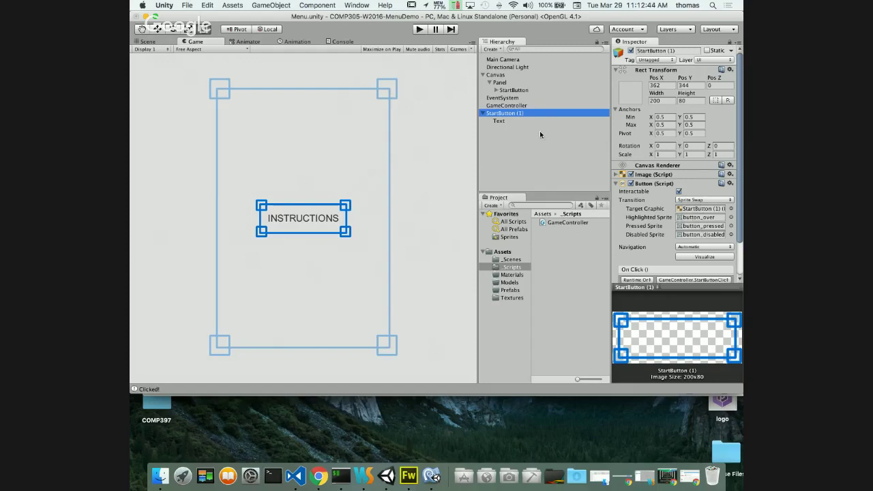
- Set the label of the duplicated button's Text child to "Text"
click(497, 120)
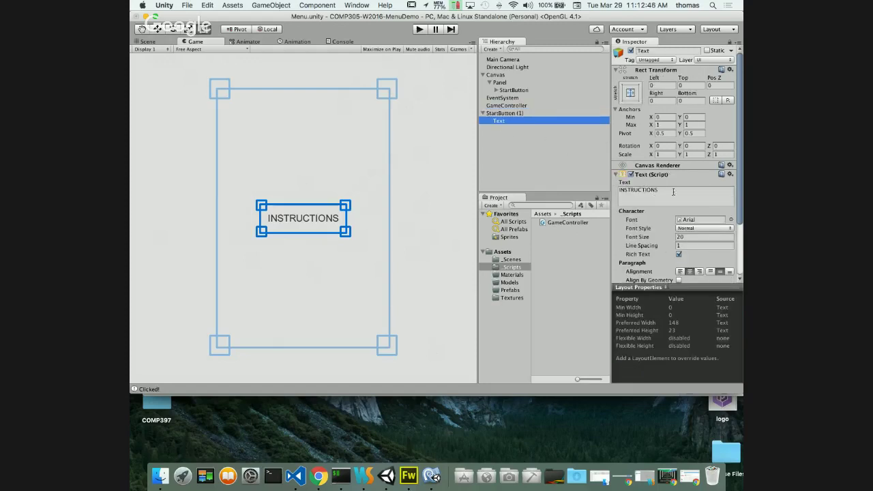
click(643, 189)
text(Text)
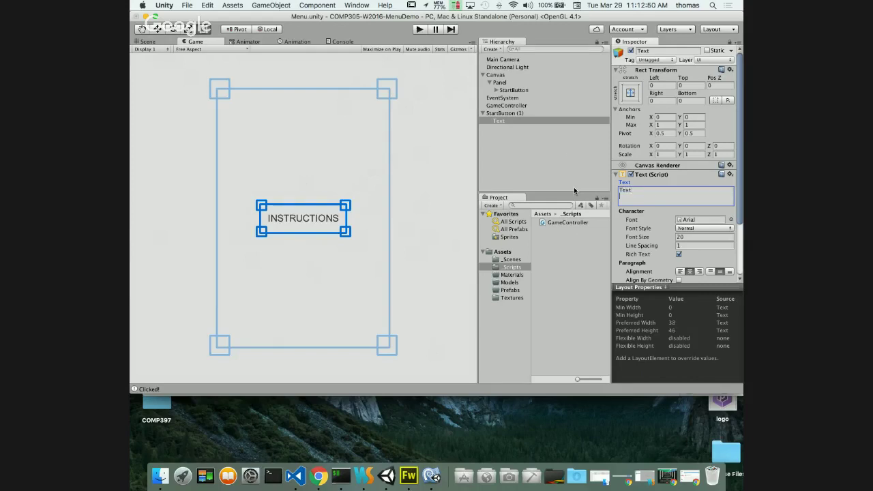
- Rename the duplicated StartButton (1) object to "Button" and save it as a prefab in the Prefabs folder
click(515, 114)
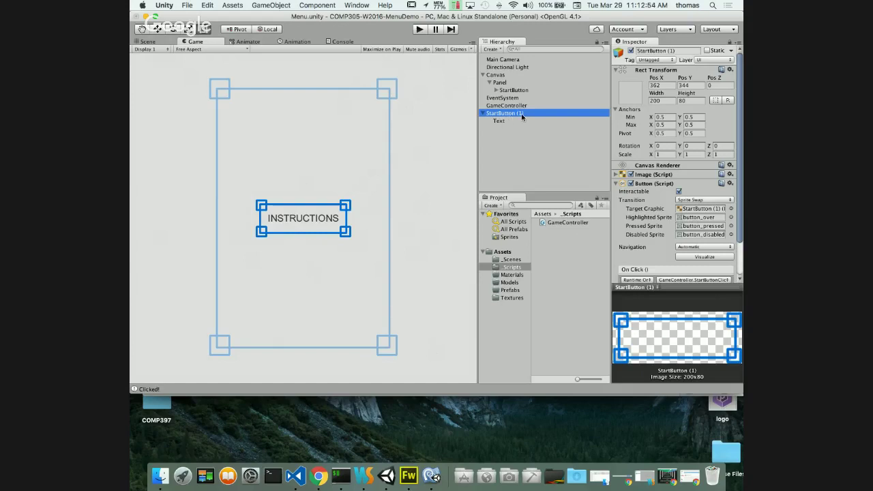
click(683, 50)
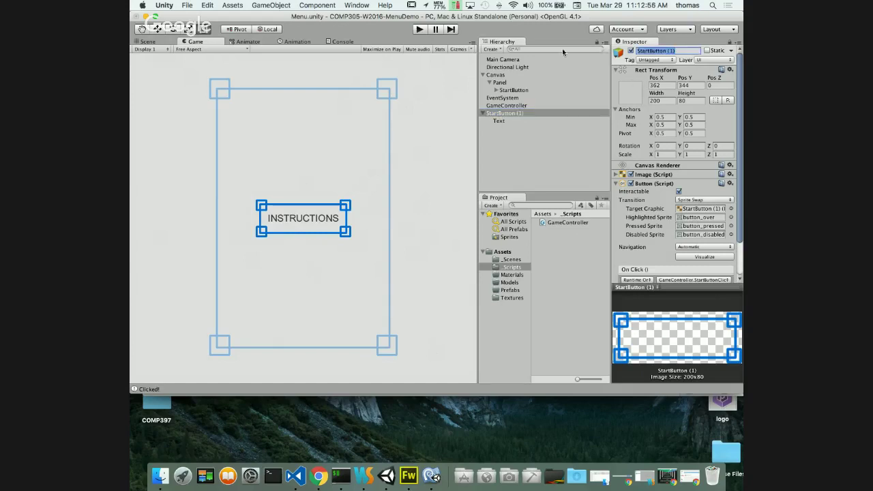
text(Button)
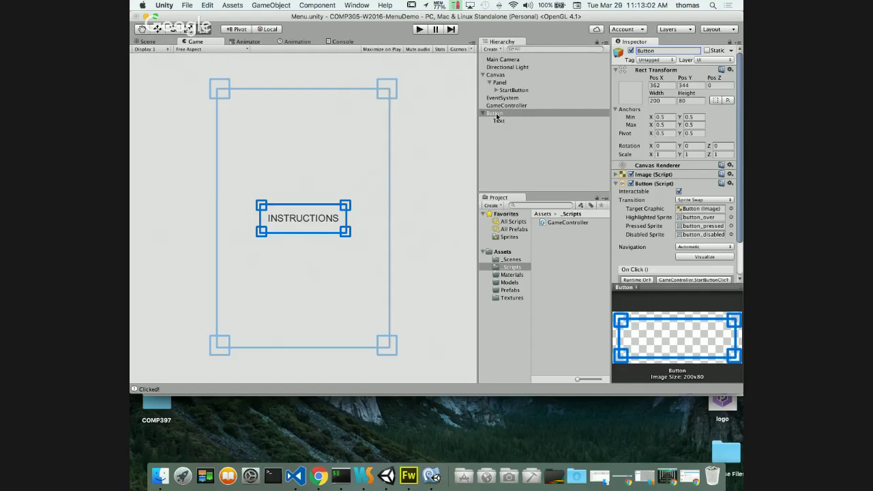
drag(497, 115, 512, 276)
drag(498, 292, 502, 290)
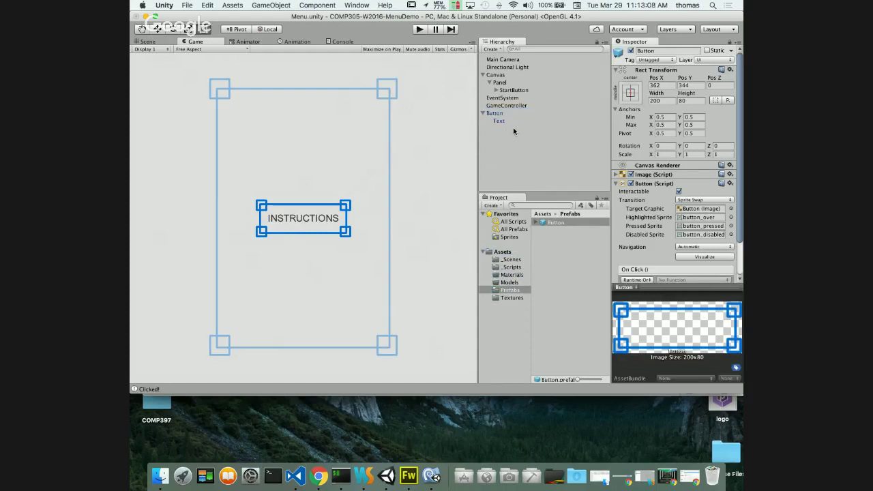
- Delete the root-level Button and the StartButton inside Panel from the scene hierarchy
click(493, 113)
right_click(493, 113)
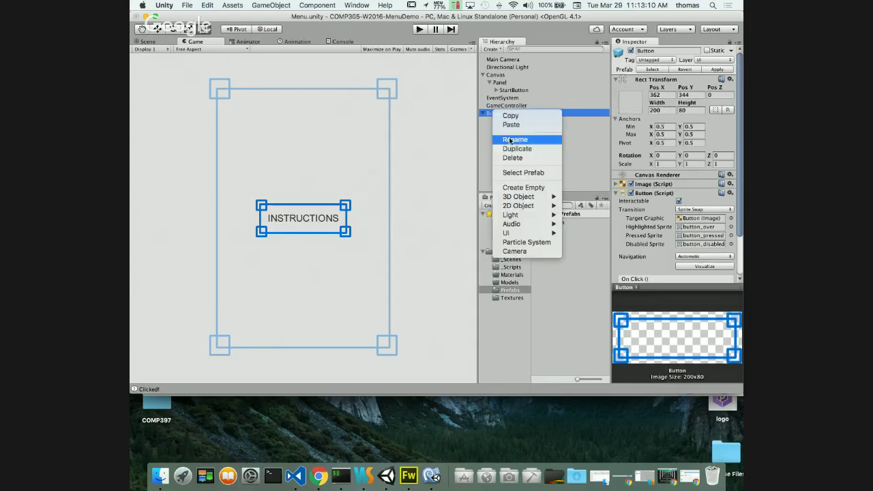
click(512, 159)
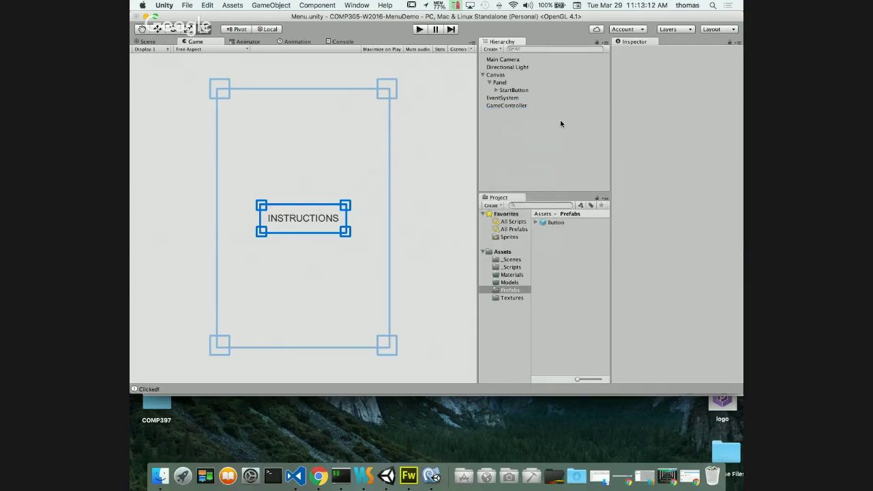
click(516, 92)
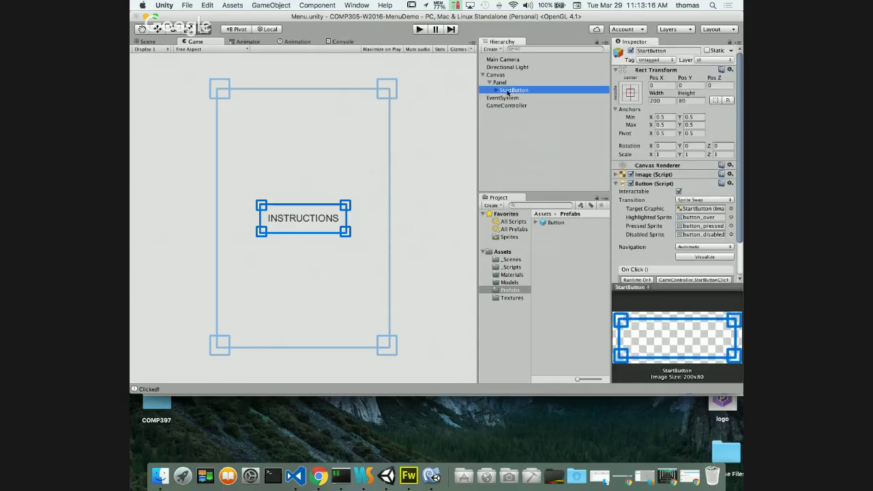
right_click(514, 92)
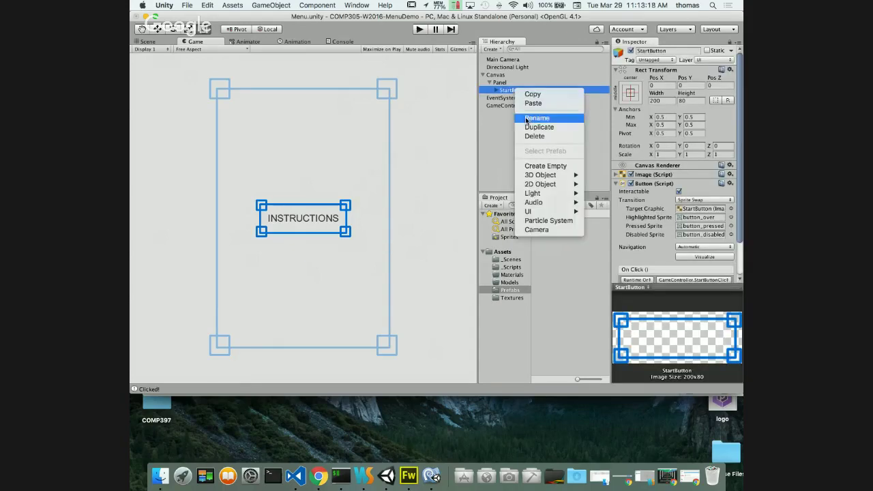
click(533, 136)
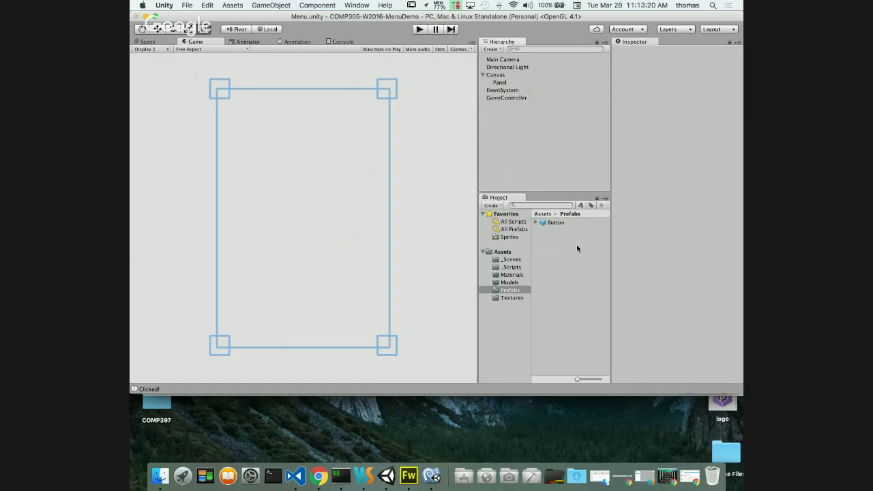
- Add an instance of the Button prefab as a child of Panel and set its Pos X and Pos Y to 0
drag(552, 222, 497, 83)
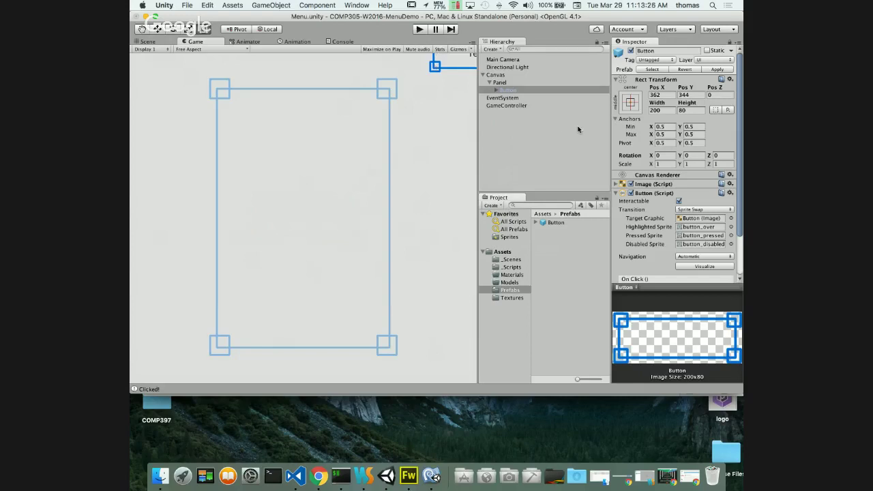
click(684, 95)
text(0)
click(666, 95)
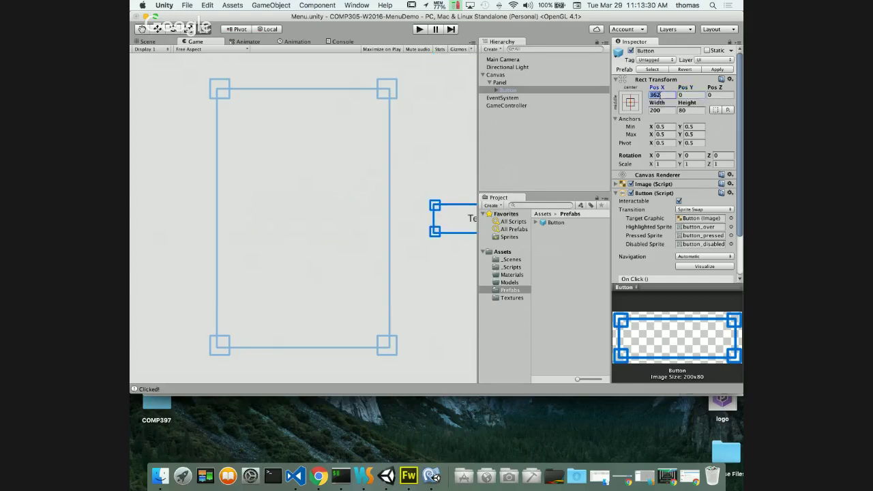
text(0)
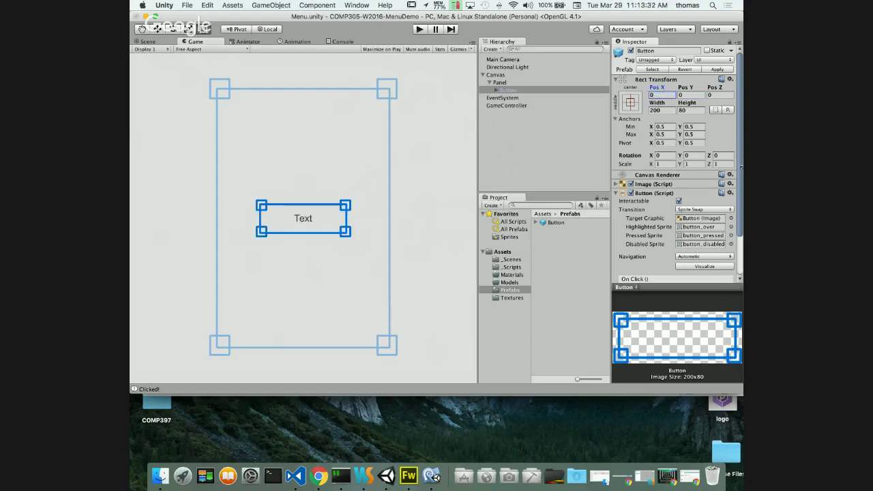
- Check the On Click settings of the new button in Panel and rename the button "StartButton"
scroll(739, 162, down, 3)
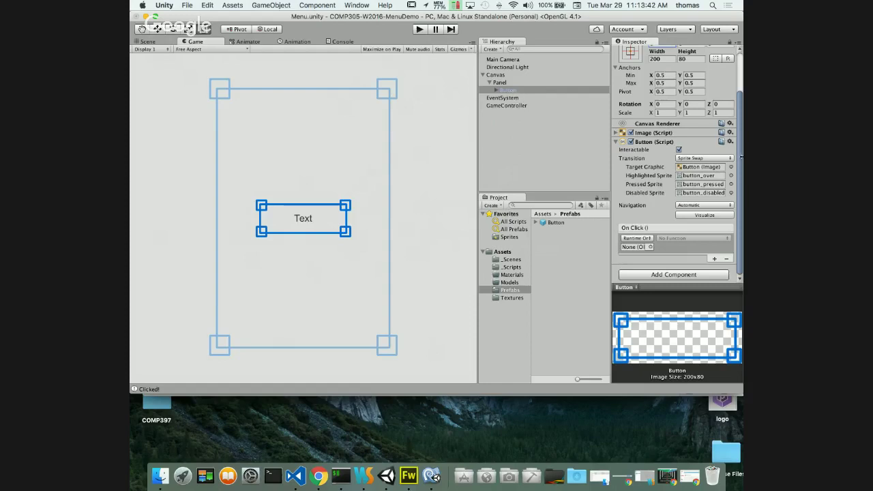
scroll(737, 156, up, 3)
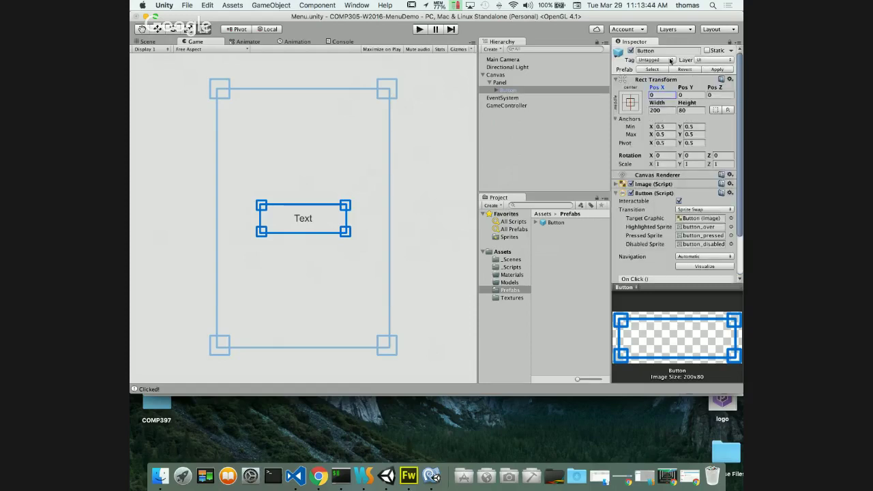
click(664, 51)
text(StartButton)
key(Return)
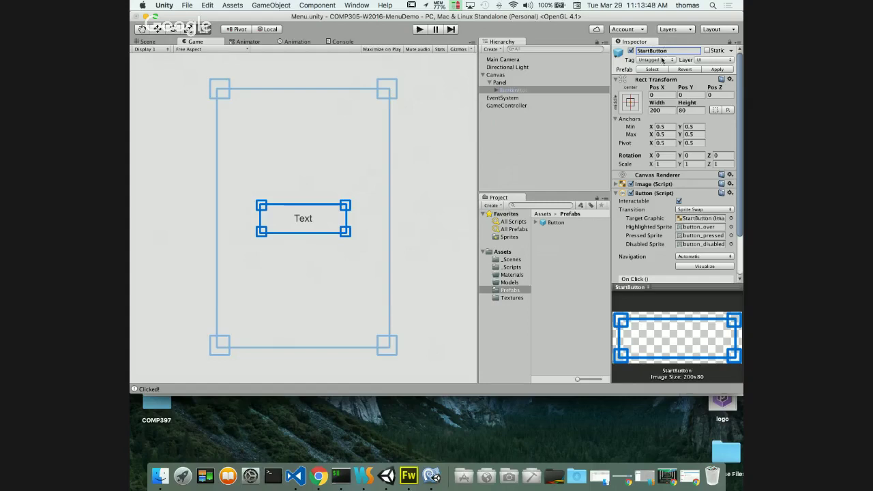
- Set the label of StartButton's Text child to "START" and collapse StartButton in the hierarchy
click(496, 90)
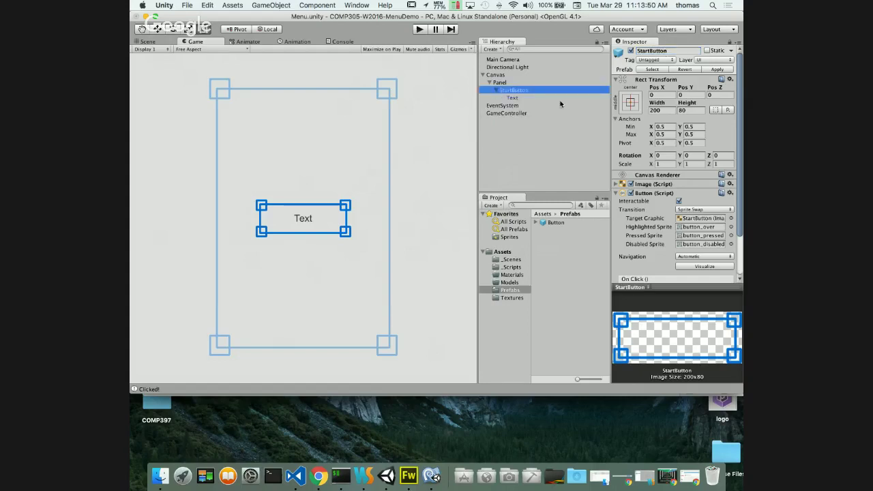
click(517, 98)
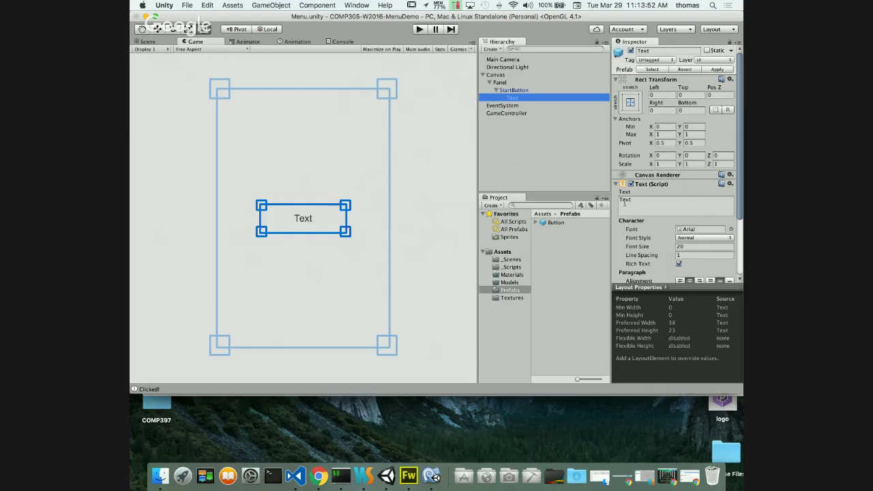
click(623, 199)
text(START)
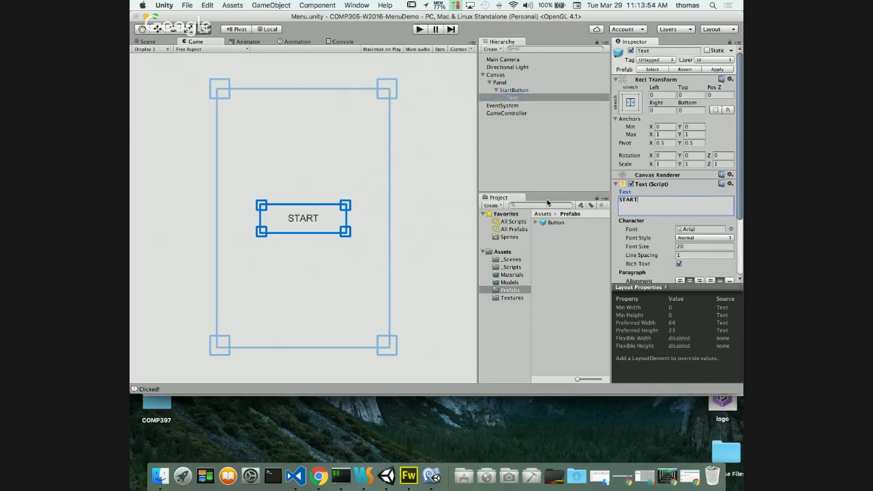
click(524, 160)
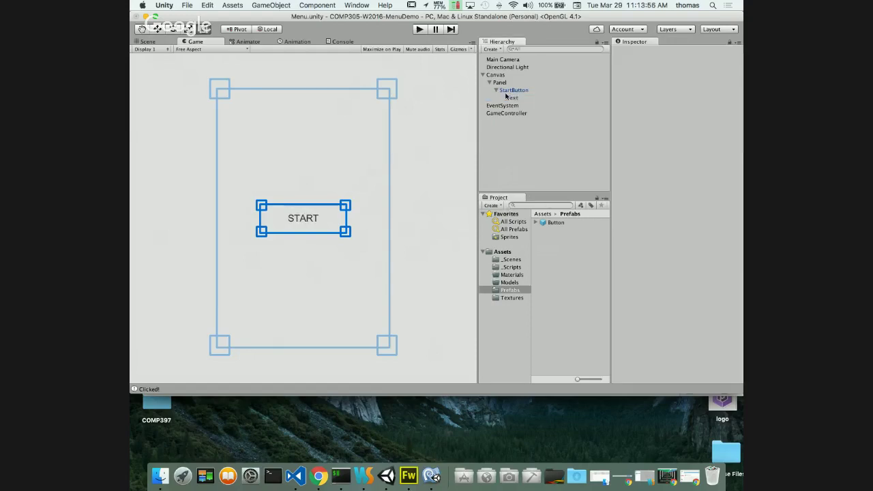
click(495, 90)
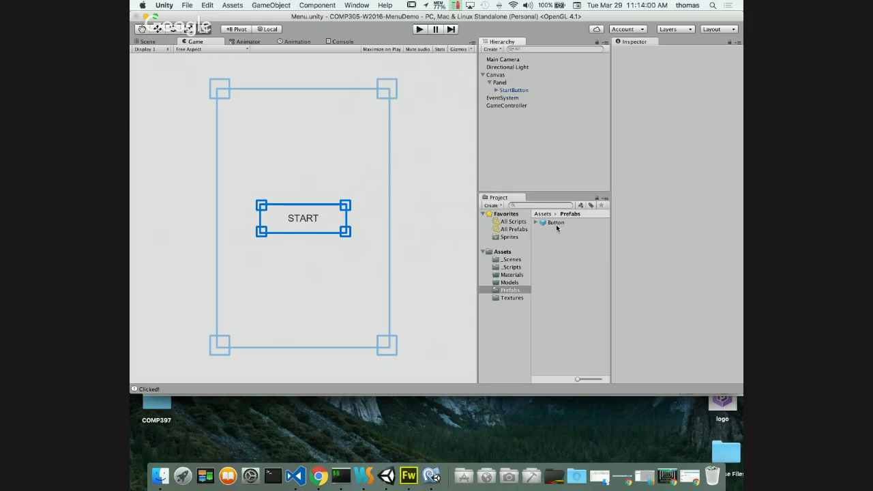
- Add a second Button prefab instance under Canvas and move it above StartButton, to about X -1, Y 116
drag(556, 227, 496, 86)
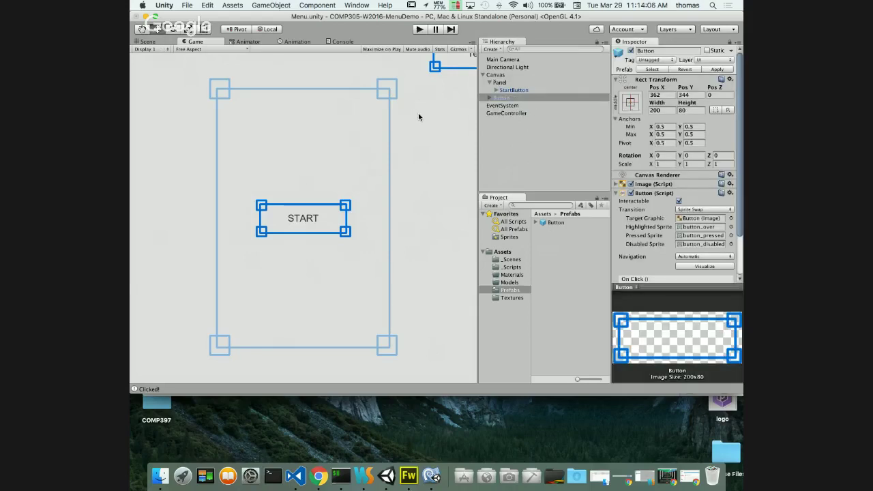
click(146, 42)
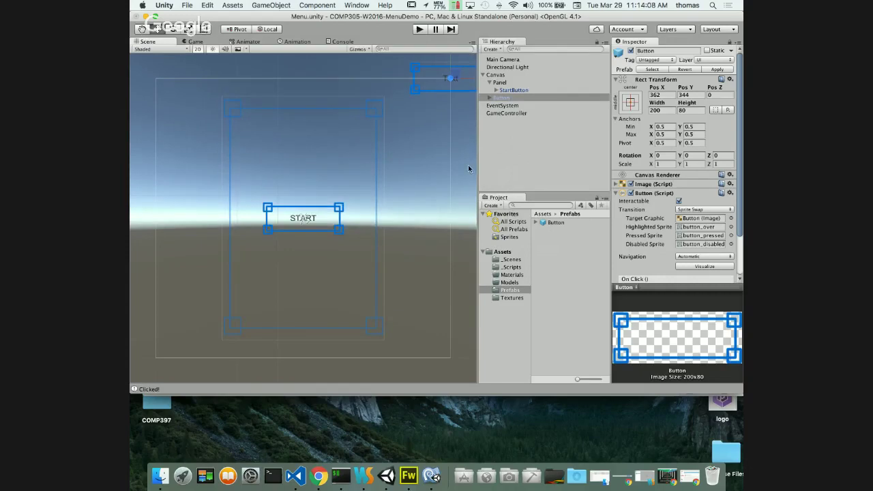
scroll(472, 162, down, 2)
drag(420, 71, 412, 144)
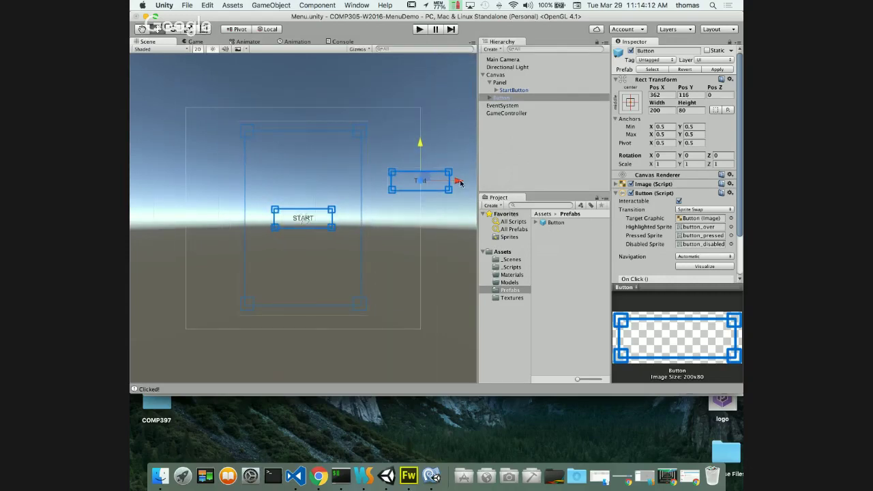
drag(460, 182, 328, 176)
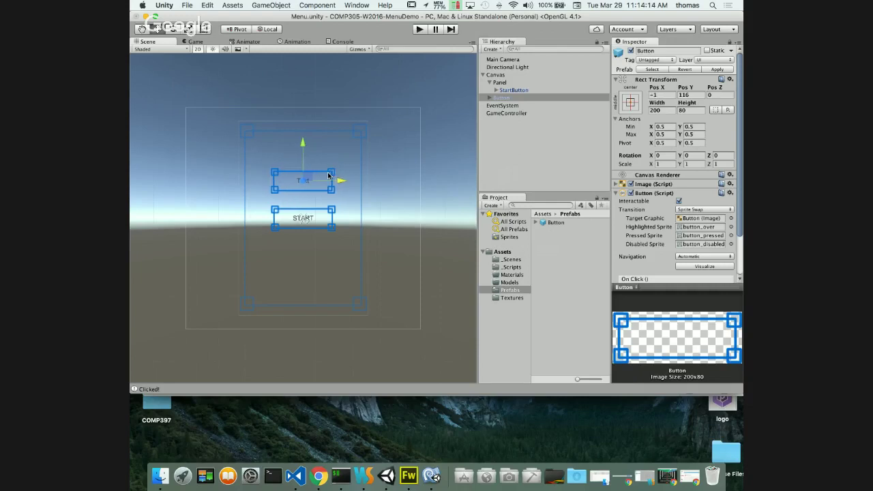
- Set the second button's Pos X to 0 and Pos Y to 100, and check the layout in the Game view
click(653, 94)
click(654, 94)
text(0)
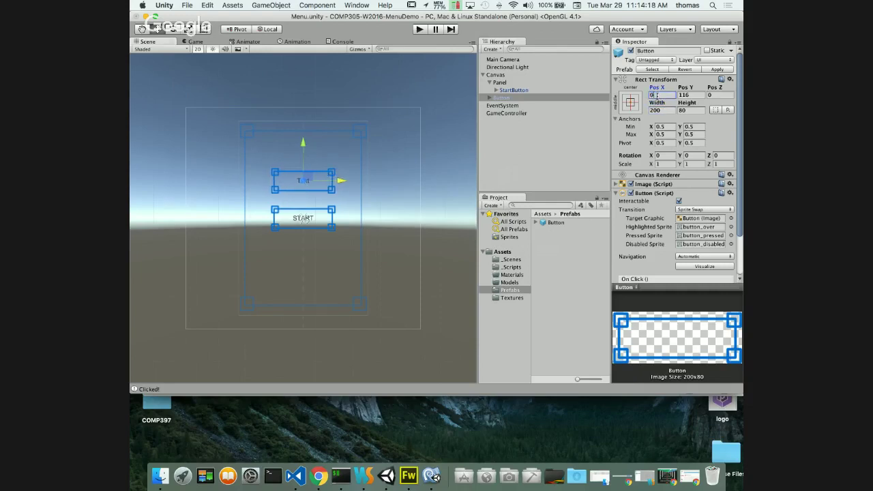
click(693, 96)
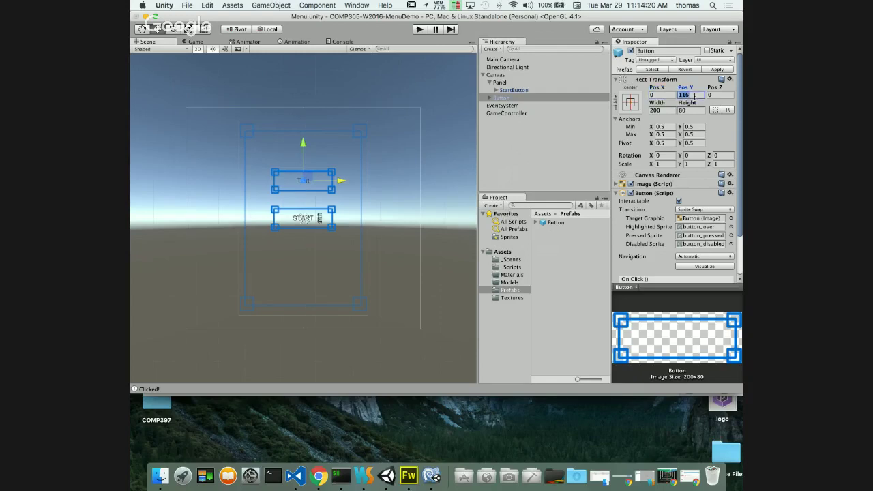
text(100)
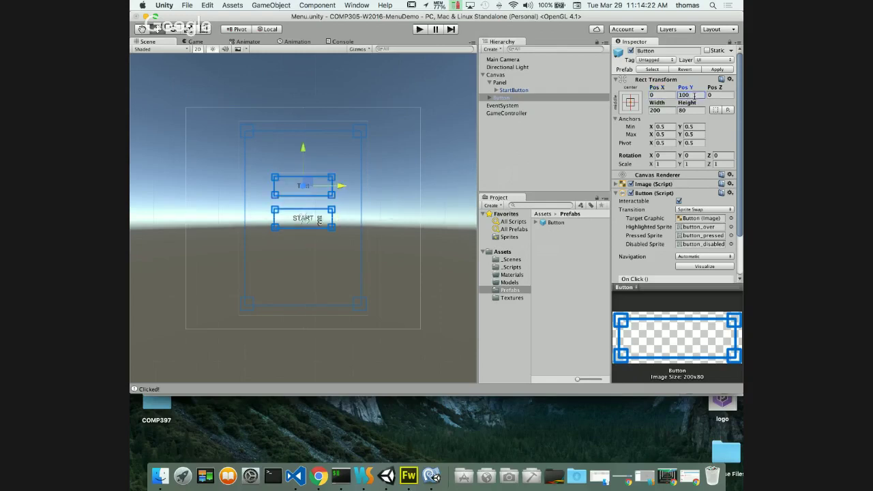
click(191, 42)
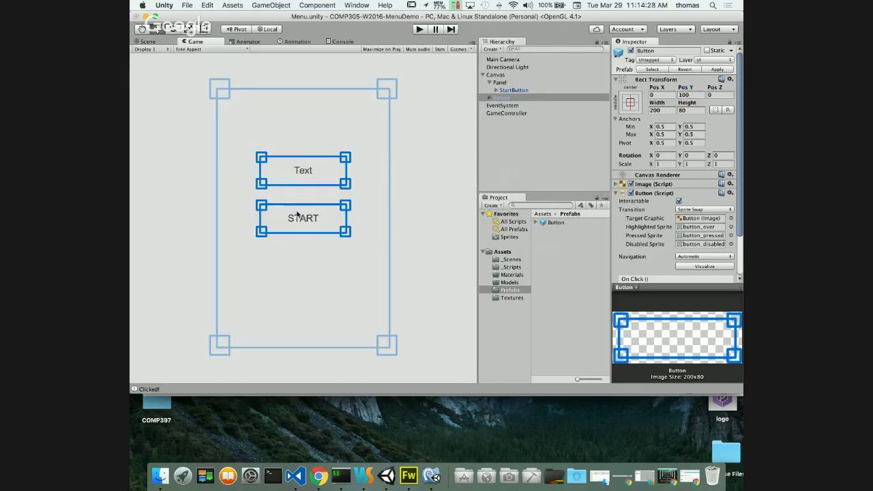
- Try lowering StartButton in the Scene view to about Pos Y -173, and undo the move
click(145, 42)
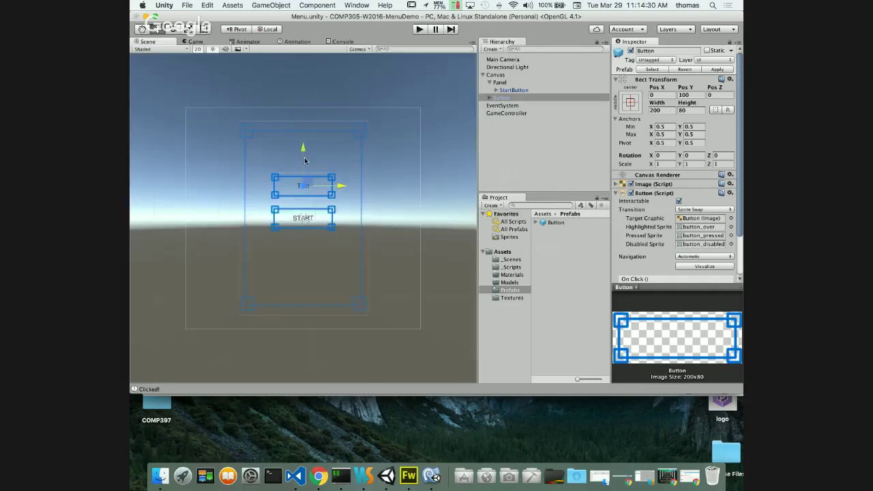
click(298, 214)
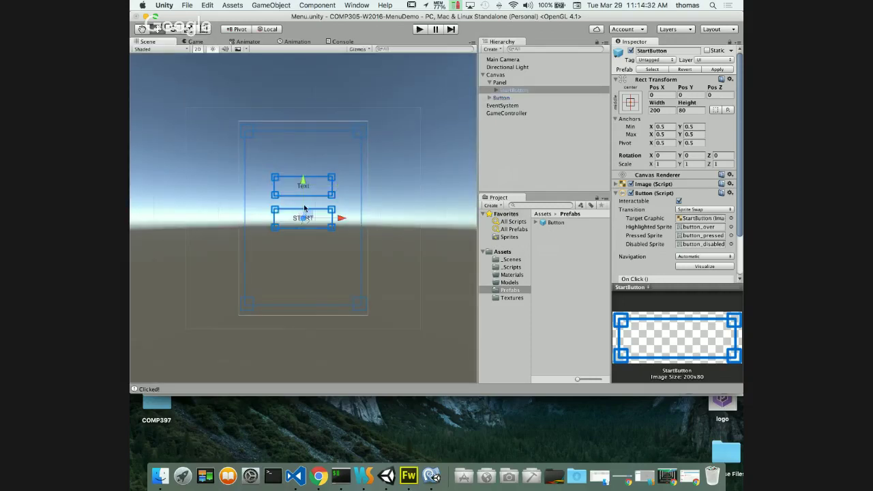
drag(307, 182, 303, 244)
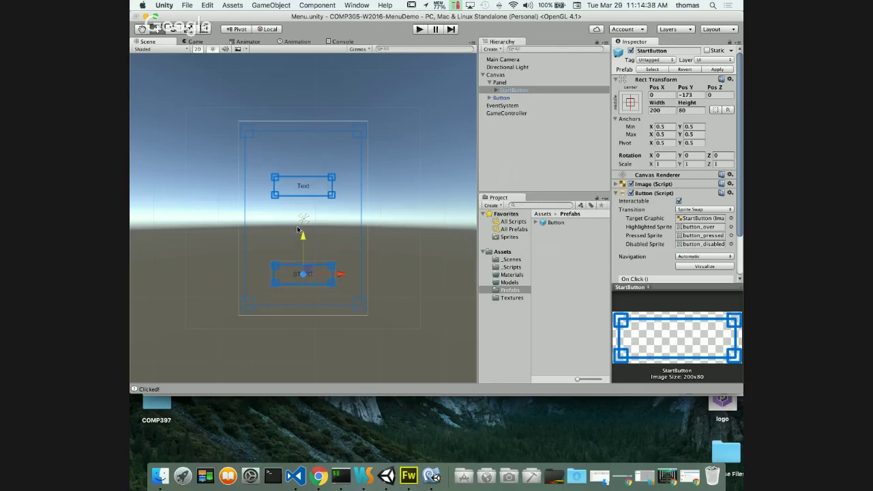
click(298, 188)
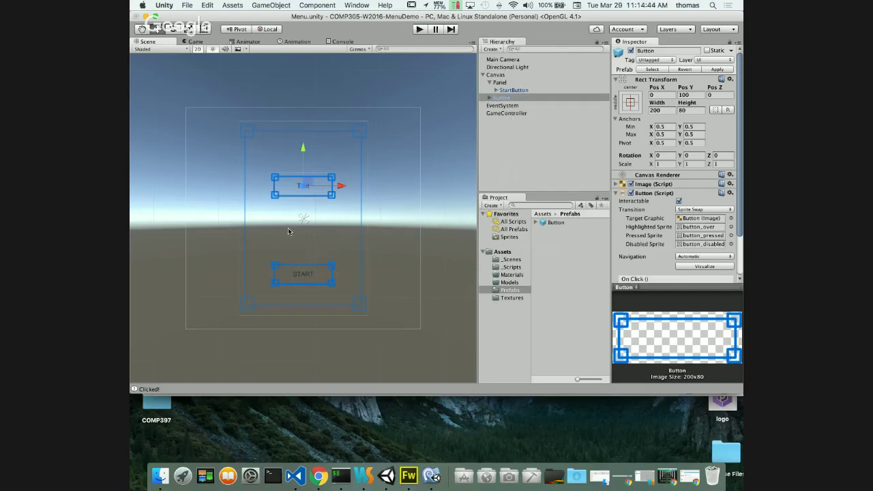
click(302, 273)
key(super+z)
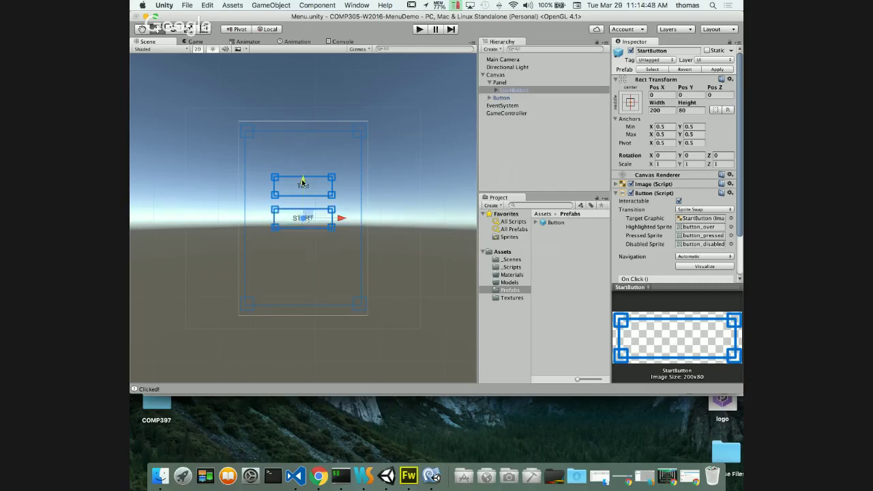
- Lower StartButton to about Pos Y -51 and make the Button above it a child of Panel
drag(303, 183, 302, 200)
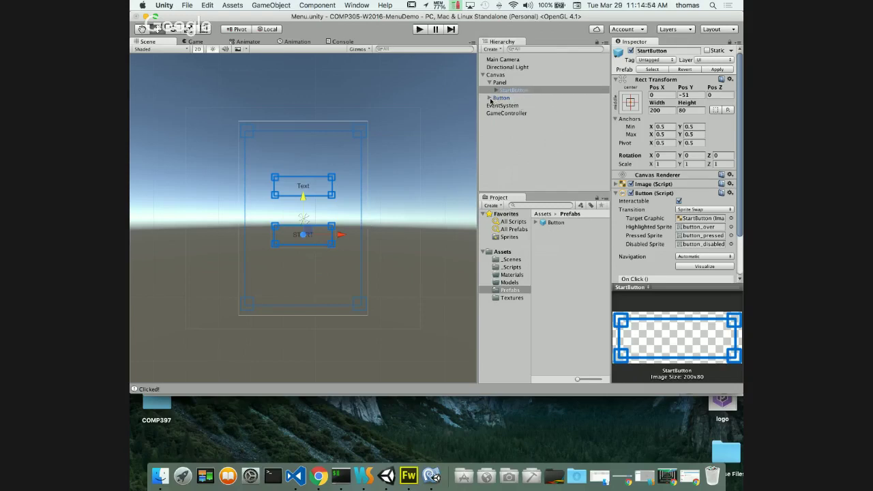
drag(502, 99, 499, 83)
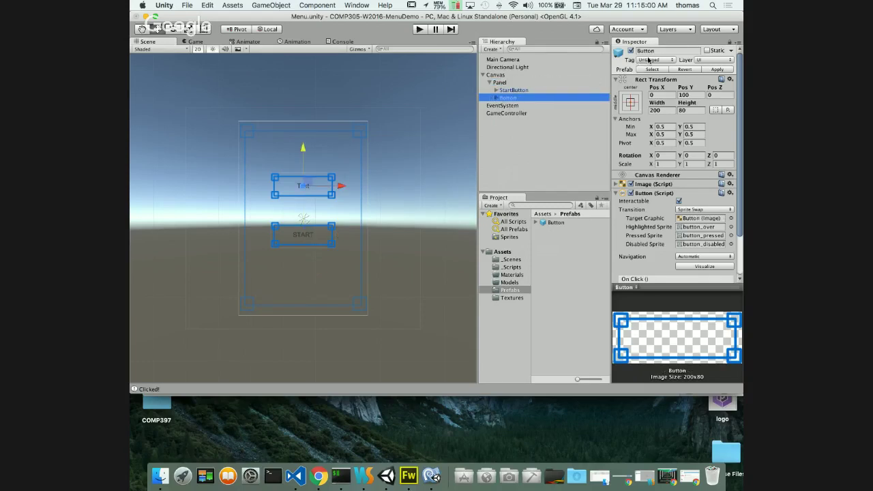
- Rename the upper Button object in the Panel as INSTRUCTIONS
click(648, 52)
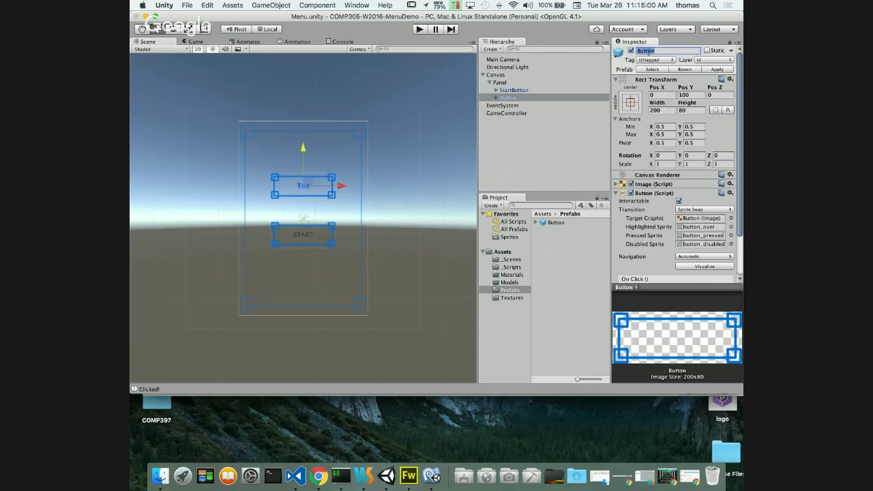
text(INst)
text(IN)
text(STRUCTIONS)
key(Return)
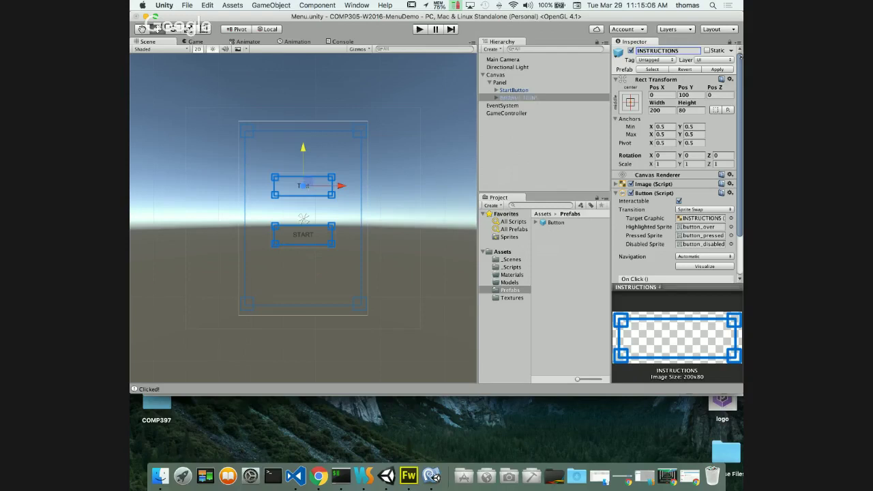
- Rename the upper button object as InstructionsButton
click(688, 51)
text(INst)
text(nstructionsButton)
key(Return)
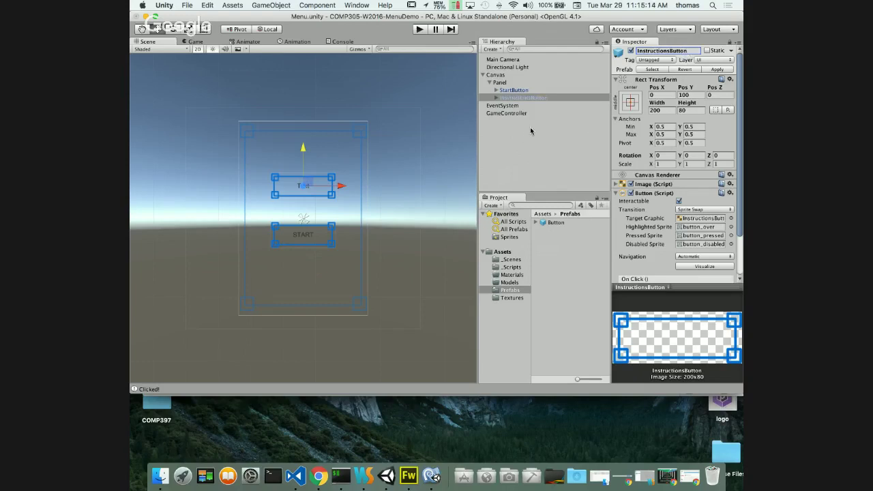
- Set the label text of InstructionsButton's child Text to INSTRUCTIONS
click(495, 98)
click(495, 98)
click(511, 106)
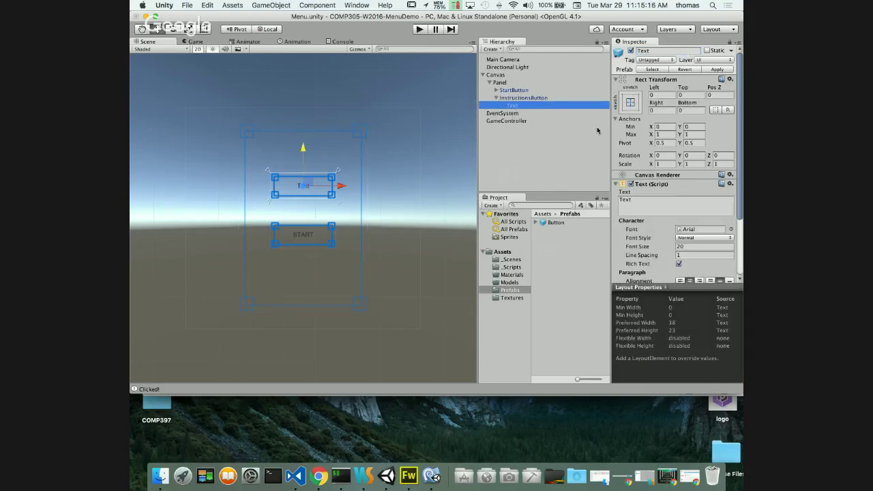
click(625, 205)
text(INSTRUCTIONS)
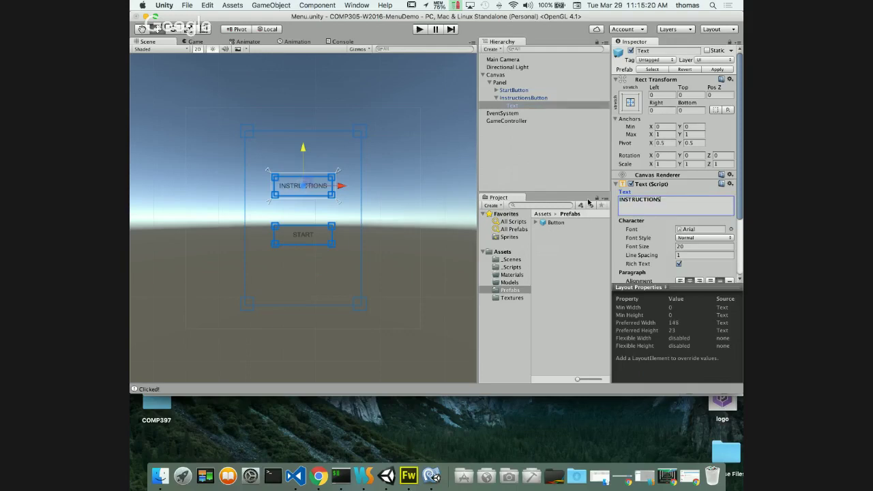
key(Return)
key(BackSpace)
click(542, 168)
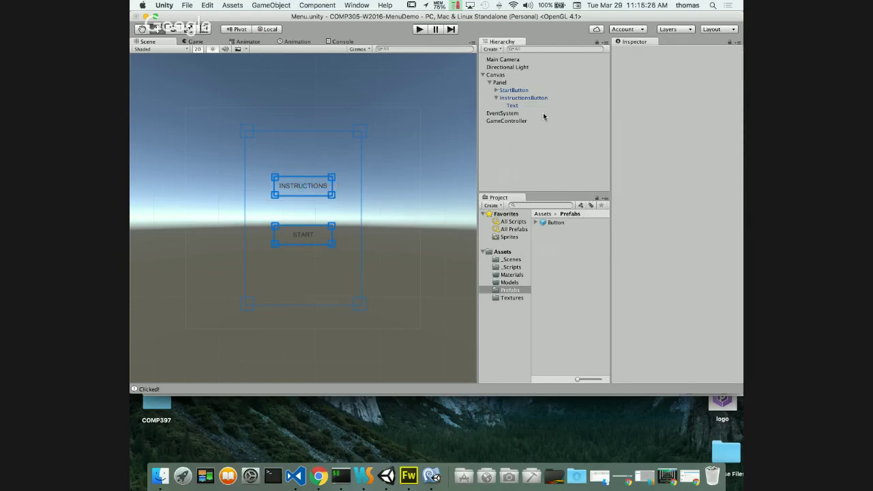
- Duplicate StartButton and rename the copy QuitButton
click(497, 98)
click(510, 91)
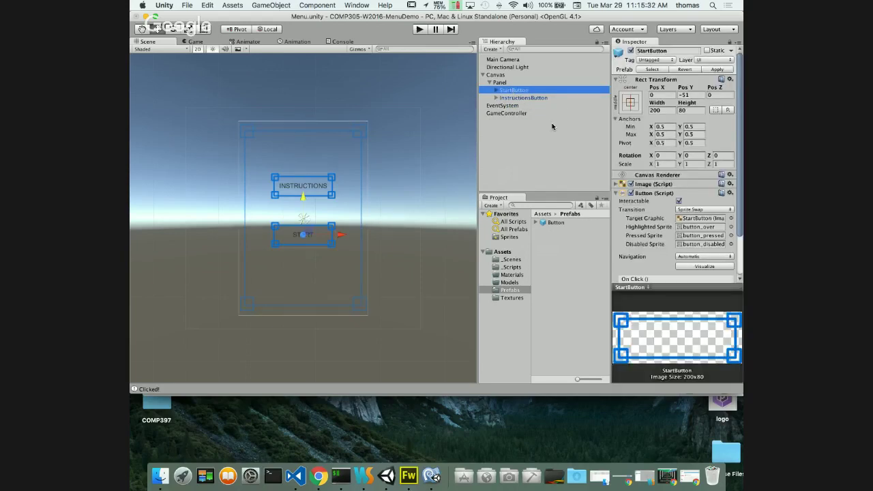
key(super+d)
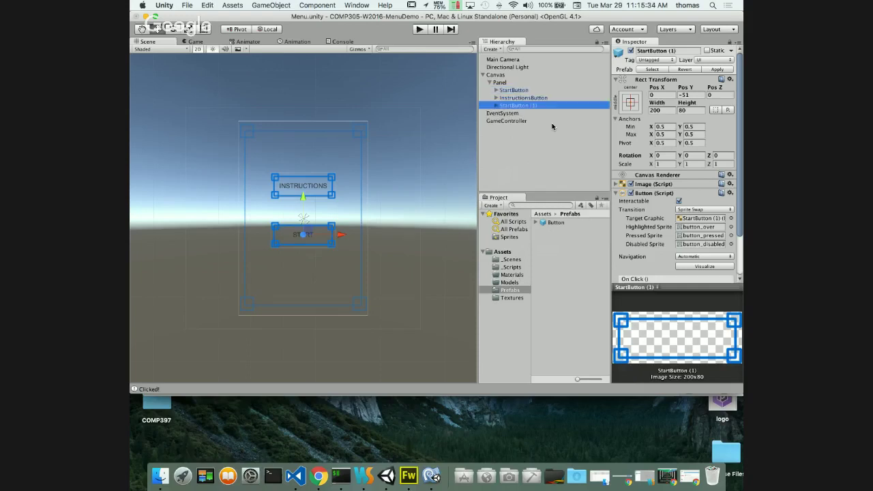
click(678, 51)
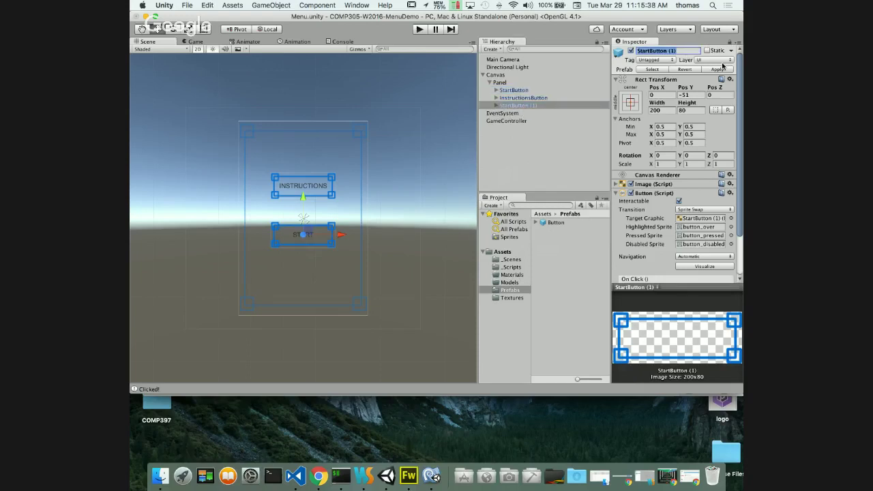
text(QuitButton)
key(Return)
- Change the label text of QuitButton's child Text to QUIT
click(497, 106)
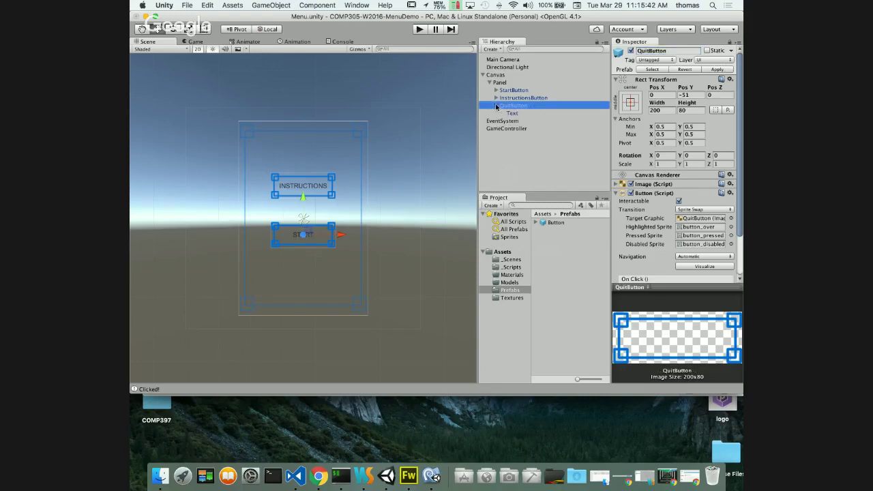
click(512, 113)
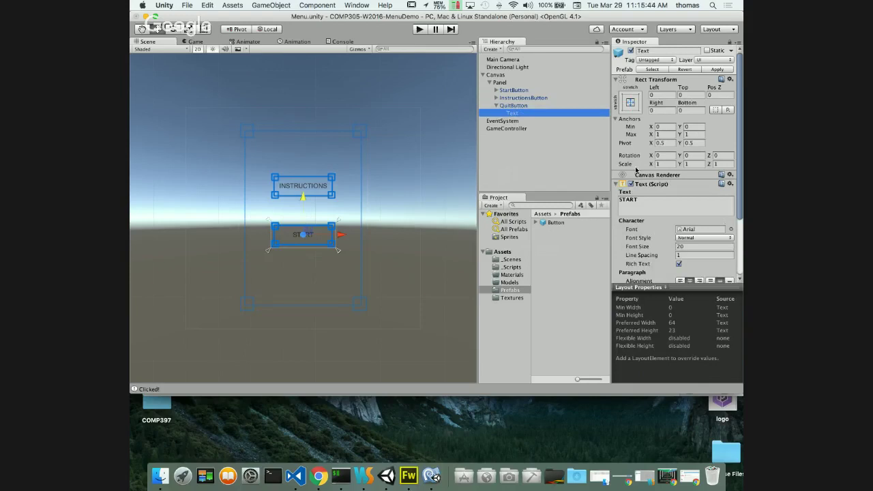
click(651, 200)
text(QUIT)
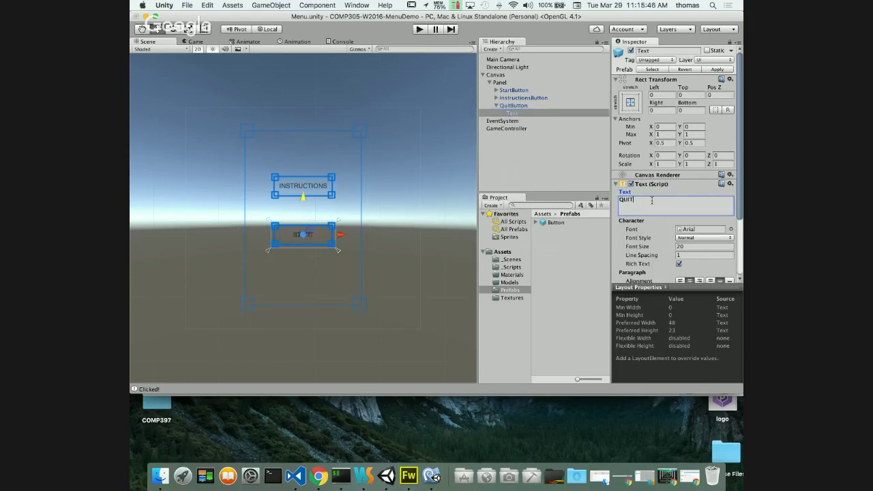
click(430, 155)
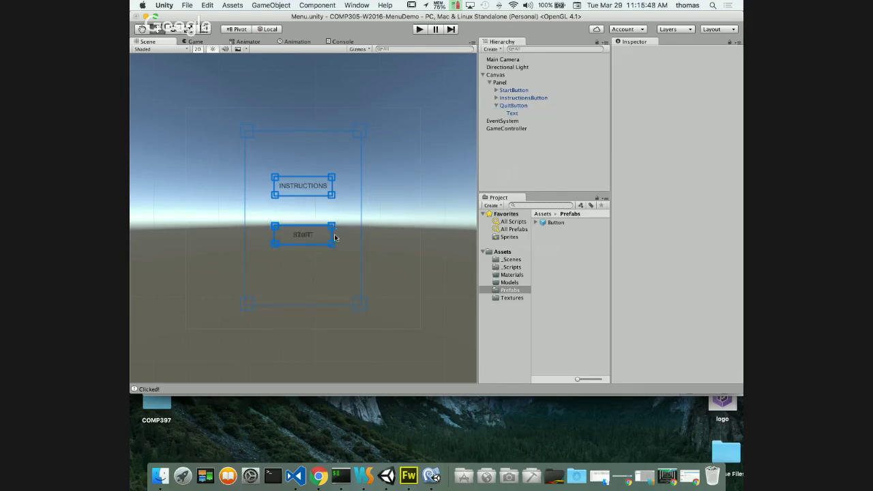
- Move QuitButton straight down below StartButton, to about Pos Y -182
click(513, 105)
click(496, 105)
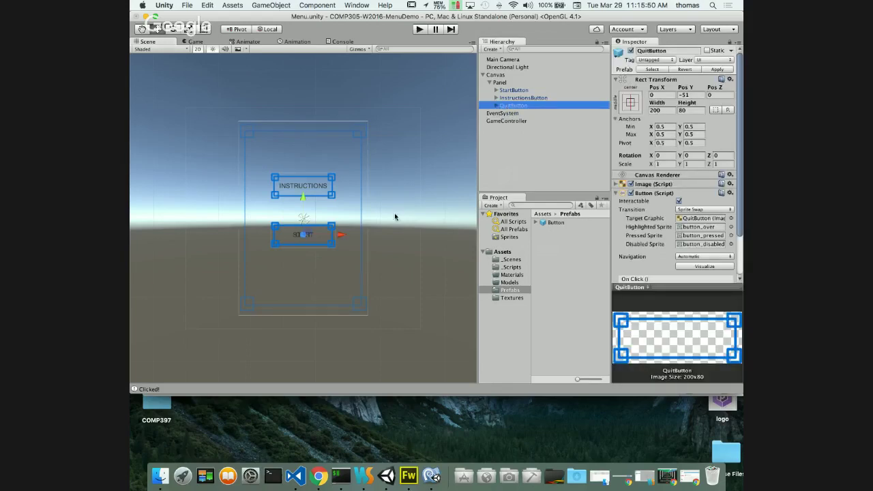
drag(303, 203, 303, 247)
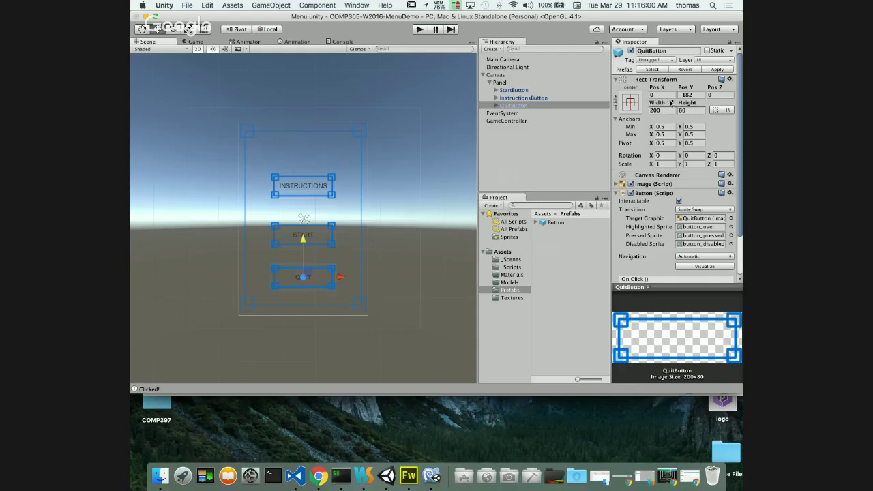
click(692, 96)
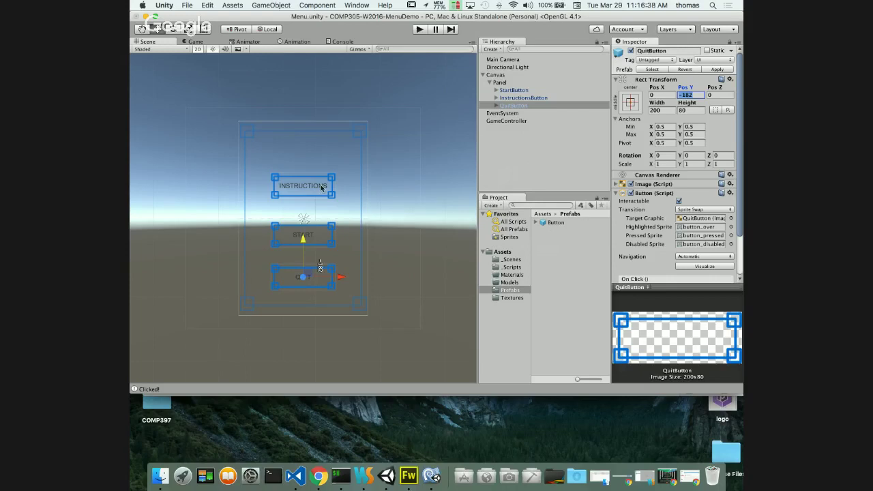
- Set InstructionsButton's Pos Y to 60 and change its anchor preset to top center
click(291, 179)
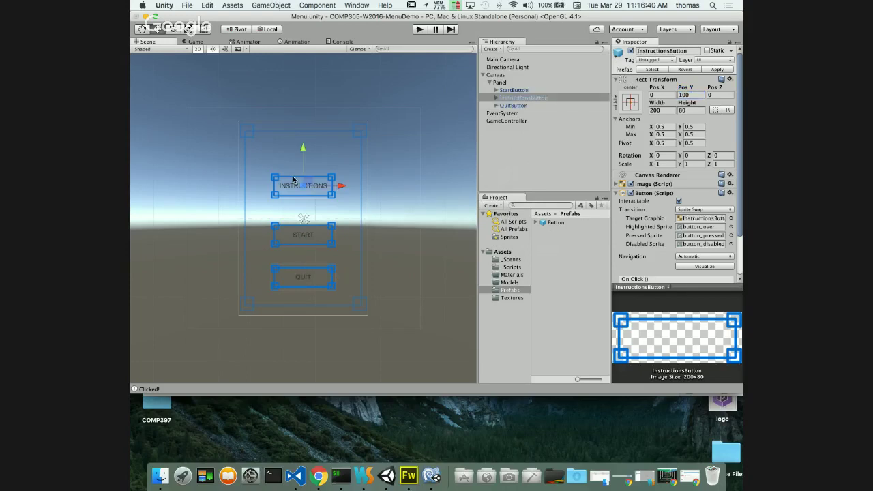
click(690, 95)
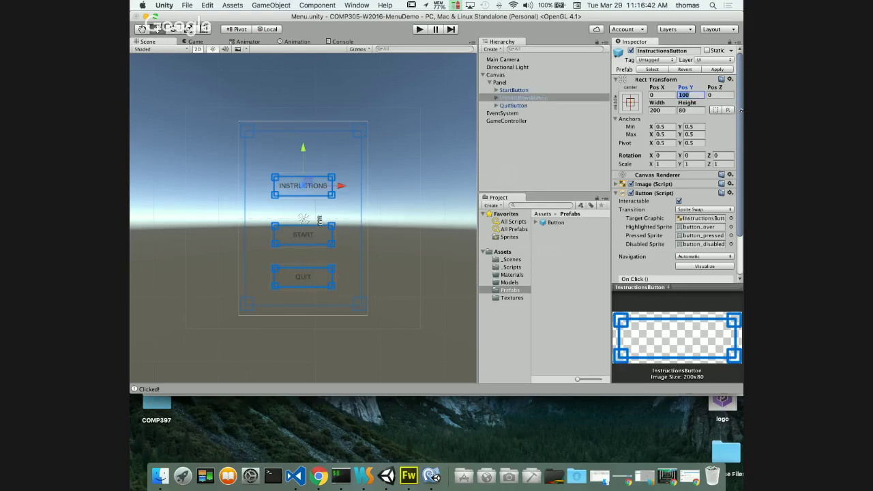
text(60)
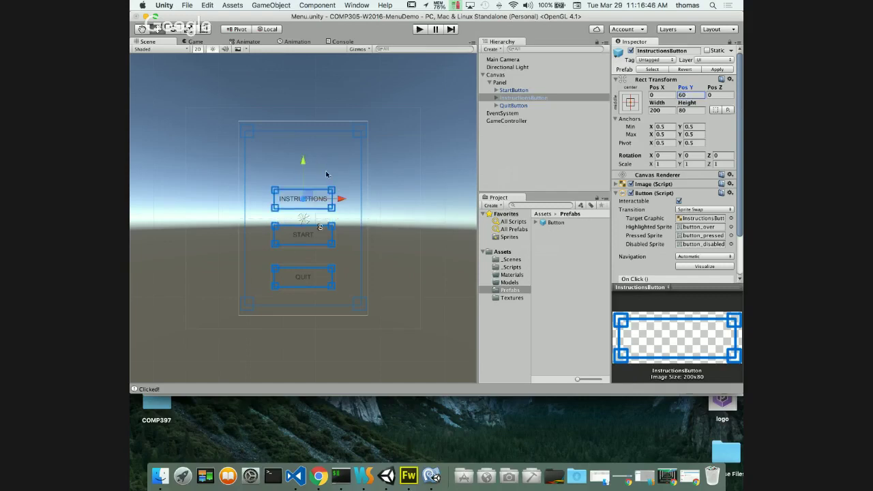
click(630, 102)
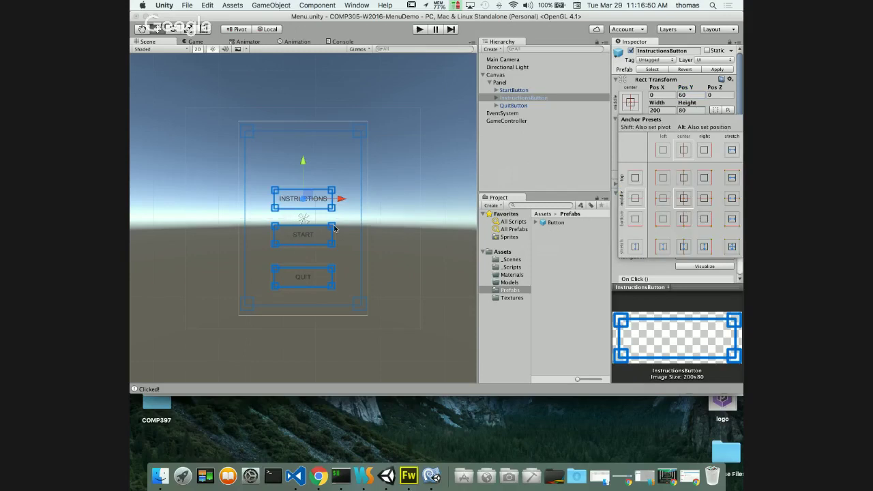
click(683, 177)
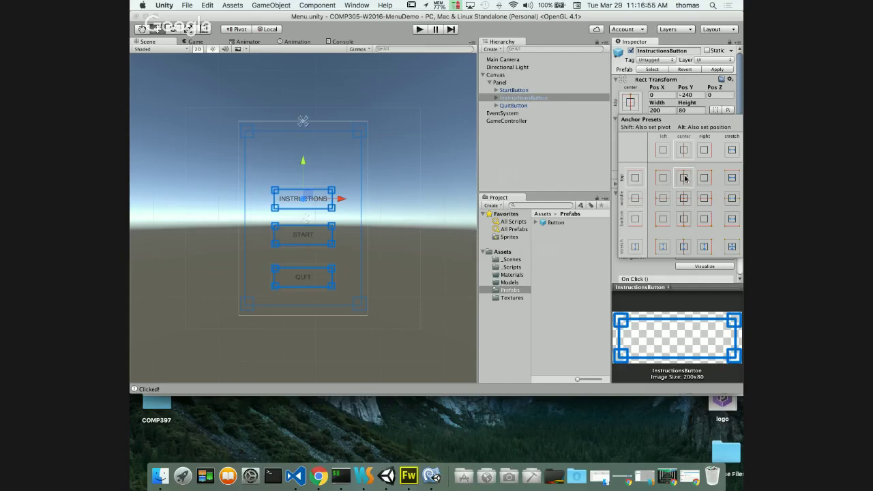
- Move InstructionsButton up onto the Panel's top edge and set its Pos Y to 0
click(694, 94)
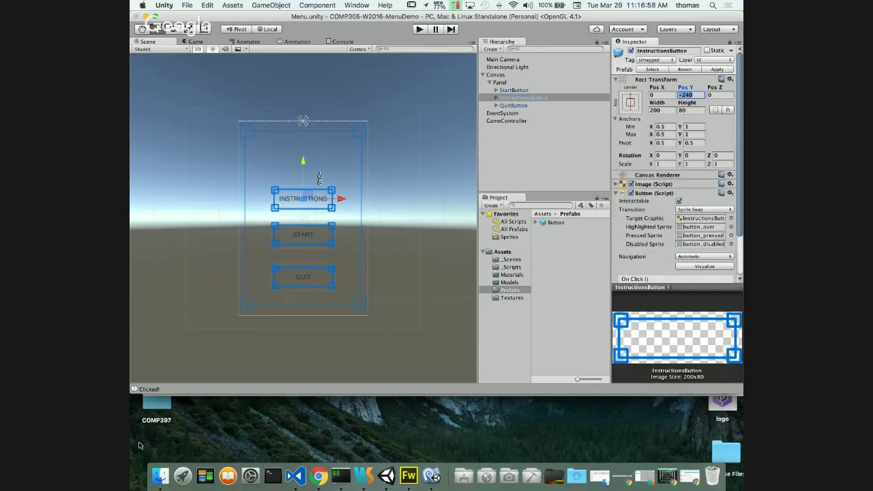
drag(303, 161, 289, 44)
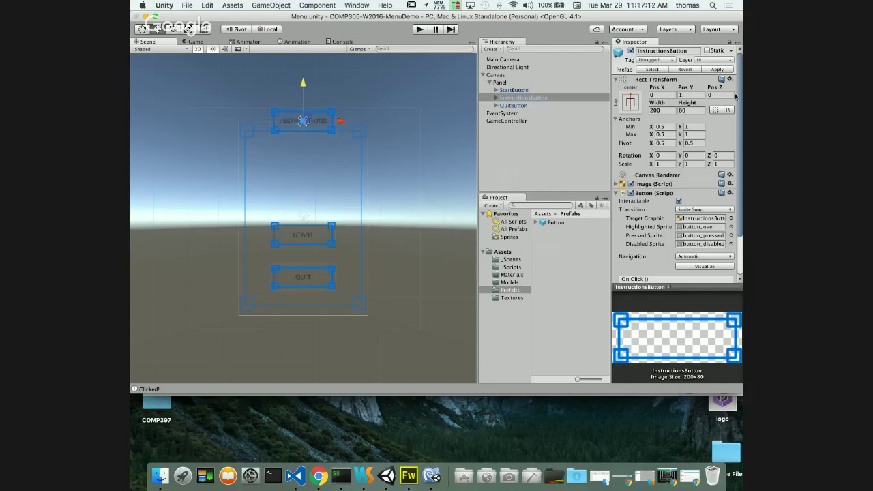
click(687, 94)
text(0)
key(Return)
- Try a Pos Y of -60 for InstructionsButton, and set it to -120 instead
text(-60)
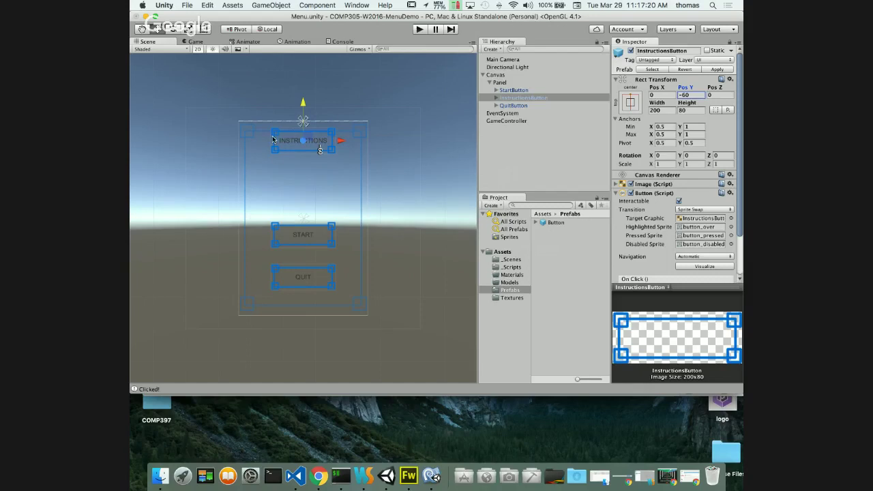
click(688, 95)
text(-120)
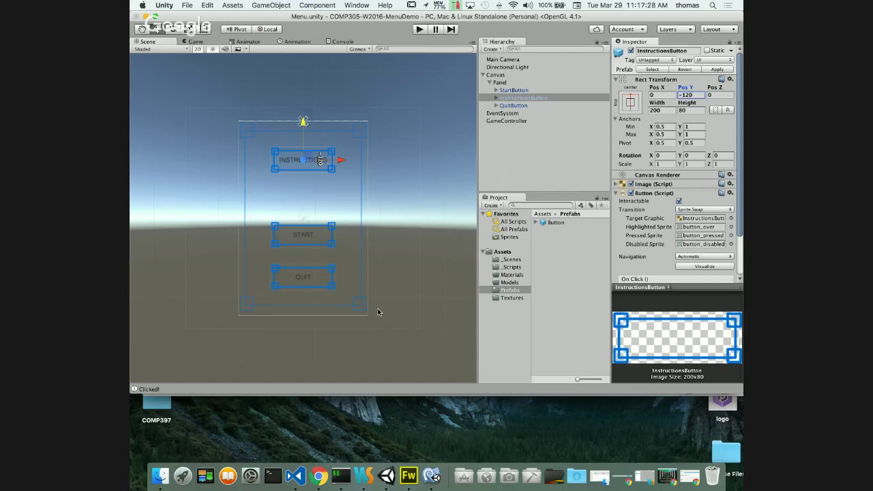
- Change QuitButton's anchor preset to bottom center
click(302, 283)
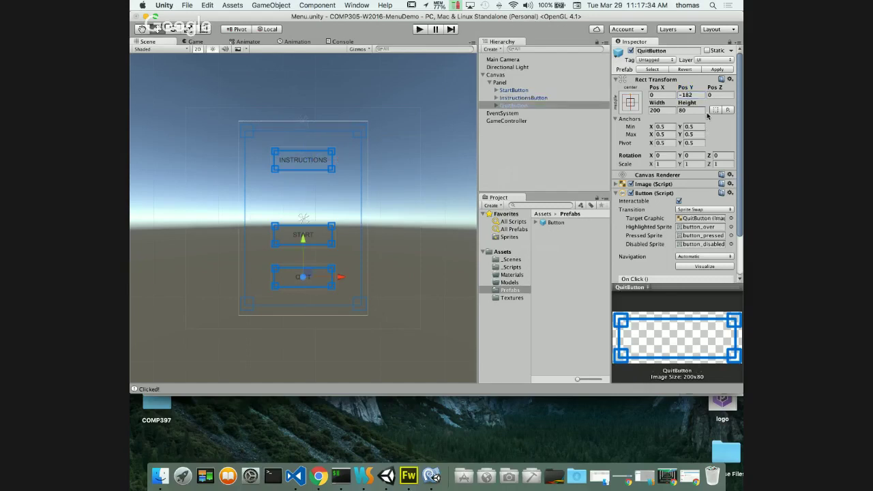
click(623, 104)
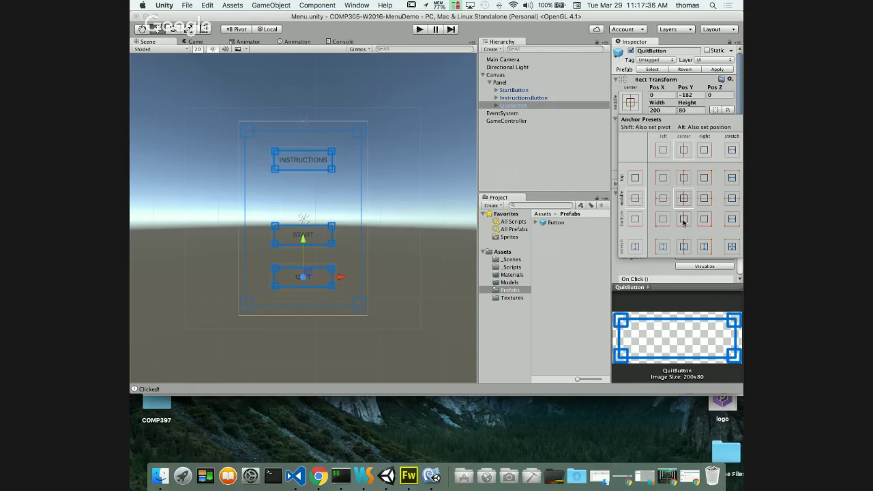
click(683, 220)
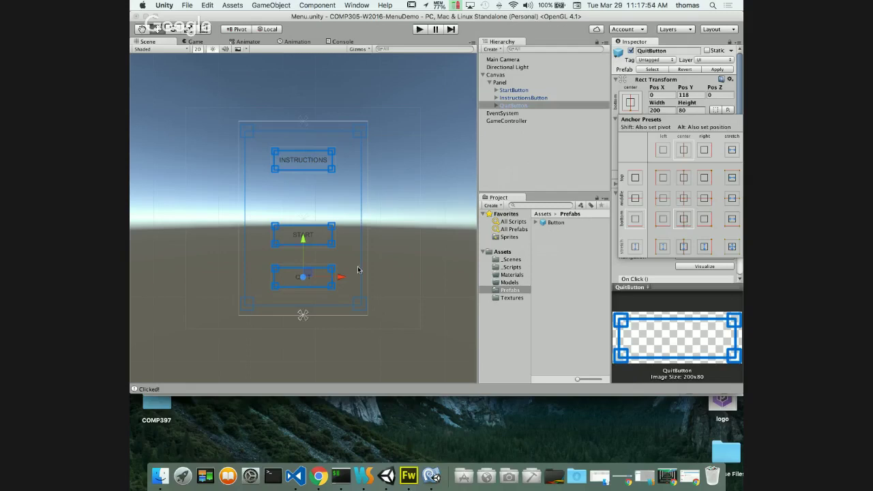
- Lower QuitButton toward the Panel's bottom edge to about Pos Y 42, and set its Pos Y to 120
click(303, 239)
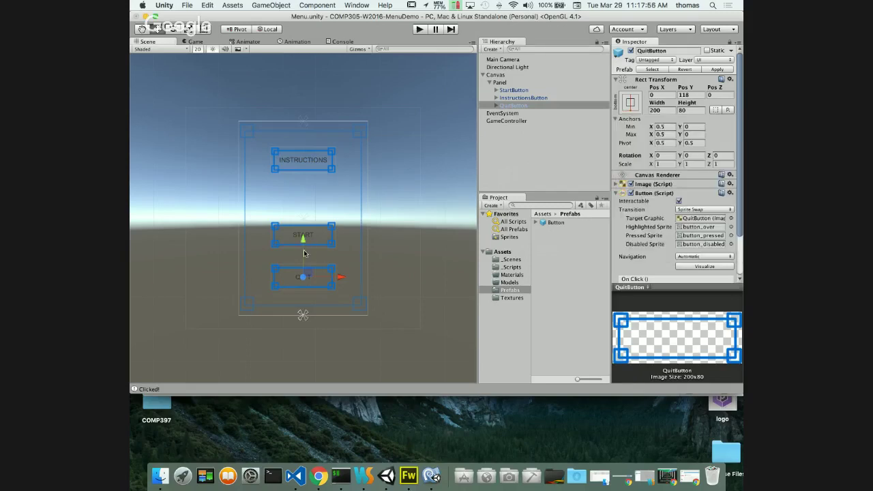
drag(304, 240, 303, 274)
click(690, 95)
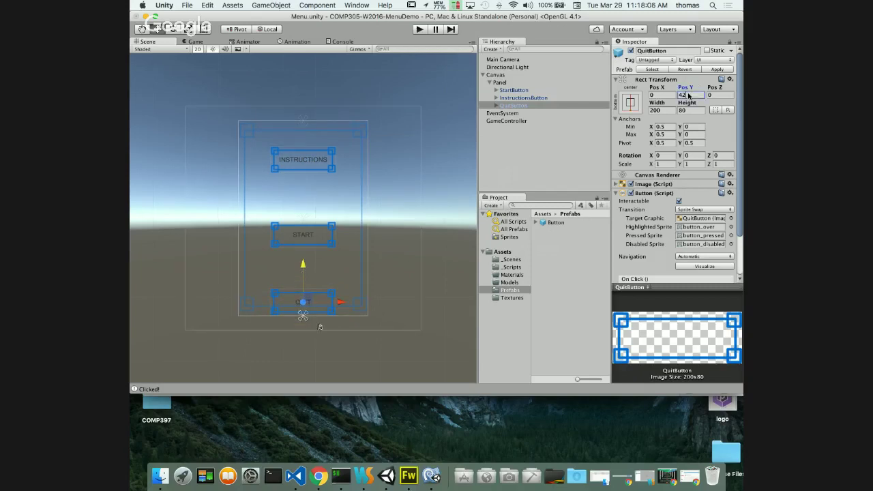
text(120)
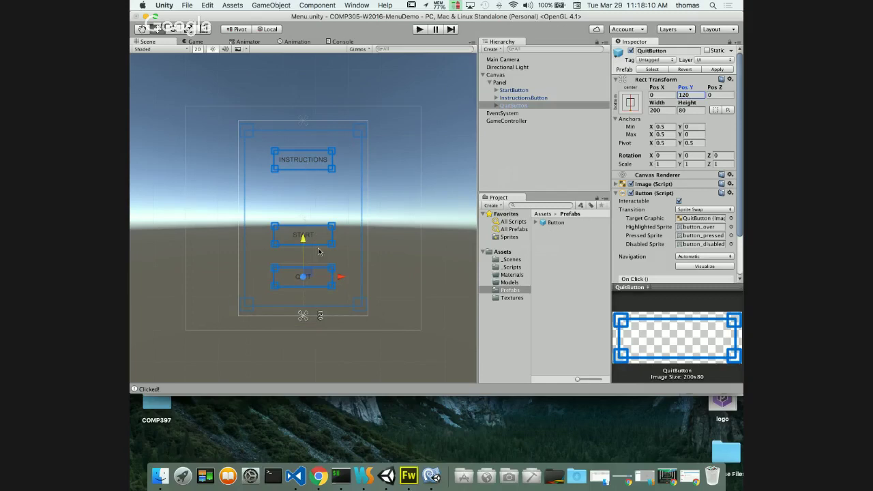
- Set StartButton's Pos Y to 0 and check the three-button layout in the Game view
click(303, 237)
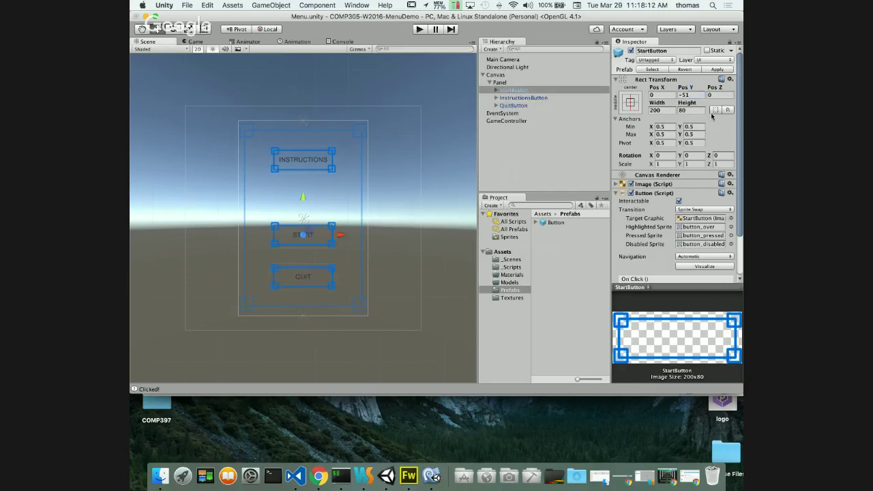
click(685, 95)
text(0)
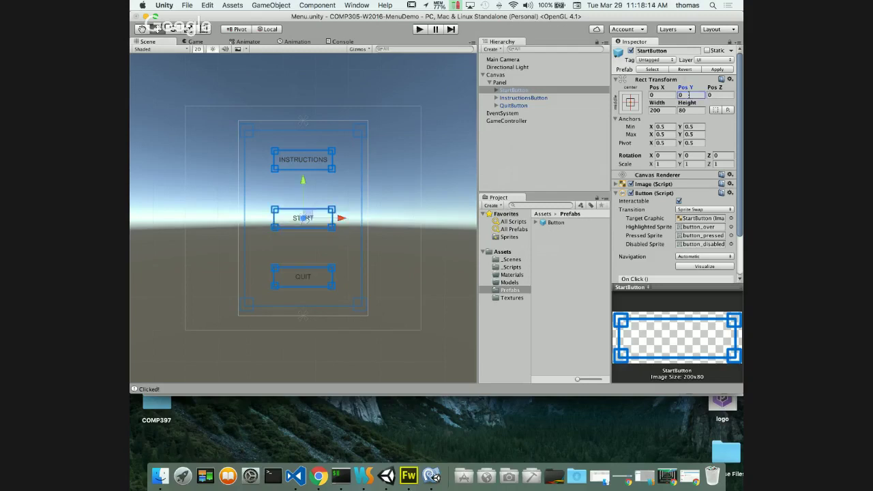
click(436, 179)
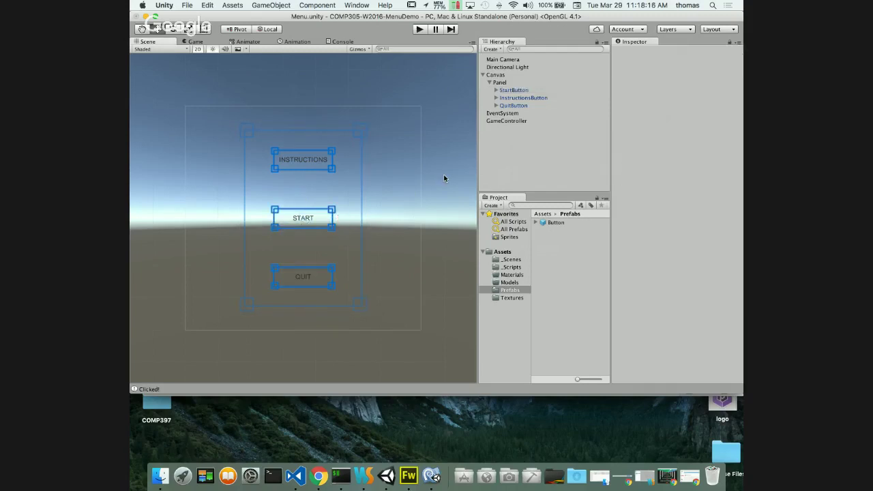
click(196, 43)
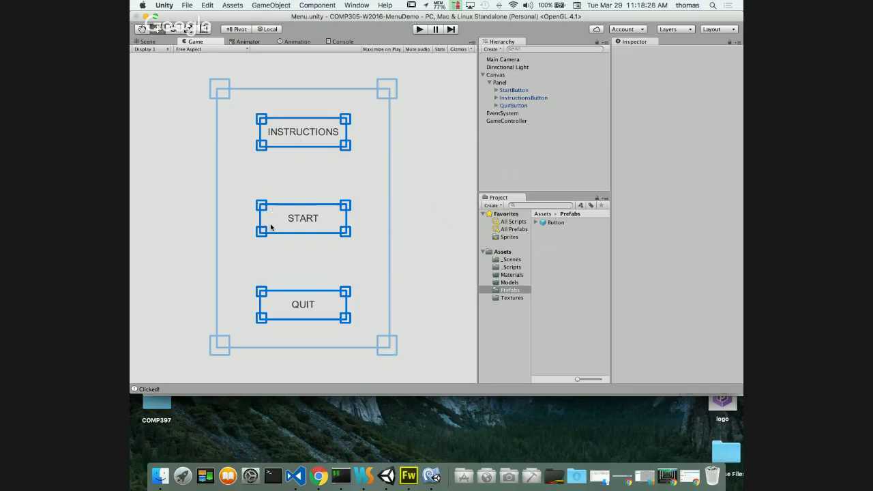
- Play-test the three-button menu scene and stop play mode
click(420, 29)
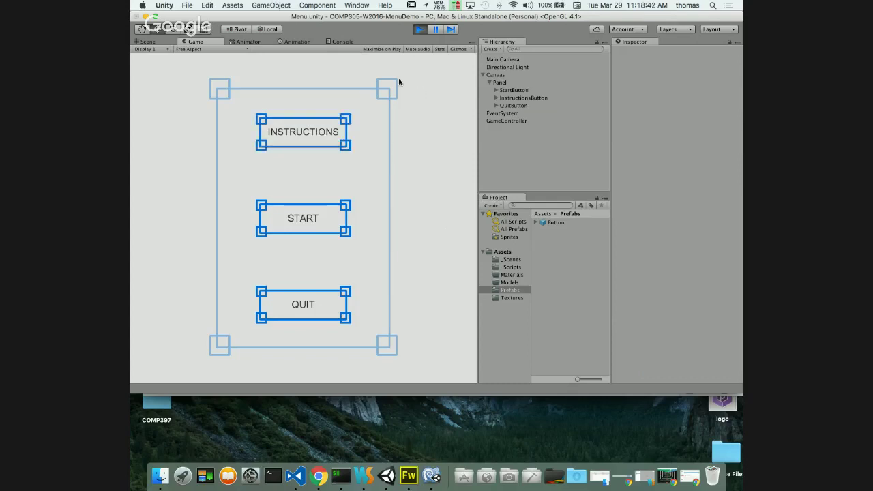
click(418, 29)
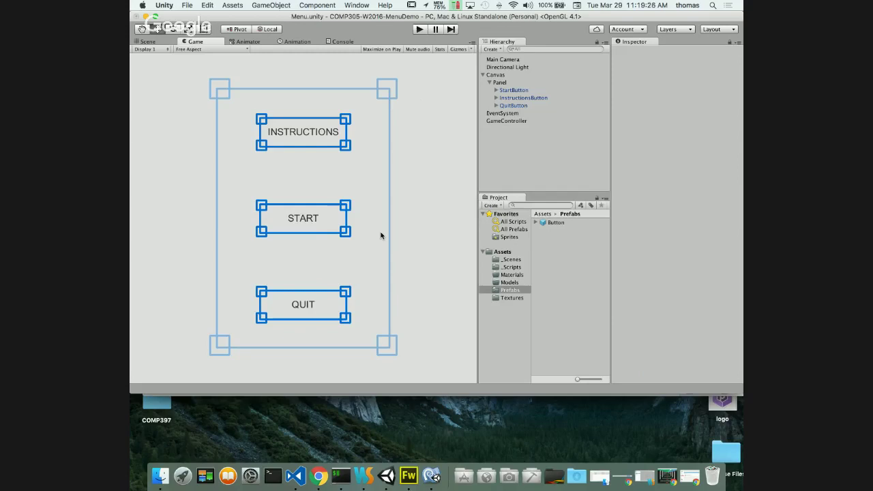
- Create a new scene named Instructions in the _Scenes folder
click(511, 259)
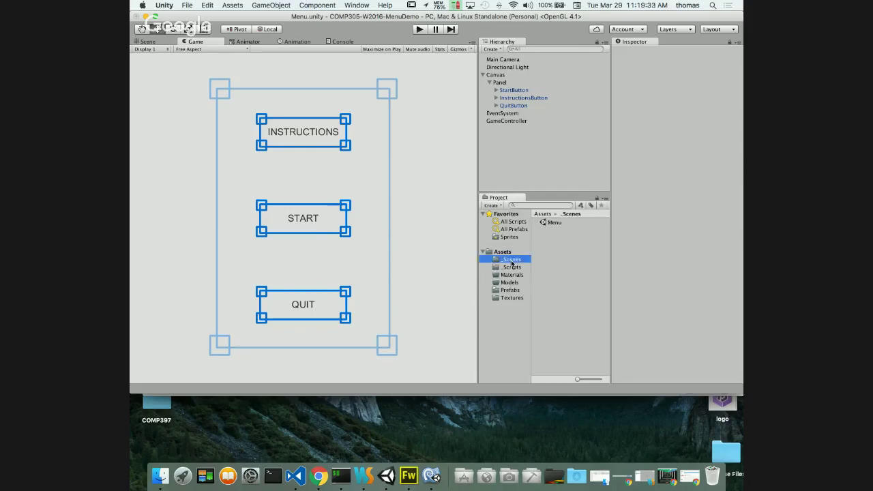
right_click(544, 246)
mouse_move(559, 247)
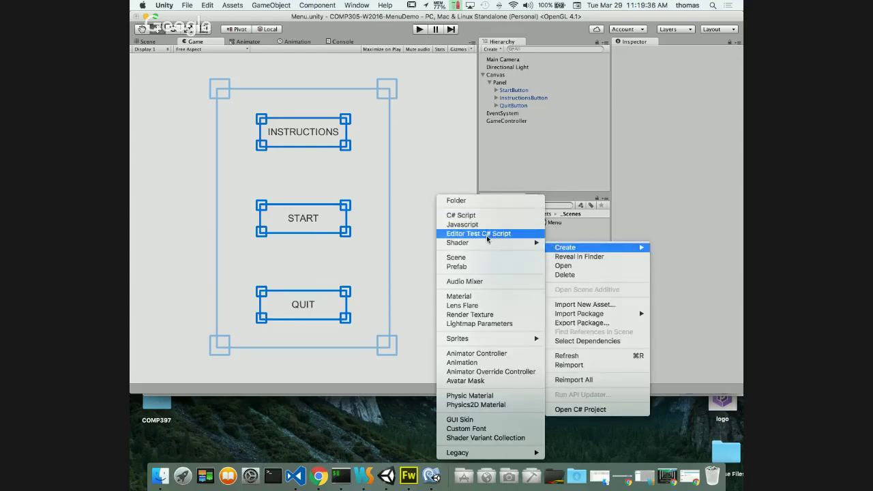
click(504, 258)
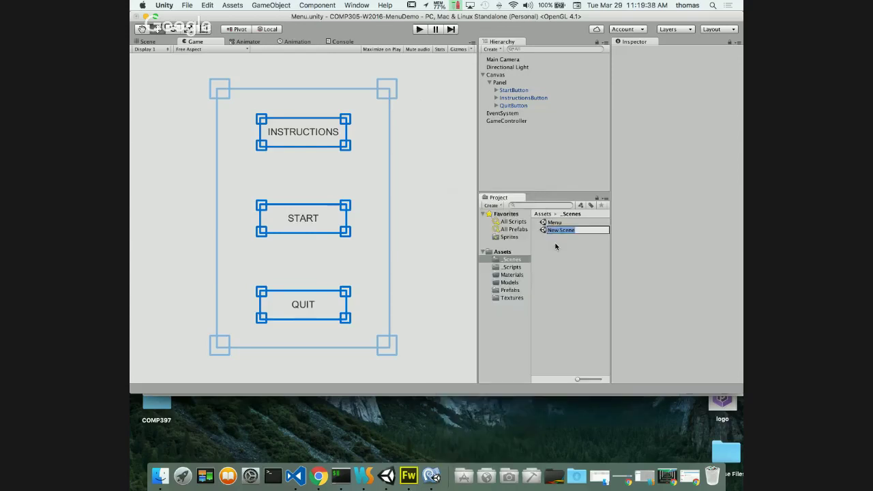
text(Instructions)
key(Return)
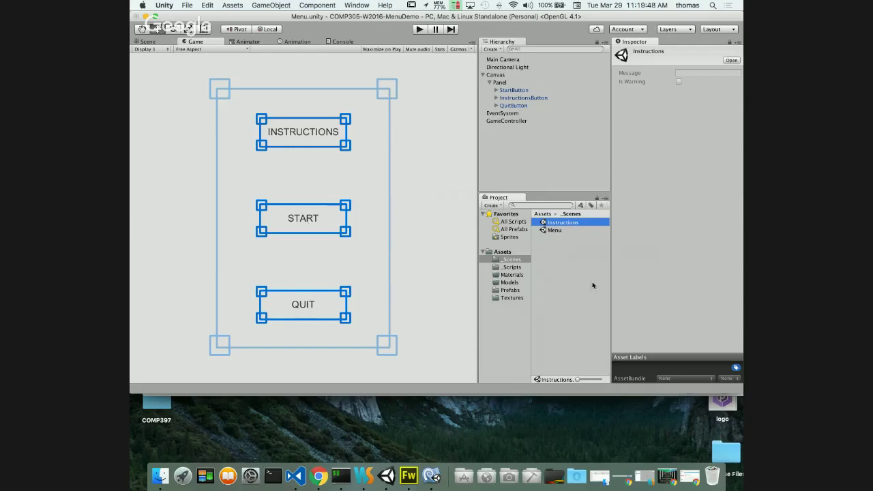
- Create another scene named Level1 in the _Scenes folder
right_click(549, 248)
mouse_move(548, 251)
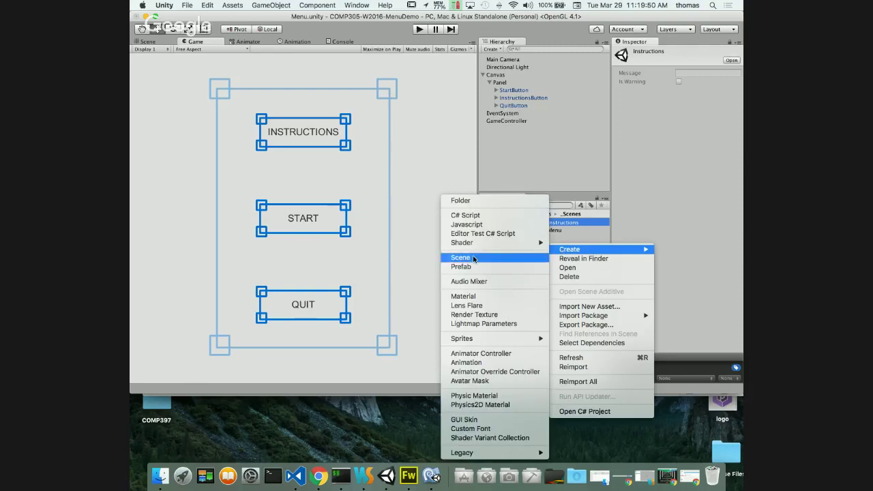
click(501, 257)
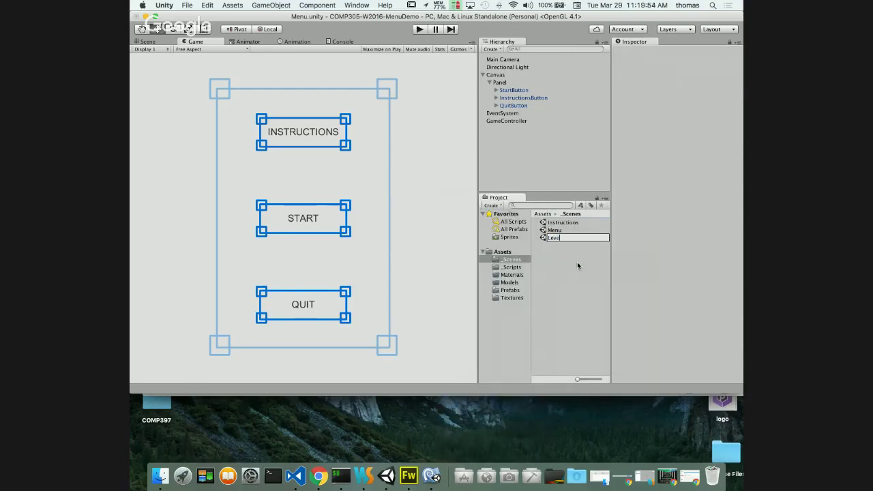
key(Return)
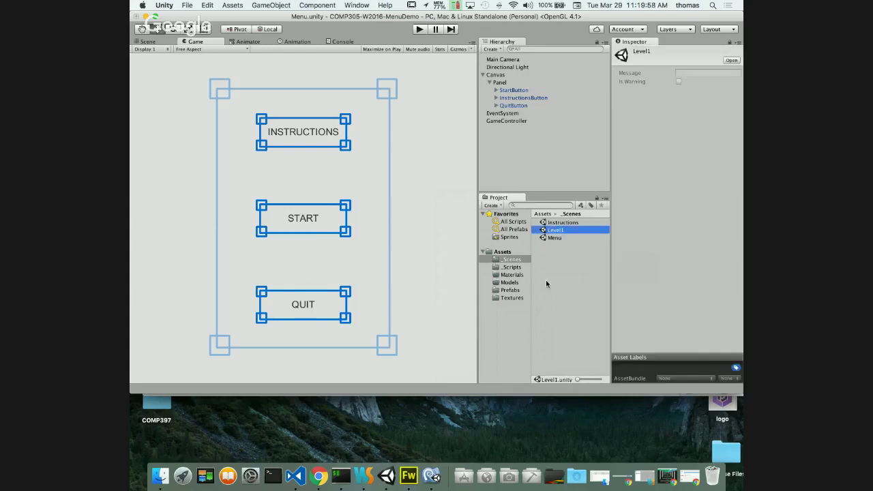
- Add the Instructions and Level1 scenes, in that order, after Menu in the Build Settings scene list
click(187, 6)
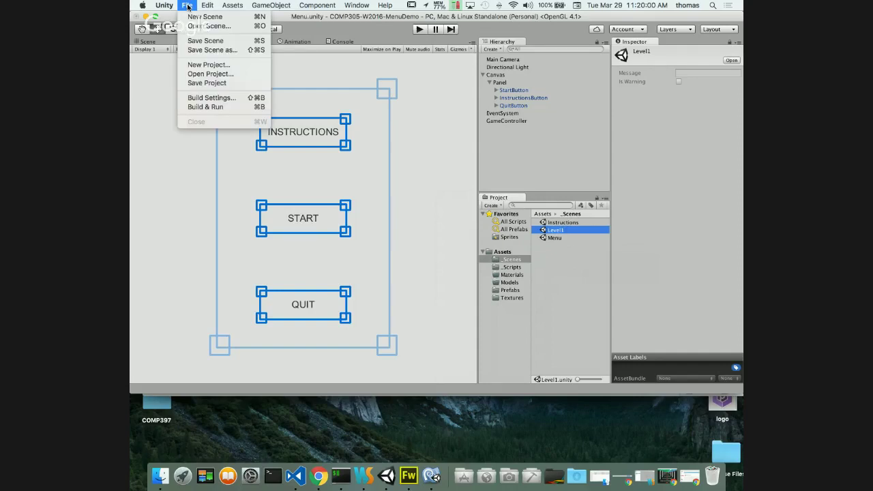
click(211, 98)
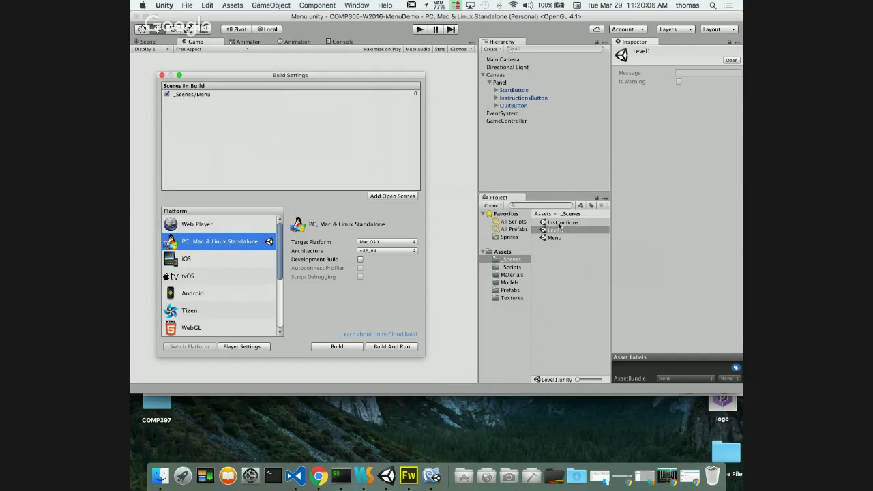
drag(557, 224, 190, 108)
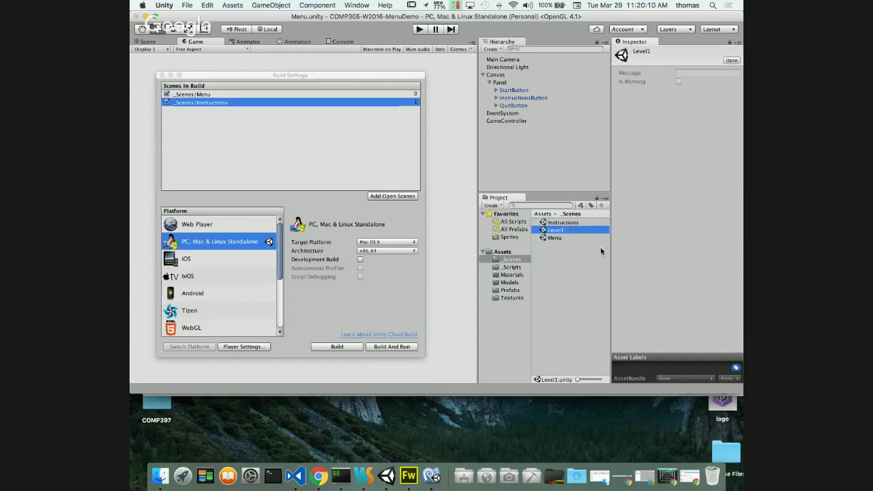
drag(555, 230, 182, 116)
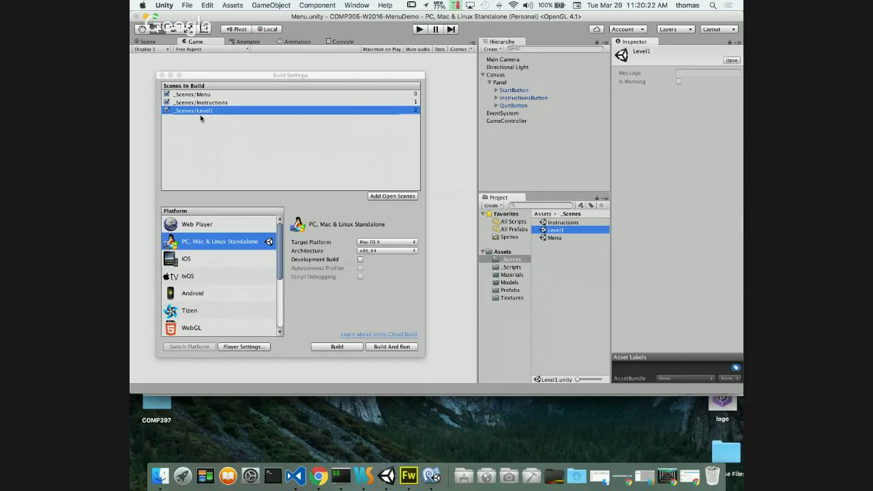
click(162, 75)
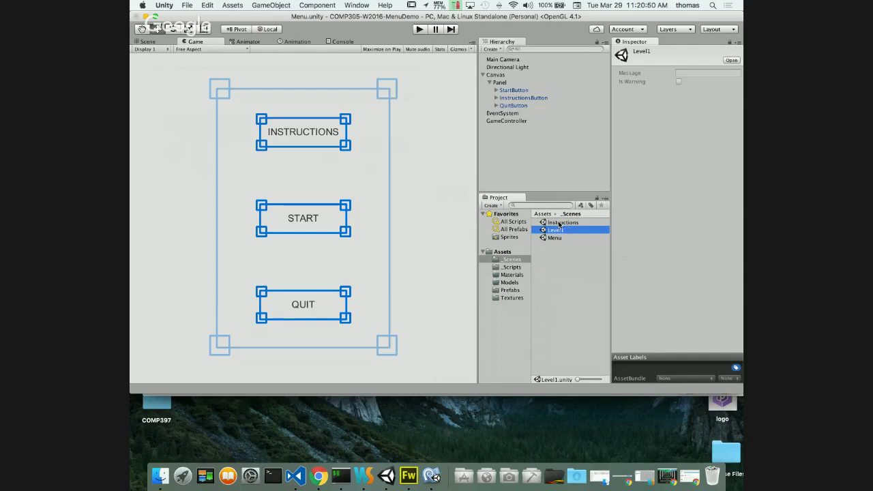
- Save the Menu scene and open the Instructions scene
key(super+s)
double_click(563, 223)
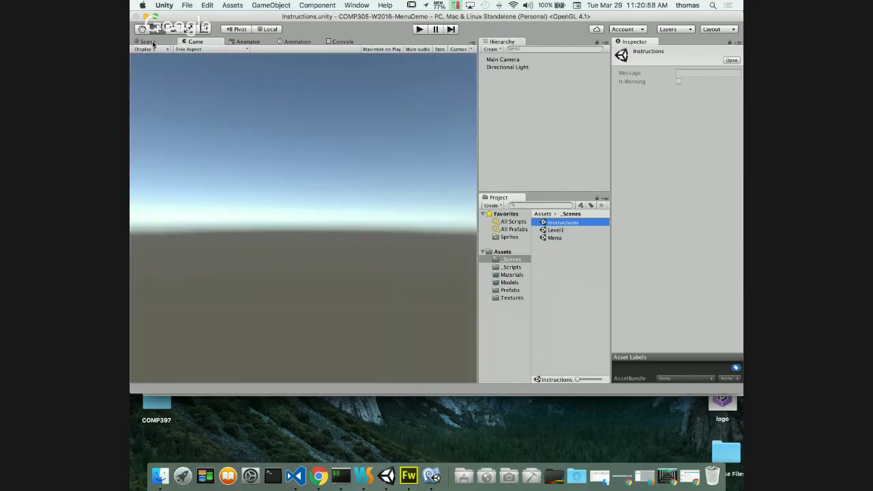
click(307, 74)
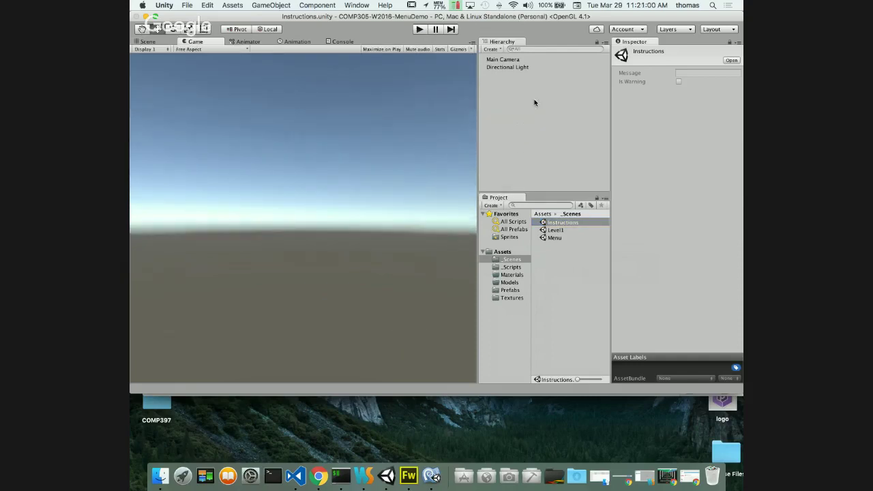
- Add a UI Text element to the Instructions scene and show it in the Scene view
right_click(498, 96)
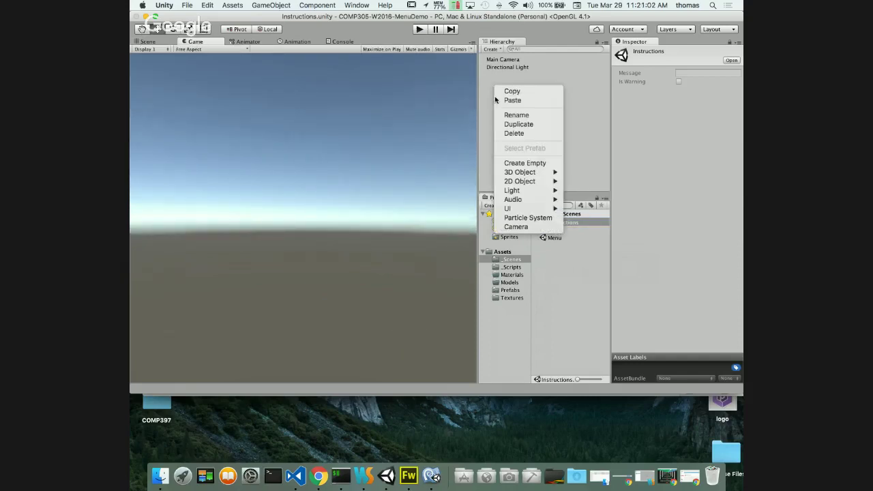
mouse_move(508, 209)
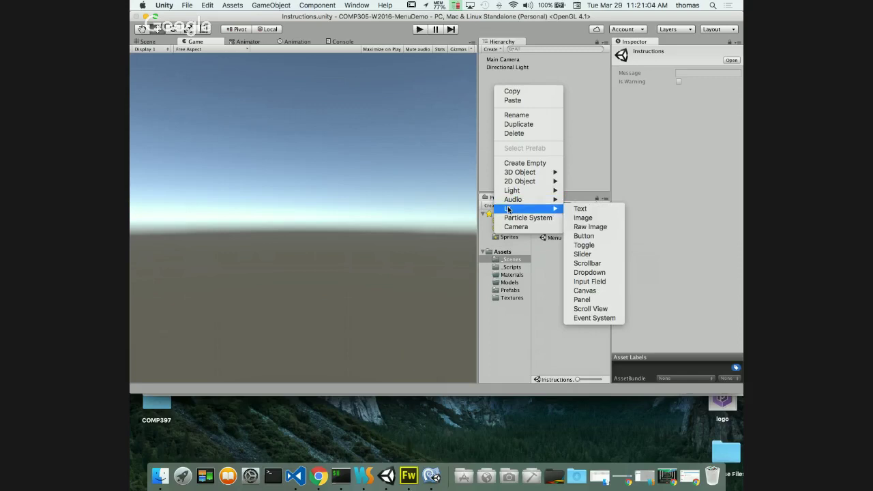
click(588, 209)
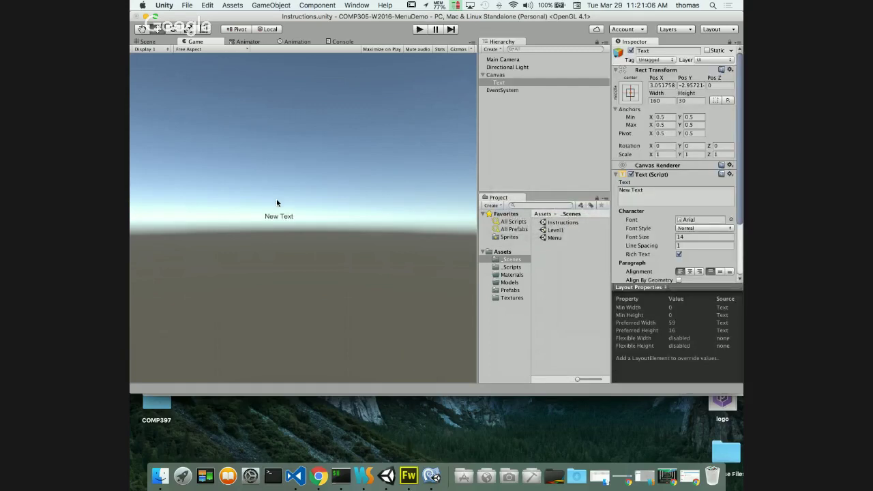
click(154, 41)
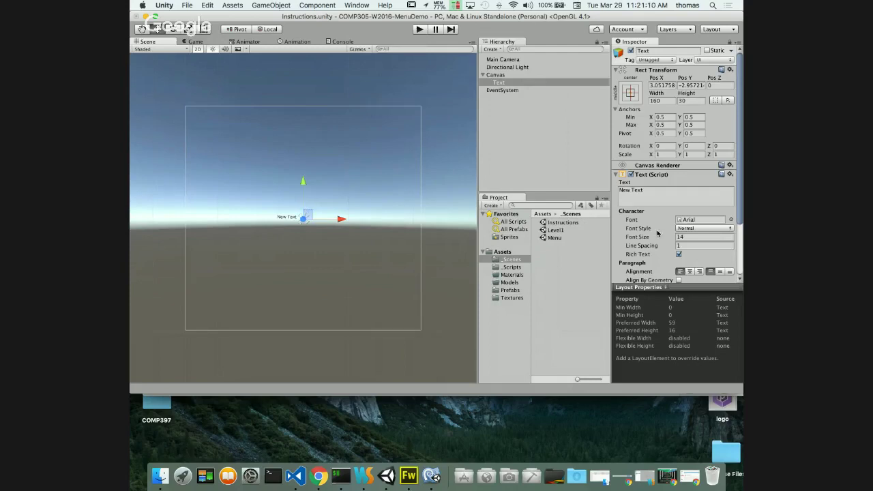
- Set the Text element's font size to 20 and look through its remaining text properties
click(685, 236)
text(20)
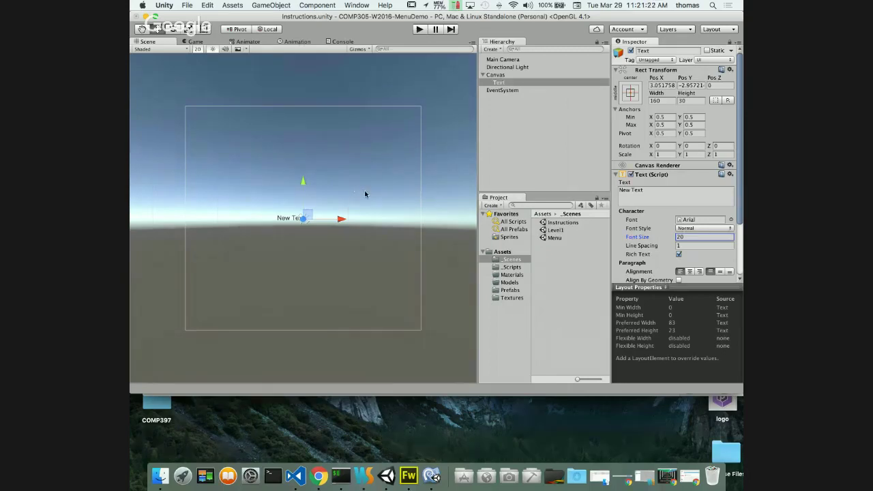
scroll(739, 266, down, 5)
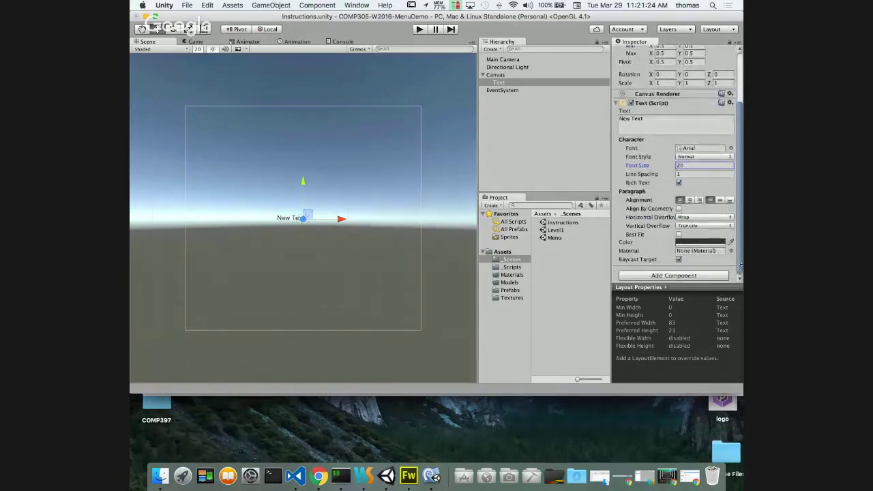
scroll(739, 267, up, 5)
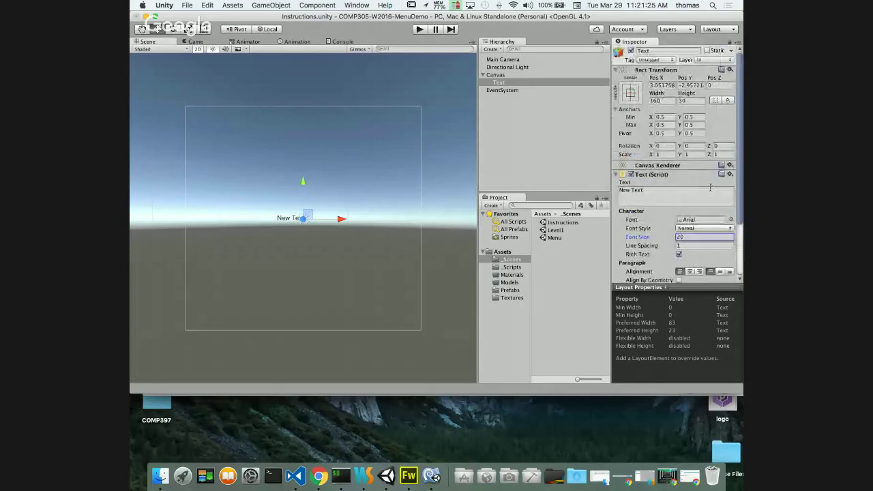
- Delete the Text element and add a UI Panel to the Canvas in its place
right_click(501, 83)
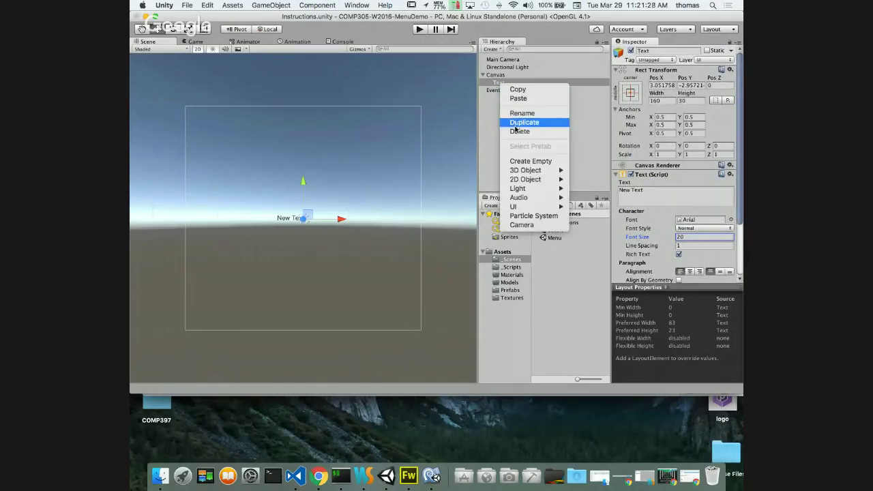
click(513, 109)
right_click(498, 75)
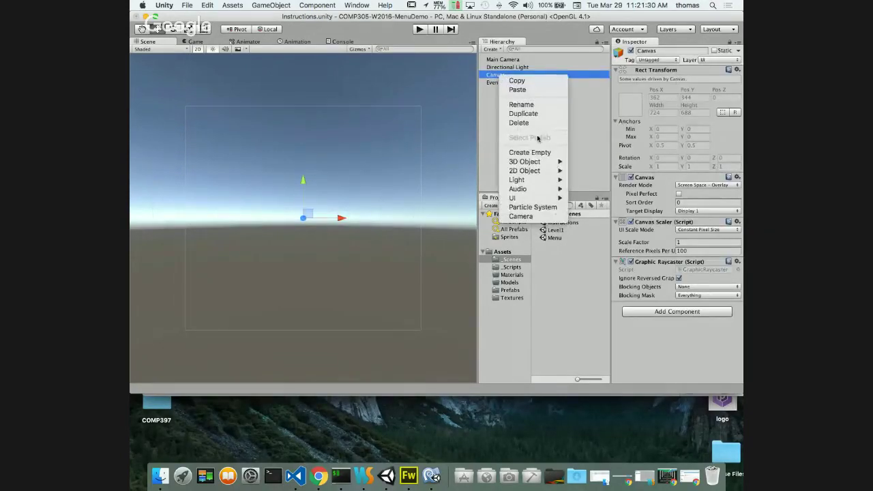
mouse_move(524, 198)
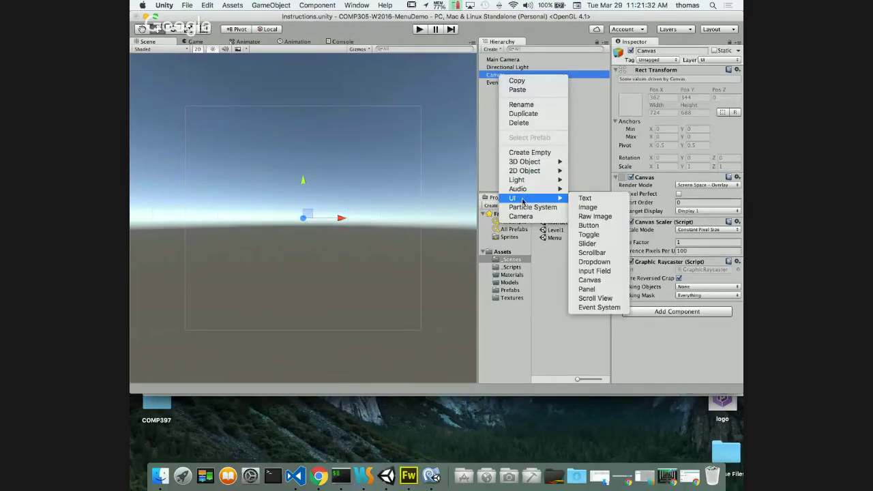
click(588, 289)
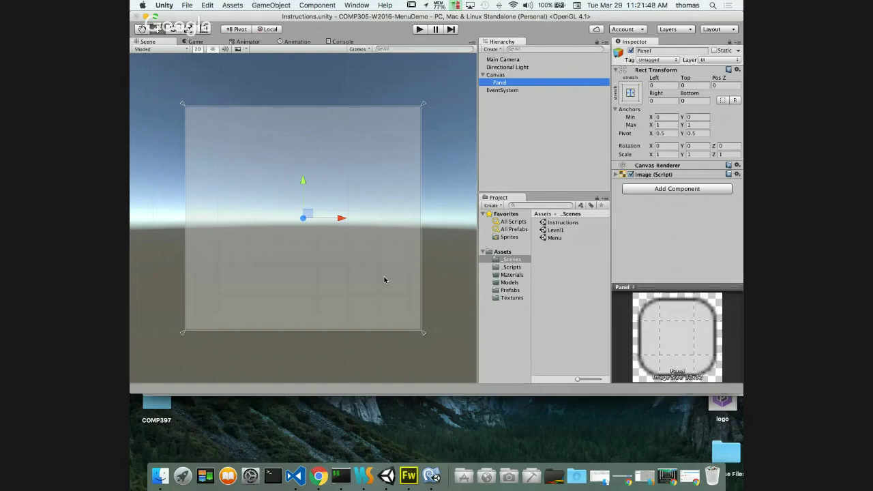
- Save the Instructions scene and open the Menu scene again
key(super+s)
double_click(555, 238)
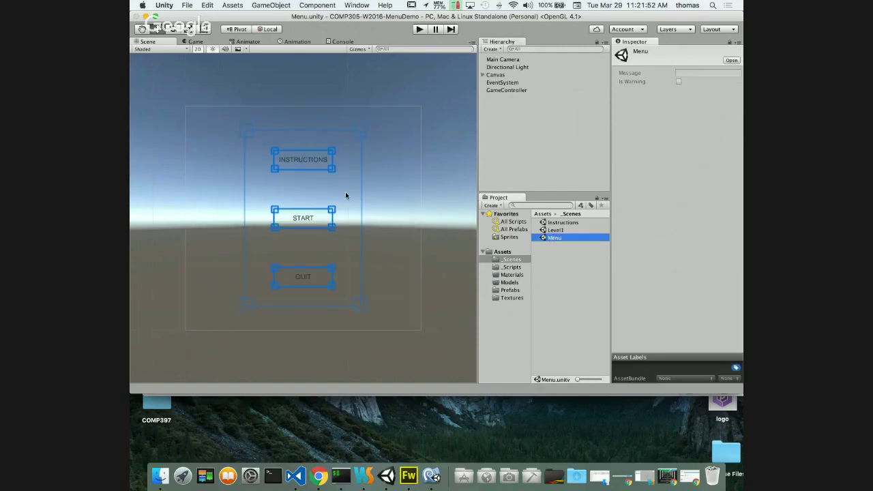
- Duplicate the Panel inside the Menu scene's Canvas
click(482, 75)
click(499, 83)
click(489, 82)
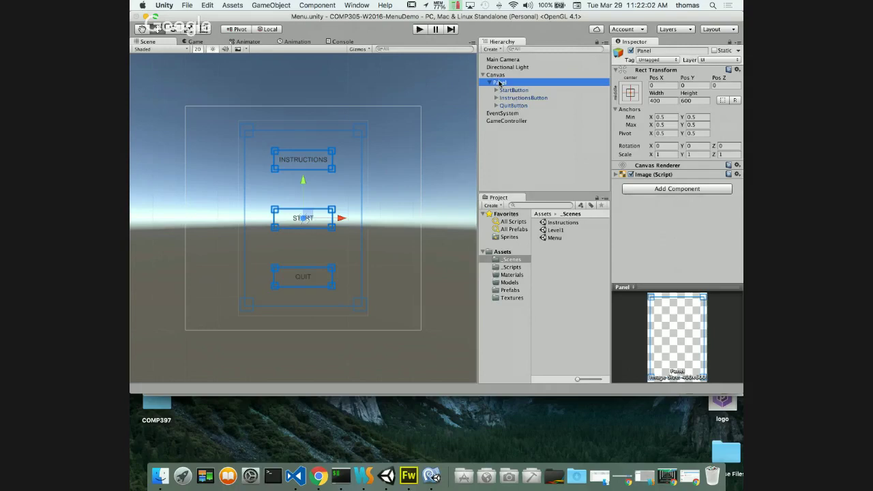
key(super+d)
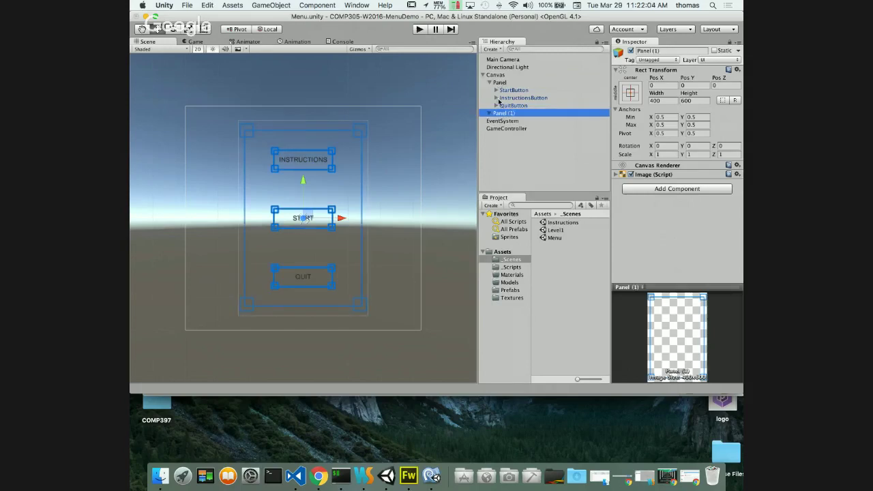
- Delete StartButton, InstructionsButton and QuitButton from the duplicated Panel
click(487, 114)
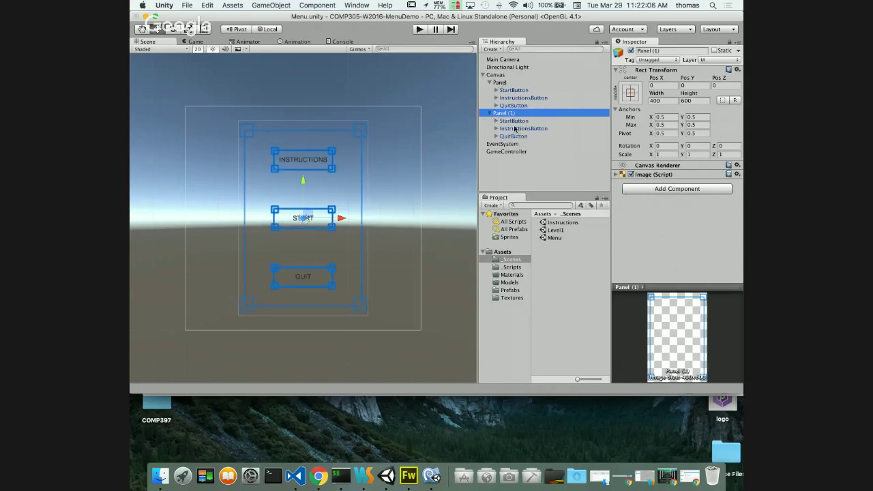
click(515, 121)
shift+click(513, 136)
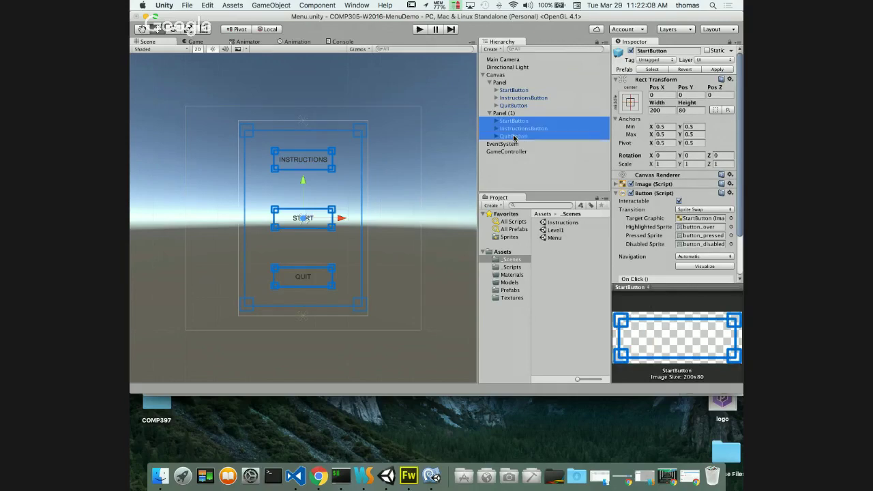
right_click(513, 137)
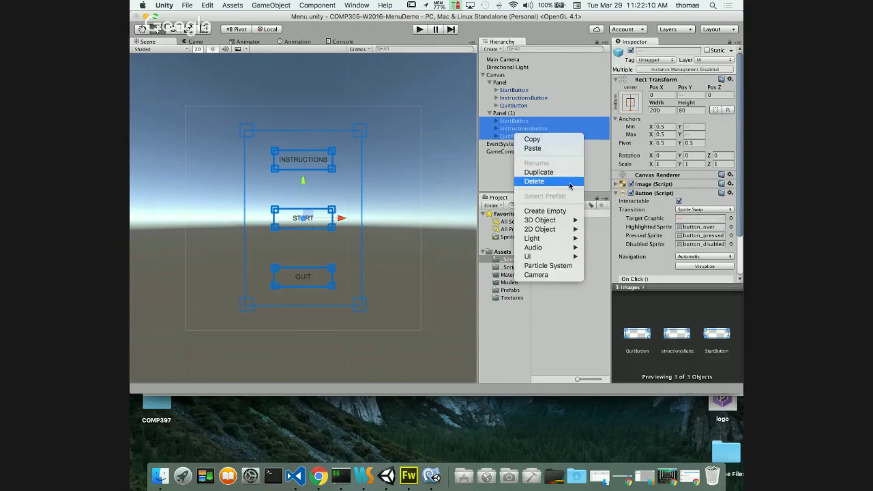
click(534, 181)
click(504, 114)
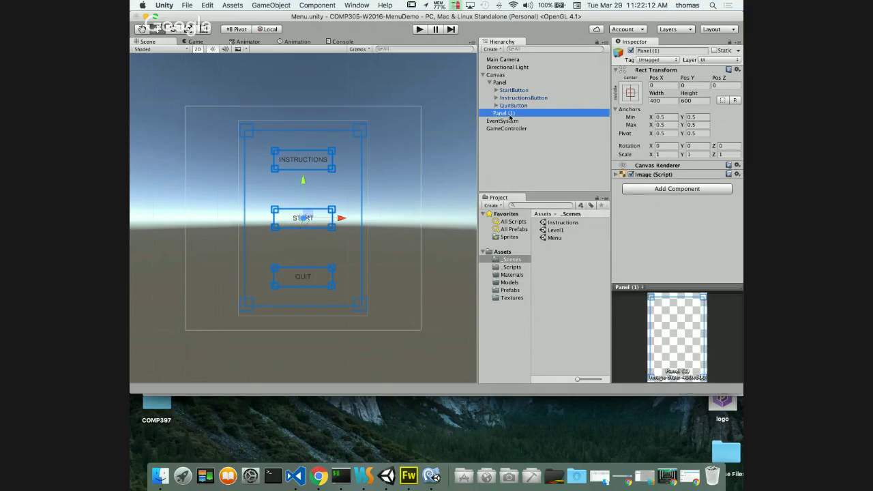
click(508, 114)
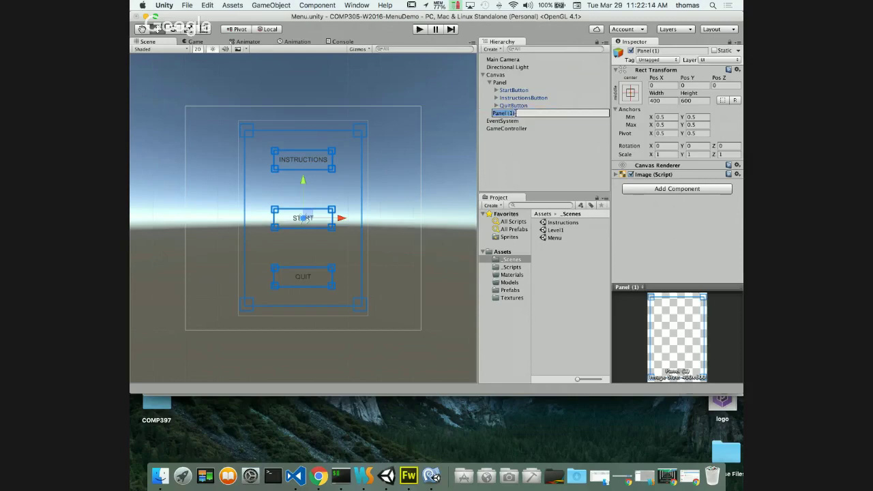
click(529, 169)
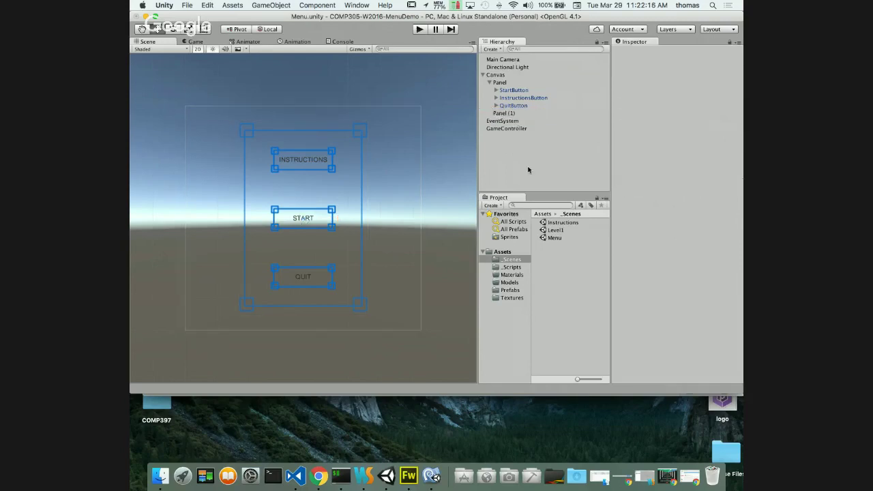
click(502, 115)
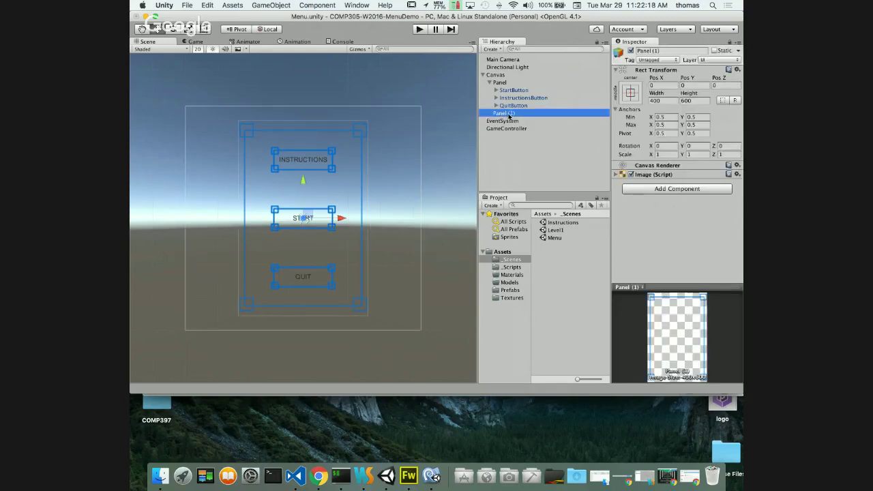
- Rename the Panel that holds the three menu buttons to MenuPanel
click(499, 84)
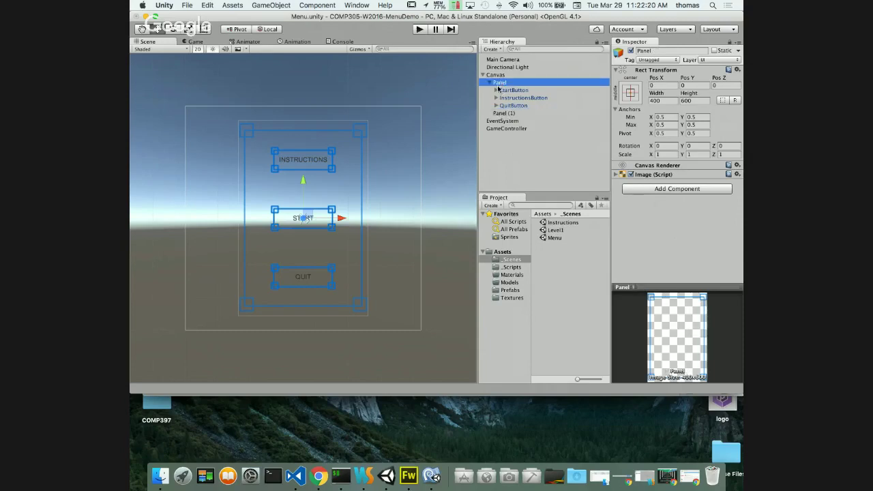
click(644, 50)
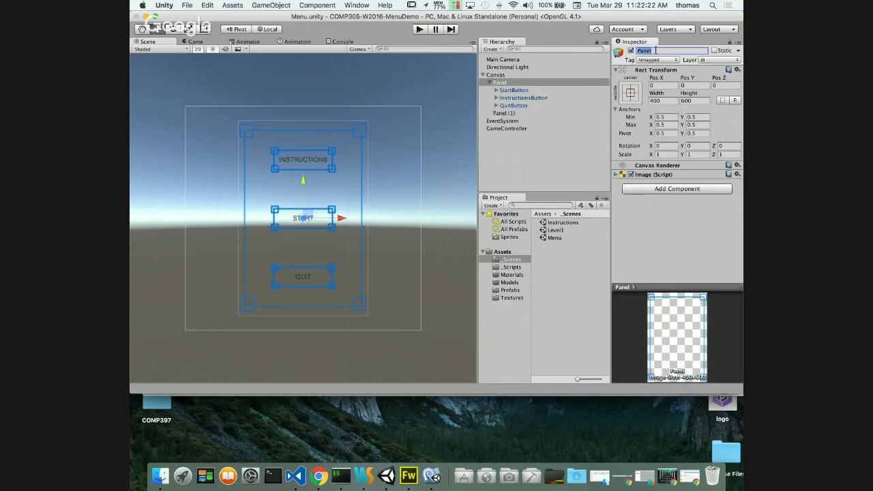
text(MenuPanel)
key(Return)
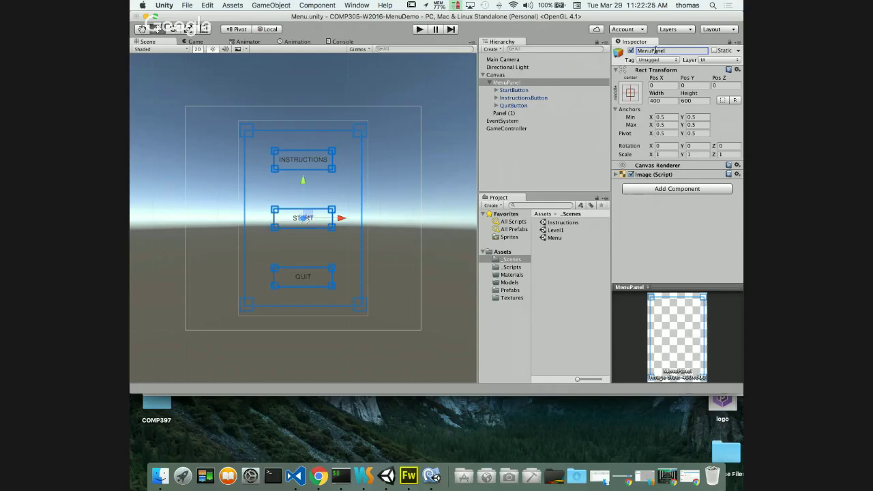
- Rename the empty duplicated panel to Panel and save it as a prefab in the Prefabs folder
click(510, 113)
click(506, 120)
click(513, 113)
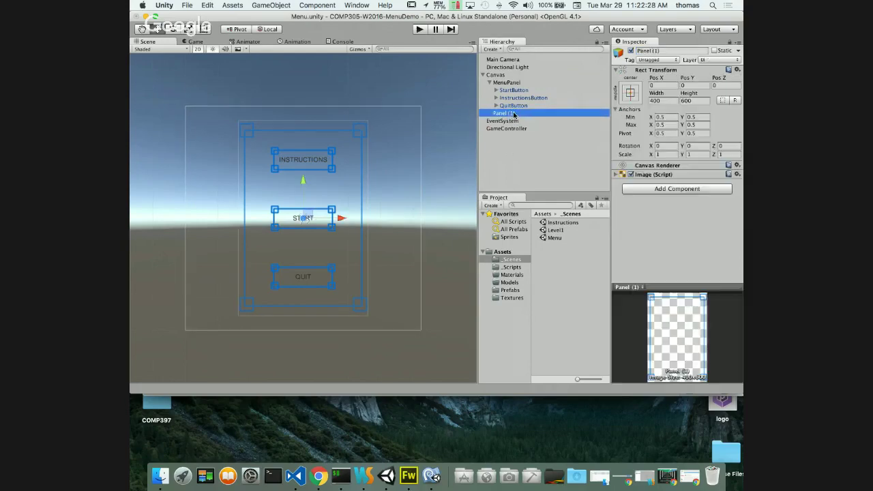
key(Return)
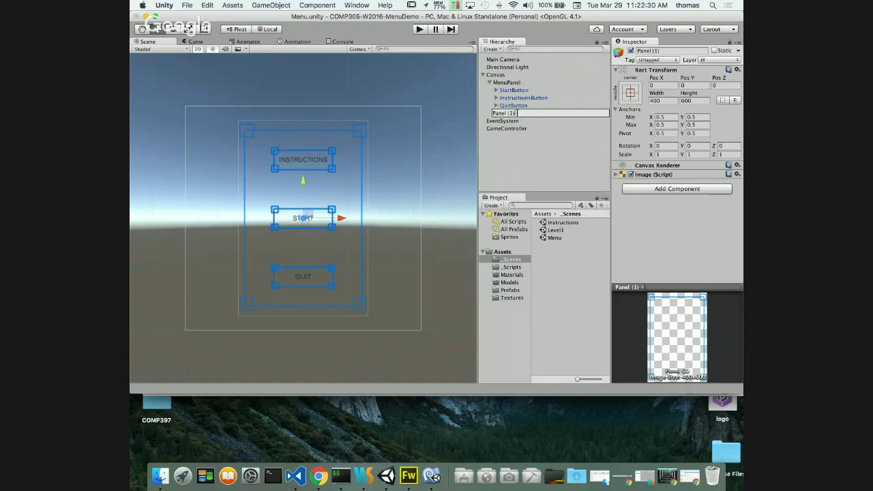
key(BackSpace)
key(Return)
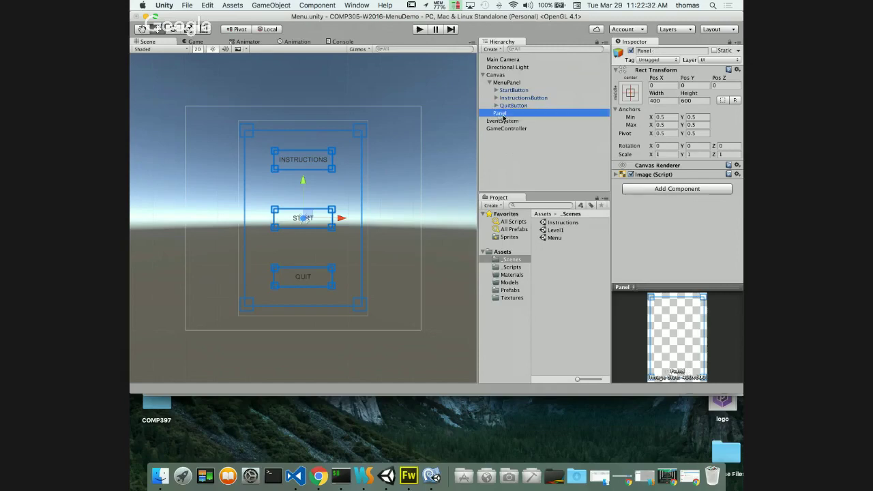
click(513, 290)
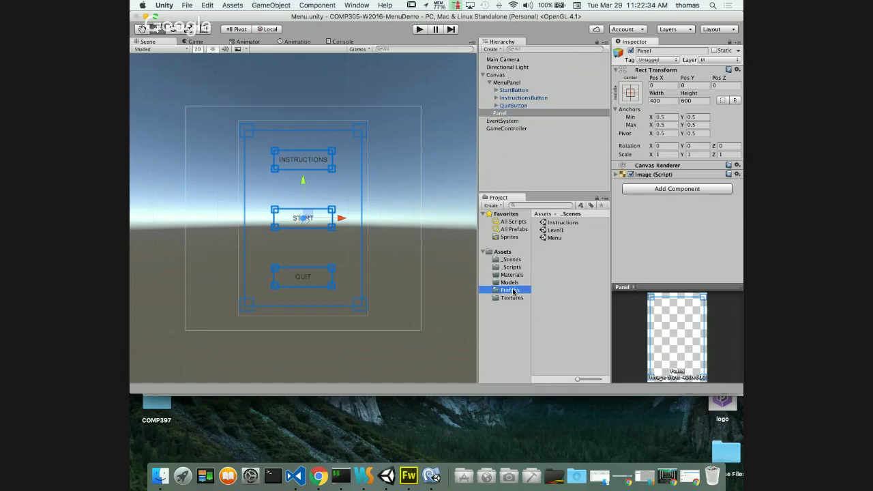
drag(499, 113, 539, 242)
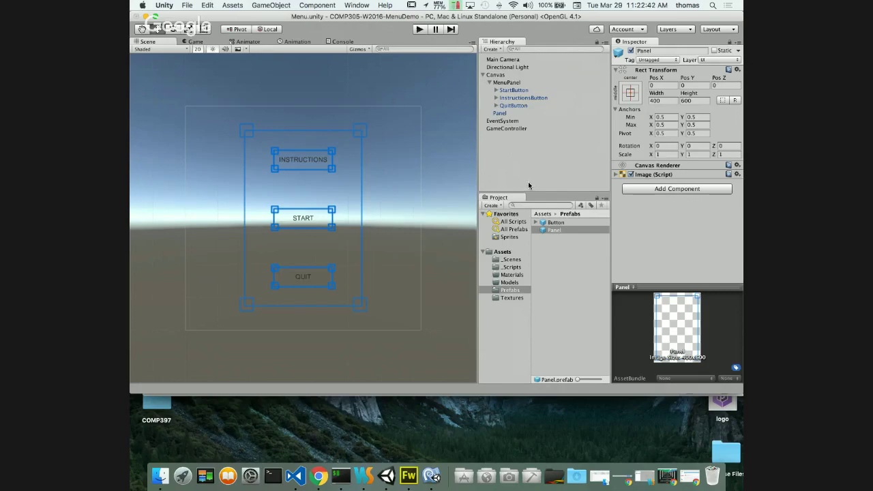
- Open the Instructions scene and delete the existing Panel from its Canvas
click(512, 259)
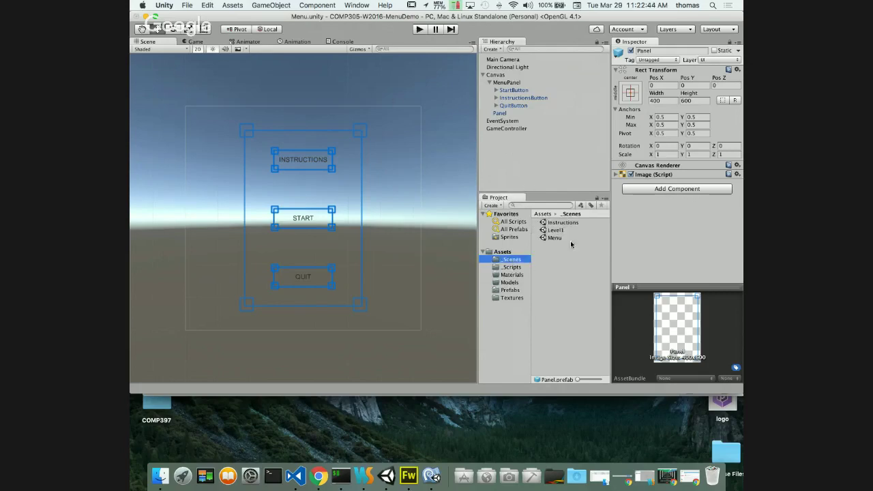
double_click(560, 223)
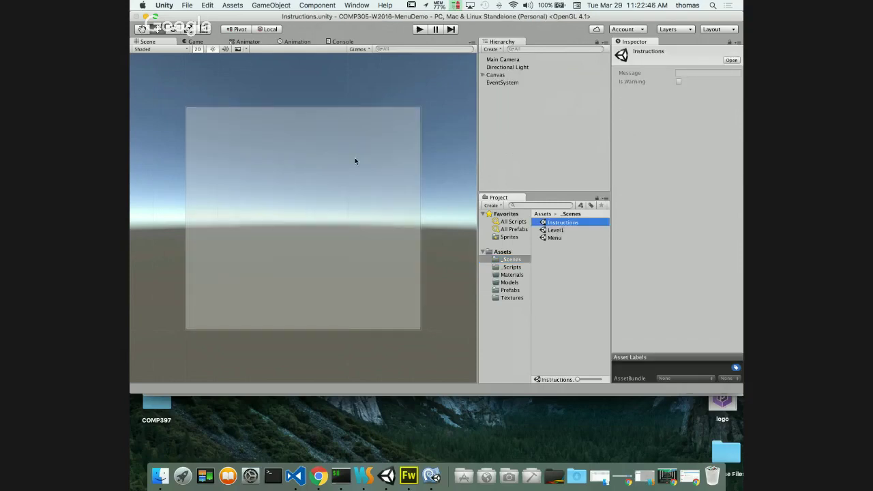
click(483, 74)
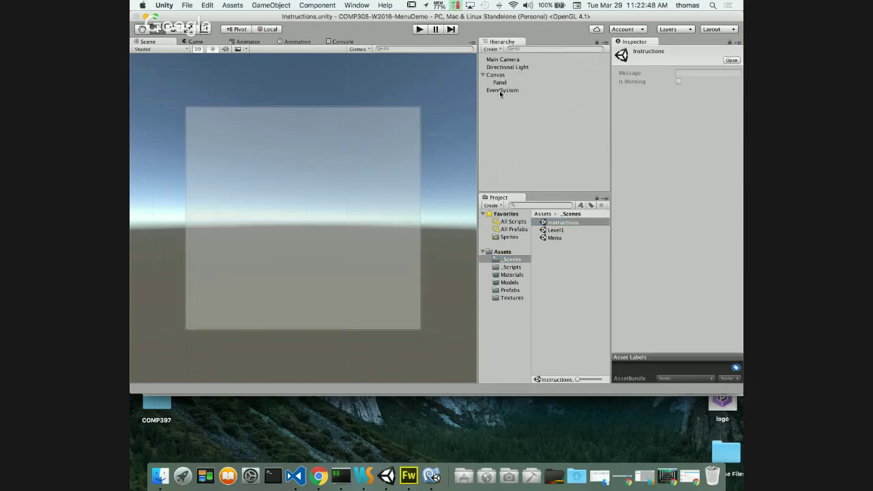
click(499, 82)
right_click(499, 84)
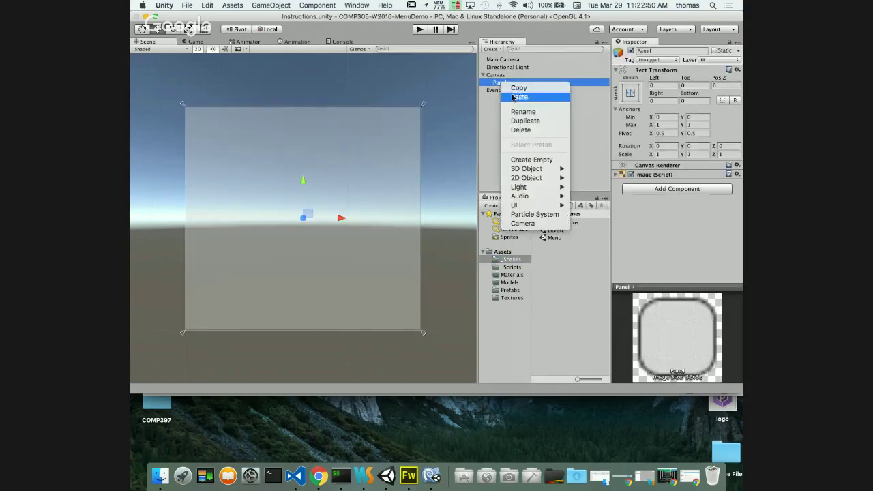
click(521, 130)
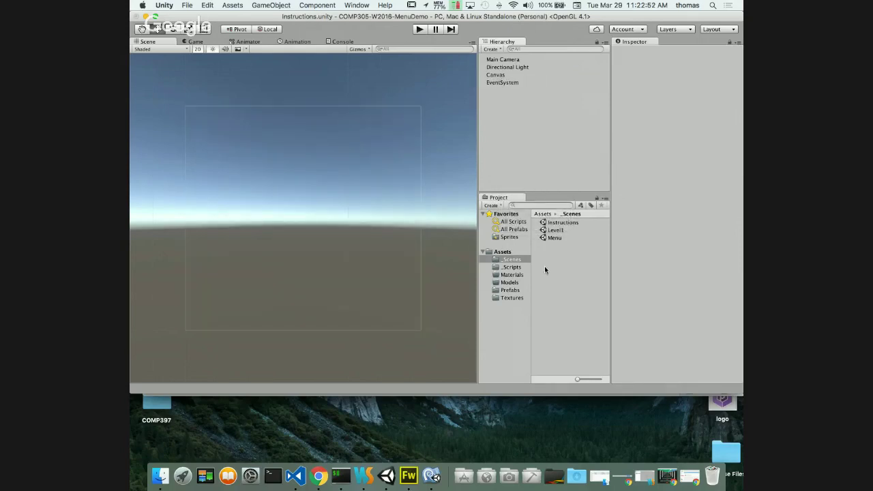
- Place the Panel prefab inside the Instructions scene's Canvas and preview it in the Game view
click(512, 290)
drag(554, 229, 497, 75)
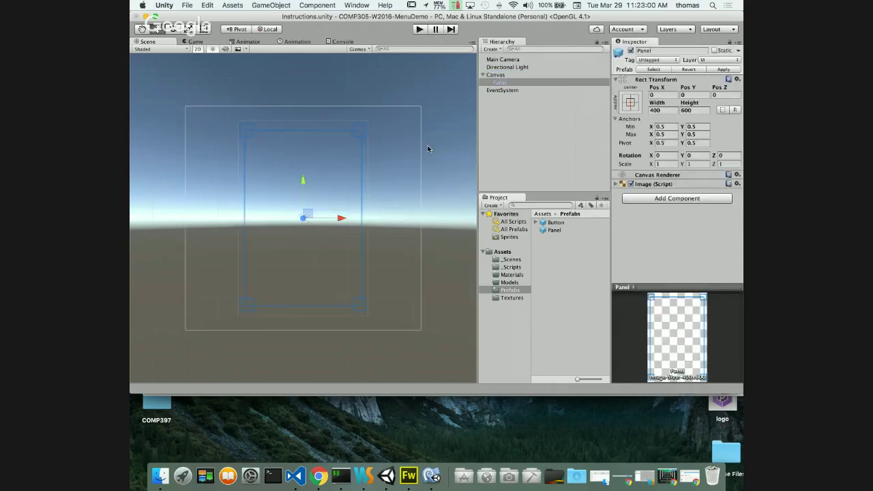
click(195, 42)
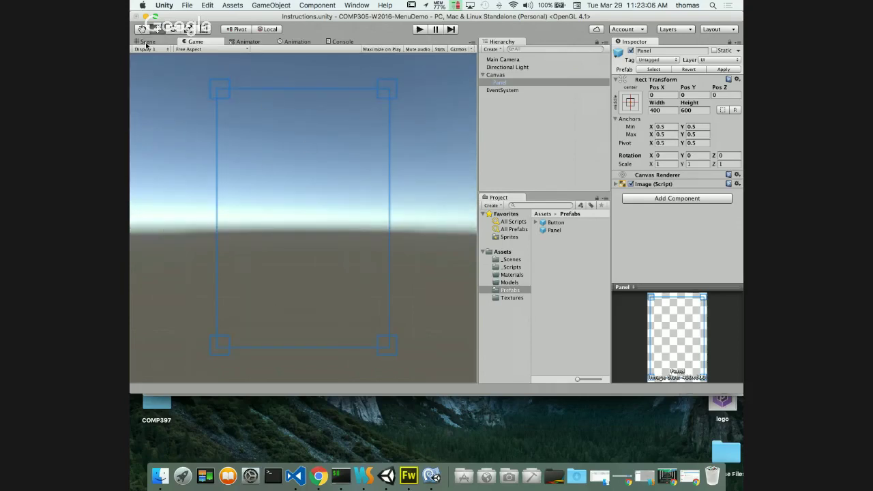
- Set the Main Camera's Clear Flags to Solid Color in the Instructions scene and return to the Scene view
click(498, 60)
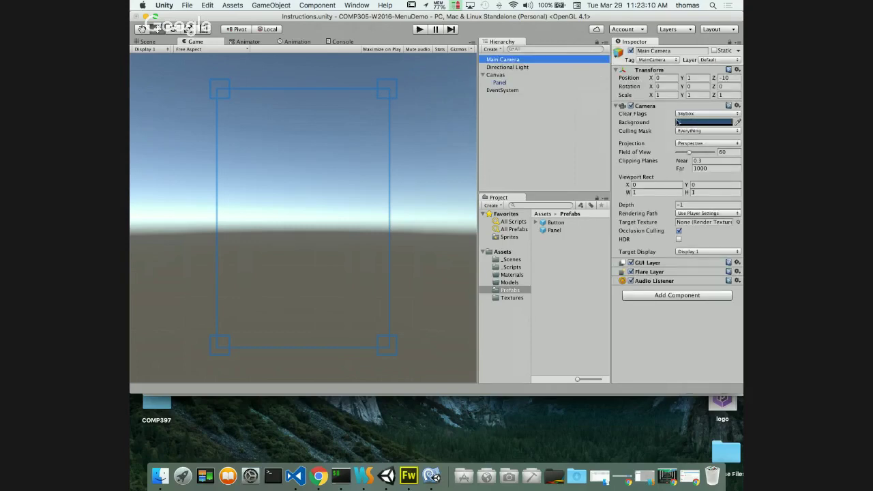
click(692, 115)
click(724, 122)
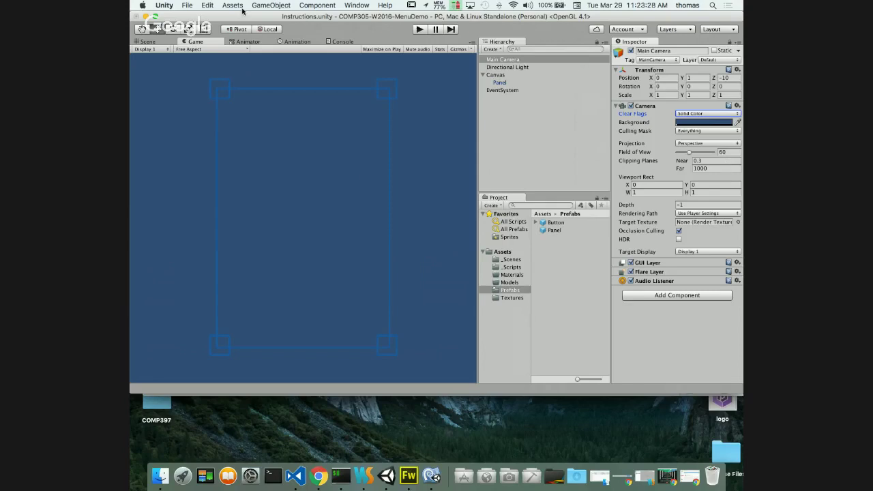
click(150, 44)
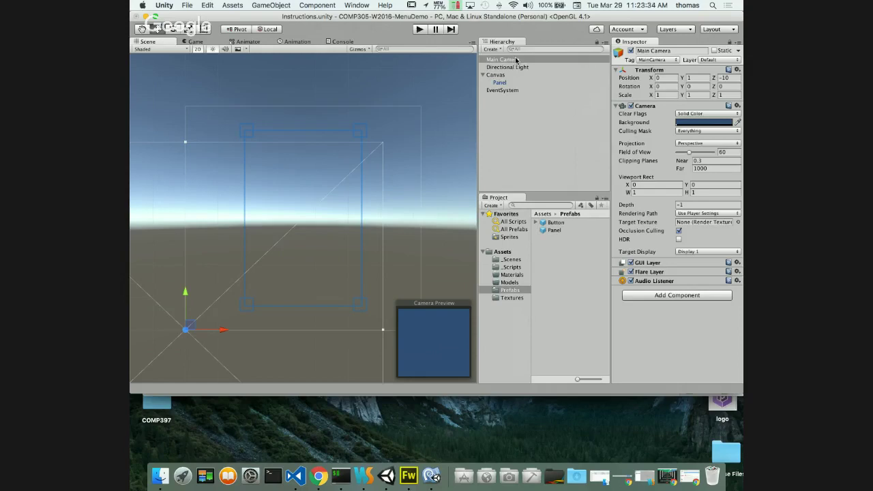
- Rename the Instructions scene's Main Camera to Camera and save it as a prefab in the Prefabs folder
click(503, 61)
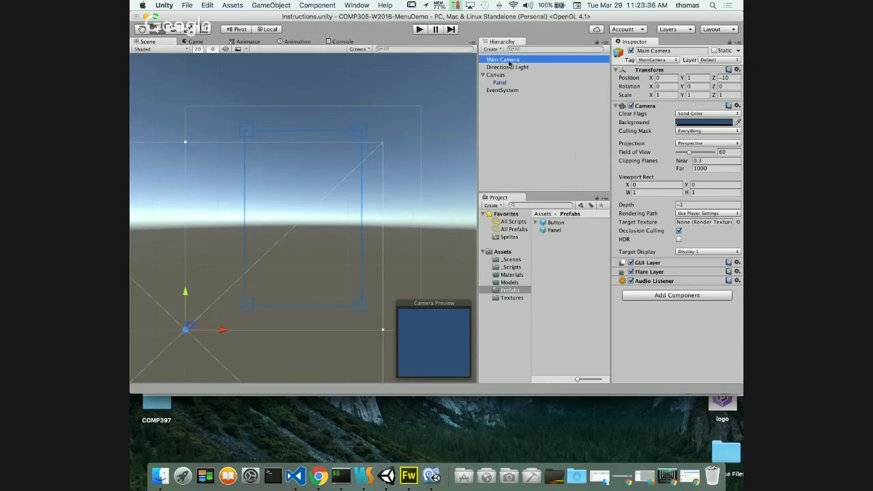
click(680, 49)
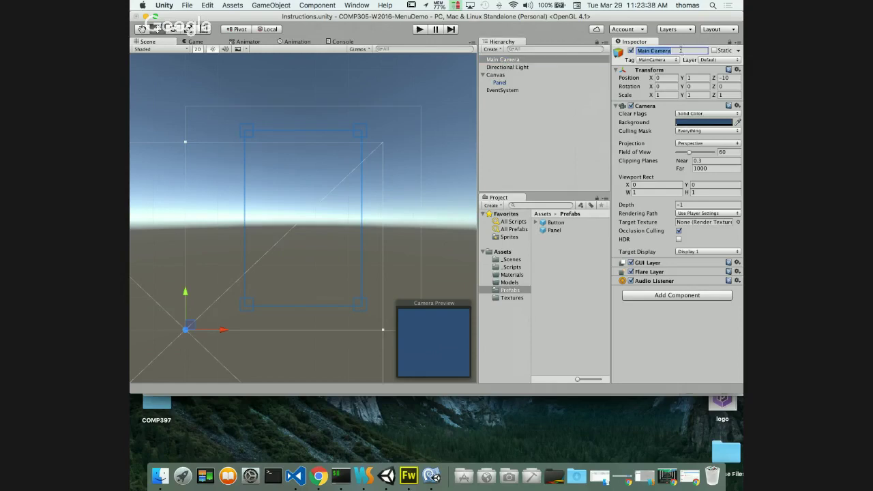
text(Camera)
key(Return)
drag(497, 63, 546, 250)
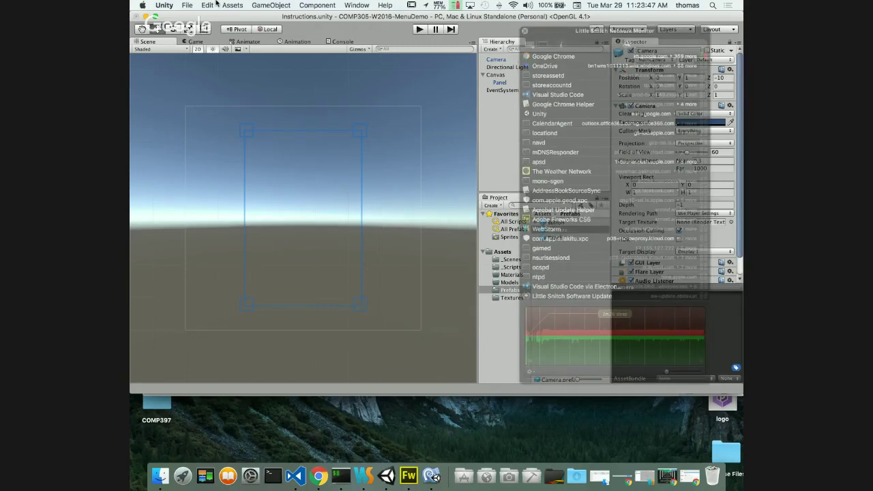
click(524, 32)
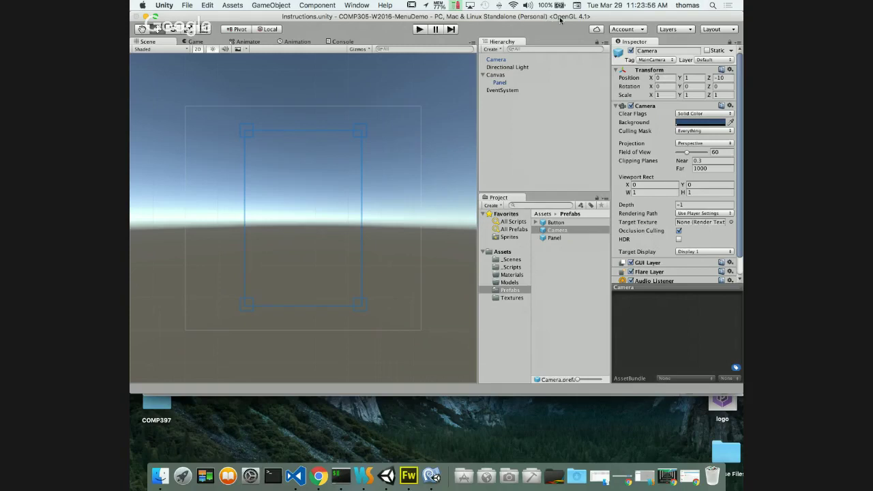
- Delete the Camera prefab from the Prefabs folder
right_click(564, 233)
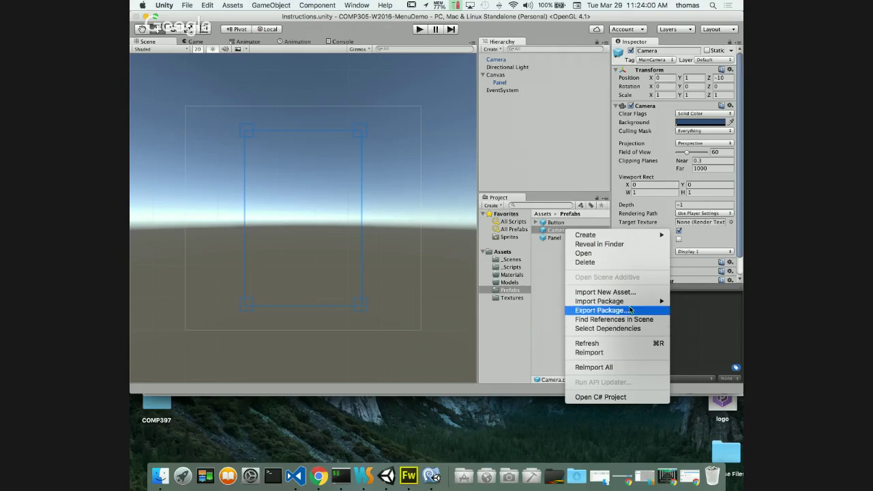
click(604, 264)
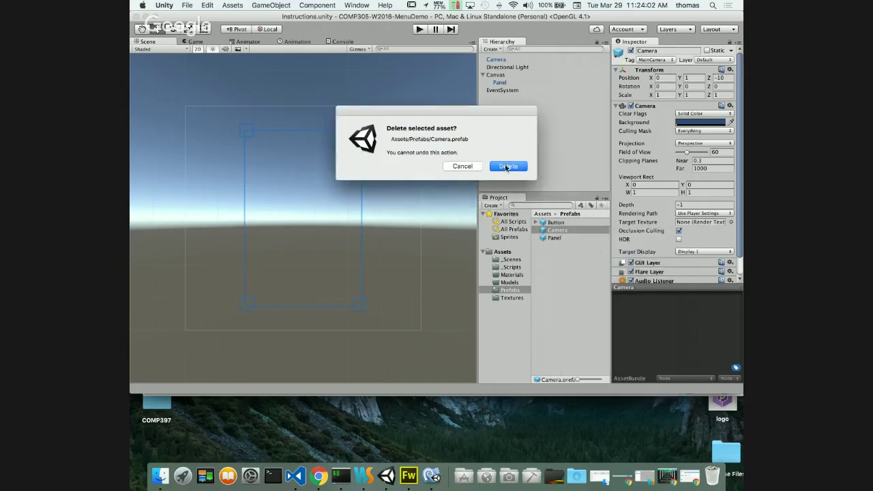
click(506, 167)
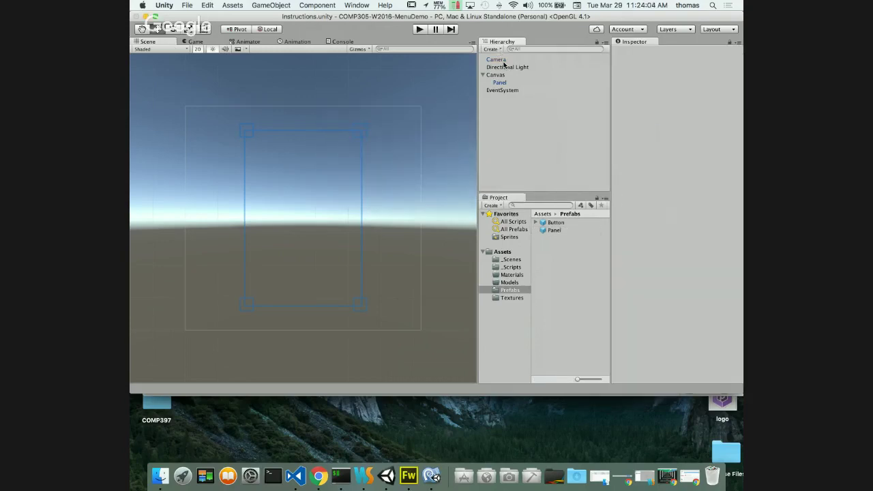
- Open the Menu scene, rename its Main Camera to Camera, and save it as a prefab in the Prefabs folder
click(526, 260)
double_click(554, 238)
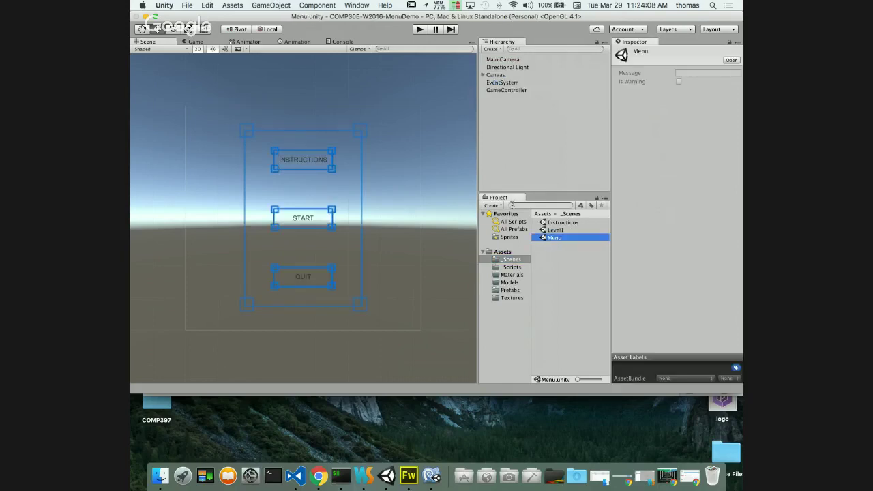
click(502, 60)
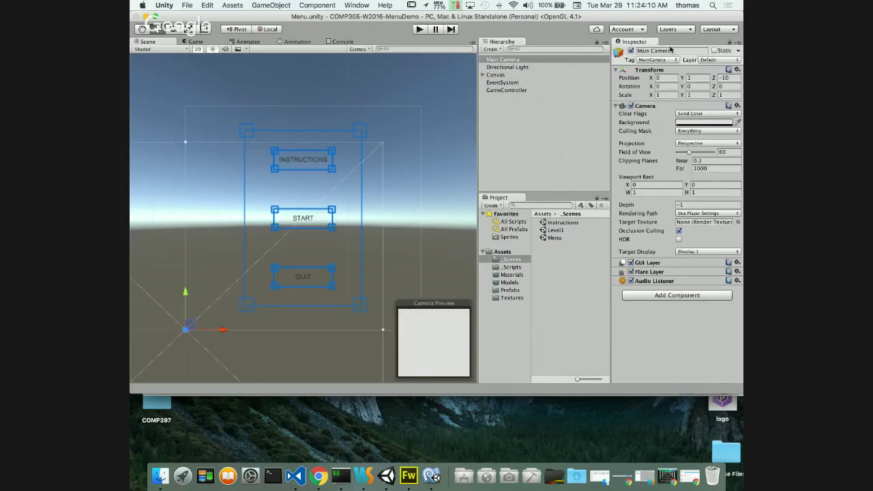
click(679, 51)
double_click(682, 51)
text(Camera)
click(508, 290)
drag(496, 60, 556, 232)
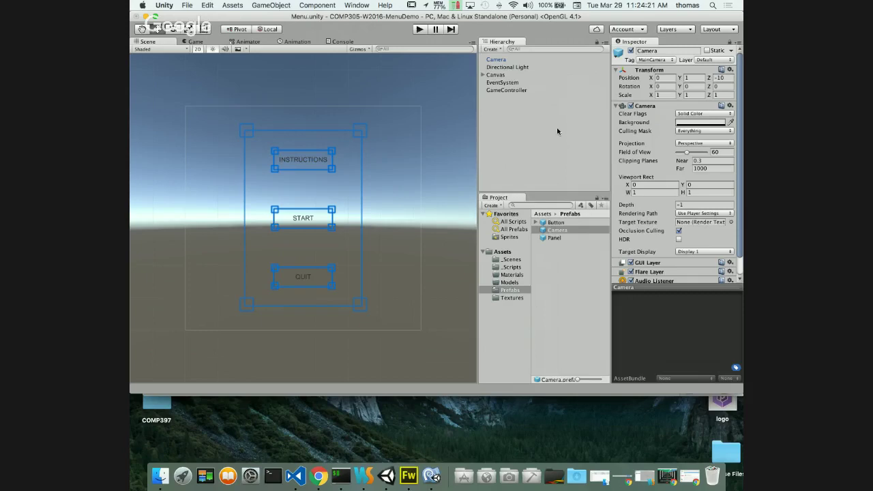
- Rename the Camera object in the Menu scene to Menu Camera
click(493, 59)
click(649, 51)
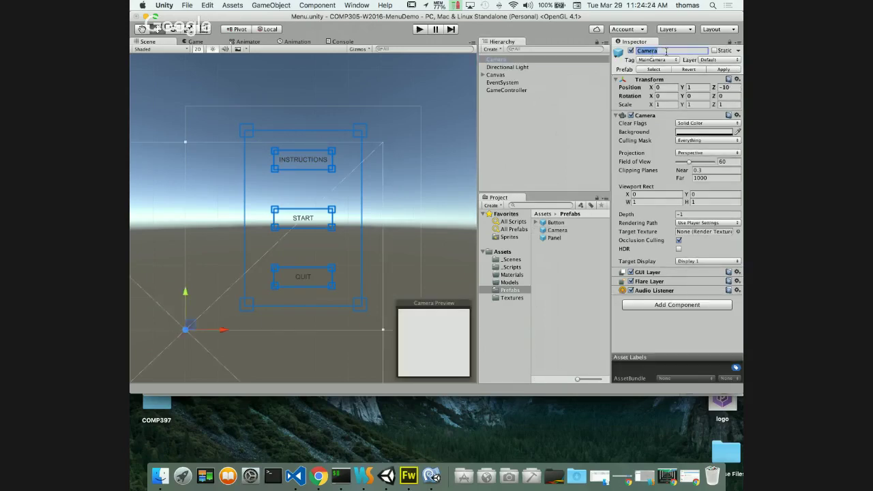
key(Left)
text(Menu)
key(Return)
super+click(506, 63)
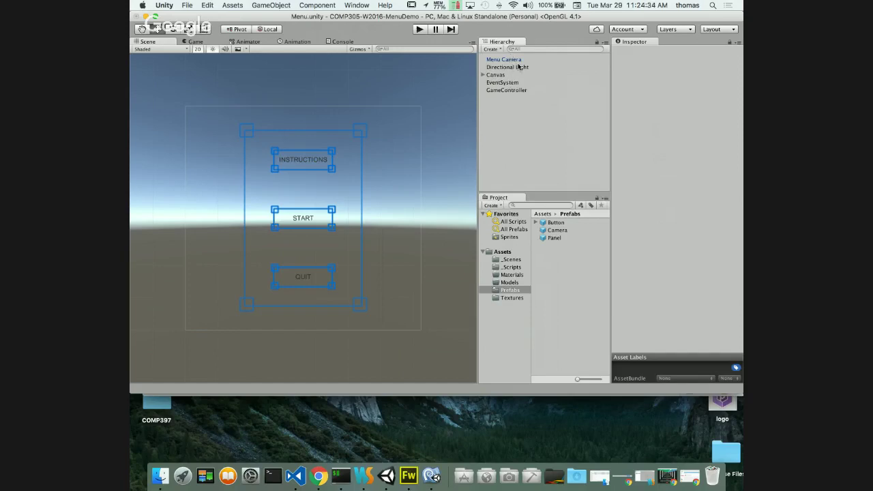
- Open the Instructions scene and replace its Camera with an instance of the Camera prefab, checking it in the Game view
click(511, 259)
click(557, 223)
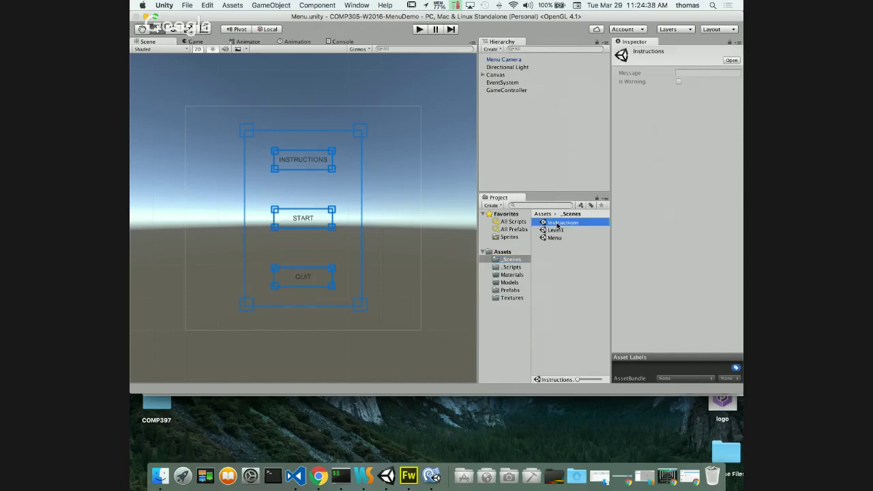
double_click(557, 223)
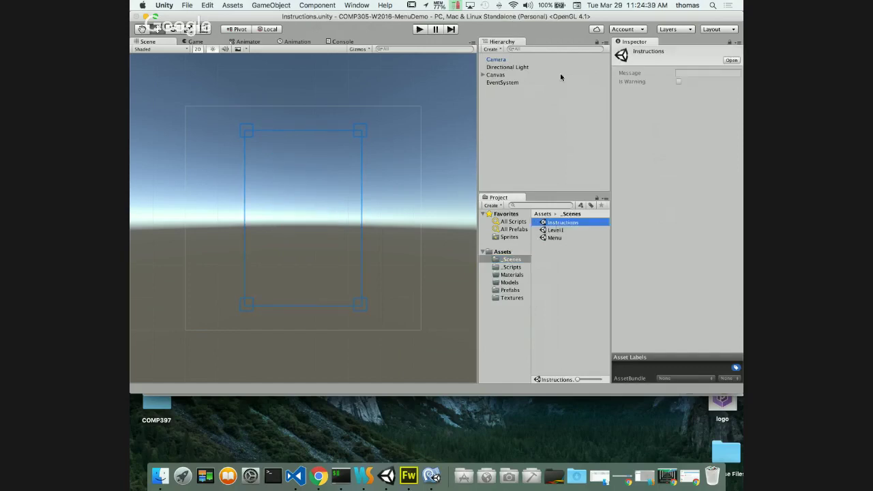
click(494, 61)
right_click(494, 60)
click(514, 105)
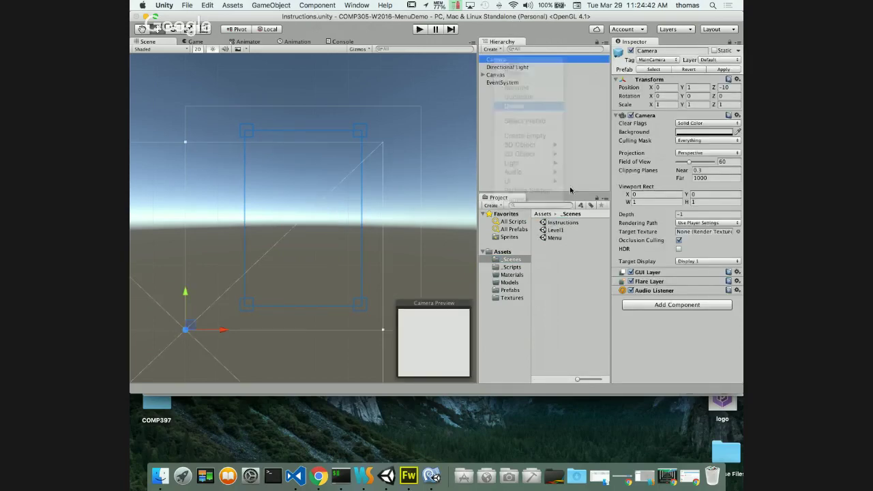
click(509, 291)
drag(551, 231, 483, 57)
click(530, 135)
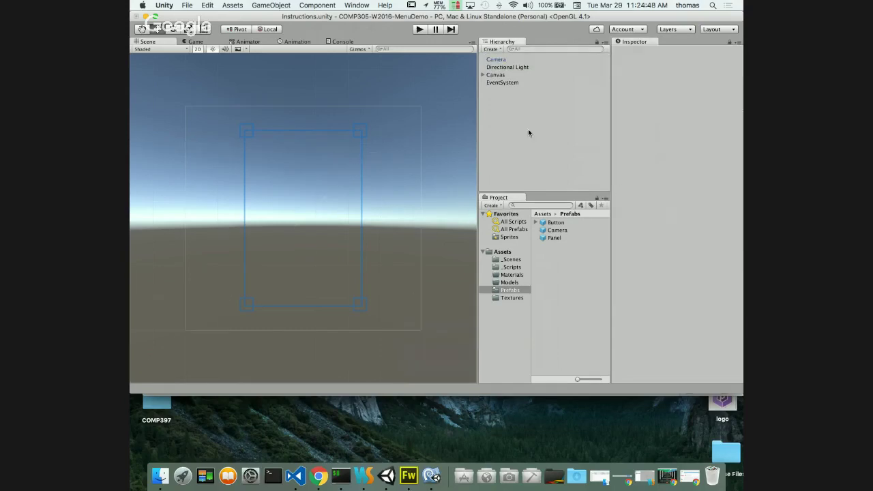
click(195, 42)
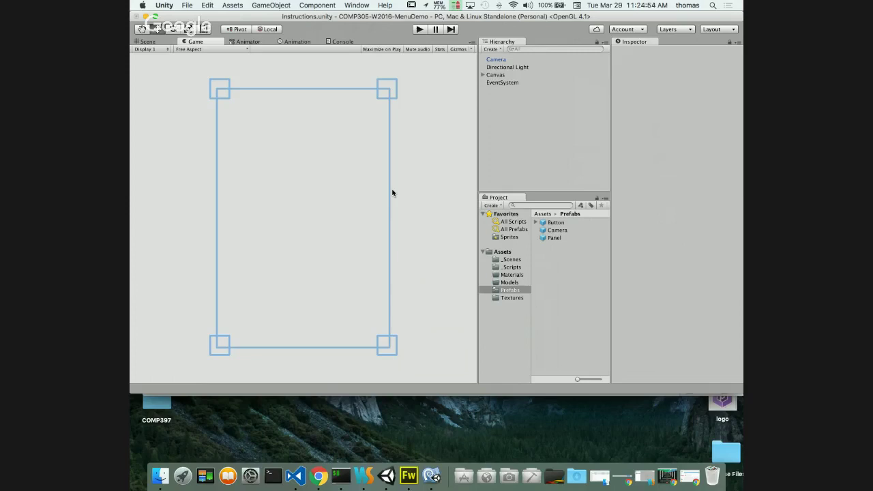
- Rename the Camera object in the Instructions scene to Instructions Camera
click(503, 60)
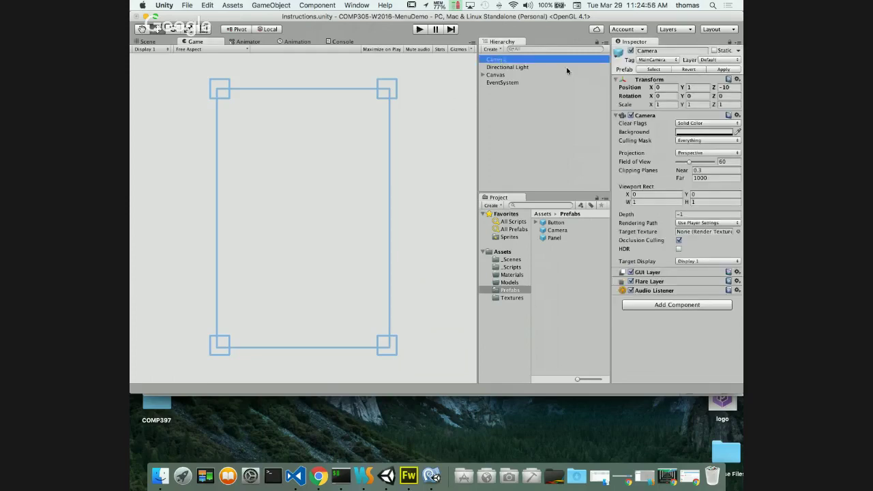
click(658, 60)
key(Escape)
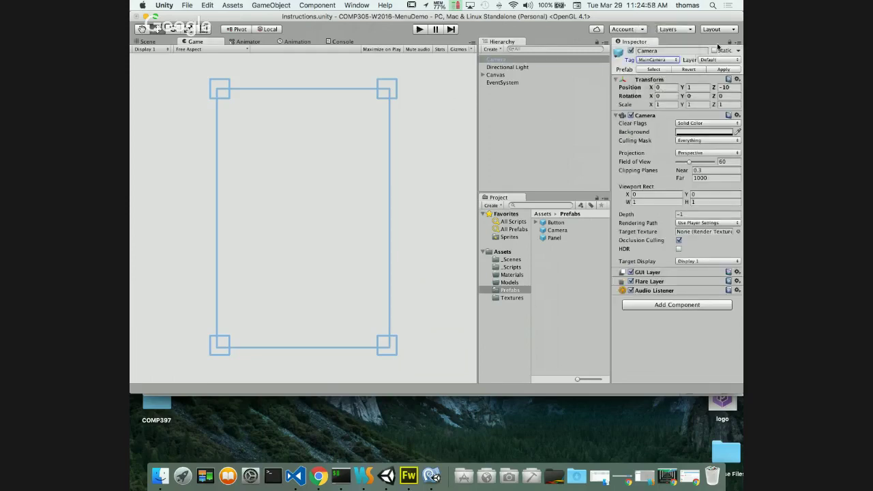
click(668, 50)
text(INstr)
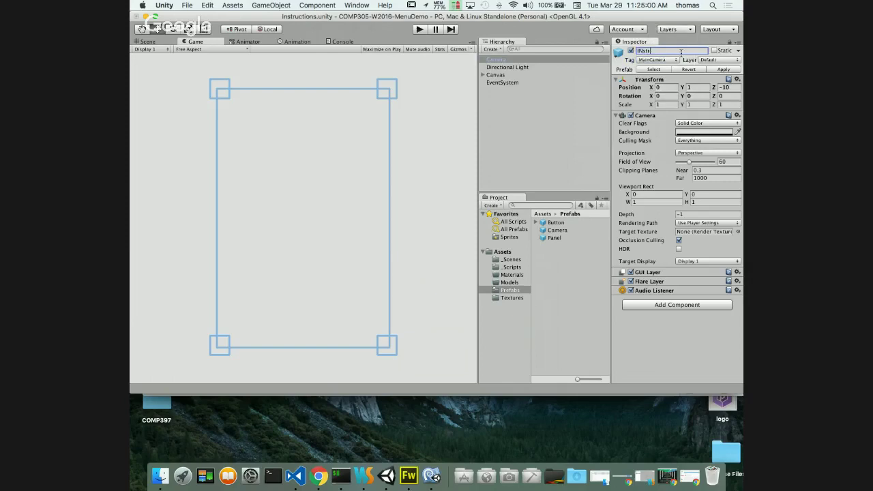
key(BackSpace)
key(BackSpace)
key(BackSpace)
text(structions Camera)
click(567, 109)
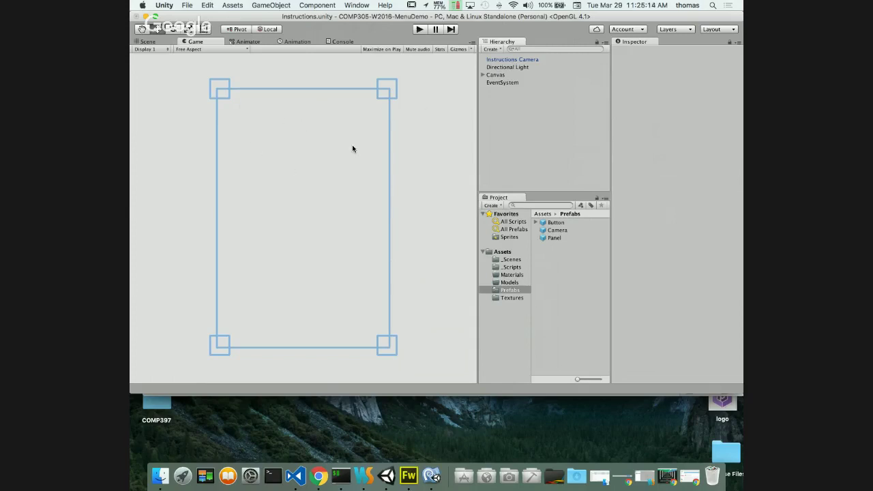
- Add a UI Text object as a child of the Panel in the Canvas
click(484, 75)
right_click(502, 83)
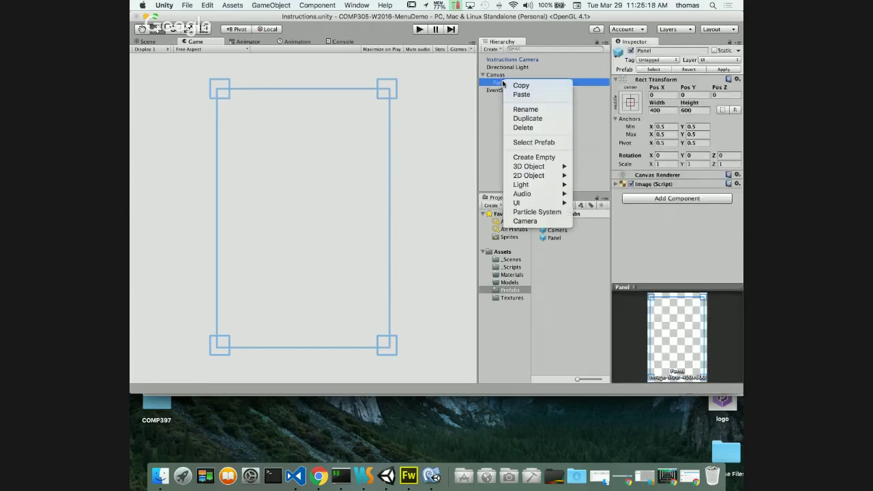
mouse_move(546, 198)
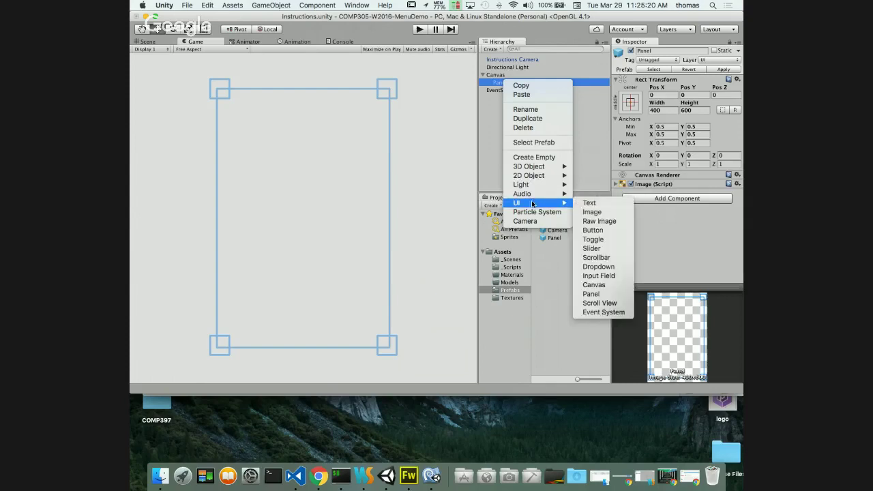
click(587, 203)
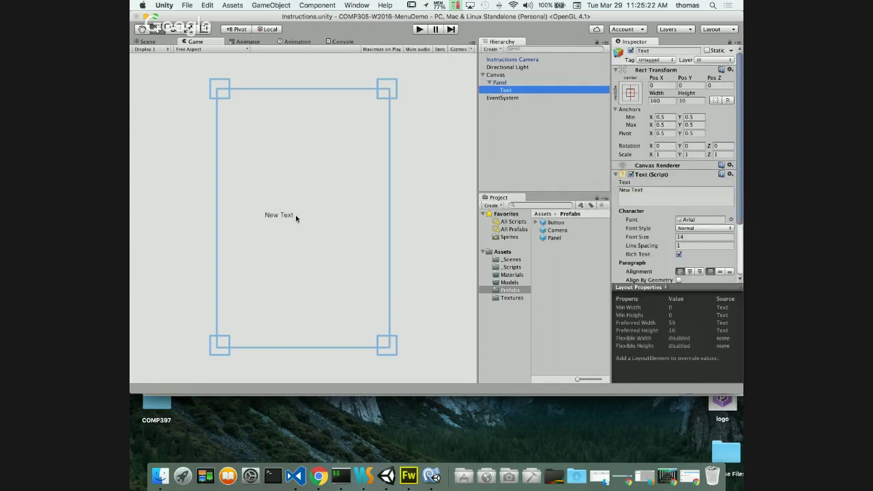
- Anchor the new Text to the top center of the Panel and set its Pos Y to 0
click(630, 92)
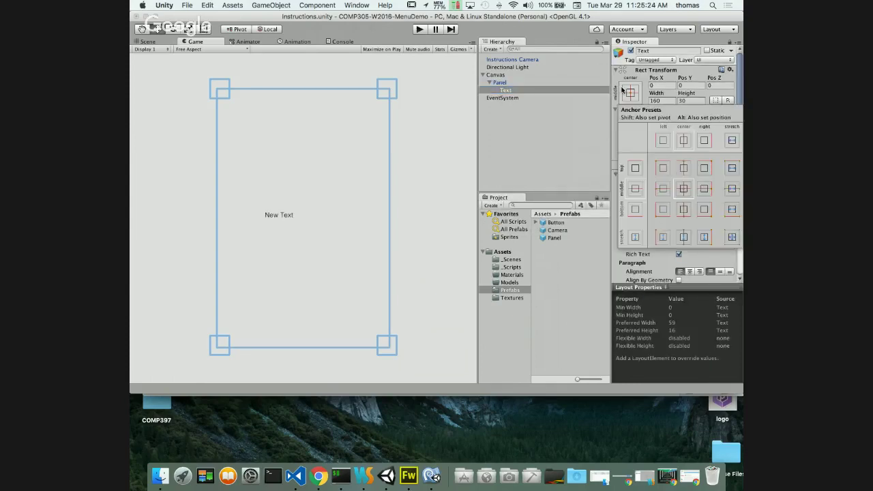
click(684, 168)
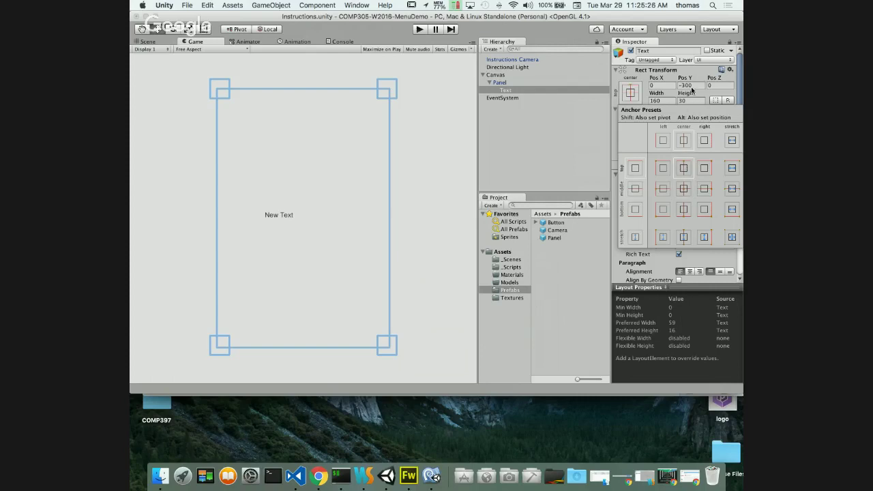
click(690, 85)
text(0)
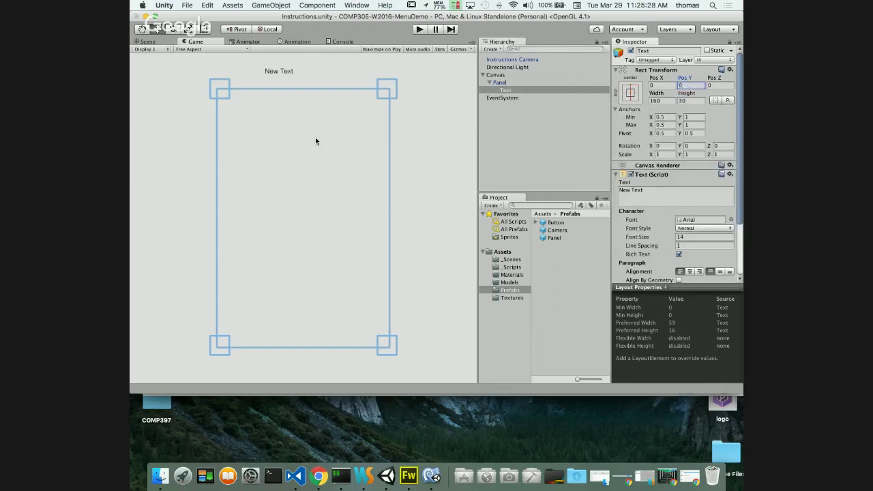
- Compare the anchor and position settings of the Text with those of its parent Panel
click(664, 86)
click(281, 72)
click(628, 101)
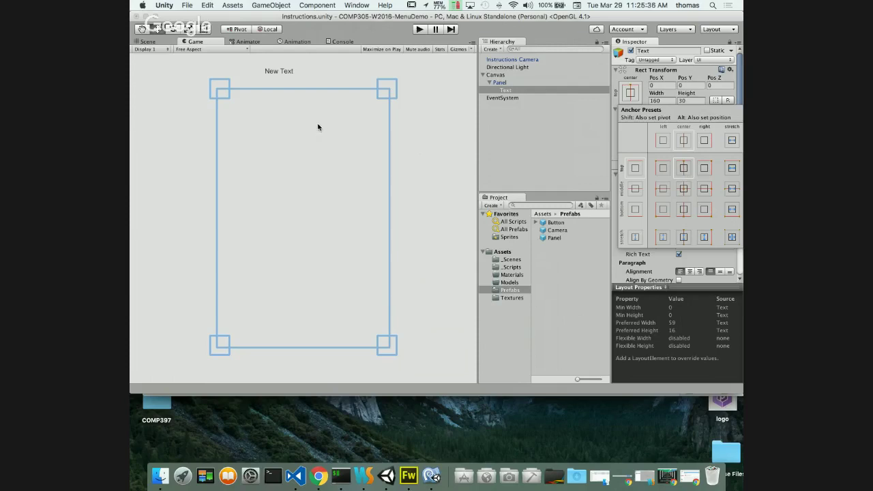
click(504, 82)
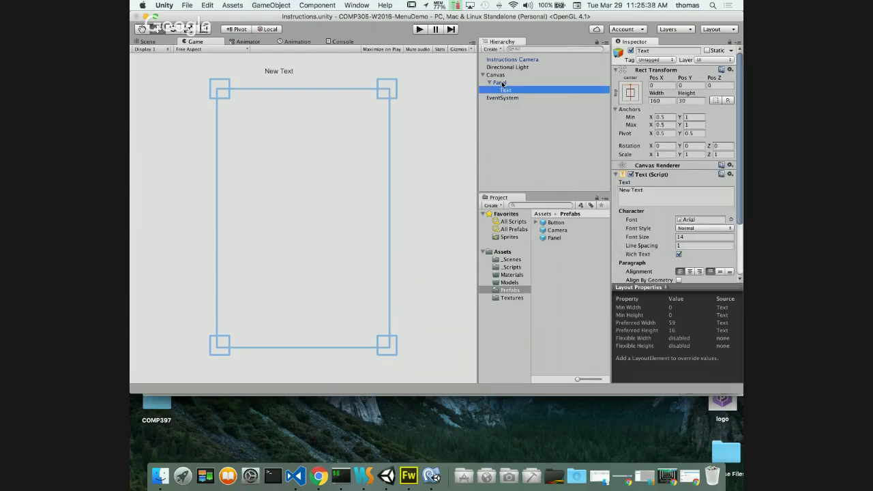
click(501, 83)
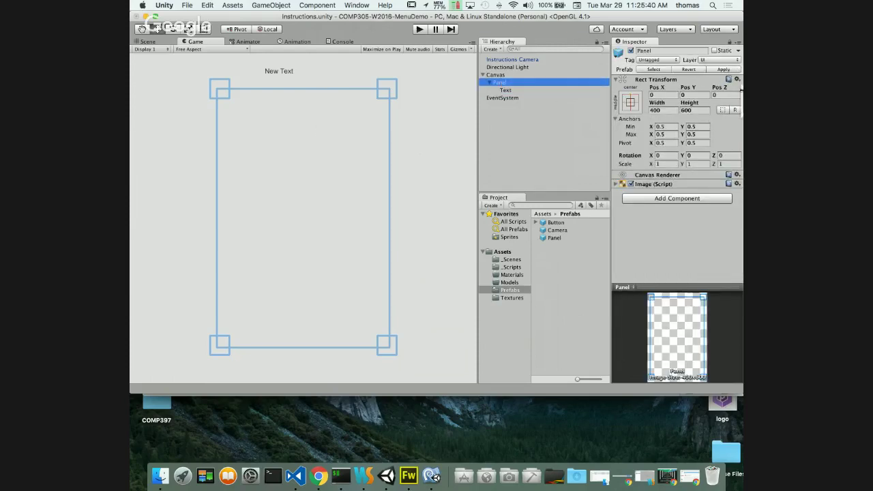
click(506, 91)
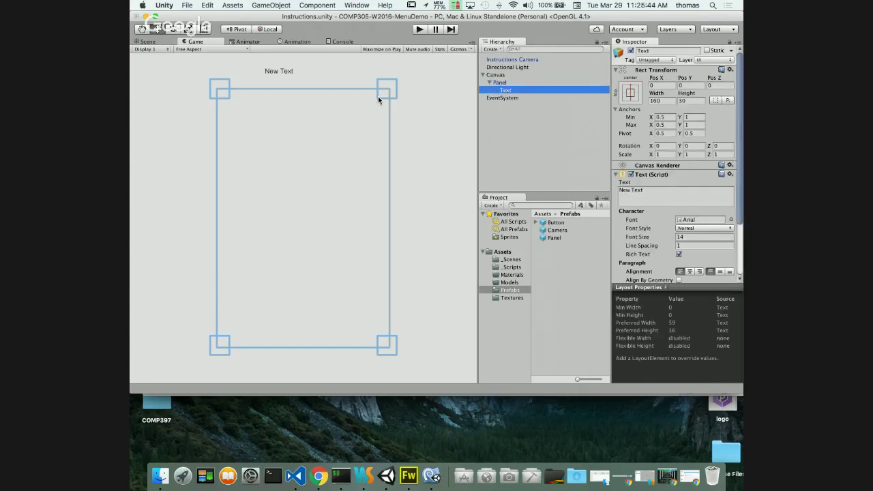
click(285, 73)
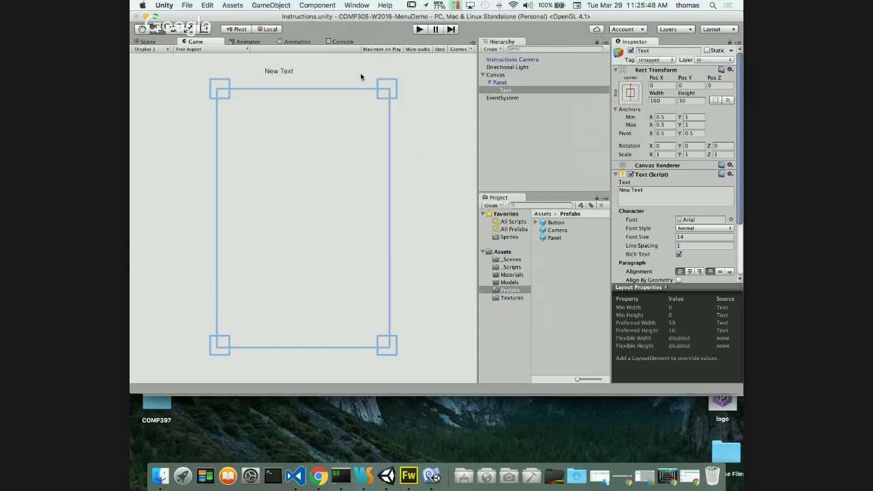
- Set the Text's font size to 20, viewing it up close in the Scene view
click(147, 41)
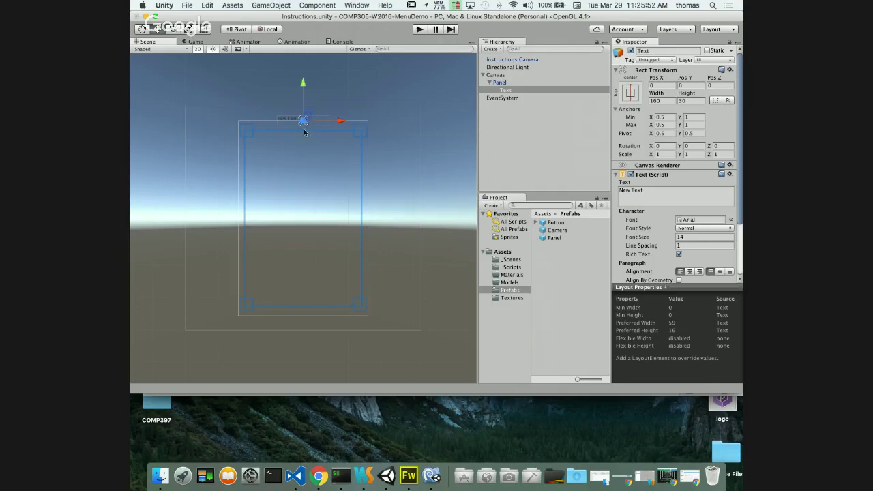
scroll(314, 121, up, 1)
scroll(314, 120, up, 1)
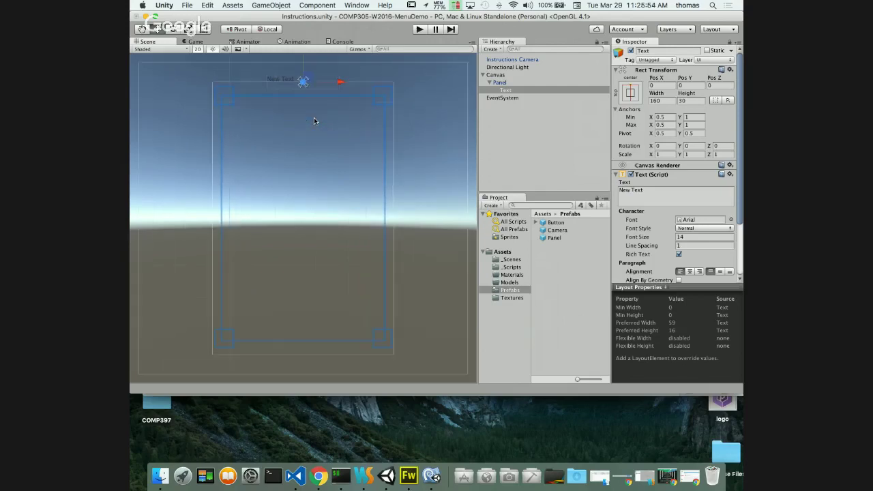
click(142, 29)
drag(348, 117, 331, 200)
scroll(332, 199, up, 2)
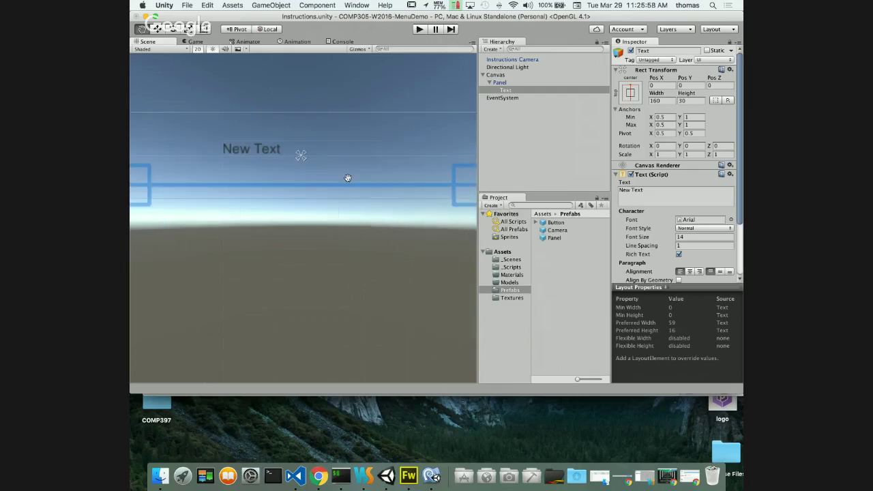
scroll(347, 176, up, 1)
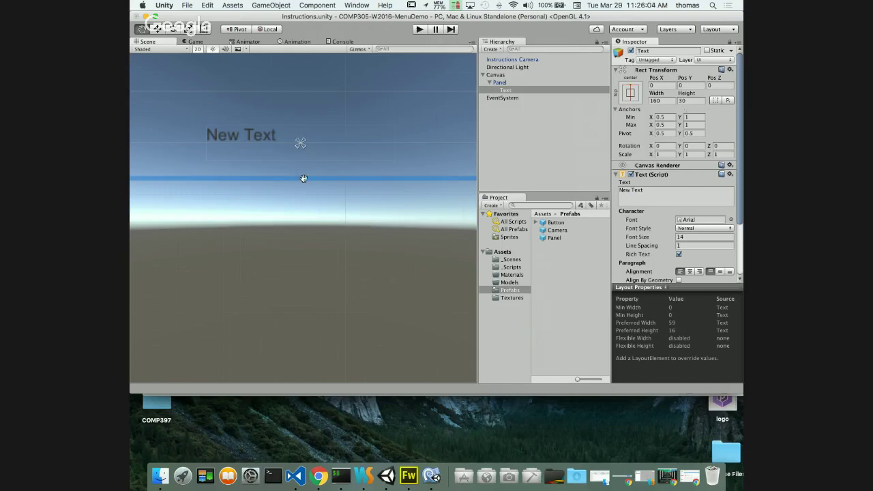
click(697, 237)
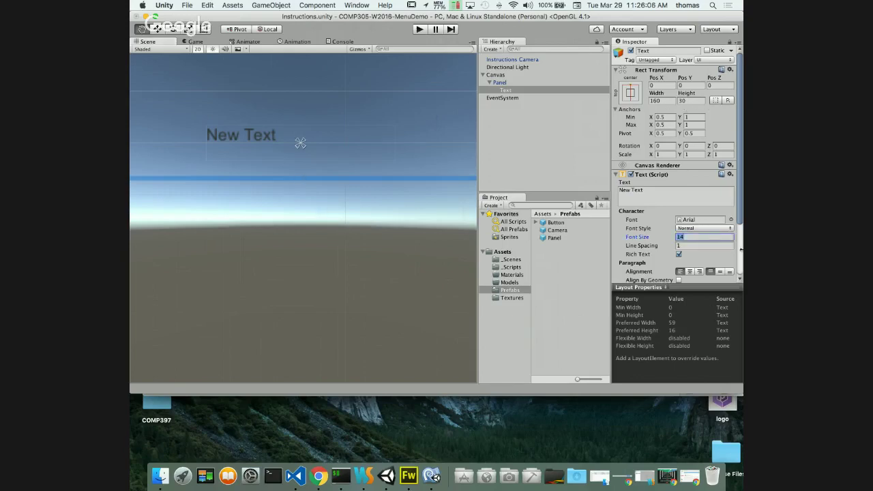
text(20)
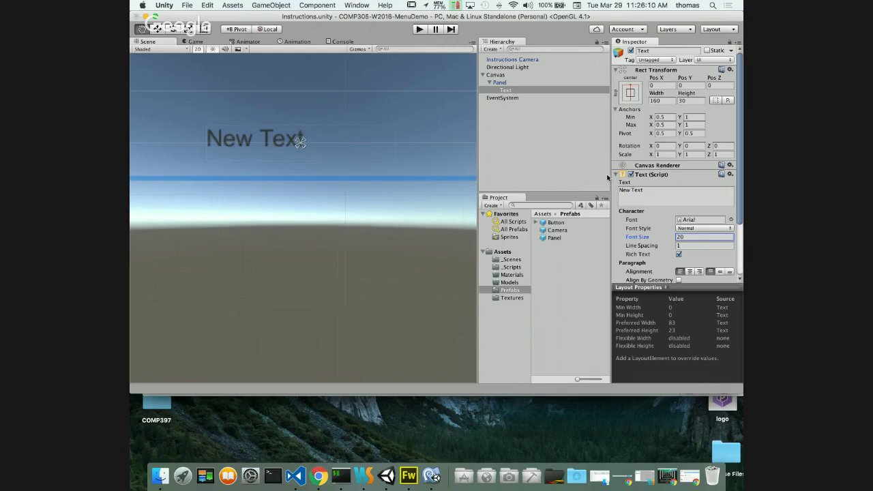
- Rename the Text object to TitleLabel and set its displayed text to INSTRUCTIONS
click(657, 51)
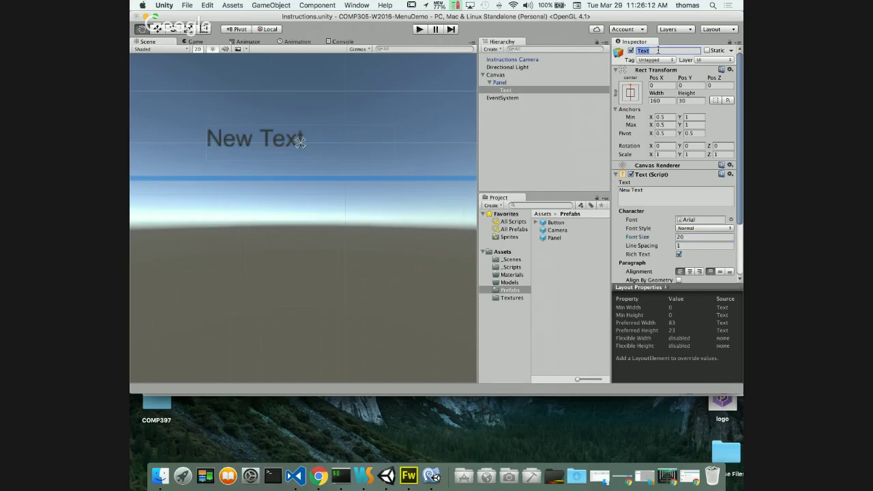
text(In)
text(tleLab)
text(el)
click(680, 192)
text(INST)
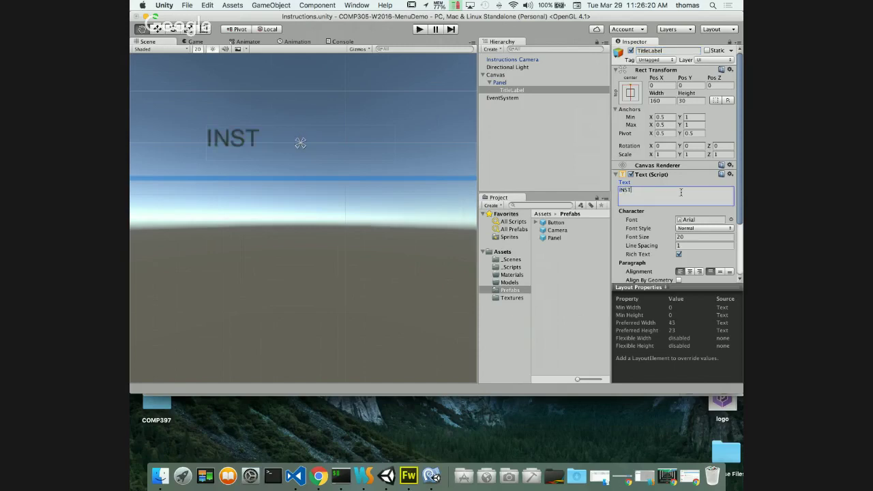
text(RUCTIONS)
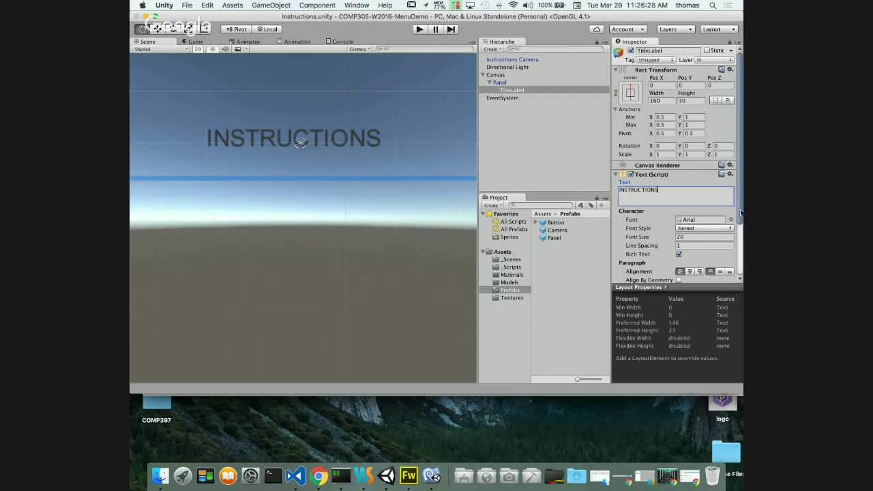
- Center the TitleLabel text horizontally within its text box
scroll(741, 214, down, 3)
click(691, 229)
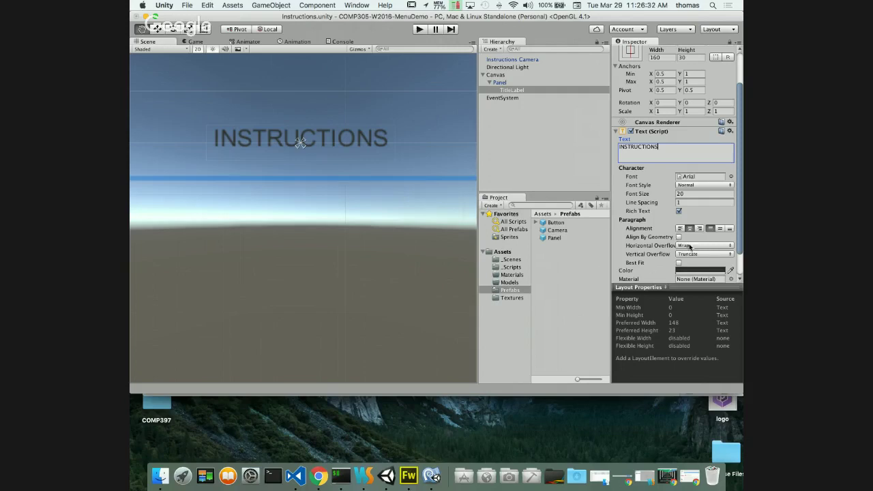
scroll(690, 248, down, 2)
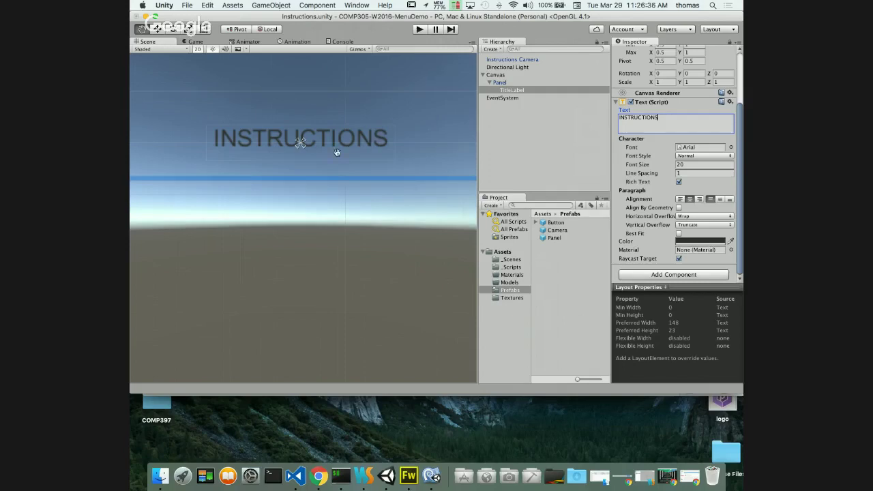
- Move the TitleLabel down inside the Panel, just below its upper border, and check it in the Game view
scroll(339, 153, down, 5)
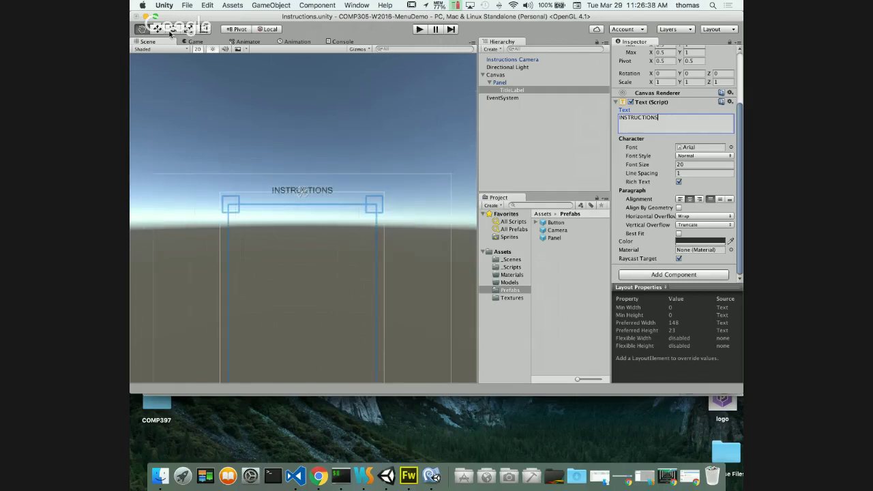
key(w)
drag(302, 156, 296, 181)
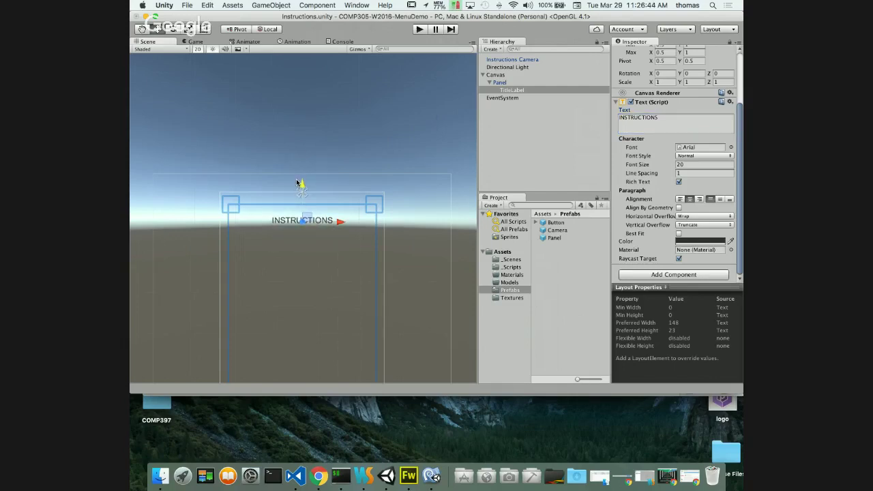
click(195, 41)
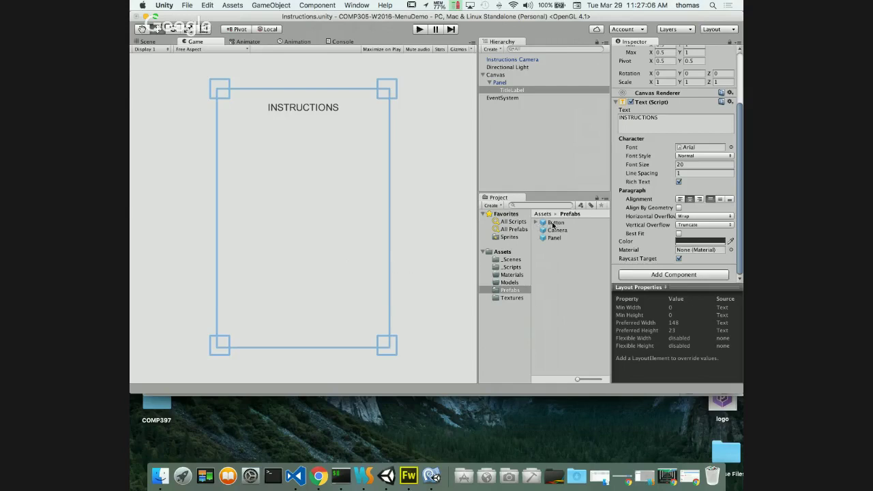
- Add an instance of the Button prefab as a child of the Panel
drag(552, 225, 494, 84)
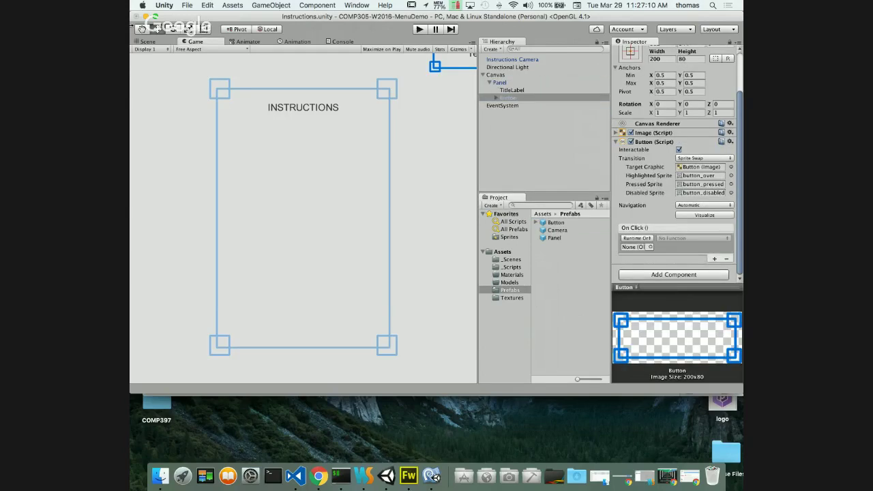
- Move the Button into the Panel's area in the Scene view and anchor it to the bottom center of the Panel
click(145, 42)
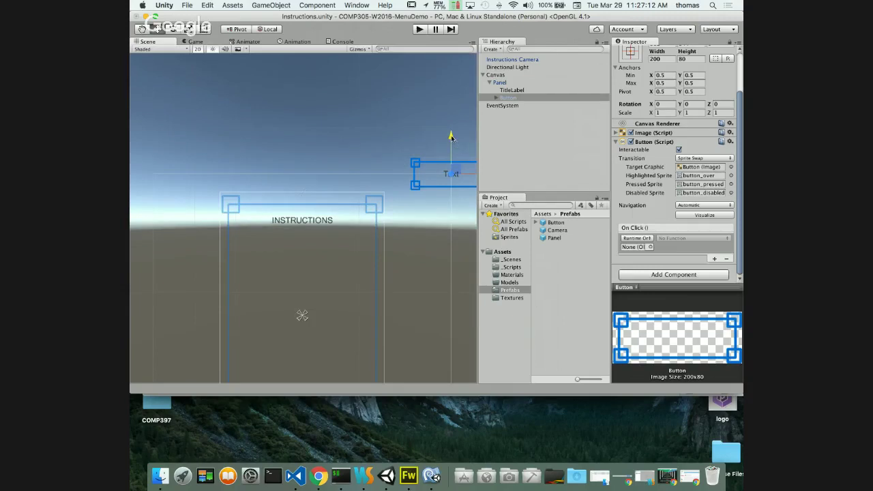
drag(450, 137, 331, 312)
scroll(457, 310, down, 2)
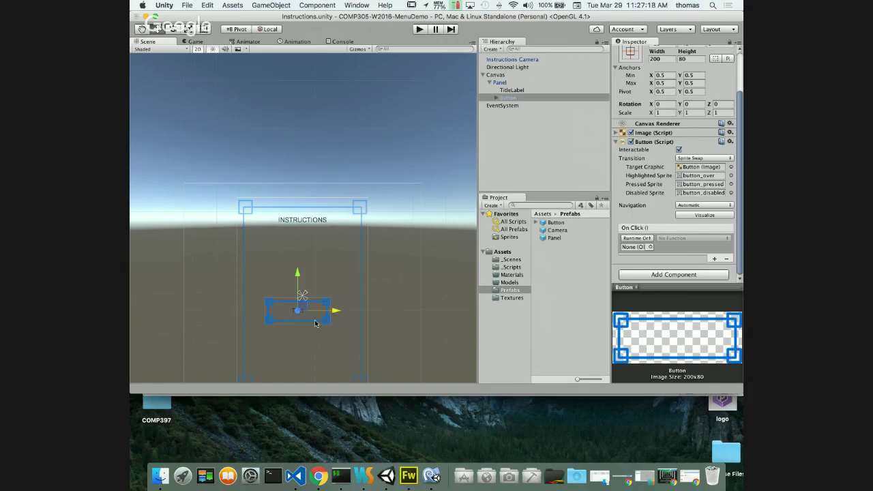
click(630, 52)
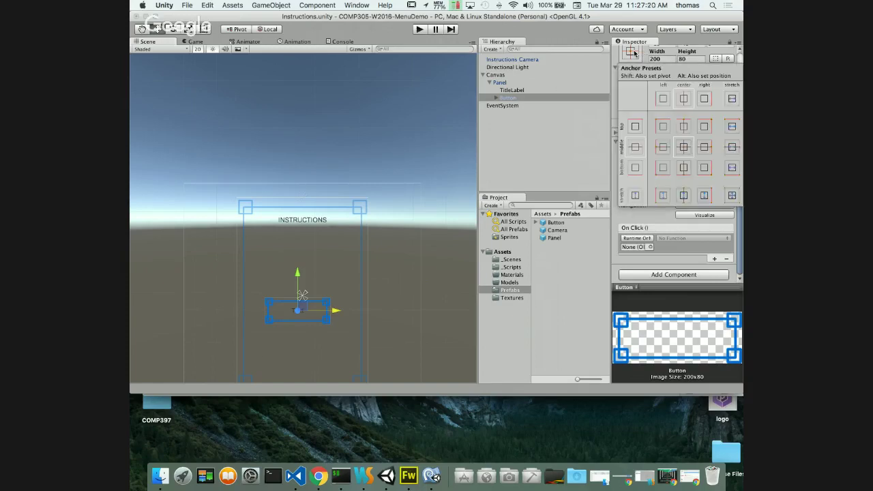
click(684, 169)
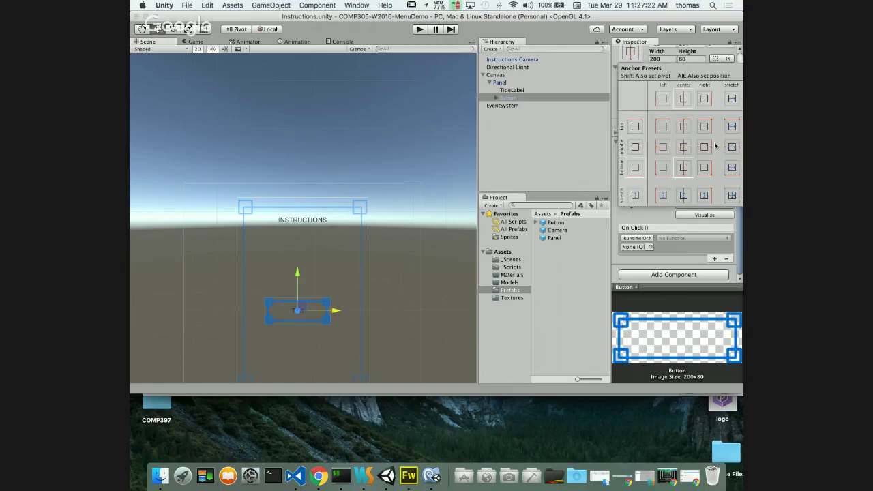
click(569, 131)
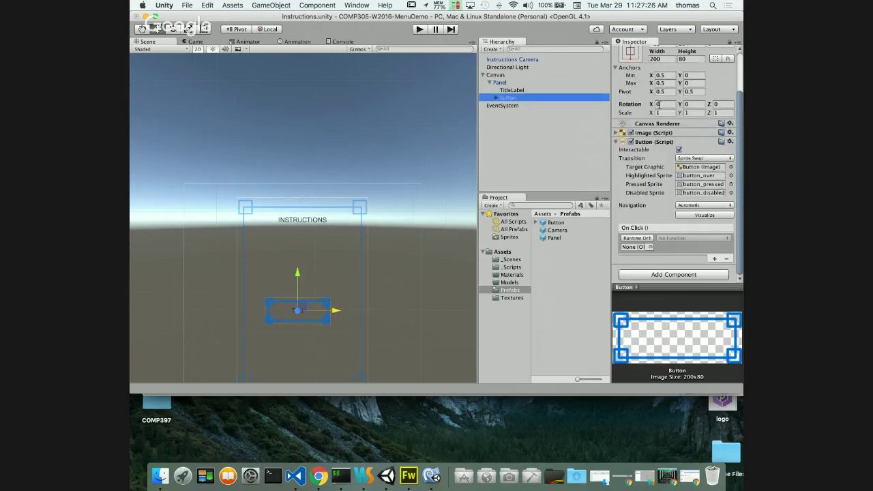
- Position the Button at X 0 and Y 120 relative to its anchor and check it in the Game view
scroll(658, 104, up, 3)
click(659, 95)
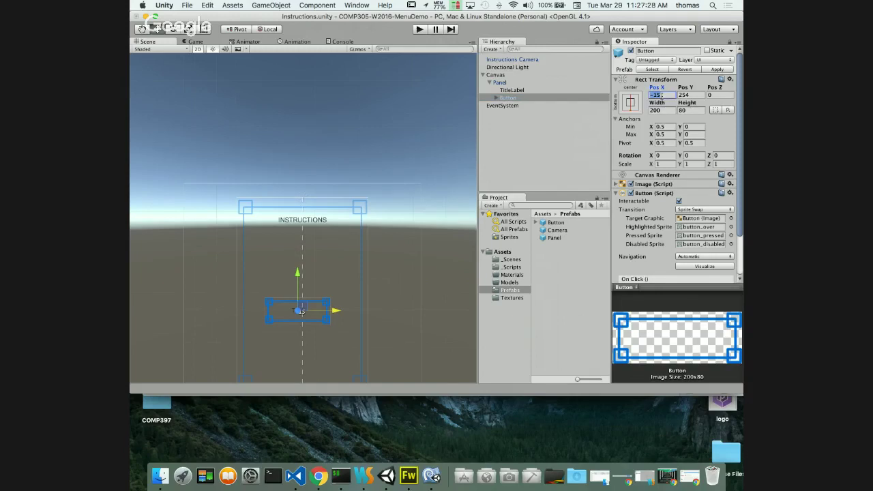
text(0)
key(Tab)
text(120)
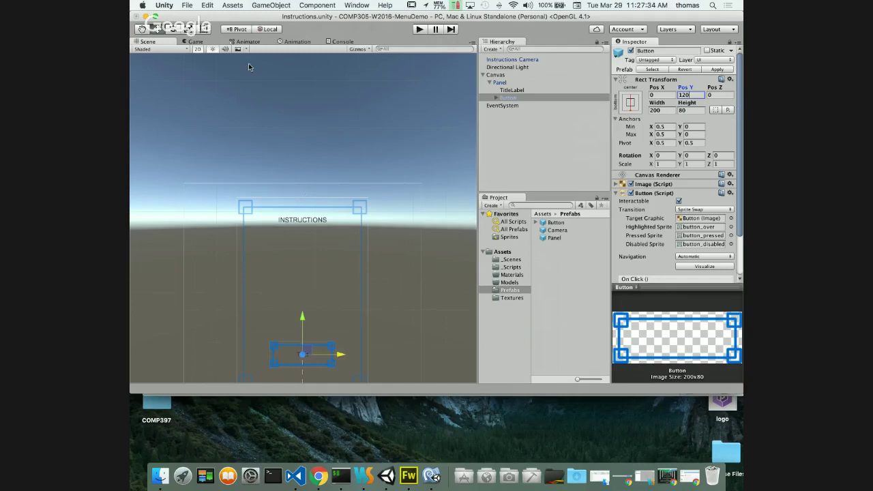
click(192, 42)
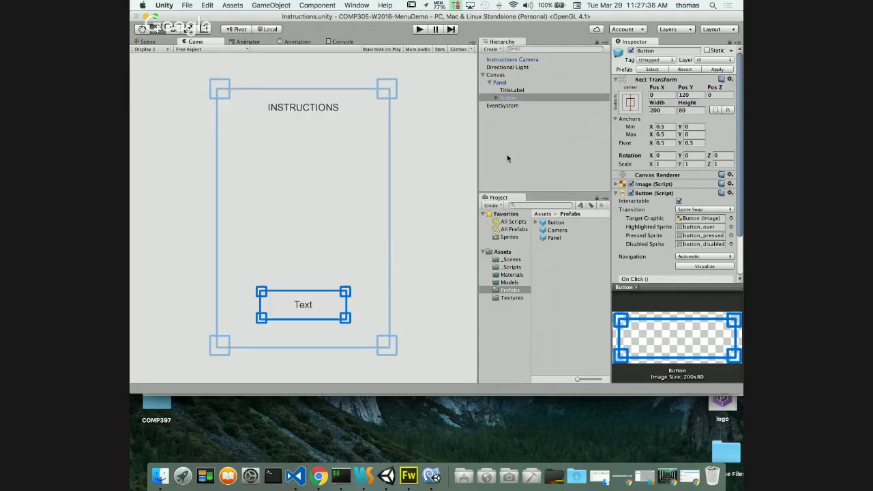
- Rename the Button object in the Panel to BackButton
click(657, 51)
double_click(657, 52)
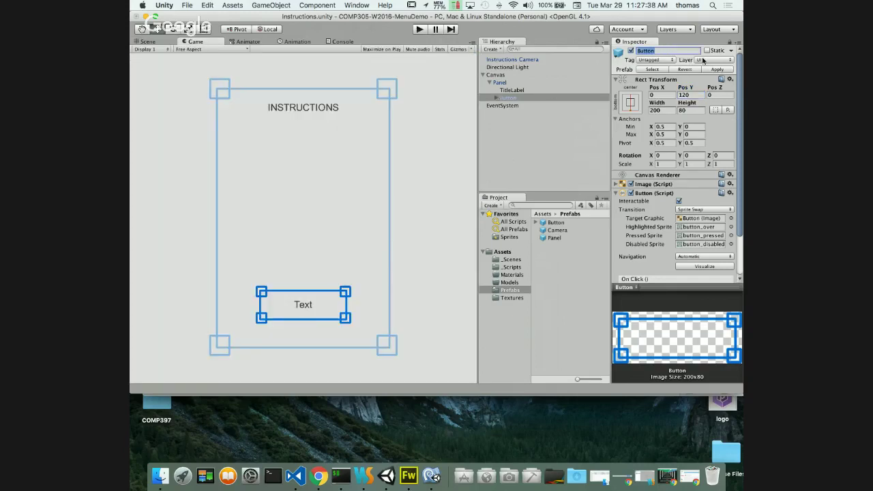
text(BackButton)
key(Return)
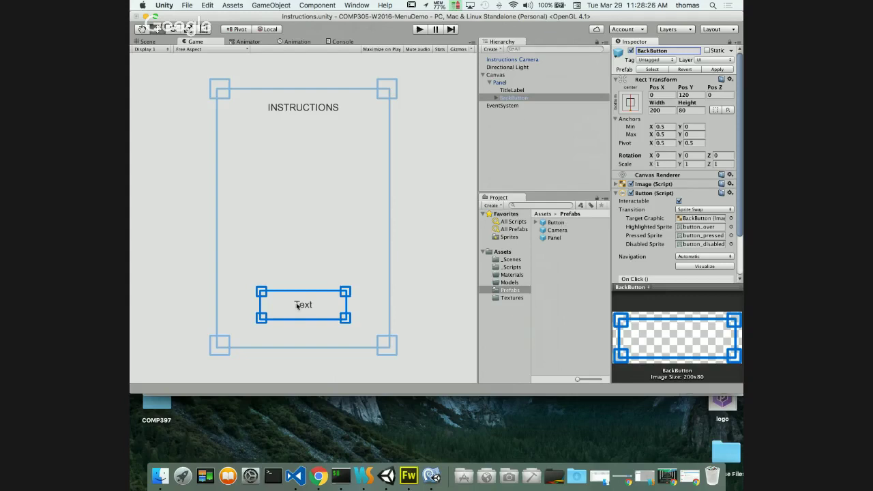
- Set the displayed text of the BackButton's Text child to BACK TO MENU
click(495, 98)
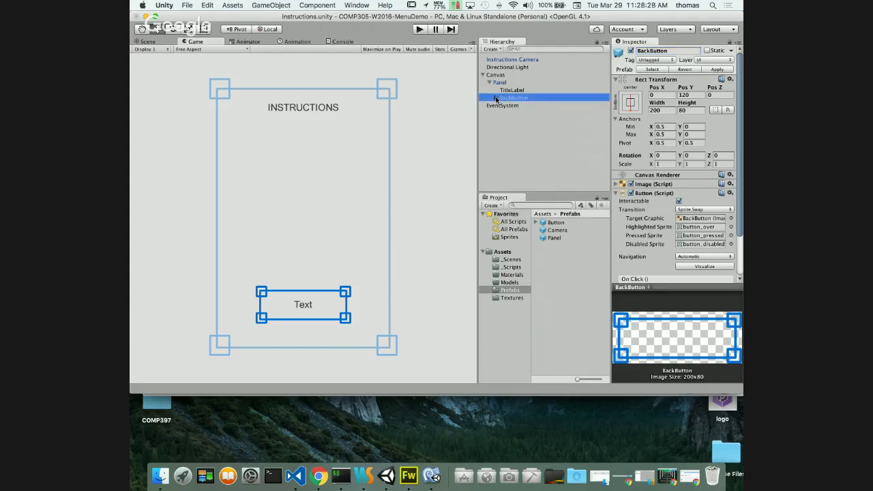
click(511, 106)
click(648, 199)
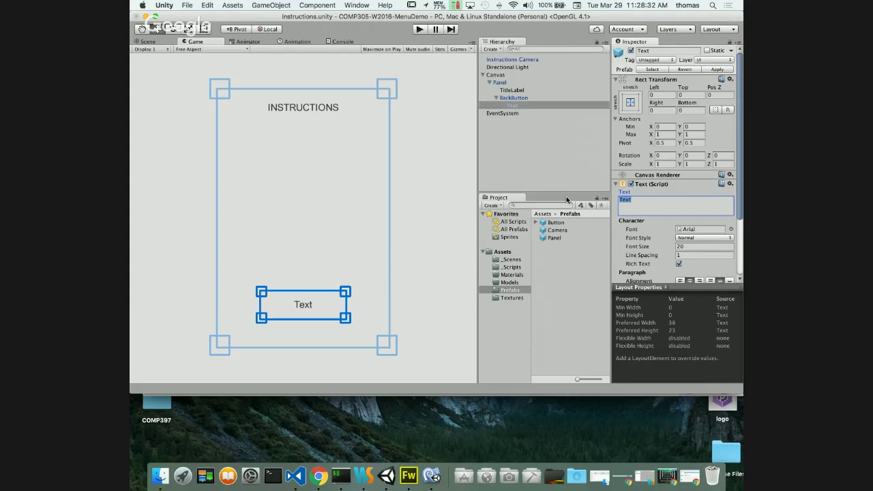
text(BACK TO MENU)
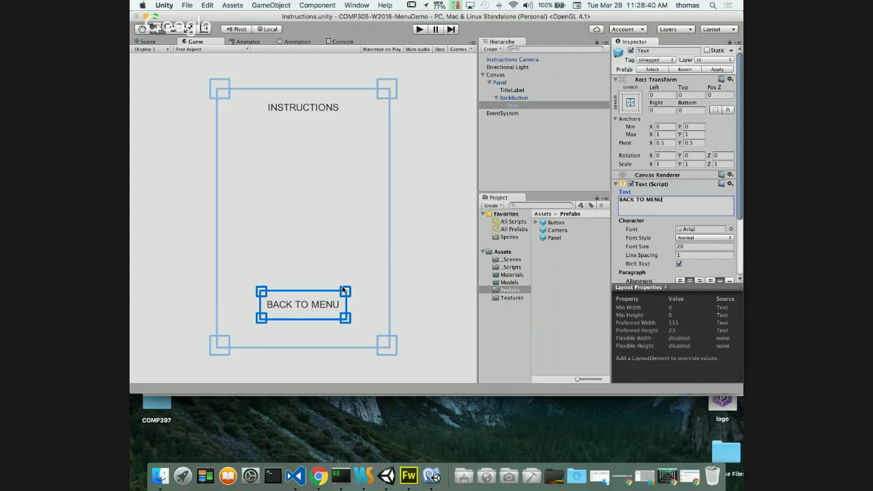
- Test-run the Instructions scene, stop it, and compare the layout in the Scene and Game views
click(420, 30)
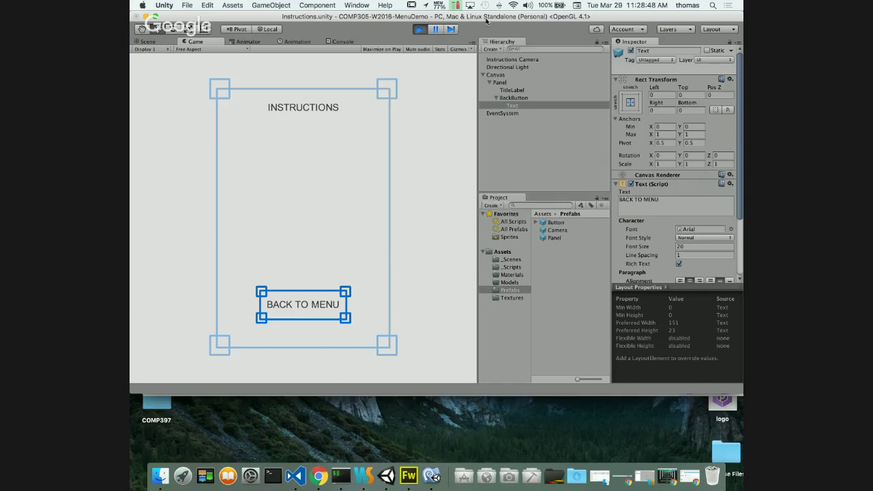
click(420, 30)
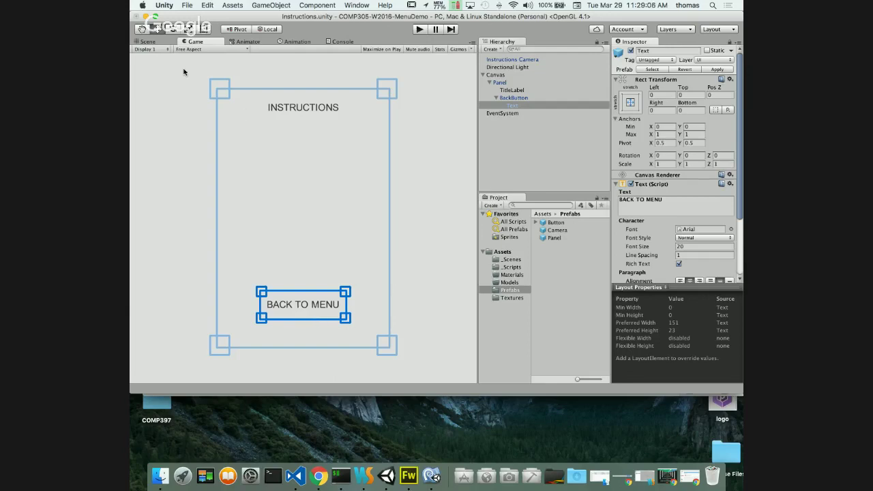
click(150, 42)
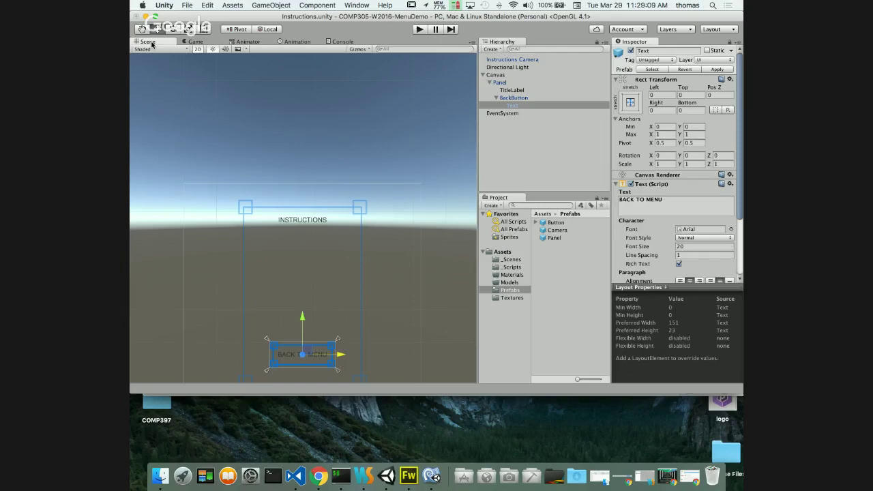
click(192, 42)
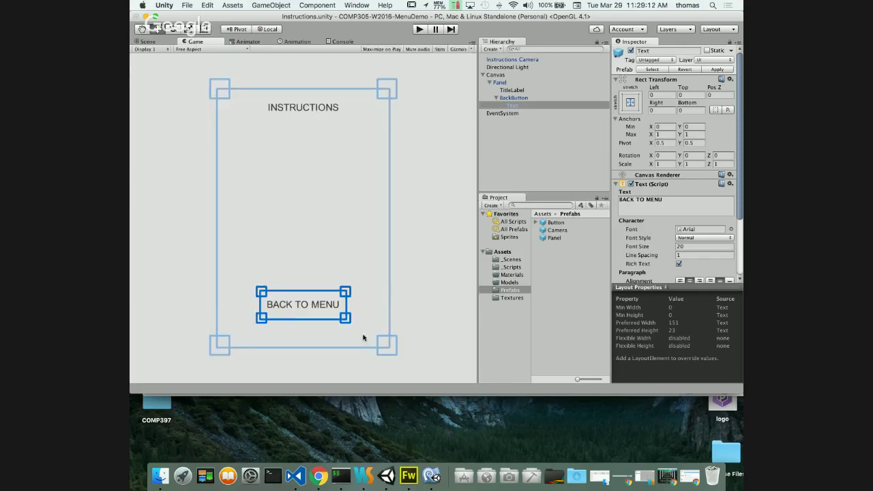
- Switch to Chrome, search for "persist game object unity" and read the DontDestroyOnLoad example in Unity's Scripting API
click(319, 478)
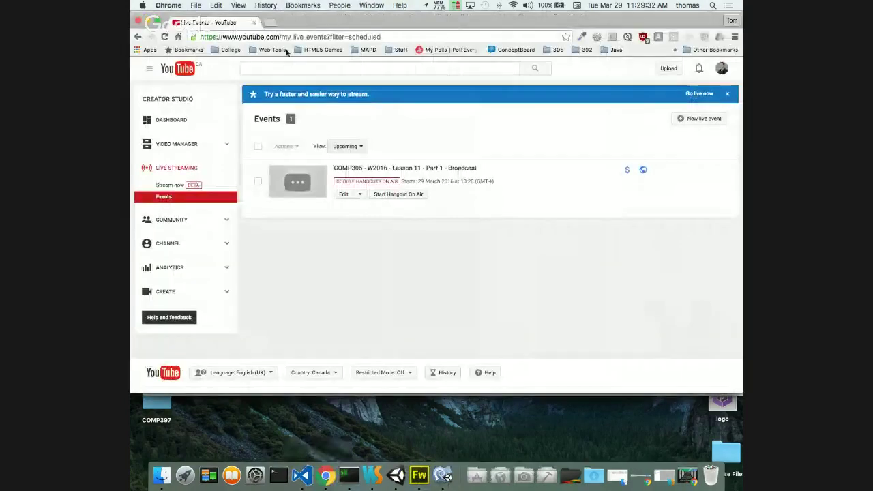
click(271, 24)
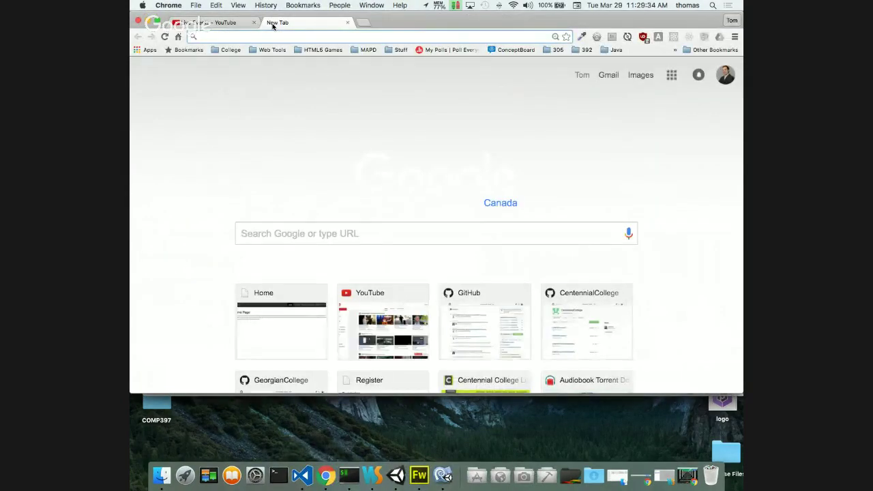
text(persist game )
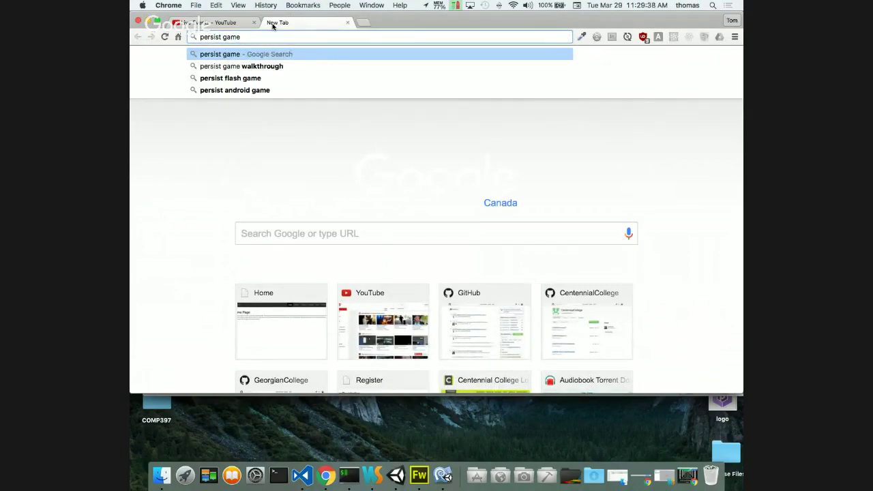
text(object unity)
key(Return)
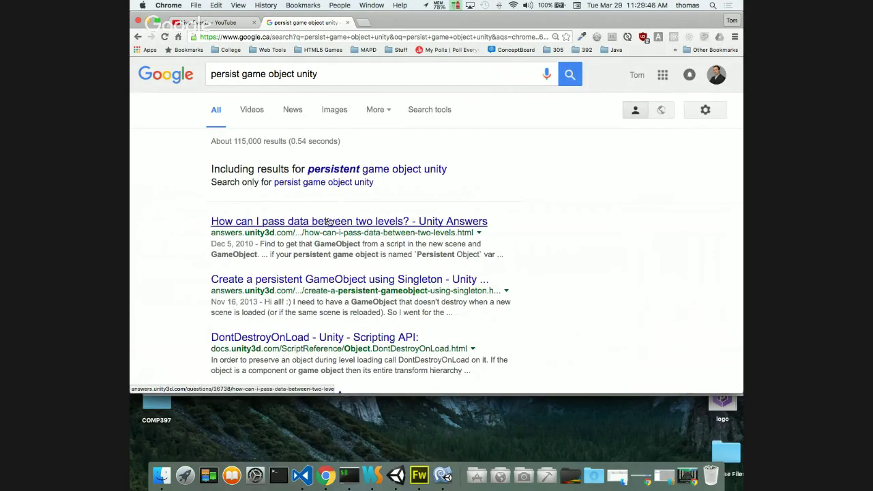
click(282, 339)
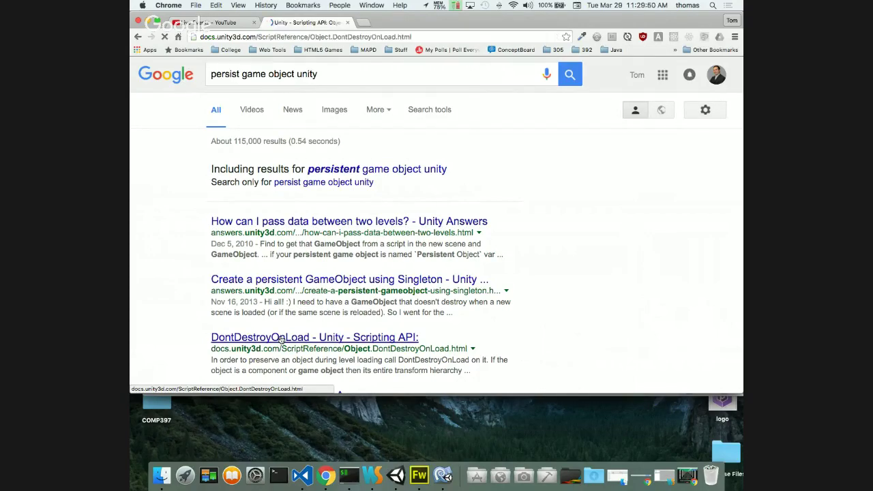
scroll(519, 293, down, 2)
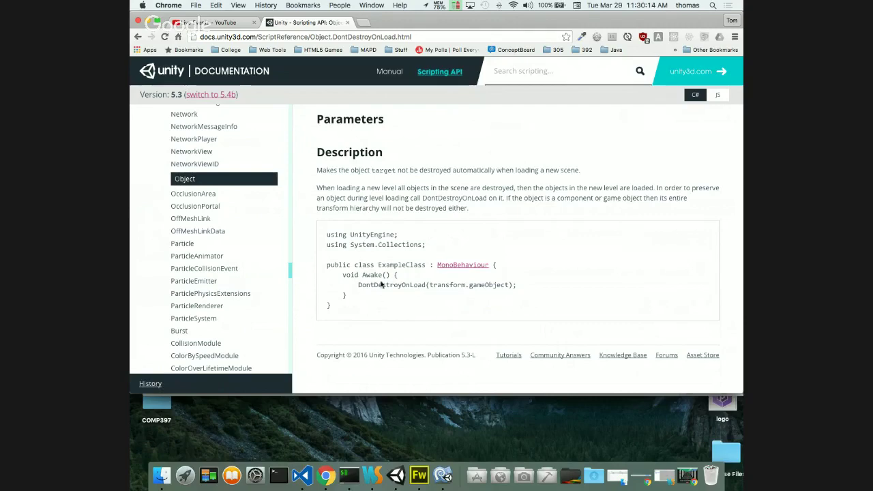
- Return to Unity, open the Menu scene and open the script attached to its GameController object in MonoDevelop
click(396, 474)
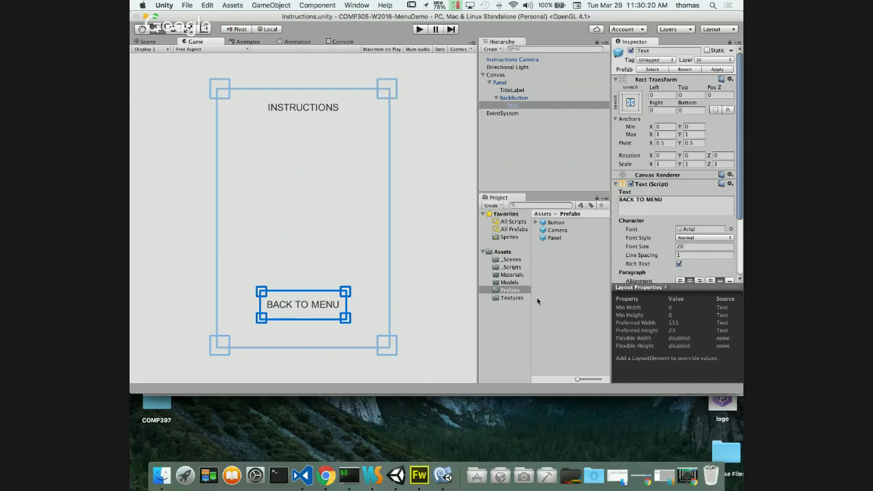
click(511, 259)
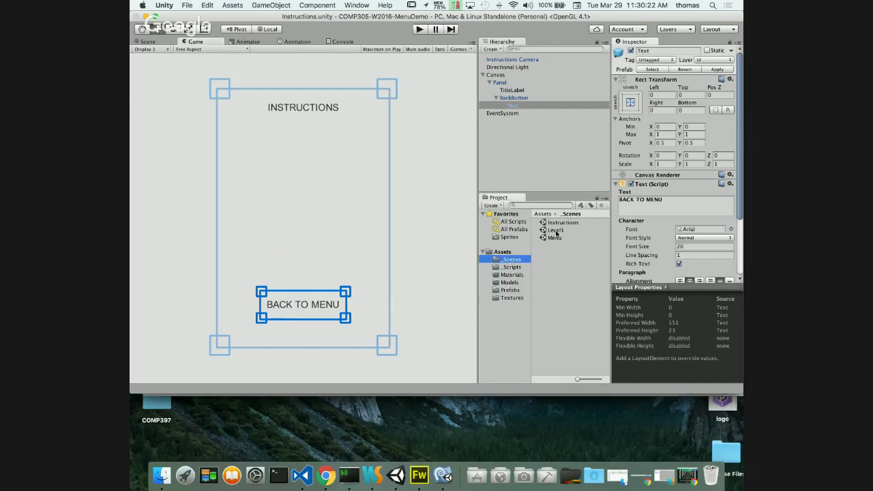
double_click(554, 237)
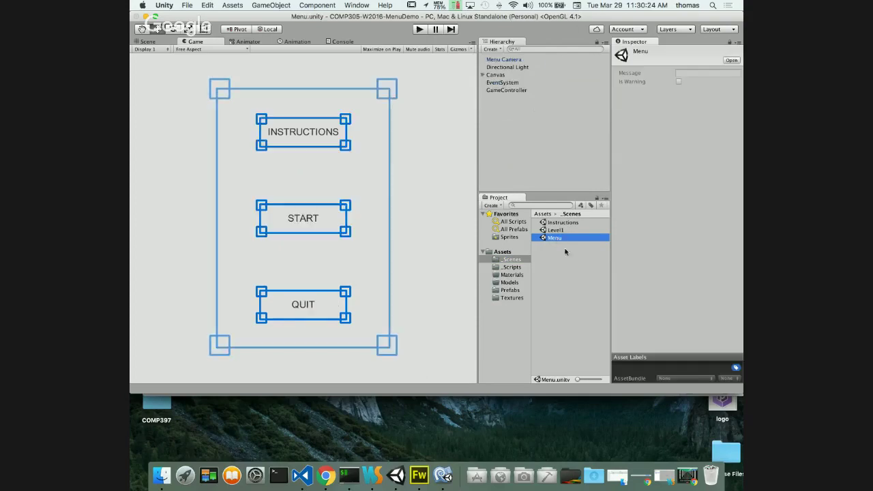
click(498, 91)
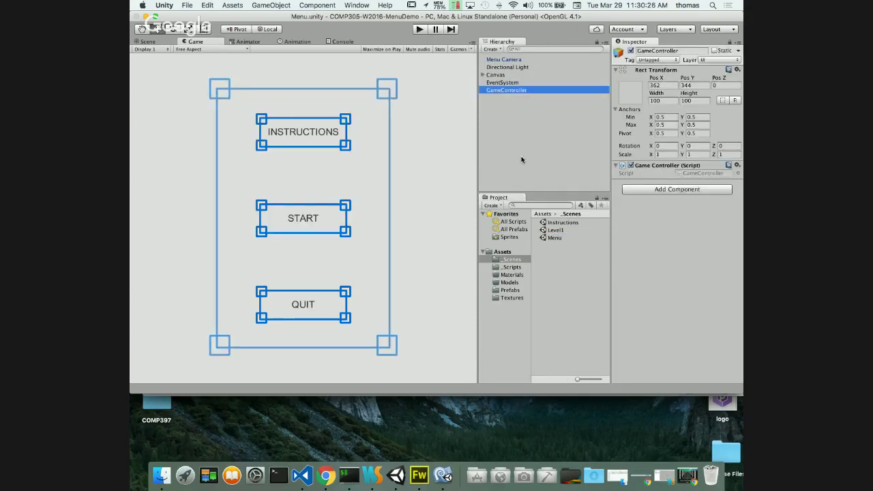
click(697, 174)
double_click(697, 174)
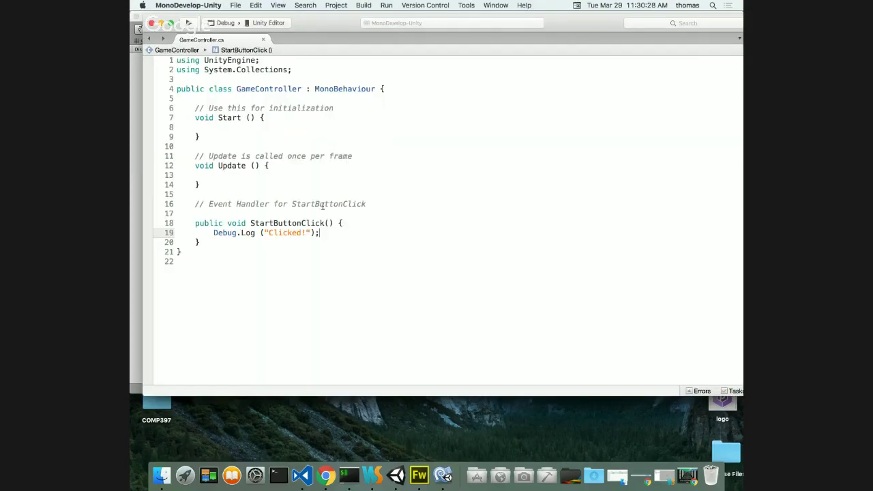
- Add an empty void Awake() method above Start in the GameController class
click(218, 98)
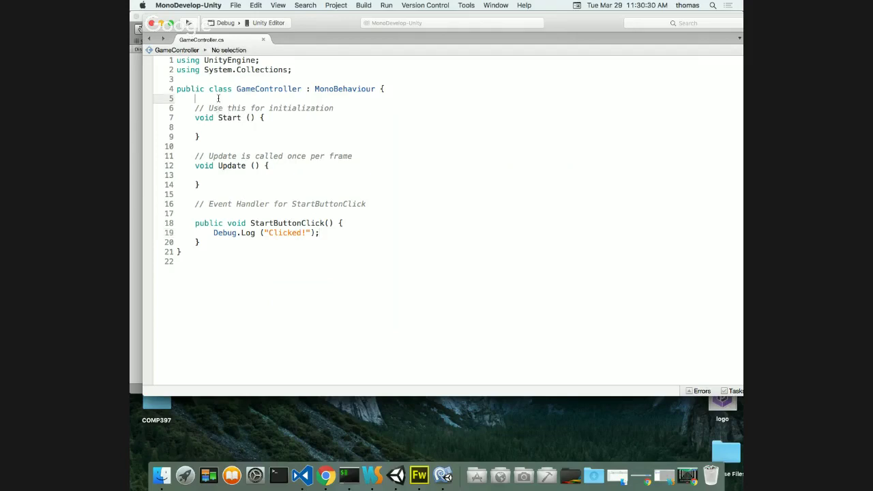
key(Return)
key(Return)
key(Up)
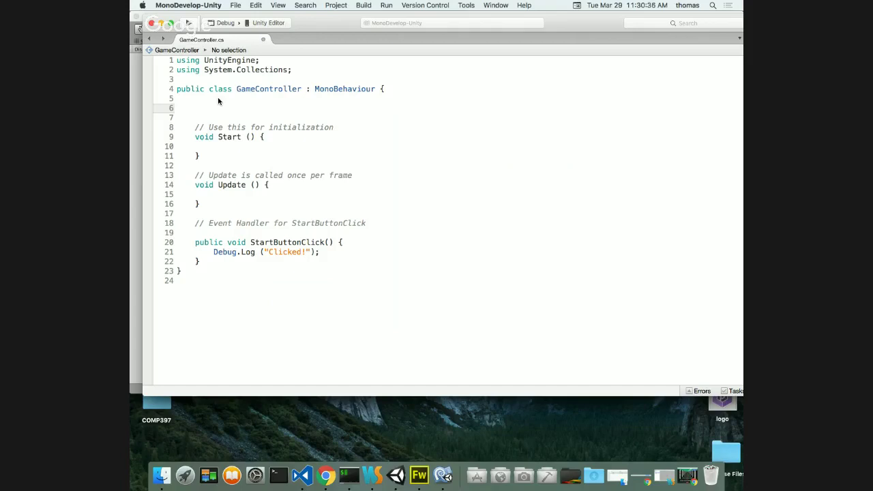
text(void Awake() {)
key(Return)
text(})
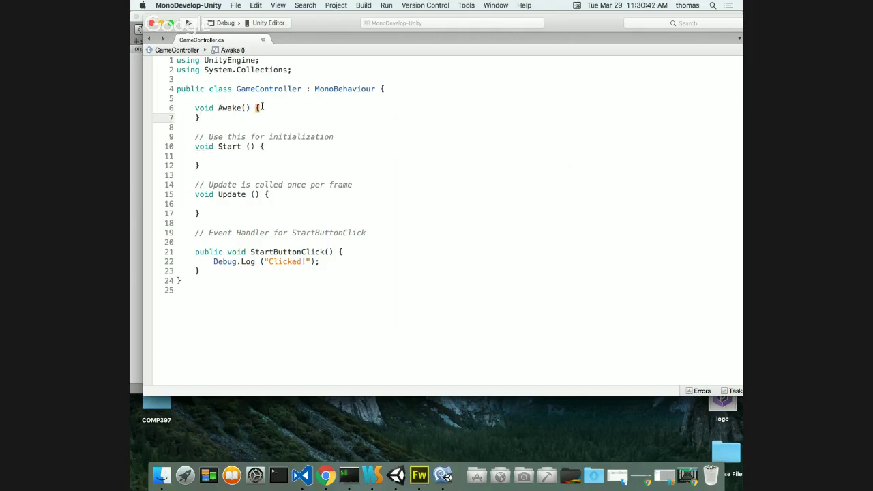
- Call DontDestroyOnLoad (gameObject); inside the Awake method and save the GameController script
click(268, 107)
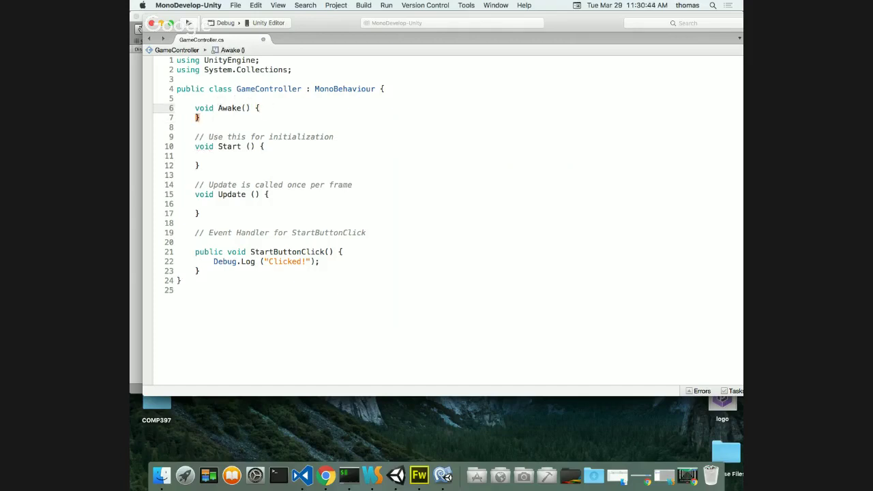
key(Return)
text(Dont)
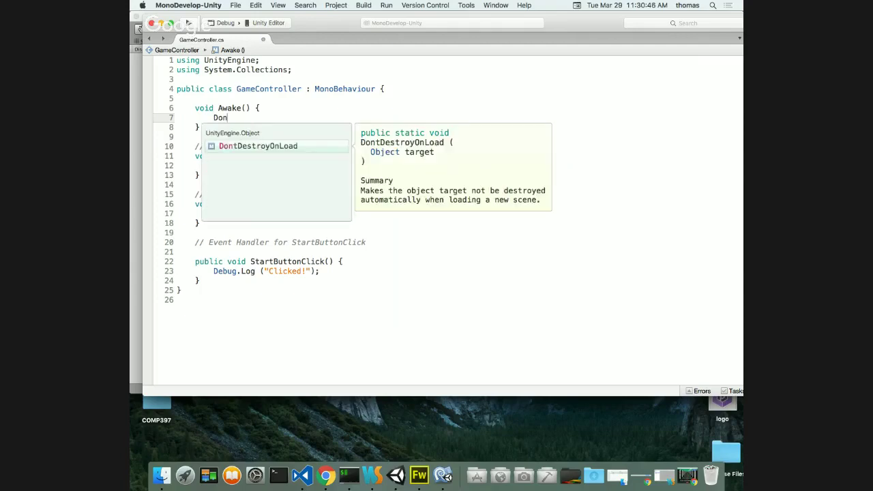
key(Return)
text(()
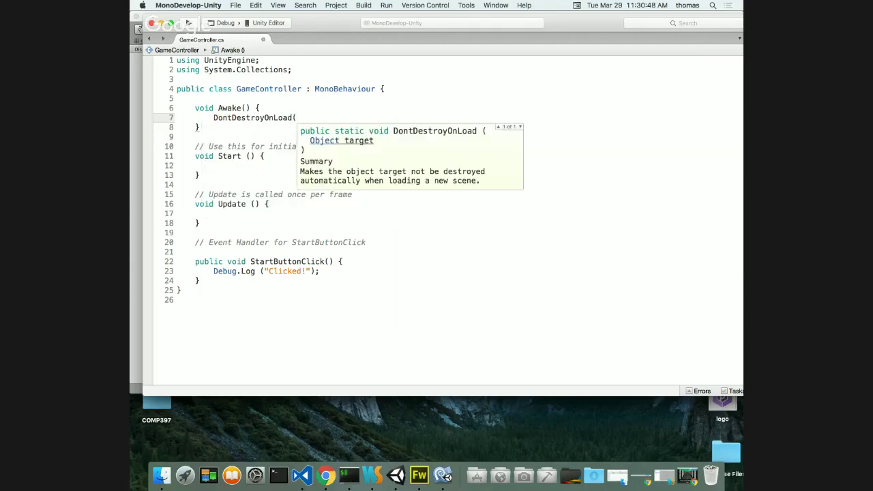
text(game)
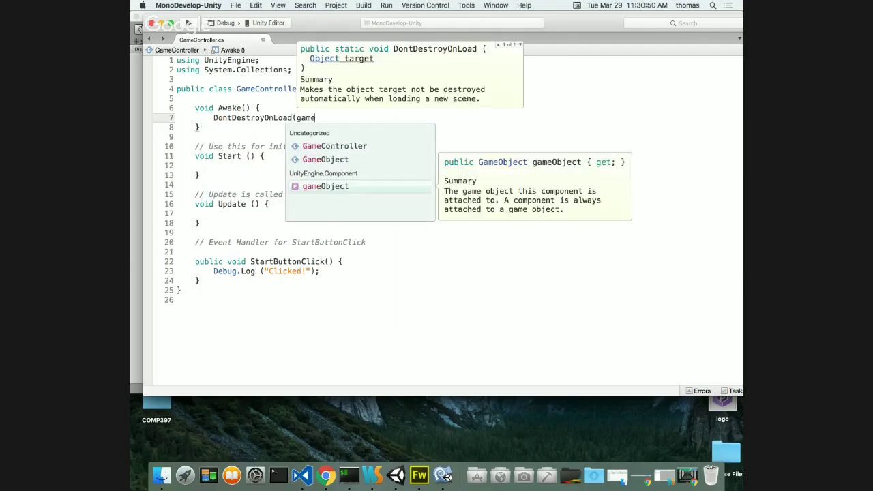
key(Return)
text();)
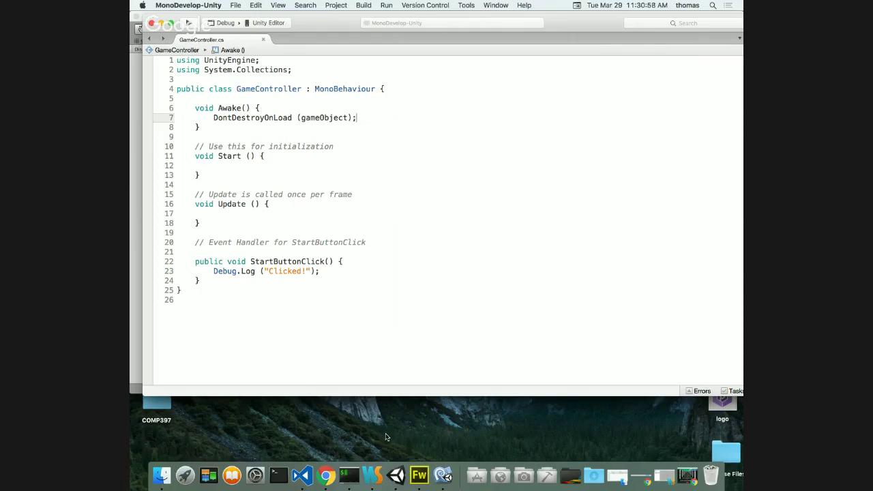
- Switch to Unity, test-run the Menu scene in the Game view and inspect the GameController script in the _Scripts folder
click(396, 476)
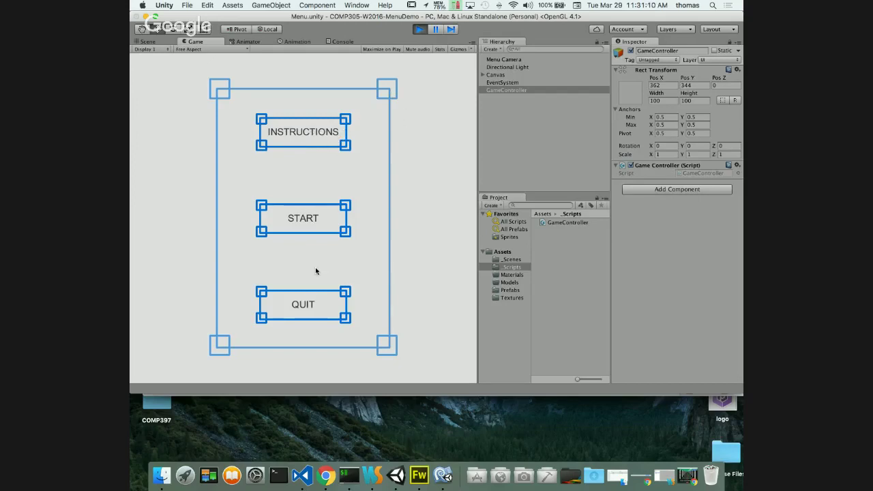
click(144, 42)
click(190, 42)
click(563, 225)
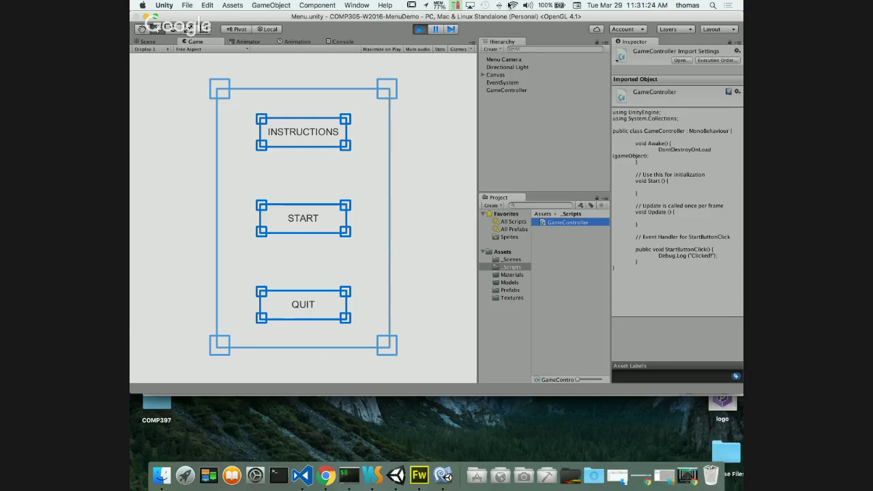
- Delete the extra Panel beneath MenuPanel in the Menu scene's Canvas, and test-run the scene
click(482, 74)
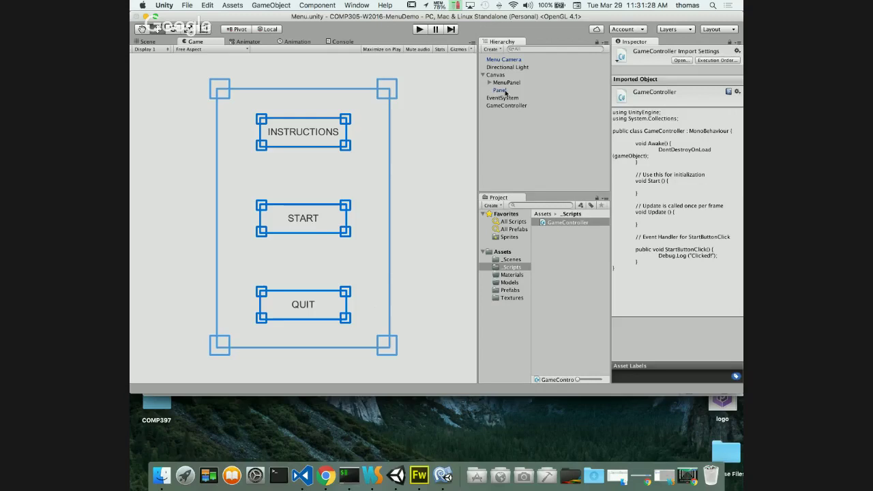
click(489, 83)
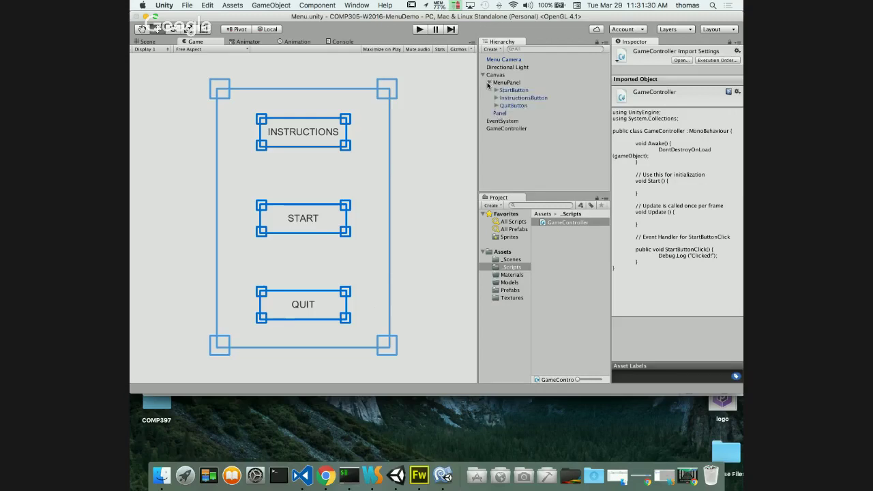
right_click(512, 114)
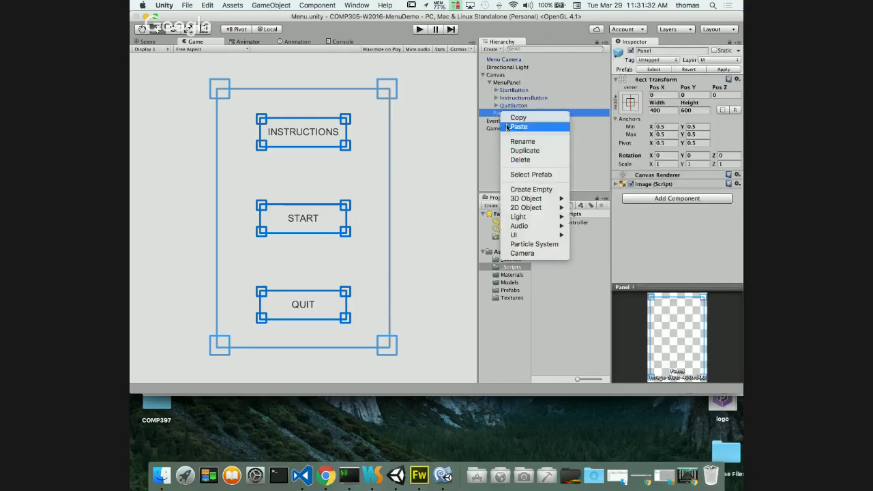
click(515, 160)
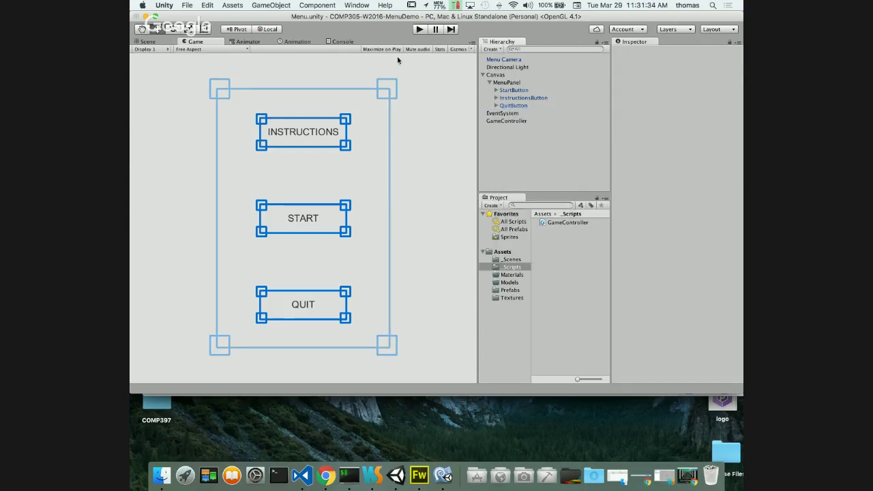
click(422, 29)
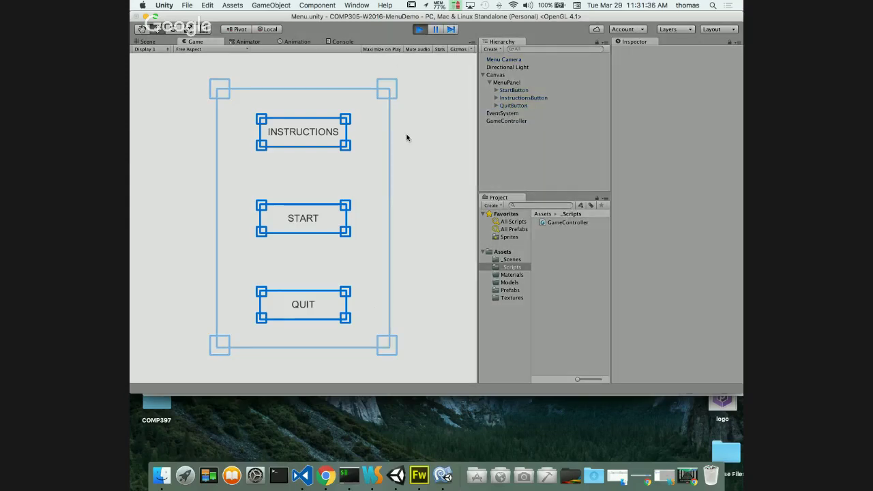
click(420, 29)
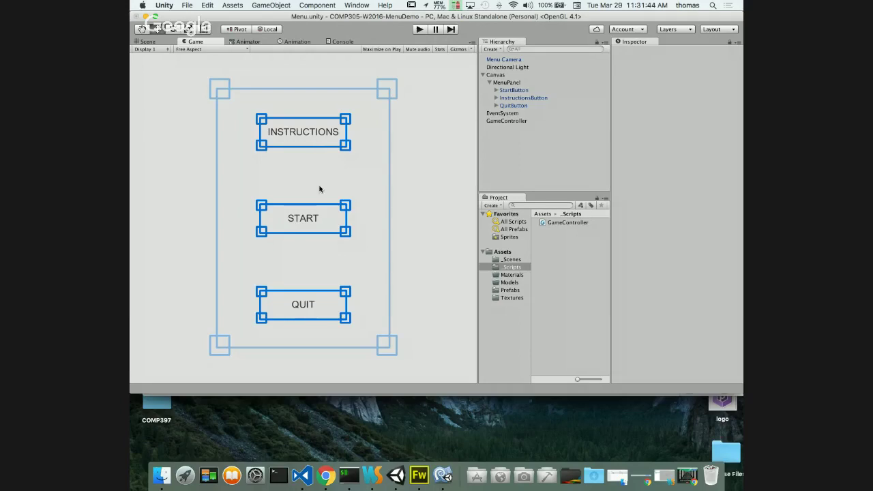
- Reopen the GameController script in MonoDevelop and start a using directive for a UnityEngine sub-namespace below System.Collections
click(560, 223)
double_click(560, 223)
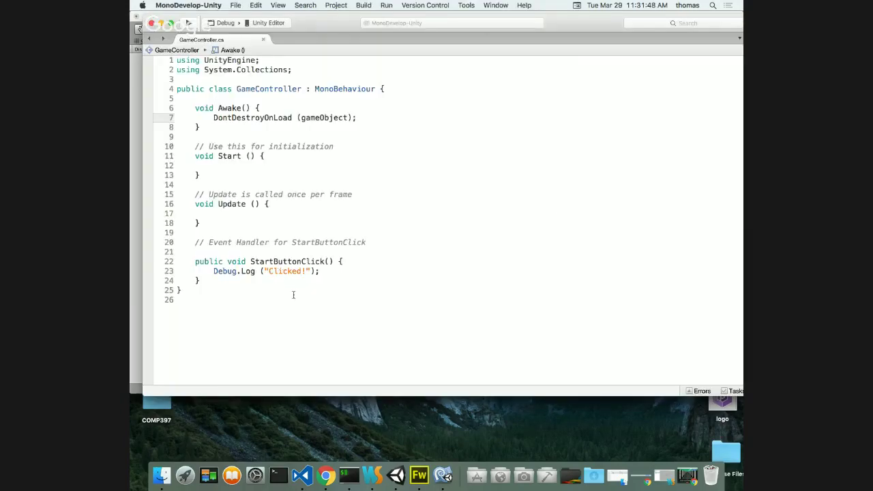
click(304, 69)
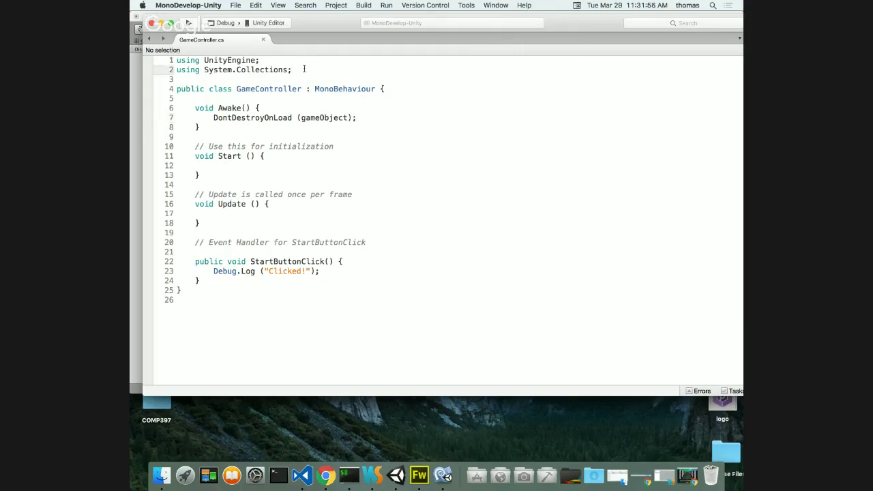
key(Return)
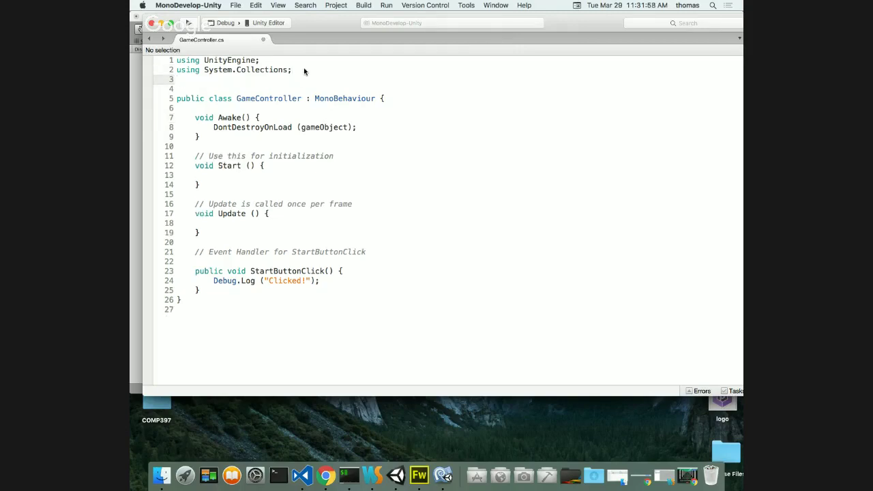
text(using)
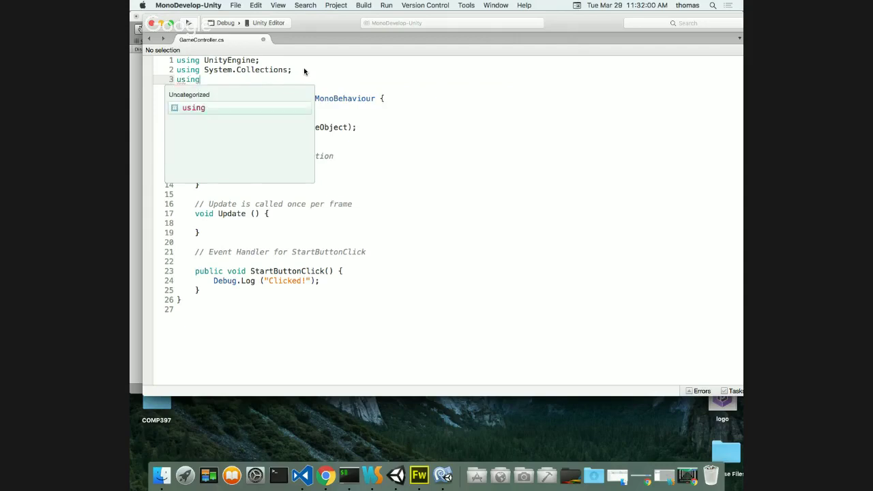
text( Un)
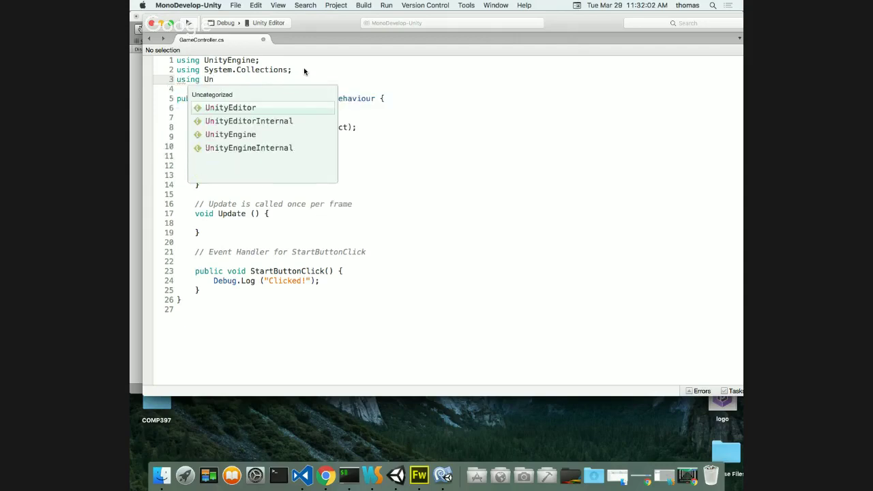
text(it)
key(Down)
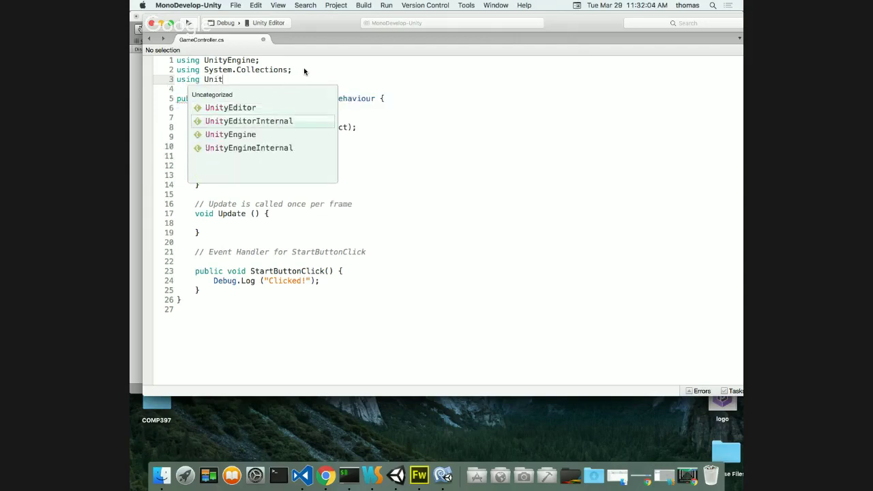
key(Down)
key(Return)
text(.s)
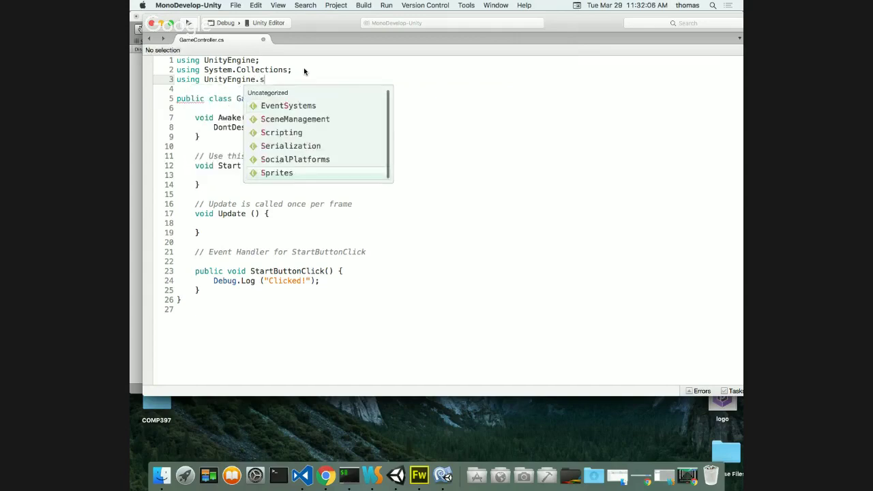
text(s)
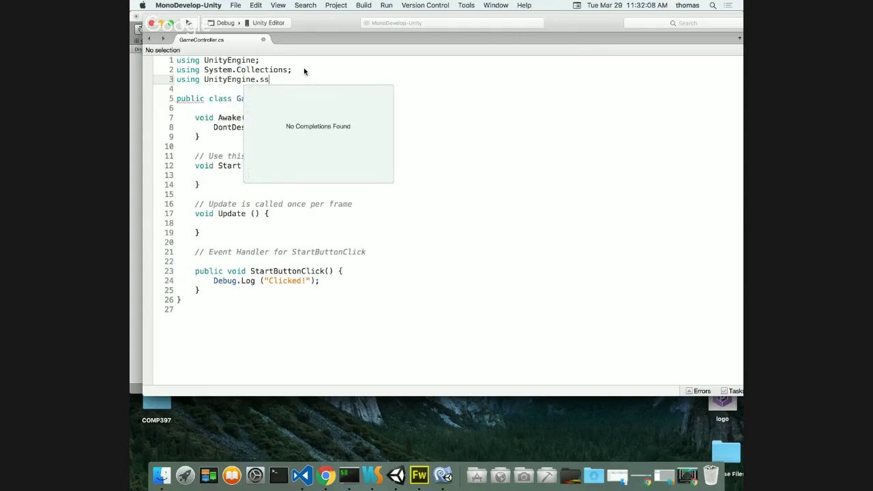
- Complete the using directive on line 3 of GameController.cs as UnityEngine.SceneManagement;
key(BackSpace)
text(c)
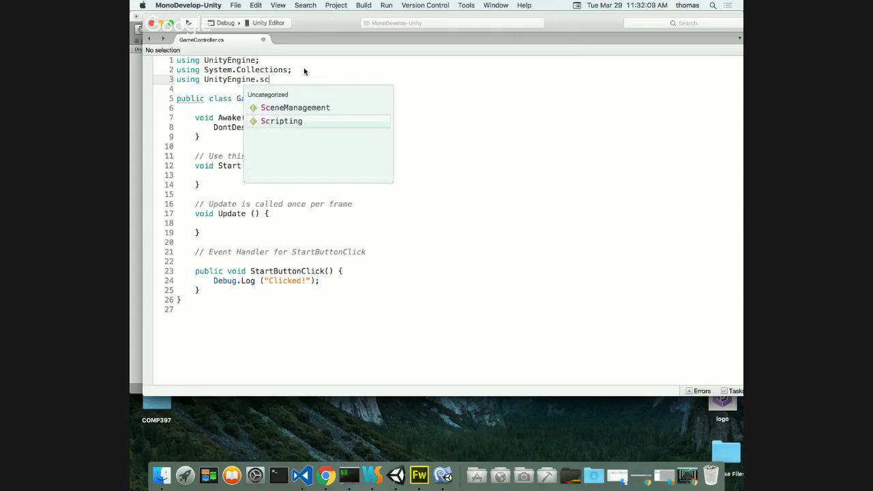
double_click(290, 107)
text(;)
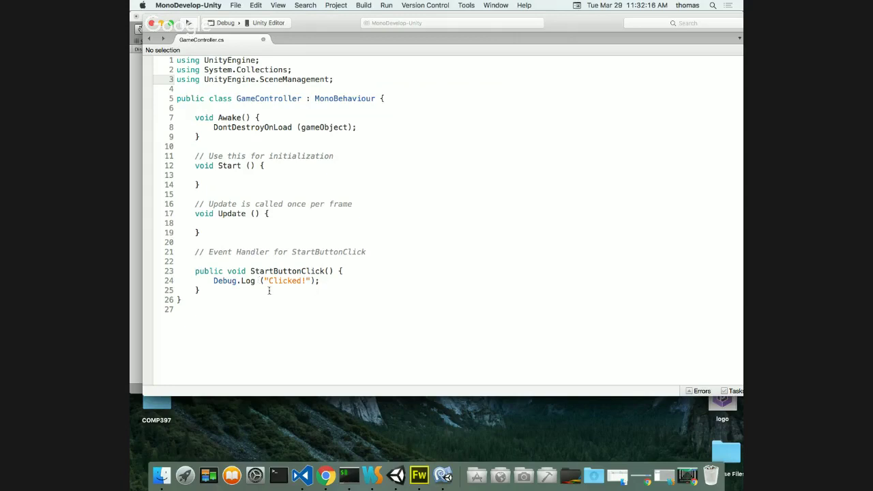
- Replace the Debug.Log statement in StartButtonClick with SceneManager.LoadScene ("Level1");
drag(331, 286, 213, 282)
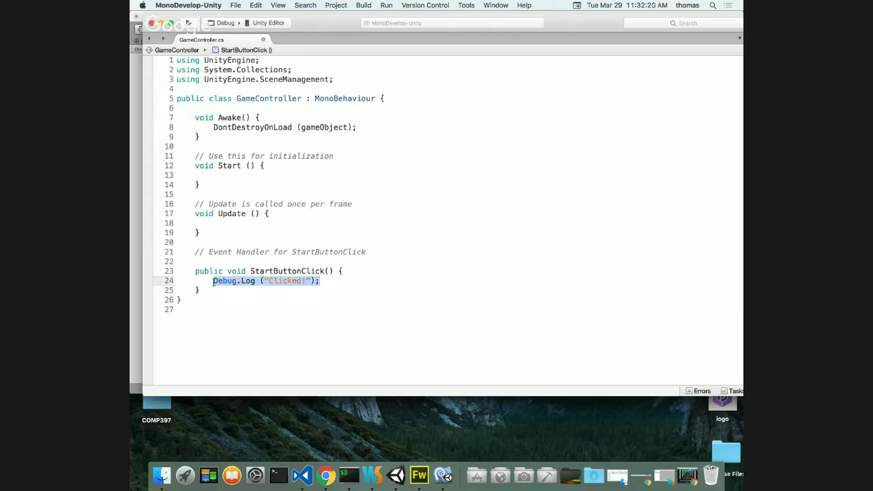
text(Scen)
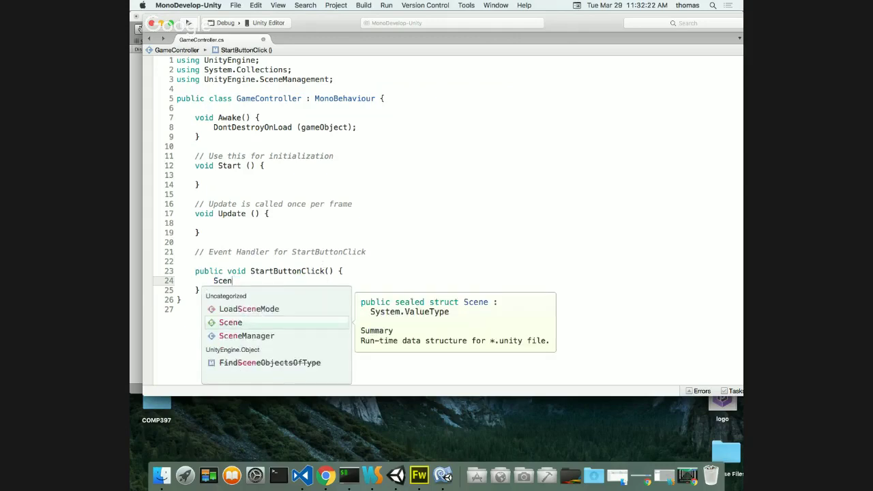
key(Down)
key(Return)
text(.)
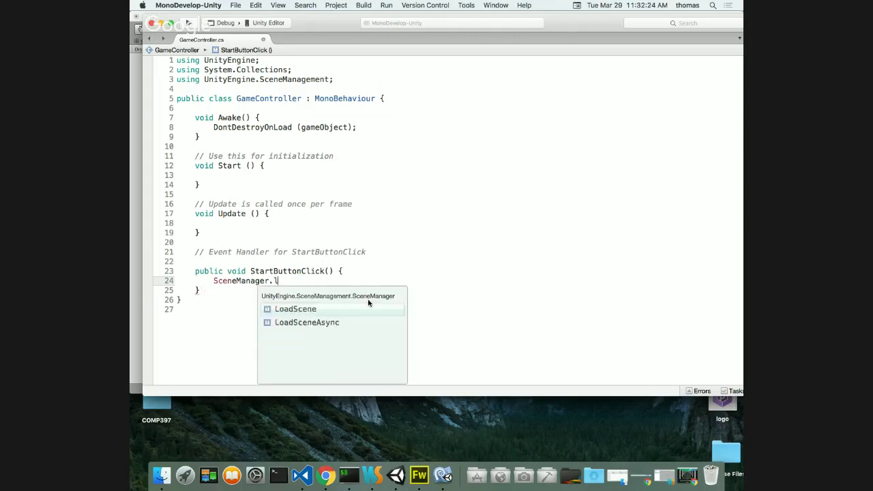
text(lo)
key(Return)
text(()
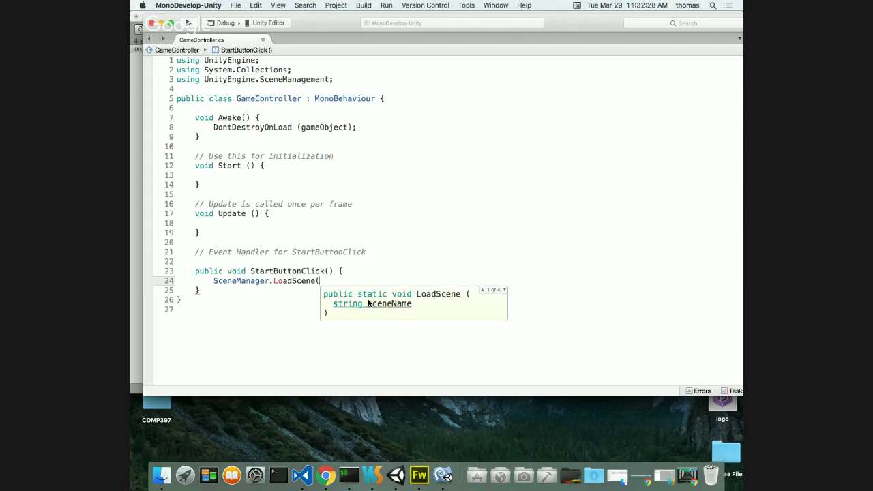
text("Level1");)
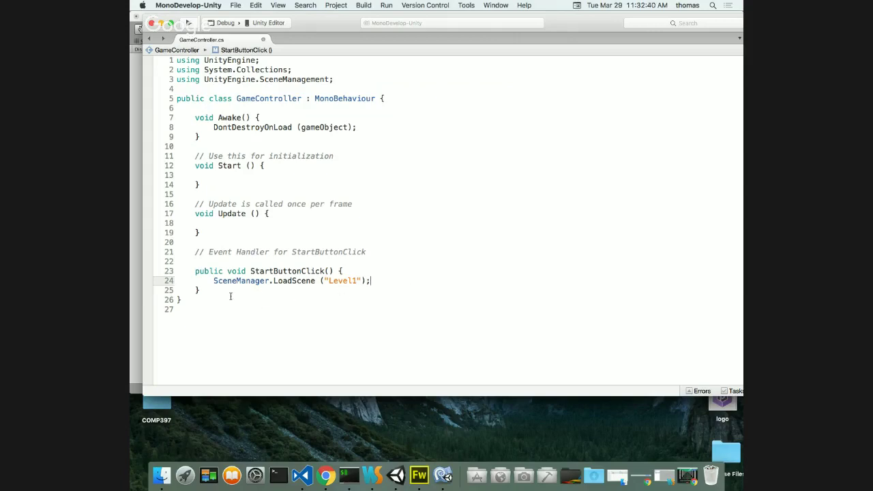
- Duplicate the StartButtonClick method below the original, separated by a blank line
drag(230, 296, 195, 270)
key(super+c)
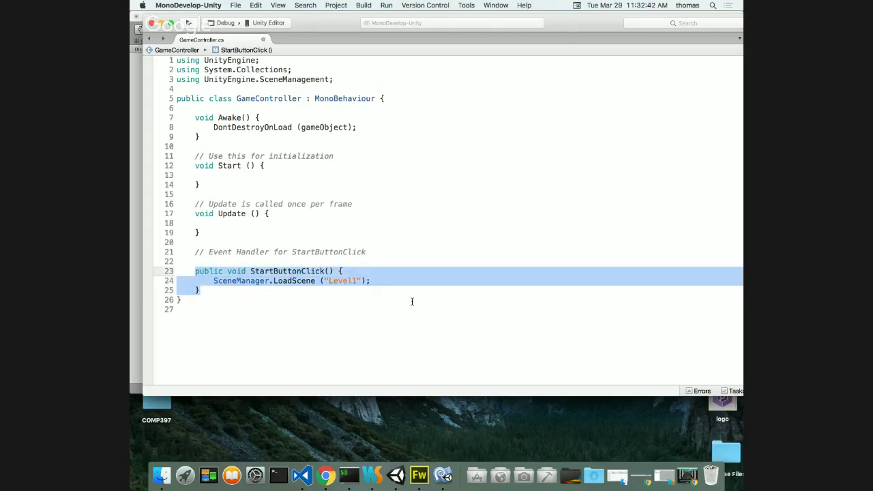
click(219, 295)
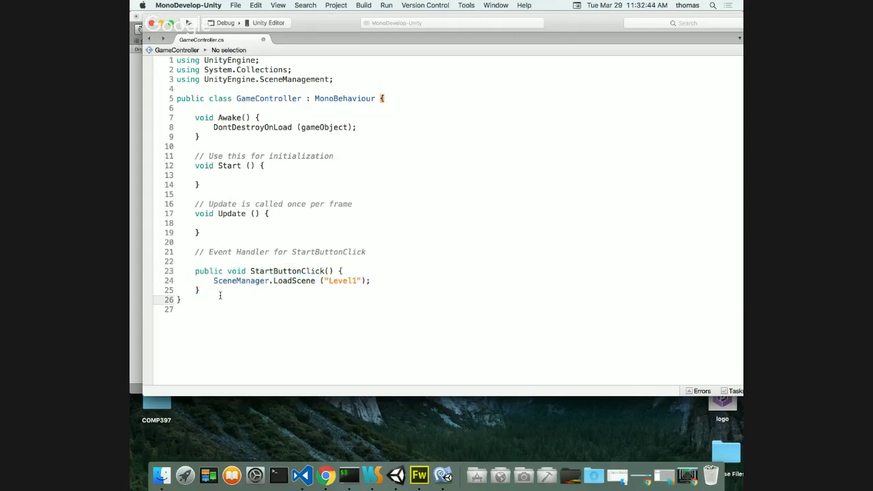
click(224, 289)
key(Return)
key(Return)
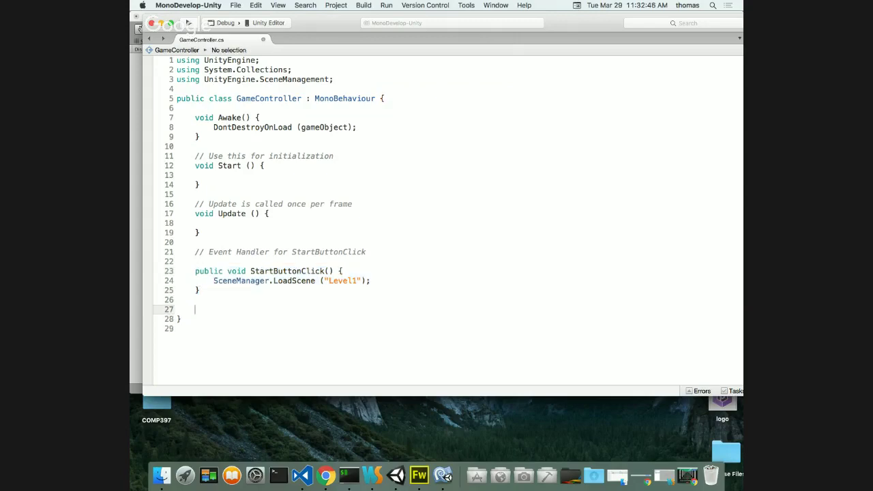
key(super+v)
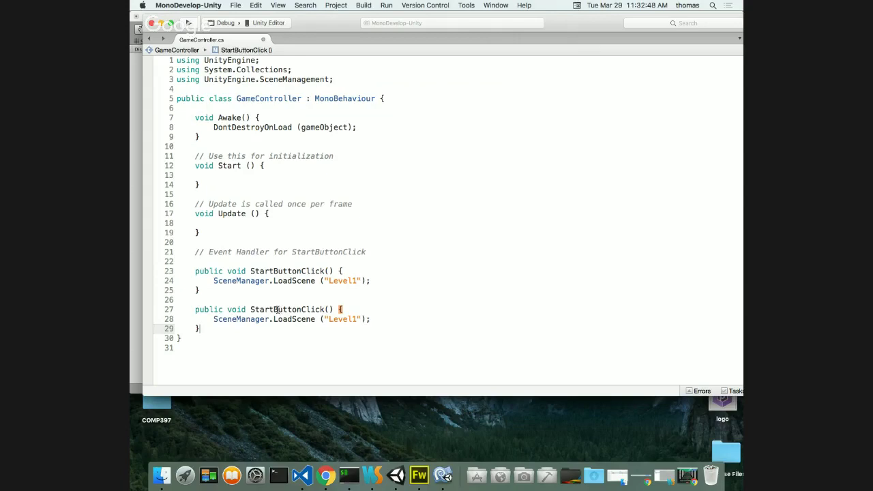
- Rename the copied method InstructionsButtonClick and make it load the scene "Instructions"
click(276, 308)
drag(273, 309, 250, 309)
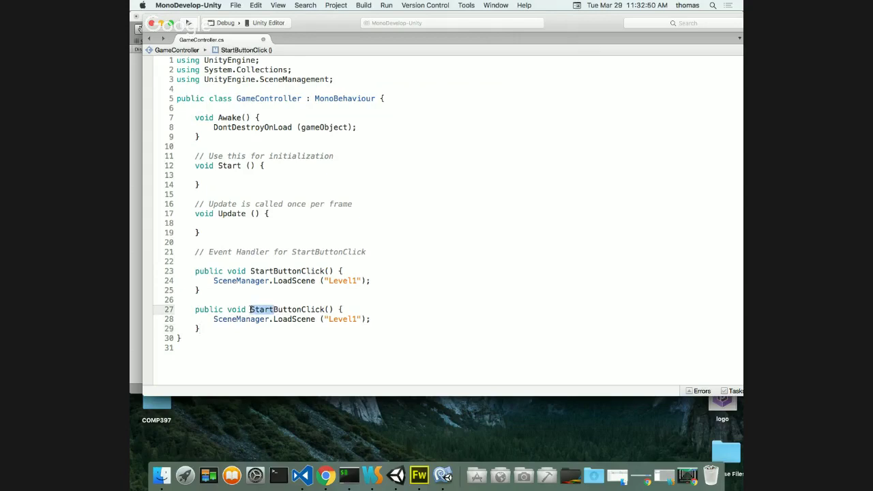
text(Instructions)
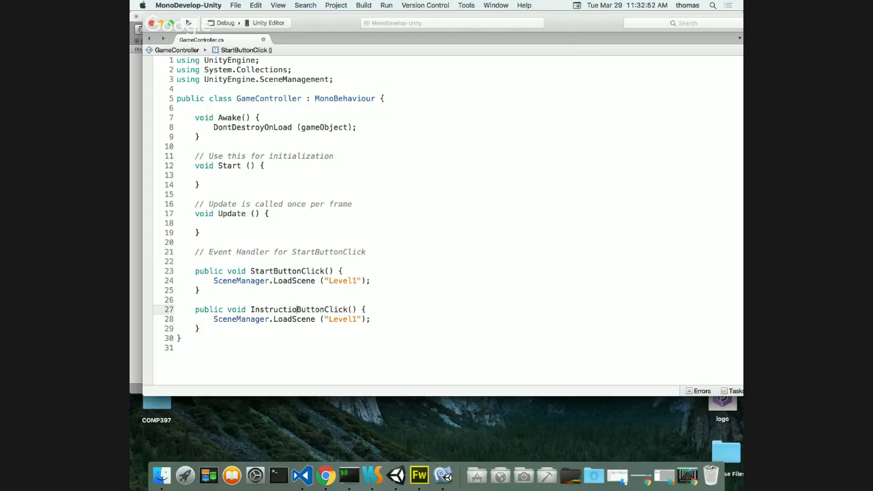
click(398, 309)
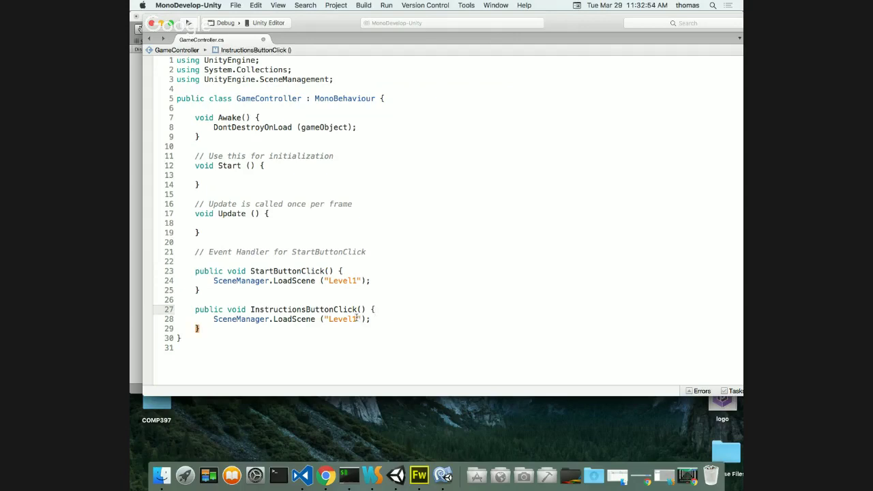
drag(357, 319, 328, 318)
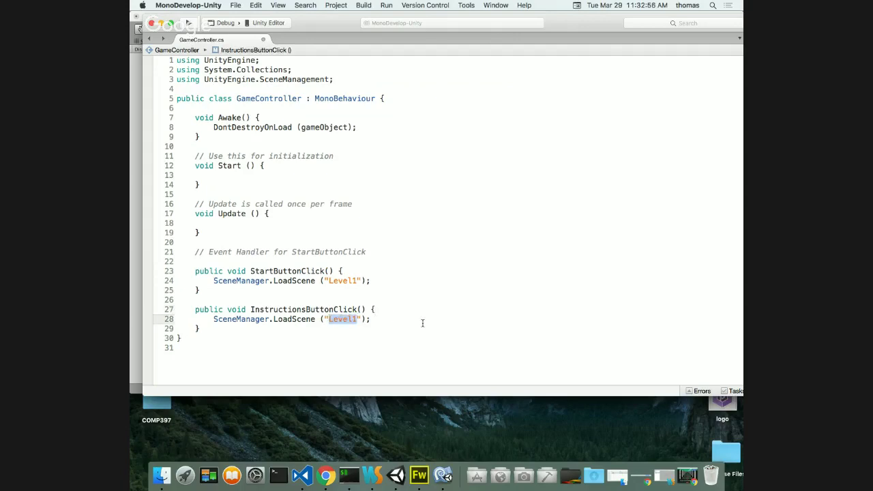
text(Instructions)
- Switch to Unity to check the scene names in the _Scenes folder, and return to the script in MonoDevelop
click(396, 476)
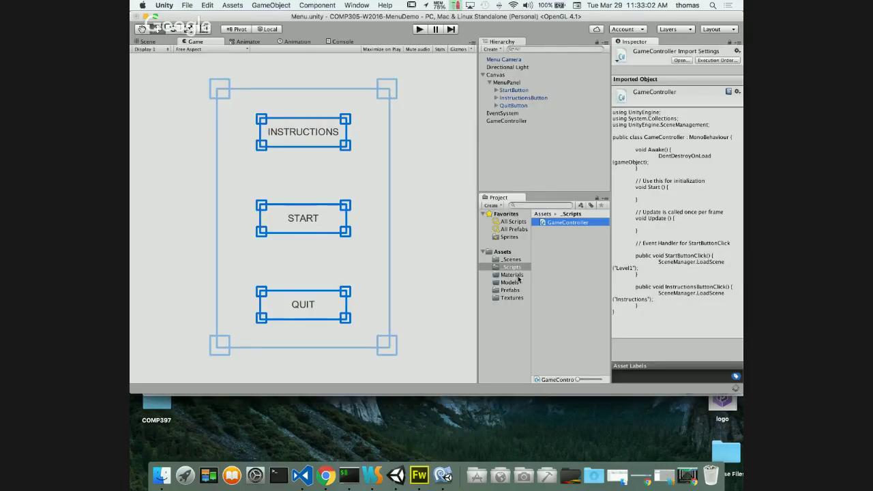
click(511, 259)
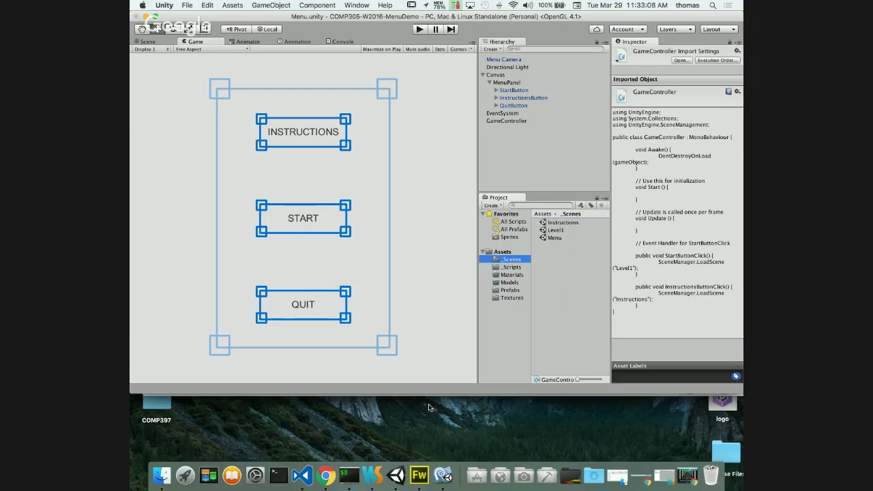
click(443, 475)
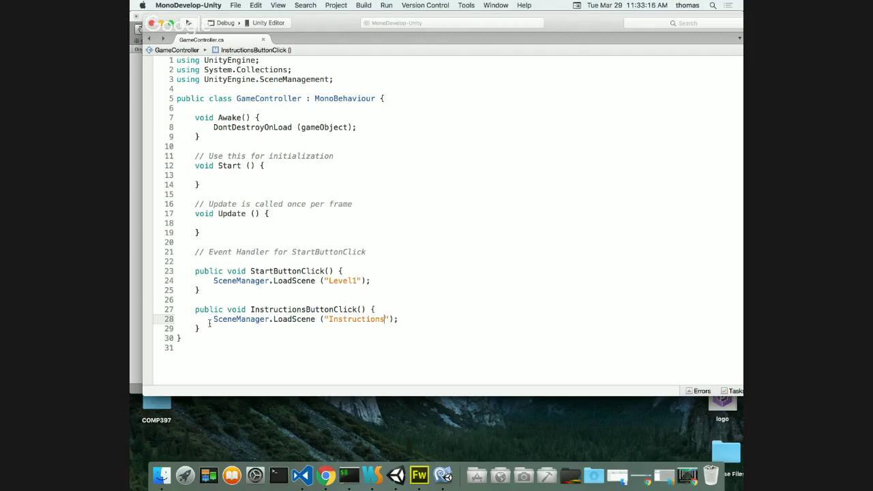
- Duplicate the InstructionsButtonClick method below the original, separated by a blank line
drag(204, 328, 197, 310)
key(super+c)
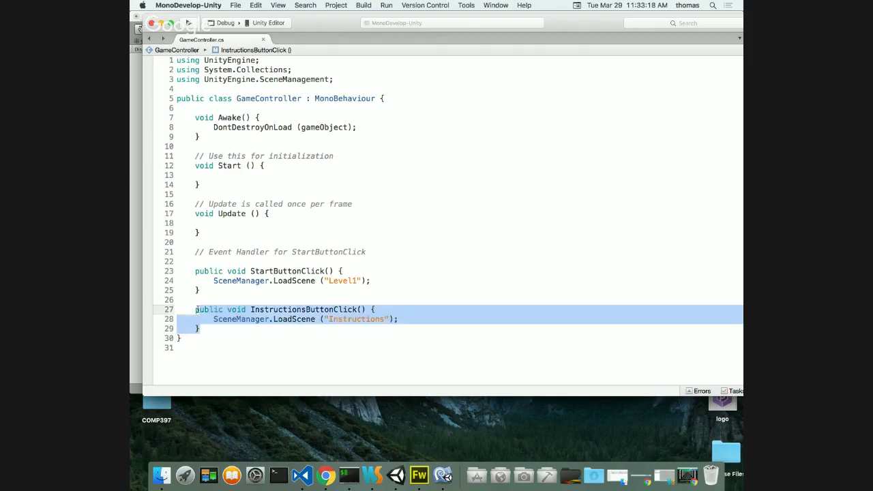
click(209, 332)
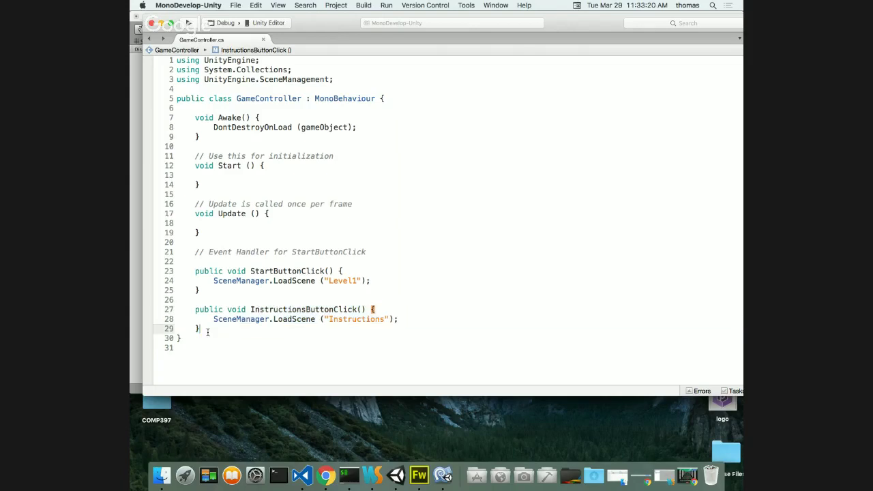
key(Return)
key(Return)
key(super+v)
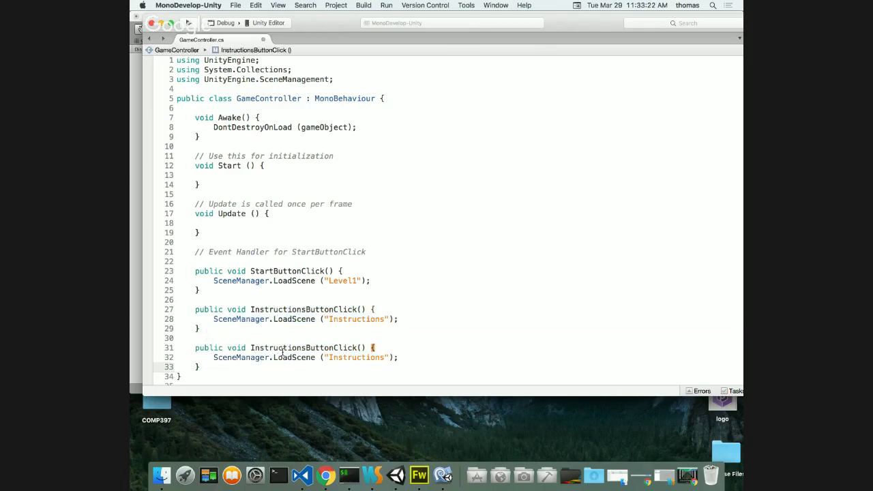
- Rename the new copy of the method BackButtonClick and make it load the scene "Menu"
click(278, 348)
drag(305, 347, 250, 347)
text(Back)
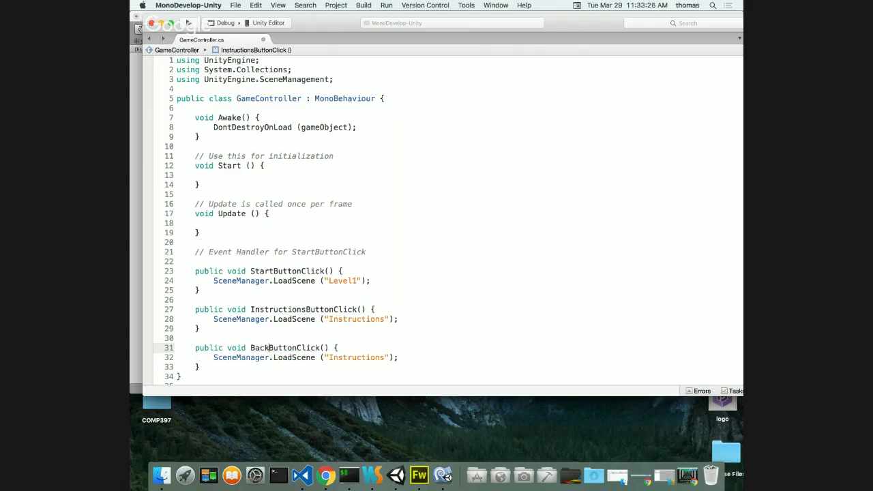
click(431, 314)
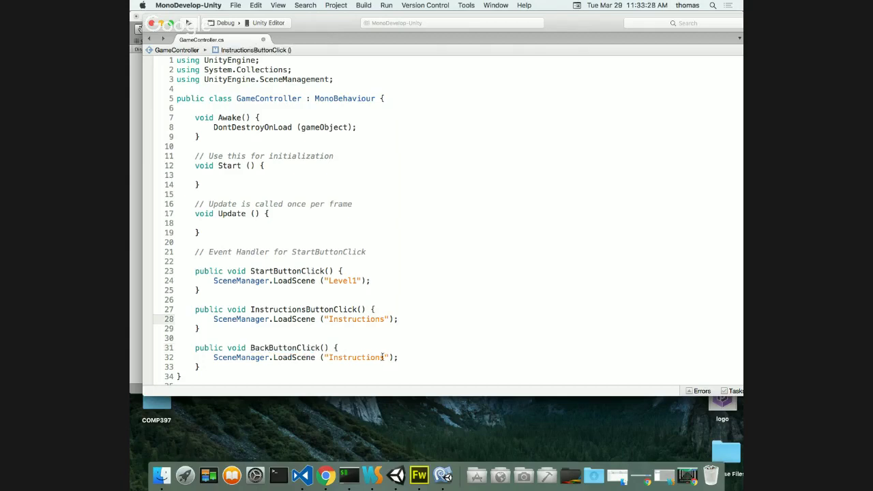
drag(384, 357, 329, 358)
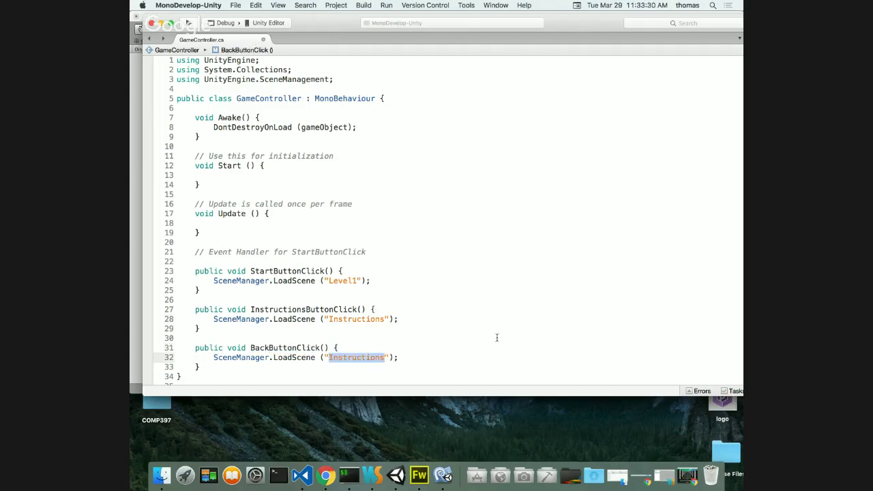
text(Menu)
click(641, 272)
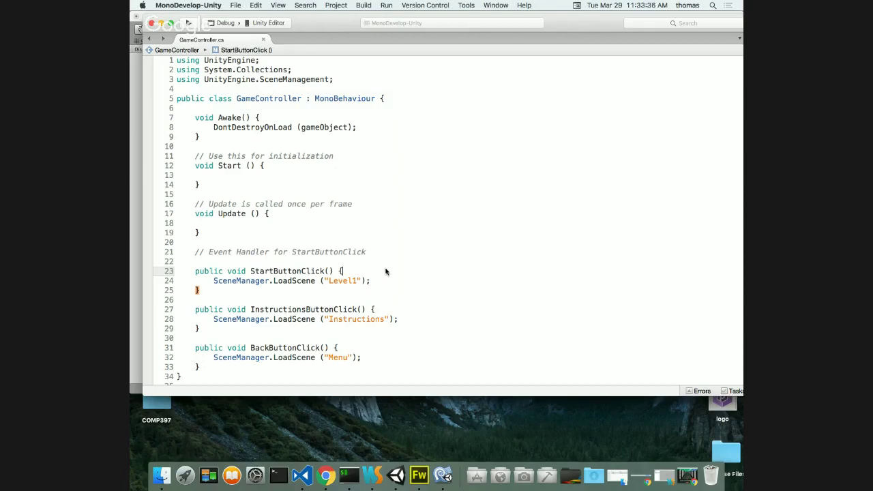
- Switch to Unity and assign the GameController object with its StartButtonClick function to StartButton's On Click event
click(395, 476)
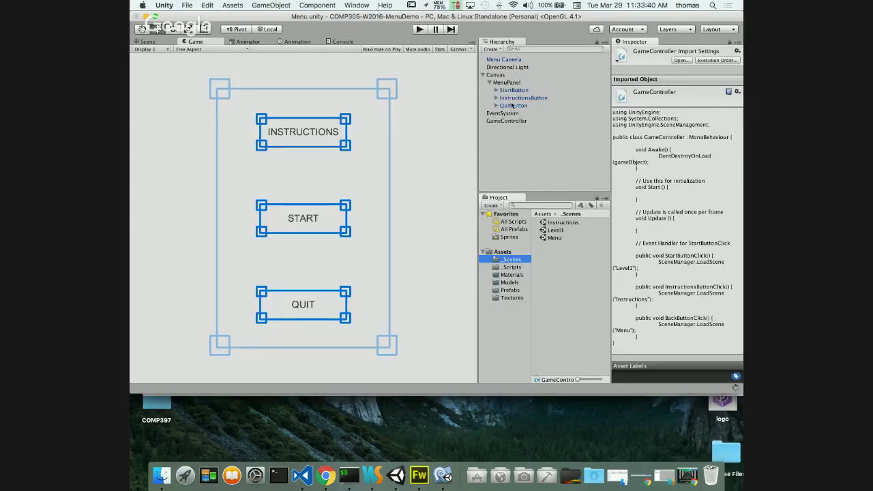
click(508, 92)
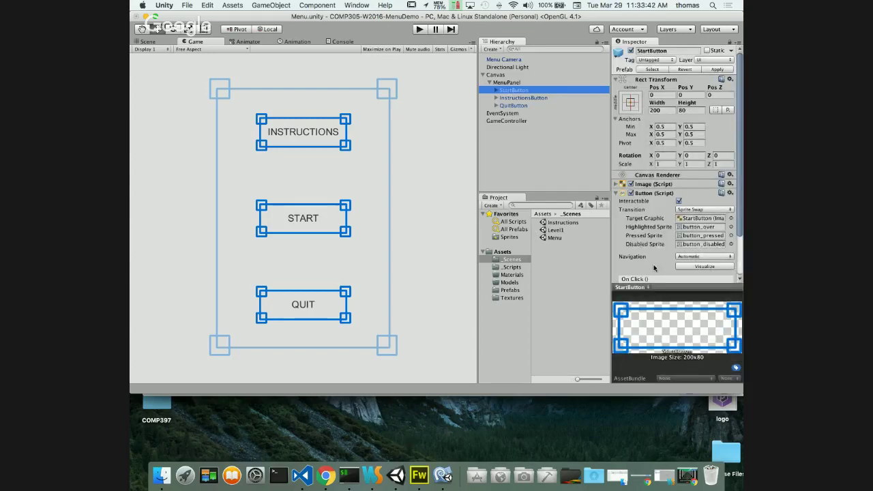
scroll(637, 275, down, 3)
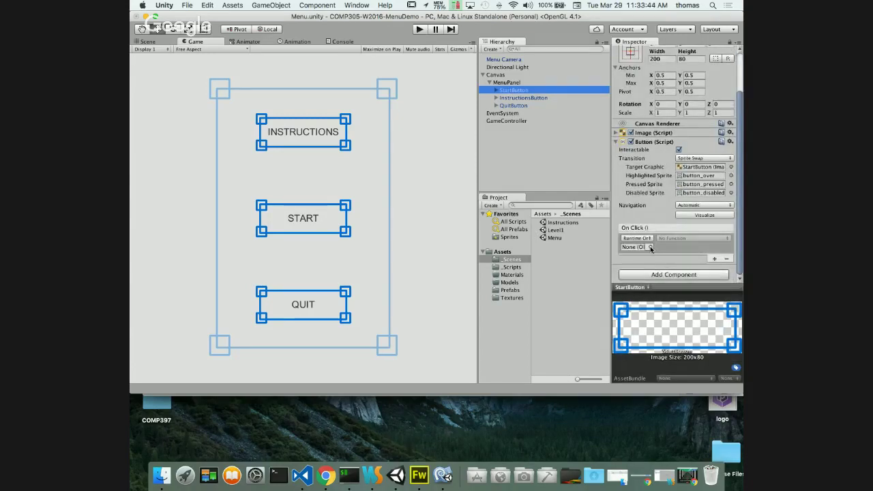
click(650, 246)
click(575, 179)
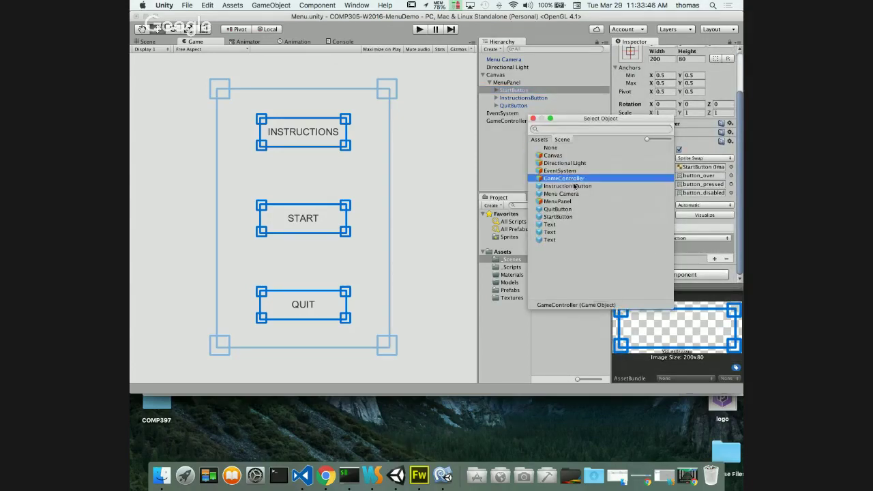
click(533, 118)
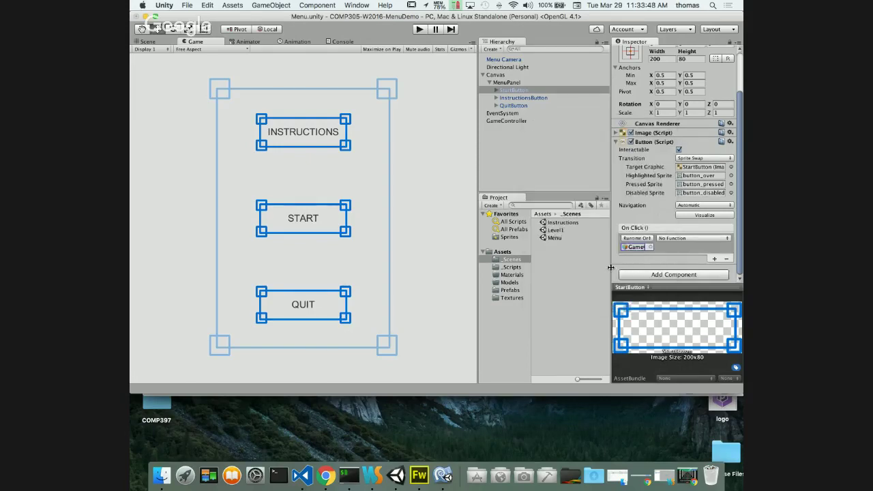
click(710, 240)
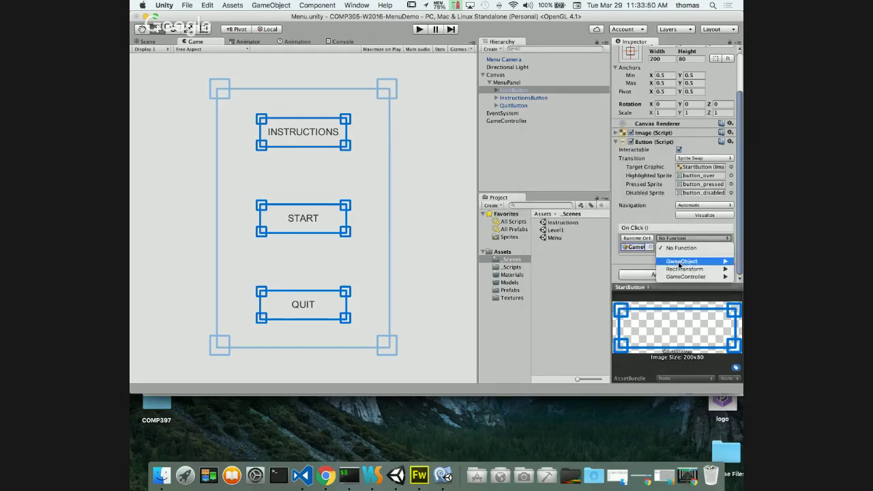
mouse_move(684, 277)
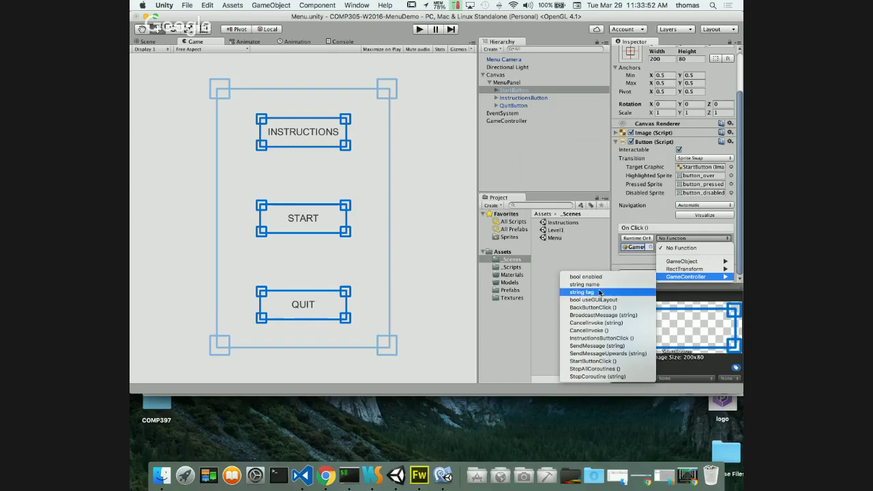
click(599, 362)
- Assign the GameController object with its InstructionsButtonClick function to InstructionsButton's On Click event
click(520, 98)
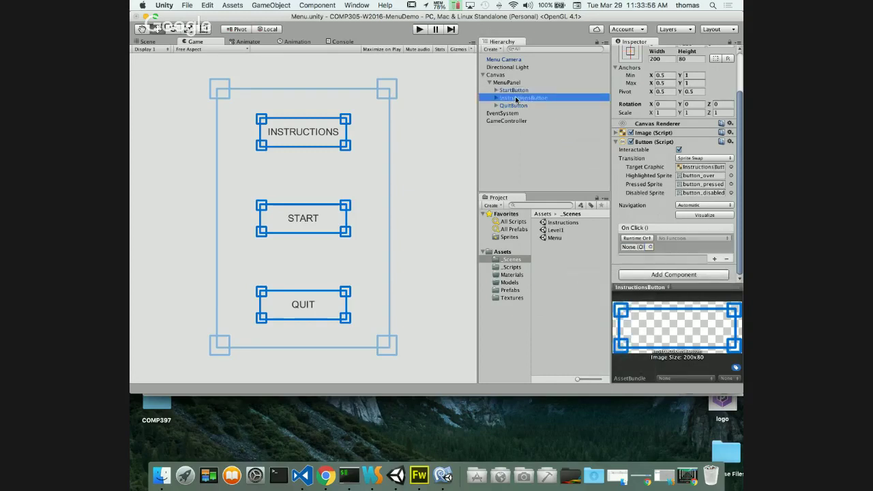
click(649, 247)
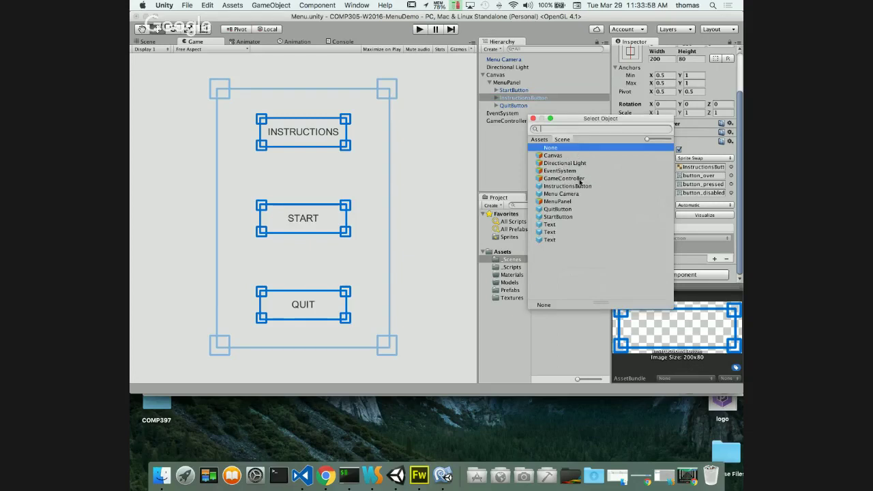
click(580, 179)
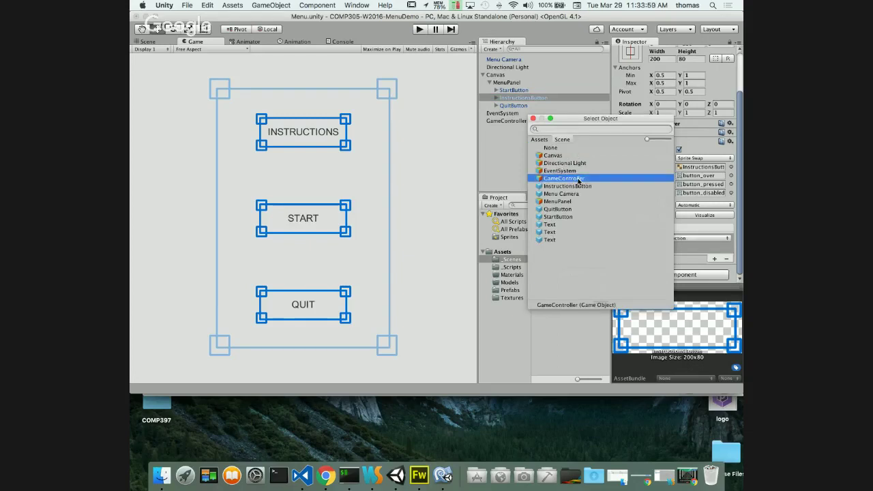
click(532, 119)
click(676, 238)
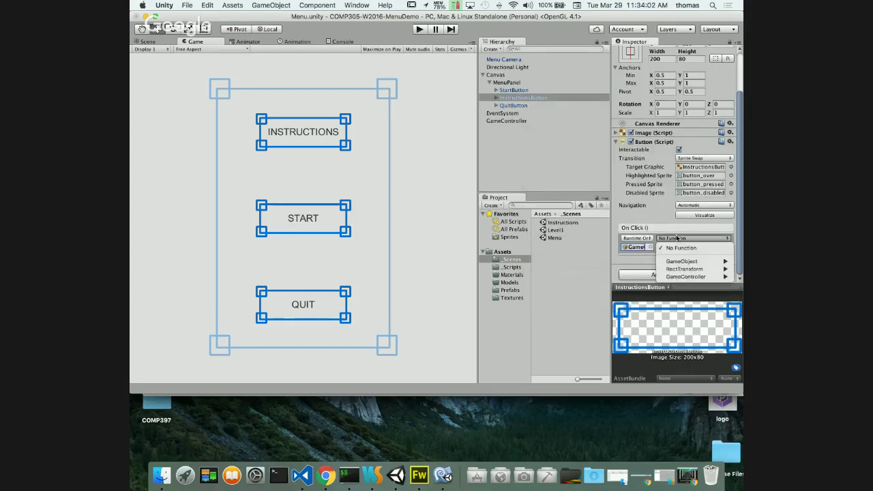
mouse_move(685, 276)
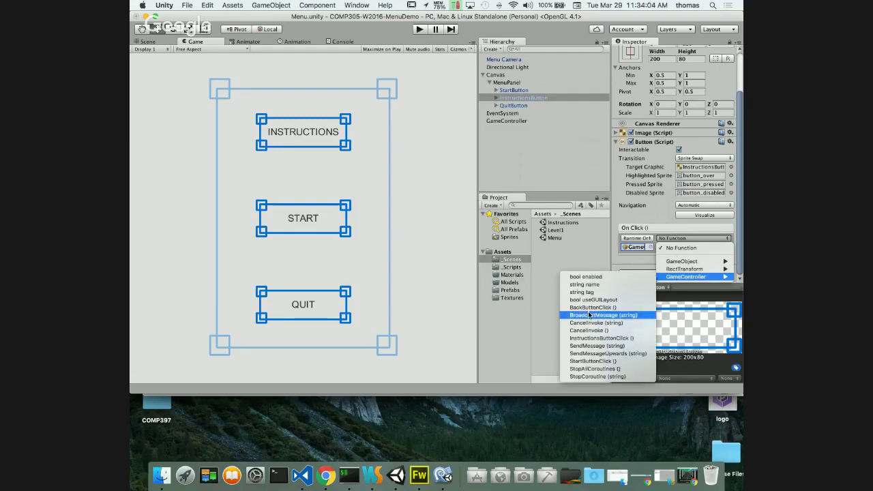
click(595, 339)
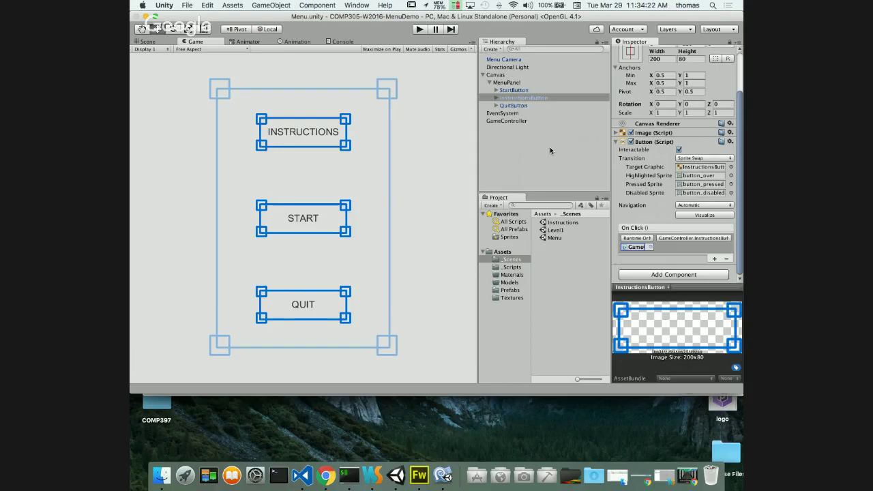
- Open the Instructions scene, expand Canvas and its Panel in the hierarchy, and select BackButton
double_click(557, 230)
double_click(560, 223)
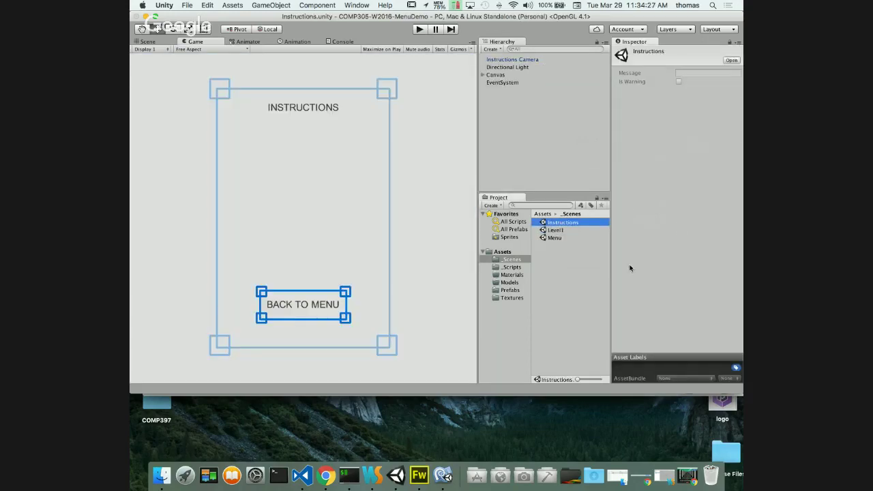
click(482, 75)
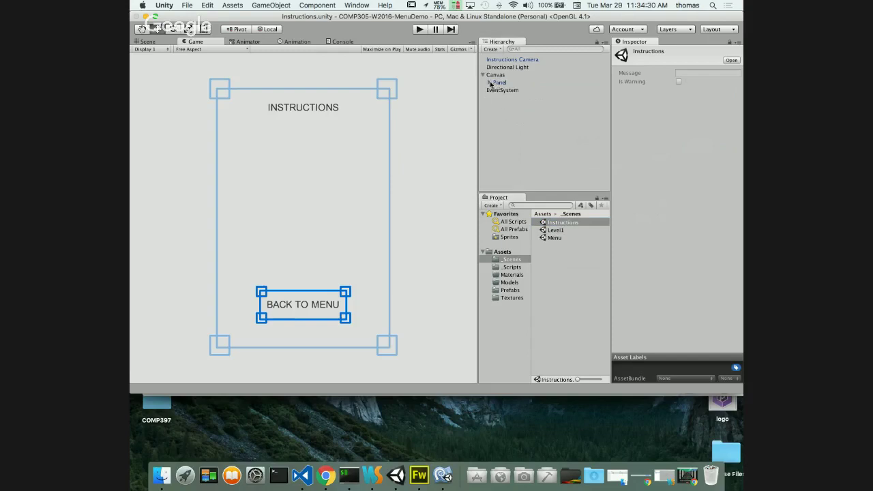
click(490, 83)
click(513, 98)
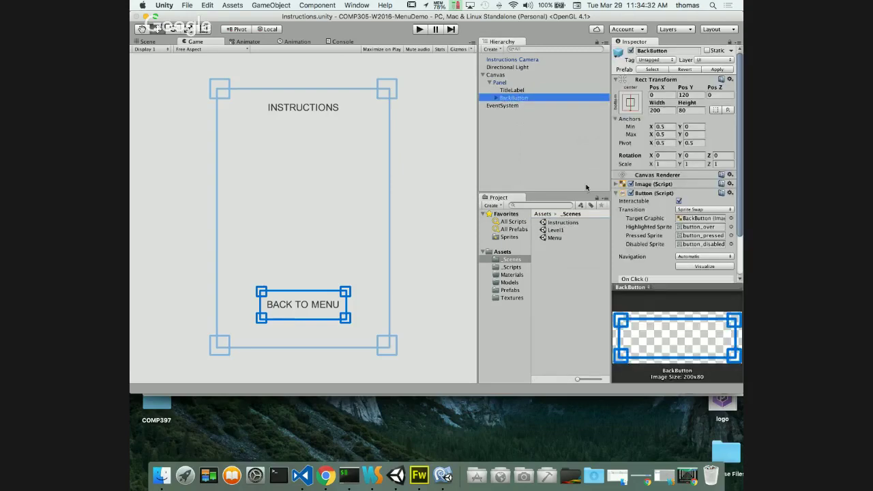
- Look through the available scene objects and assets for a GameController to assign to BackButton's On Click event
scroll(650, 271, down, 2)
click(650, 247)
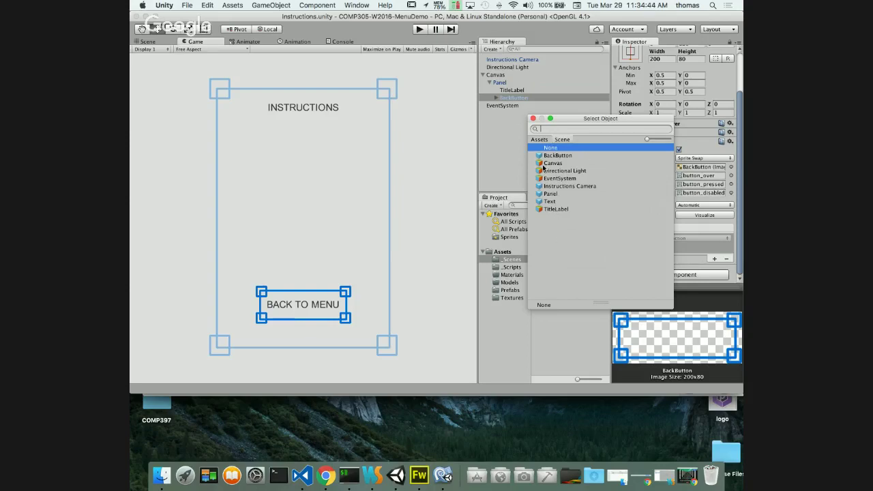
click(536, 139)
scroll(567, 187, down, 10)
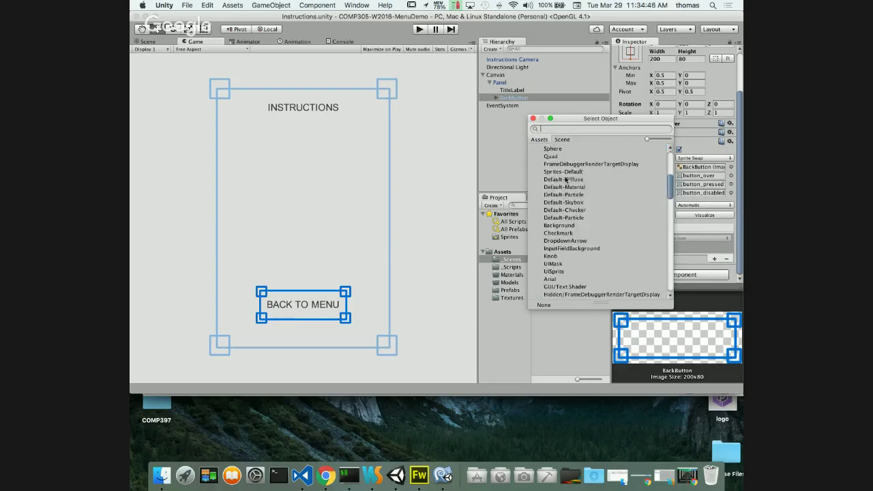
scroll(568, 191, up, 10)
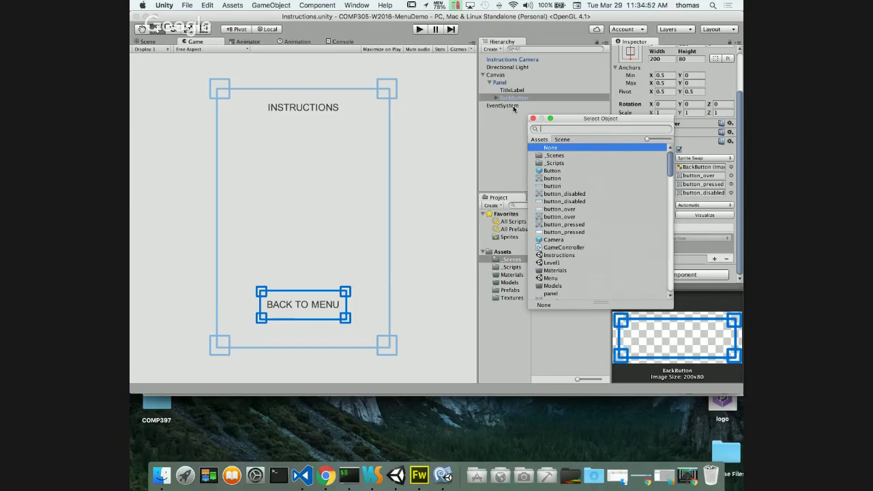
click(511, 146)
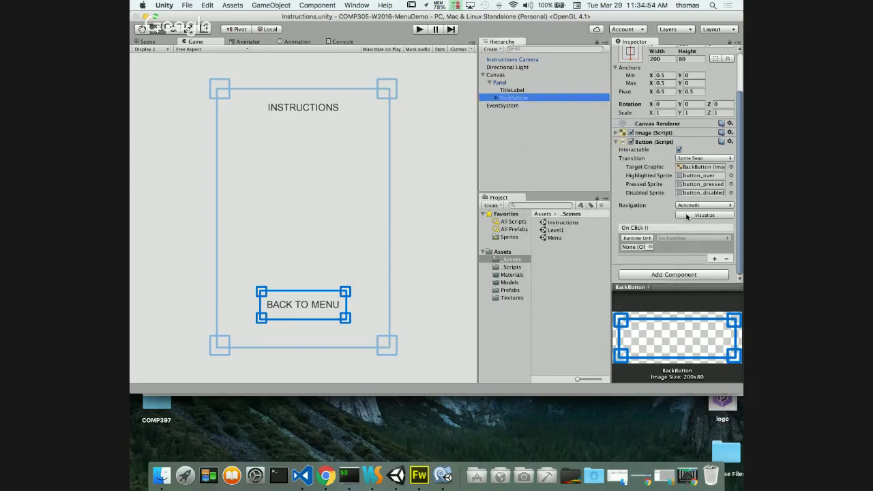
- Try the Editor And Runtime call state for BackButton's On Click event and check which scene objects can be assigned
click(646, 238)
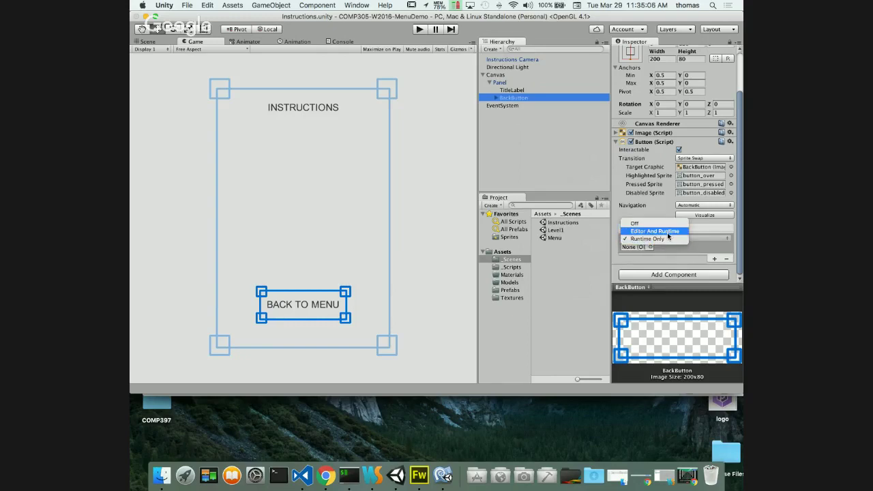
click(668, 232)
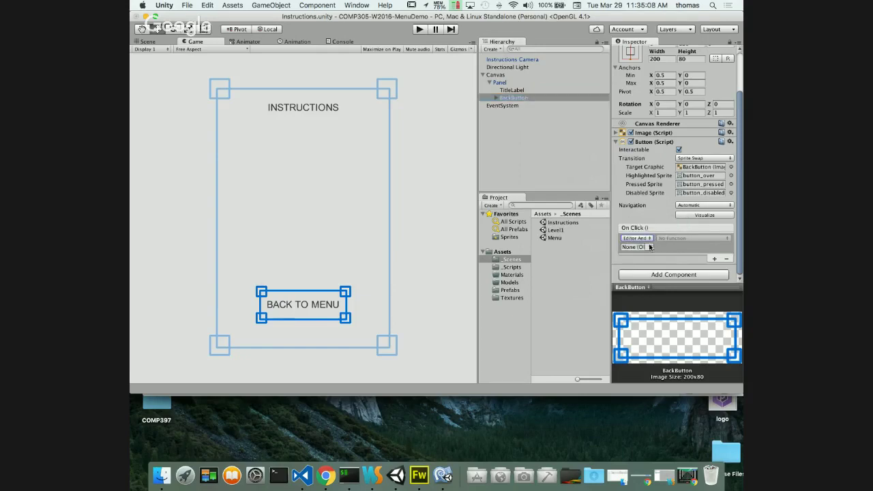
click(650, 247)
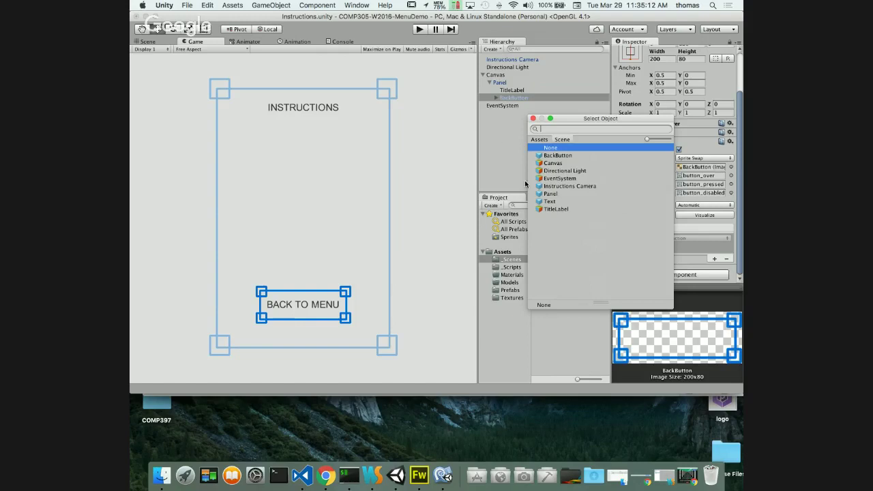
click(495, 139)
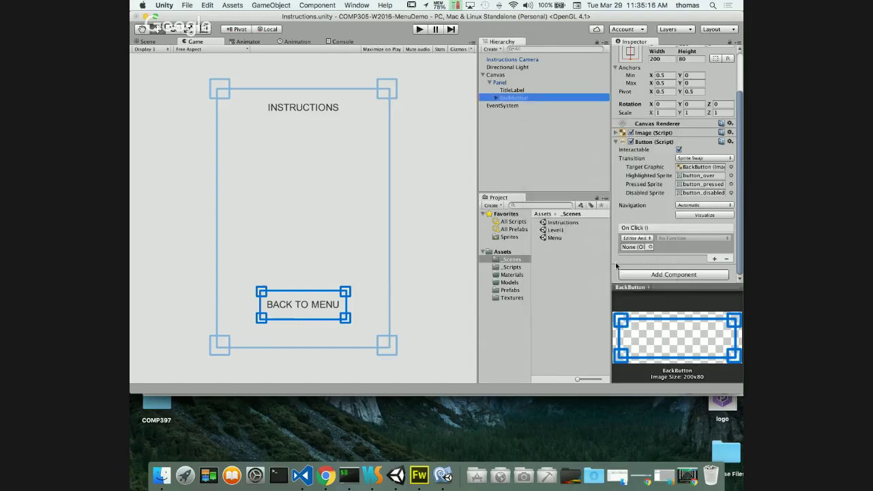
click(649, 247)
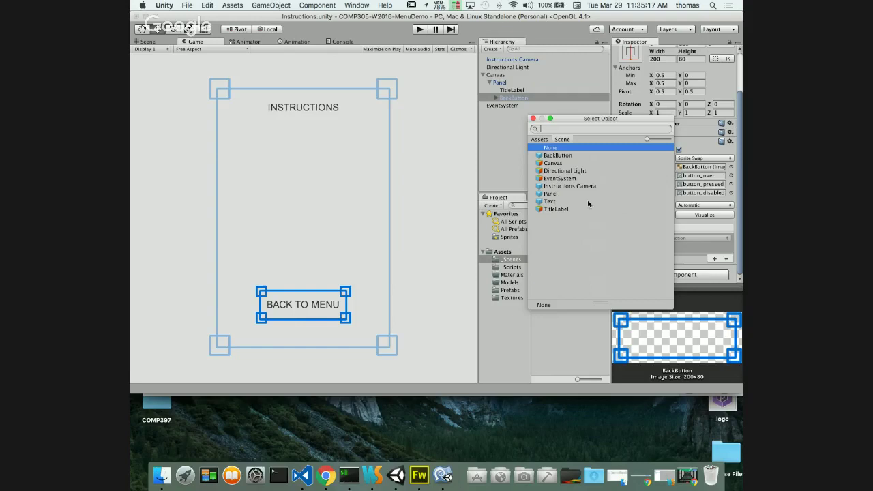
click(701, 268)
- Try the Off call state for BackButton's On Click event, check the assignable objects, and return the state to Runtime Only
click(640, 238)
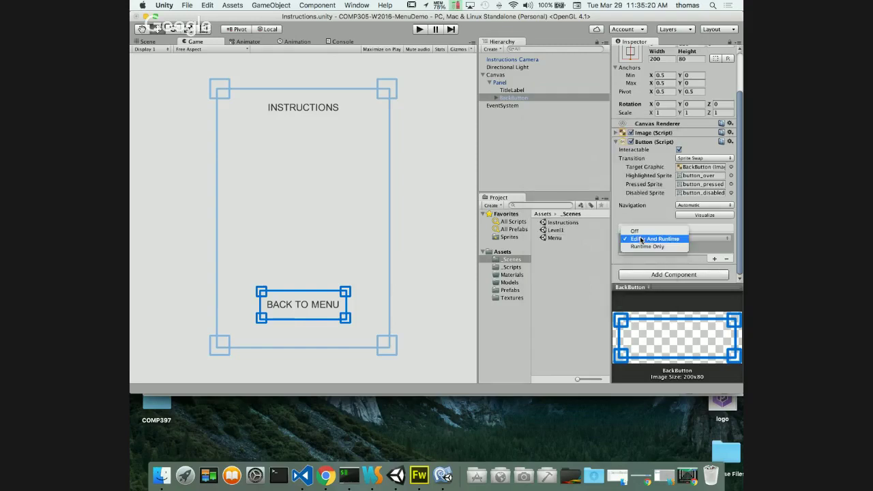
click(641, 233)
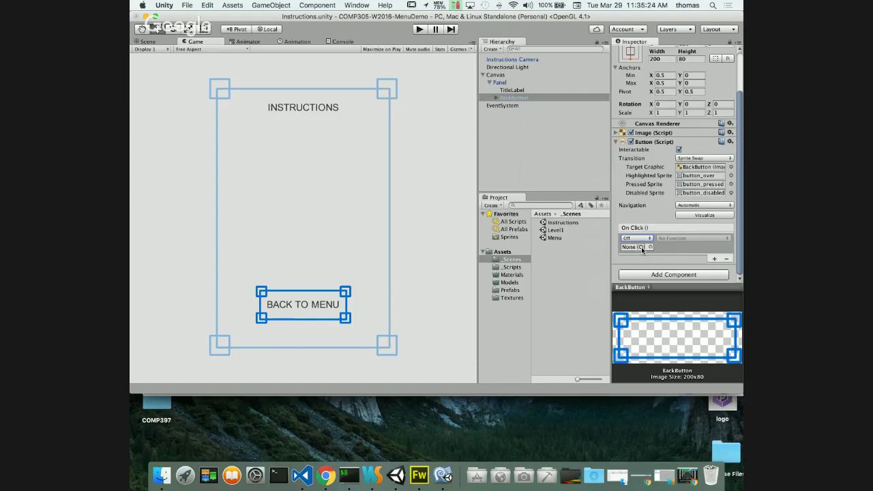
click(649, 247)
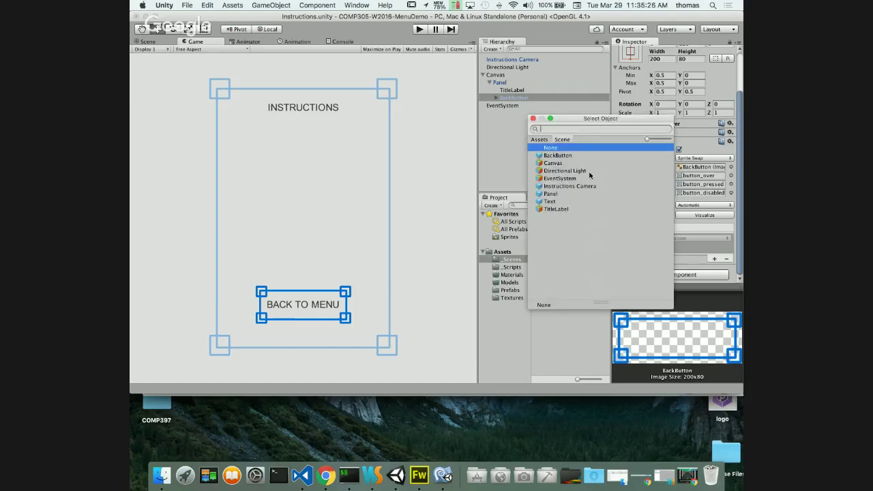
click(689, 262)
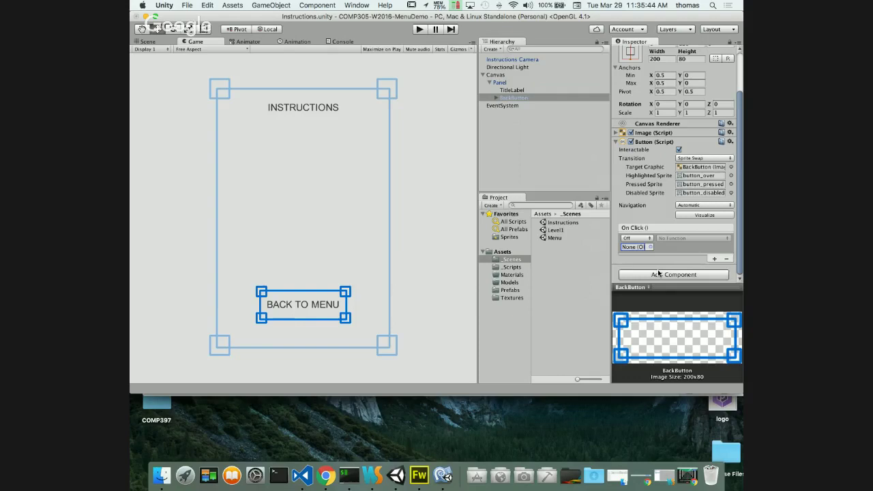
click(636, 238)
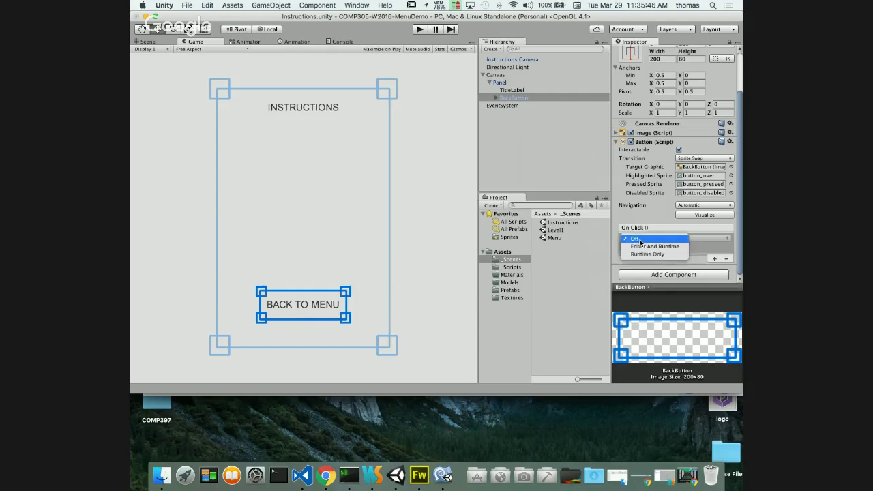
click(643, 254)
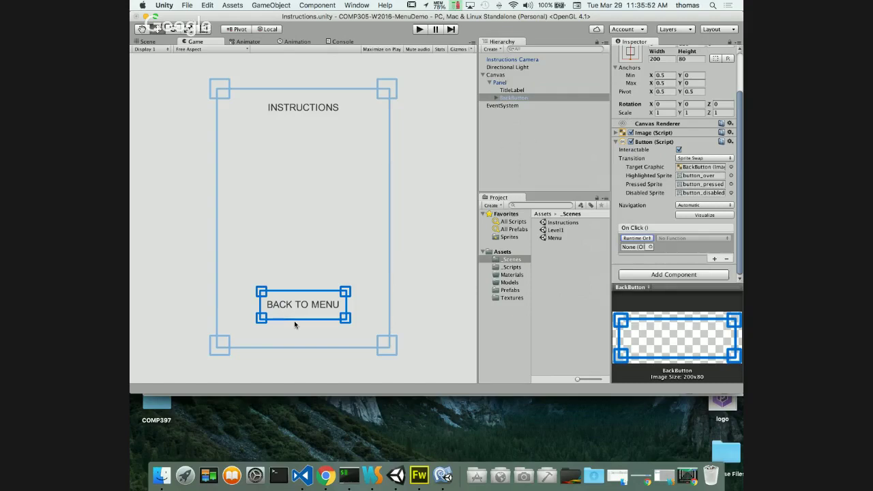
- Stop the play test of the Instructions scene, save the scene's changes, and open the Menu scene
click(419, 29)
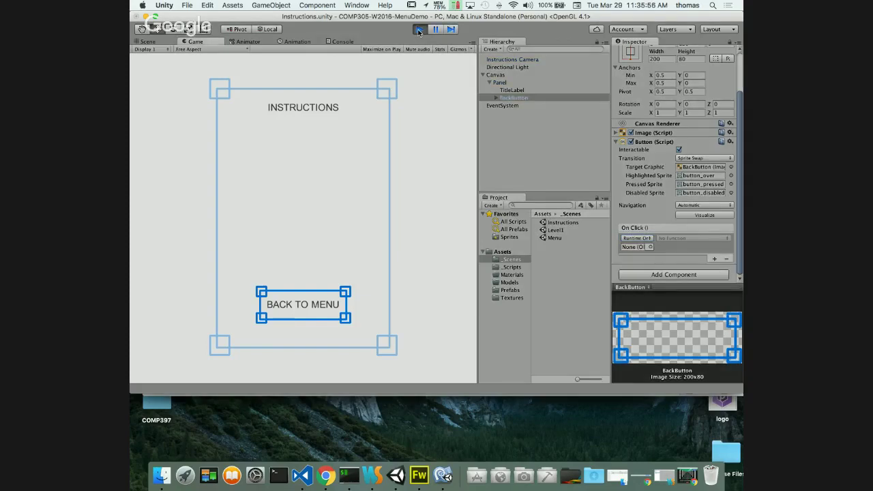
click(418, 30)
double_click(554, 237)
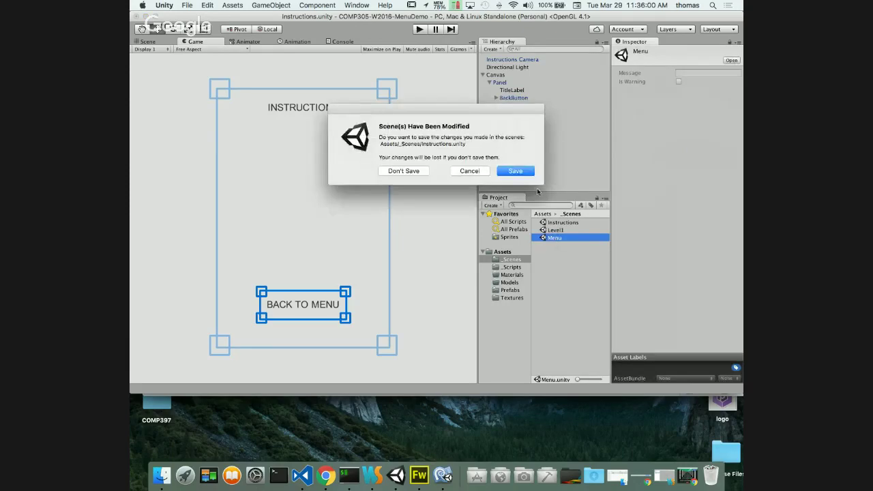
click(515, 171)
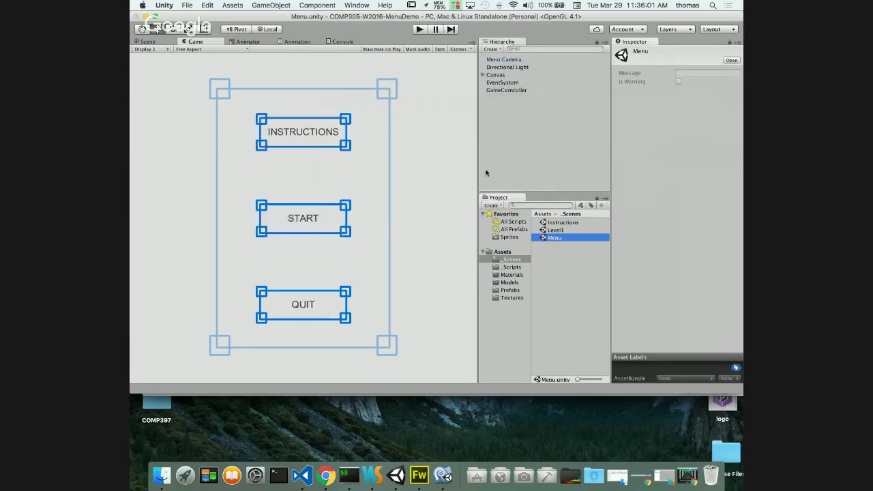
- Play the Menu scene, follow its Instructions button, inspect the GameController object in the loaded scene, and stop playing
click(418, 30)
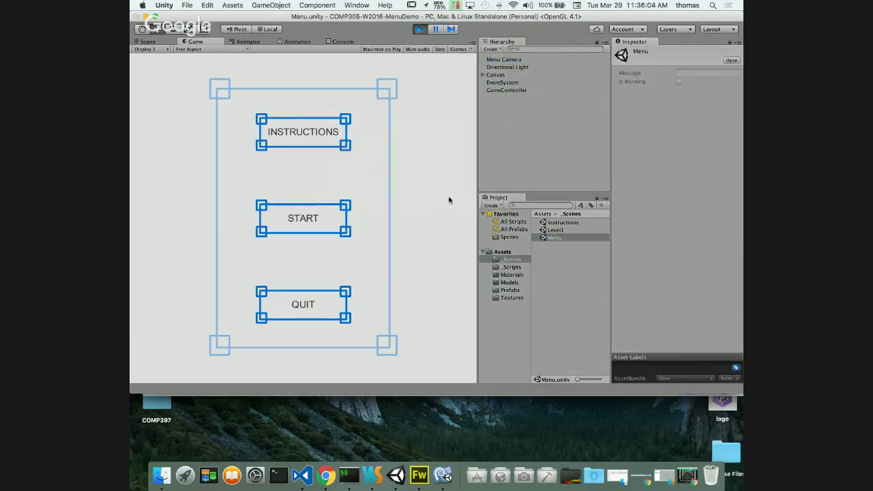
click(319, 138)
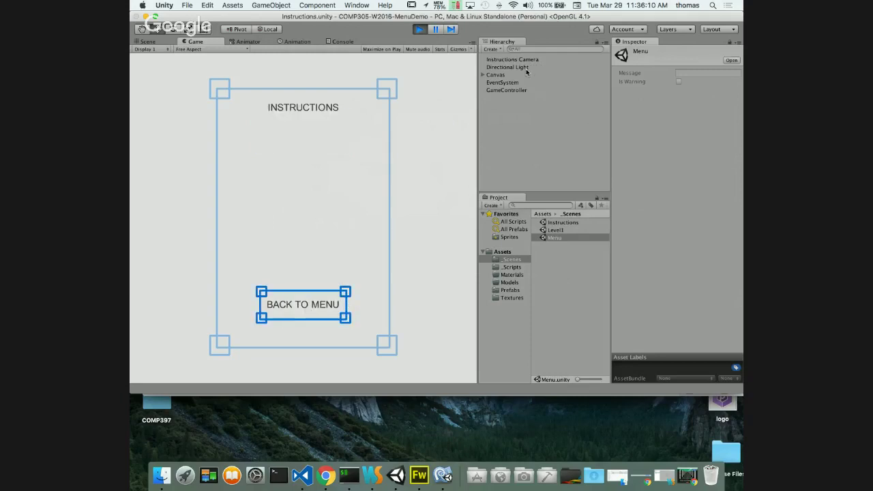
click(507, 91)
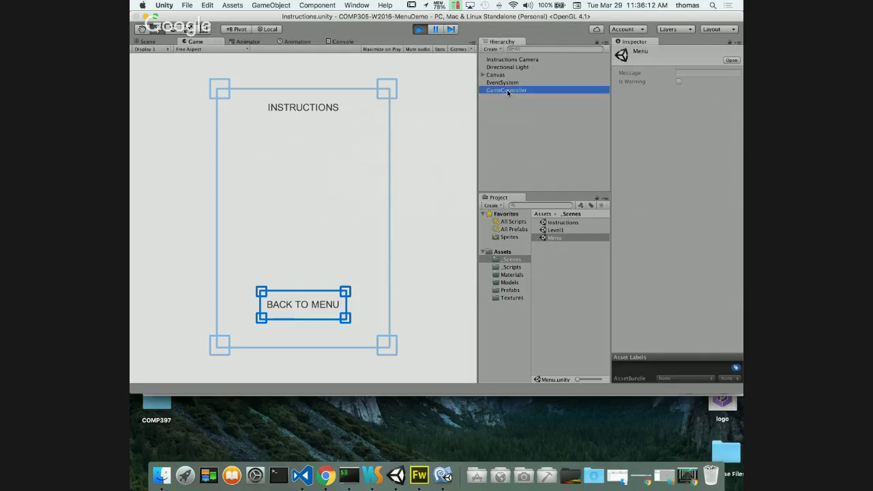
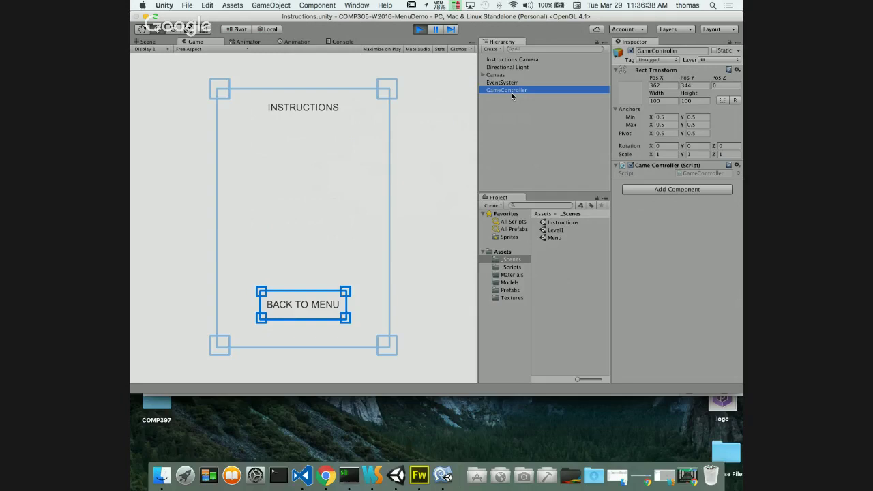
click(422, 30)
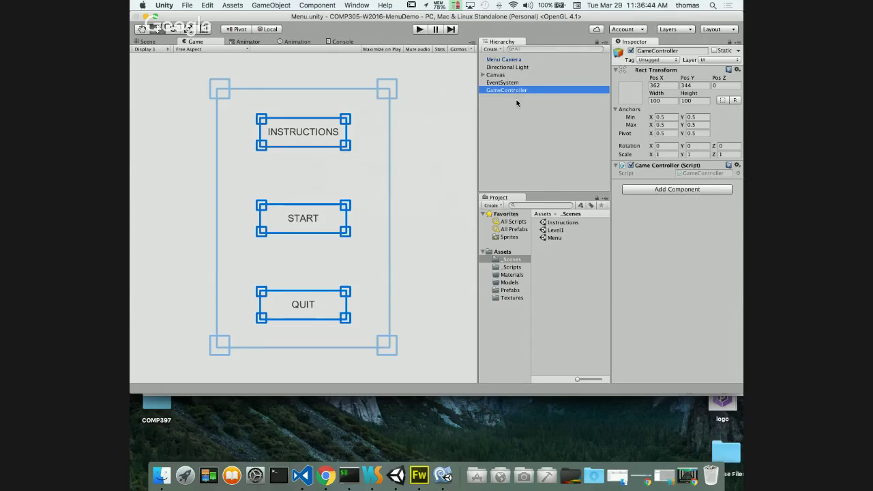
- Open the GameController script in MonoDevelop and delete its Awake method containing the DontDestroyOnLoad call
click(512, 268)
double_click(704, 176)
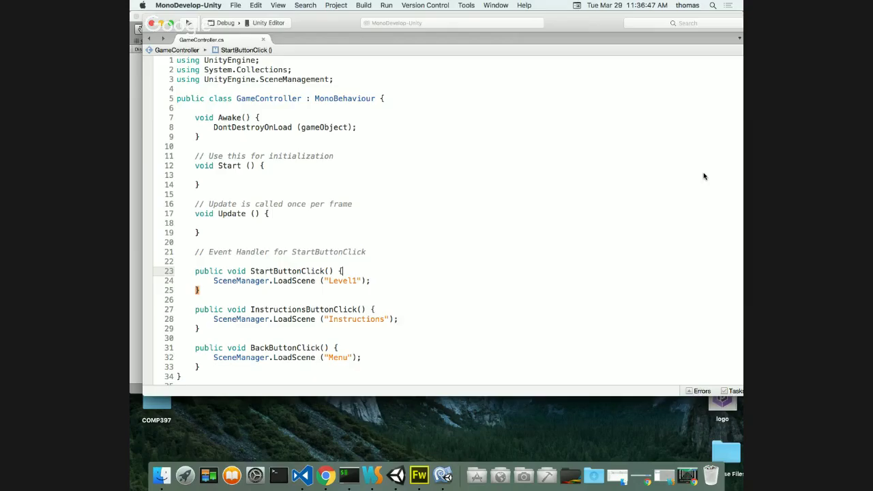
drag(200, 137, 173, 107)
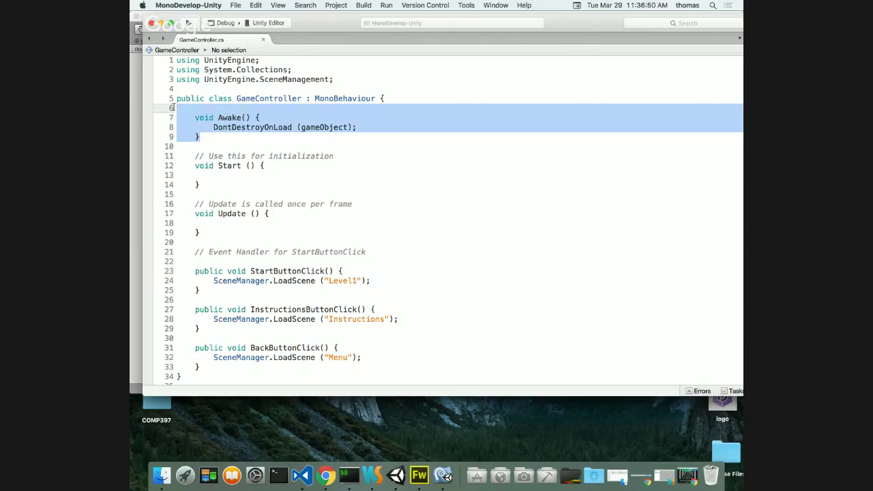
key(BackSpace)
key(BackSpace)
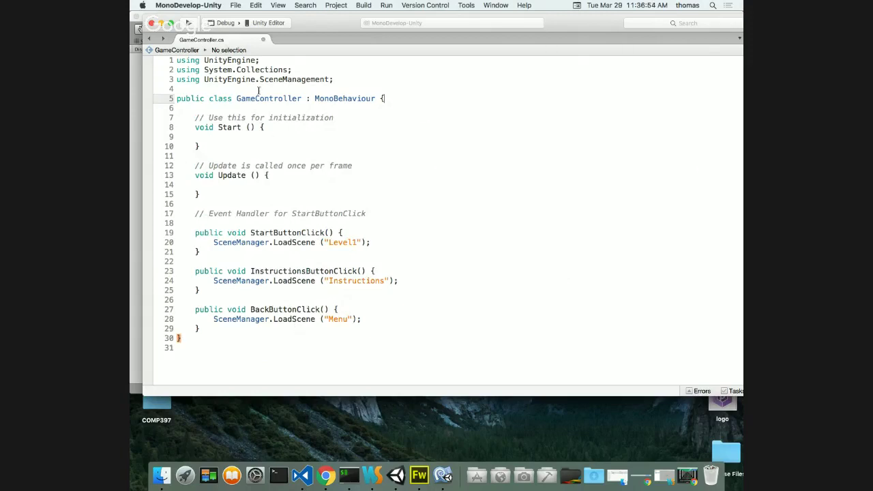
- Switch to Unity and rename the Menu scene's GameController object as MenuController
click(137, 301)
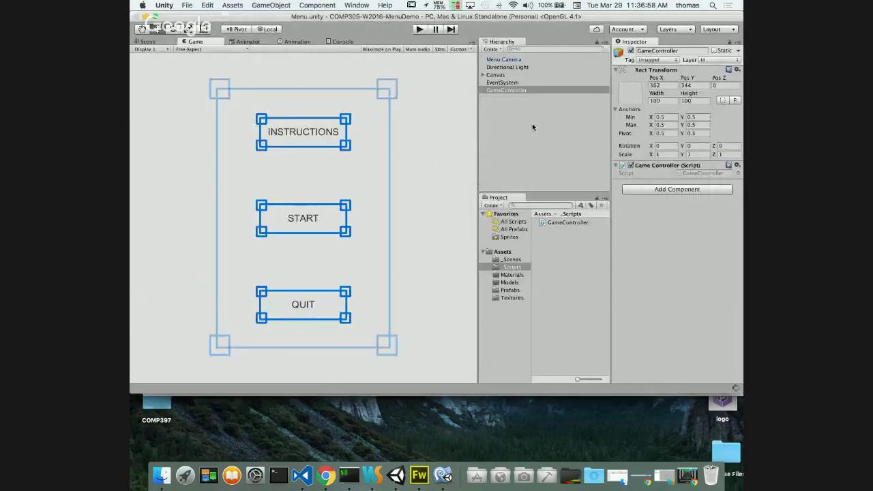
click(502, 93)
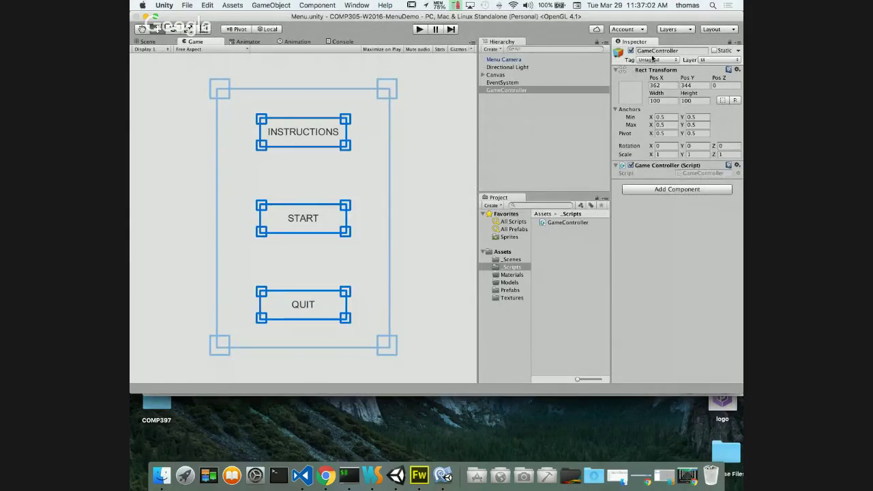
click(652, 51)
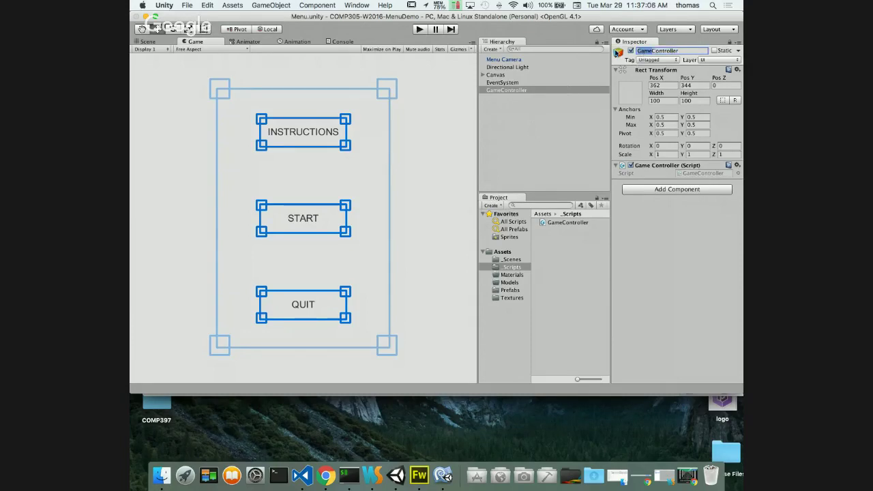
key(Left)
key(Delete)
key(Delete)
key(Delete)
key(Delete)
text(Menu)
- Open the Instructions scene and add an empty game object named InstructionsController
click(512, 260)
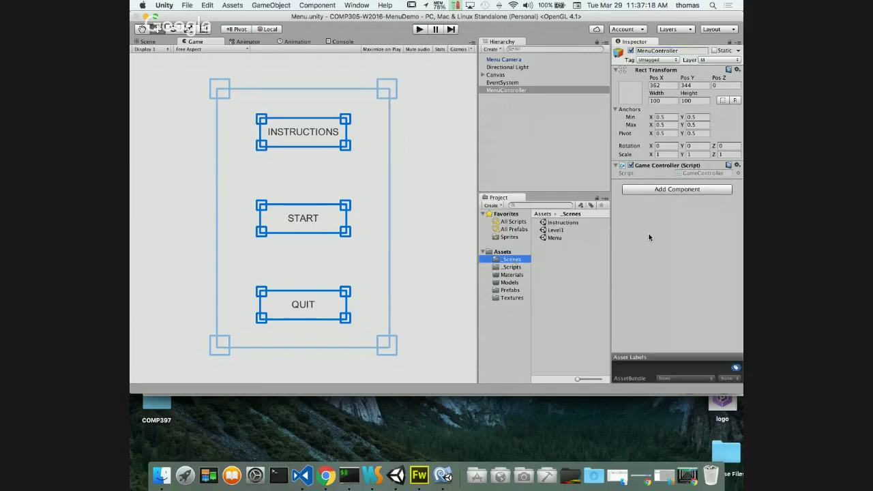
double_click(562, 223)
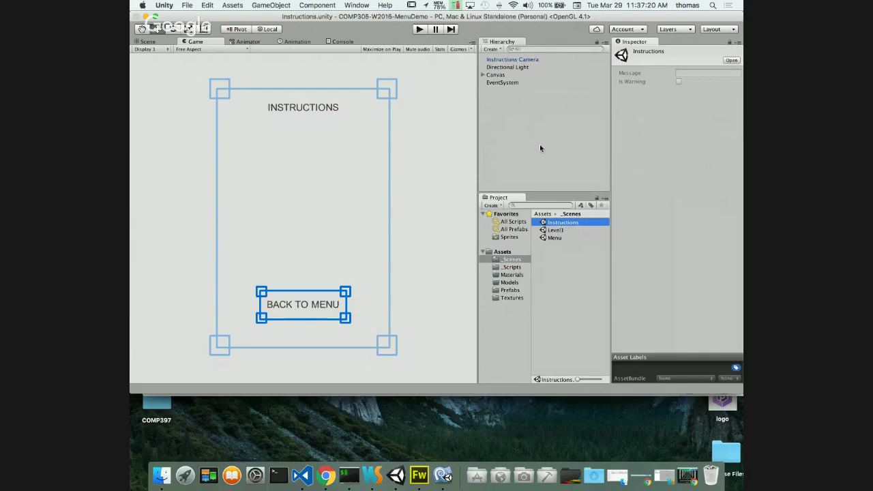
right_click(501, 104)
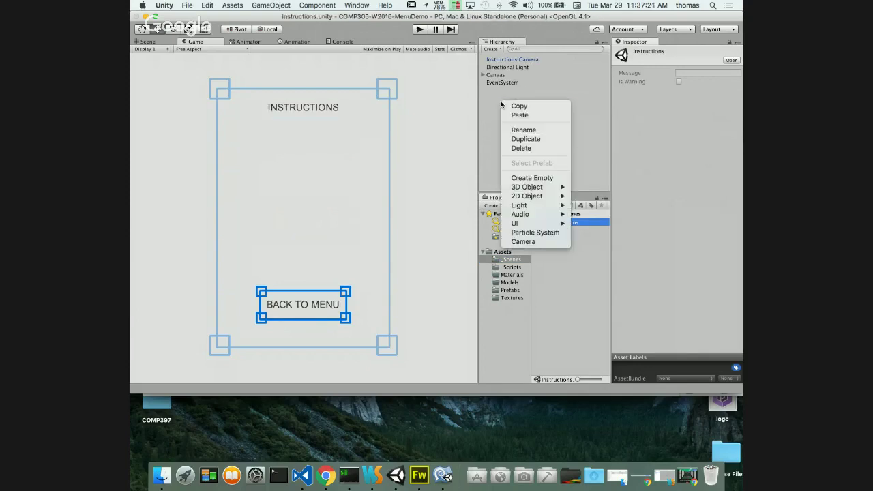
click(520, 178)
double_click(673, 51)
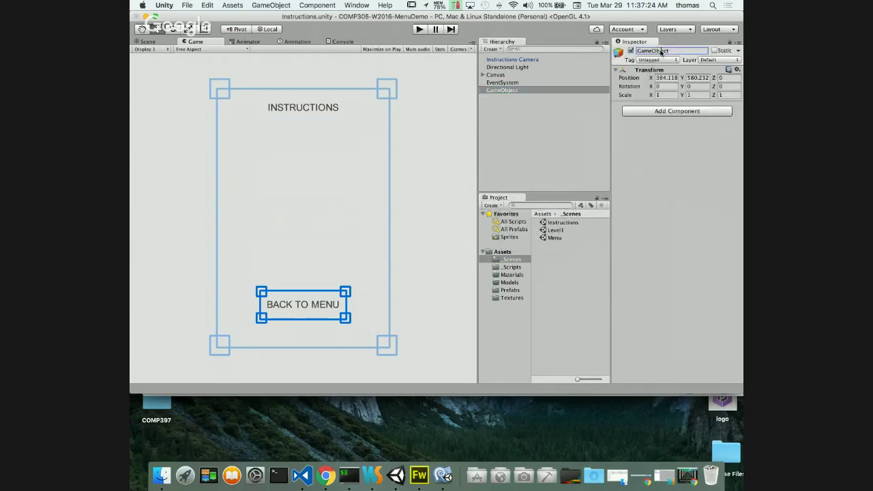
text(GnstructionsController)
key(Return)
click(539, 90)
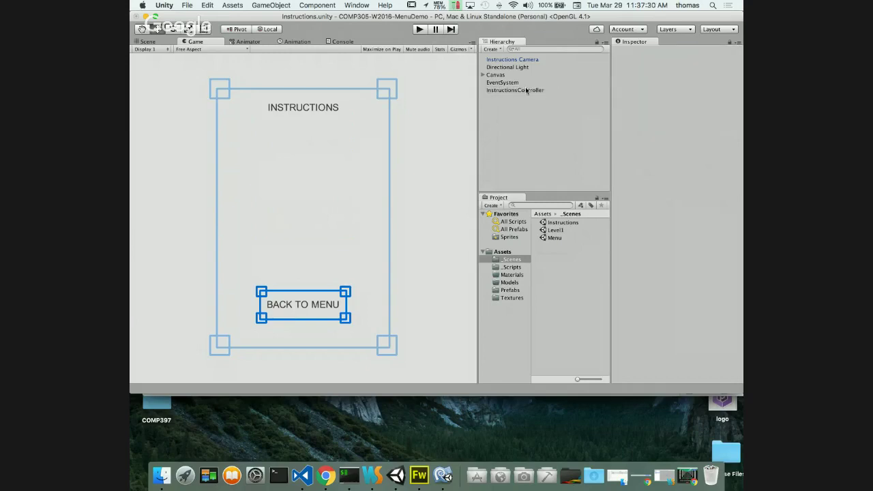
- Rename the GameController script asset in the _Scripts folder as MenuController
click(511, 267)
right_click(542, 236)
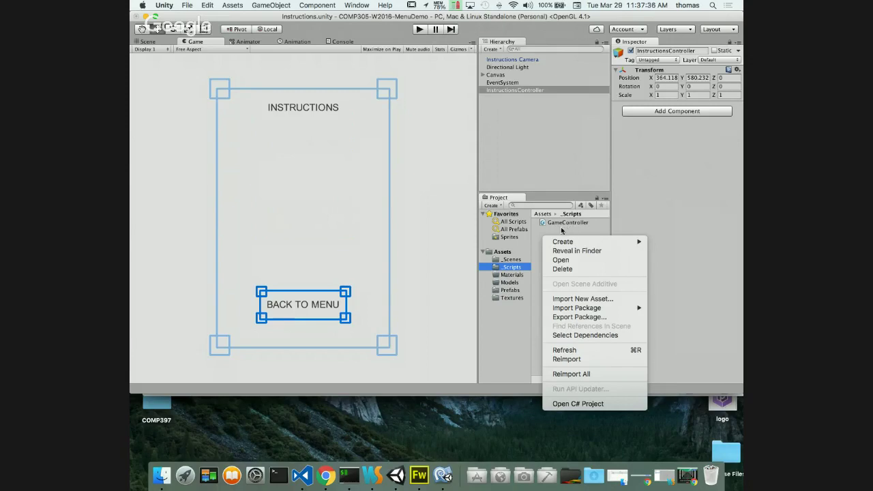
click(563, 225)
right_click(561, 223)
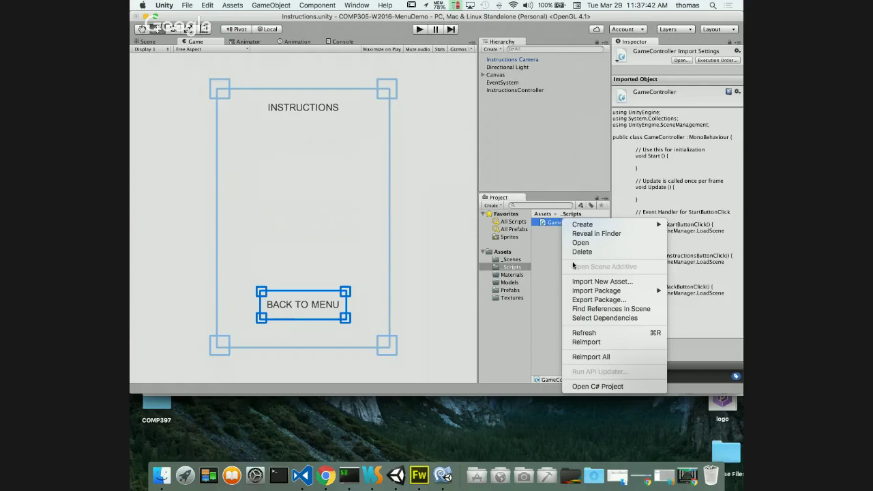
click(553, 227)
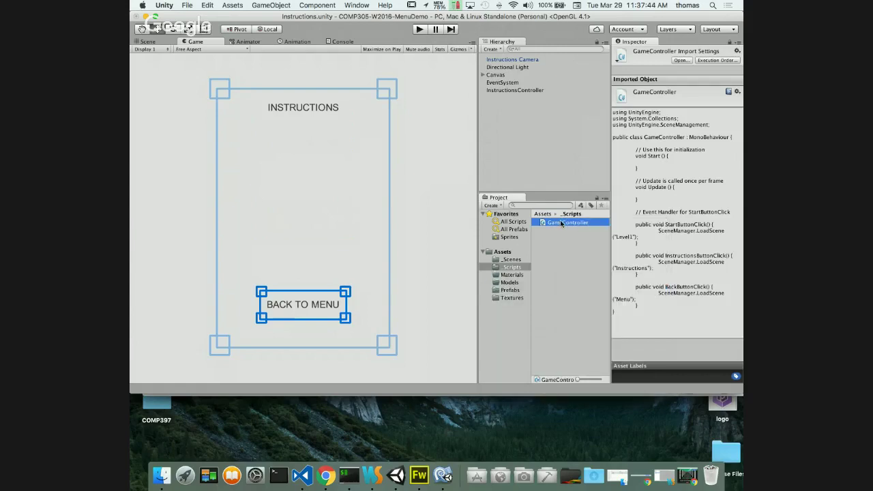
key(Return)
click(561, 223)
drag(561, 223, 539, 224)
text(Menu)
key(Return)
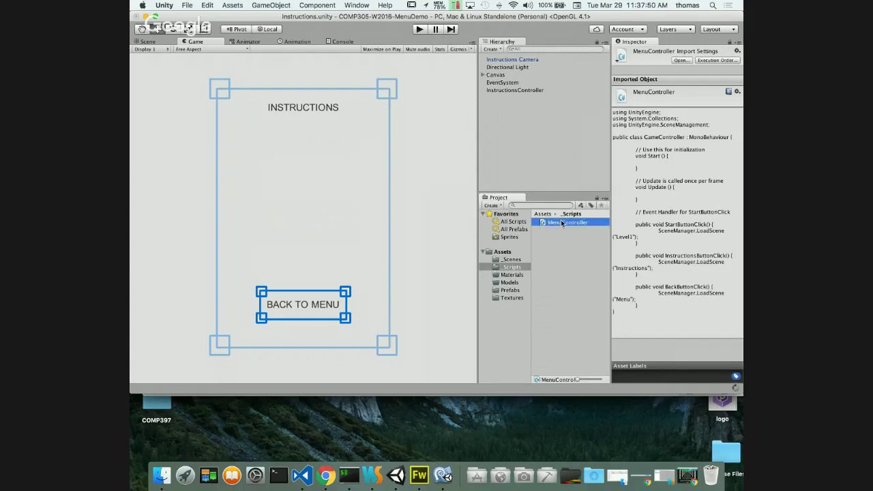
- Open the MenuController script in MonoDevelop, change its class name to MenuController, and save it
double_click(560, 222)
drag(257, 98, 237, 97)
text(Menu)
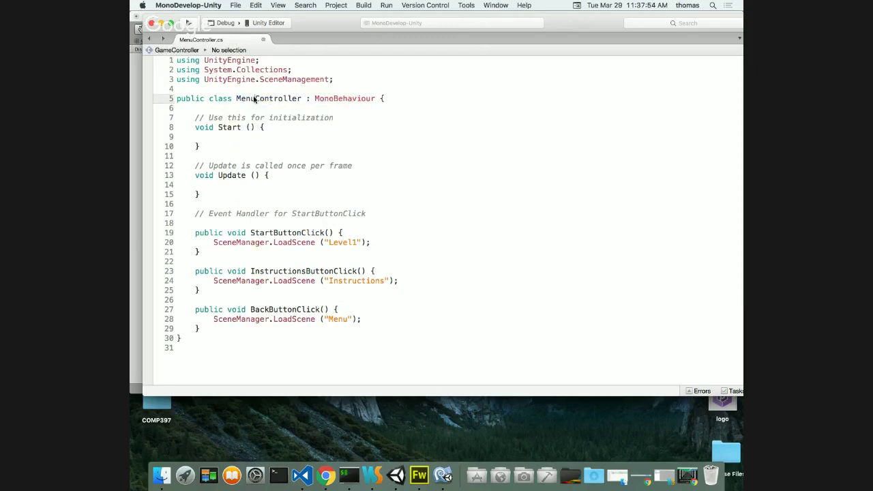
click(352, 130)
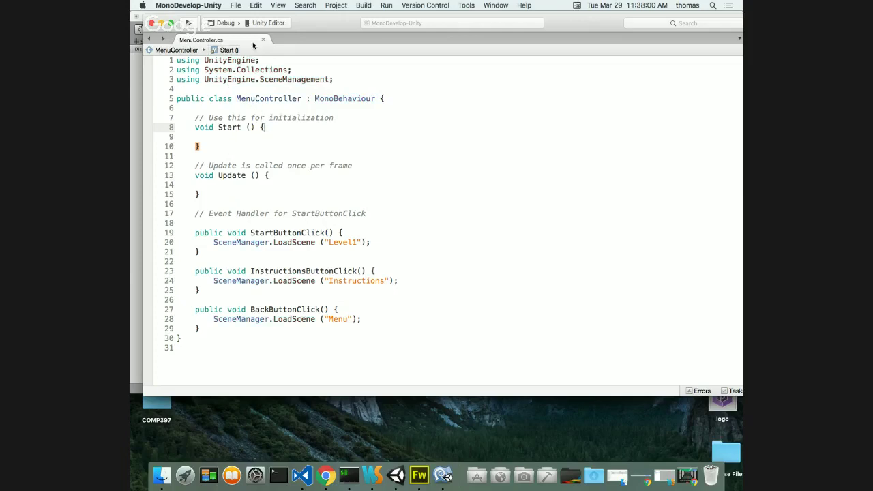
- Copy the BackButtonClick method, delete it and its leftover line from MenuController.cs, save the script, and close the editor window
drag(199, 328, 192, 310)
key(super+c)
key(BackSpace)
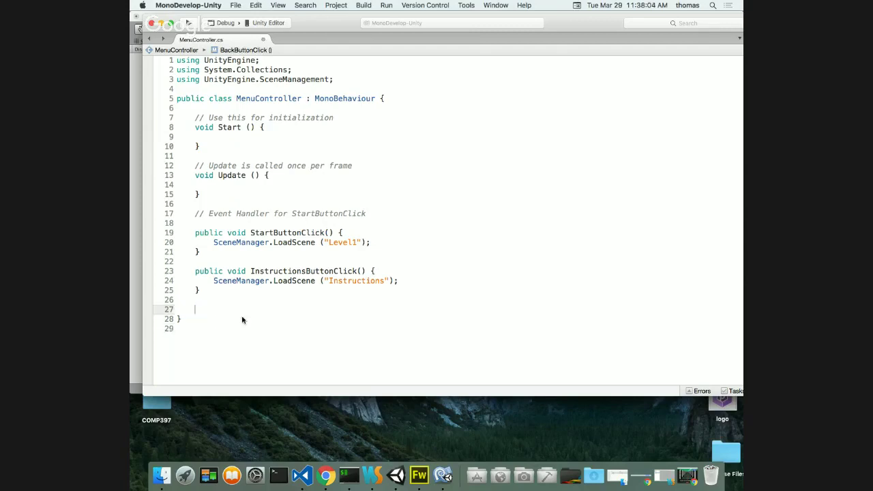
key(BackSpace)
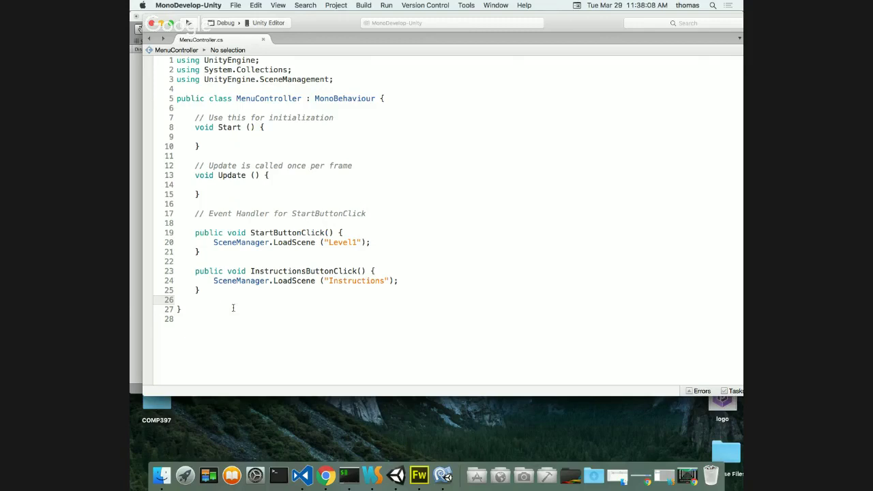
click(152, 24)
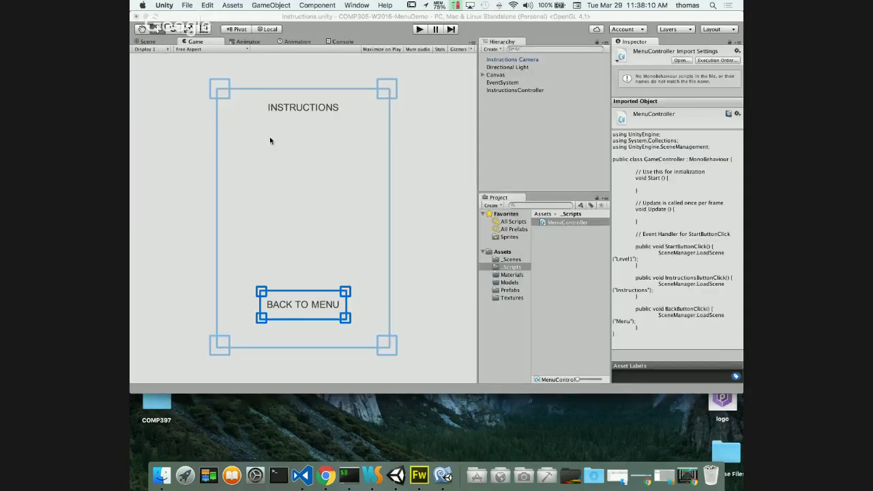
- Create a C# script named InstructionsController in the _Scripts folder
click(520, 91)
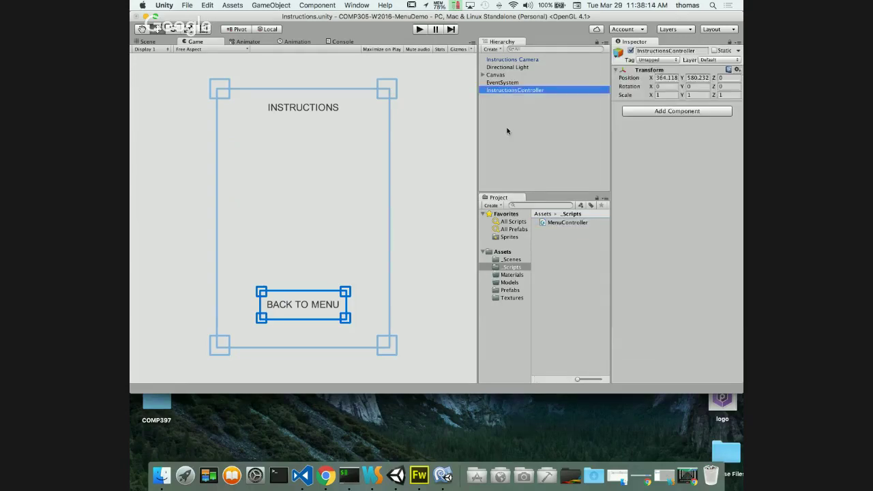
click(585, 302)
right_click(551, 236)
mouse_move(573, 239)
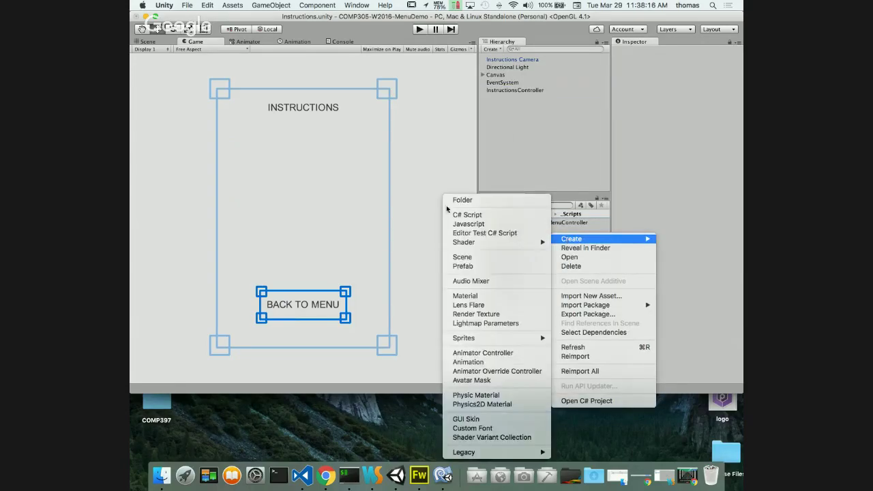
click(468, 214)
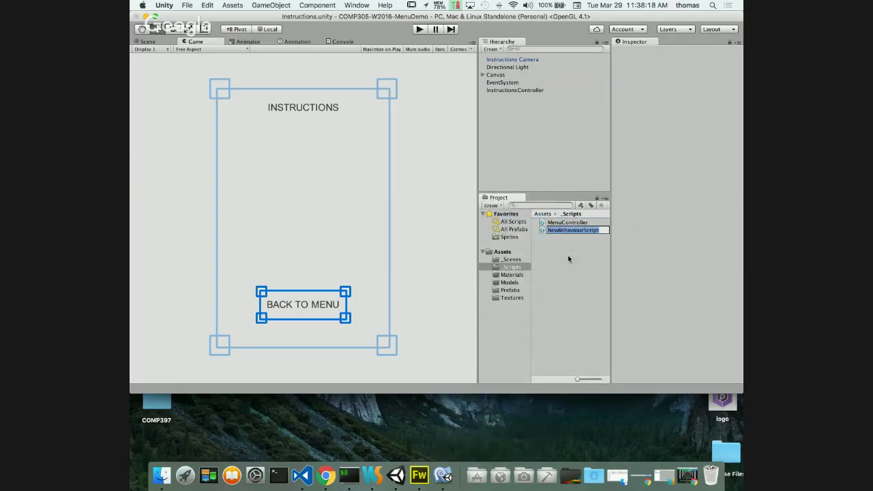
text(Instructions)
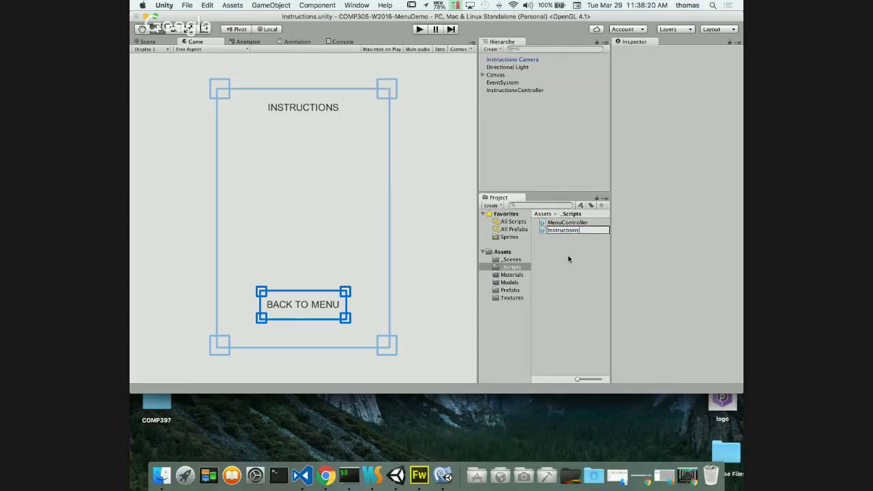
text(Controller)
key(Return)
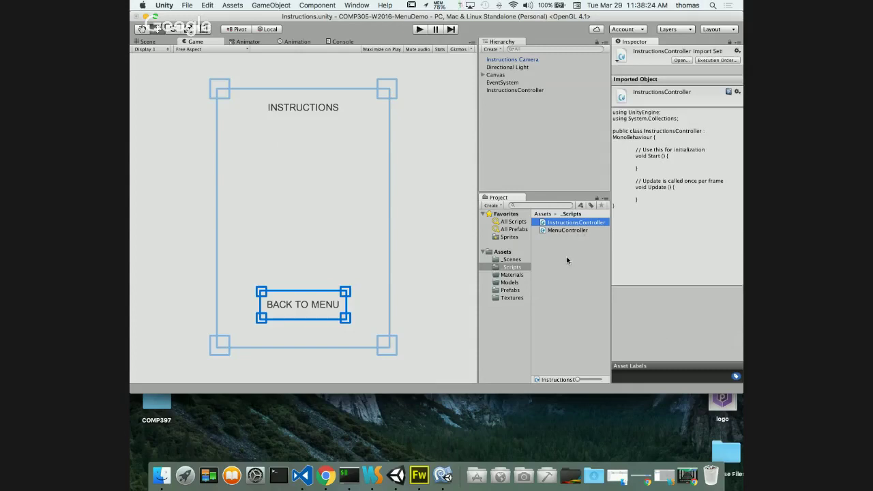
- Open the InstructionsController script and paste the BackButtonClick method below Update
key(super+Down)
click(211, 185)
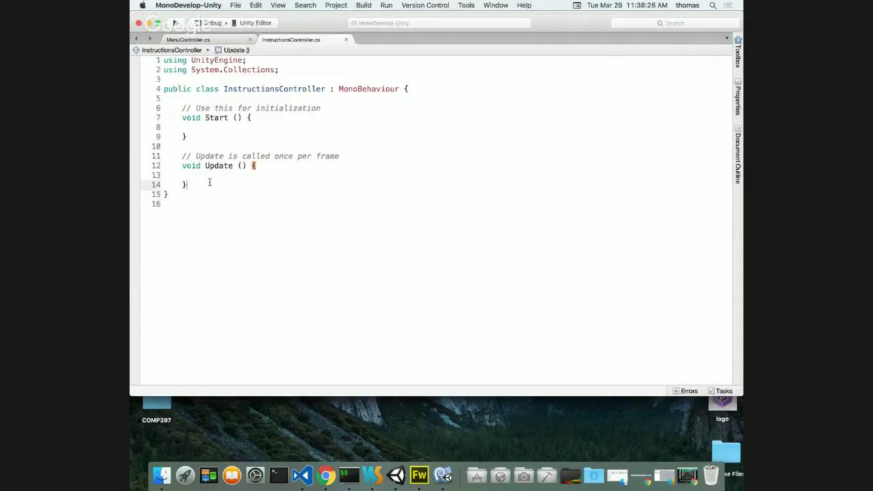
key(Return)
key(Return)
key(super+v)
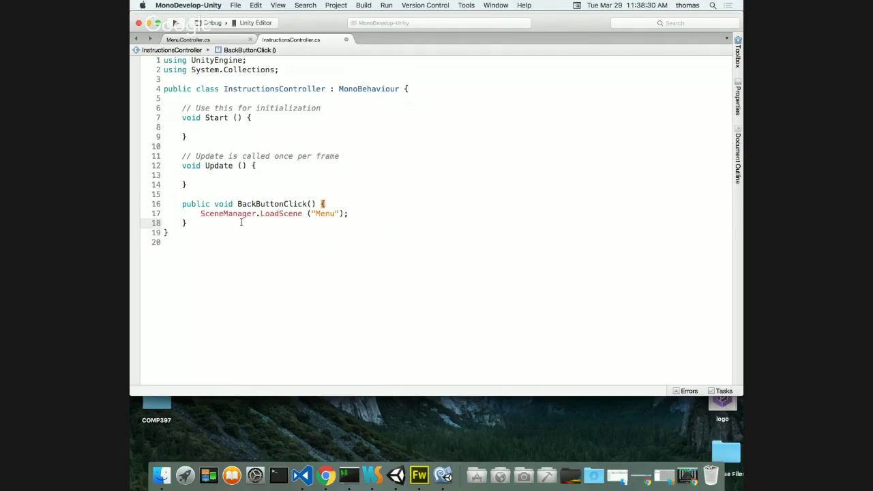
- Add the directive "using UnityEngine.SceneManagement;" below the System.Collections import in InstructionsController.cs and save the script
click(299, 75)
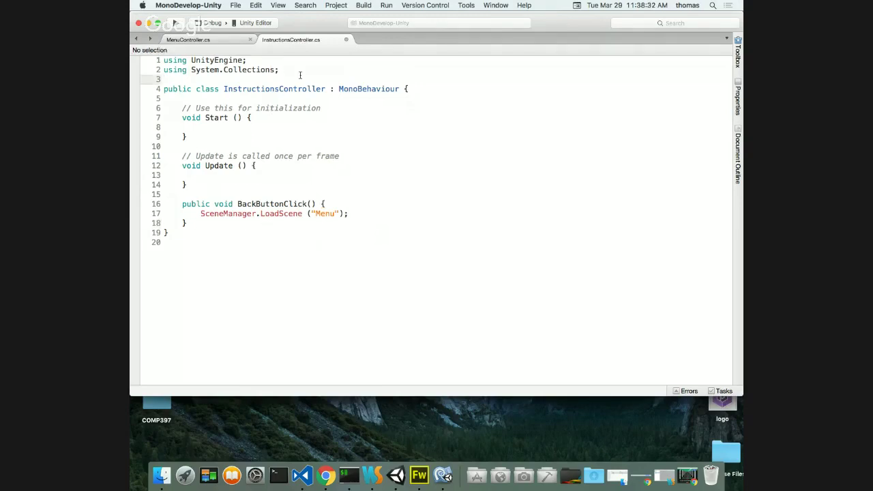
click(289, 67)
key(Return)
text(using )
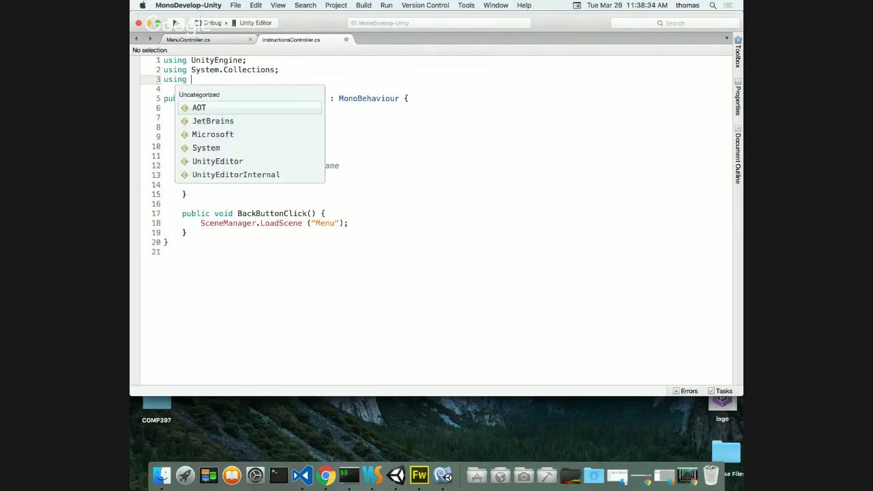
text(Unit)
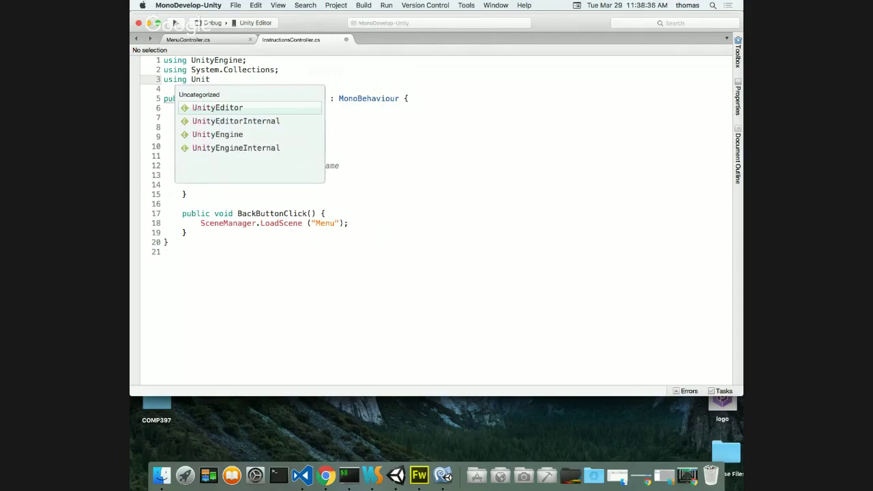
text(yEngine.SceneManagement;)
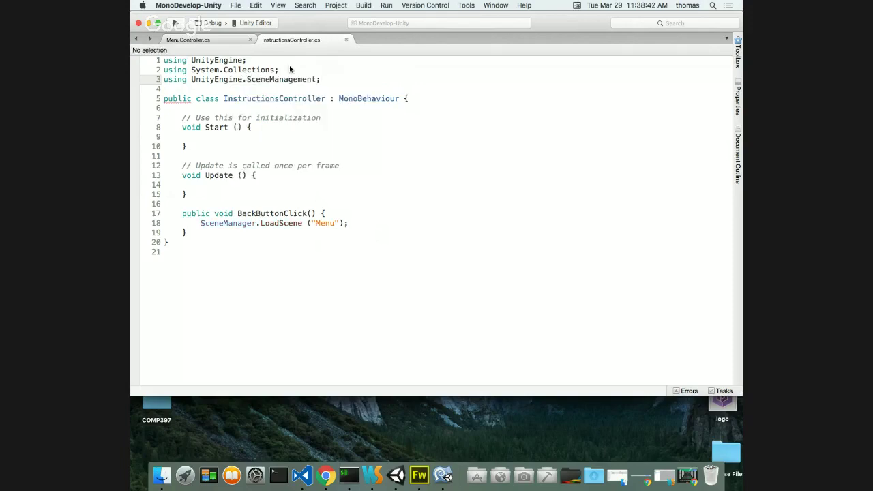
click(382, 193)
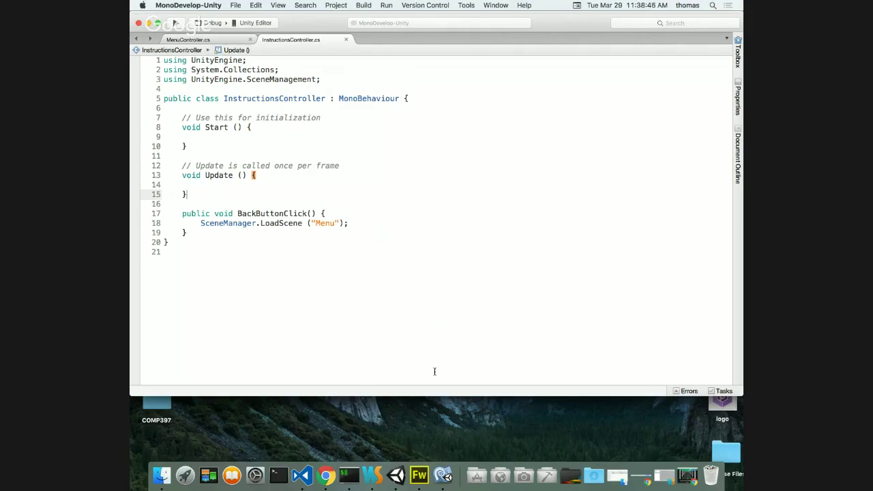
- Return to Unity and attach the InstructionsController script to the InstructionsController object
click(396, 475)
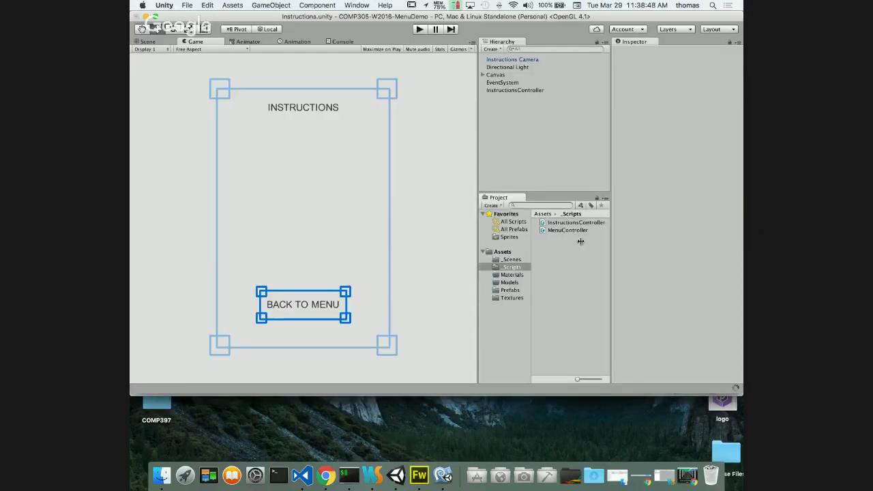
click(520, 90)
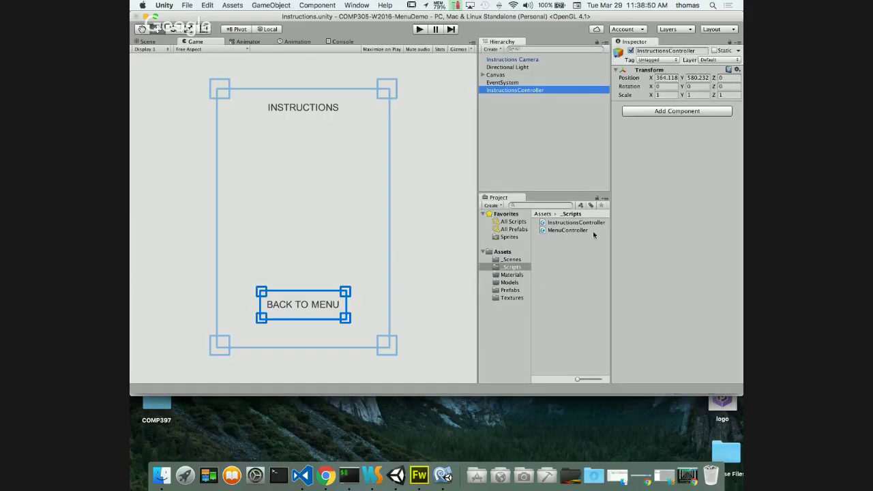
drag(581, 223, 654, 121)
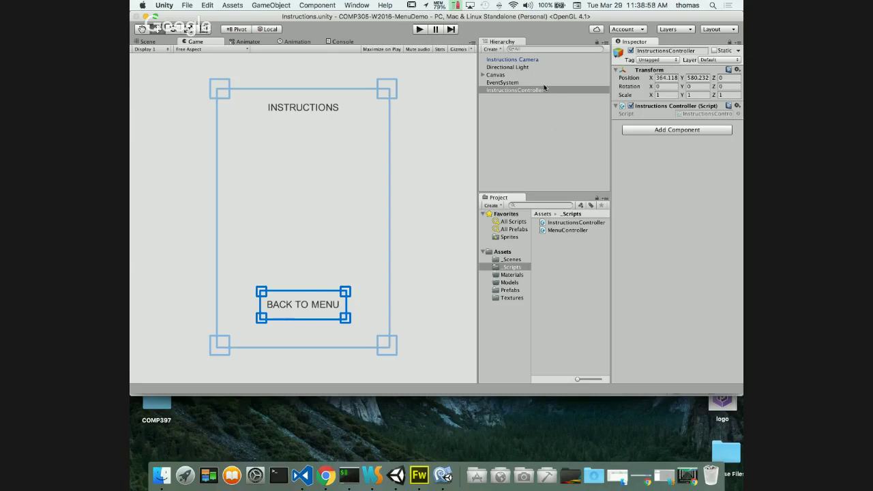
- Connect the BackButton's On Click event to the InstructionsController object and its BackButtonClick() function
click(482, 75)
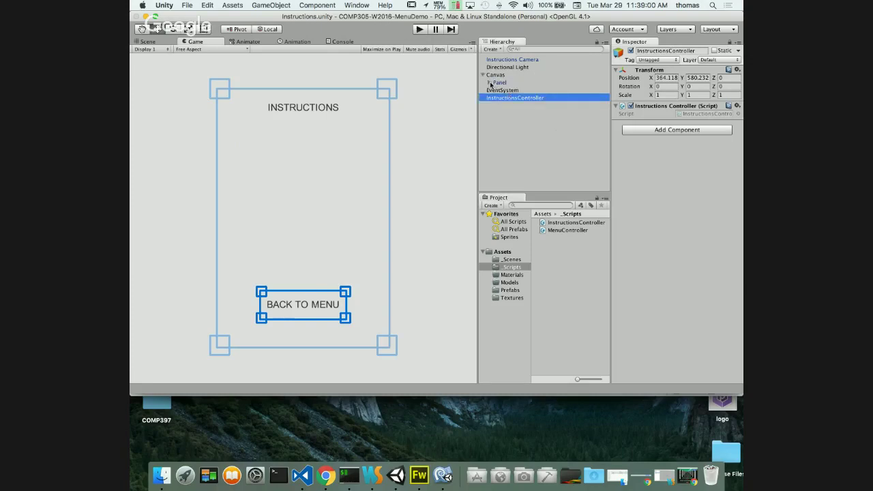
click(489, 82)
click(514, 98)
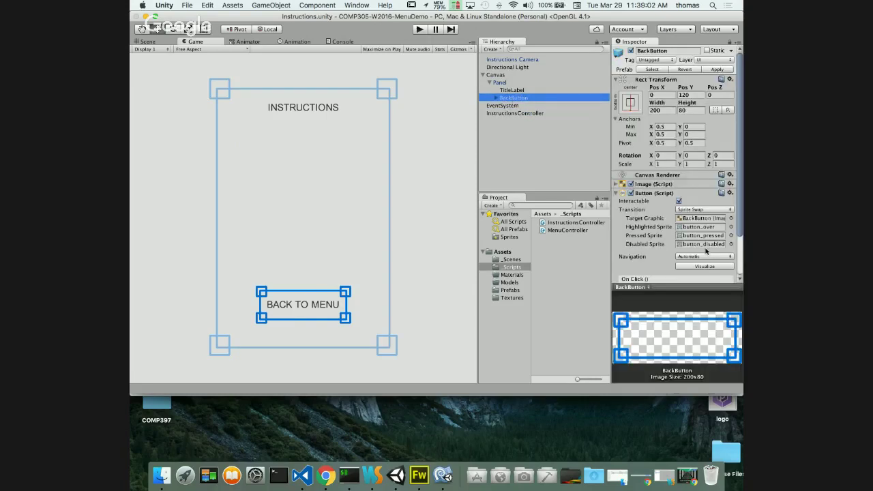
scroll(689, 223, down, 3)
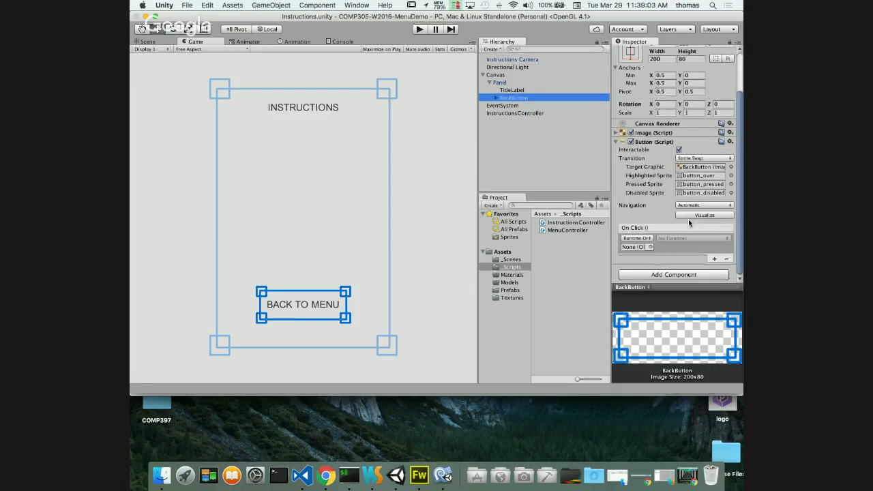
click(651, 247)
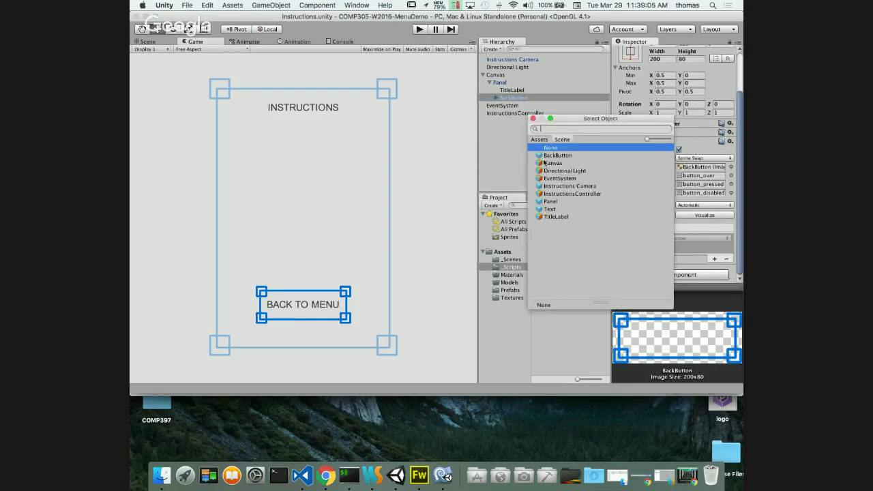
click(595, 195)
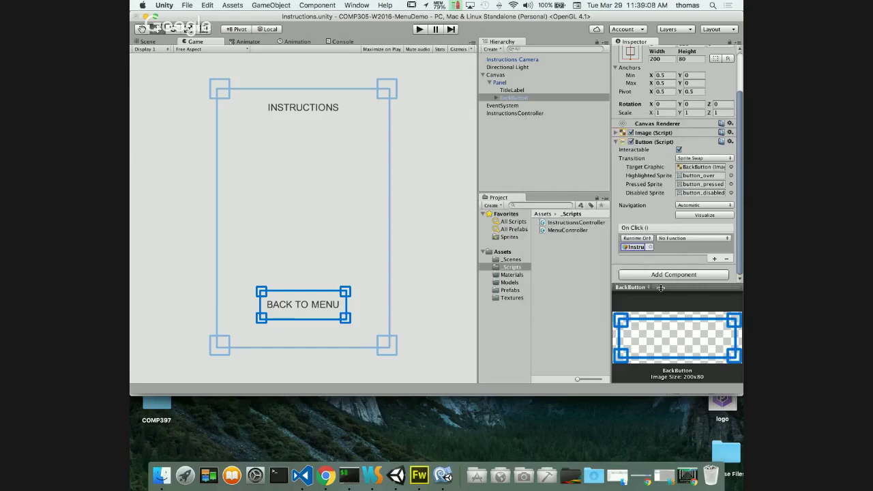
click(532, 118)
click(691, 238)
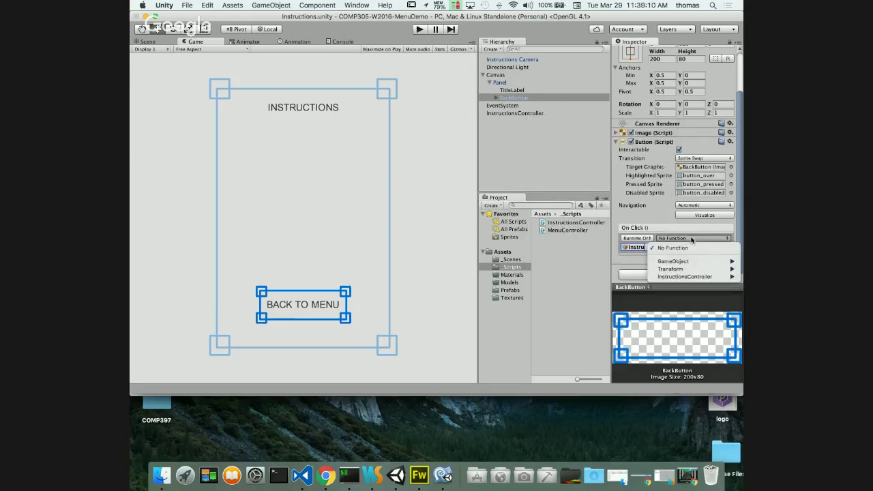
mouse_move(690, 278)
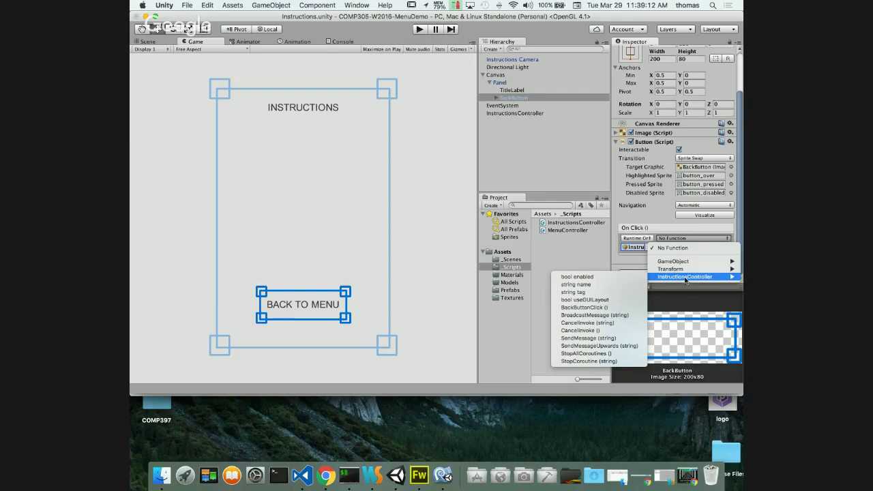
click(591, 307)
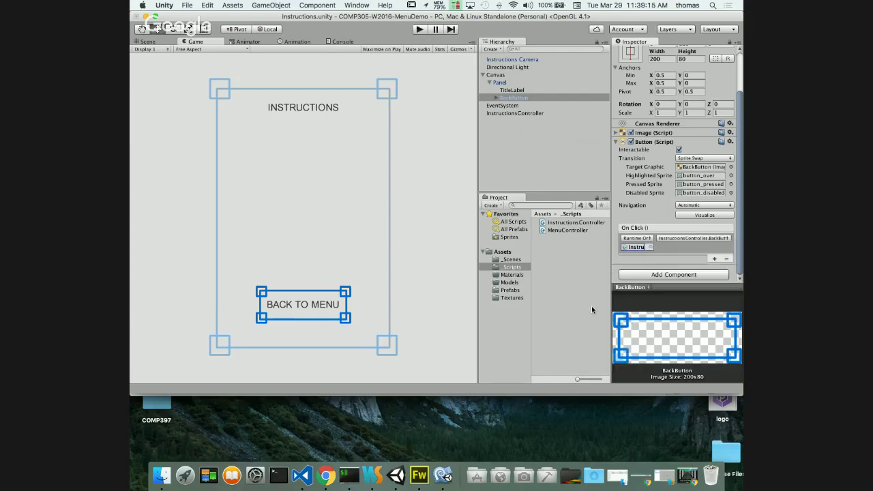
- Open the Menu scene and play-test switching between the menu and instructions screens with the Instructions and Back to Menu buttons
click(511, 260)
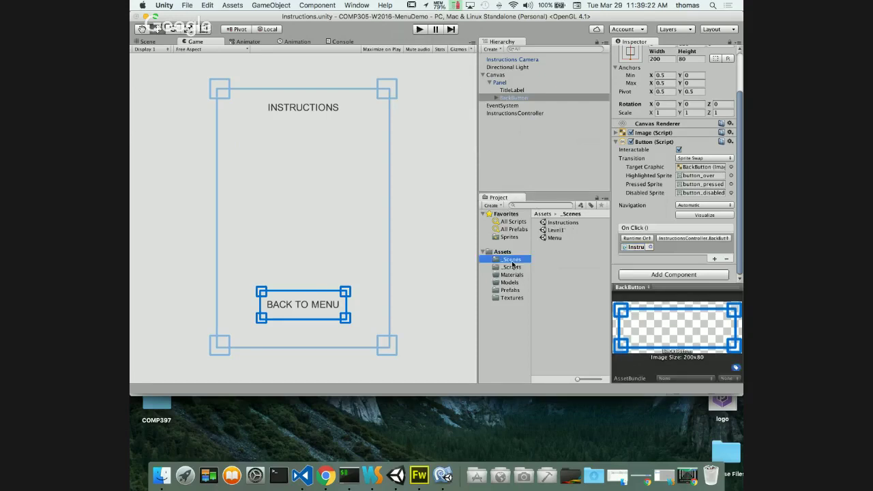
double_click(555, 237)
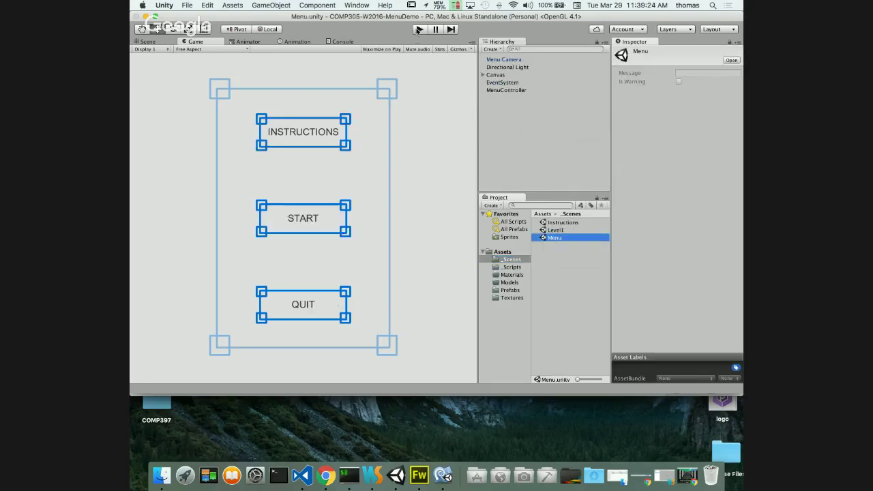
key(super+p)
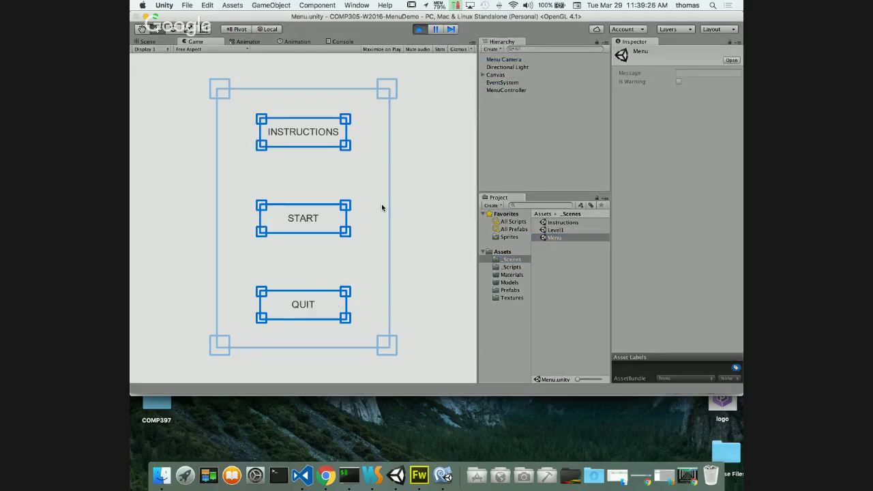
click(305, 133)
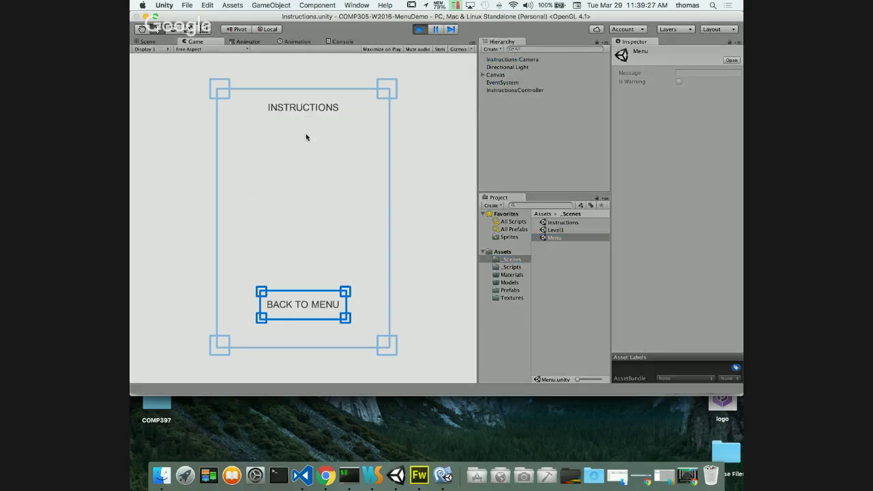
click(304, 311)
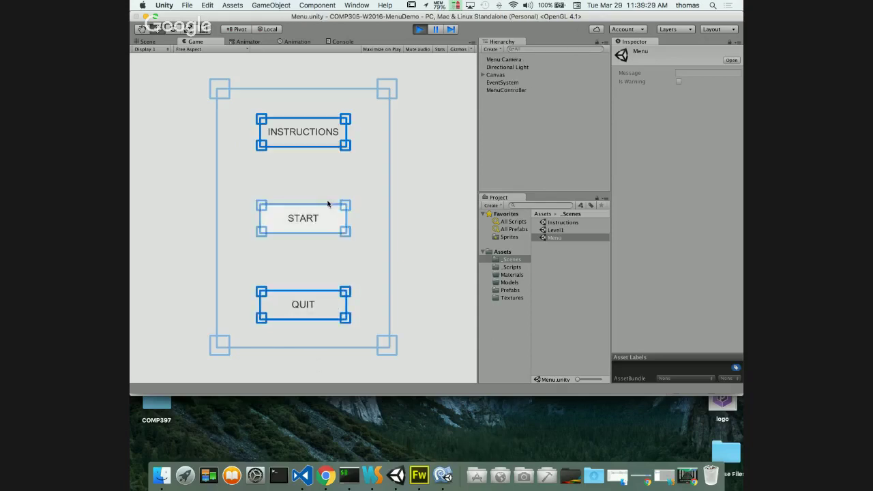
click(303, 143)
click(291, 304)
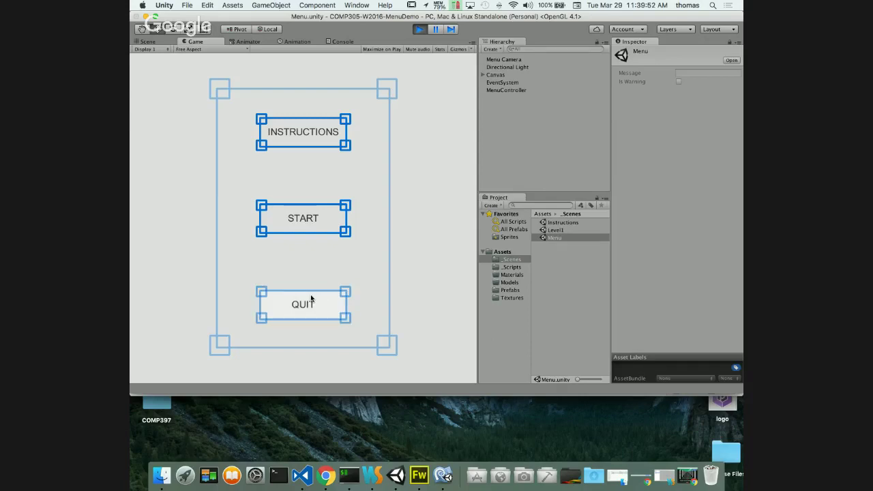
click(421, 30)
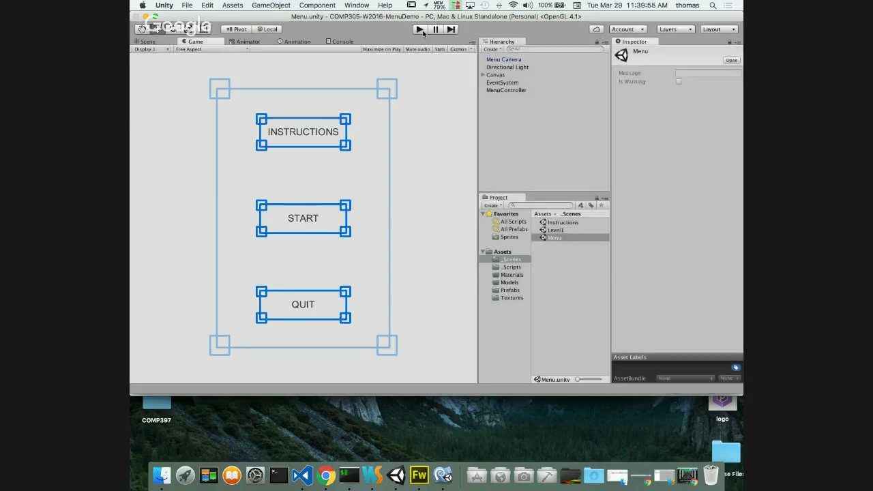
- In Chrome, search the web for "unity quit button" and read the Application.Quit page of the Unity Scripting API
click(325, 476)
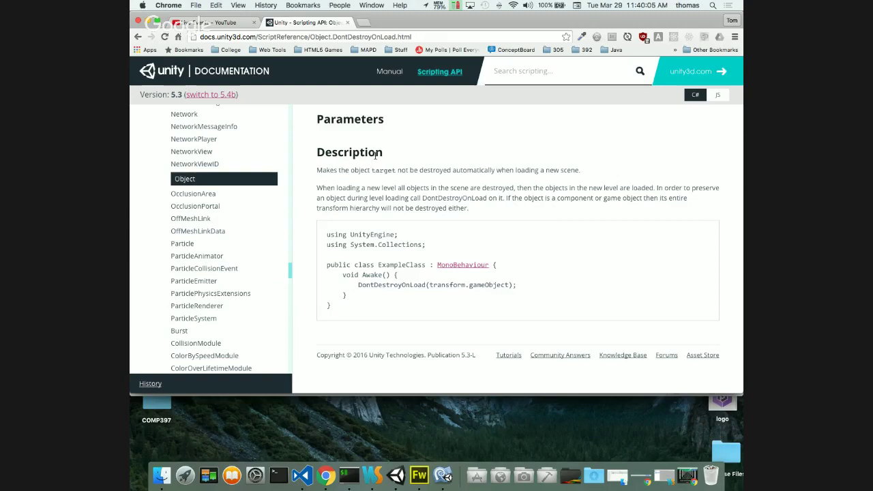
click(364, 24)
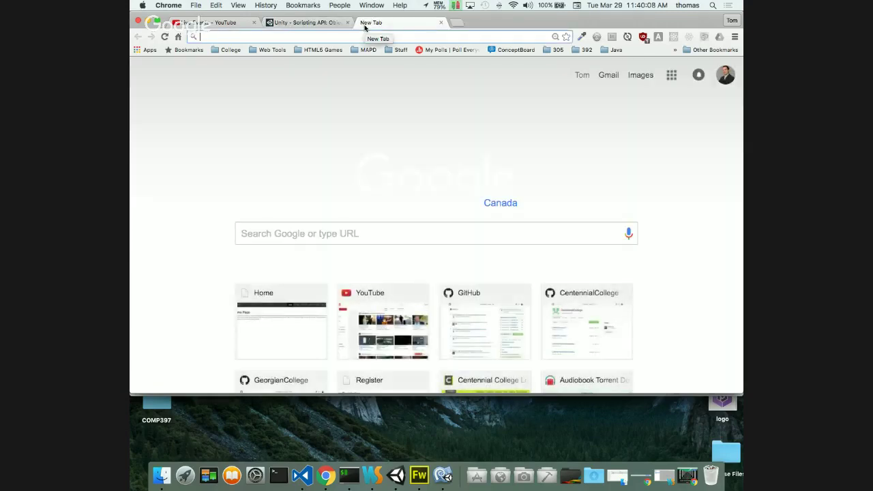
text(unity quit)
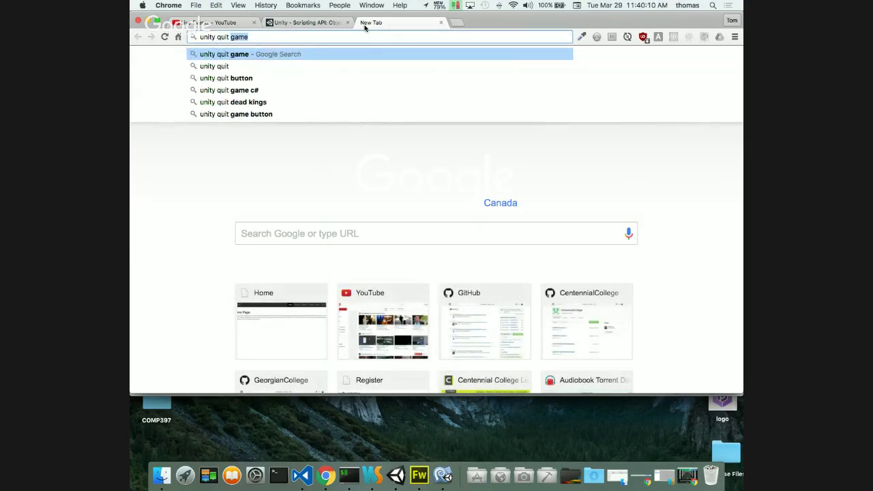
click(235, 79)
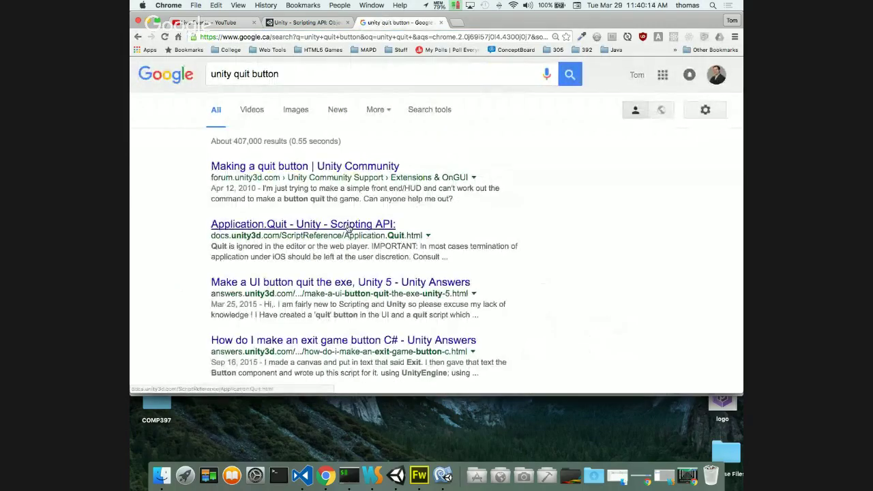
click(289, 165)
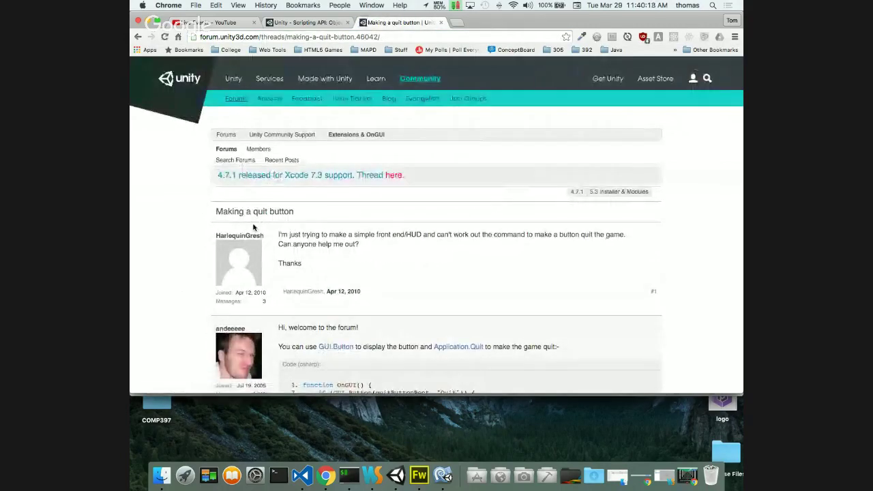
key(super+bracketleft)
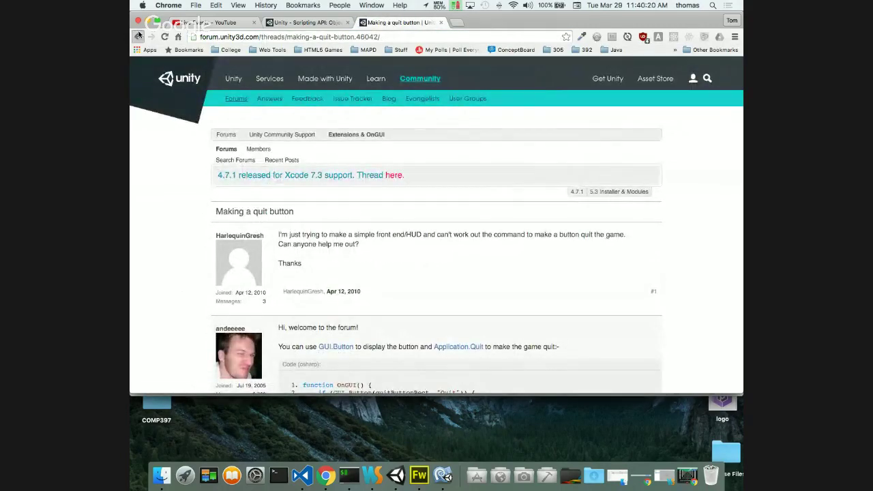
click(285, 223)
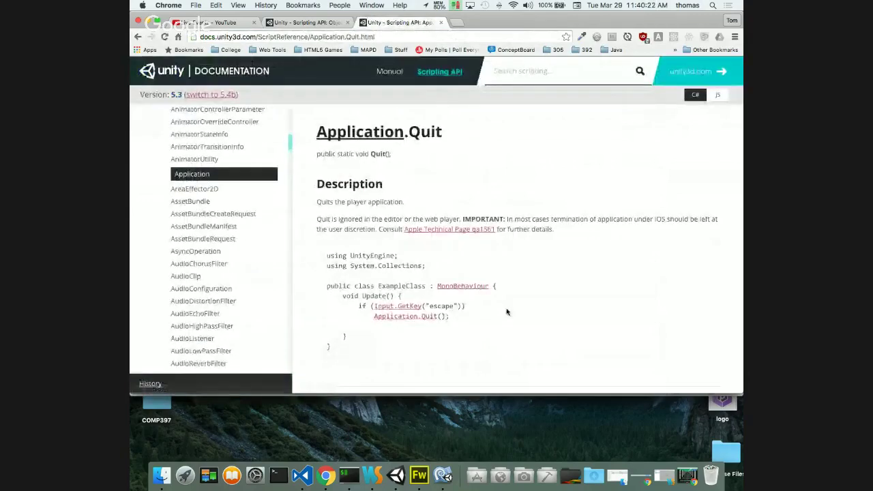
scroll(506, 312, down, 2)
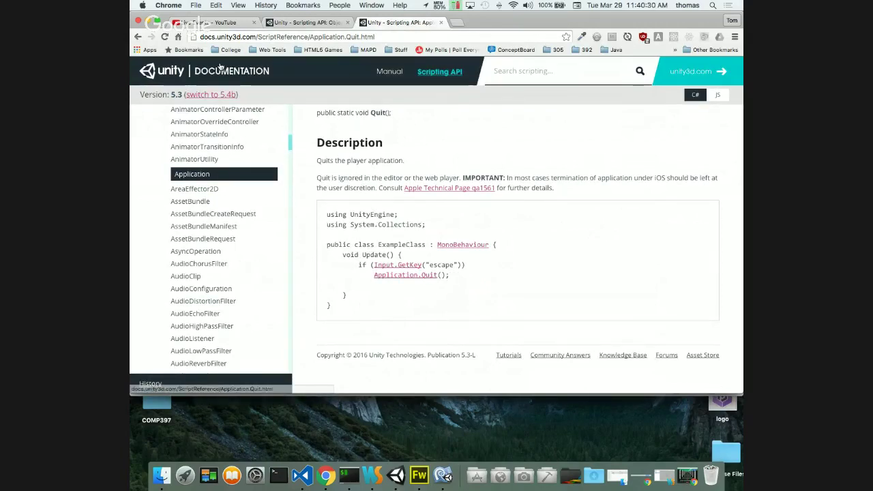
- Return to Unity, open the MenuController script and add an empty public void QuitButtonClick() method below InstructionsButtonClick
click(396, 475)
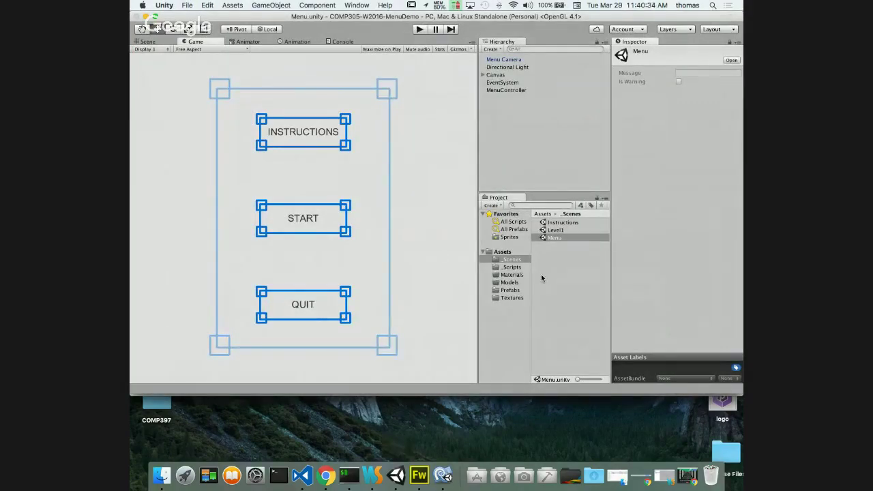
click(508, 90)
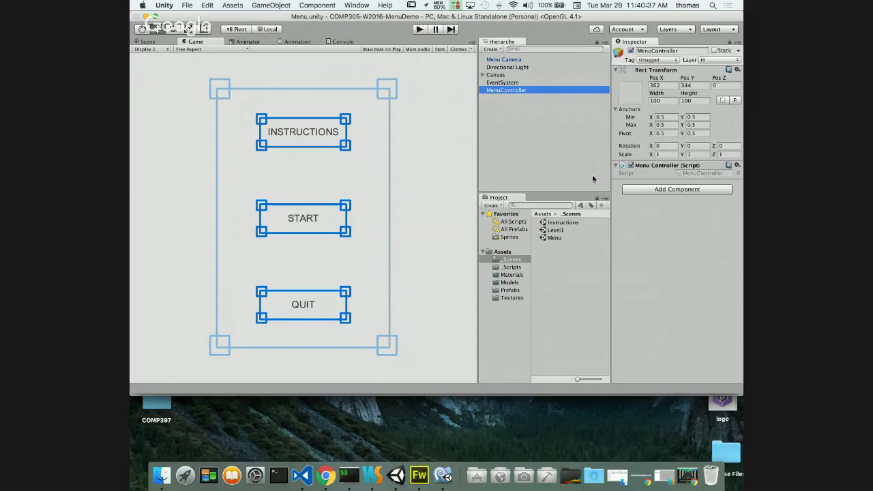
double_click(709, 173)
click(195, 291)
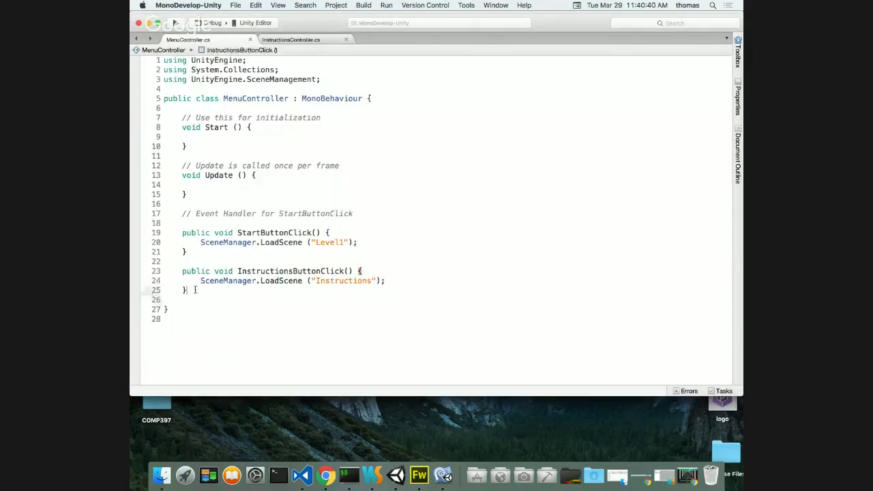
key(Return)
key(Return)
text(publi)
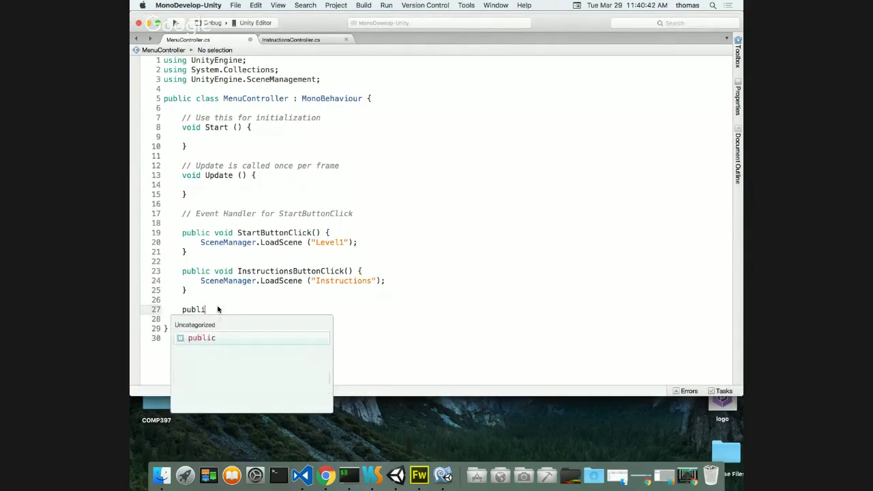
text(c void )
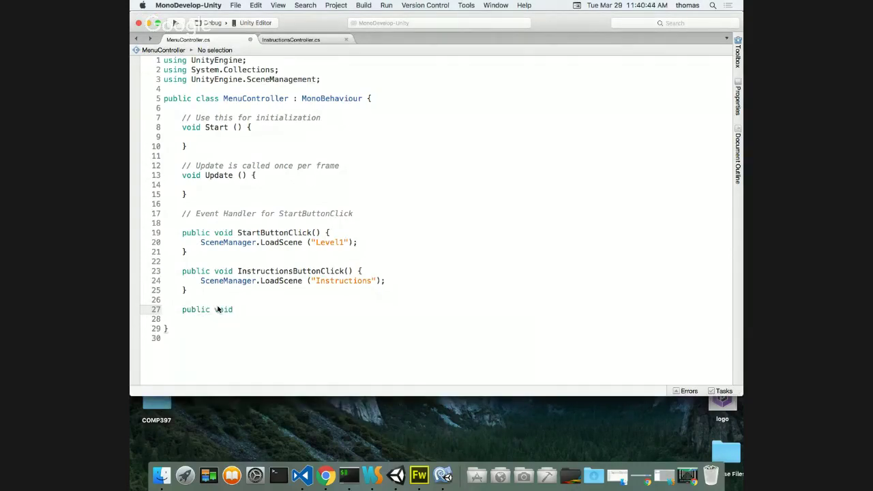
text(QuitButtonClick() {)
key(Return)
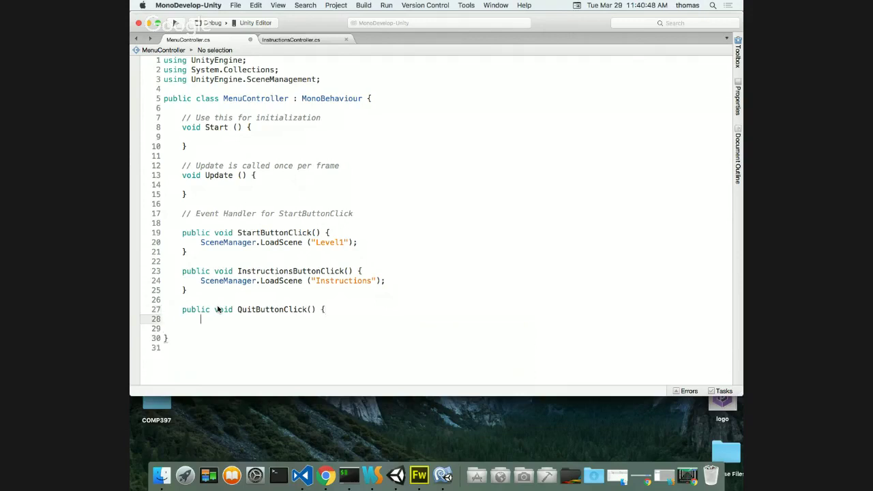
text(})
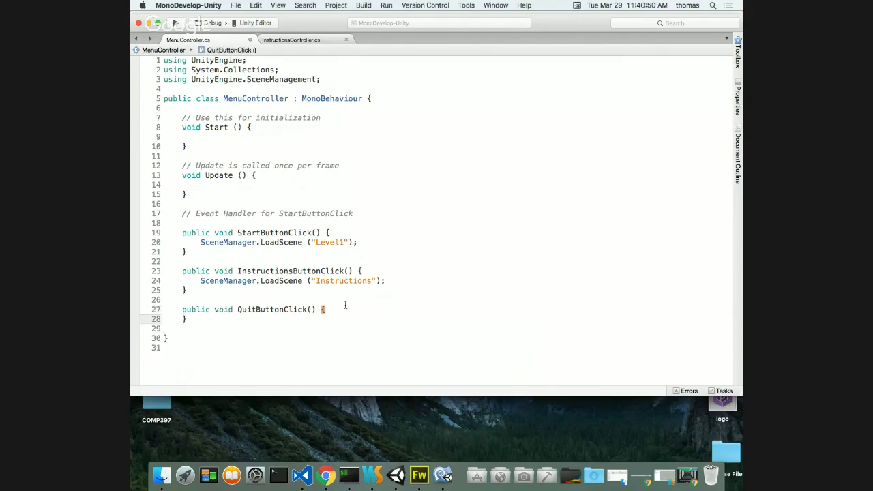
- Add the statement "Application.Quit;" inside QuitButtonClick and compare it with the code example in the Unity documentation in Chrome
click(345, 305)
key(Return)
text(Appl)
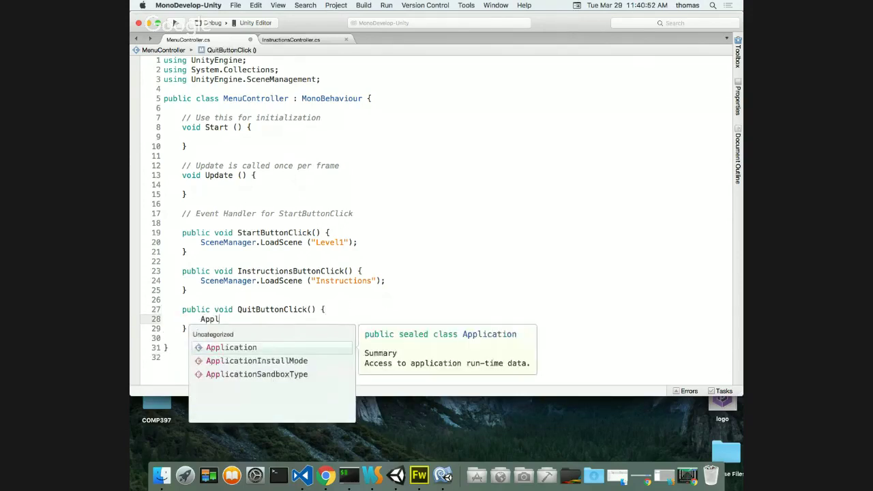
key(Return)
text(.Q)
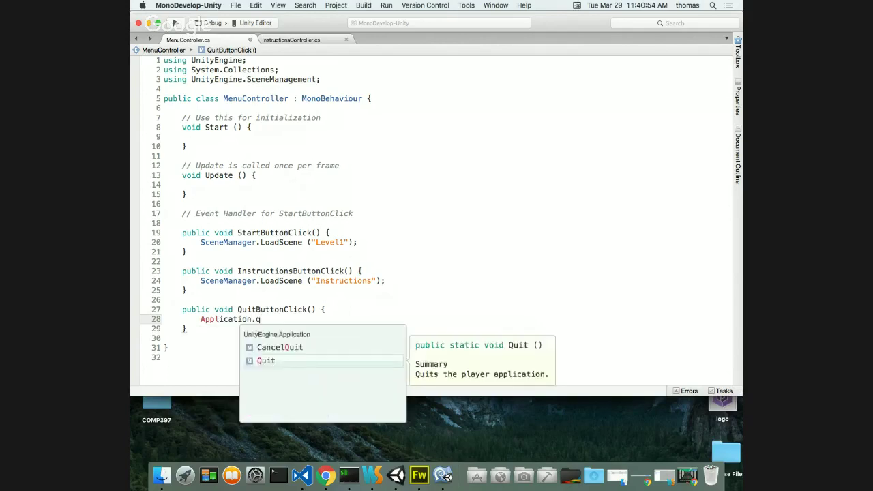
key(Return)
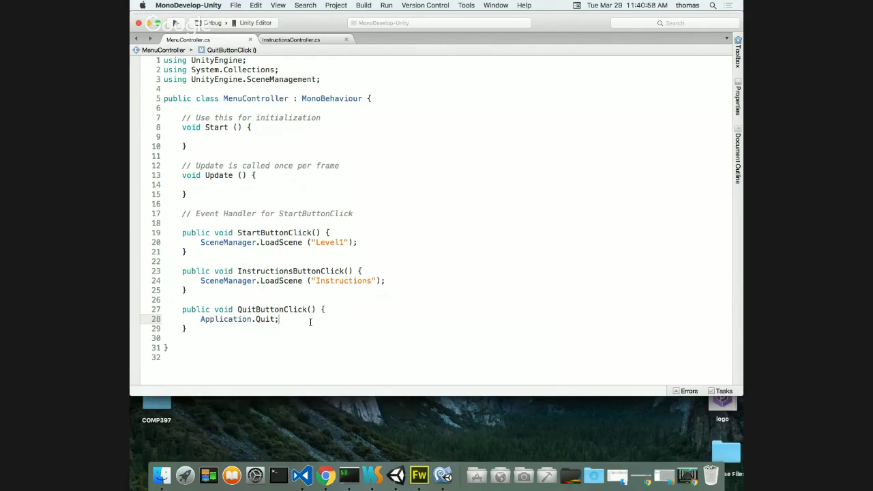
click(326, 475)
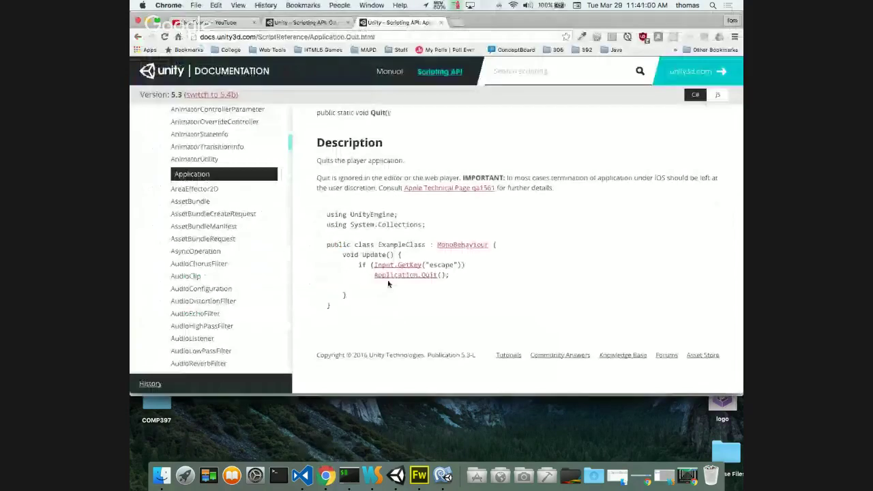
key(super+Tab)
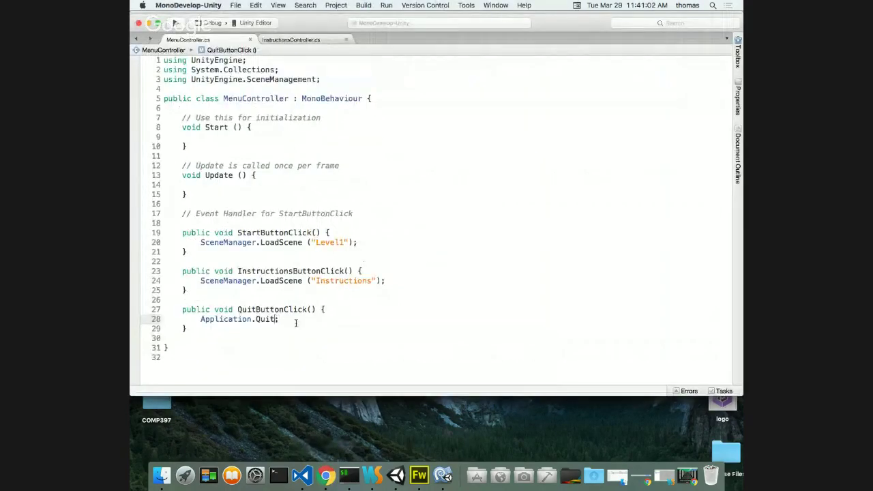
- Complete the quit statement as "Application.Quit();" inside QuitButtonClick and return to Unity
text(())
click(318, 321)
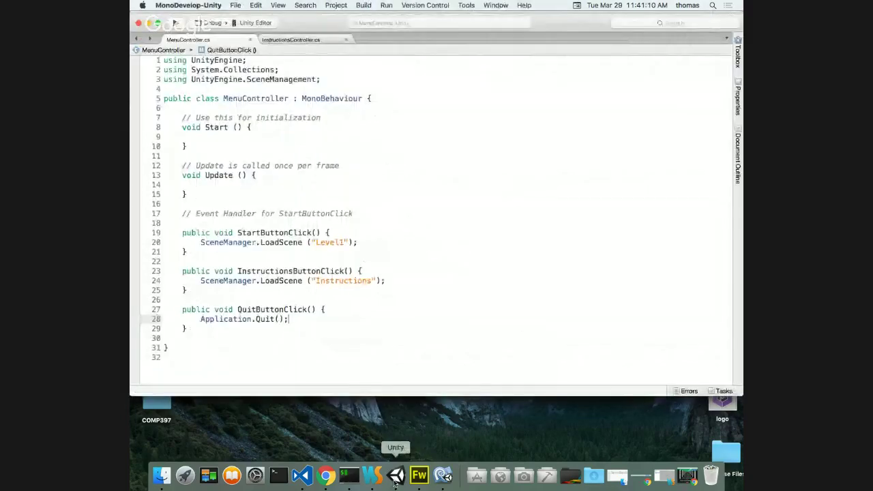
click(395, 477)
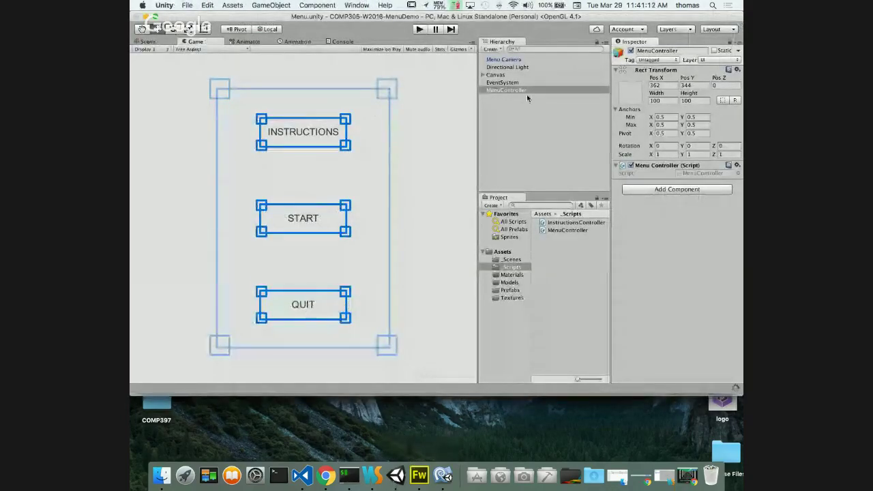
- Select the QuitButton under Canvas > MenuPanel and assign the MenuController scene object to its On Click () event
click(483, 74)
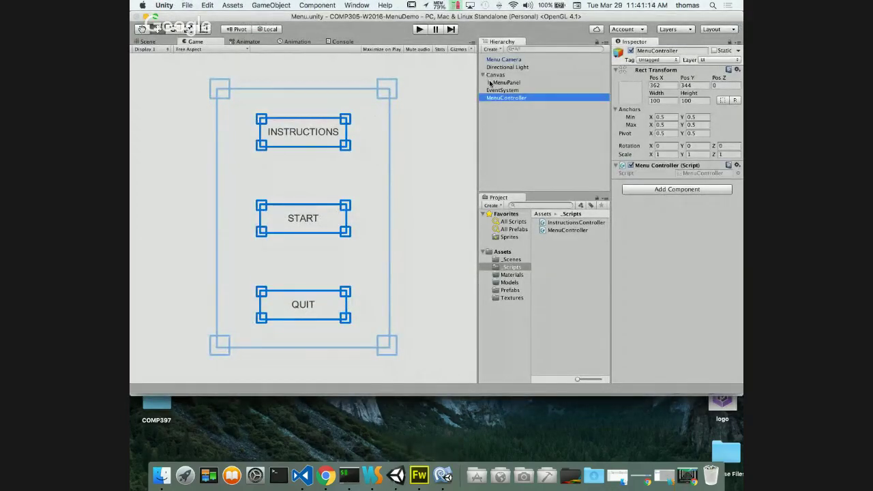
click(489, 81)
click(512, 106)
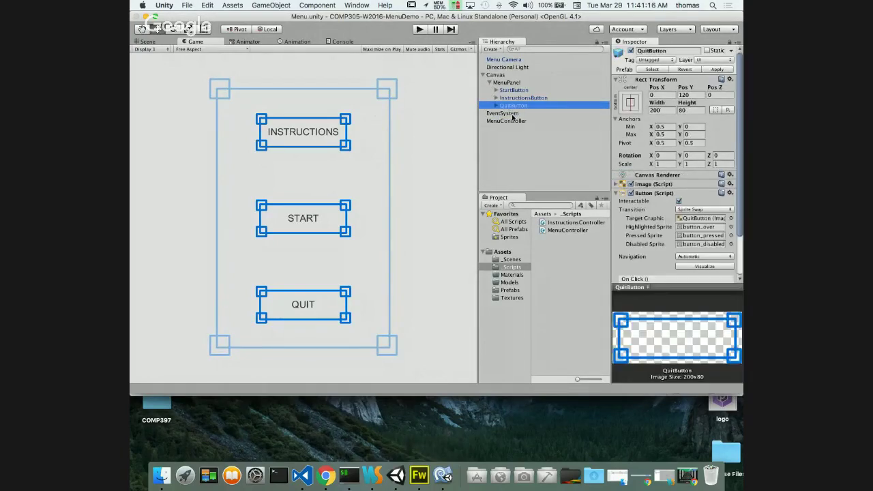
scroll(617, 259, down, 2)
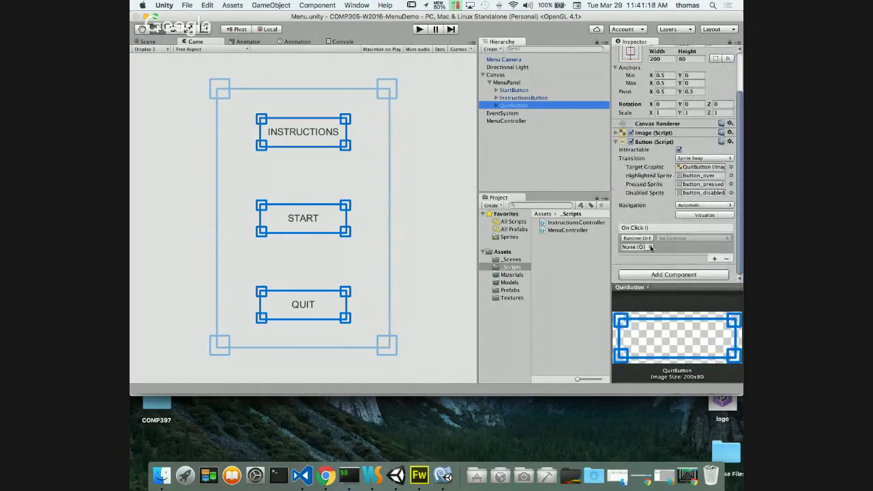
click(649, 247)
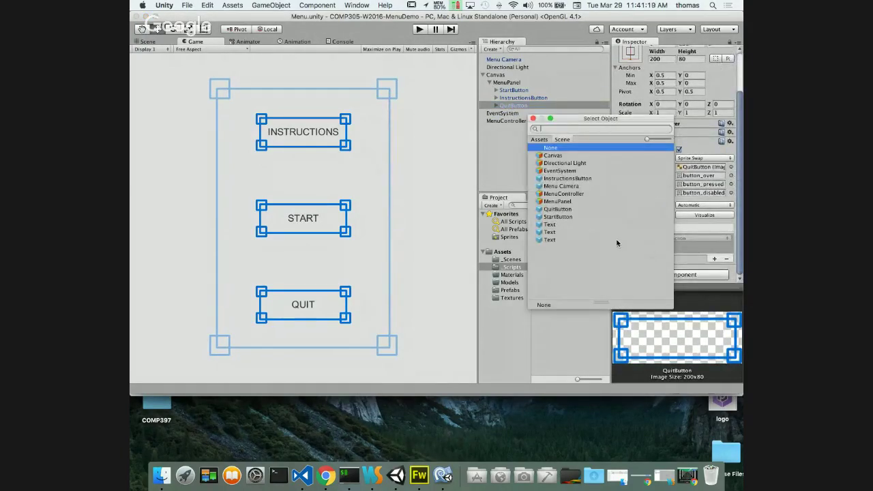
click(570, 195)
click(533, 119)
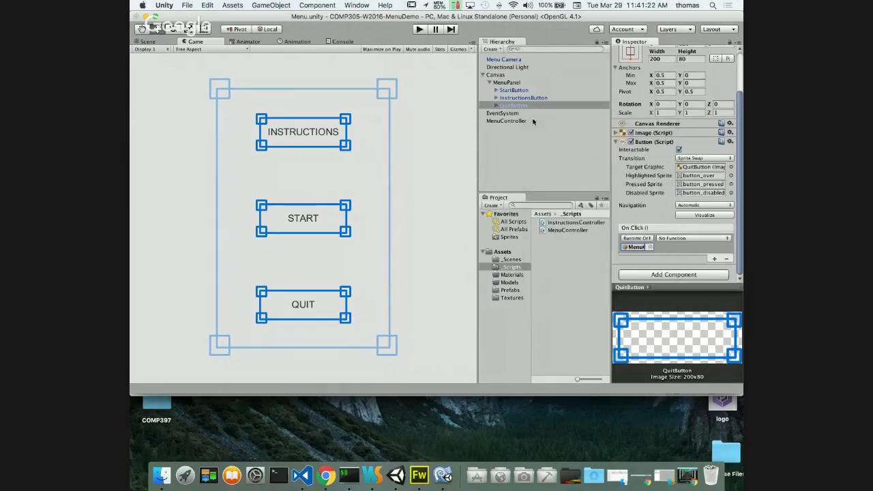
- Set the QuitButton's On Click () function to MenuController.QuitButtonClick ()
click(686, 238)
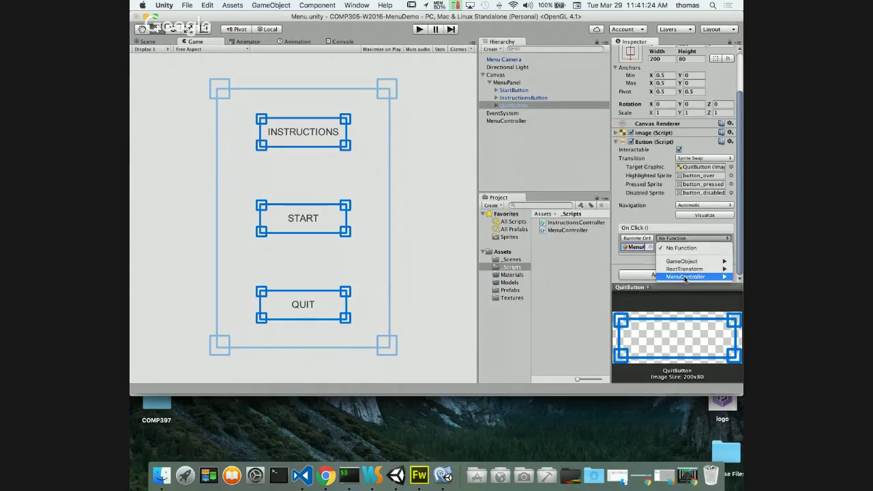
mouse_move(685, 277)
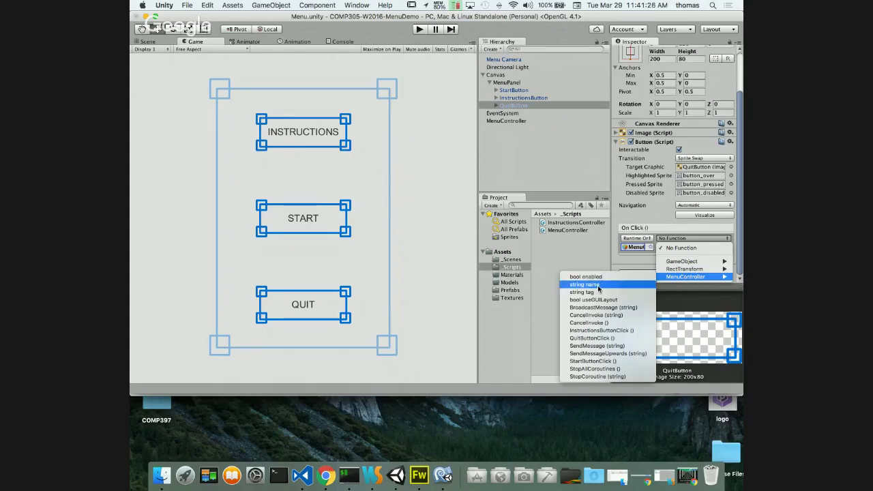
click(548, 310)
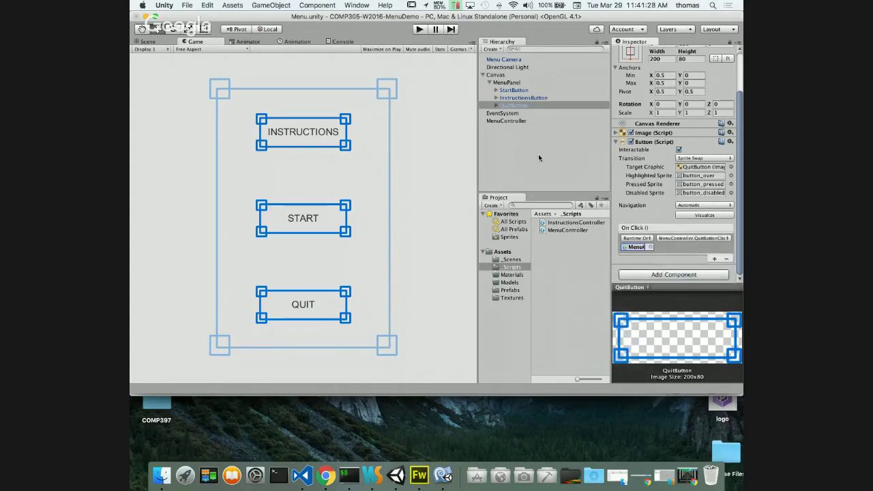
- Play-test the Quit button in the Menu scene and stop play mode
click(419, 29)
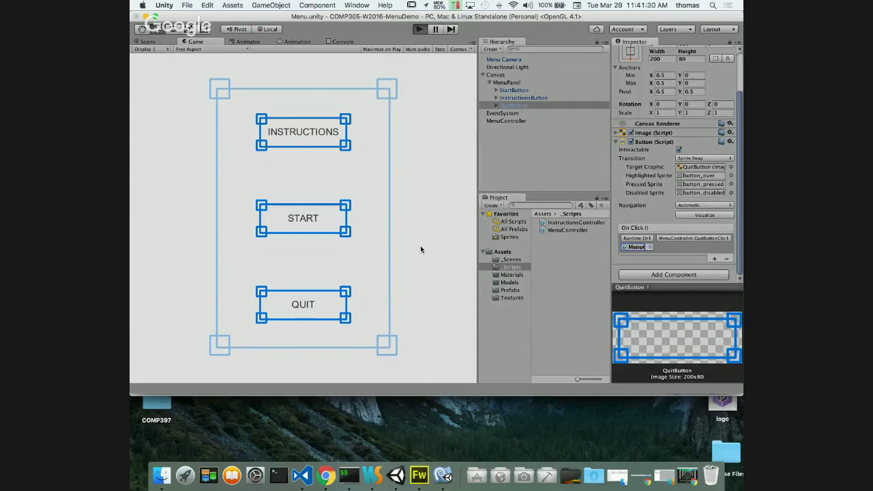
click(297, 137)
click(303, 306)
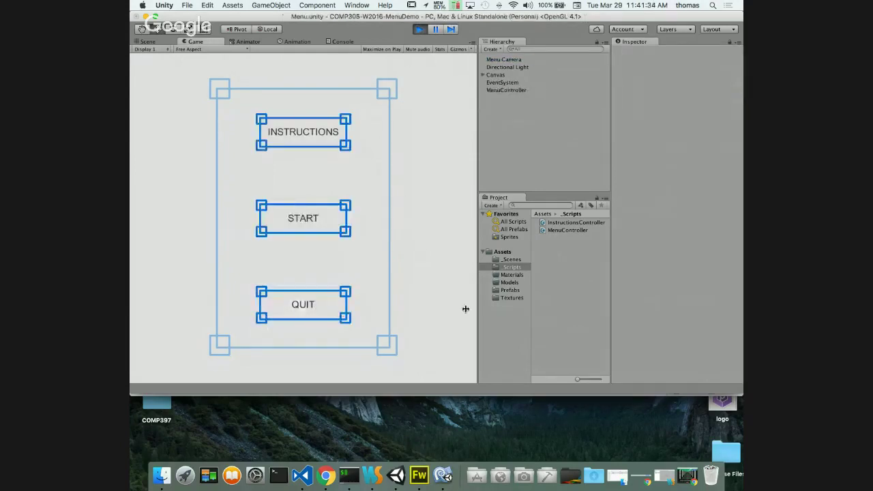
click(302, 306)
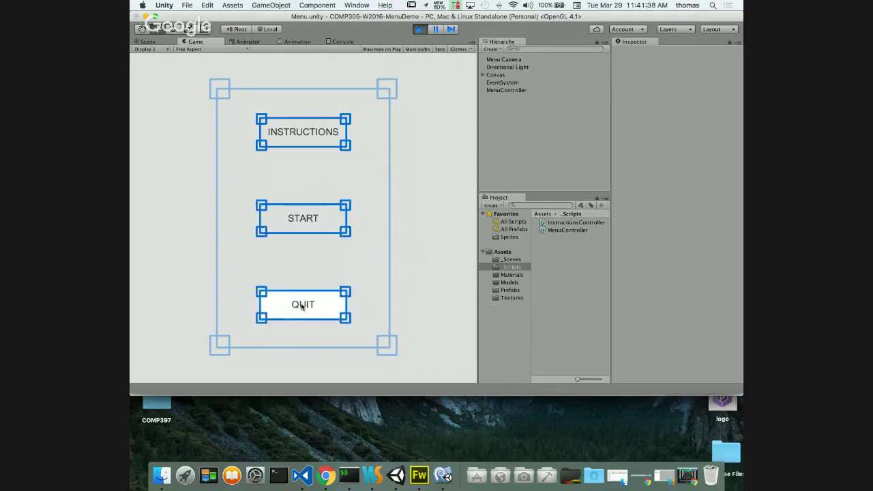
click(302, 306)
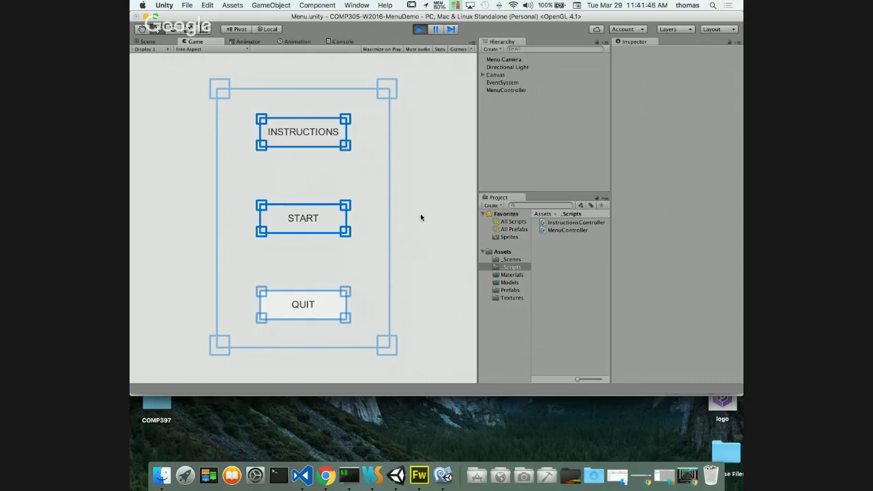
click(420, 31)
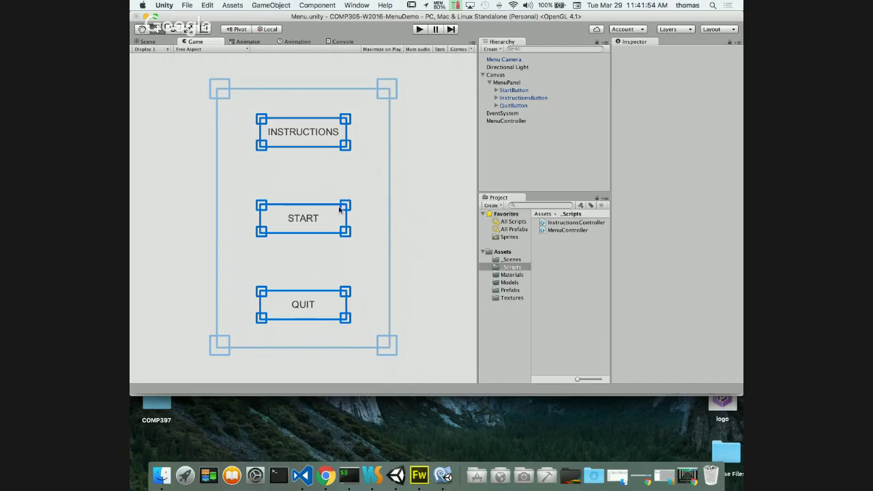
- Reread the Application.Quit description in the Unity documentation in Chrome, then return to Unity and view the menu in the Scene and Game views
click(327, 477)
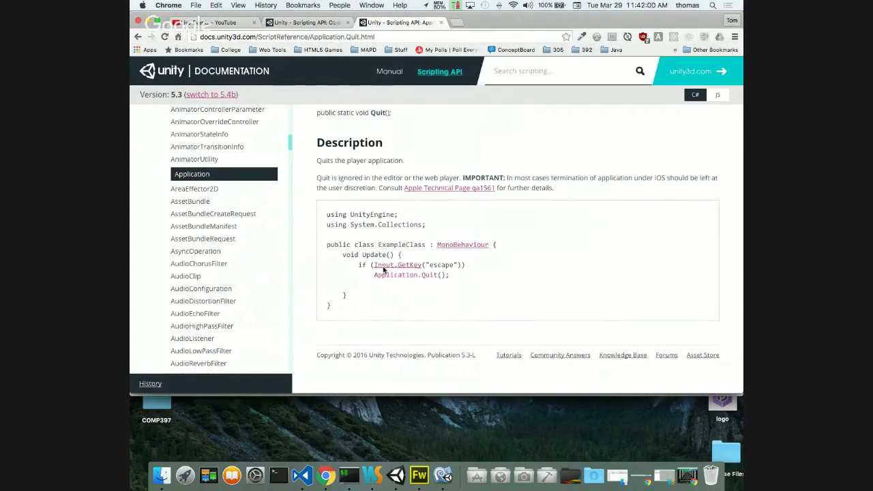
key(super+Tab)
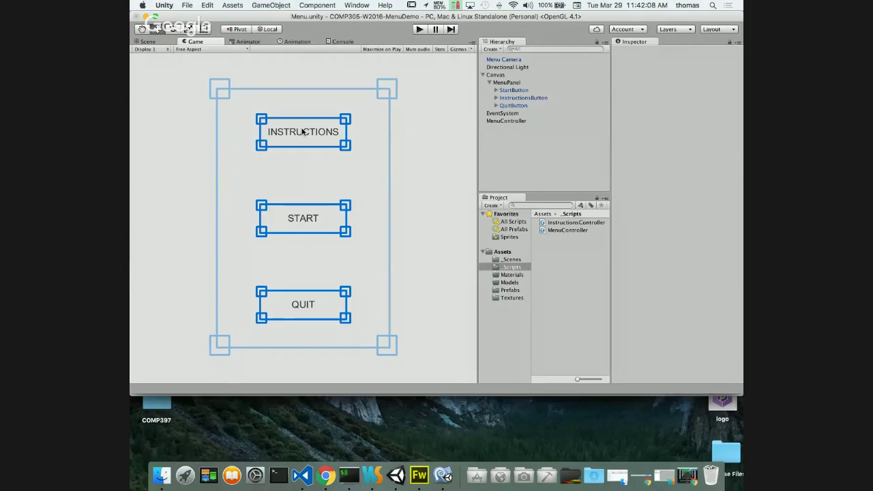
click(147, 42)
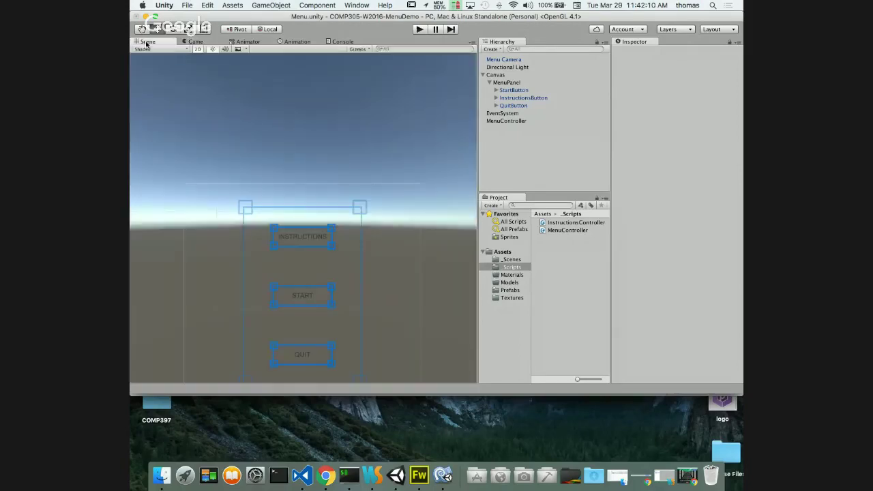
click(194, 43)
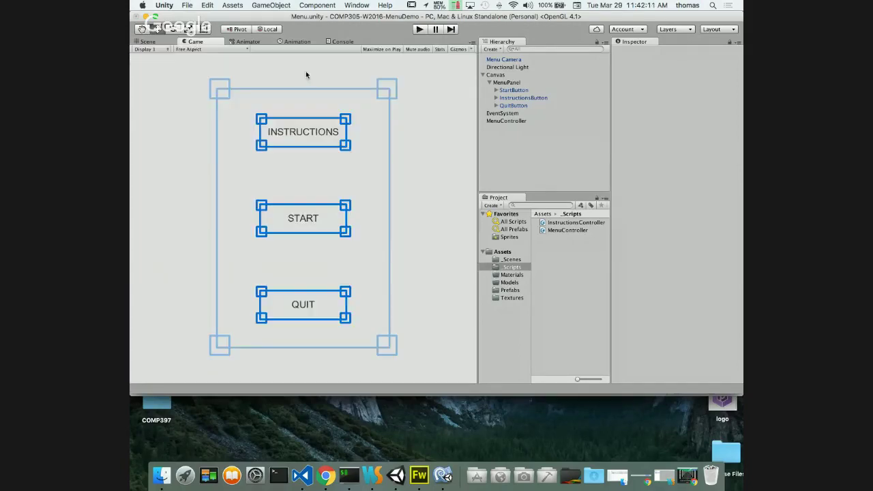
- Save the Menu scene and open the Build Settings
click(186, 6)
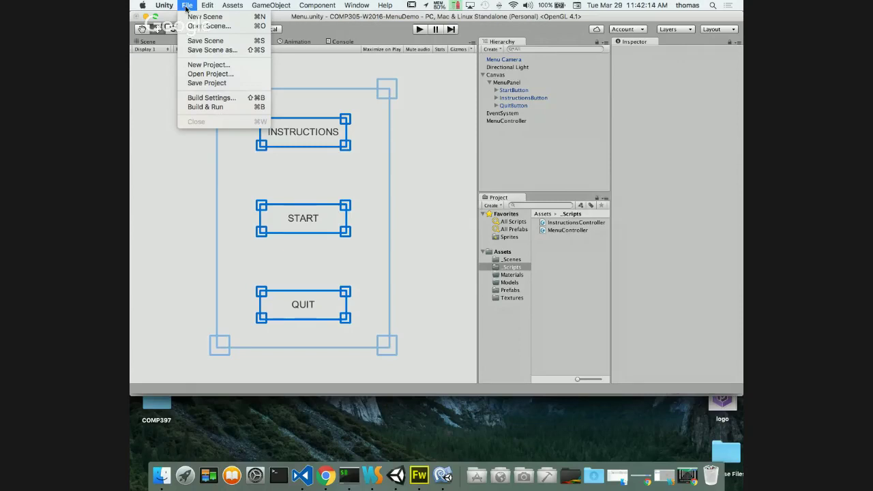
click(203, 41)
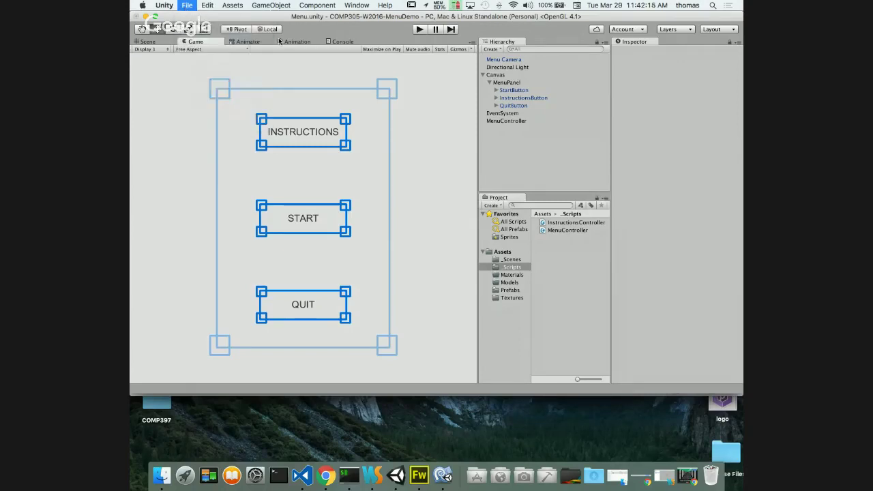
click(185, 7)
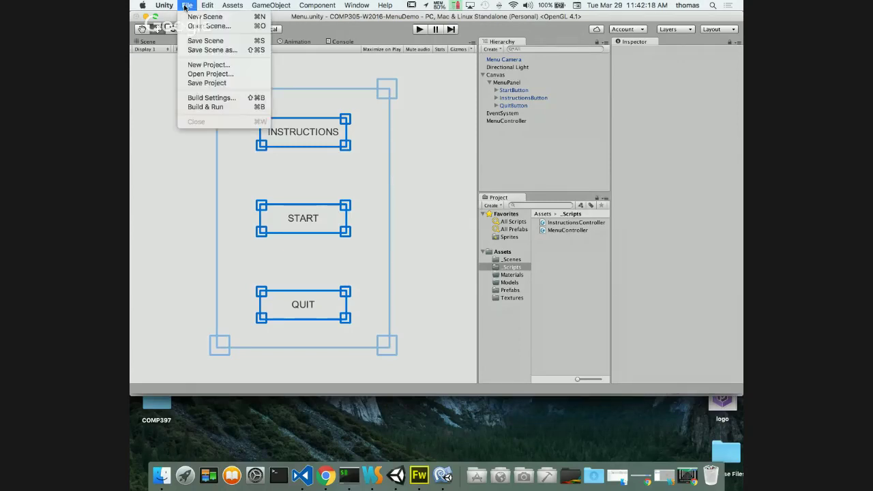
click(208, 101)
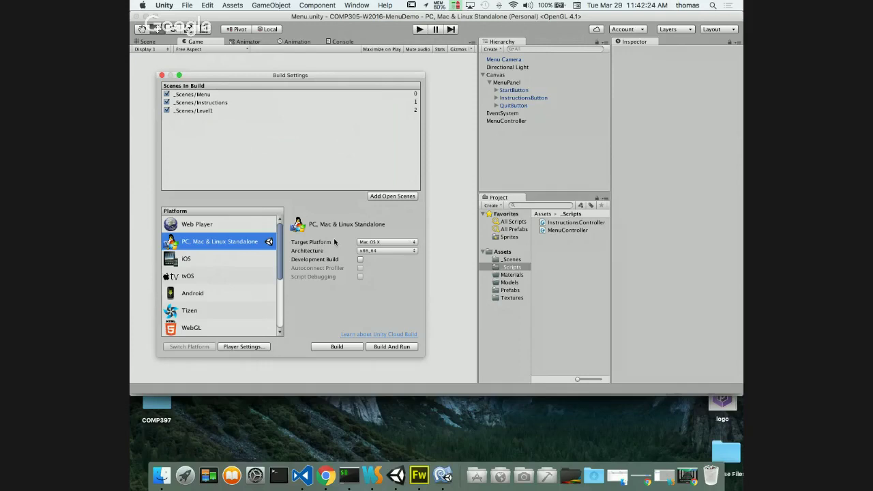
- Start a Mac OS X standalone build and create a Builds folder in the project with a MAC OSX subfolder inside it
click(337, 346)
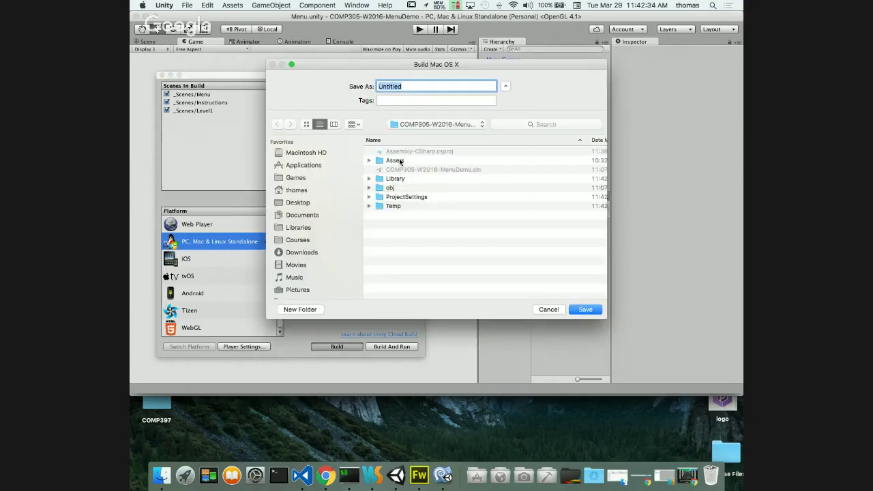
click(300, 309)
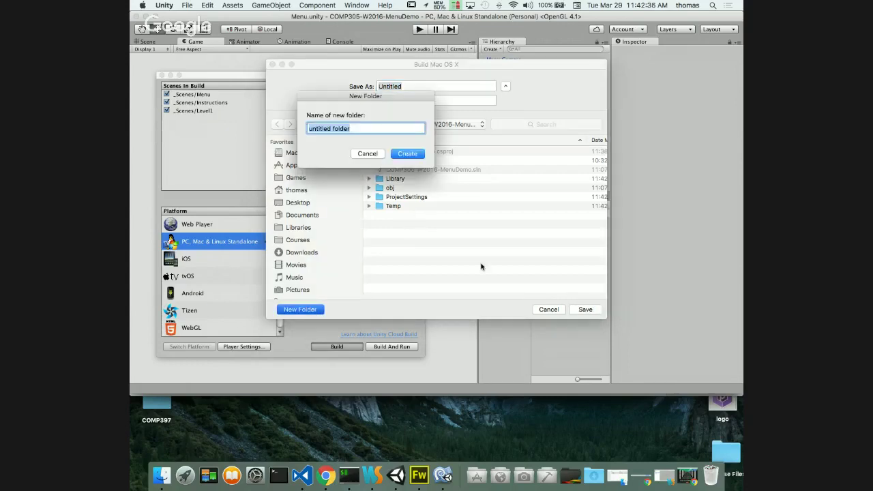
text(Builds)
key(Return)
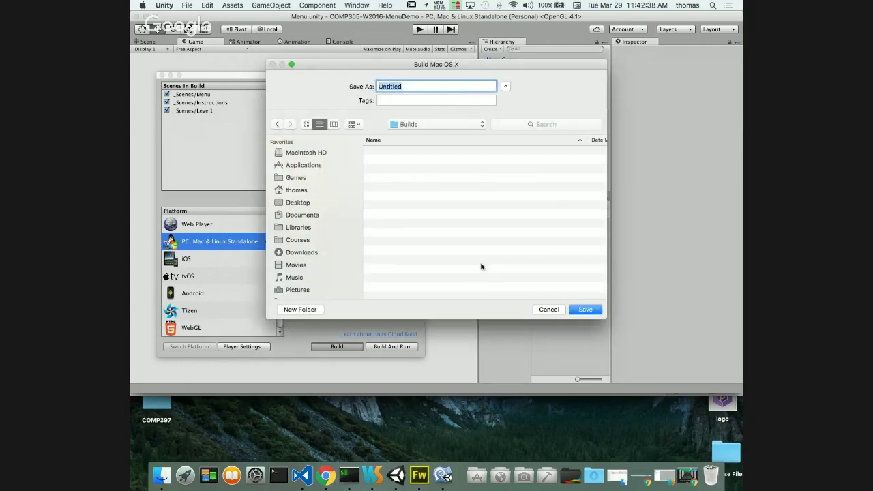
click(298, 310)
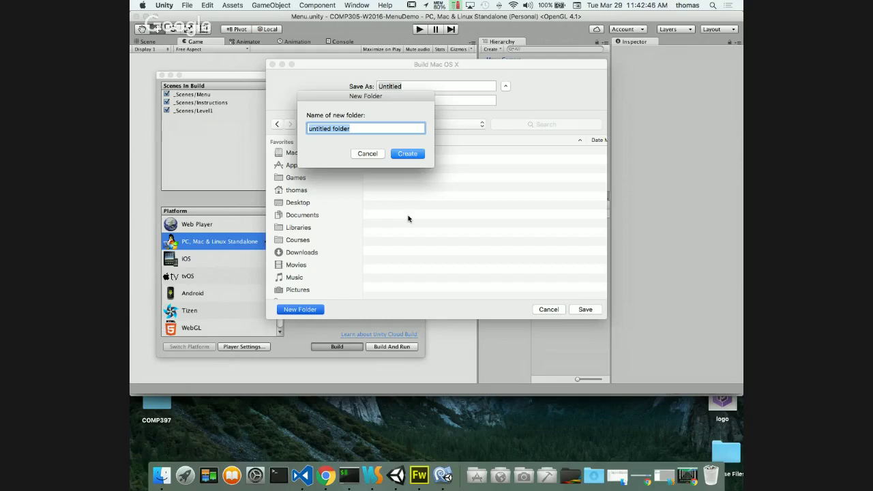
text(MAC OS)
key(BackSpace)
text(OS)
click(416, 154)
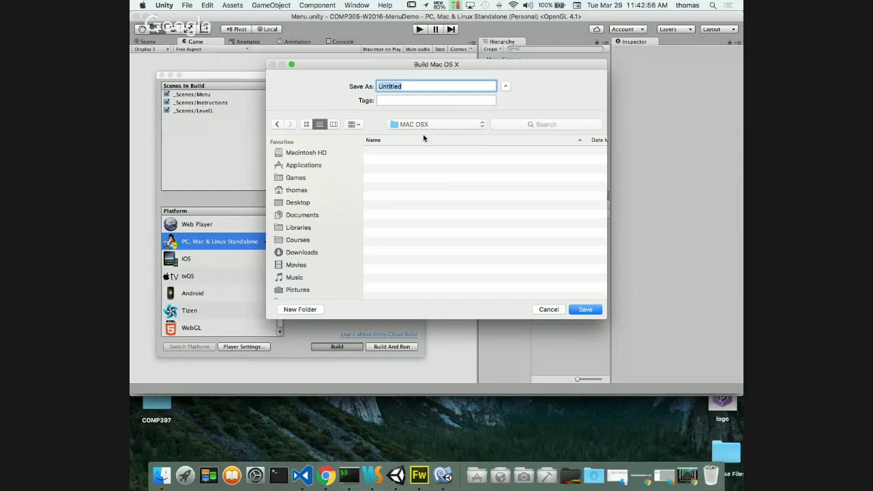
- Name the build "MAC OSX Standalone" and save it in the MAC OSX folder
text(Mac)
key(BackSpace)
key(BackSpace)
text(AC OSX Standalone)
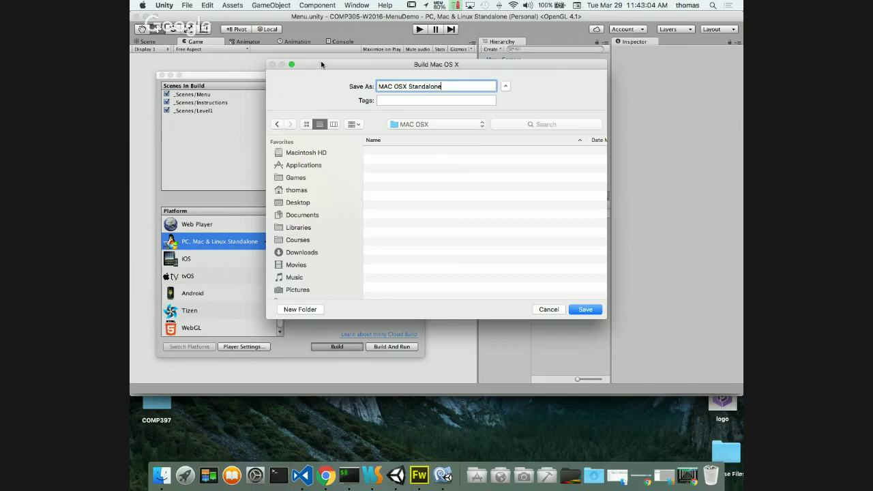
drag(321, 64, 509, 107)
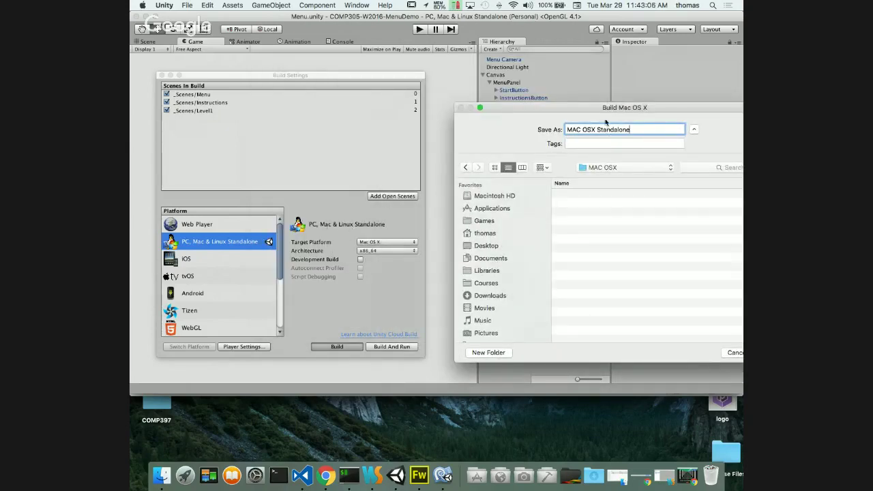
drag(606, 110, 477, 75)
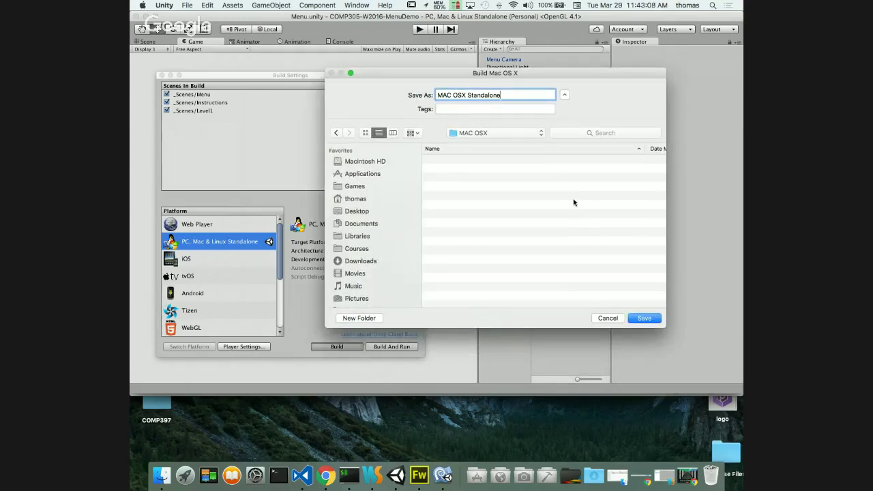
click(645, 319)
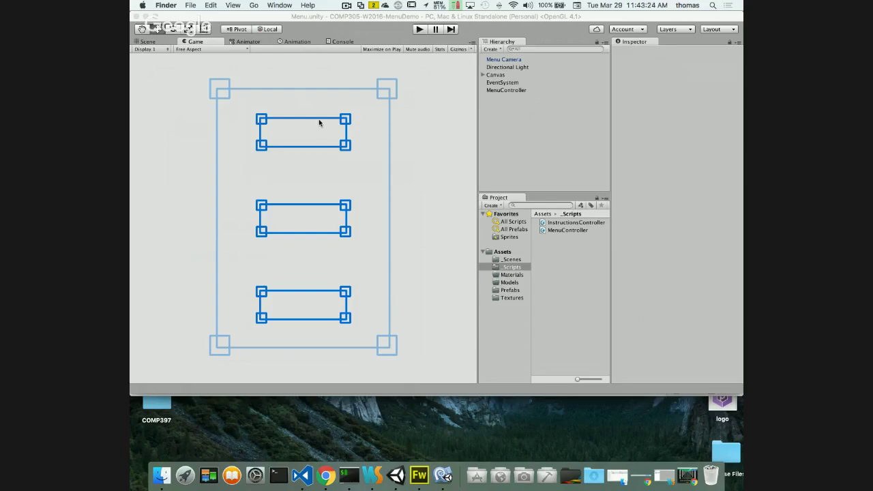
- Build and run the Mac OS X standalone, replacing the existing "MAC OSX Standalone" file, and test the QUIT button in the running game
click(155, 42)
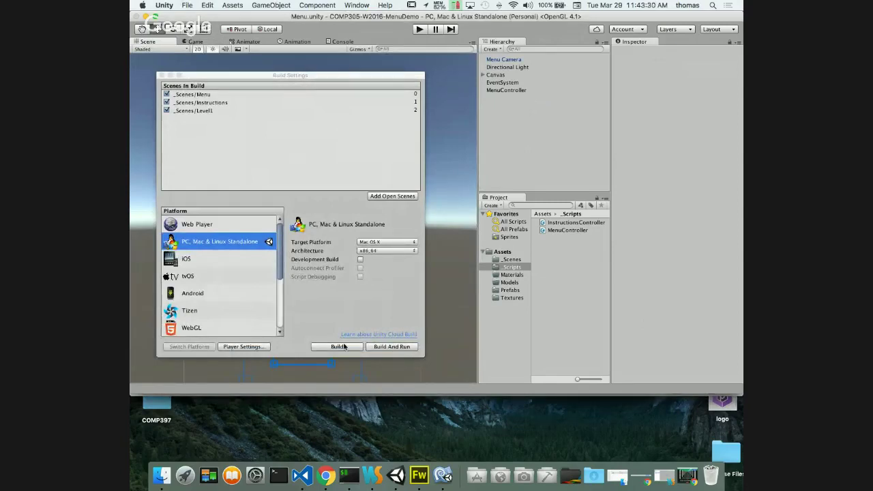
click(386, 346)
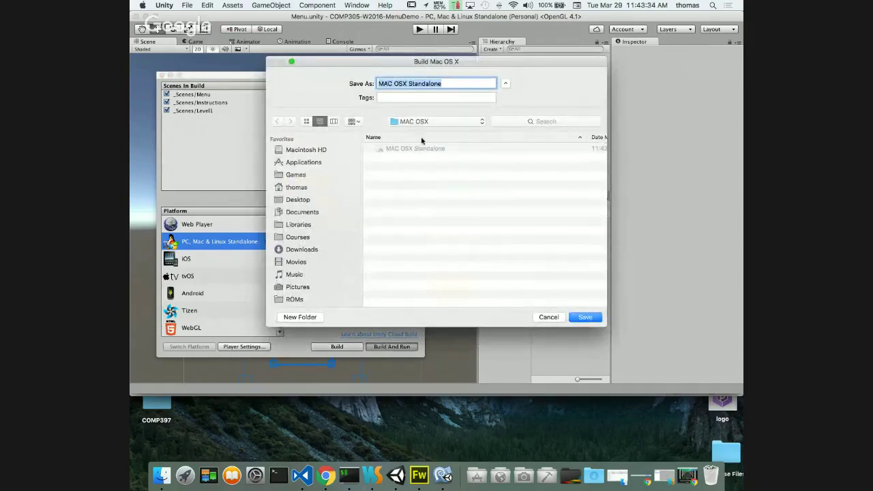
click(584, 317)
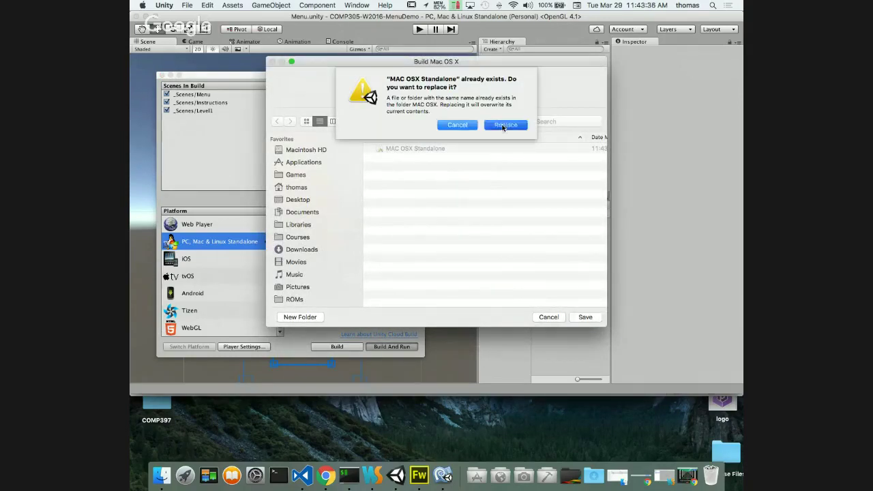
click(504, 125)
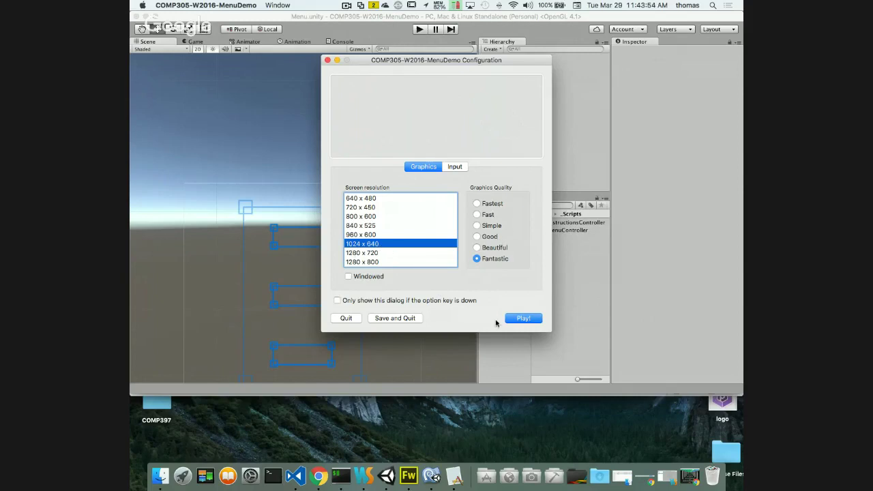
click(521, 318)
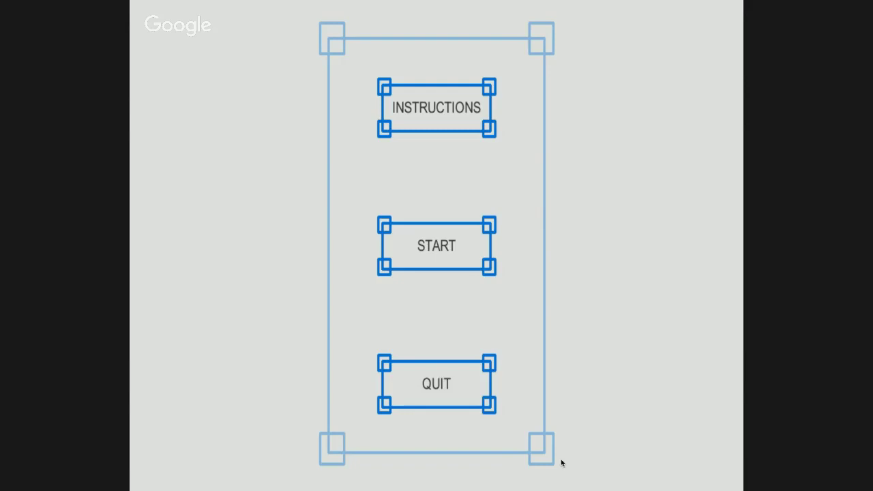
click(450, 387)
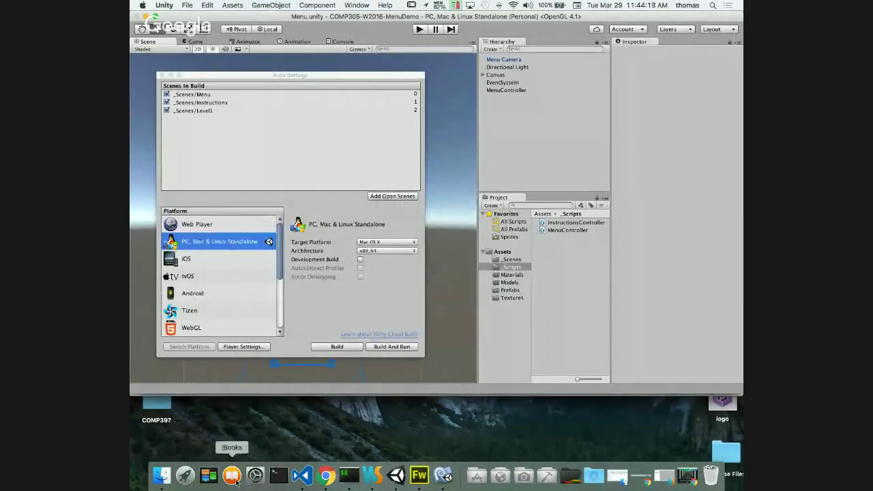
- Switch to Finder, launch MAC OSX Standalone from the MAC OSX folder and start the game at 1024 x 640
click(162, 476)
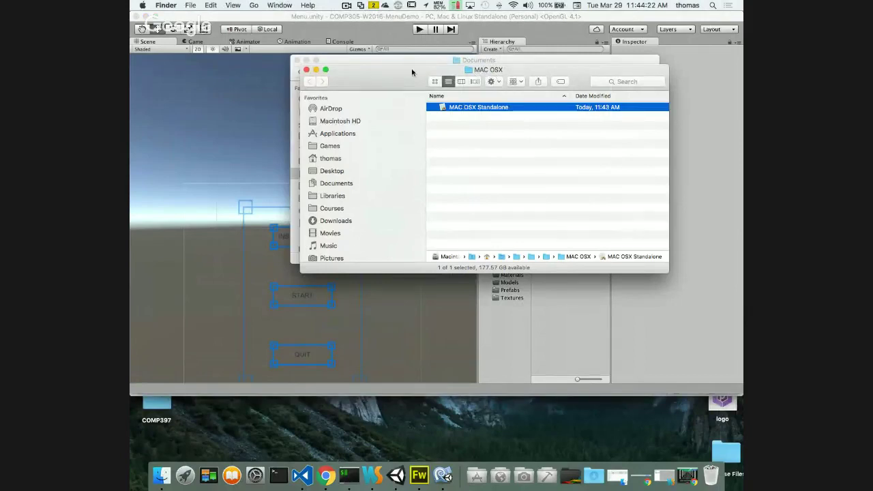
drag(412, 72, 401, 122)
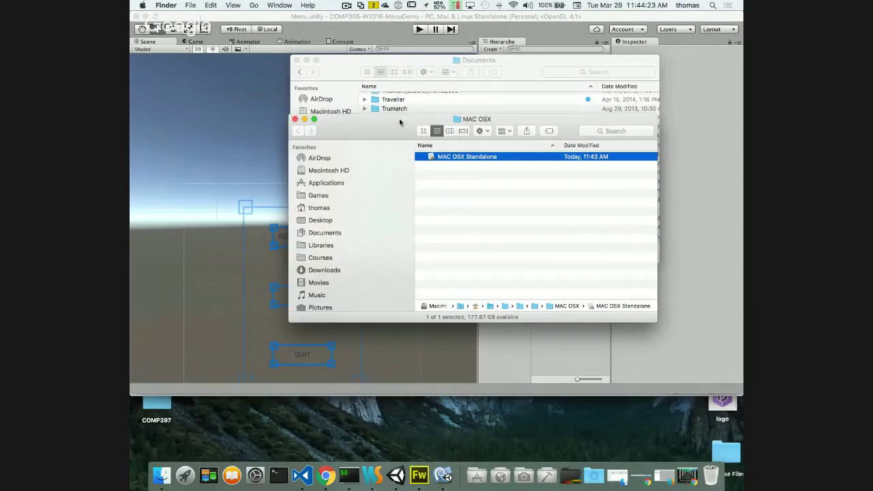
double_click(469, 157)
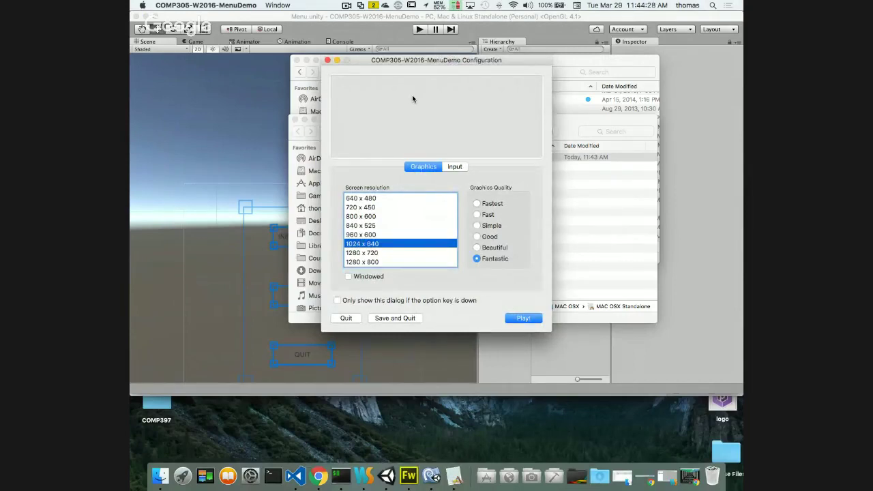
click(522, 318)
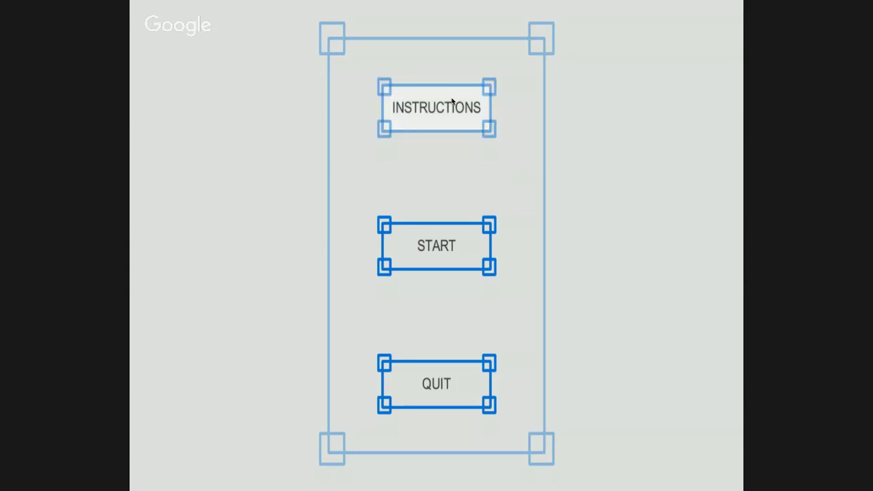
- Test the game's scene changes by opening the instructions, going back to the menu and starting the level
click(430, 107)
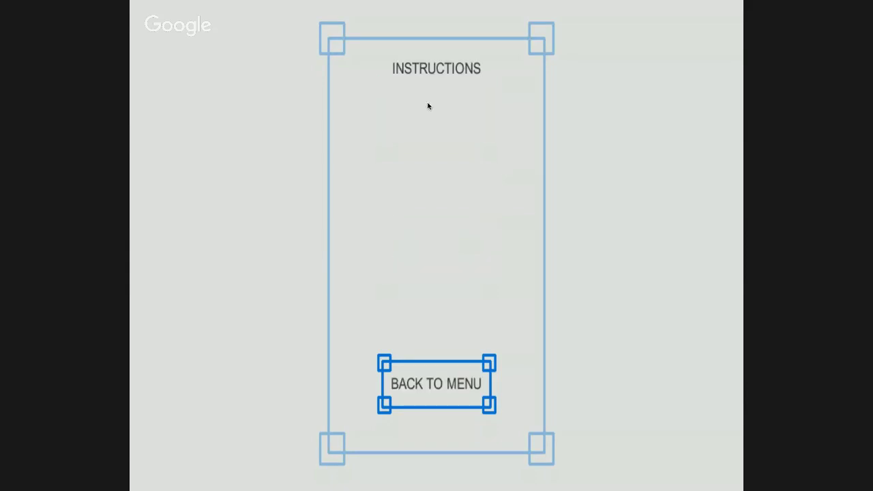
click(415, 390)
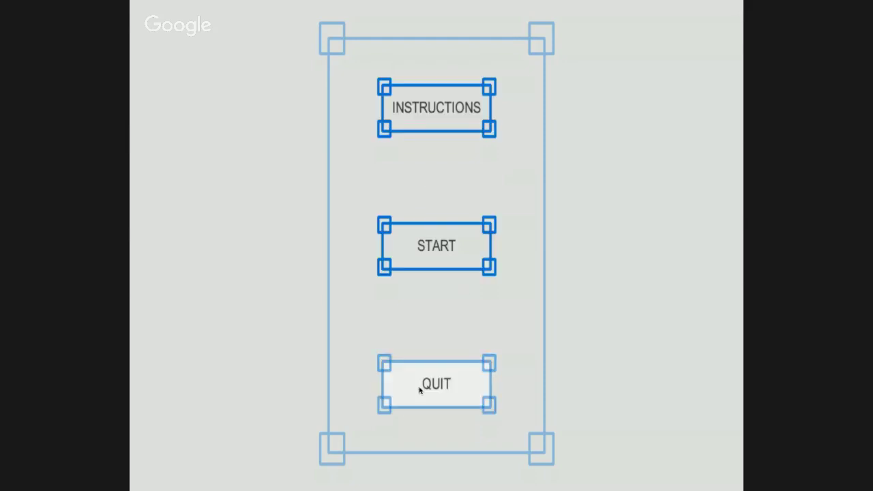
click(425, 251)
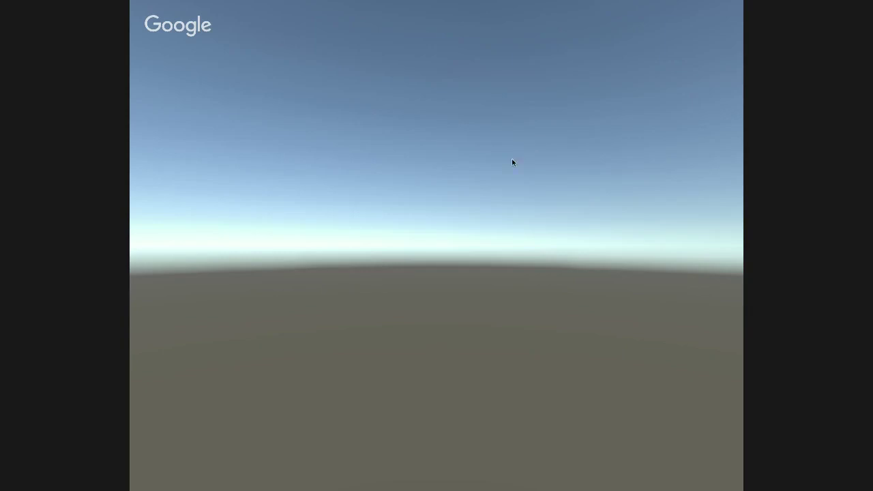
- Quit the running MAC OSX Standalone game from the level scene
key(super+q)
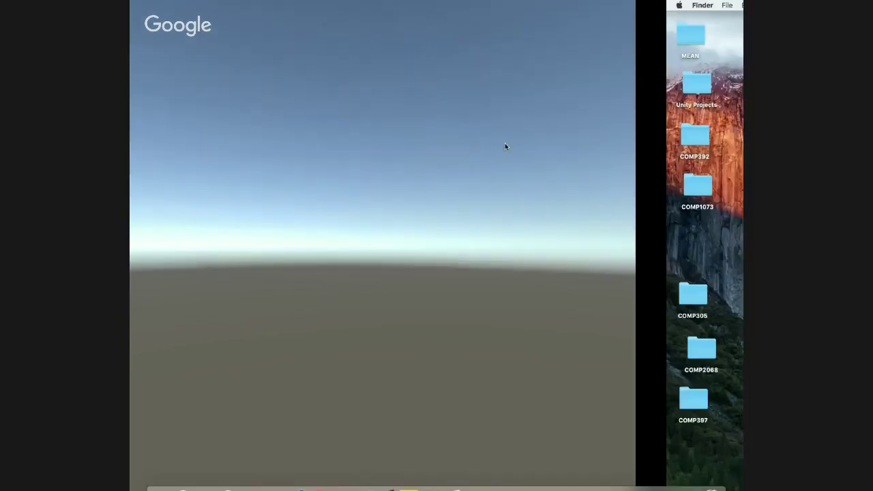
click(453, 475)
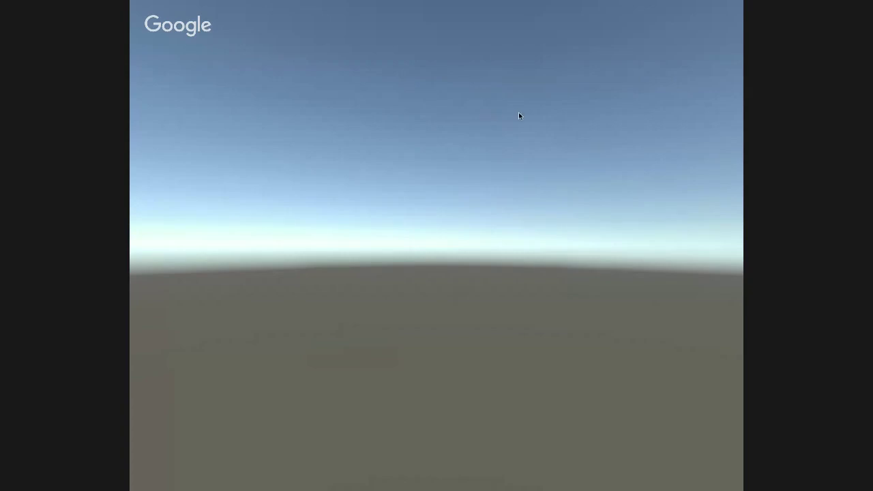
key(super+q)
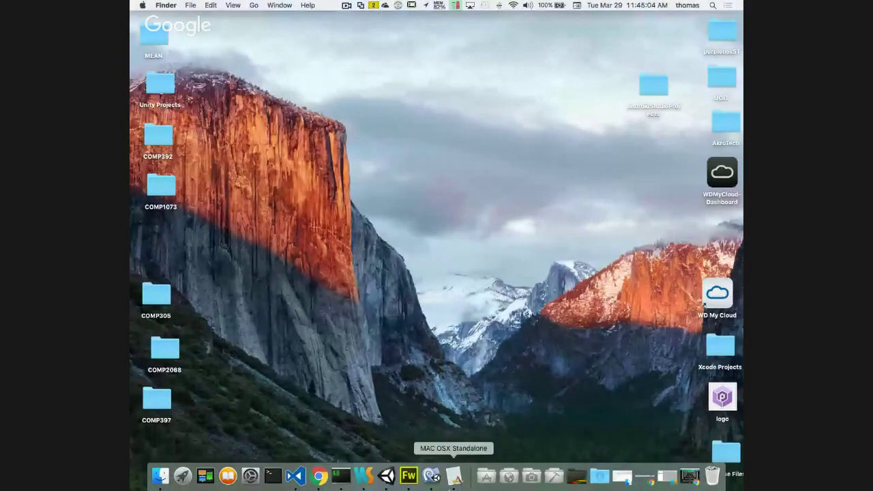
right_click(455, 476)
click(468, 444)
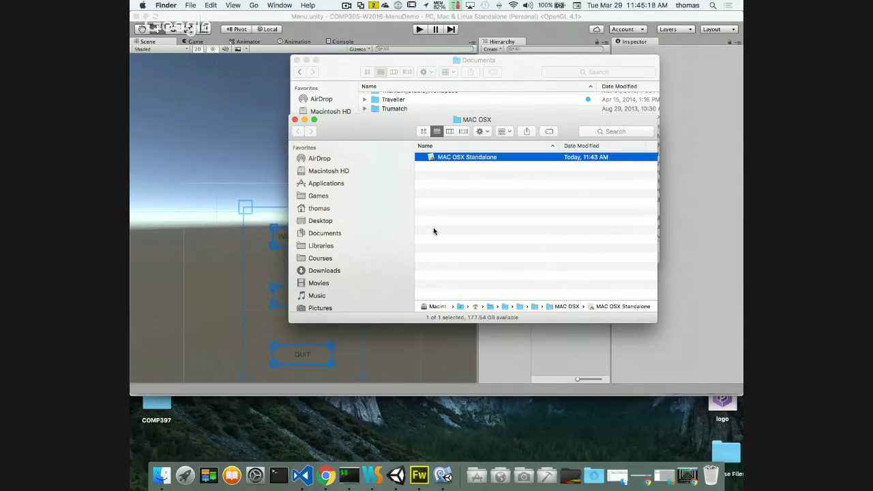
- Return to Unity, close the Build Settings and save the project
click(521, 348)
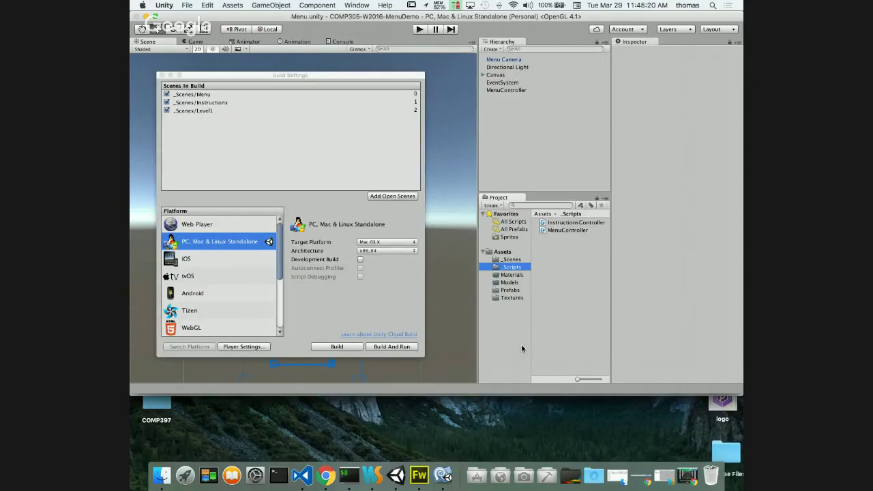
click(162, 75)
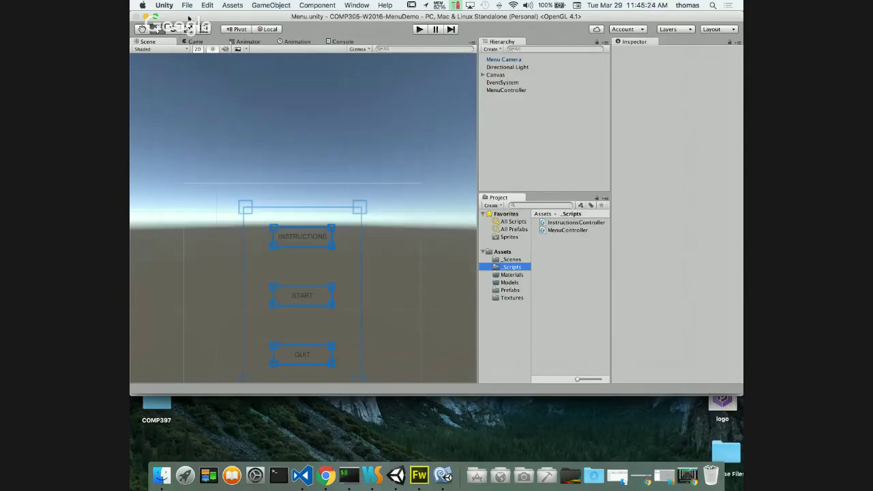
click(187, 5)
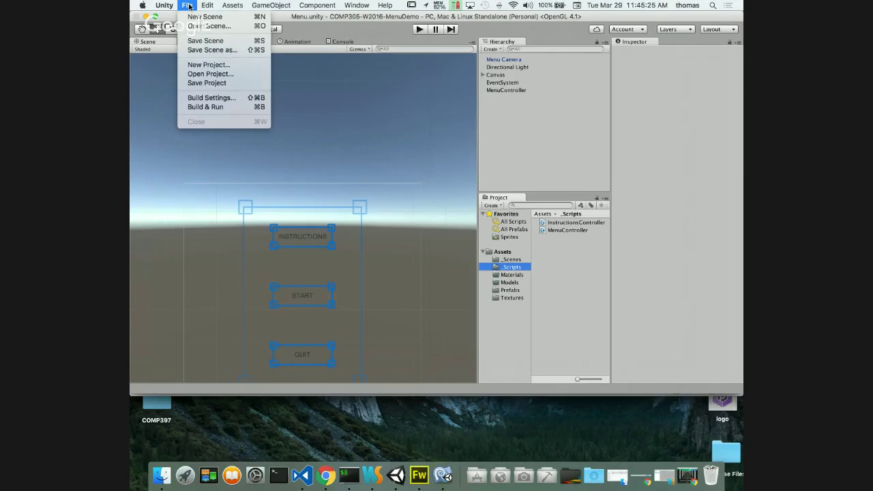
click(197, 84)
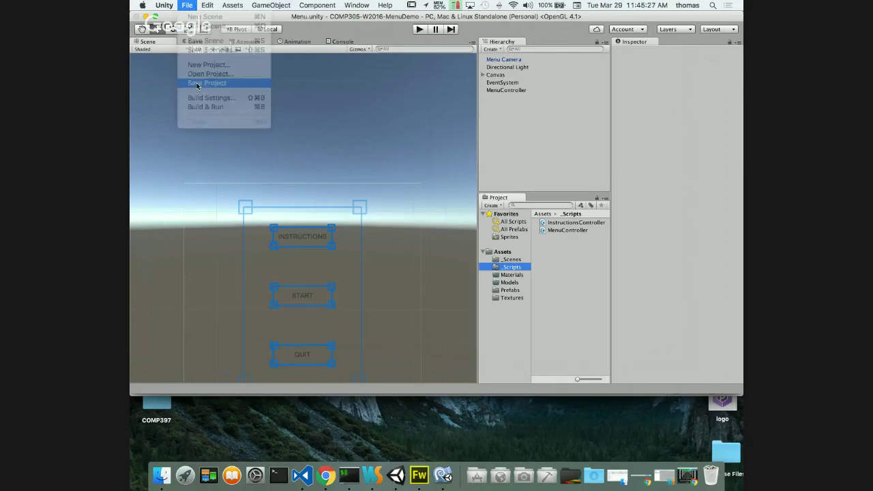
- Quit Unity and close the open MAC OSX and Documents Finder windows
click(164, 5)
click(168, 112)
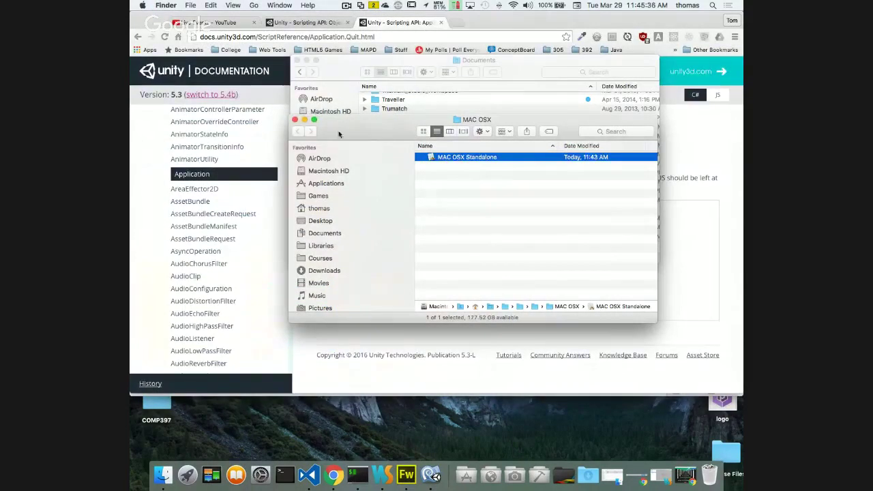
click(294, 119)
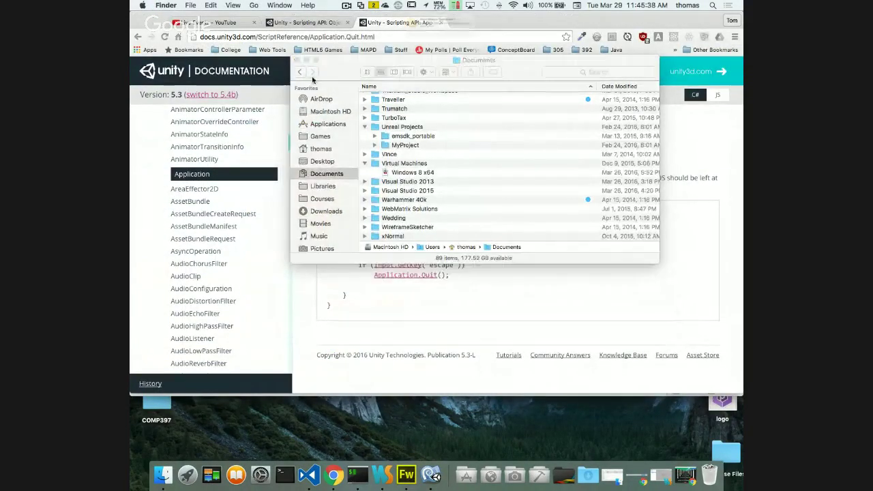
click(297, 60)
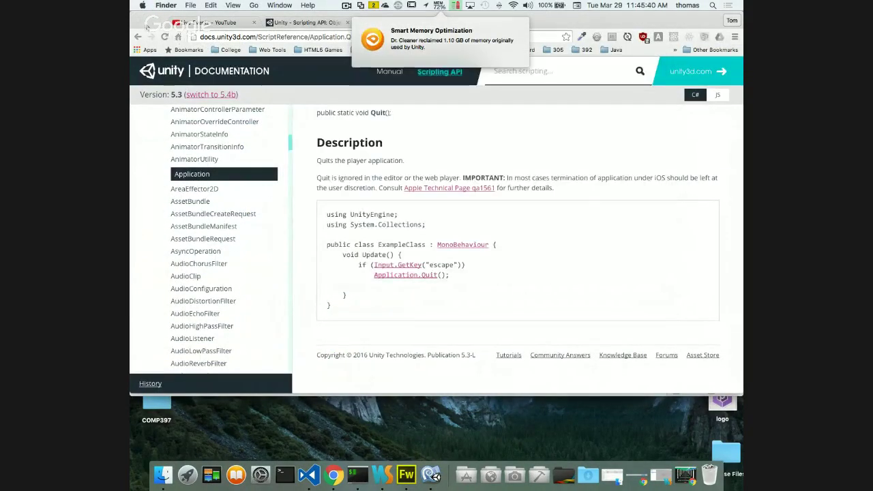
- Open the CentennialCollege organization page at github.com/centennialcollege in a new Chrome tab
click(576, 21)
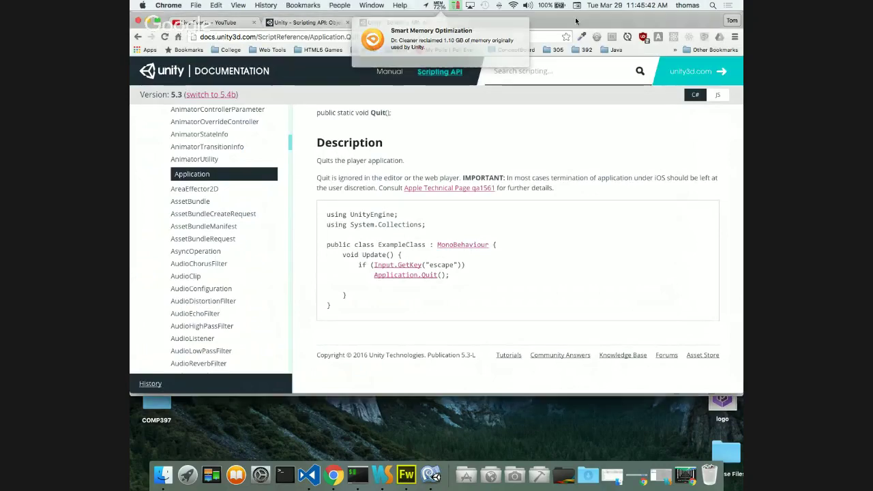
click(455, 24)
text(github.com)
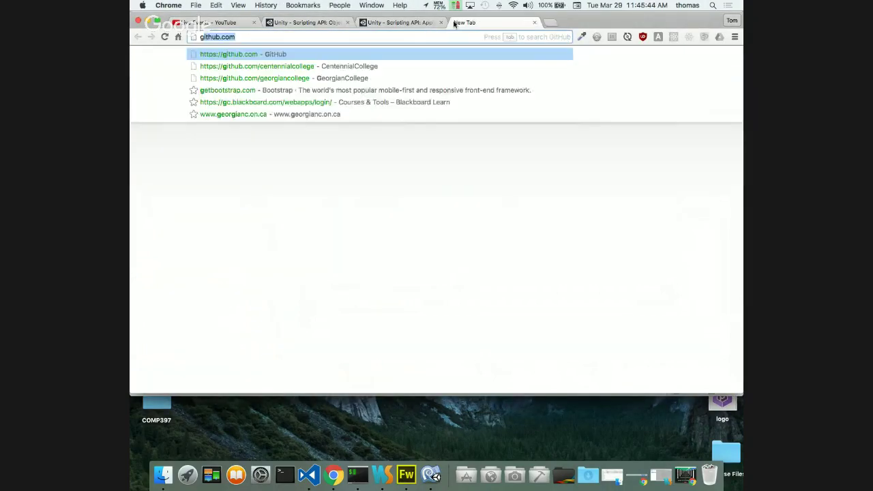
key(Return)
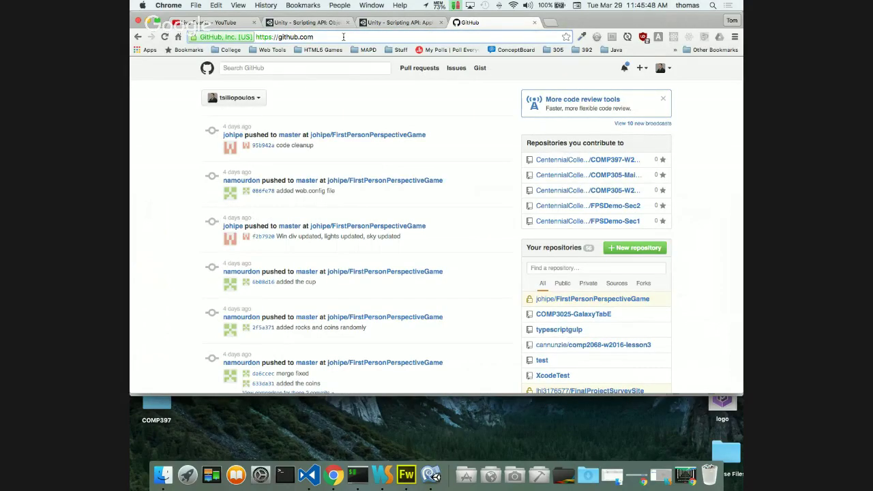
click(343, 37)
text(/c)
key(Return)
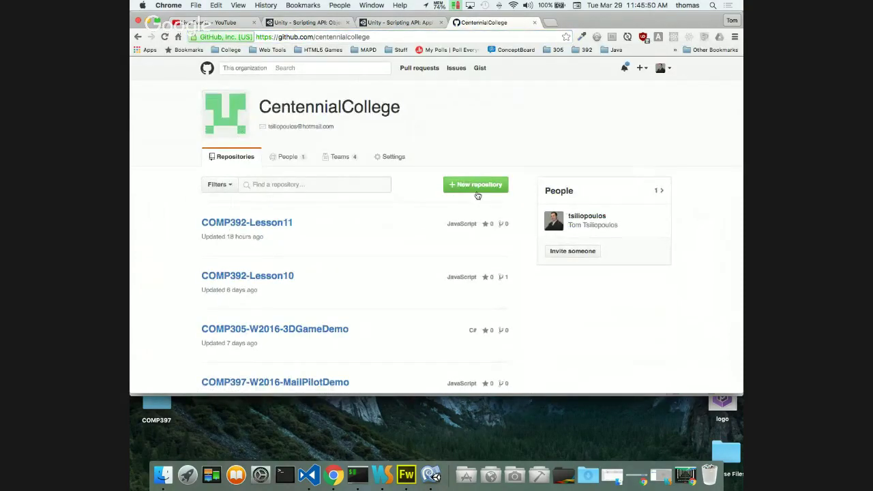
- Create a new public repository named COMP305-MenuDemo under CentennialCollege, without a README, .gitignore or license
click(476, 193)
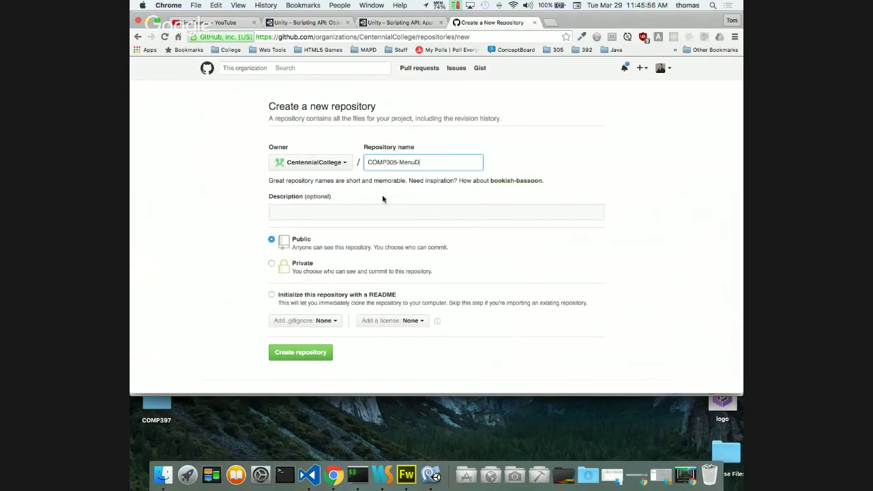
click(314, 352)
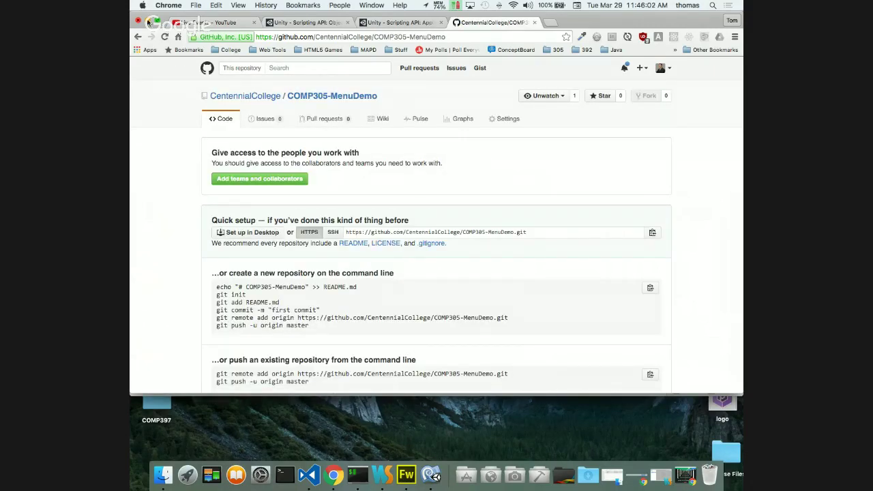
- Switch to Adobe Fireworks, close the open button image and quit Fireworks
key(super+Tab)
key(super+Tab)
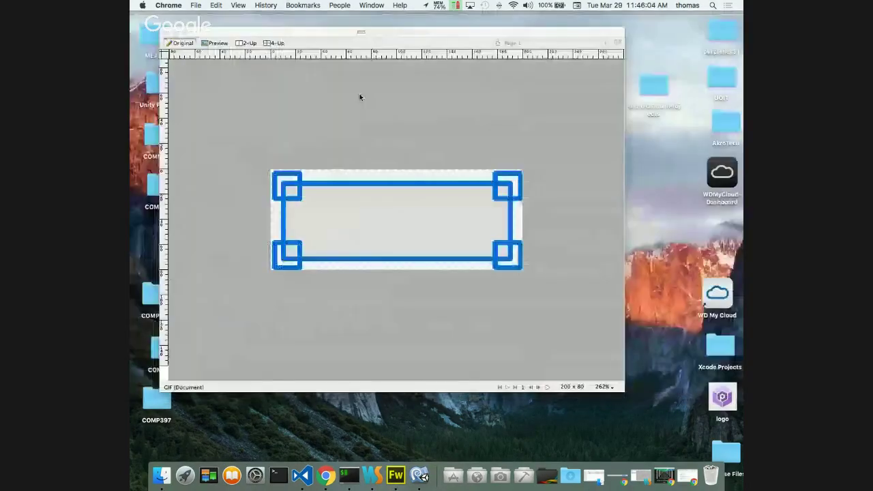
click(168, 32)
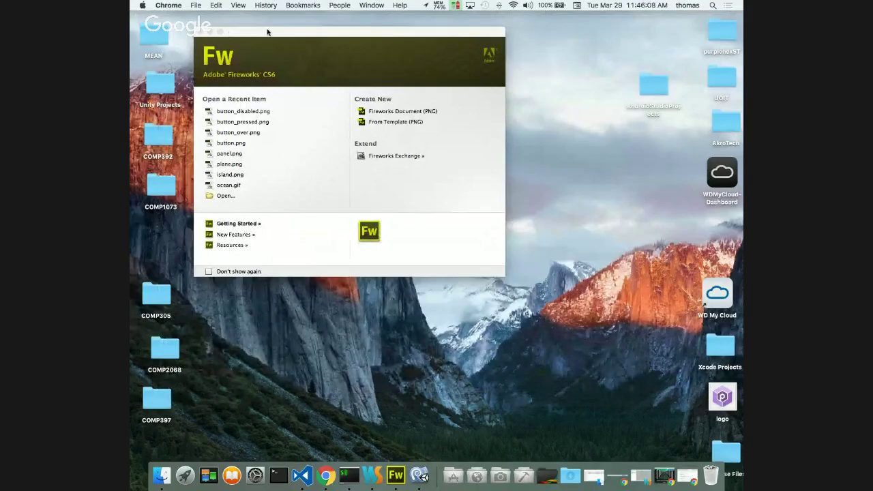
click(171, 4)
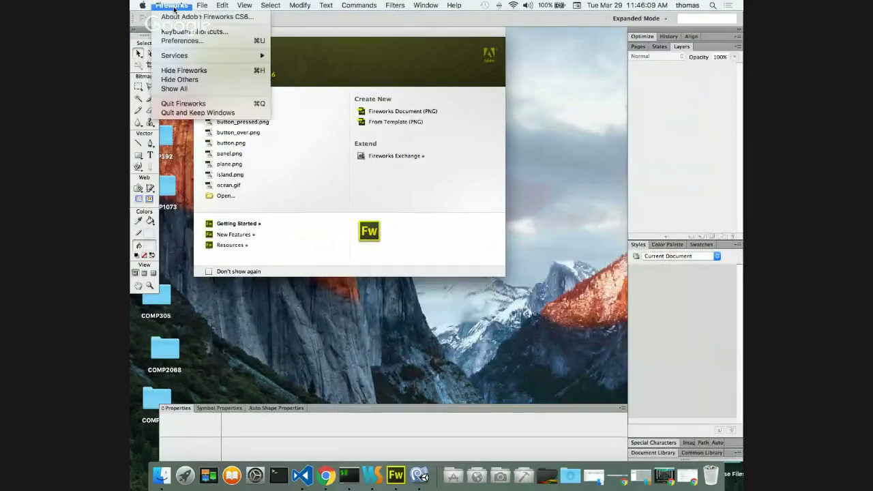
click(175, 103)
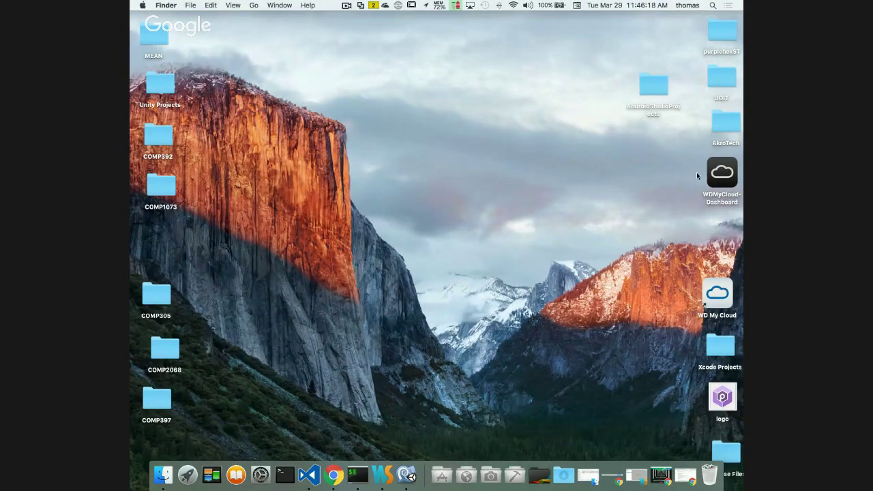
- Open the Unity Projects folder, switch to iTerm, change into the COMP305-W2016-MenuDemo folder and clear the terminal
double_click(158, 89)
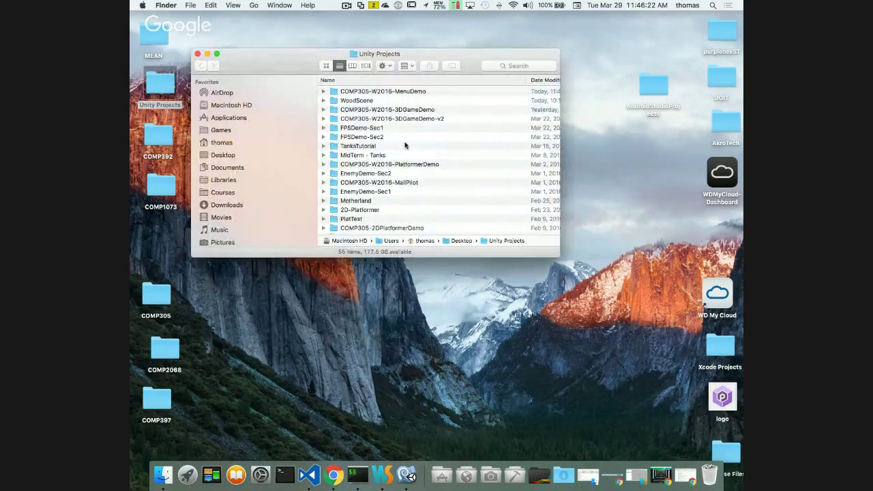
click(358, 474)
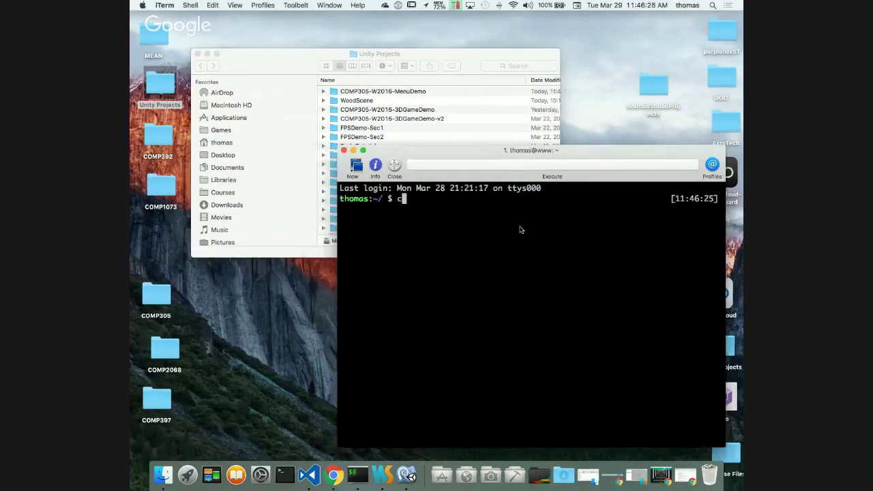
text(cd)
drag(374, 93, 463, 199)
key(Return)
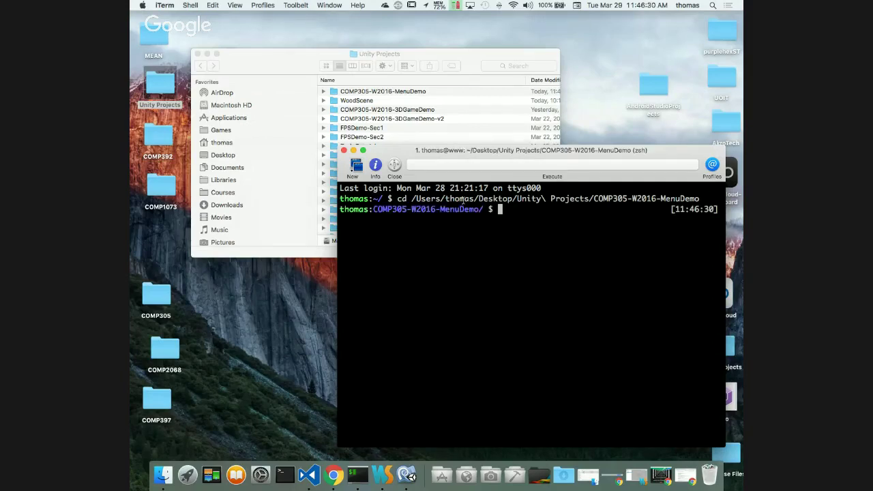
text(clear)
key(Return)
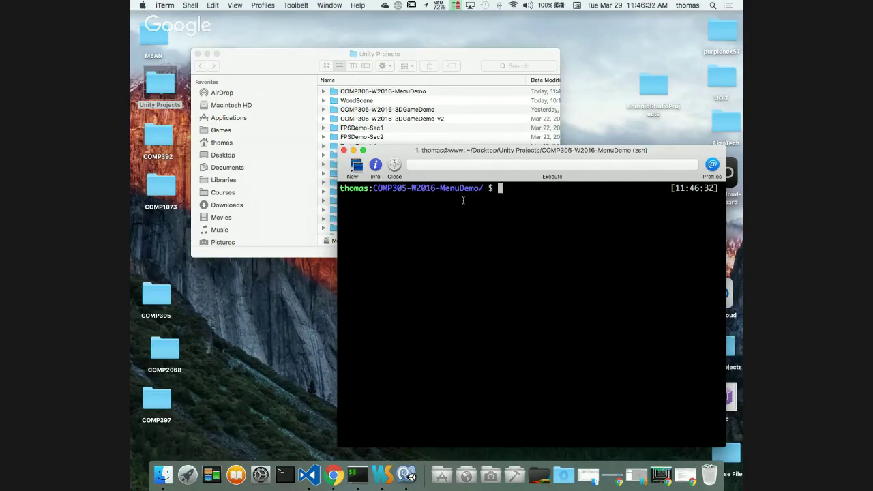
- Initialize a Git repository in the project folder and commit all its files with the message "Initial Commit"
text(git init)
key(Return)
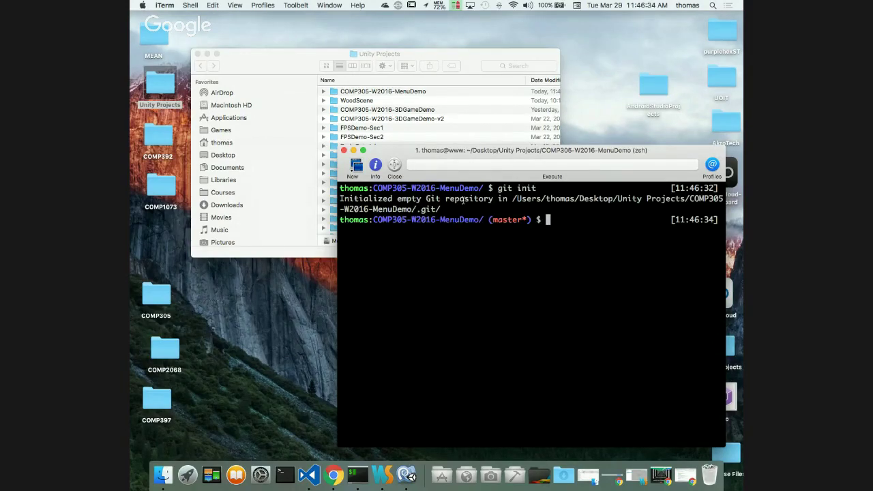
text(git add .)
key(Return)
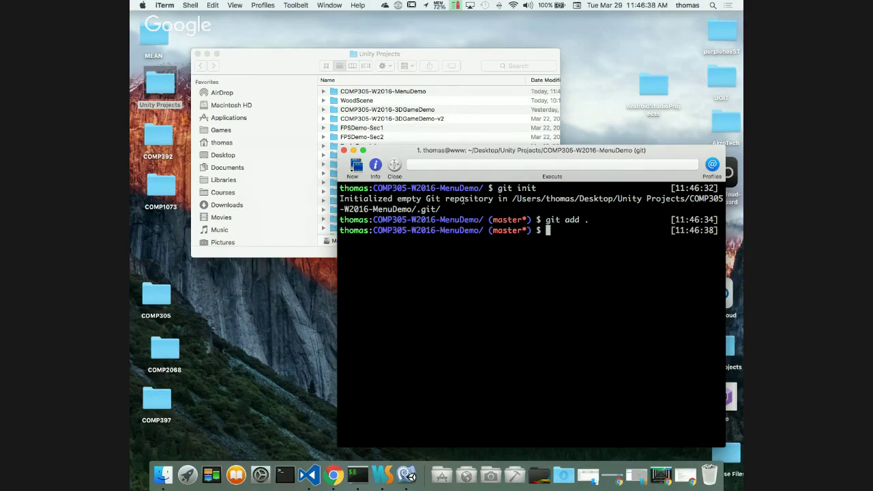
text(git commit )
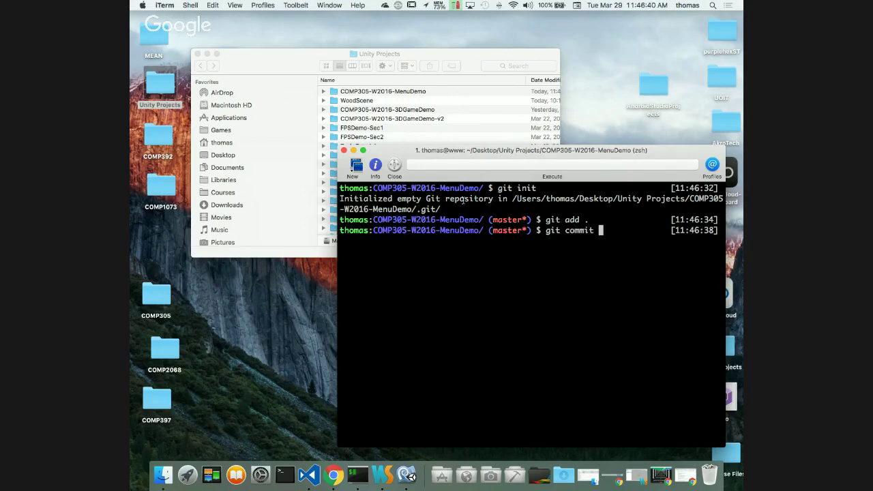
text(-m "Initial Commit")
key(Return)
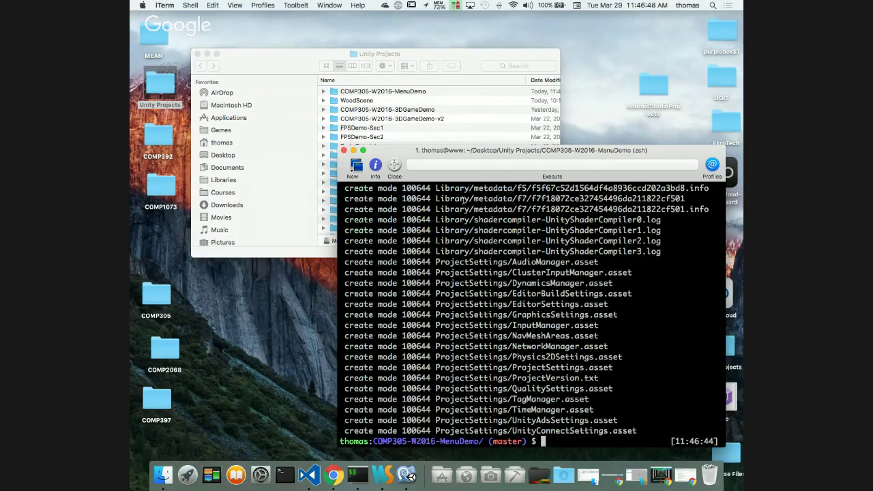
- Run GitHub's commands to add the COMP305-MenuDemo origin and push master, and reload the repository page in Chrome
click(333, 472)
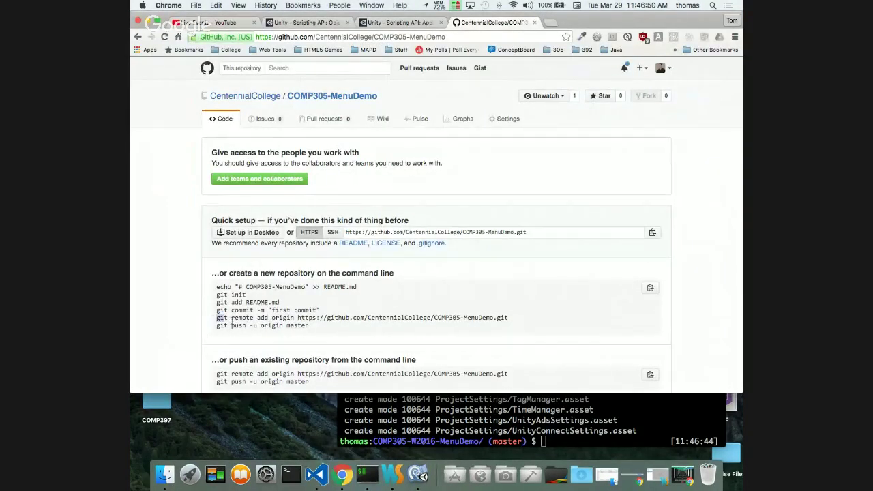
drag(214, 317, 319, 327)
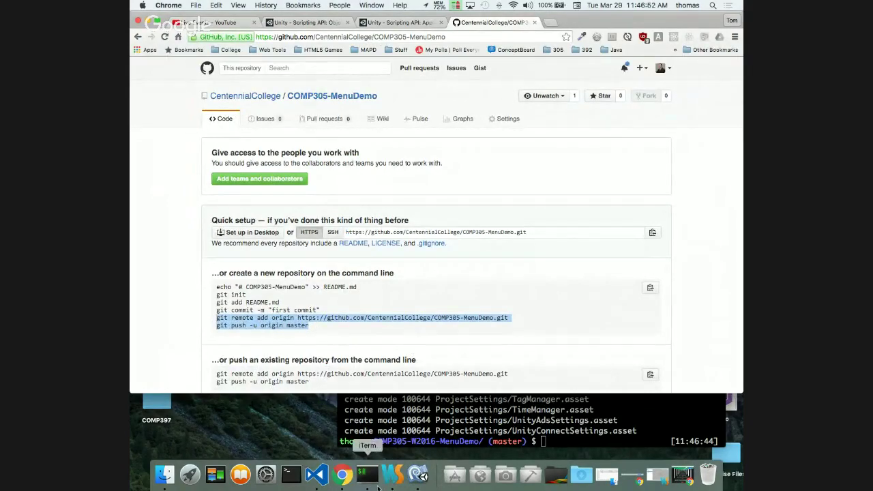
click(368, 445)
key(super+v)
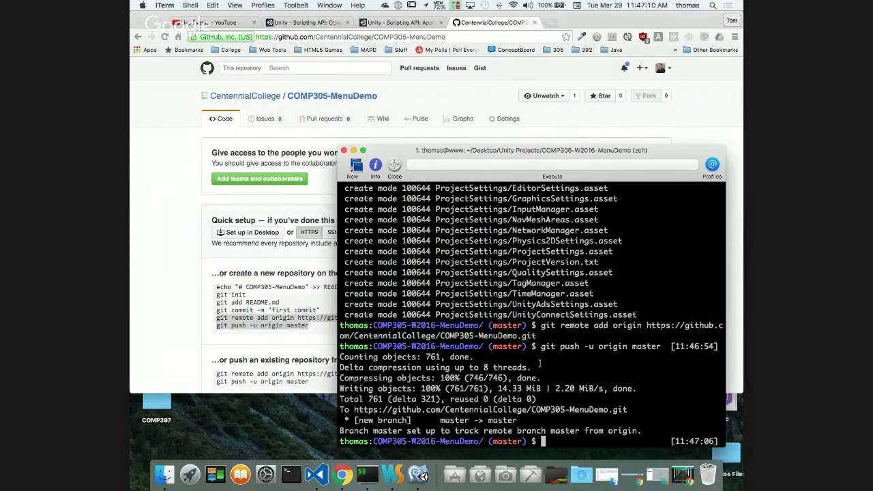
key(super+Tab)
key(super+r)
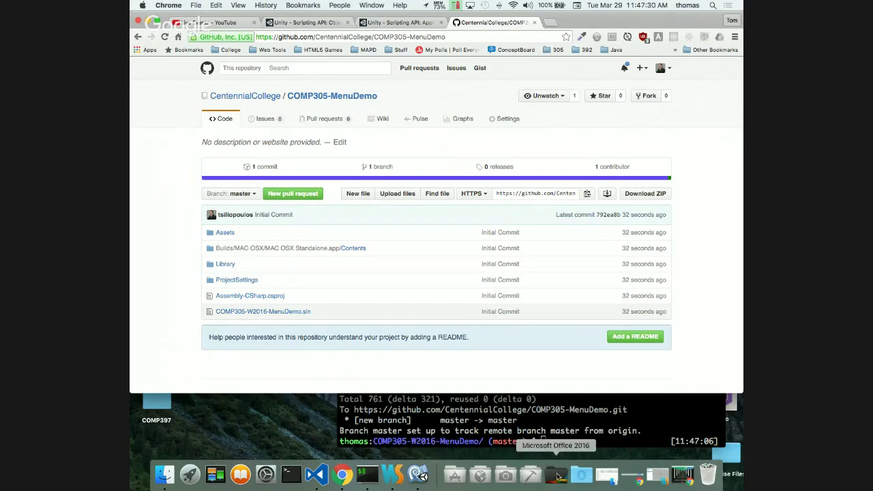
- Launch Unity from the Design applications folder and open the COMP305-W2016-MenuDemo project
click(530, 477)
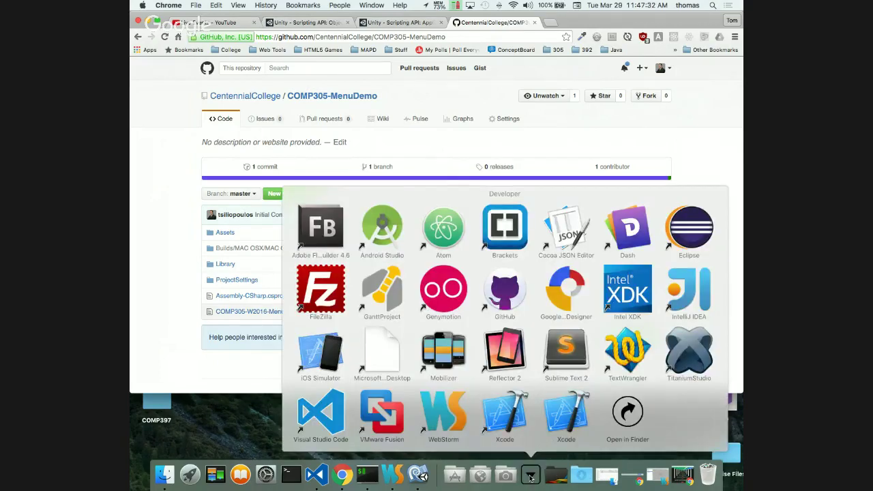
click(505, 476)
scroll(678, 377, down, 3)
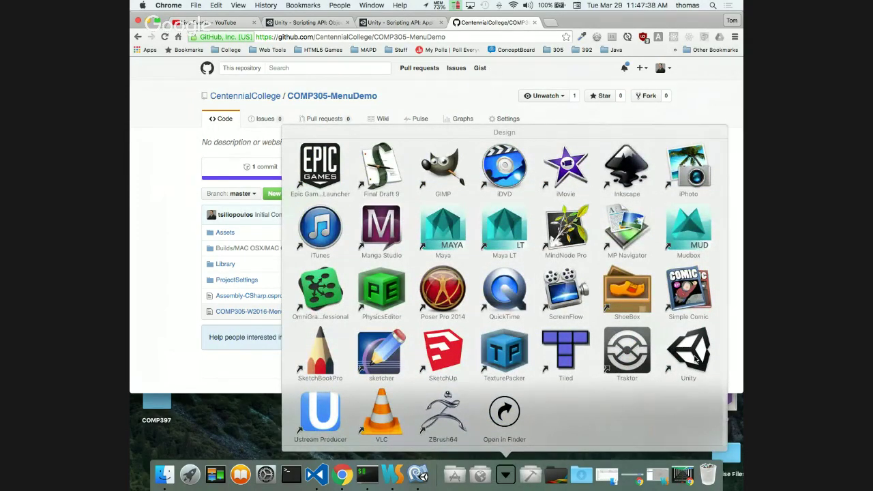
click(689, 351)
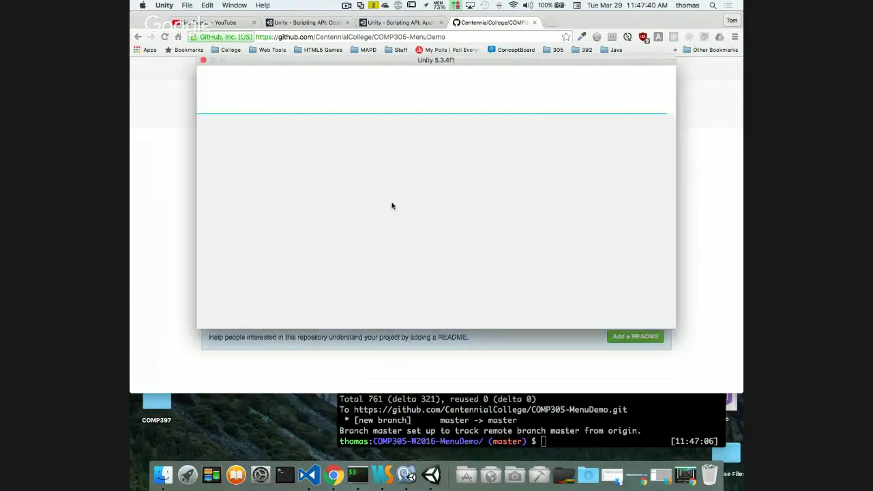
click(291, 136)
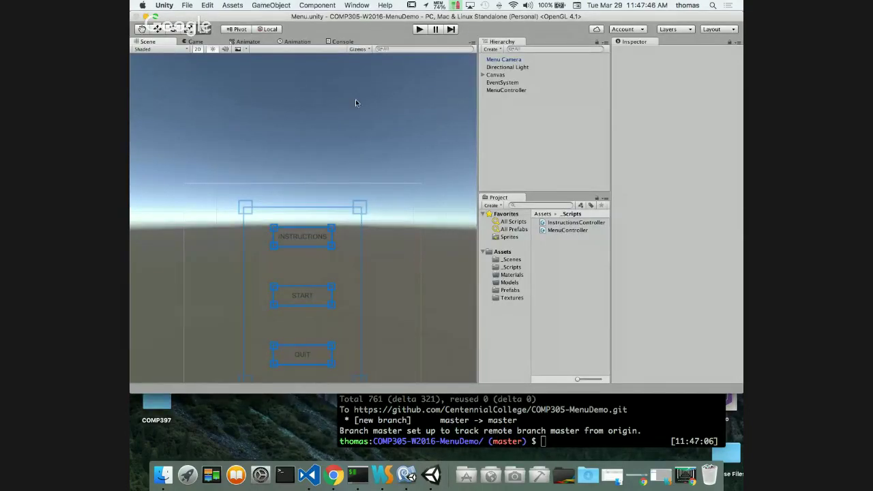
- In the build settings, set the standalone target platform to Windows and the architecture to x86_64
click(182, 5)
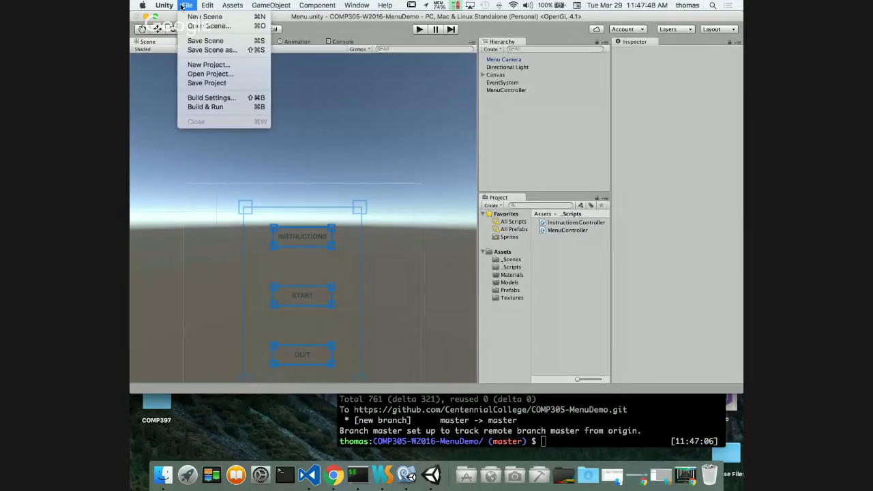
click(208, 99)
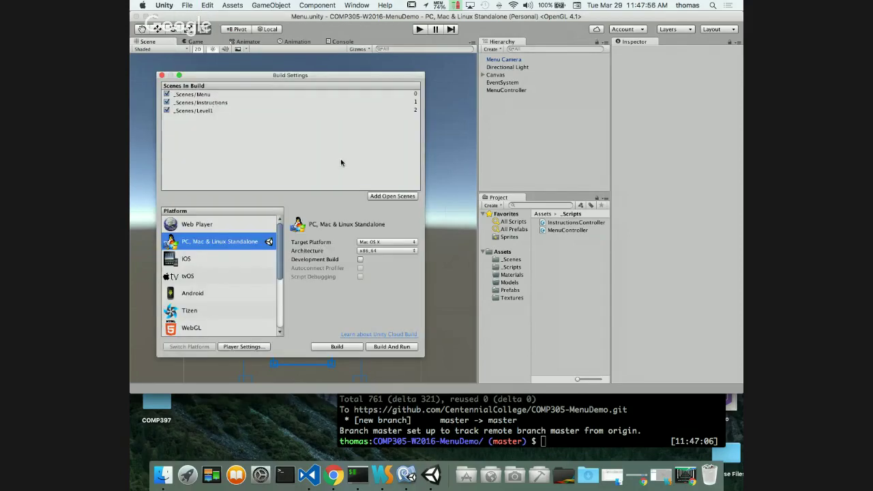
click(380, 242)
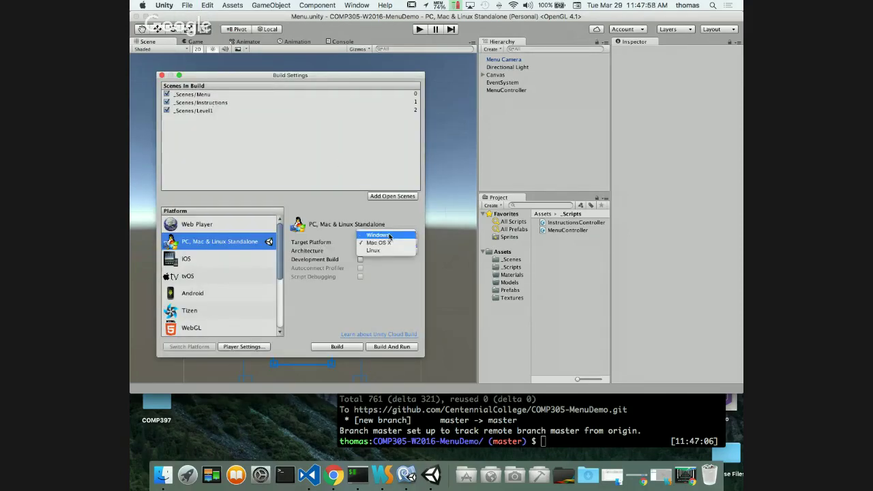
click(378, 235)
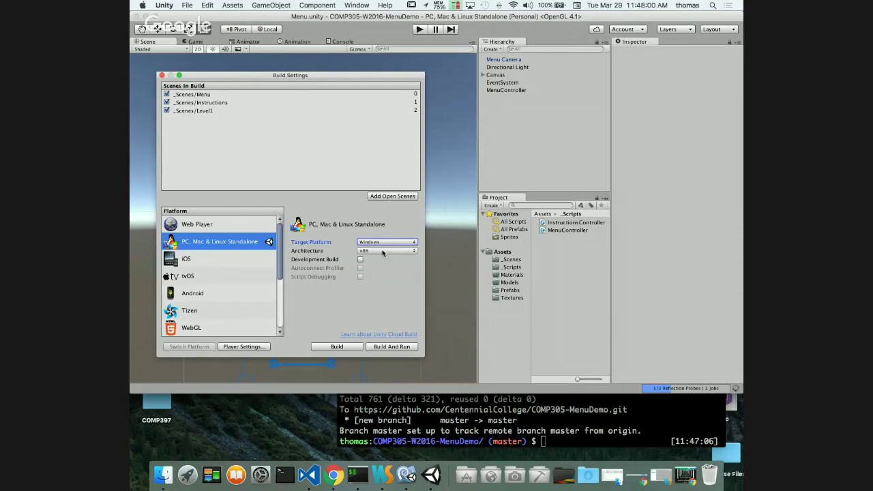
click(384, 251)
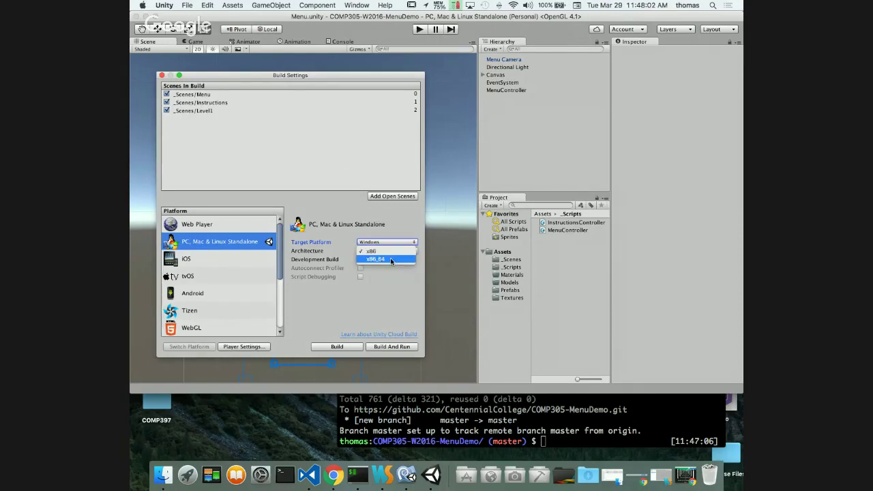
click(388, 259)
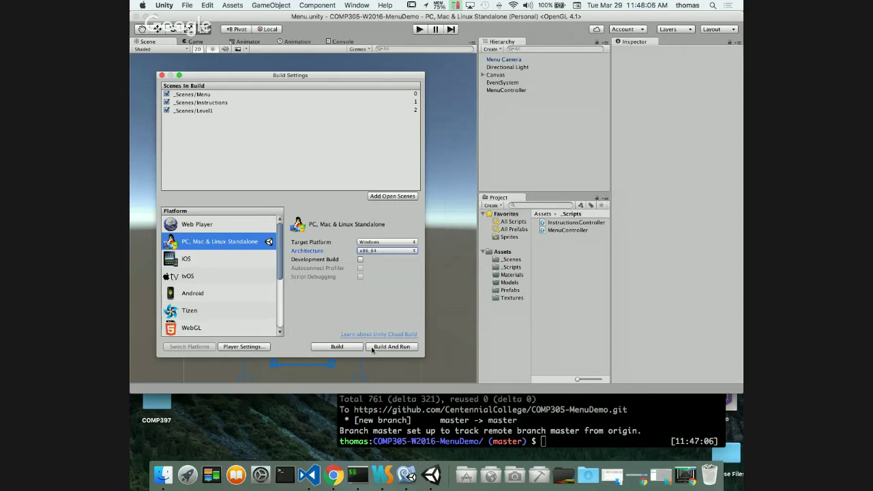
- Start a Windows build and create a folder named Windows inside Builds as its destination
click(337, 346)
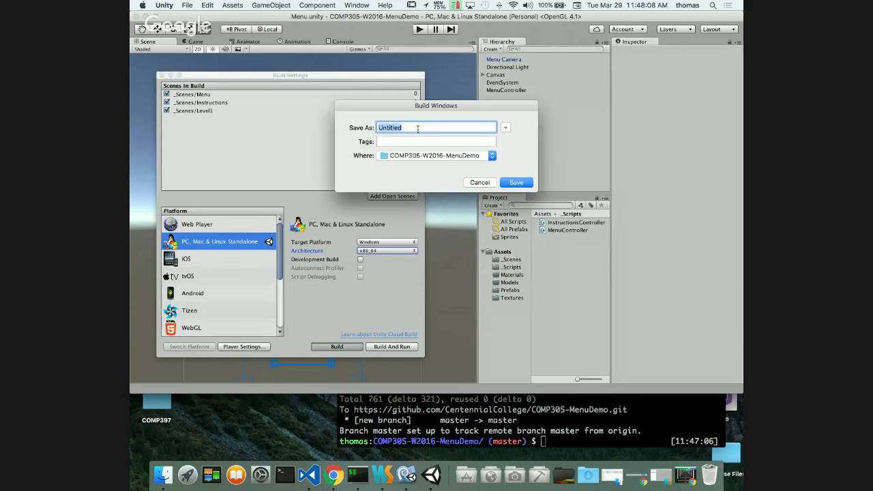
click(506, 127)
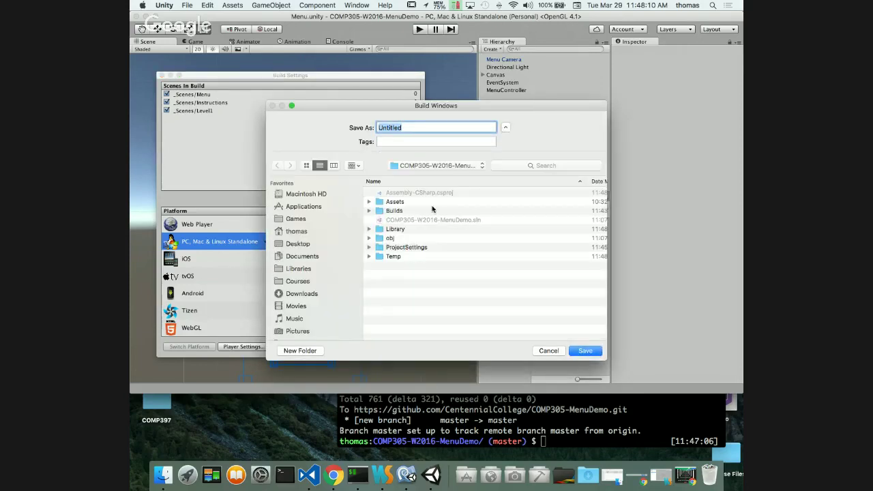
double_click(395, 211)
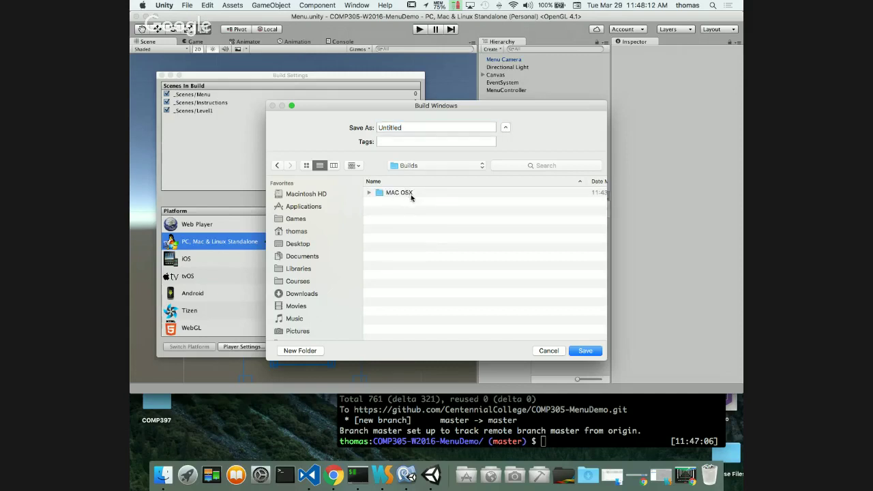
click(307, 351)
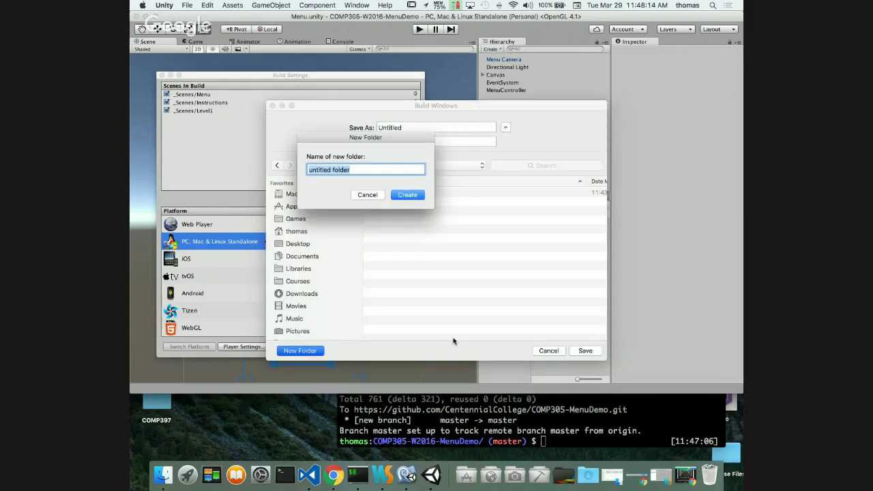
text(Windows)
click(403, 195)
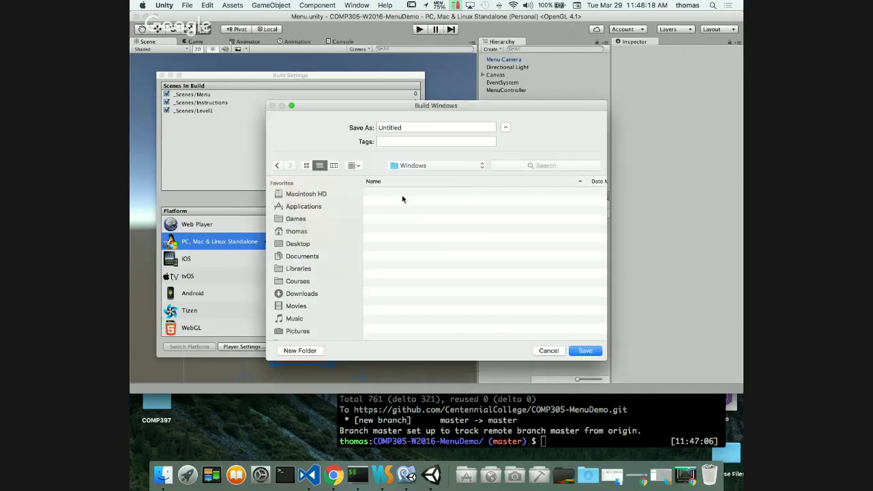
- Name the build "Windows Standalone" and save it in the Windows folder
click(412, 127)
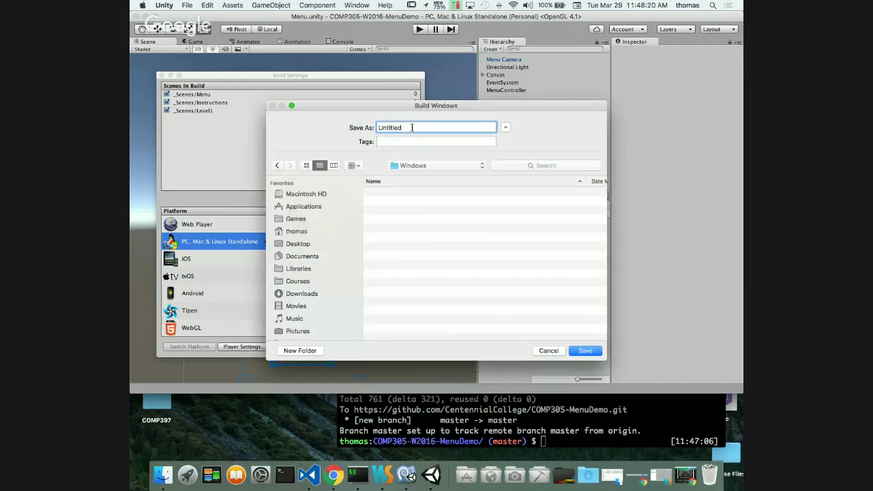
key(BackSpace)
key(BackSpace)
key(BackSpace)
key(BackSpace)
key(BackSpace)
key(BackSpace)
key(BackSpace)
key(BackSpace)
text(Windows Standalone)
click(585, 350)
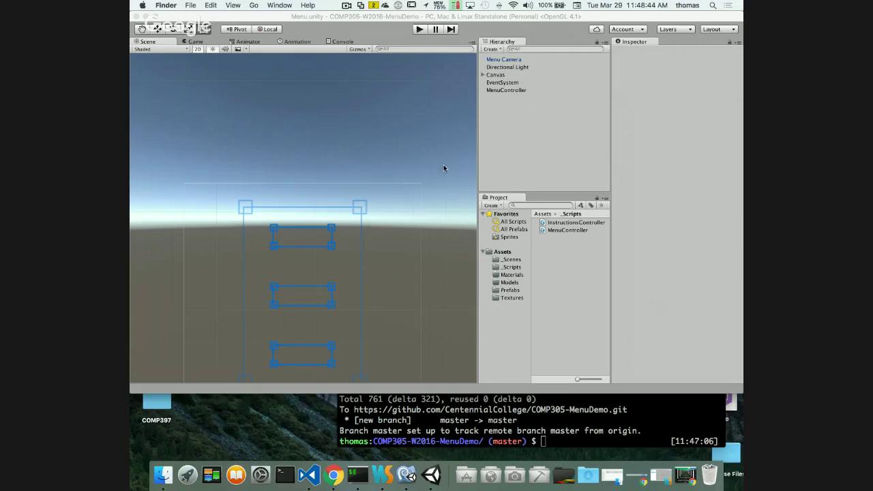
- Return to Unity, close the build settings, save the project and quit Unity
click(190, 5)
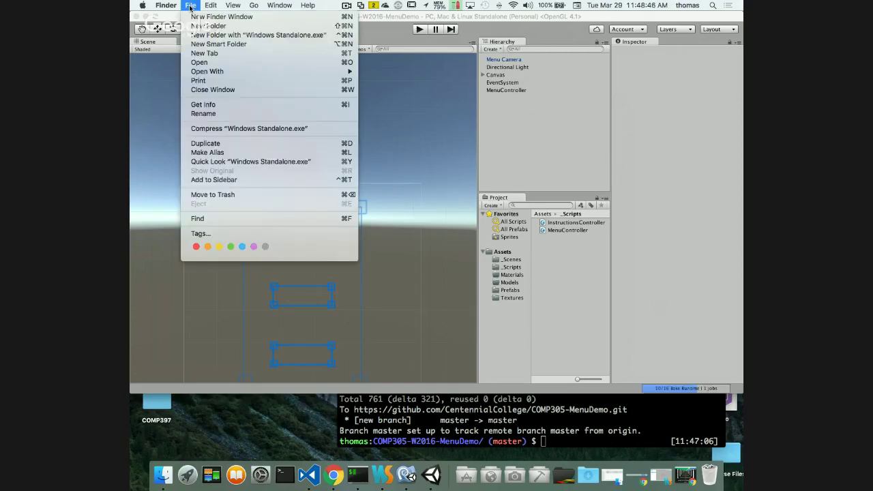
click(387, 36)
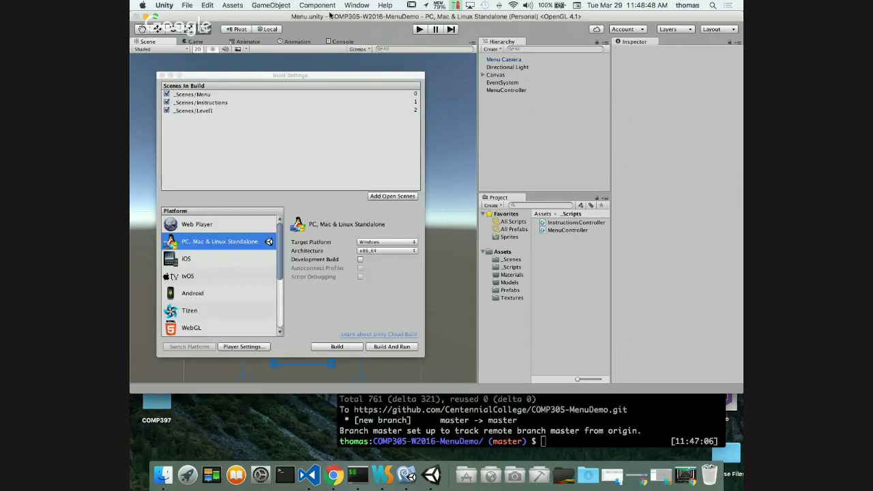
click(162, 75)
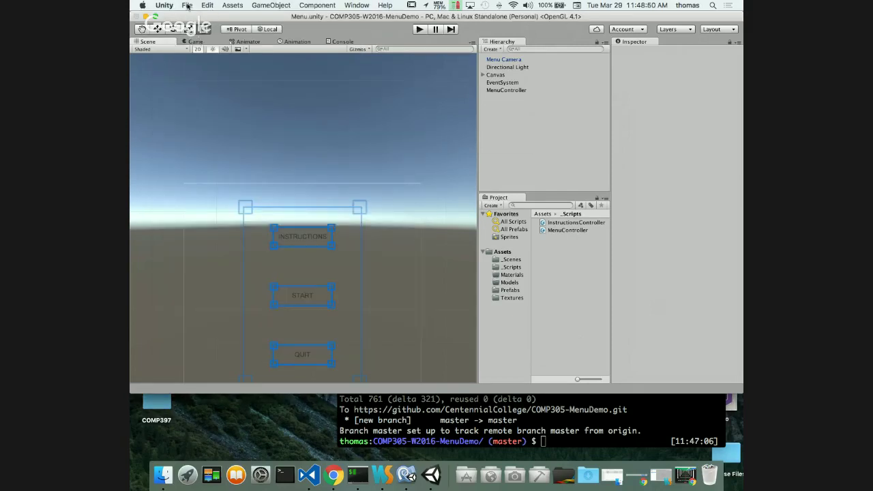
click(187, 6)
click(261, 83)
click(163, 5)
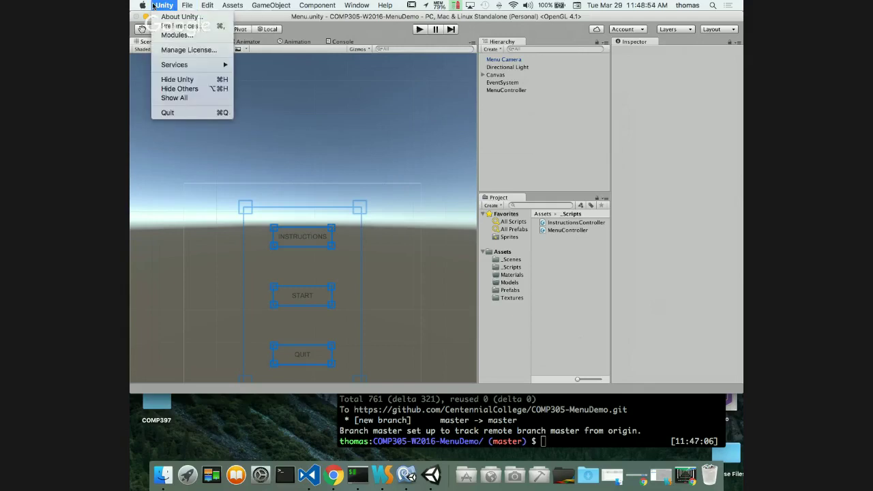
click(170, 111)
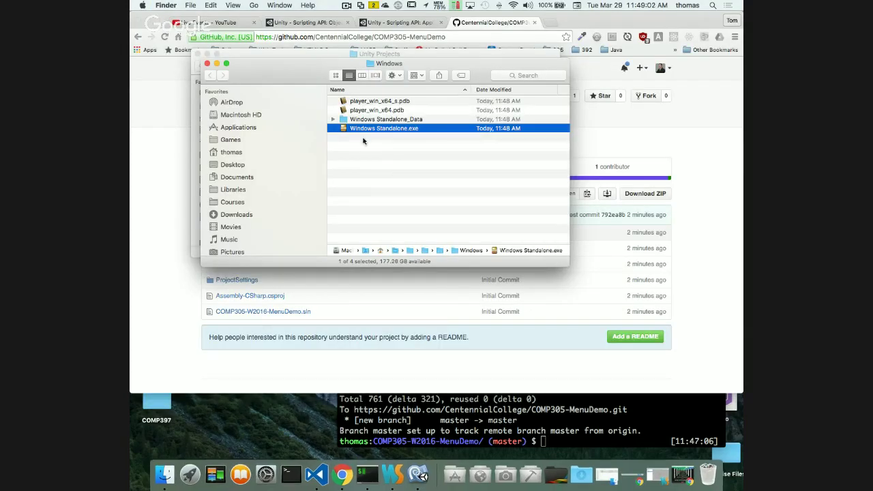
- Try to open Windows Standalone.exe, and inspect the contents of the Windows Standalone_Data folder
double_click(403, 129)
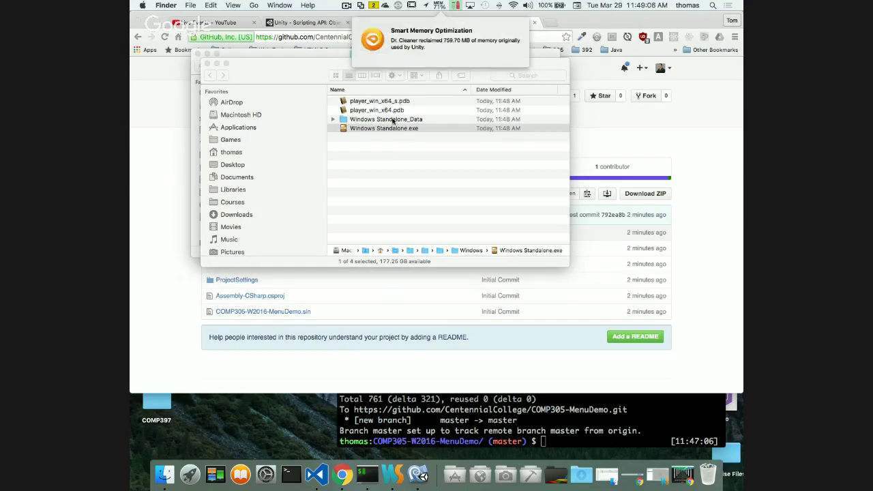
click(333, 119)
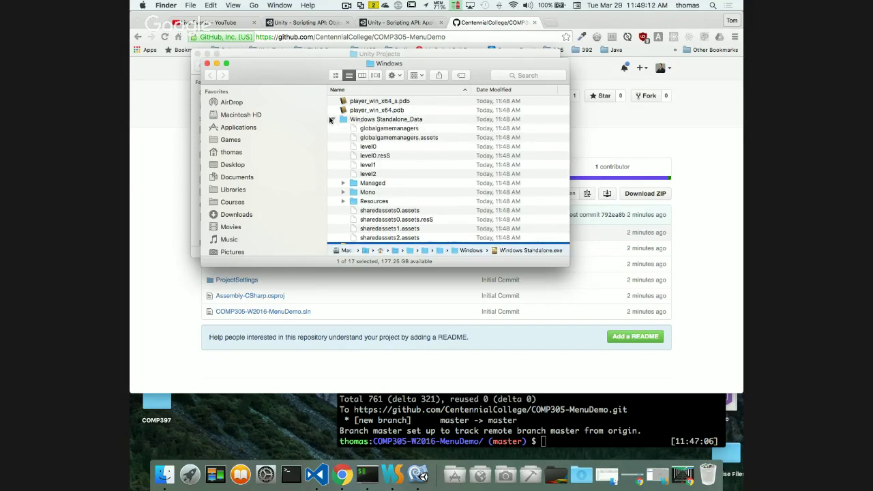
click(332, 120)
click(333, 119)
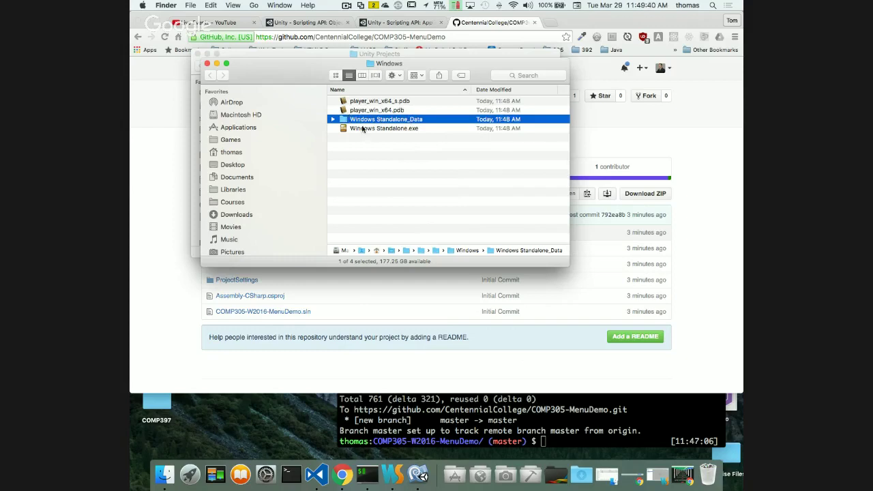
- Close the Windows and Unity Projects folder windows, hide the browser and switch to the iTerm terminal
click(207, 63)
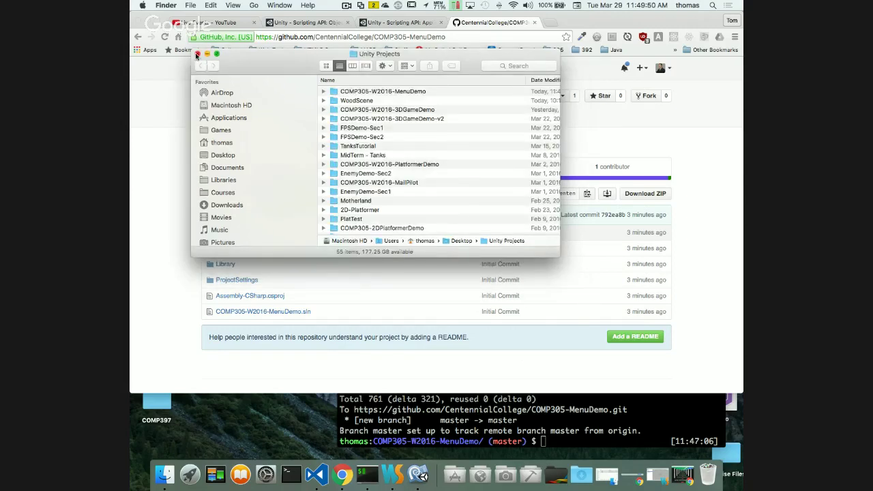
click(197, 54)
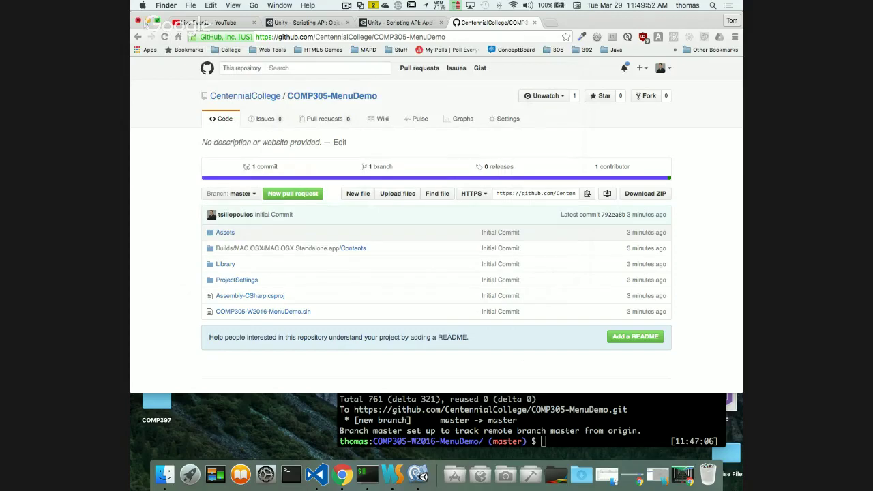
key(super+h)
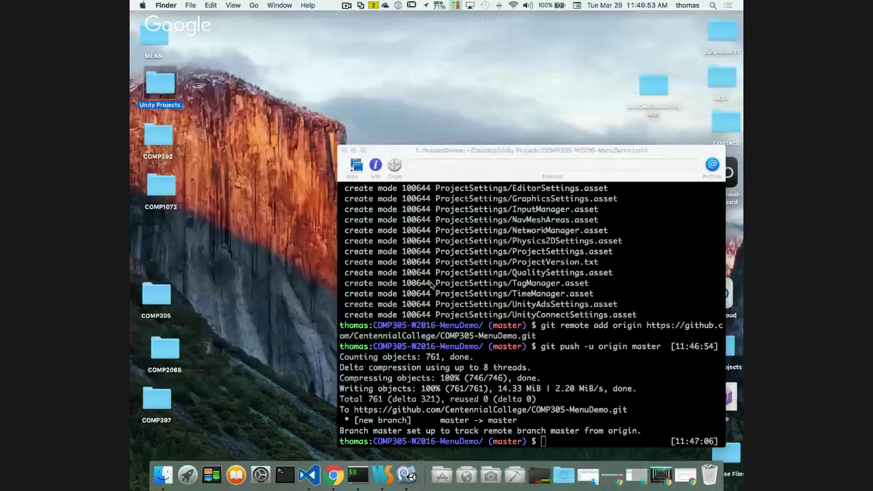
click(431, 285)
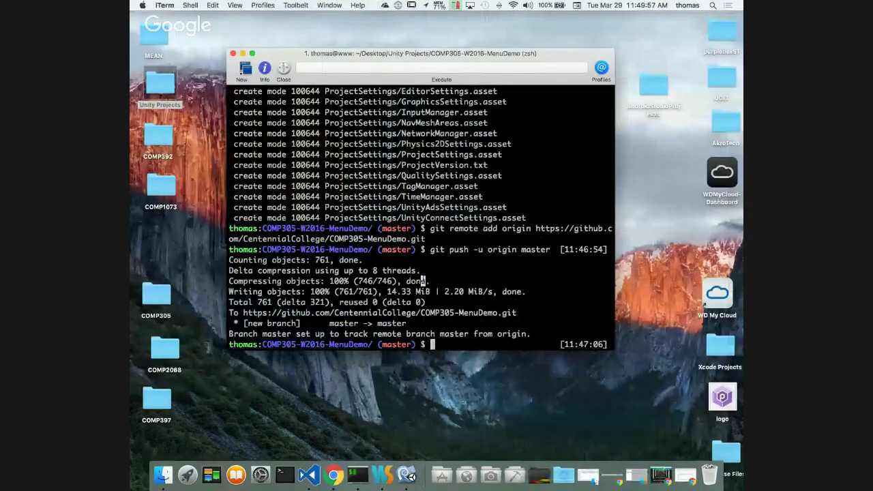
- Stage all project changes with git and commit them with the message "added windows build"
text(git add .)
key(Return)
text(git )
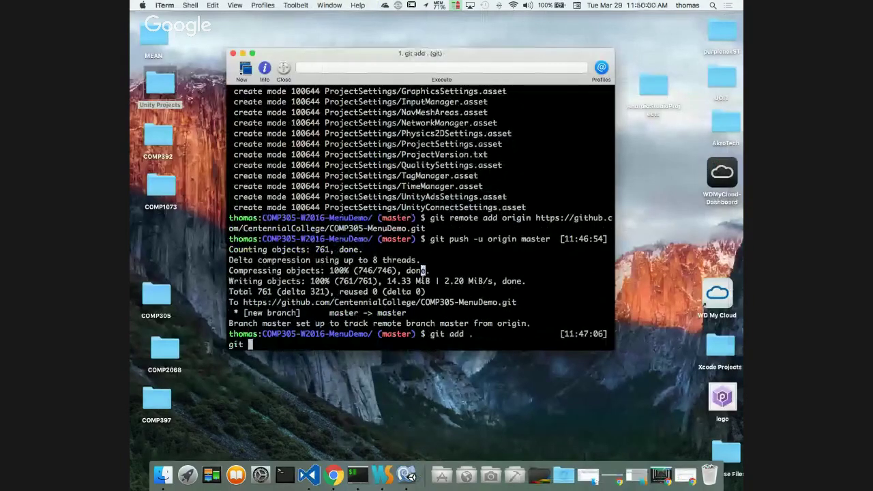
text(commit -m)
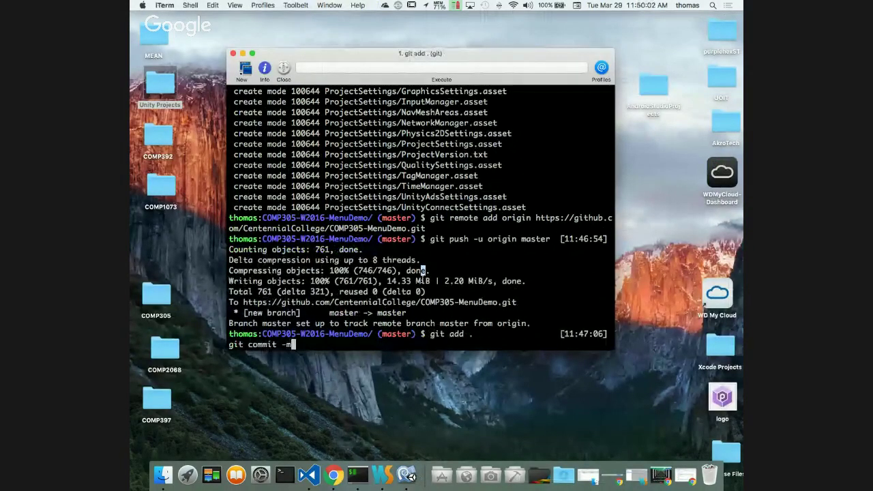
text( ")
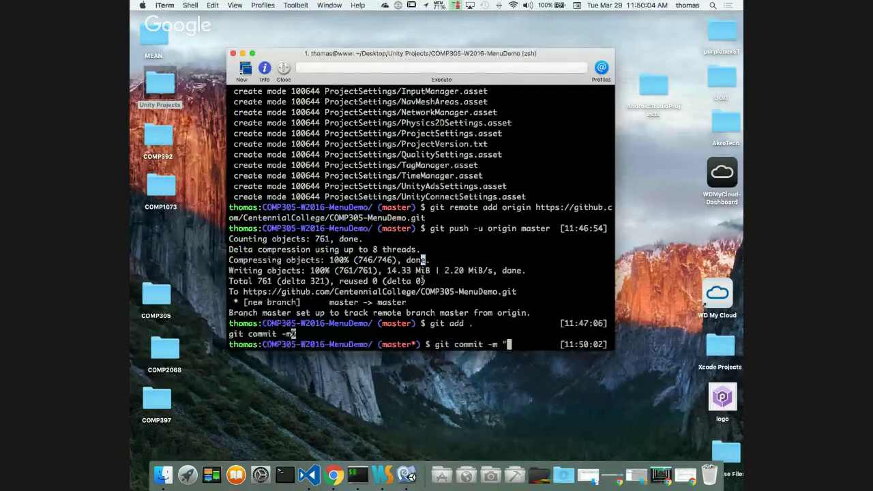
text(added windows )
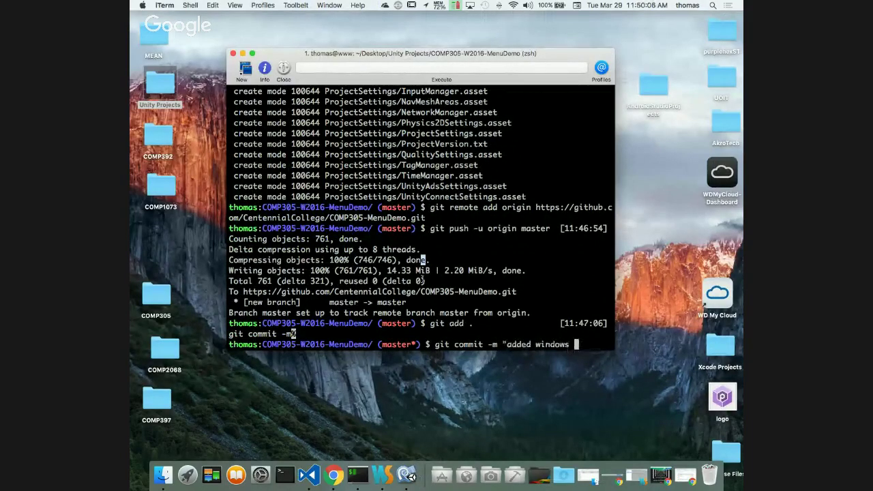
text(build")
key(Return)
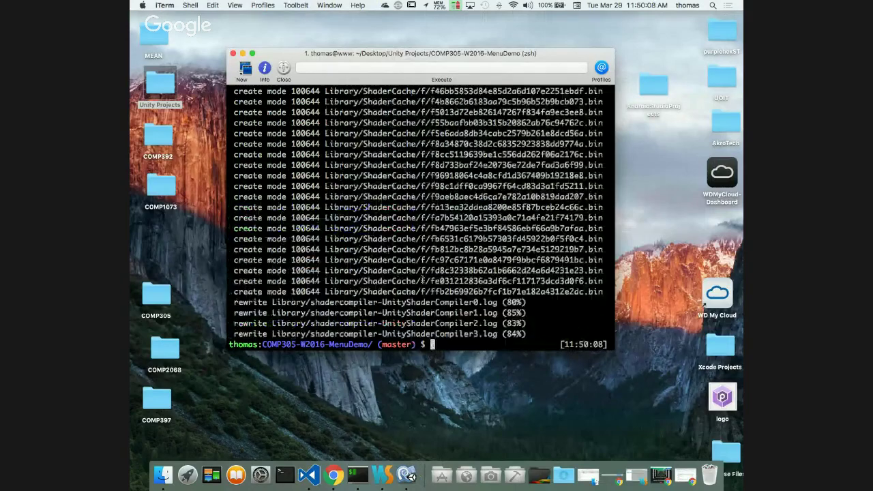
- Try to push the Windows build commit to the master branch of origin
text(git push origi)
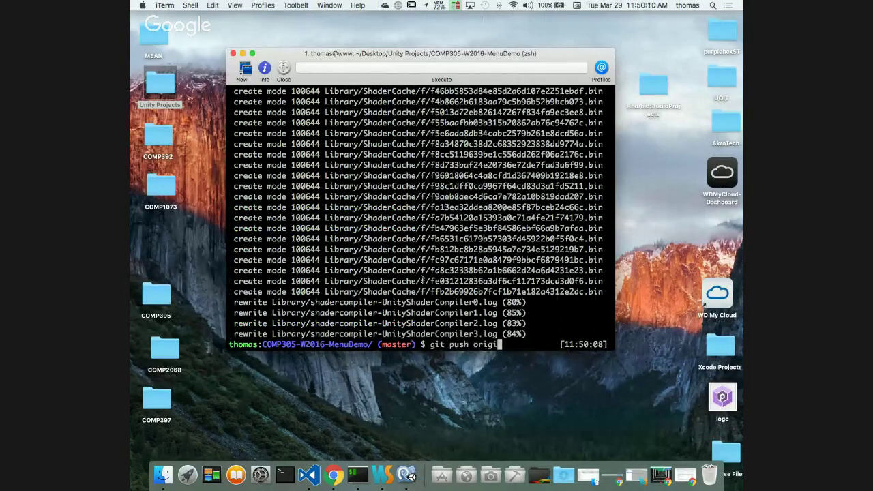
text(n master)
key(Return)
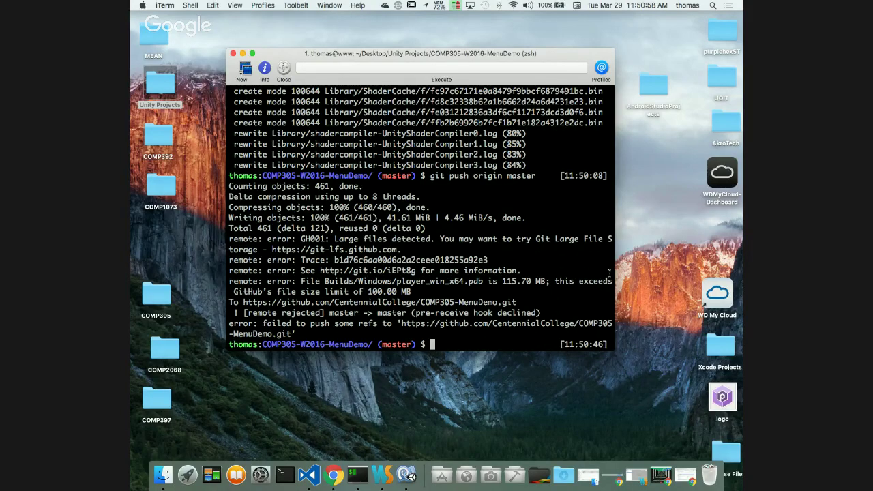
- Widen the terminal window and review the push output and the list of files in the Windows build commit
drag(614, 270, 701, 305)
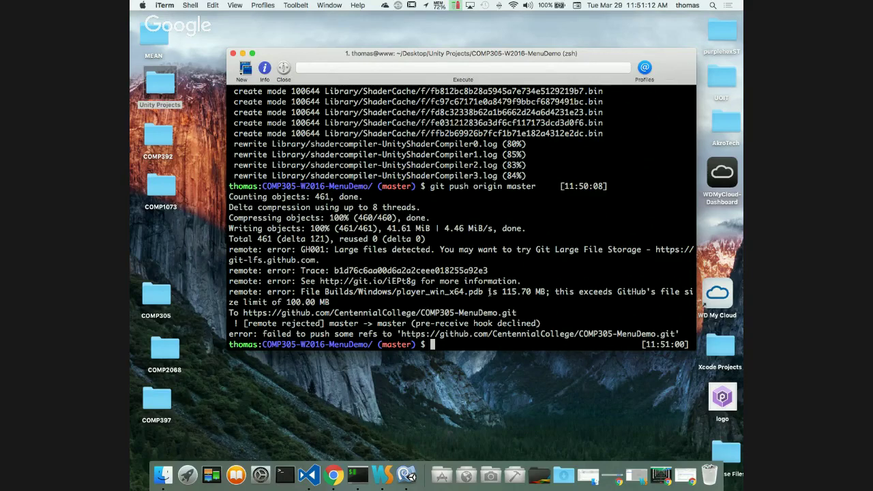
drag(491, 292, 402, 291)
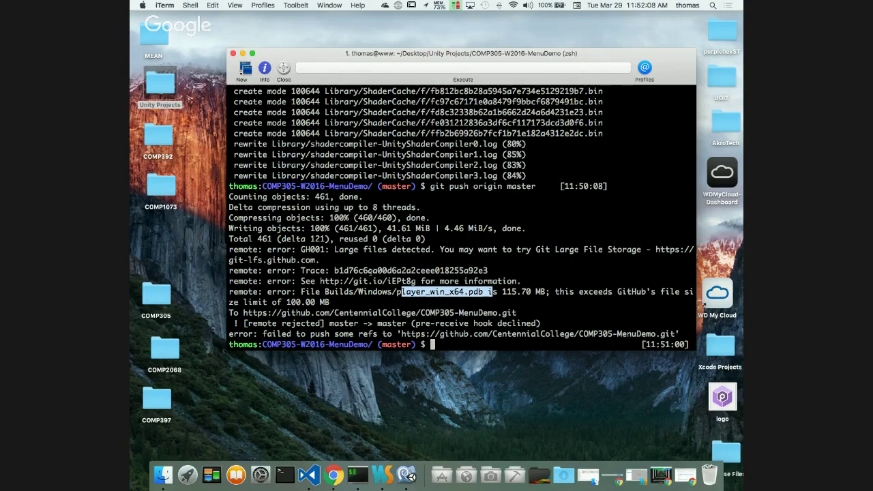
scroll(370, 272, up, 15)
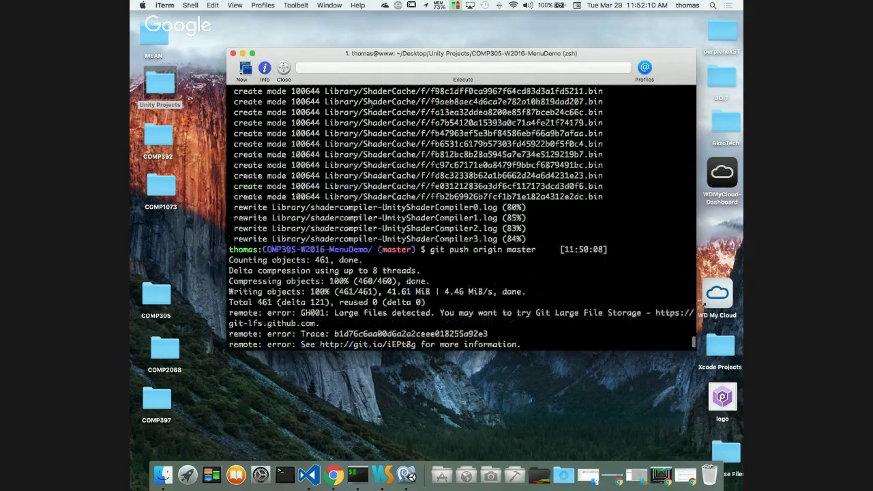
scroll(379, 110, up, 10)
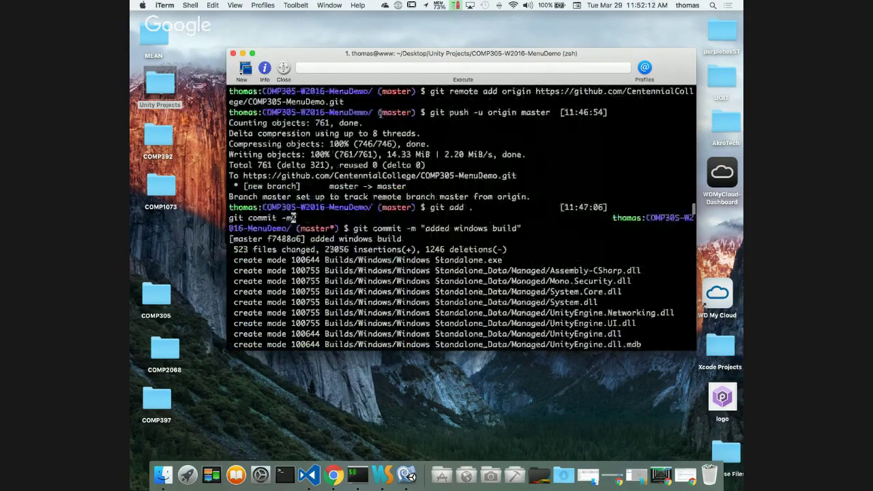
scroll(379, 111, down, 10)
scroll(379, 110, up, 10)
scroll(380, 112, down, 1)
scroll(380, 112, down, 1)
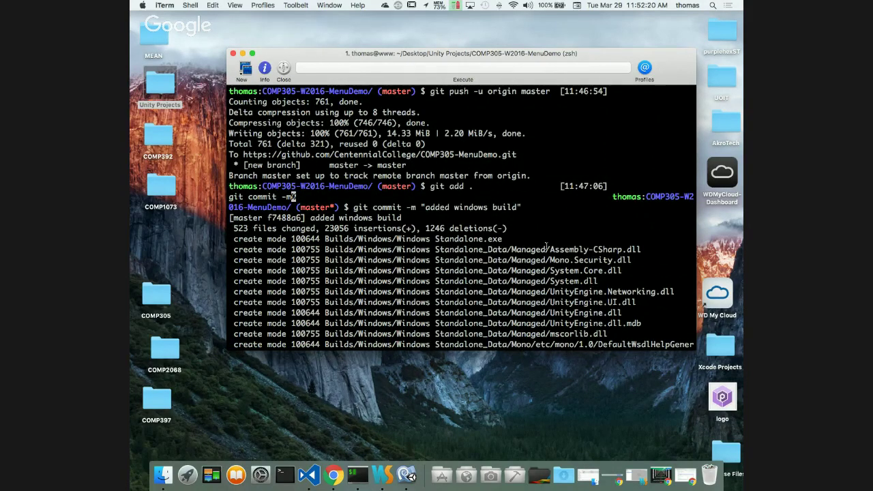
scroll(546, 247, down, 1)
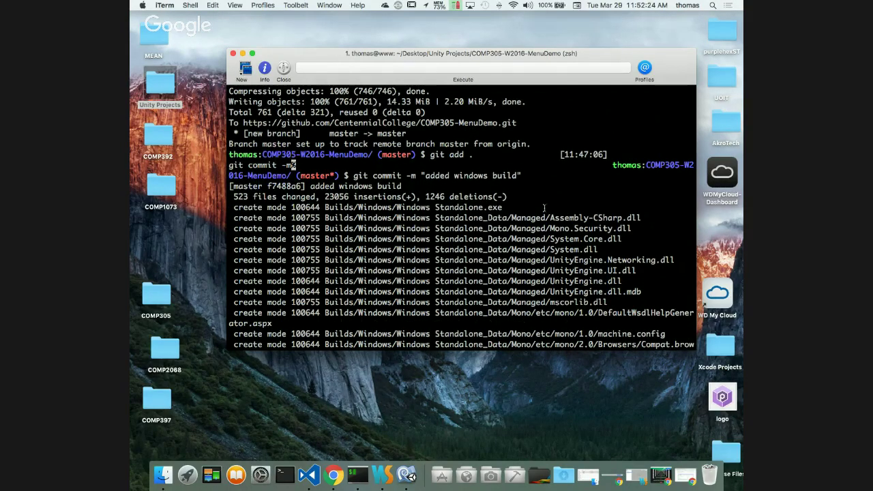
scroll(544, 206, down, 4)
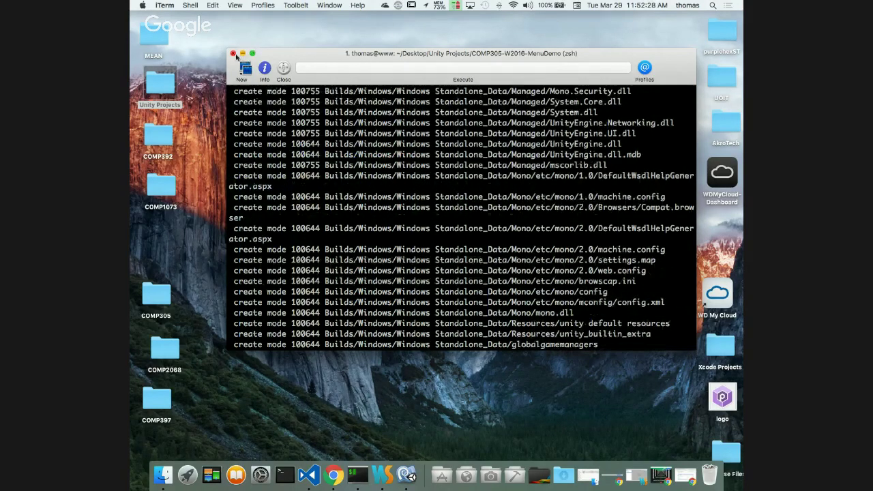
- Switch to Chrome, reload the COMP305-MenuDemo repository page and open the Contents folder of its MAC OSX build
click(334, 475)
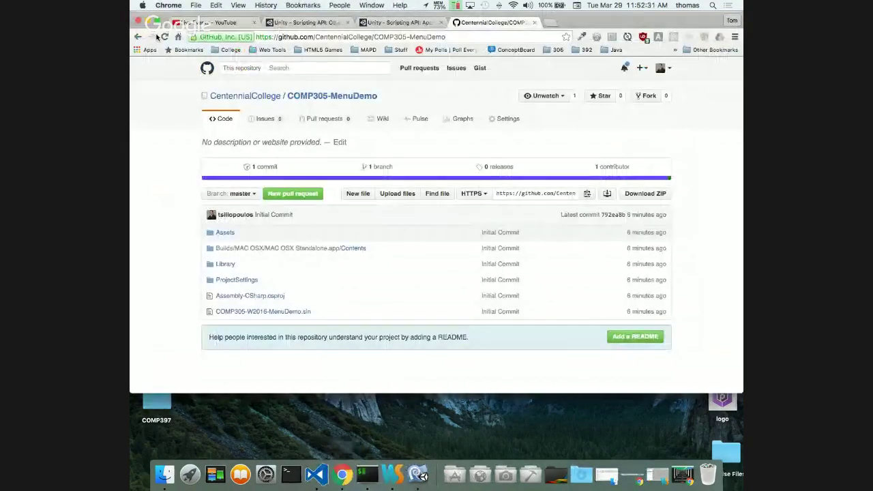
click(164, 37)
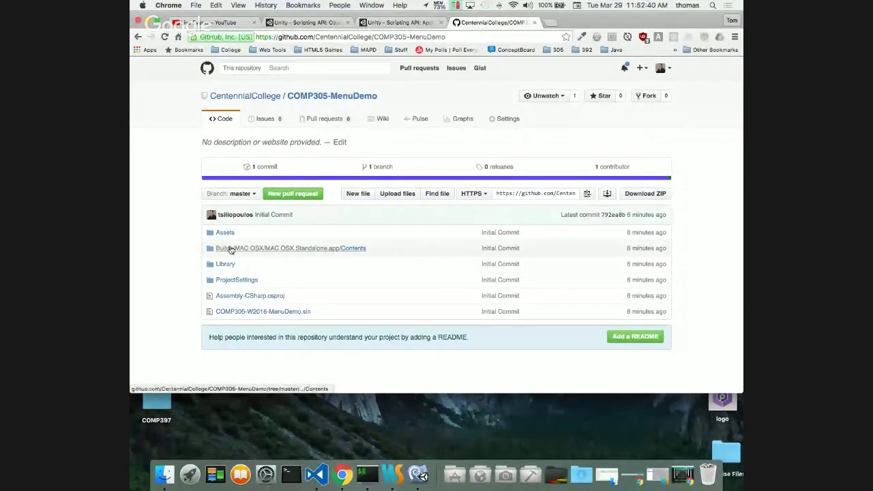
click(231, 249)
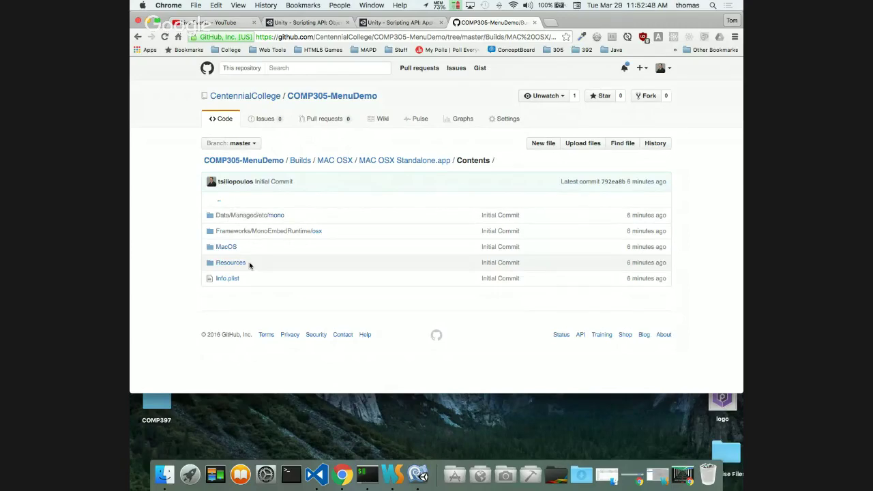
- Return to iTerm and retry pushing the master branch to origin
click(368, 475)
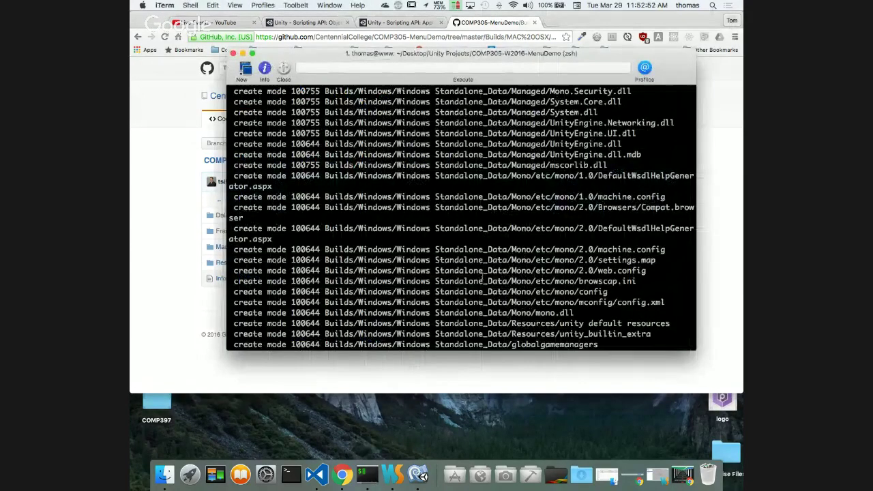
scroll(444, 208, down, 20)
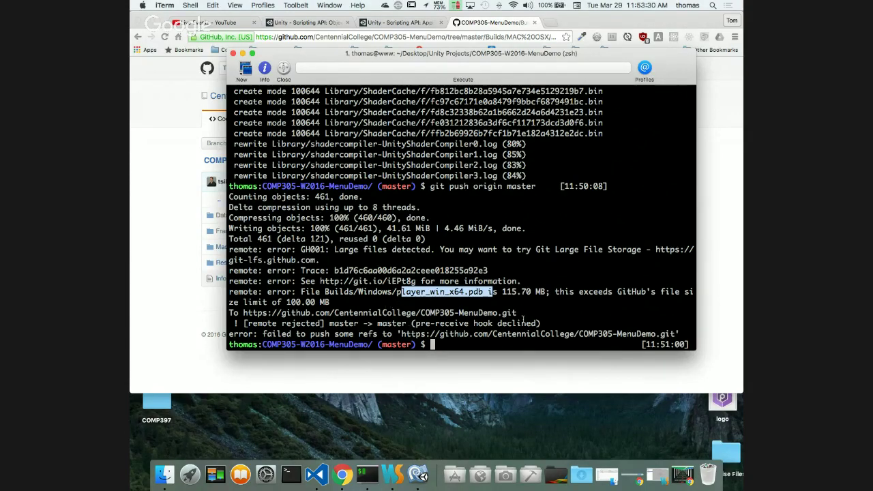
key(Up)
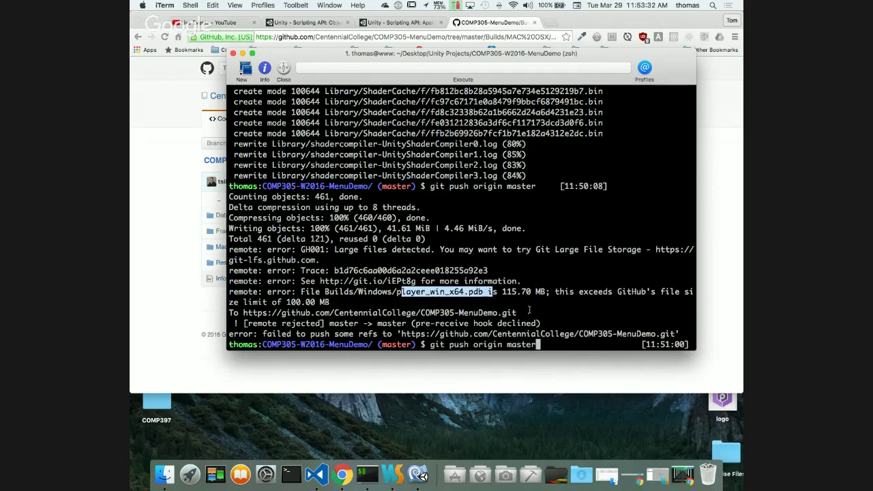
key(Return)
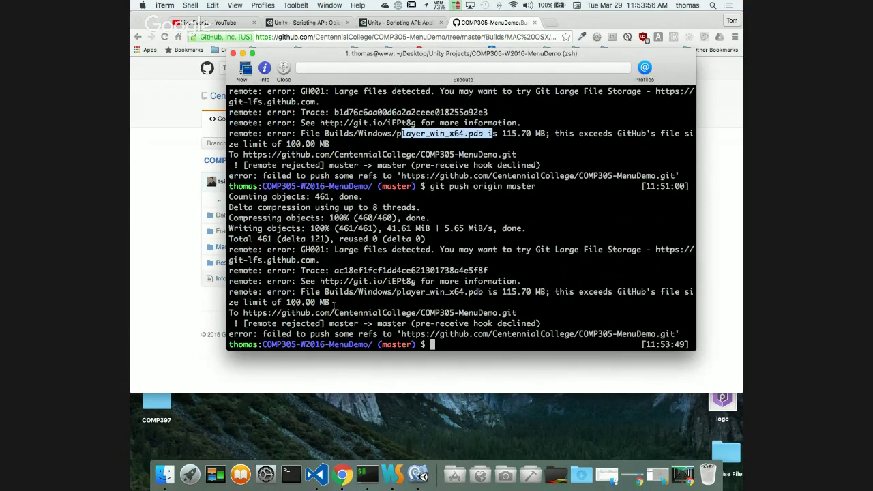
- Examine the file name, extension and size limit given in the latest push output
drag(345, 292, 228, 294)
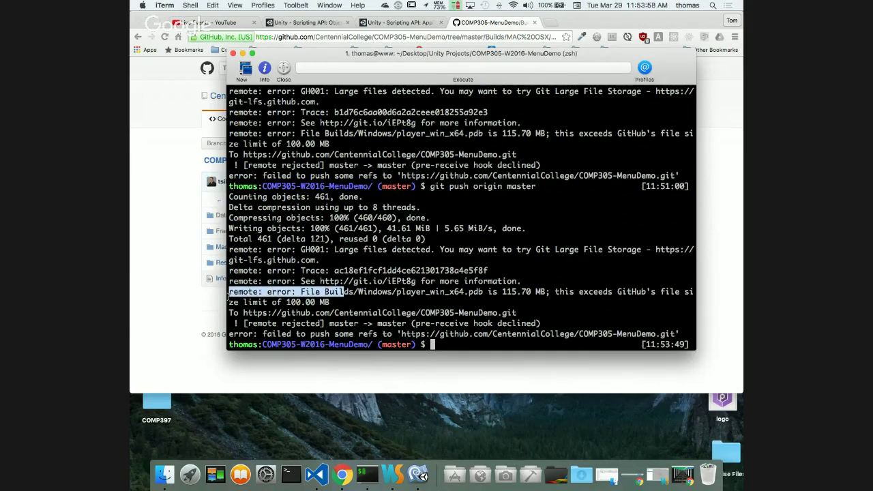
drag(345, 303, 229, 304)
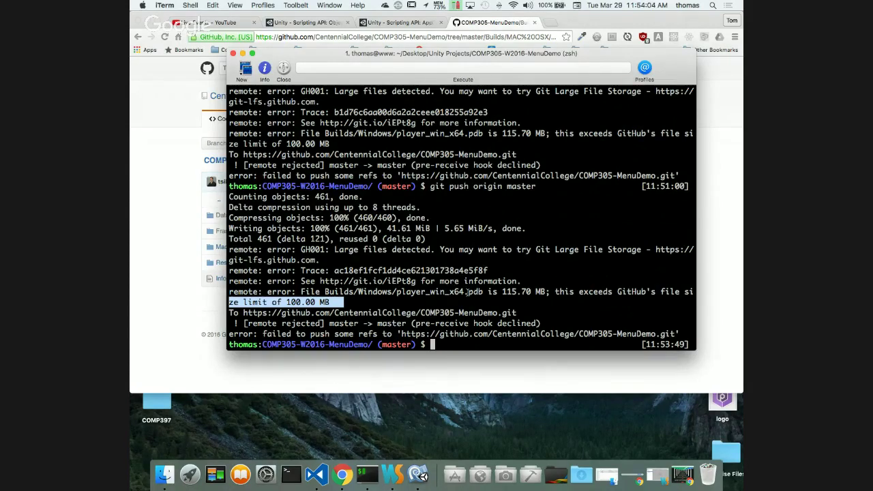
double_click(470, 291)
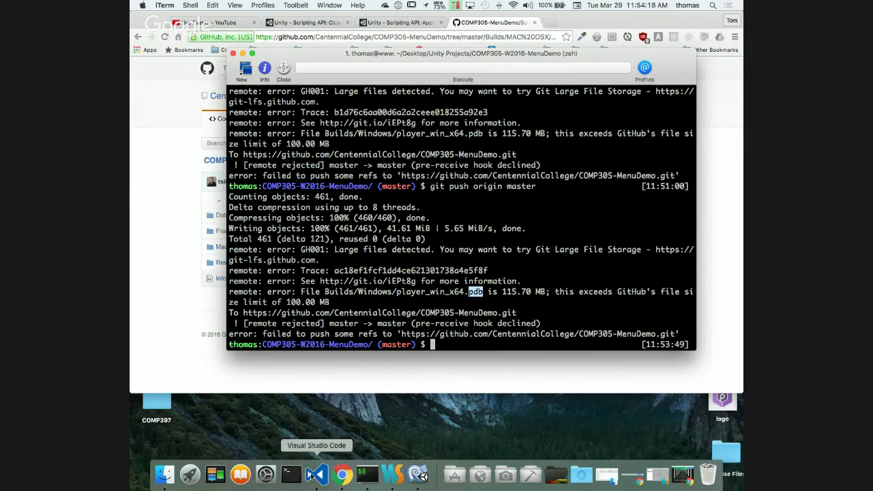
- Switch to Finder, put away the COMP392-Lesson11 window and open the Unity Projects folder from the desktop
click(164, 473)
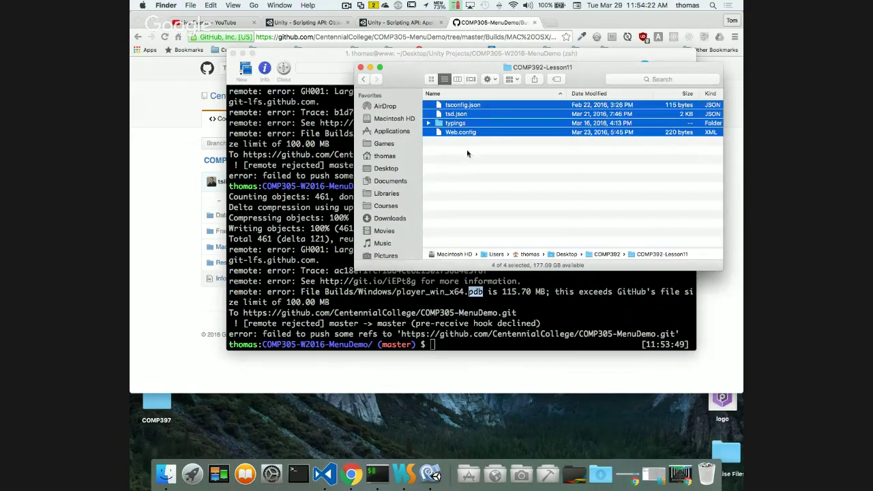
drag(373, 67, 373, 71)
click(371, 71)
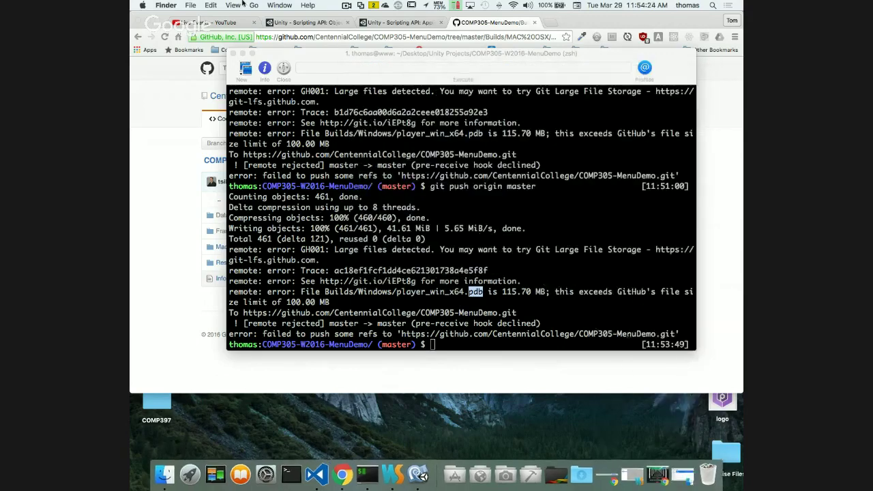
key(ctrl+Right)
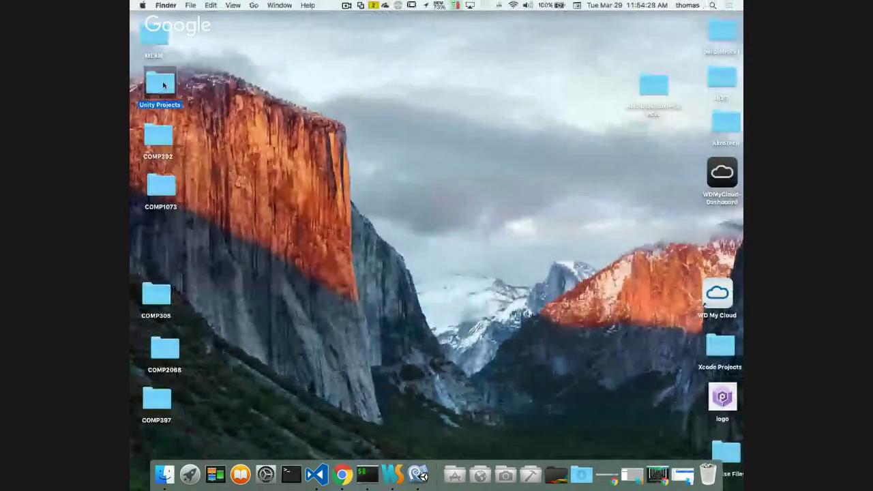
double_click(163, 86)
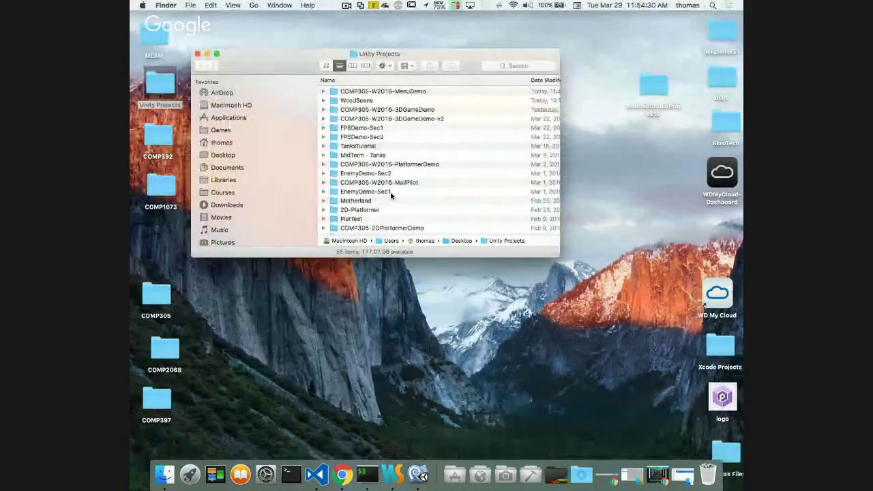
- Open the Windows folder inside the Builds folder of COMP305-W2016-MenuDemo and widen the window to show file sizes
double_click(370, 92)
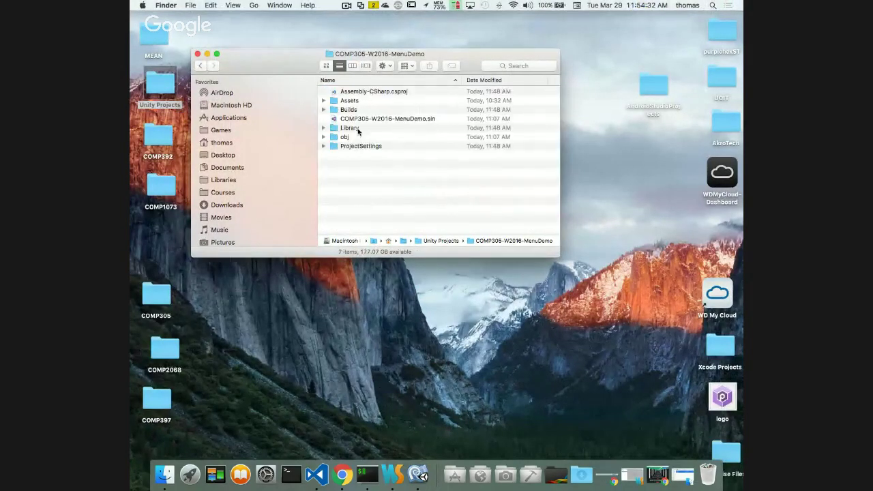
double_click(350, 110)
double_click(350, 101)
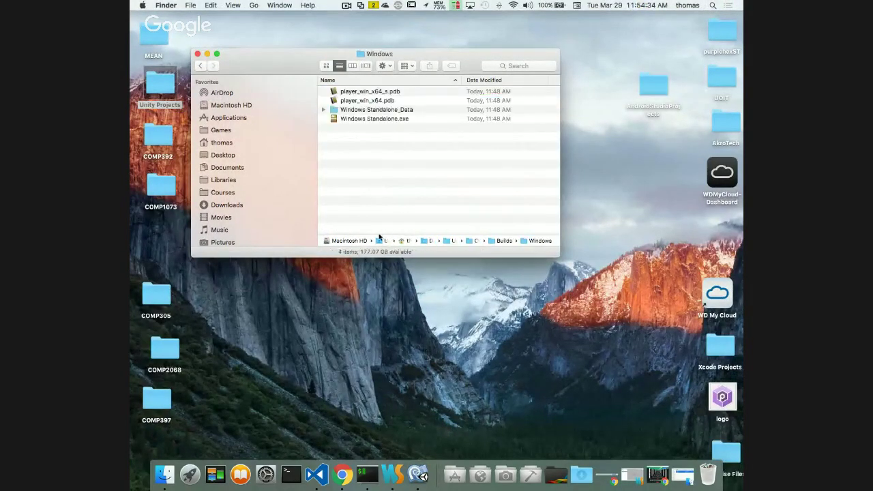
click(400, 121)
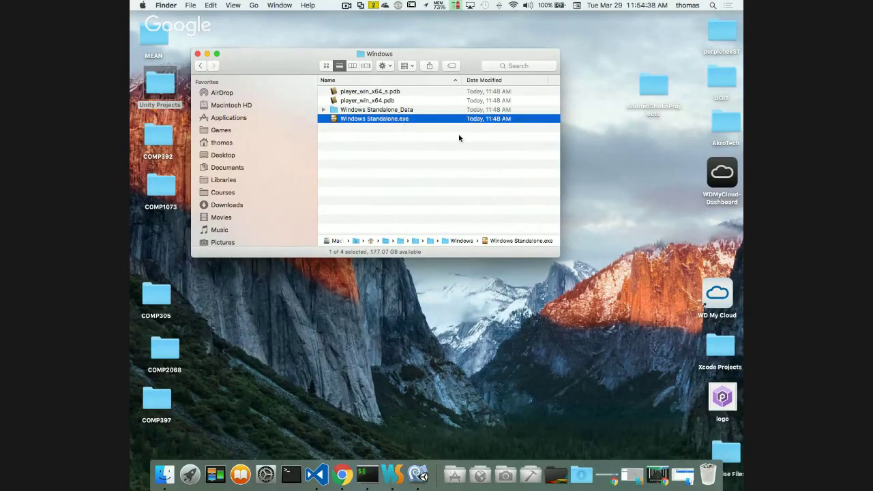
drag(561, 148, 671, 141)
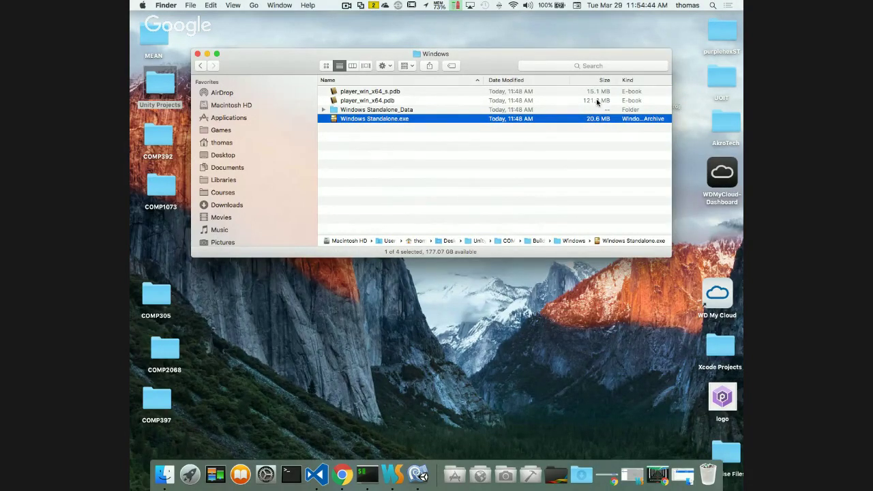
- Move player_win_x64.pdb and player_win_x64_s.pdb from the Windows build folder to the Trash
click(368, 100)
right_click(368, 100)
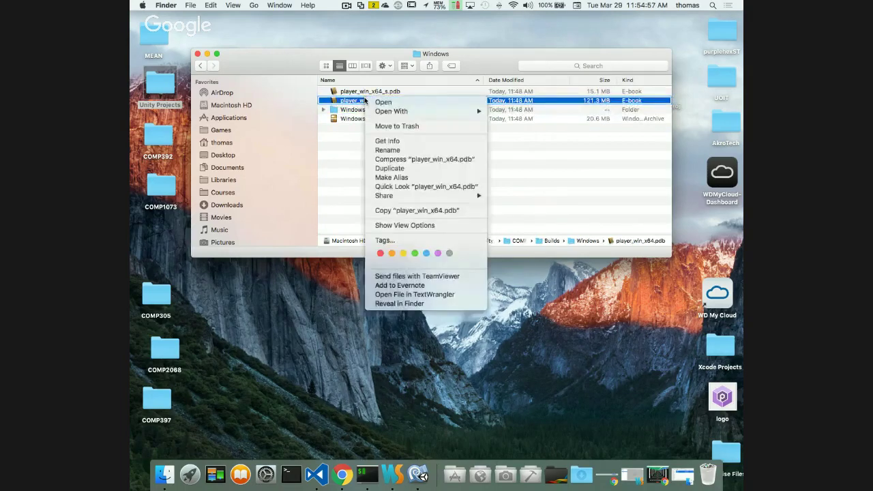
click(394, 125)
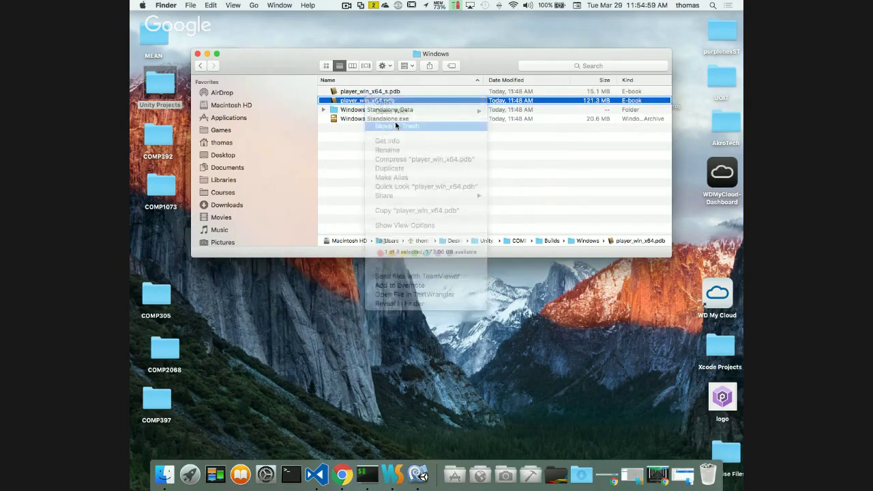
click(379, 91)
right_click(379, 90)
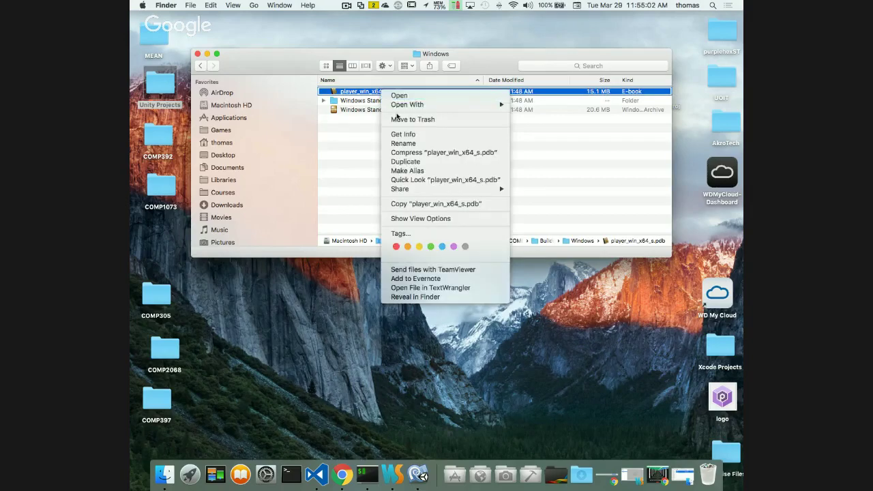
click(409, 119)
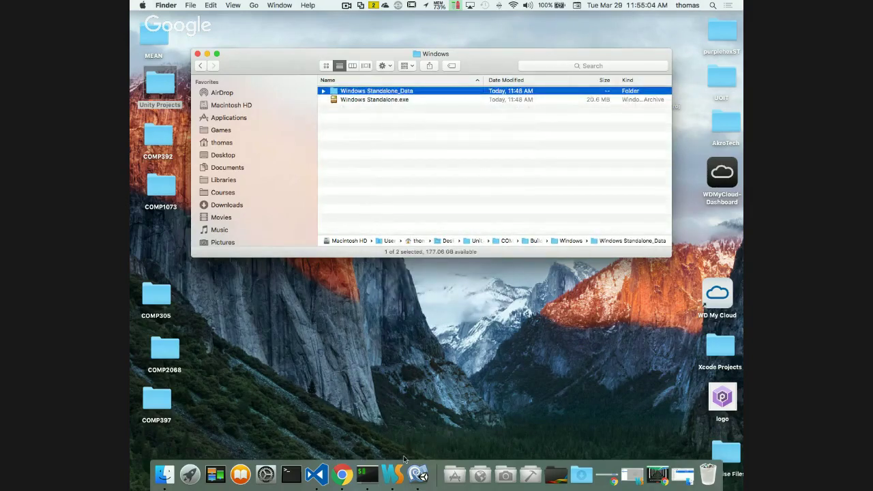
- Switch to iTerm and repeat the push of the master branch to origin
click(371, 469)
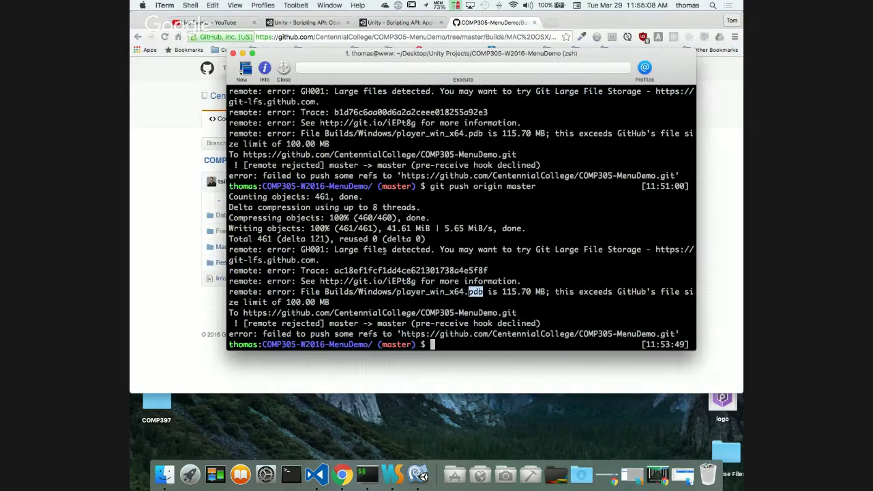
key(Up)
key(Return)
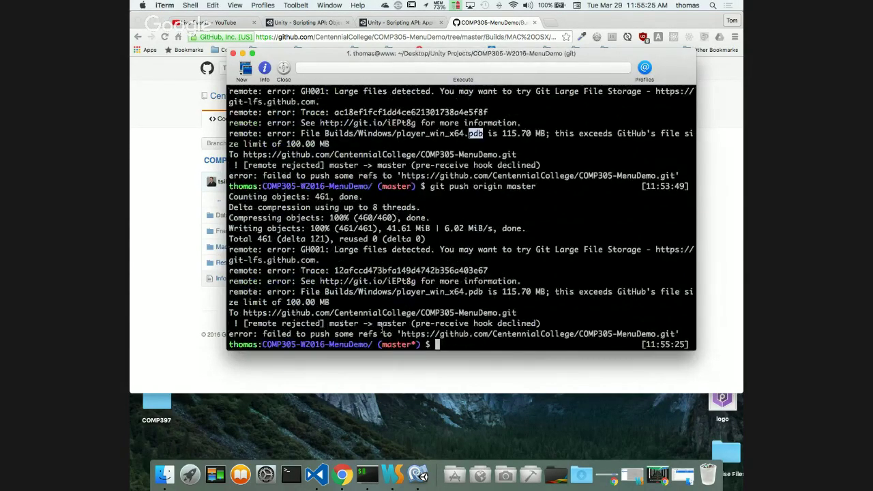
- Stage all changes with git add and commit them with the message "removed ugly pdb file"
text(git )
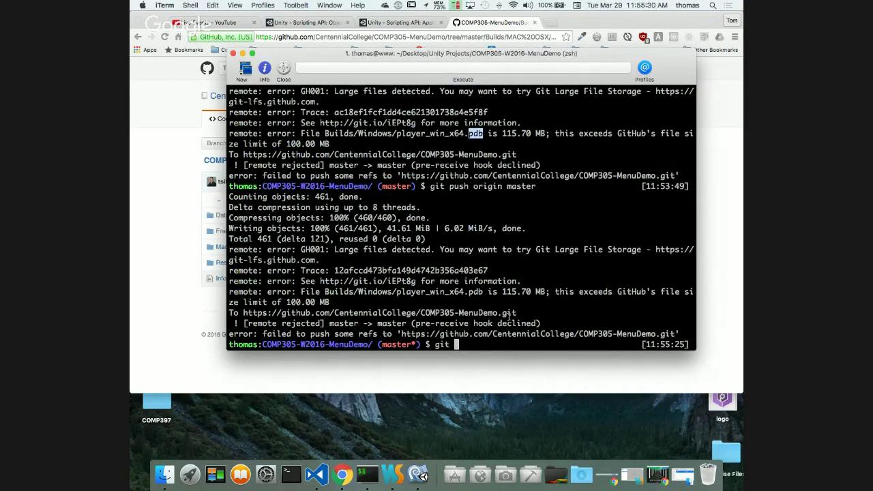
text(add .)
key(Return)
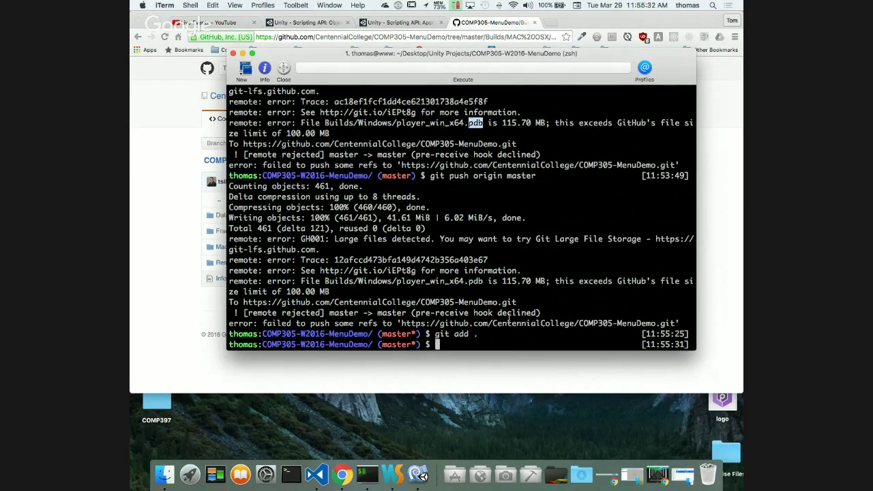
text(git commit -m "removed pd)
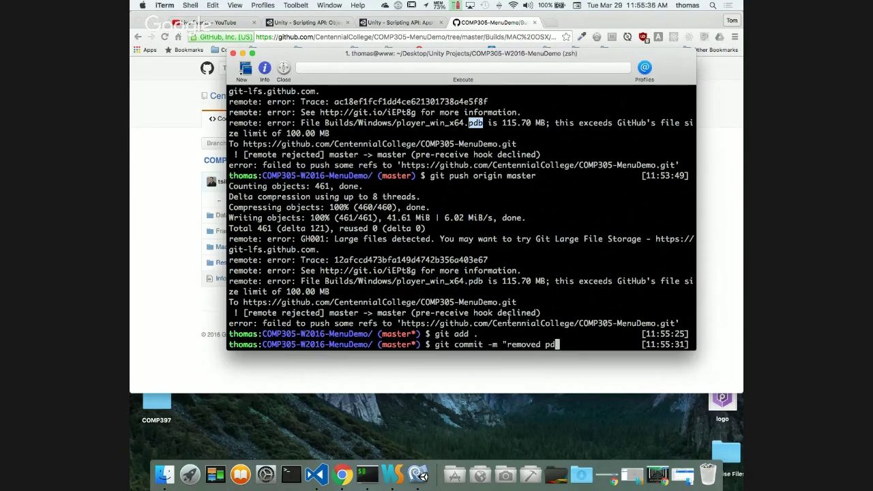
text(b)
key(BackSpace)
key(BackSpace)
key(BackSpace)
text(ugly pdb file")
key(Return)
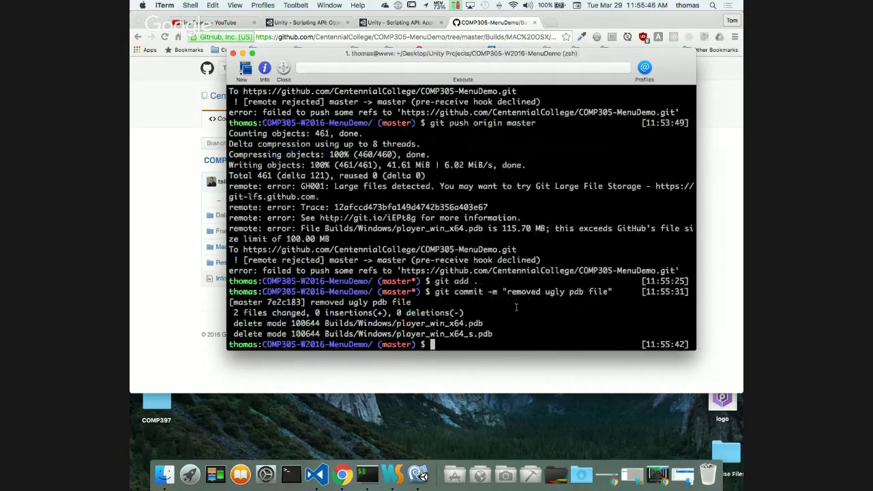
- Try to push the new commit on master to origin
text(git pus)
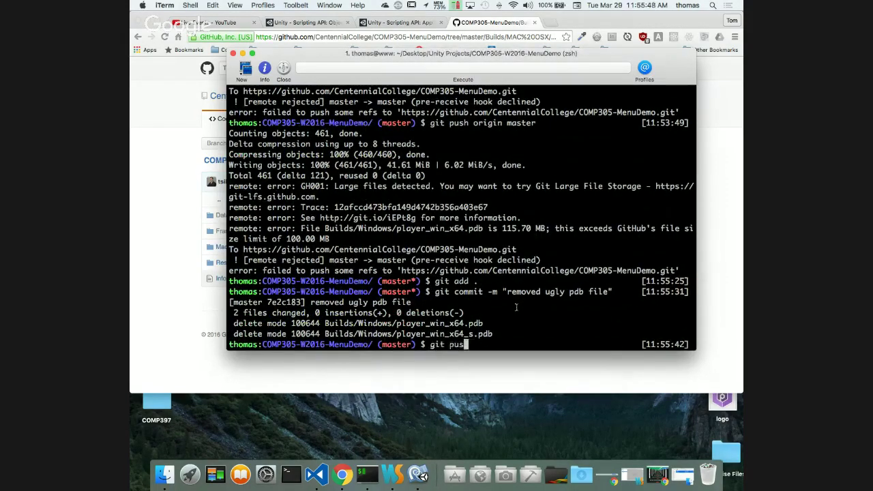
text(h origin master)
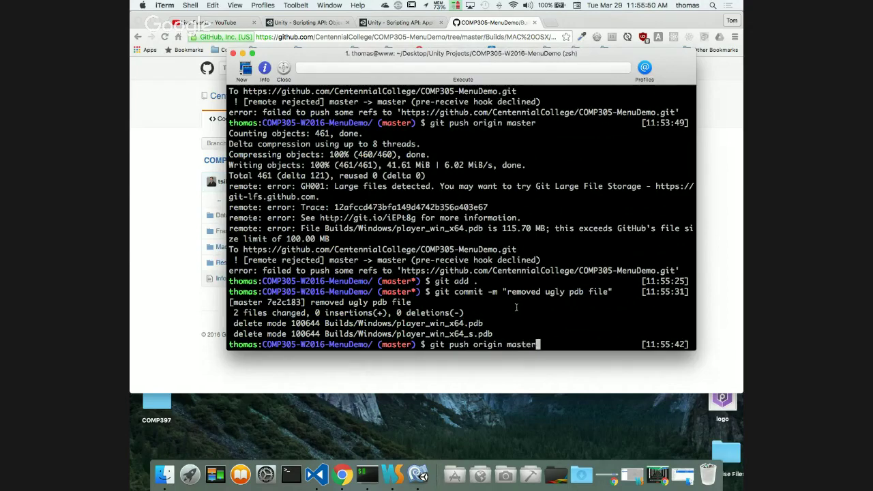
key(Return)
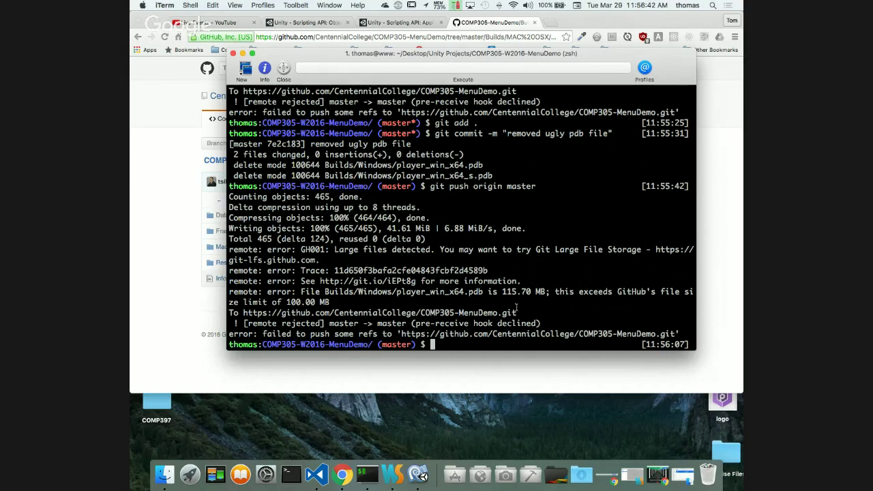
- Display the git help overview and examine the listed common commands for a way to fix the rejected push
text(git help)
key(Return)
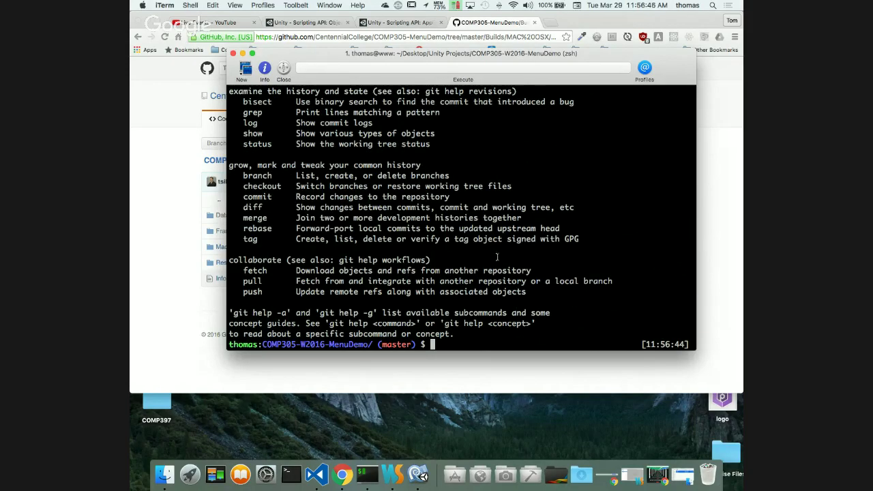
scroll(384, 242, up, 7)
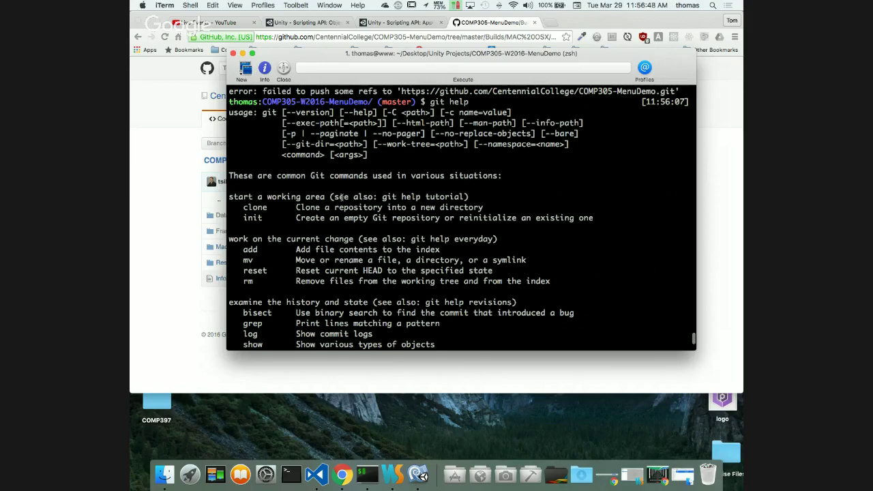
scroll(384, 243, down, 4)
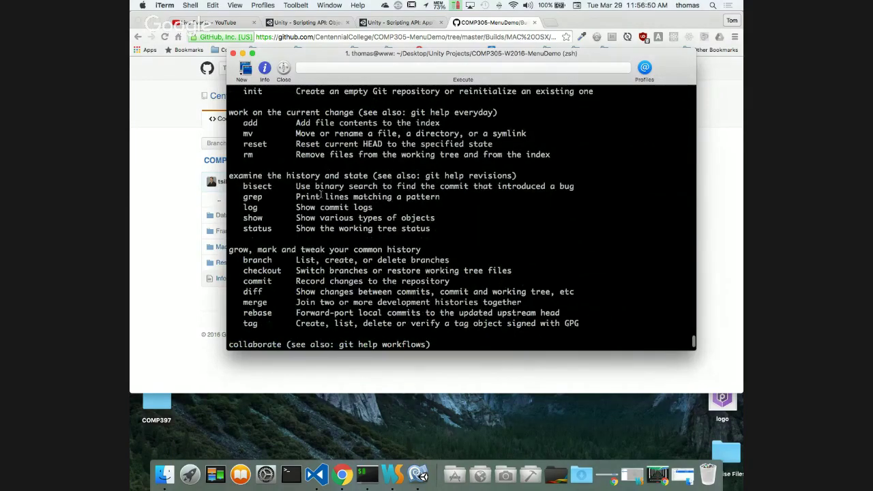
scroll(547, 161, down, 2)
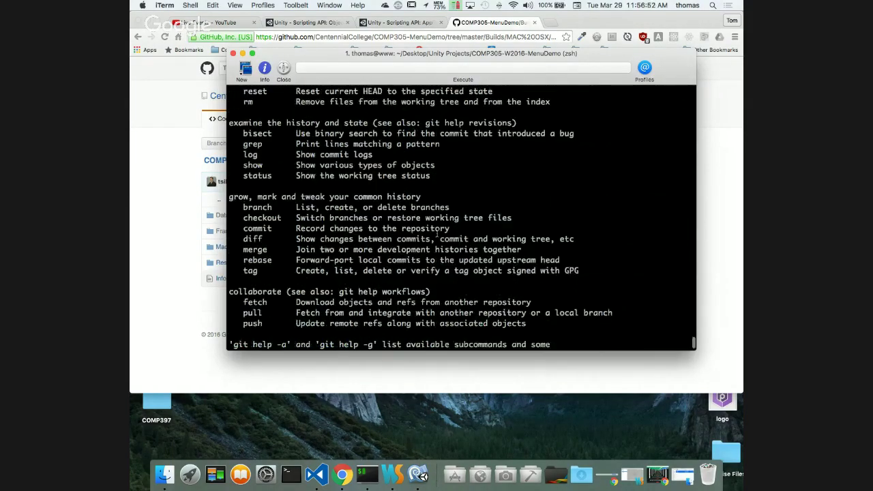
scroll(286, 163, down, 1)
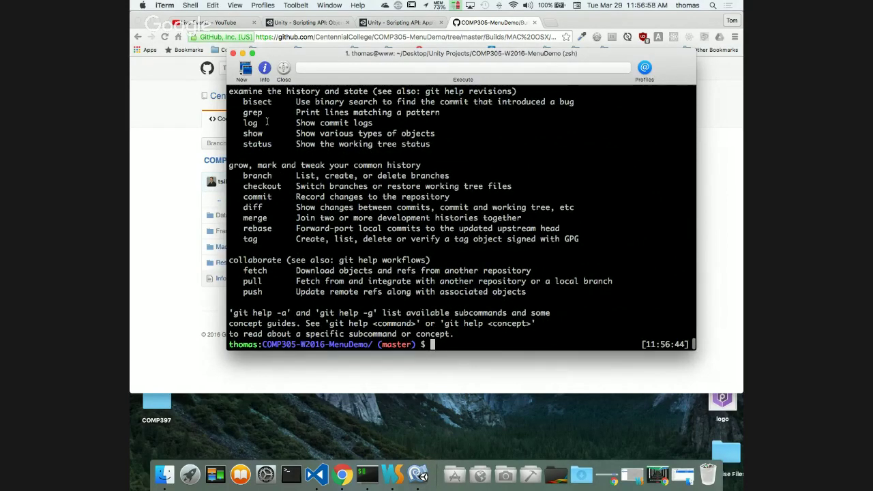
scroll(289, 177, up, 1)
scroll(289, 178, up, 3)
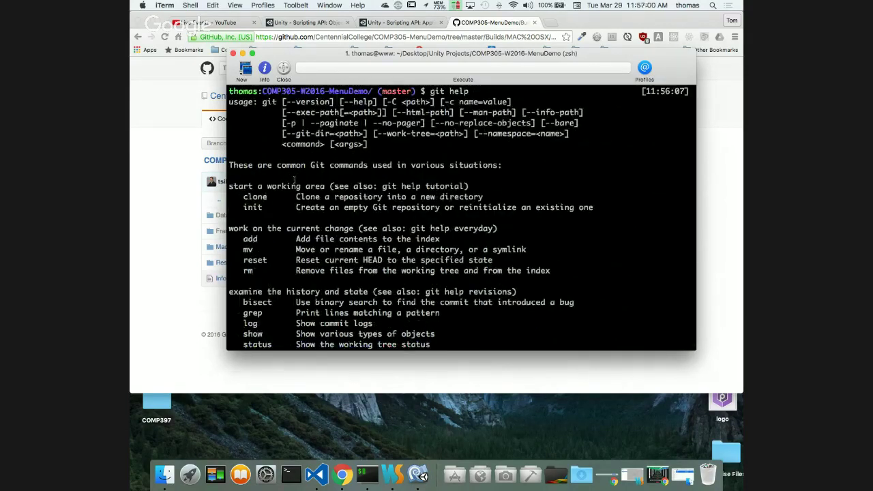
scroll(320, 183, up, 3)
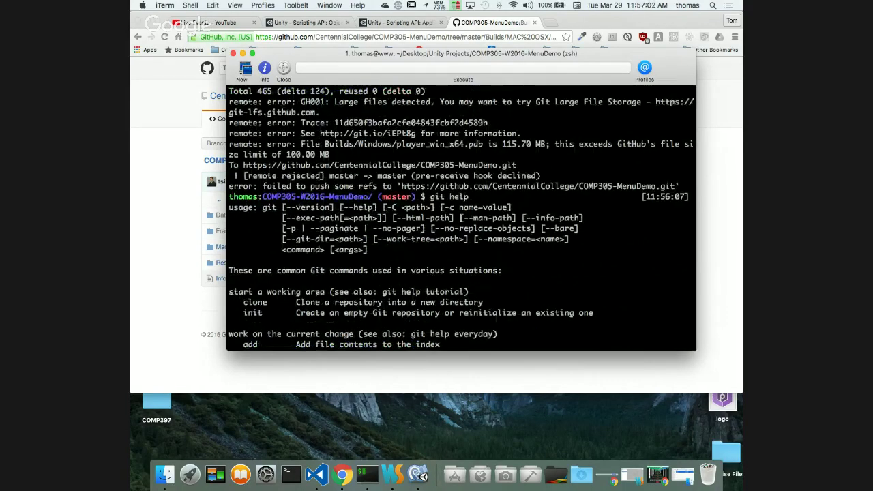
scroll(461, 218, down, 10)
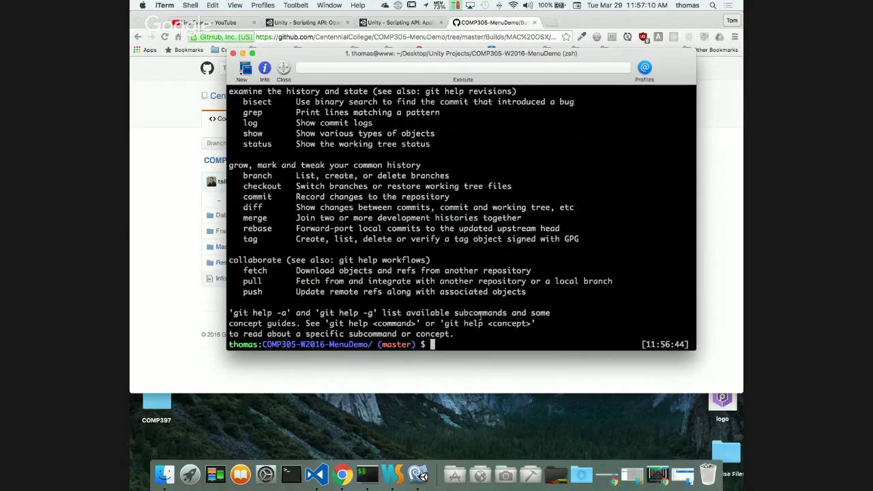
- Delete the project's local Git repository data with rm -rf .git
text(git)
key(BackSpace)
key(BackSpace)
key(BackSpace)
key(BackSpace)
text(rm -rf .git)
key(Return)
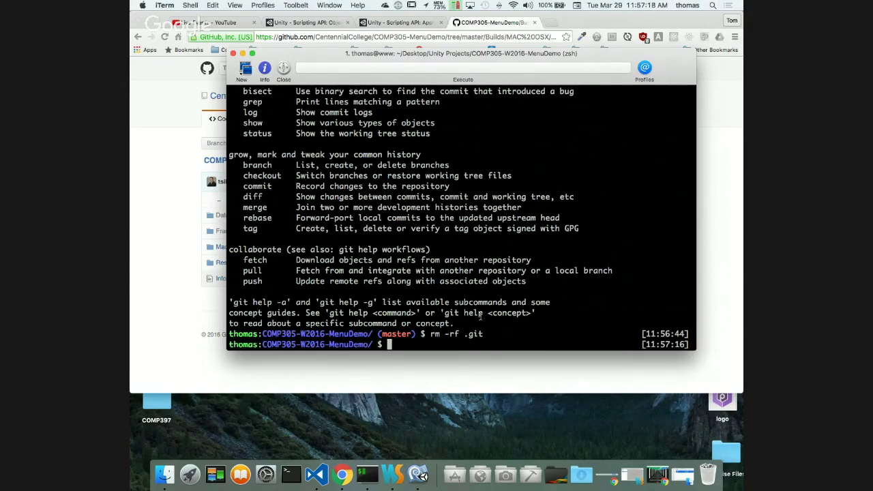
- Switch to Chrome and delete the CentennialCollege/COMP305-MenuDemo repository from its settings, confirming with the repository name COMP305-MenuDemo
click(209, 224)
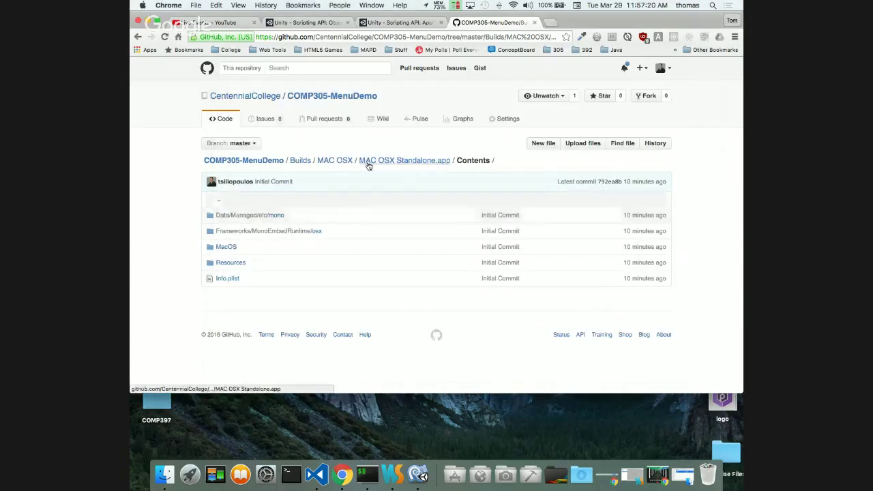
click(504, 119)
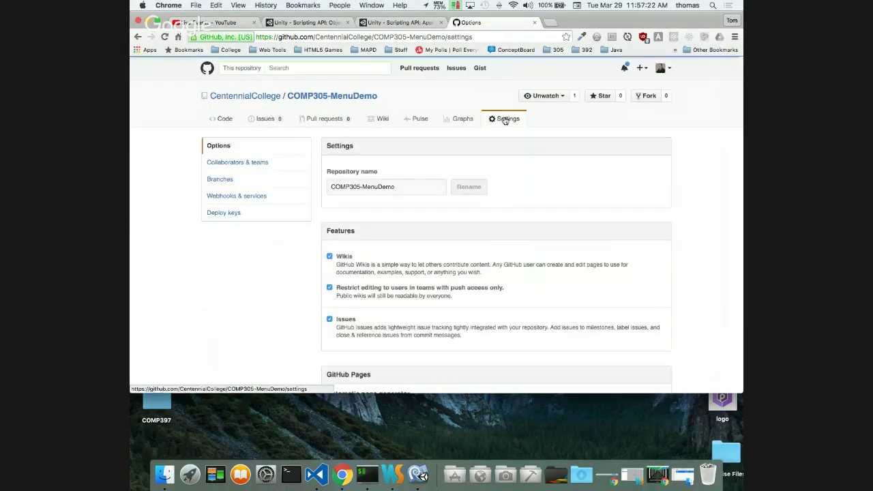
scroll(477, 252, down, 5)
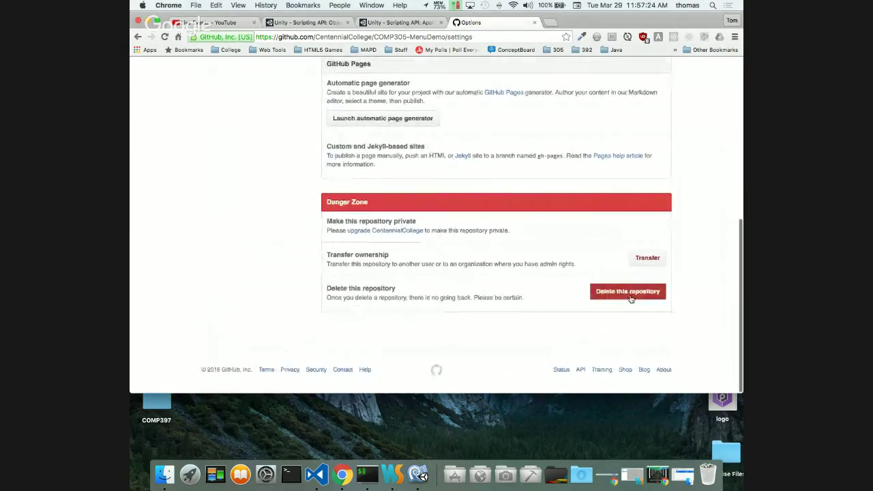
click(628, 293)
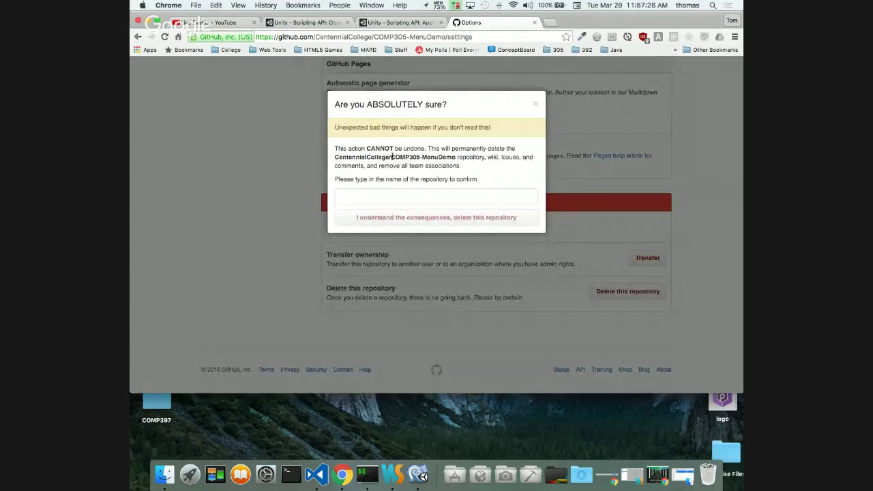
drag(391, 157, 455, 157)
key(super+c)
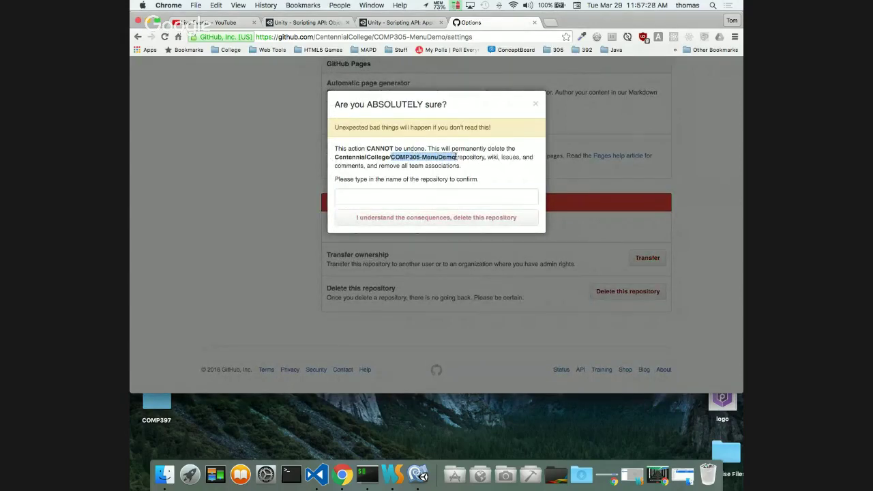
click(419, 195)
key(super+v)
click(443, 220)
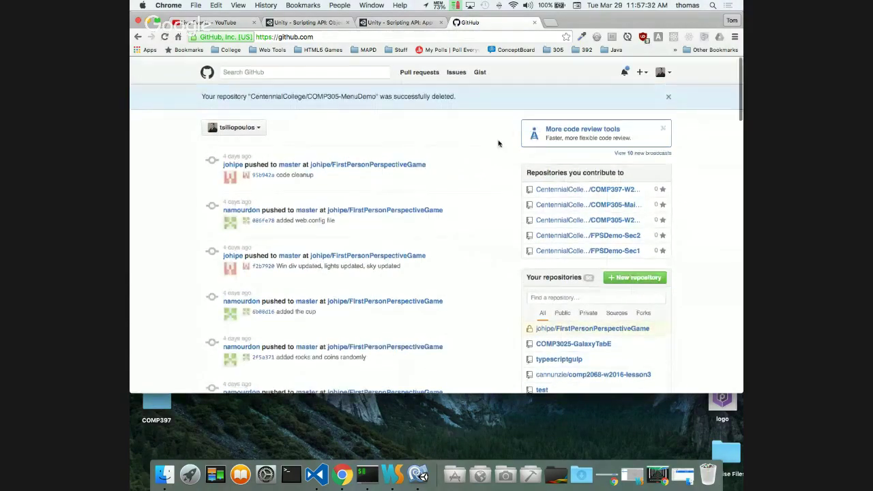
- Create a public COMP305-MenuDemo repository owned by CentennialCollege and copy its git remote add and git push commands
click(641, 68)
click(593, 89)
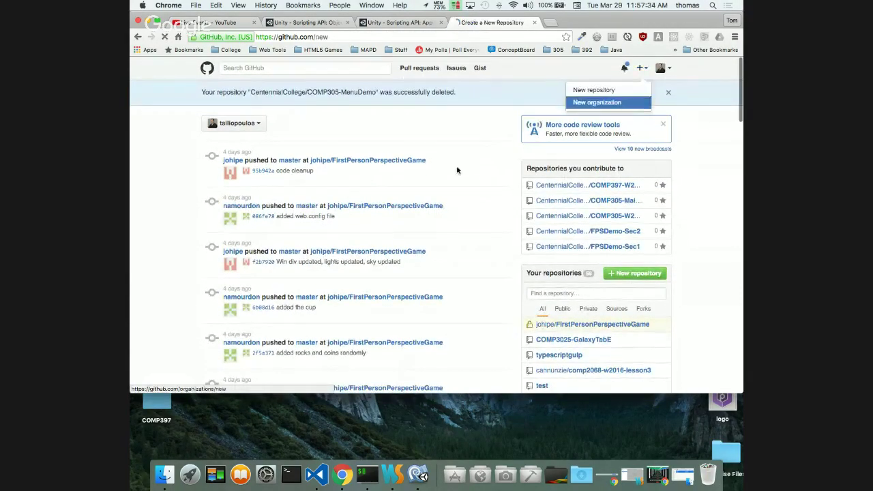
click(301, 162)
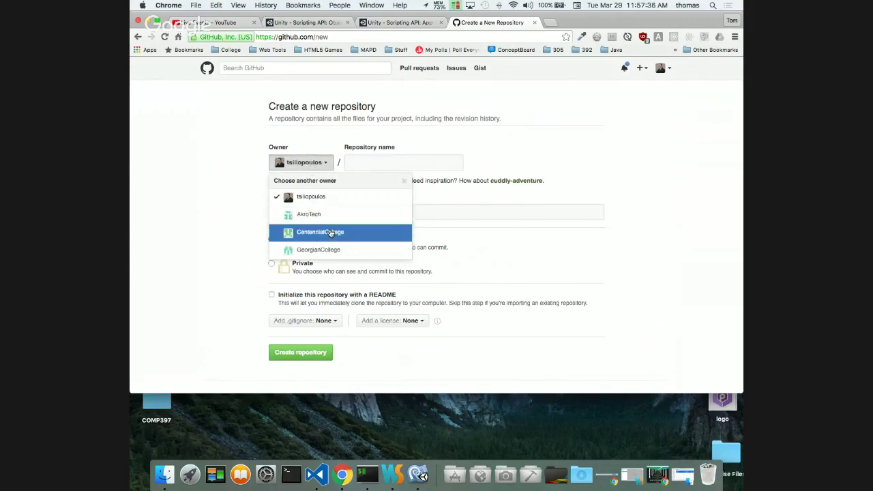
click(331, 233)
click(420, 163)
text(COMP305-MenuDemo)
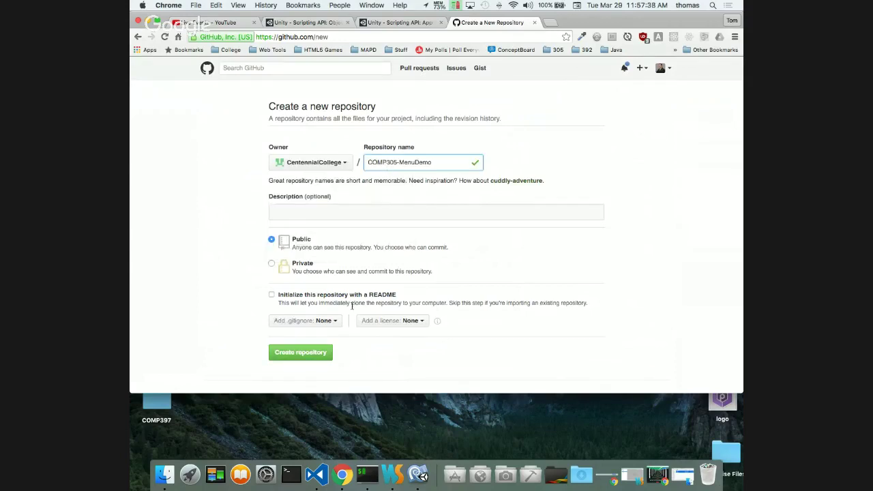
click(307, 353)
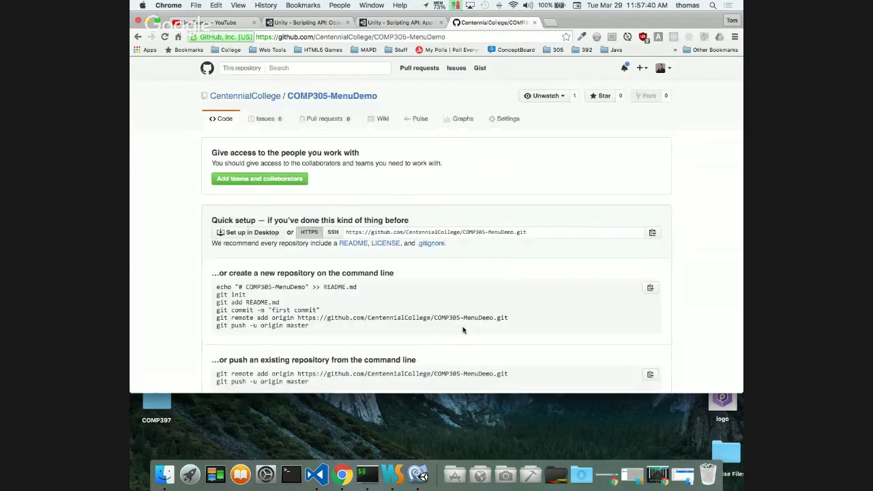
drag(214, 315, 315, 328)
key(super+c)
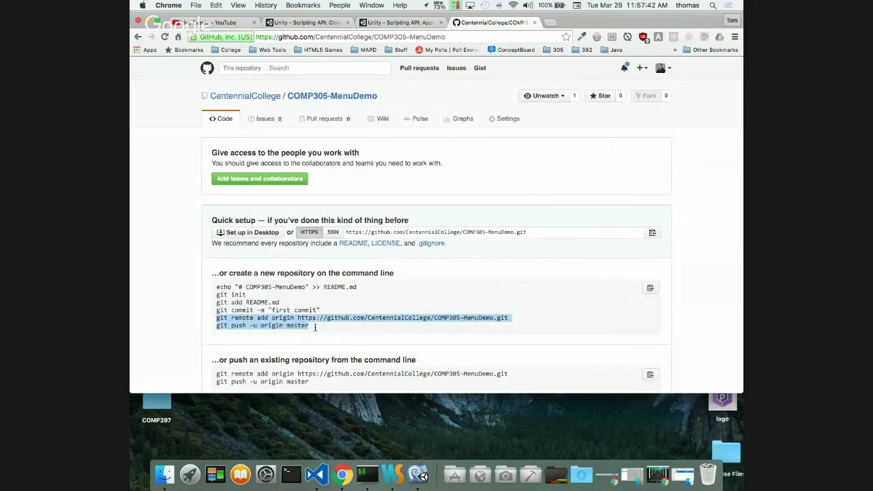
- Switch to iTerm, initialize a new Git repository in the project folder and stage all files with git add
click(367, 474)
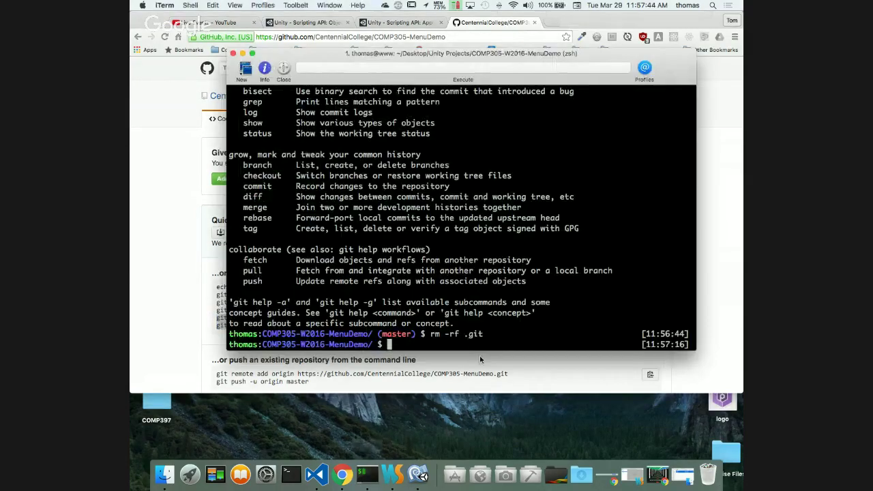
text(git init)
key(Return)
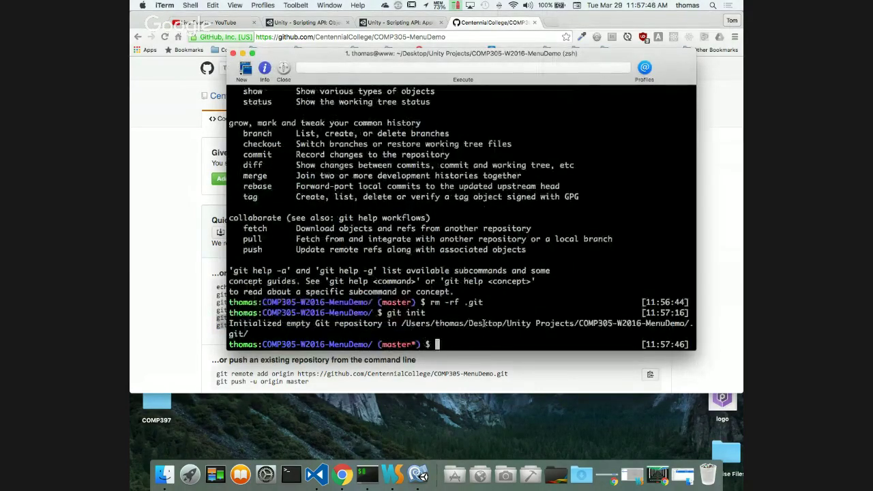
text(git add .)
key(Return)
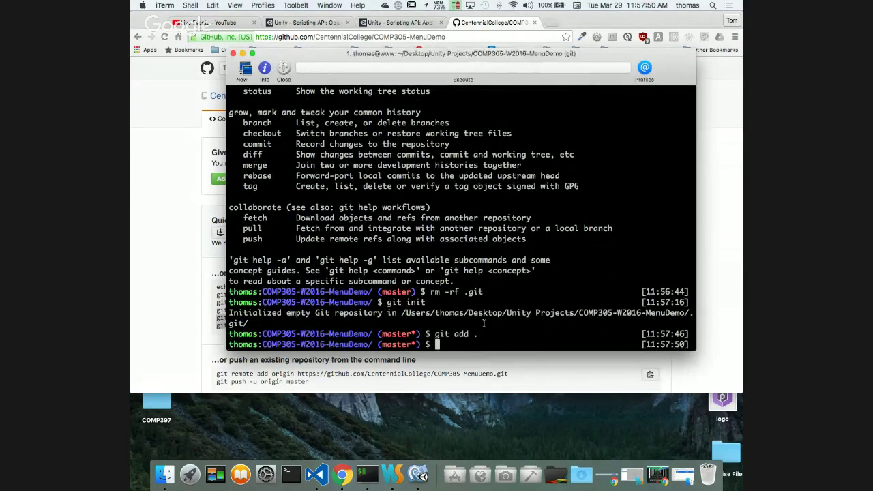
- Commit the staged project files with the message "Initial Commit"
text(git co)
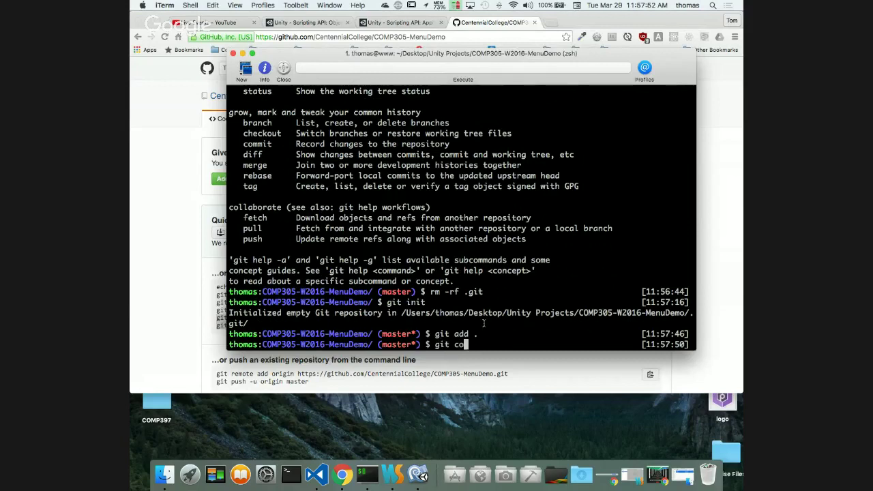
text(mmit -m "Ini)
text(tial Commit)
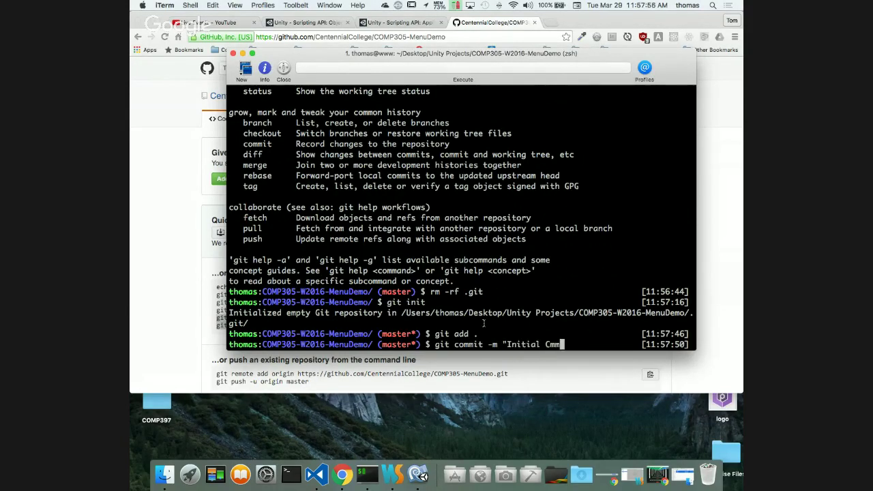
key(BackSpace)
key(BackSpace)
key(BackSpace)
key(BackSpace)
key(BackSpace)
text(ommit")
key(Return)
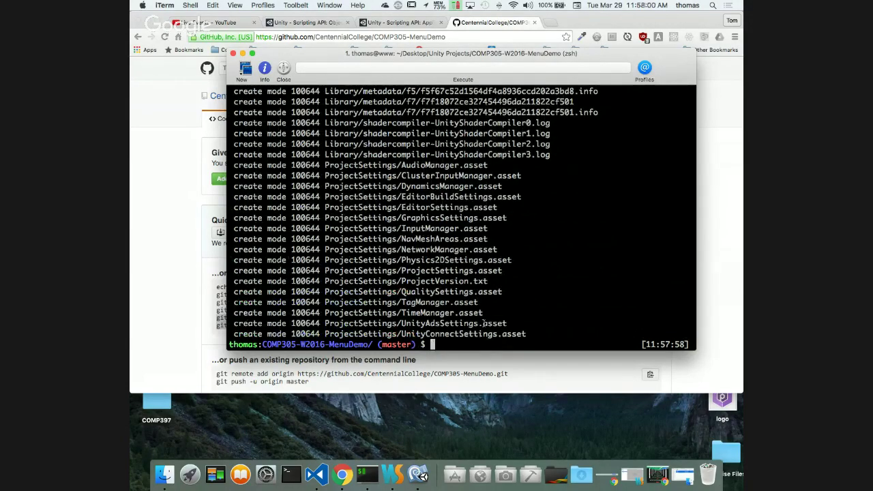
- Run the copied commands to add the CentennialCollege/COMP305-MenuDemo repository as remote origin and push master with upstream tracking
key(super+v)
key(Return)
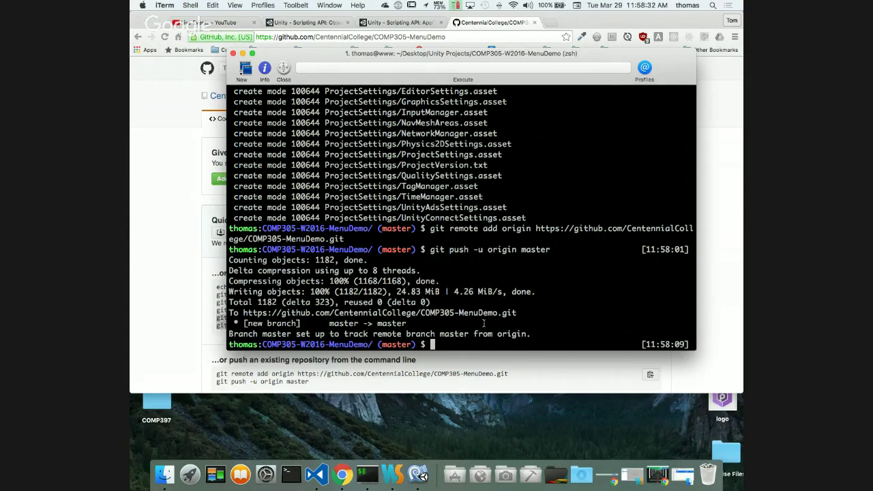
- Switch to Chrome, reload the repository page and examine the Builds/Windows folder, including the Resources, Mono and Managed subfolders of Windows Standalone_Data
click(150, 278)
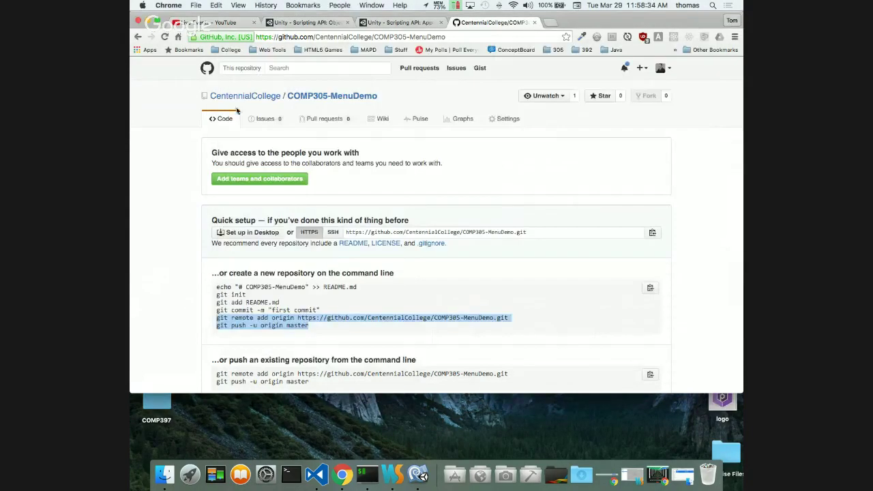
click(164, 37)
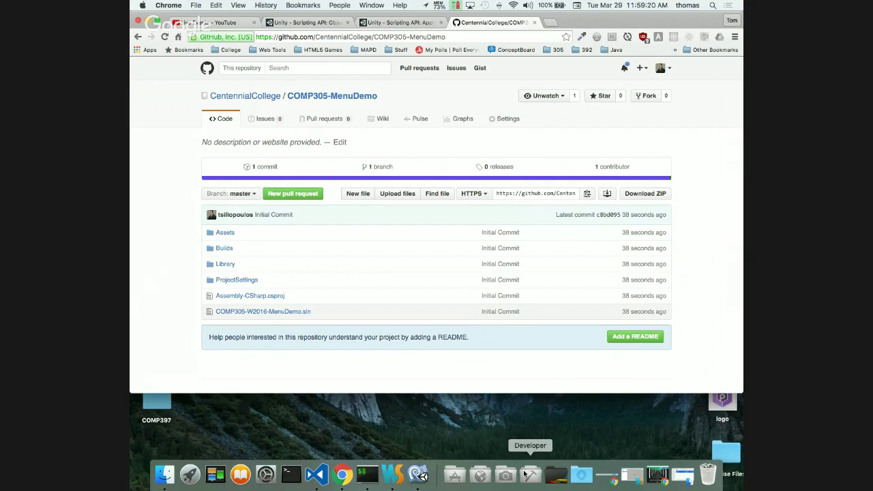
click(224, 250)
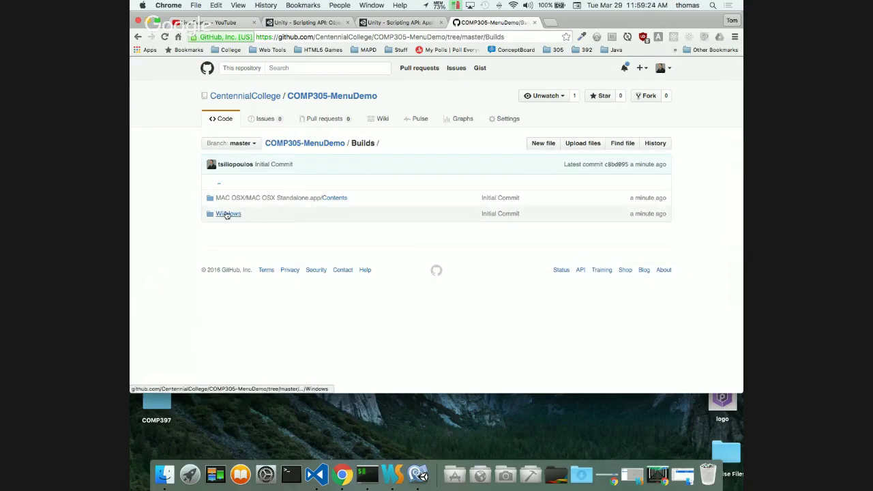
click(227, 214)
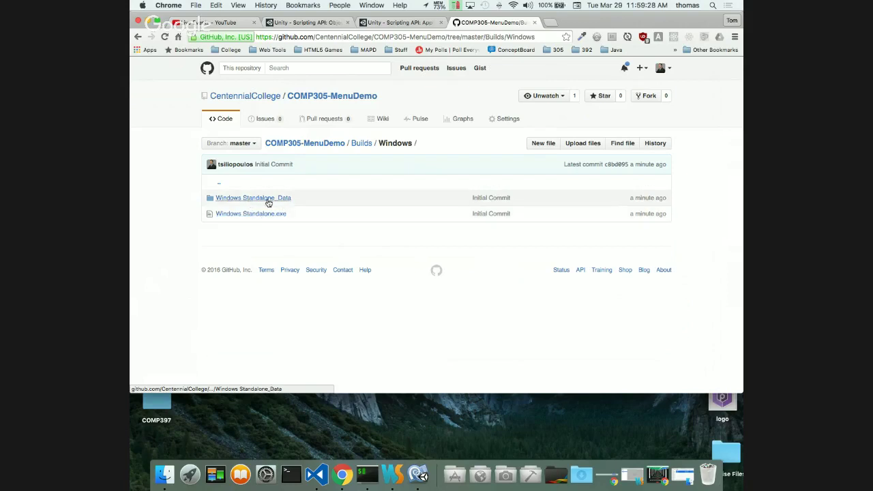
click(266, 200)
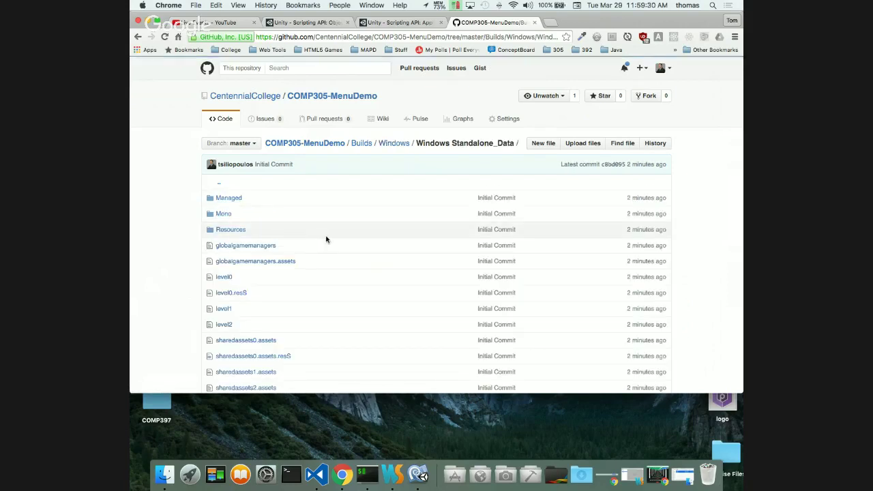
scroll(326, 239, down, 3)
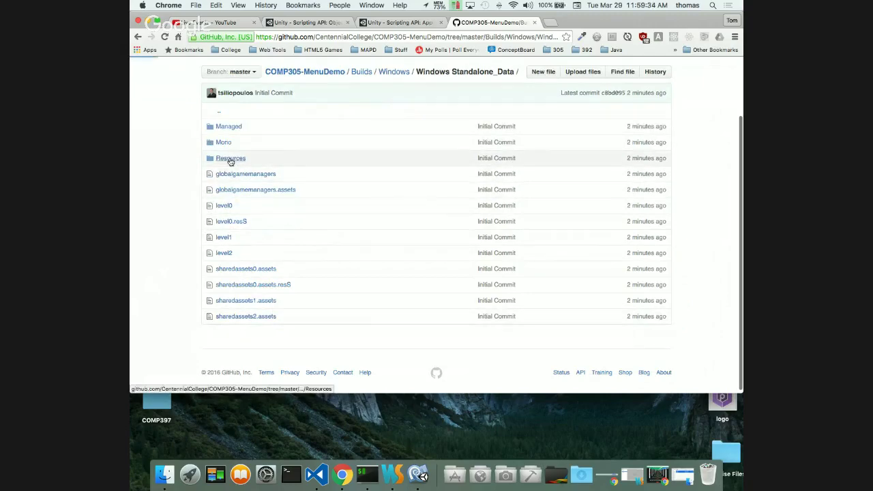
click(230, 158)
click(137, 39)
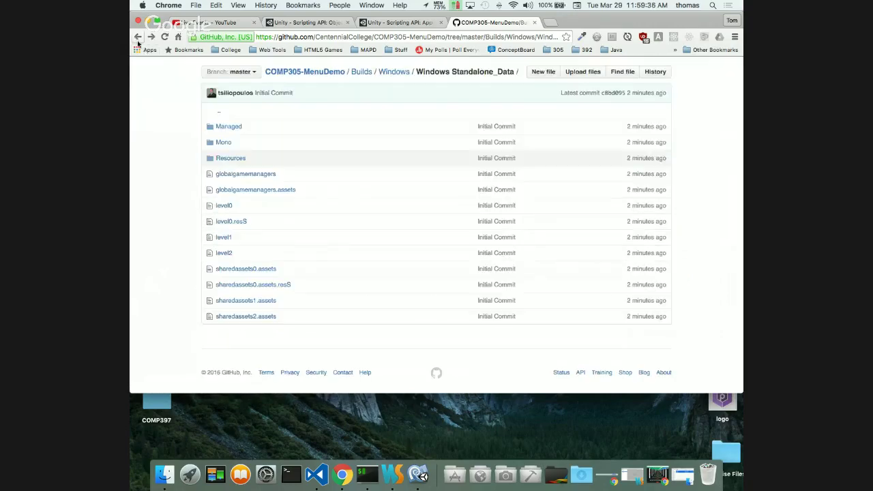
click(224, 142)
click(137, 38)
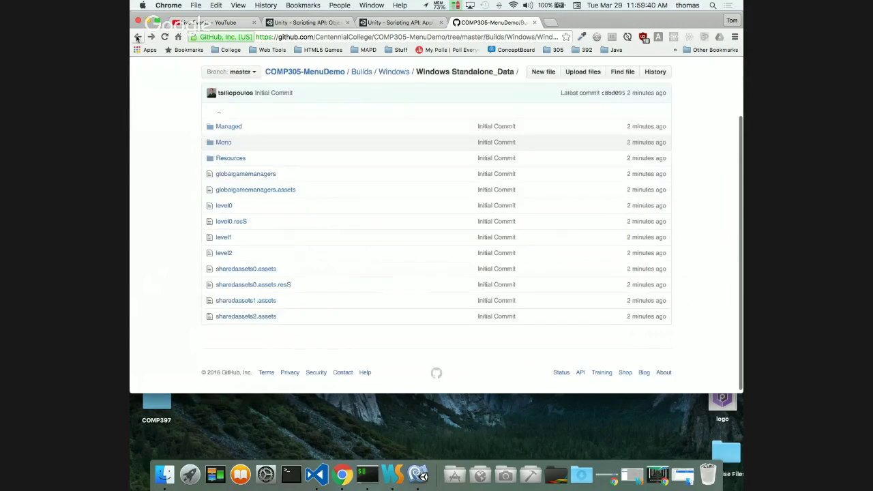
click(233, 128)
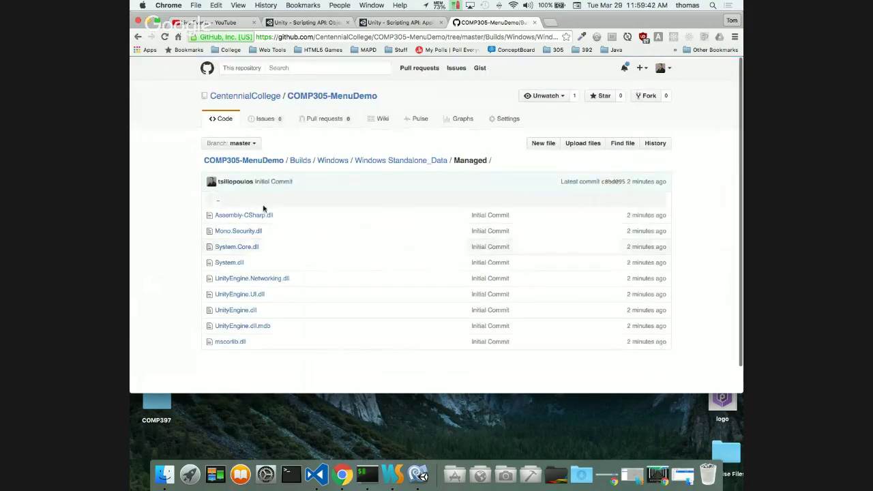
key(super+bracketleft)
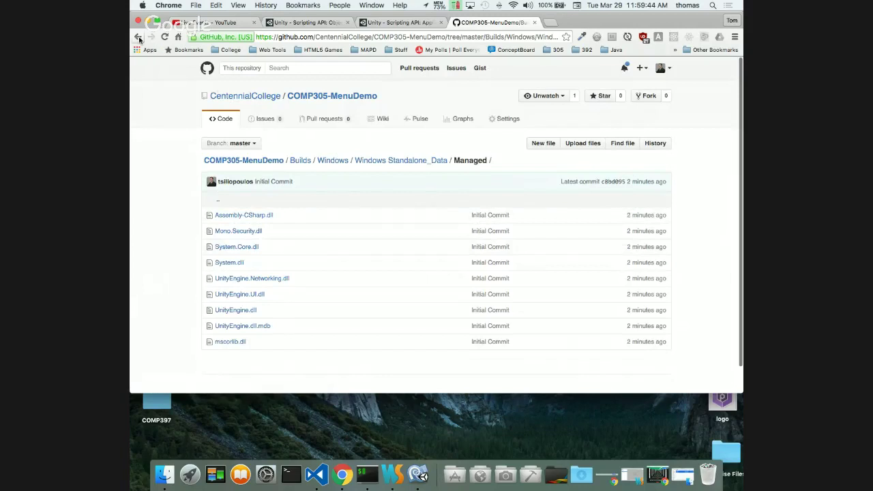
key(super+bracketleft)
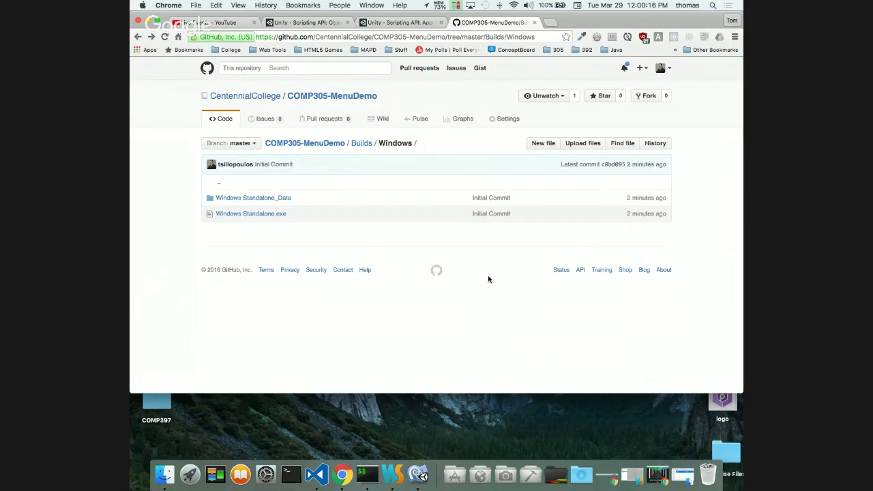
click(648, 469)
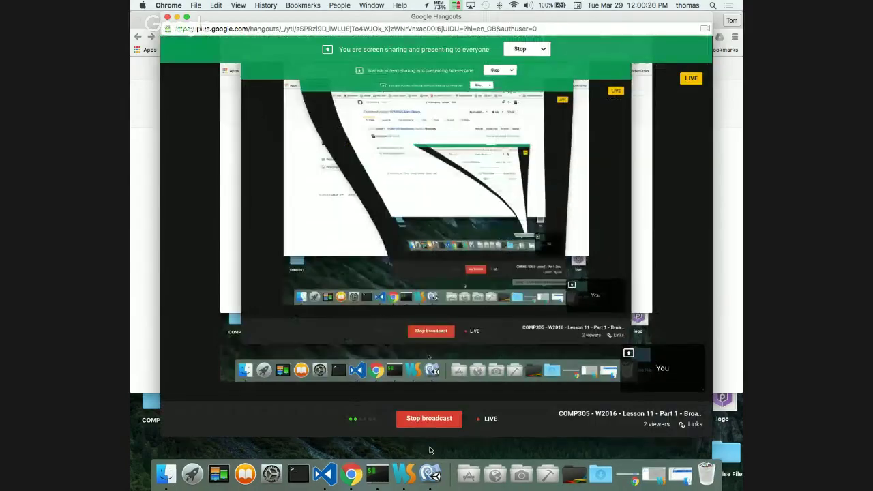